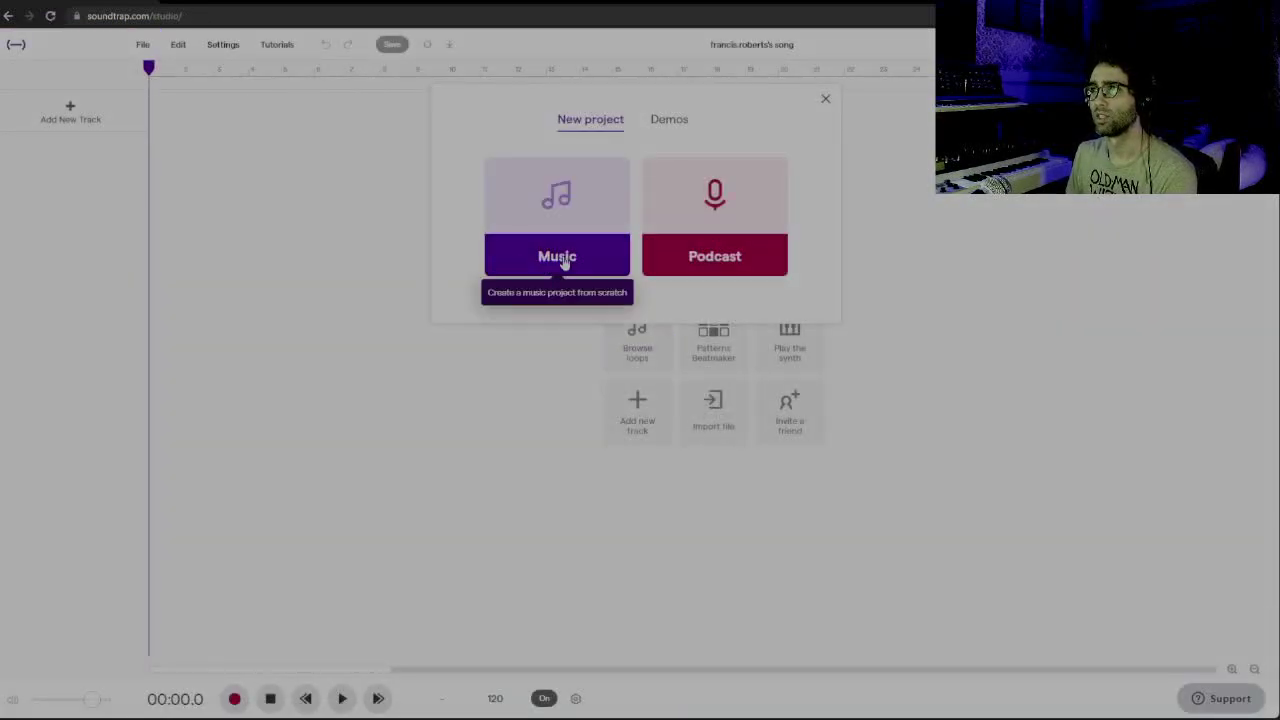
Start a new music project and add a synth track to it
click(563, 264)
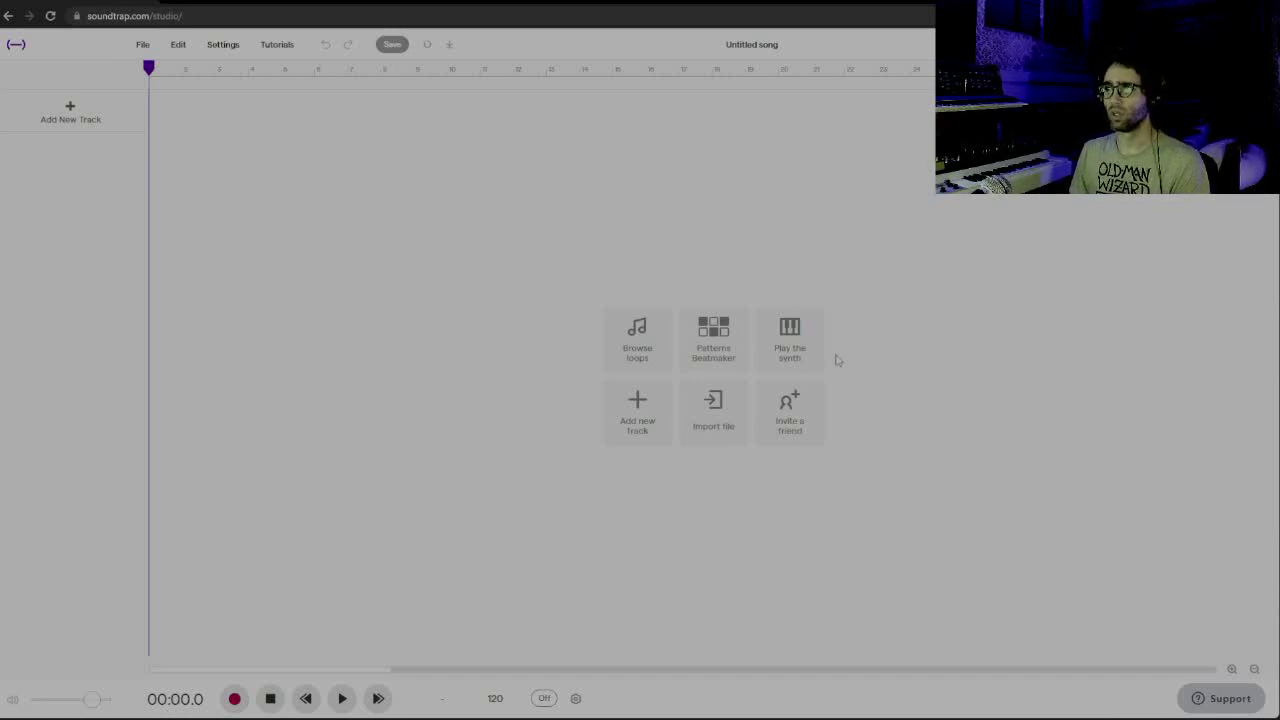
click(787, 354)
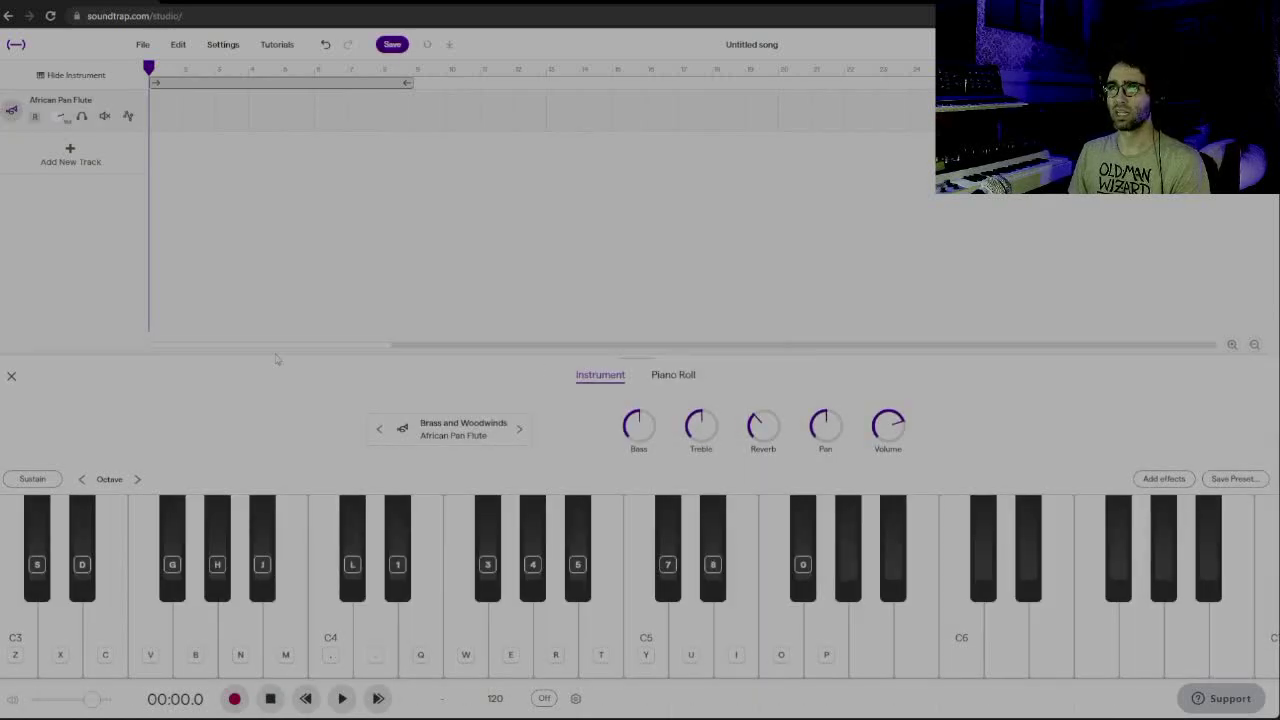
Change the track's instrument to the Rhodes preset from the Pianos group of Keyboards
click(483, 440)
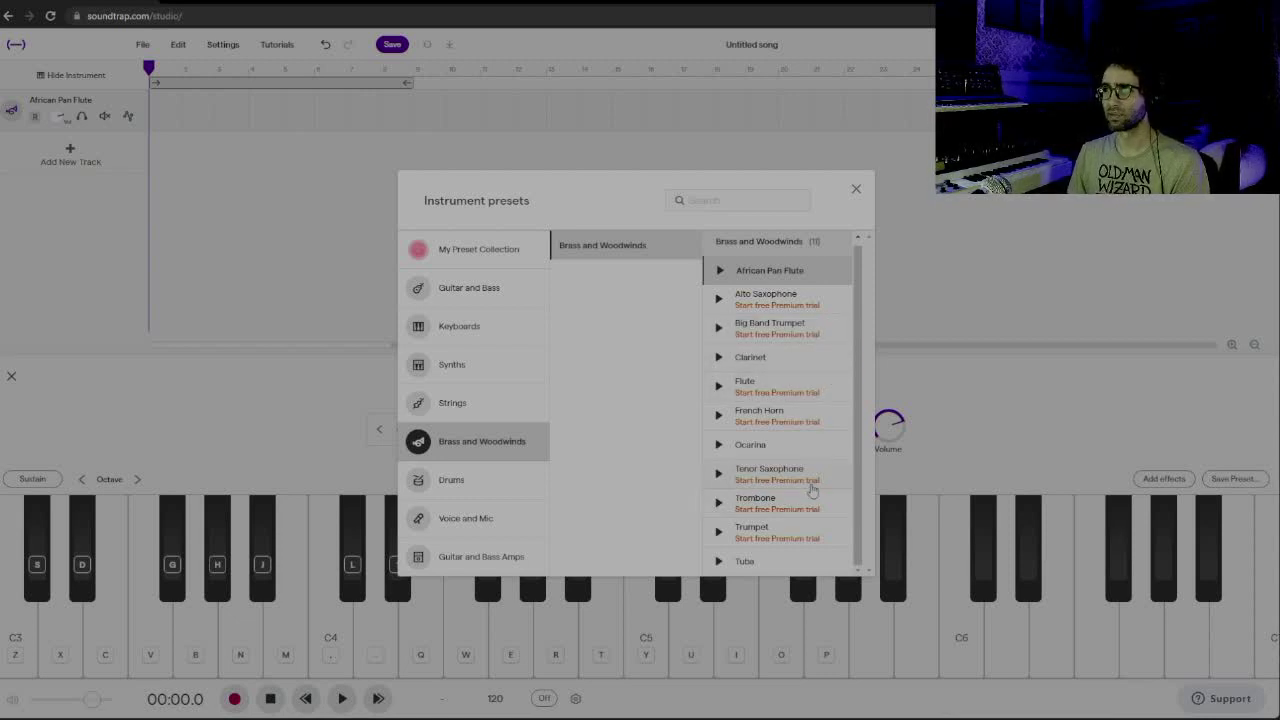
click(505, 326)
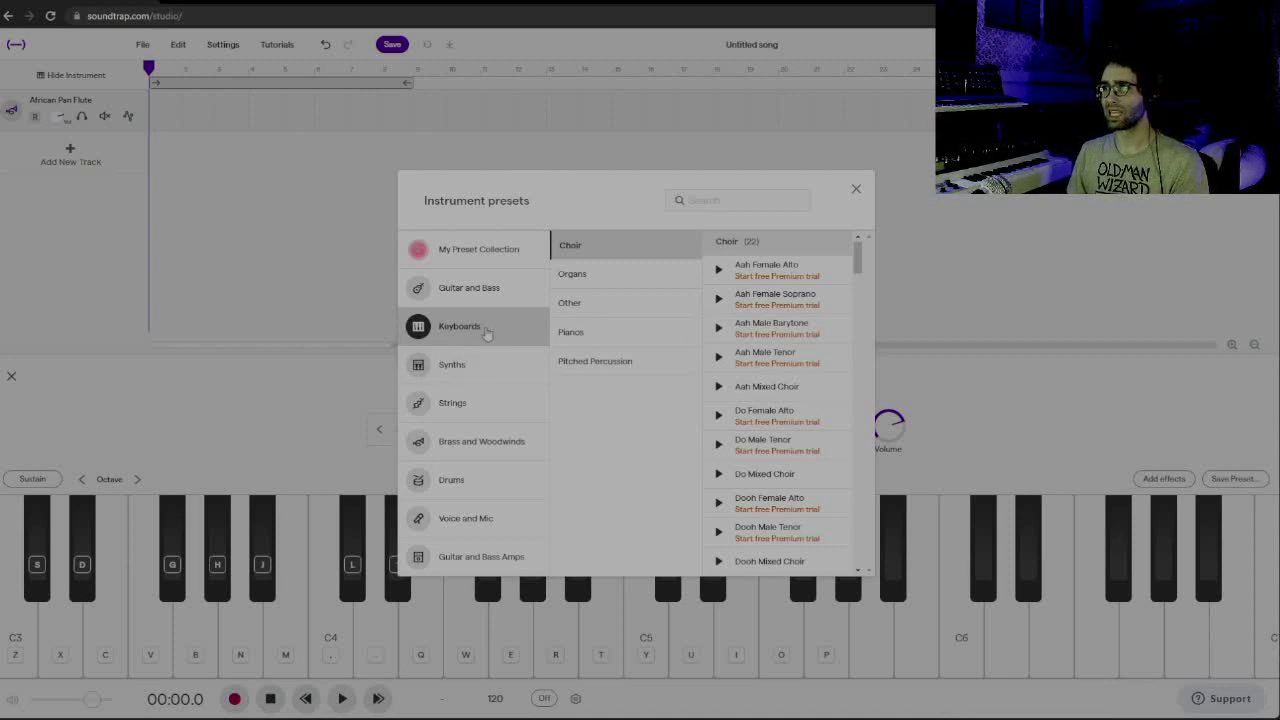
click(606, 338)
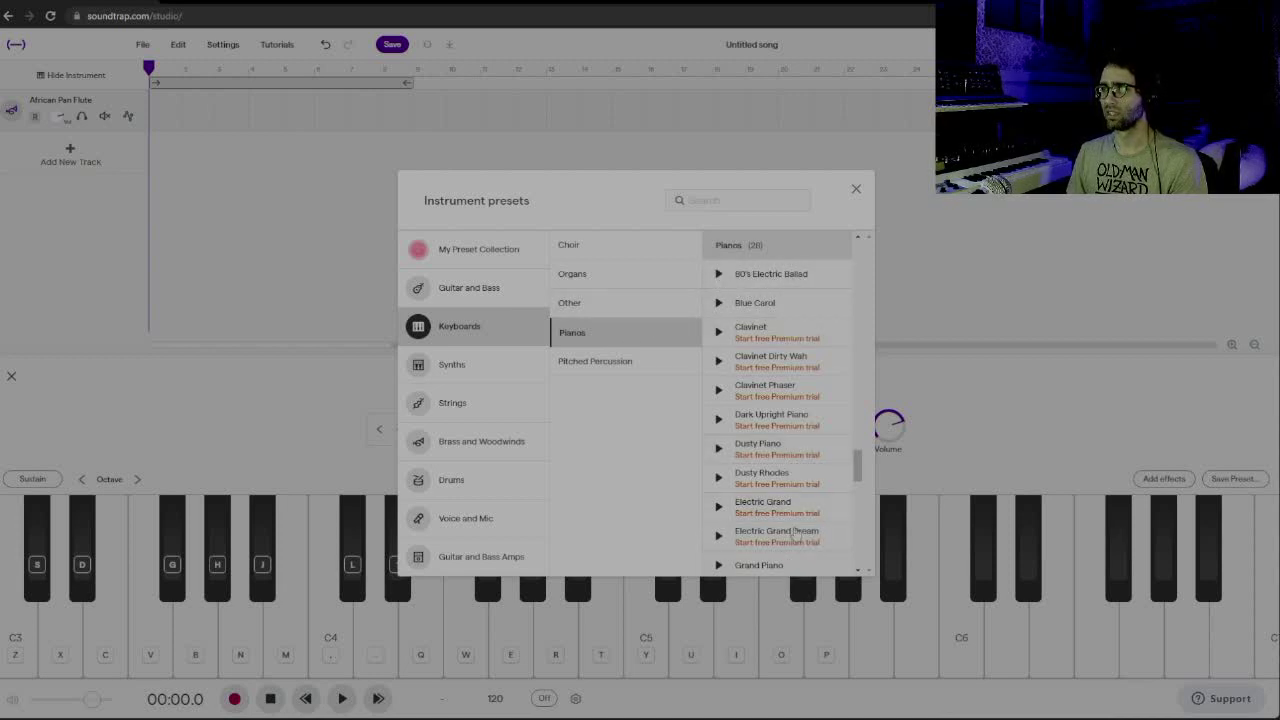
scroll(795, 535, down, 5)
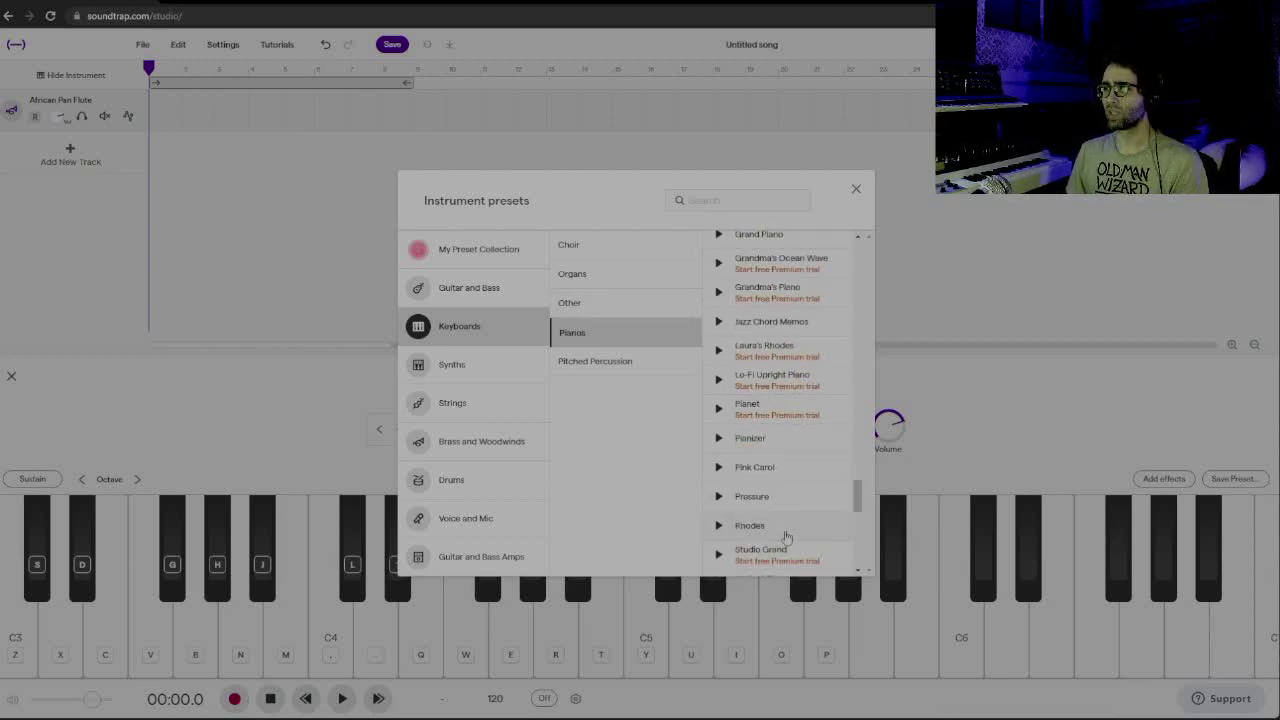
click(760, 527)
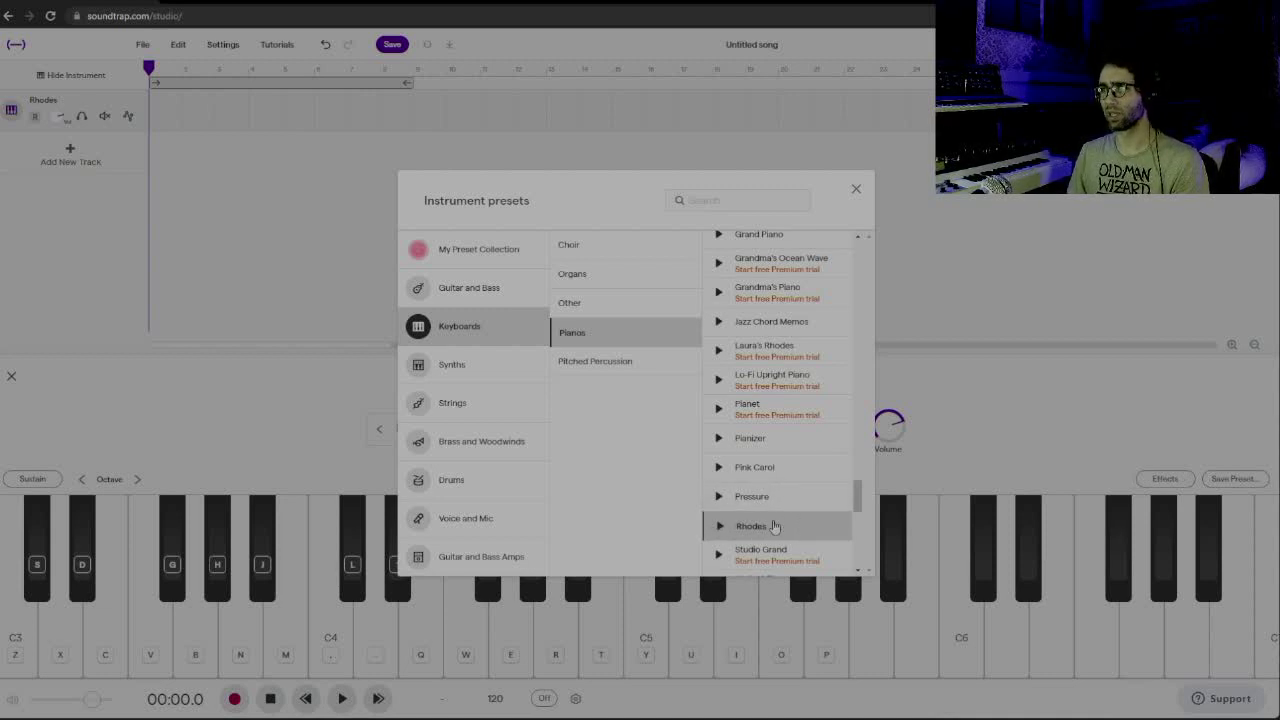
click(706, 630)
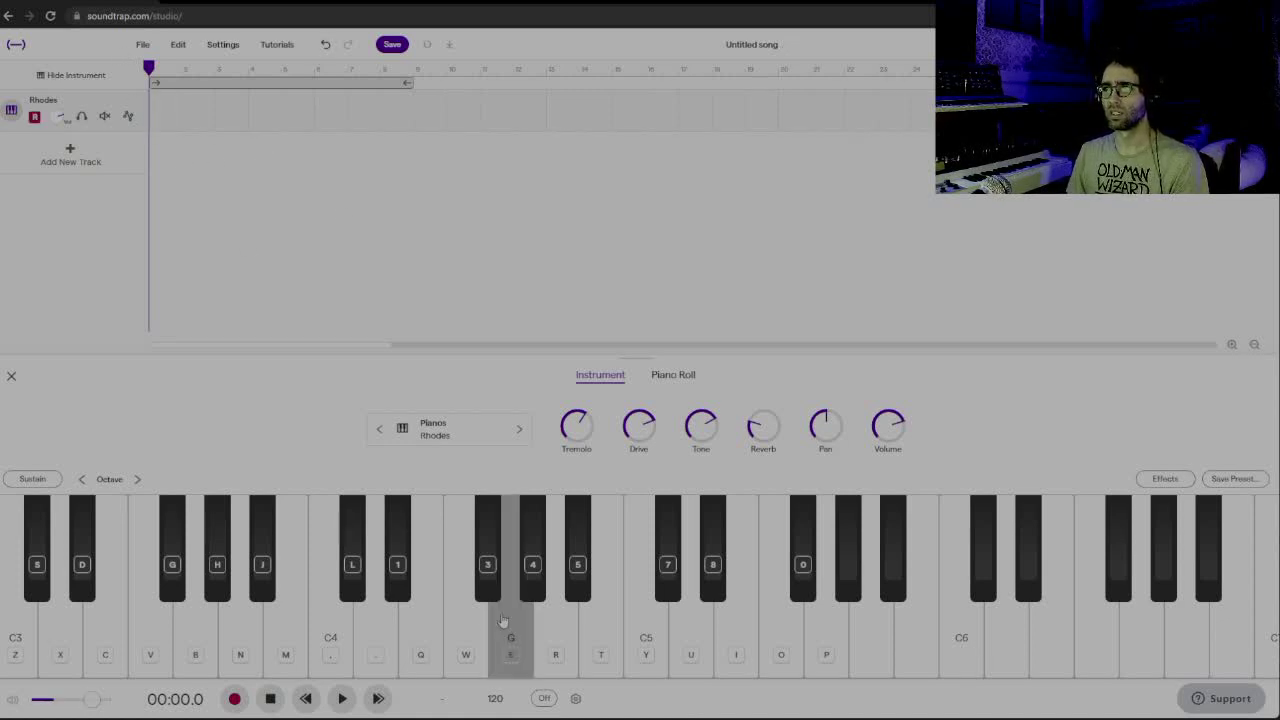
Audition a few notes on the Rhodes keyboard and raise its reverb
click(505, 622)
click(589, 624)
click(470, 648)
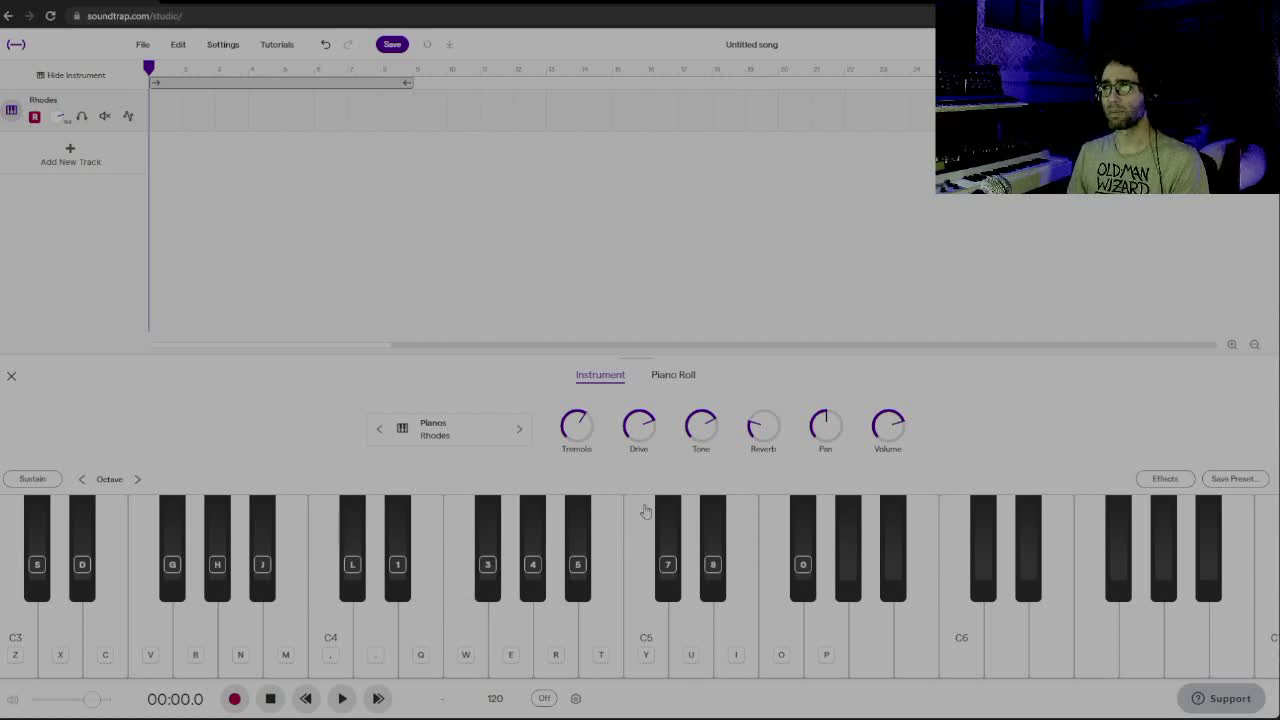
drag(776, 431, 780, 341)
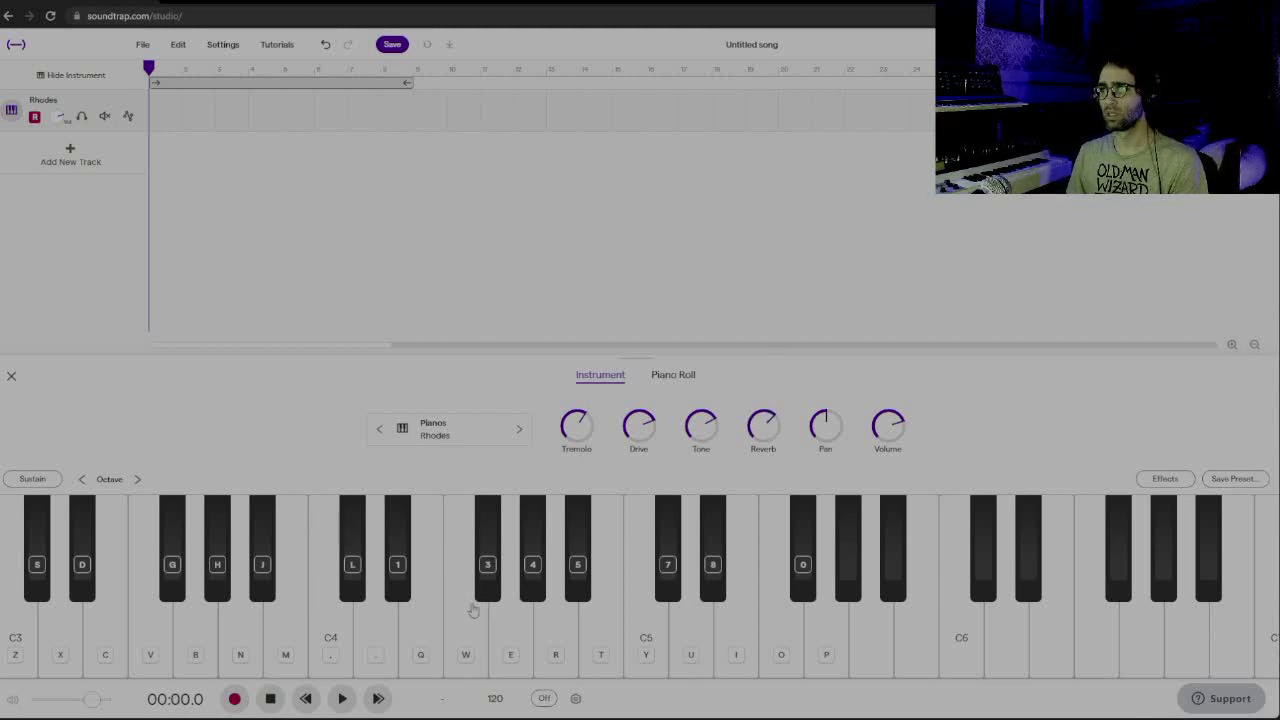
click(473, 610)
click(385, 630)
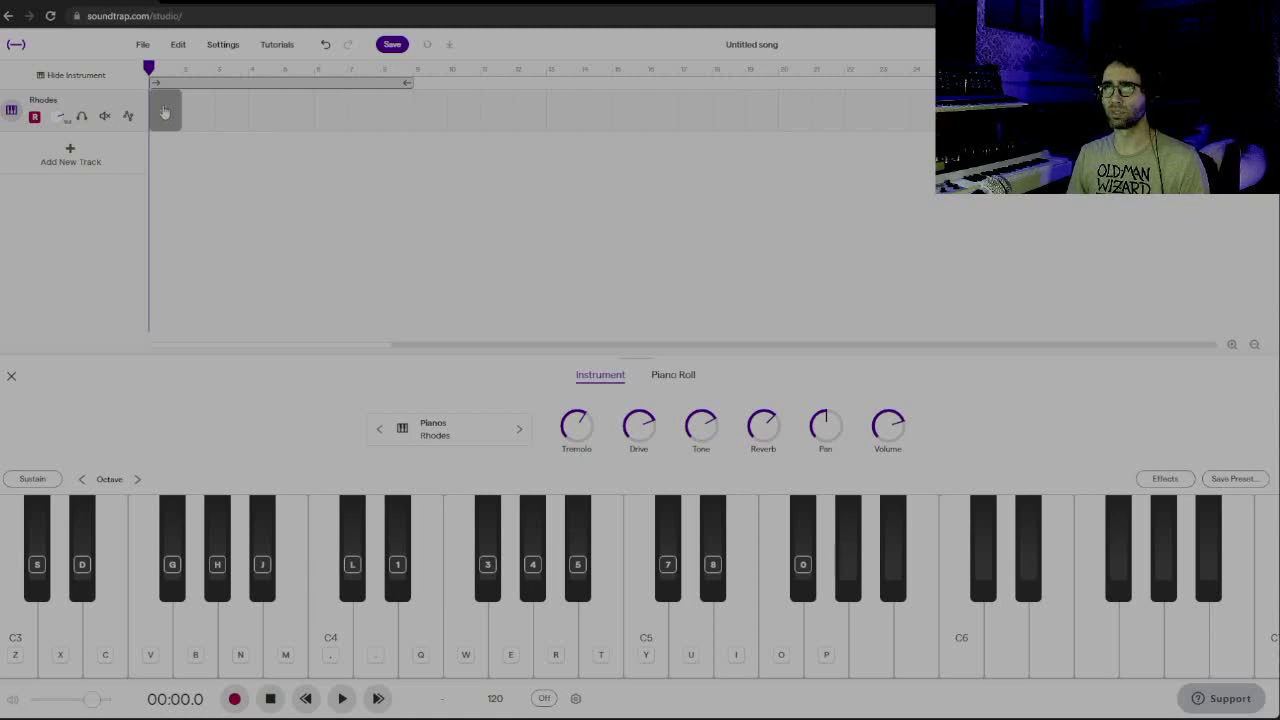
Create an empty region on the Rhodes track and extend it to four bars from the song start
click(164, 112)
drag(182, 124, 284, 125)
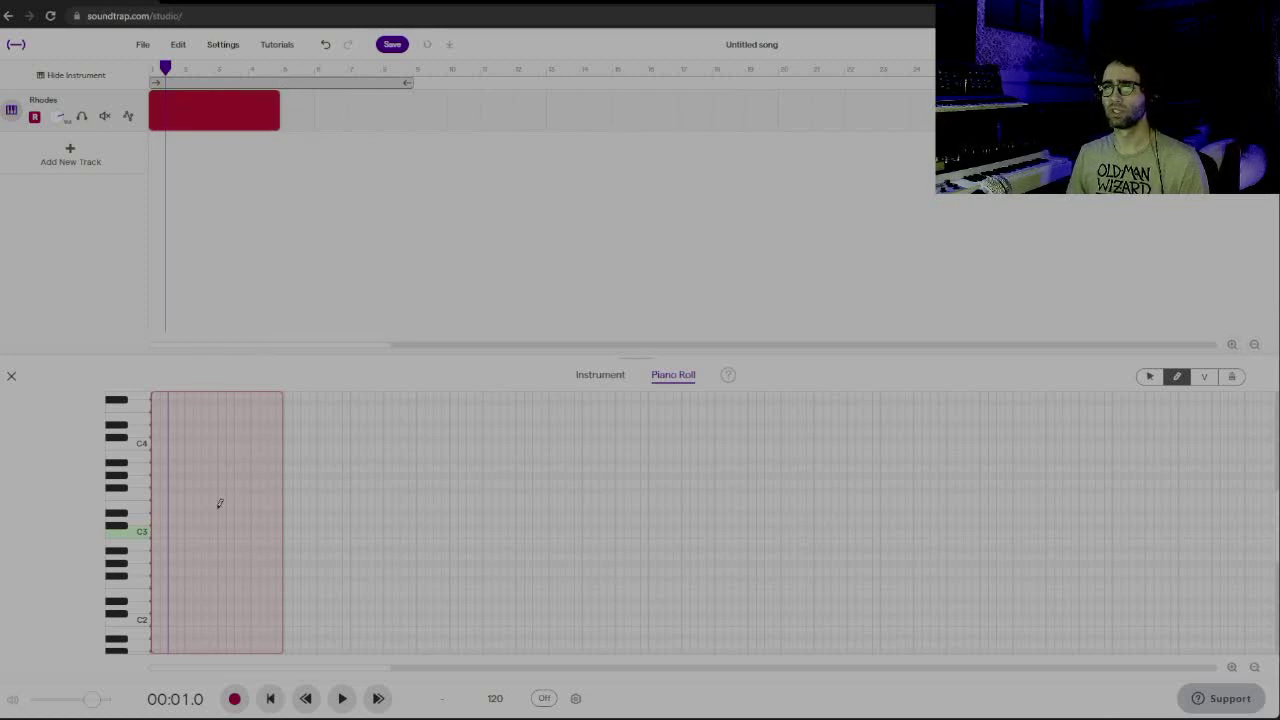
Draw four short notes in the piano roll, one on each beat of bar 1: D2, F2, D2 and C#2
scroll(220, 555, up, 6)
scroll(220, 555, down, 2)
scroll(220, 555, up, 1)
scroll(220, 555, down, 2)
scroll(220, 555, up, 3)
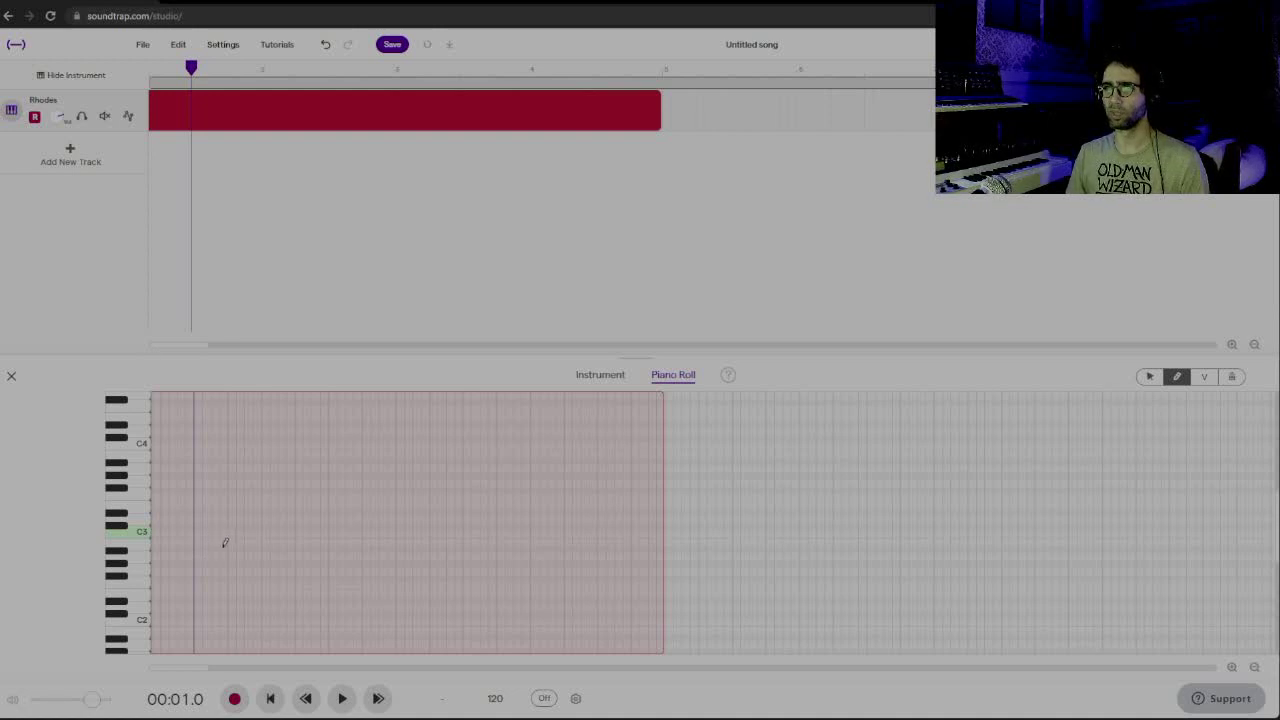
click(250, 669)
drag(229, 670, 144, 669)
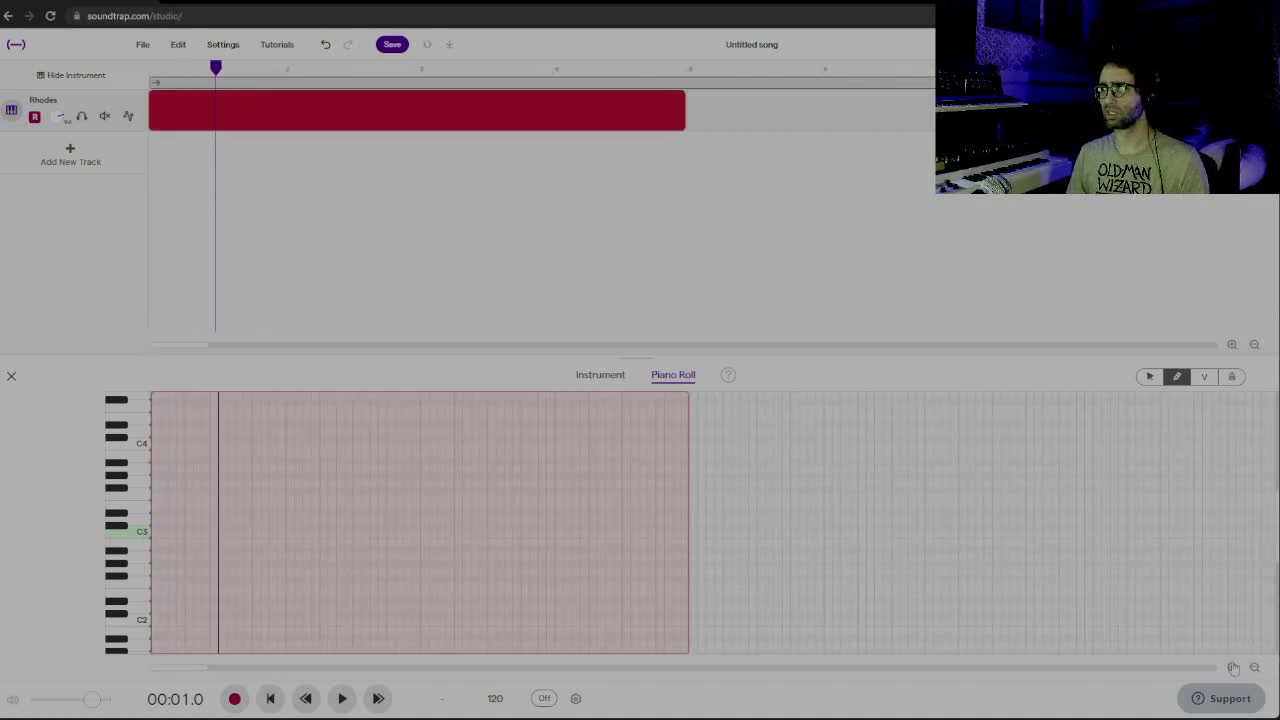
mouse_move(160, 604)
mouse_down()
mouse_move(172, 612)
mouse_move(157, 609)
mouse_up()
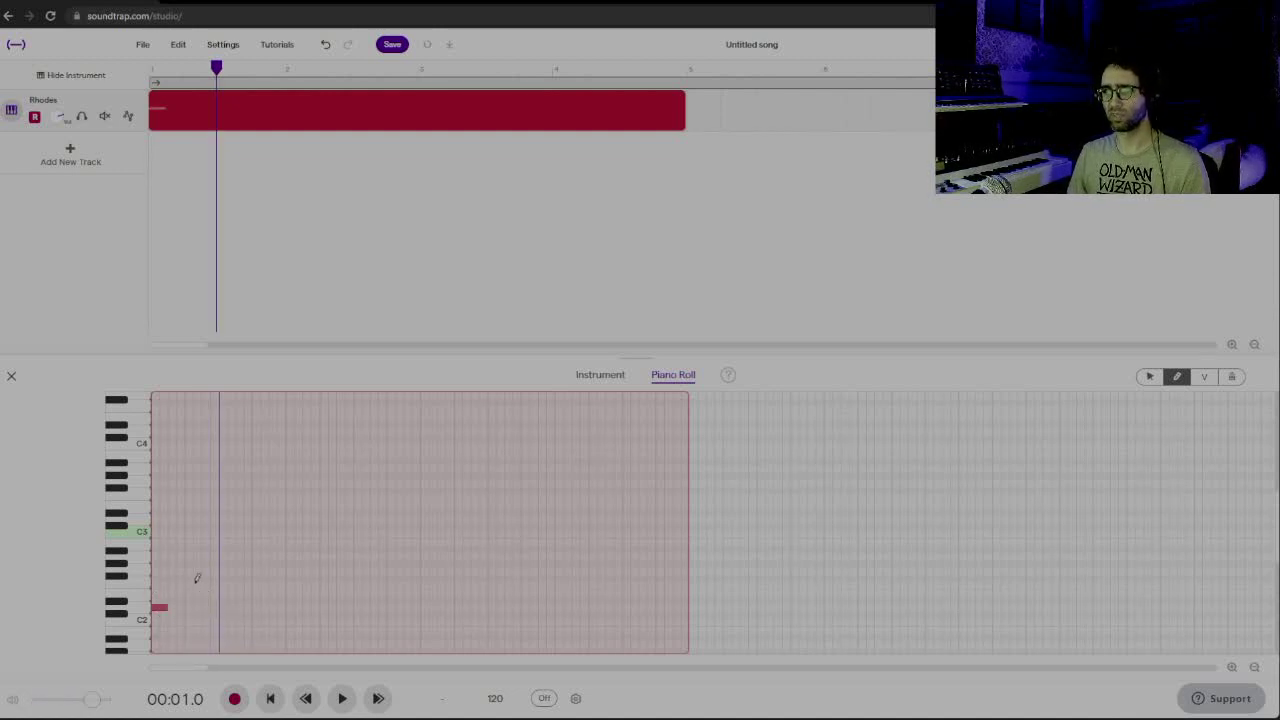
click(195, 578)
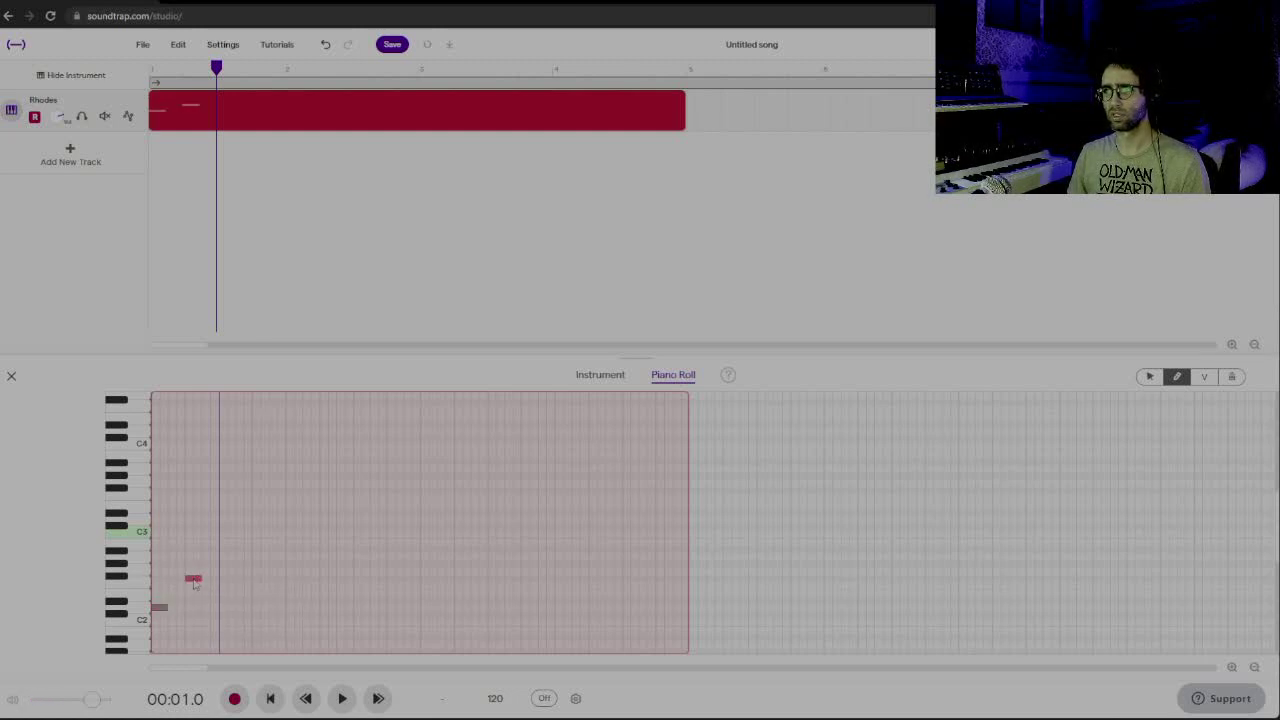
mouse_move(195, 583)
mouse_down()
mouse_move(195, 612)
mouse_move(204, 585)
mouse_up()
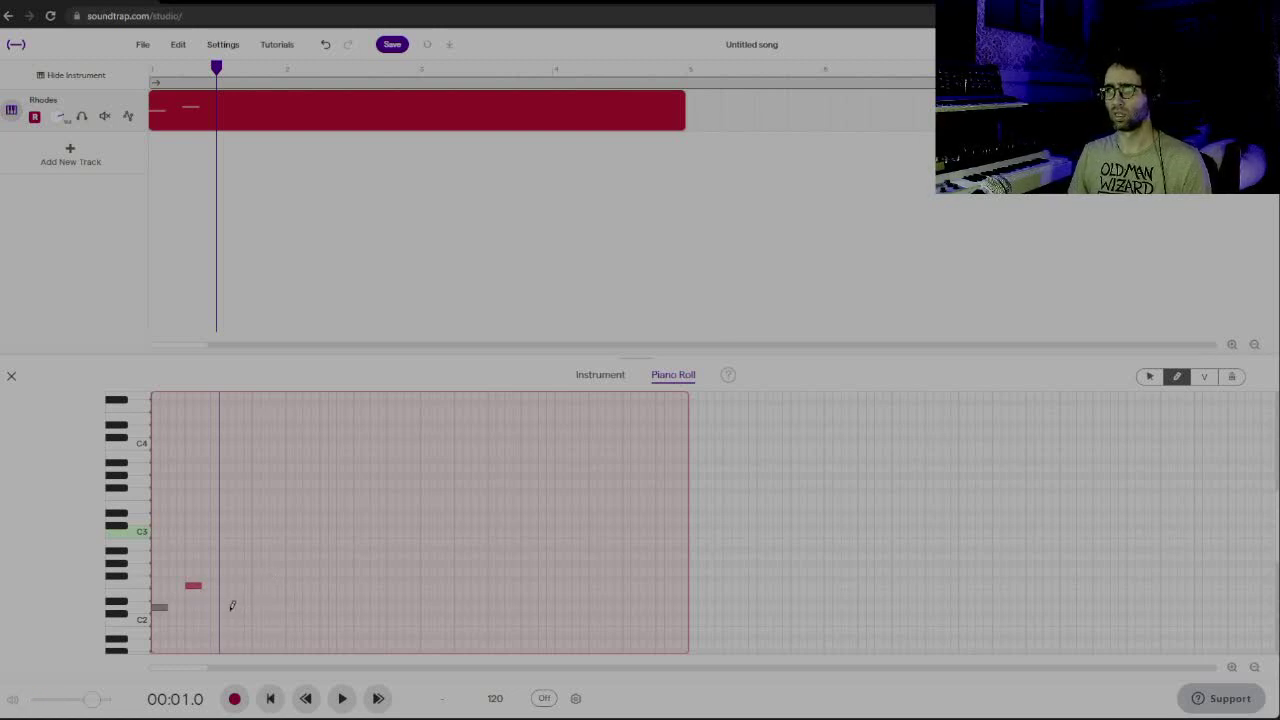
click(227, 607)
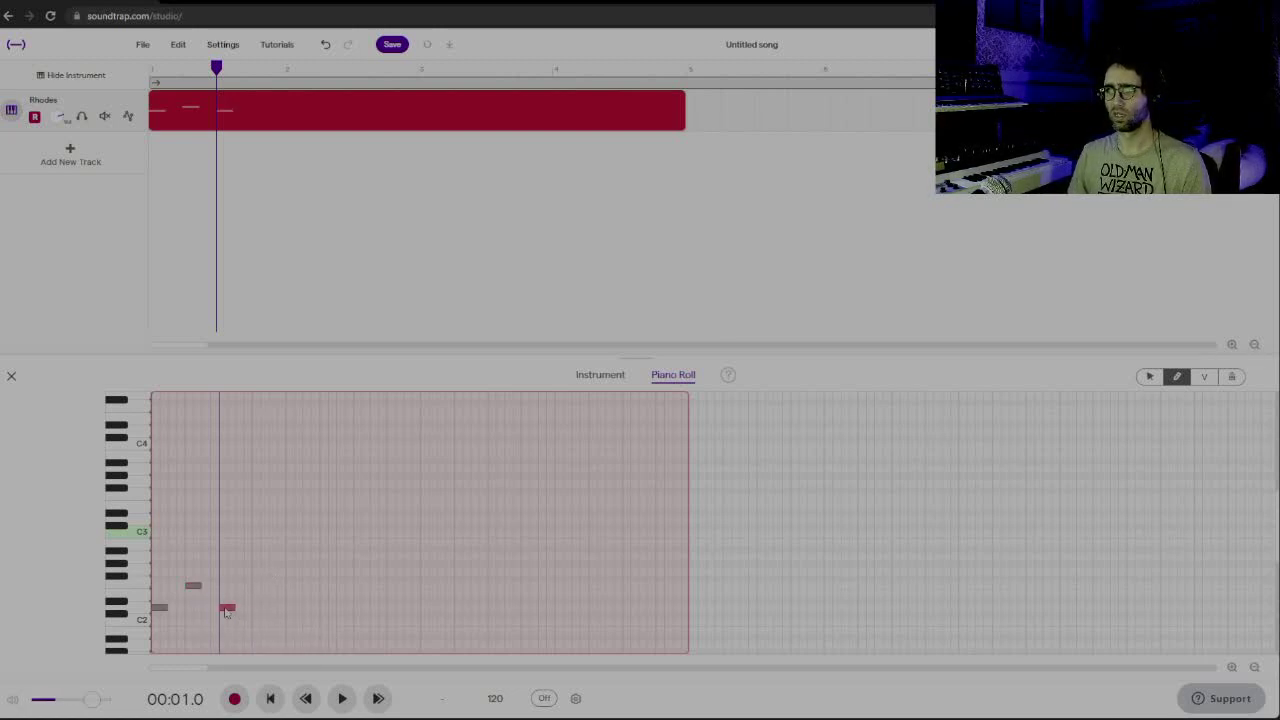
click(256, 614)
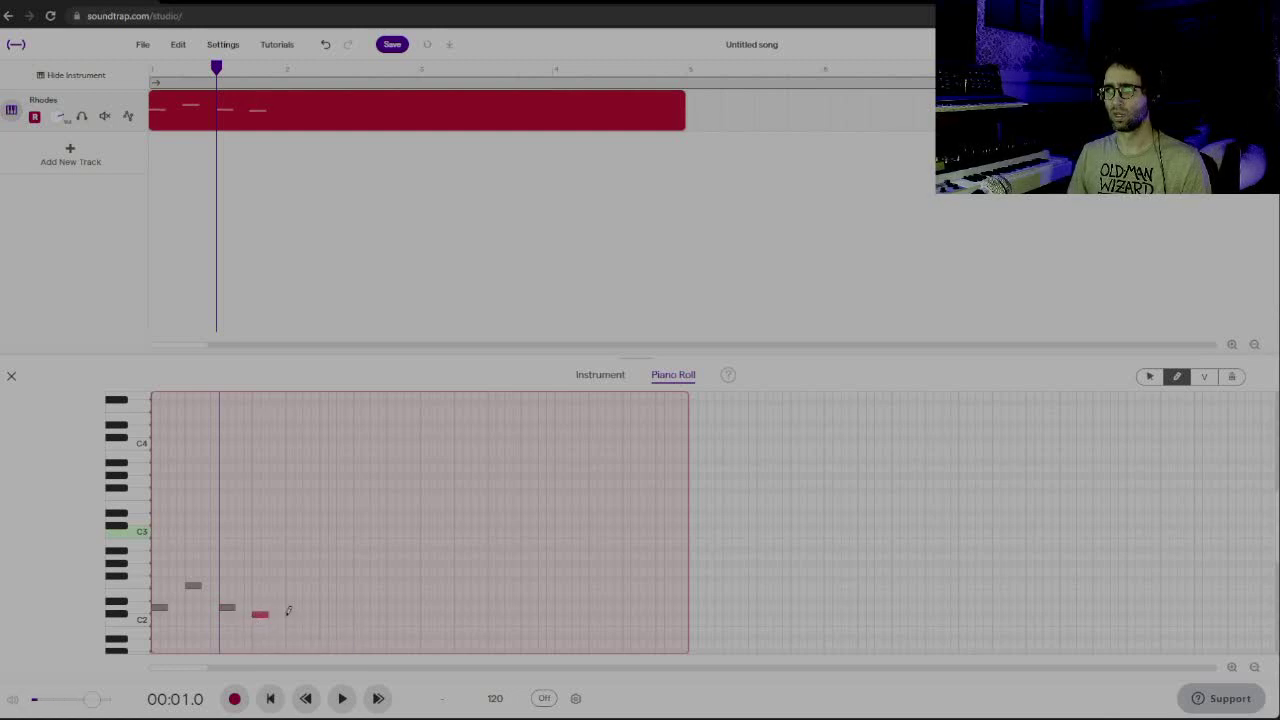
Add four short notes in the piano roll, one on each beat of bar 2: D2, A1, C2 and E2
click(290, 607)
click(331, 630)
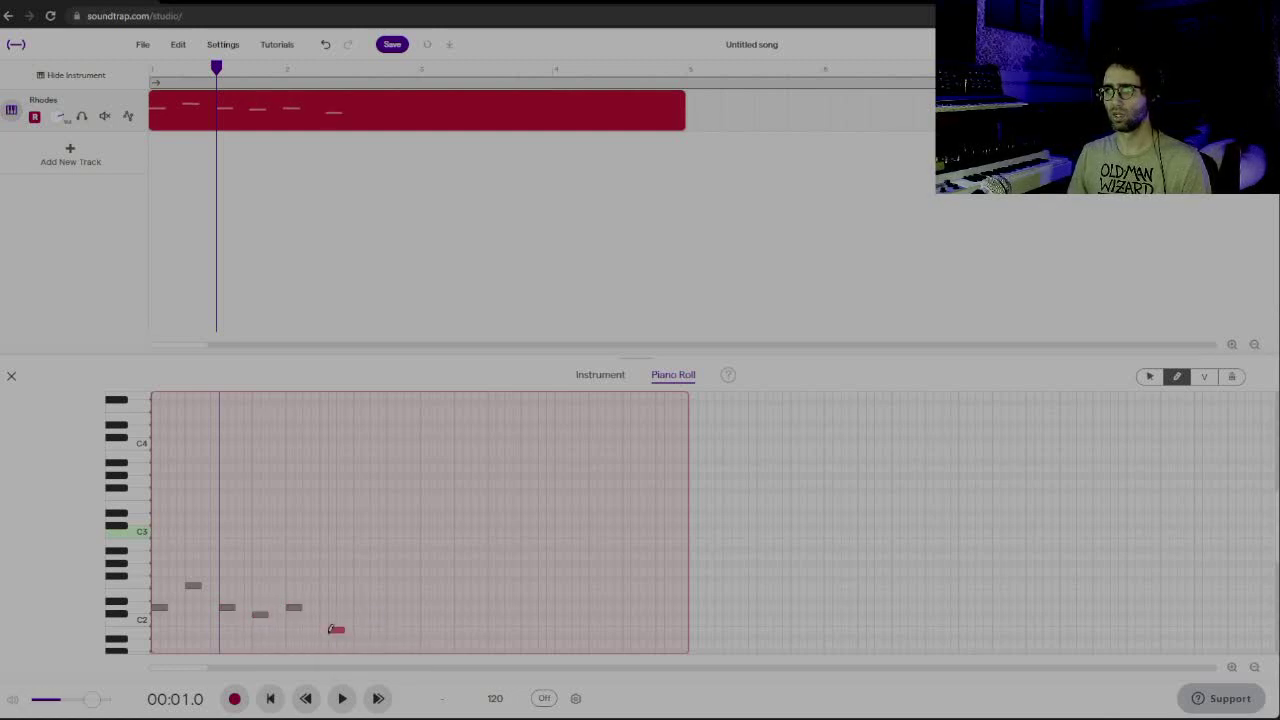
drag(338, 631, 328, 621)
click(362, 597)
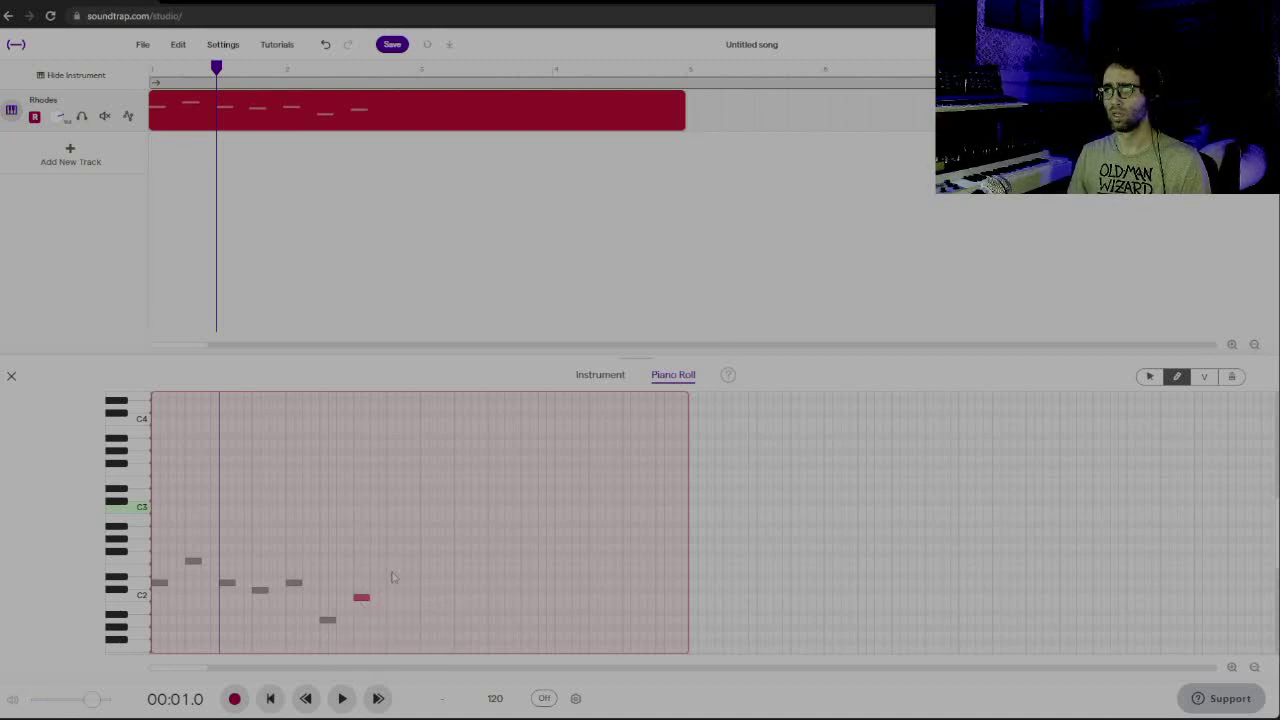
click(395, 569)
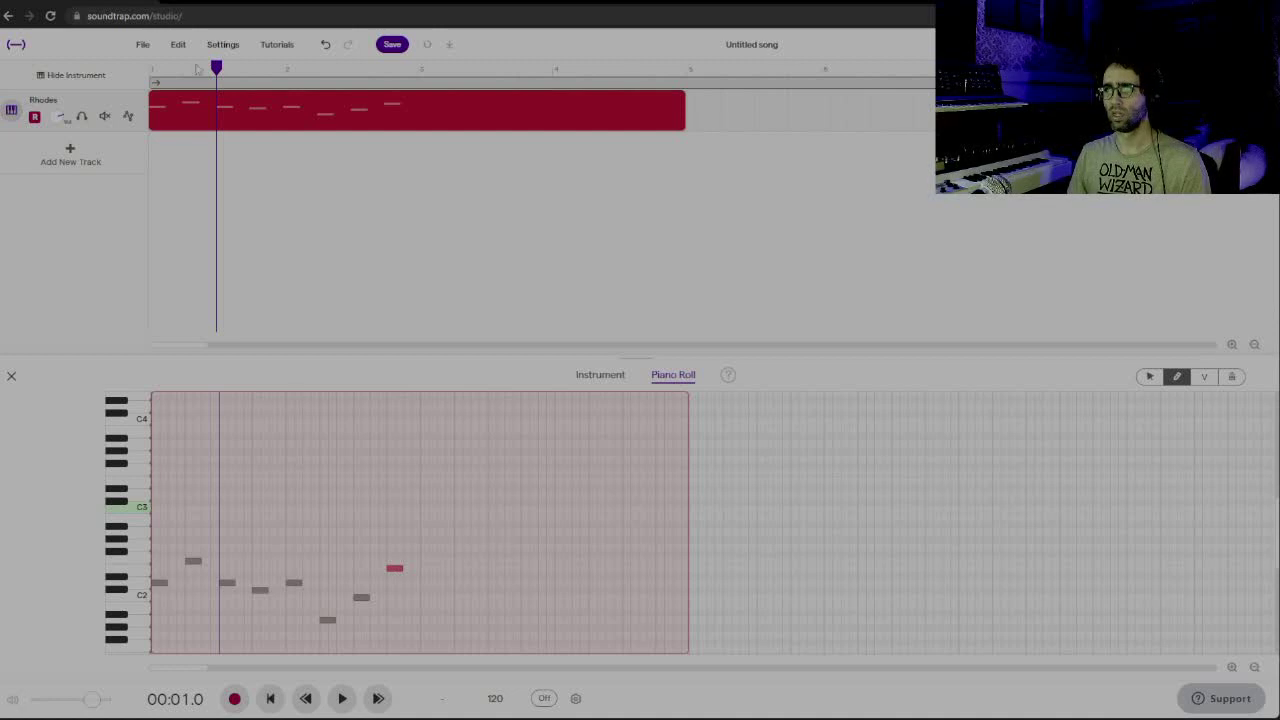
Play the two-bar melody from the song start and return the playhead to the beginning
drag(216, 72, 115, 74)
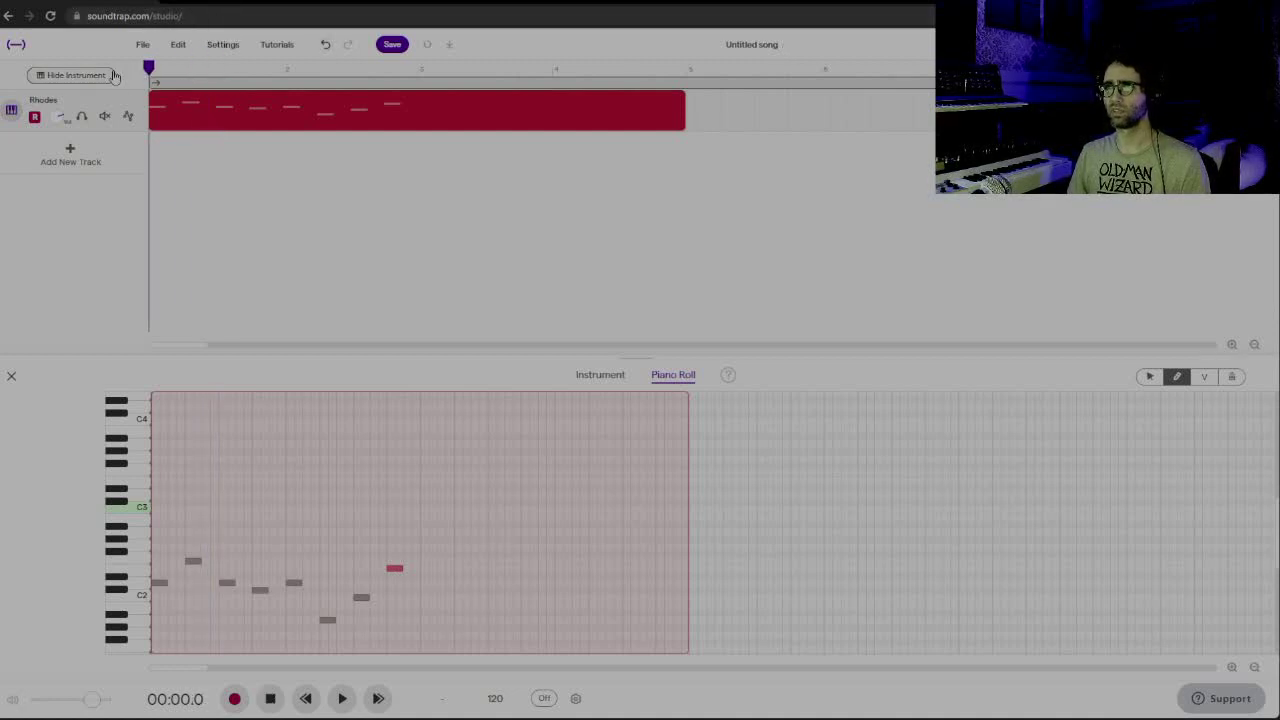
key(space)
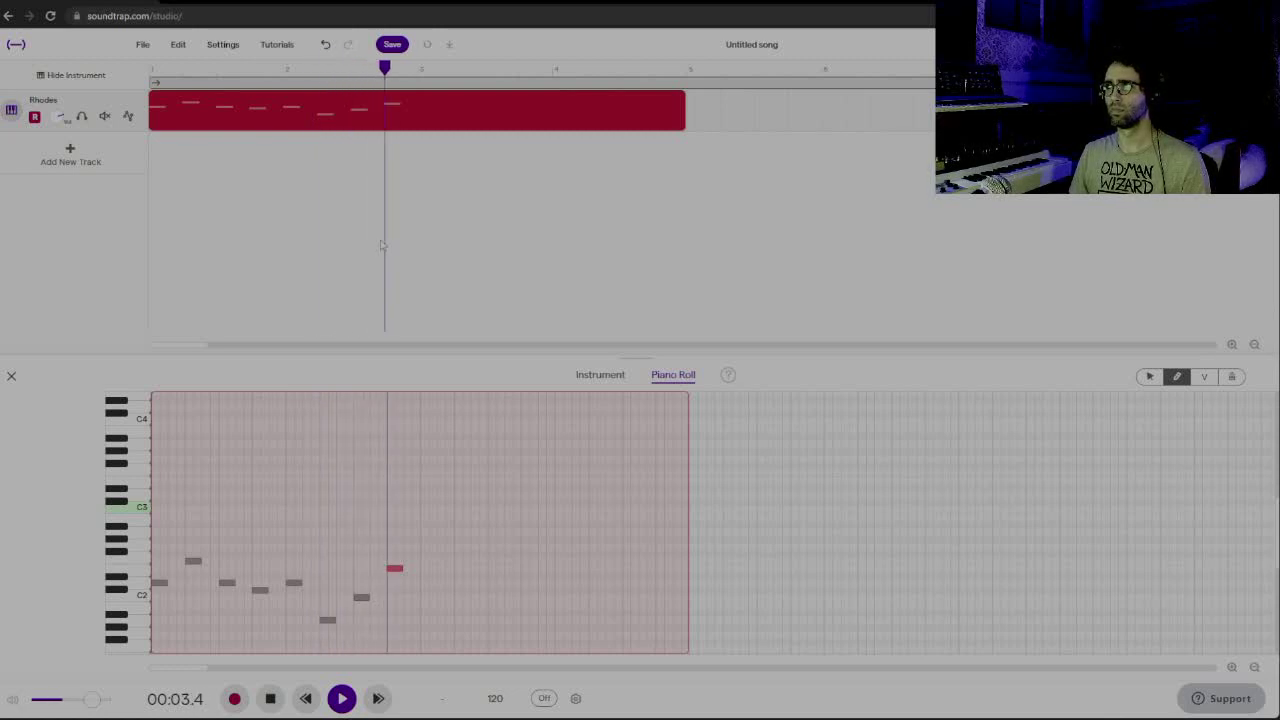
key(space)
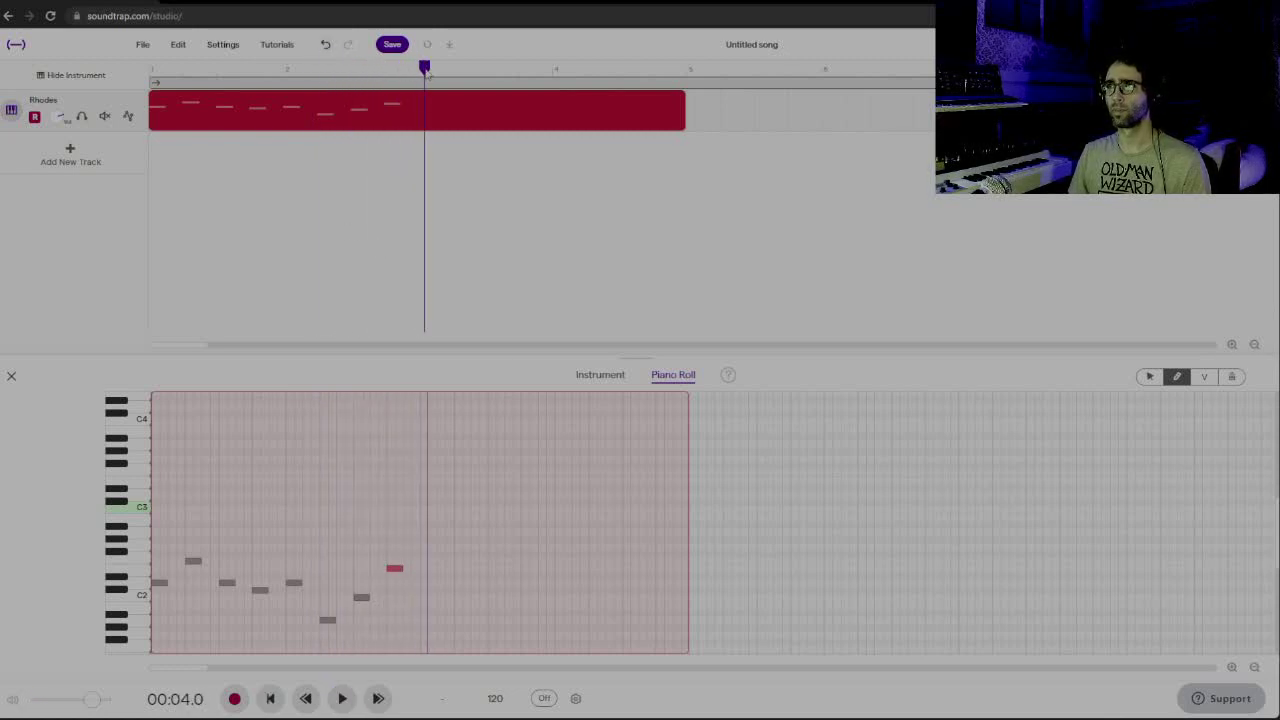
drag(425, 69, 1, 96)
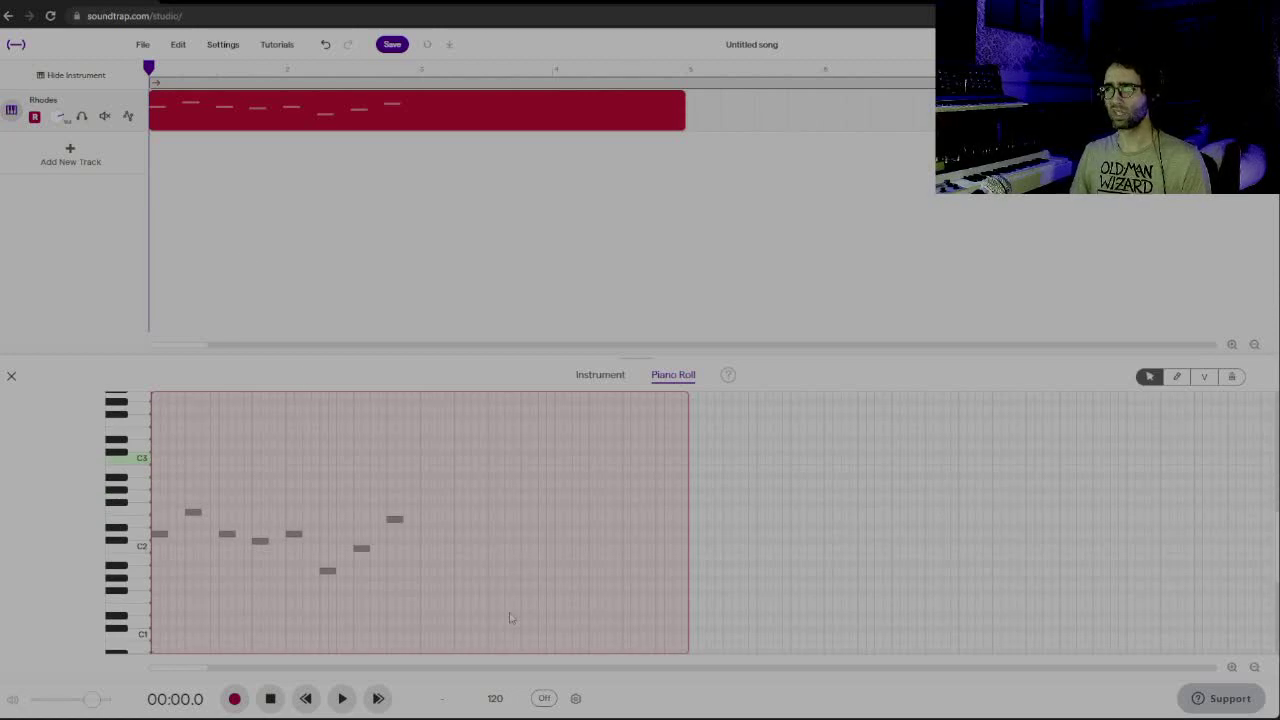
Set the project tempo to 100 BPM and play the melody at that tempo
click(495, 699)
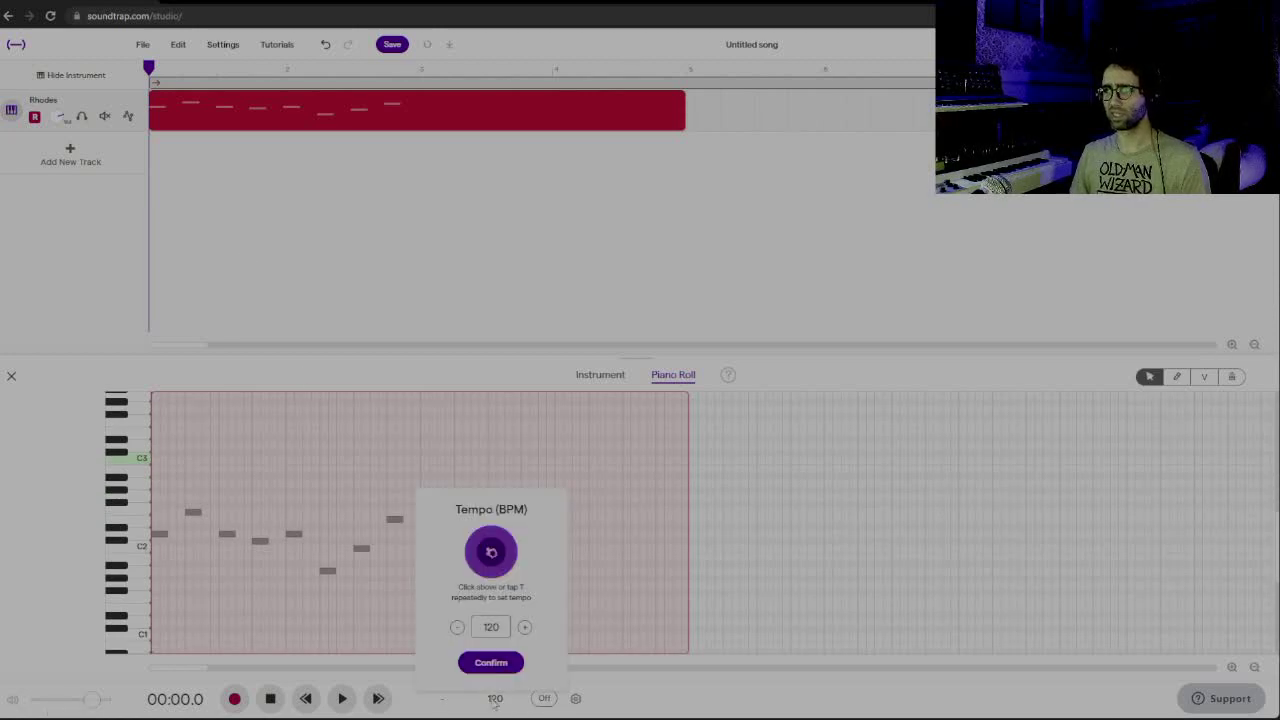
drag(500, 626, 462, 629)
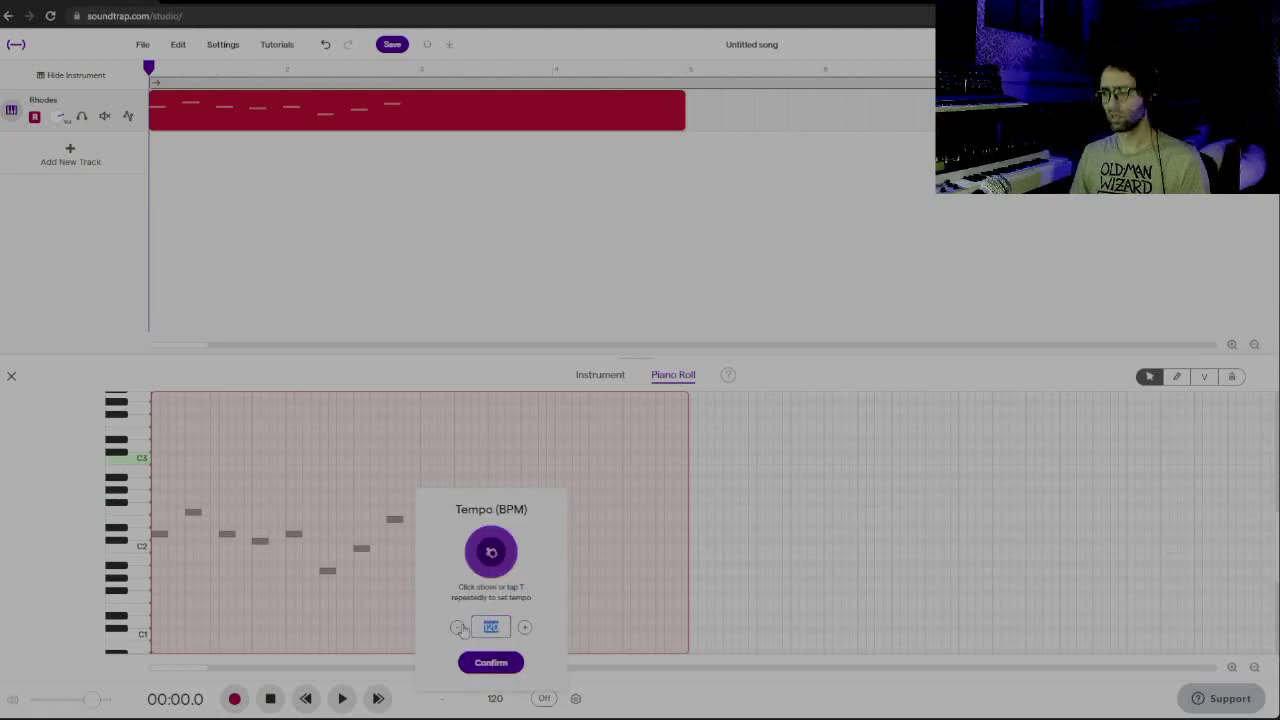
text(10)
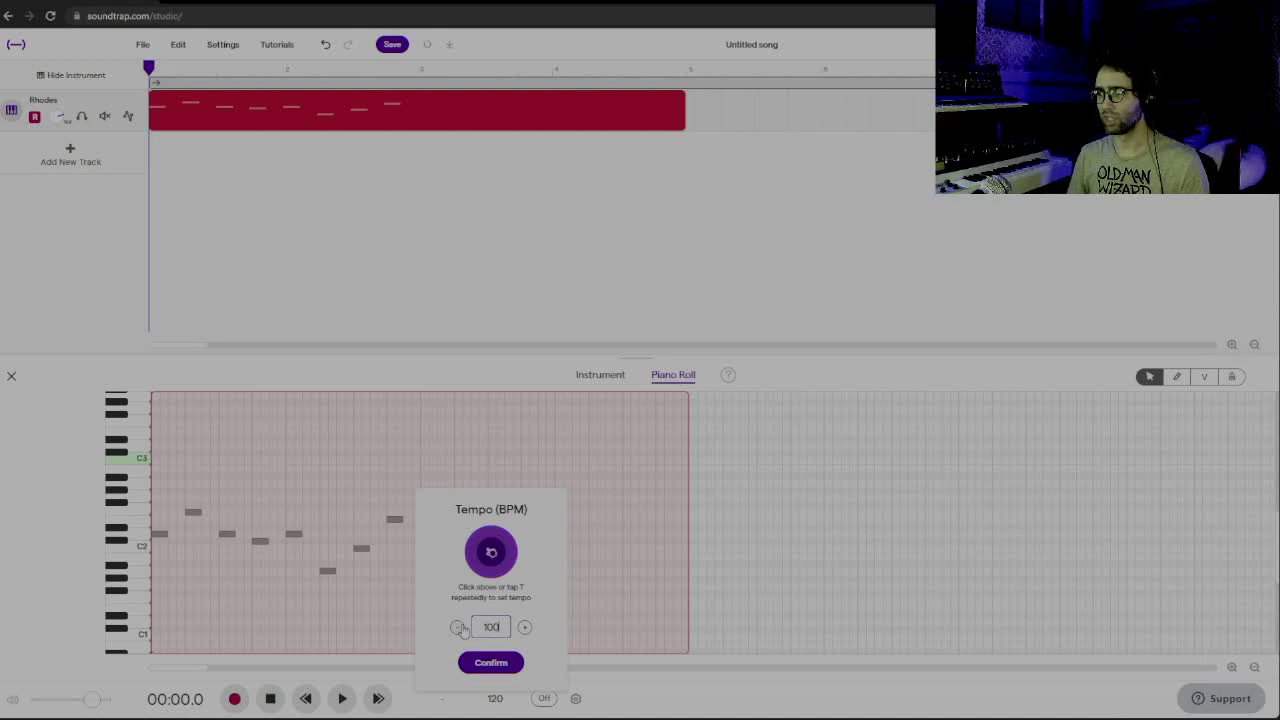
text(0)
click(467, 663)
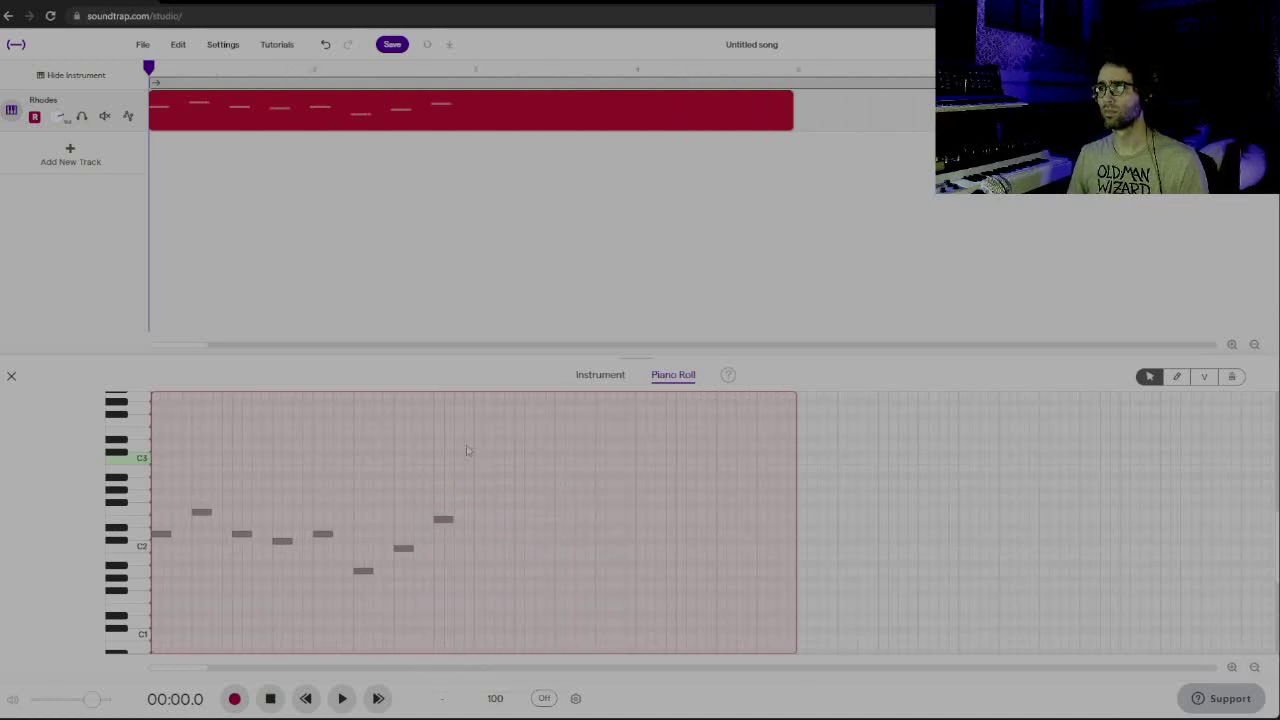
key(space)
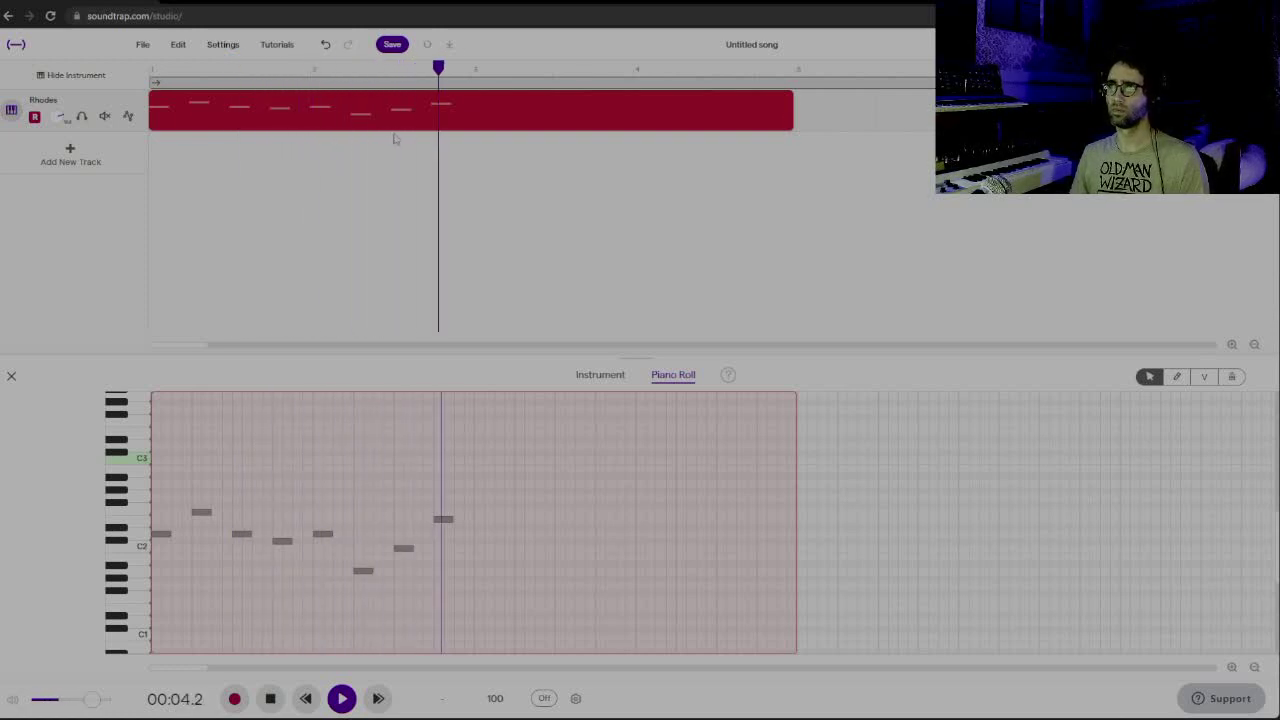
key(space)
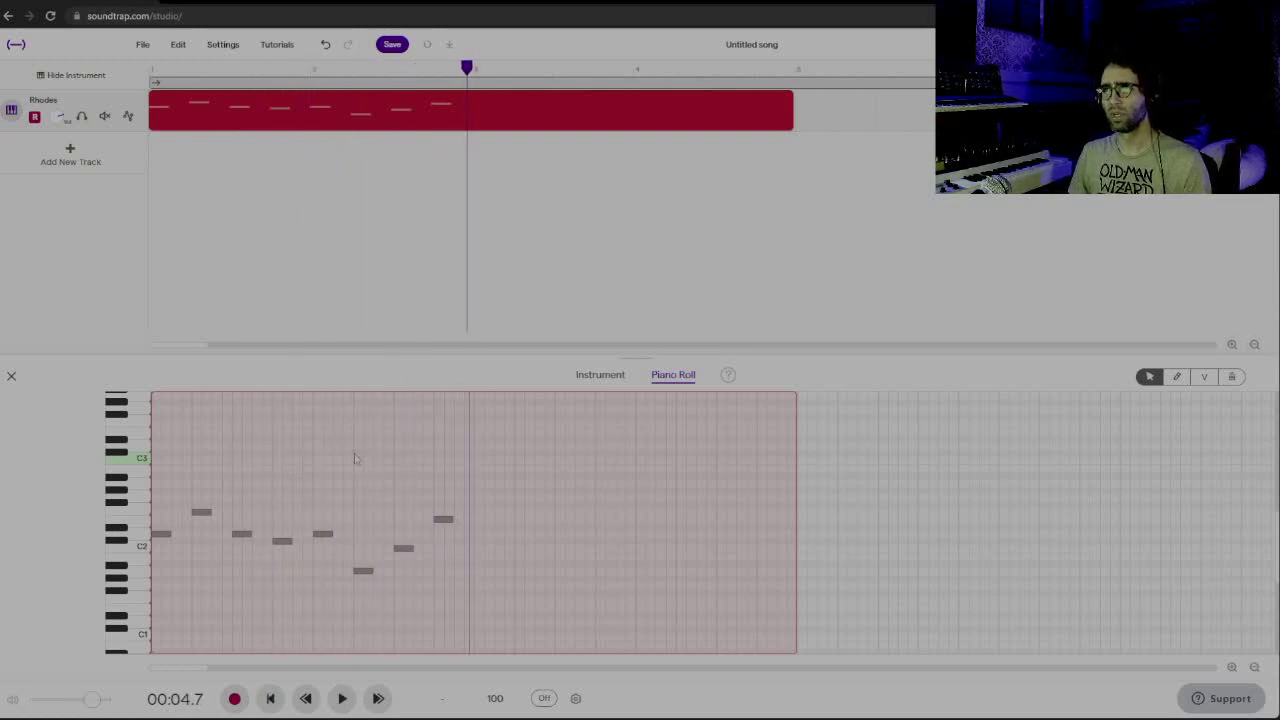
Lengthen all eight melody notes together to one full beat each, then deselect them
drag(489, 452, 151, 646)
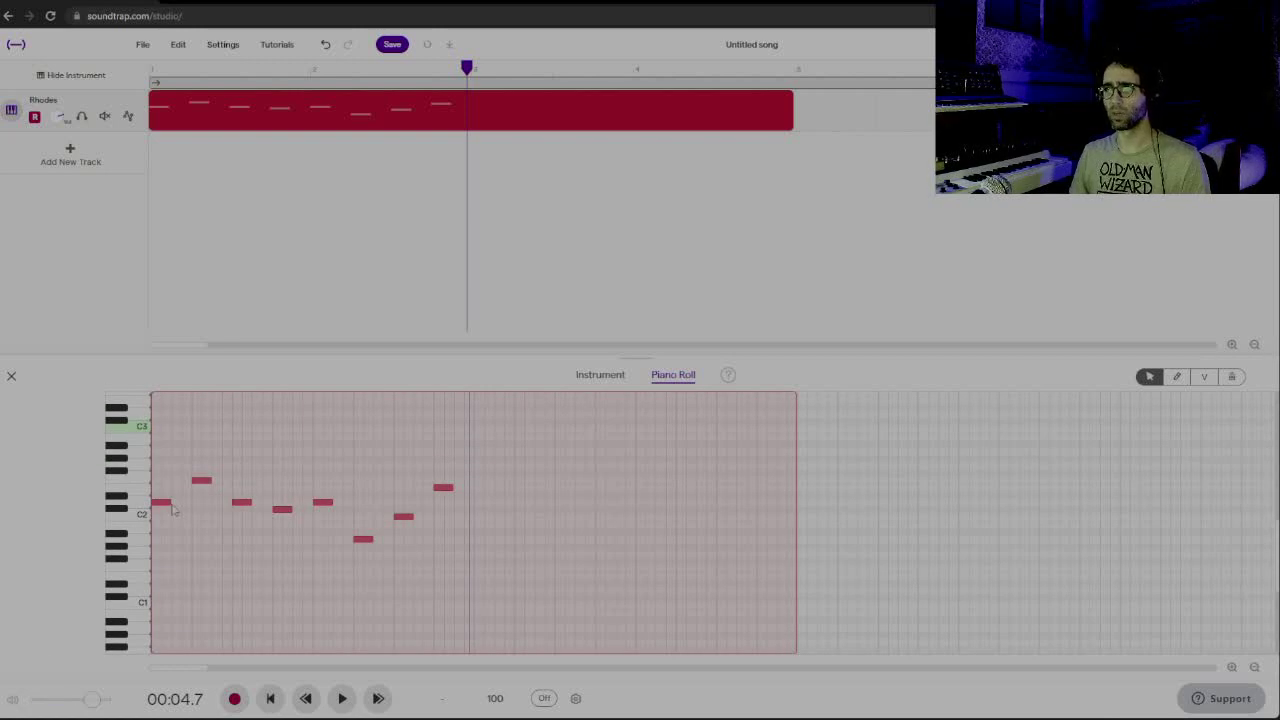
drag(175, 503, 195, 503)
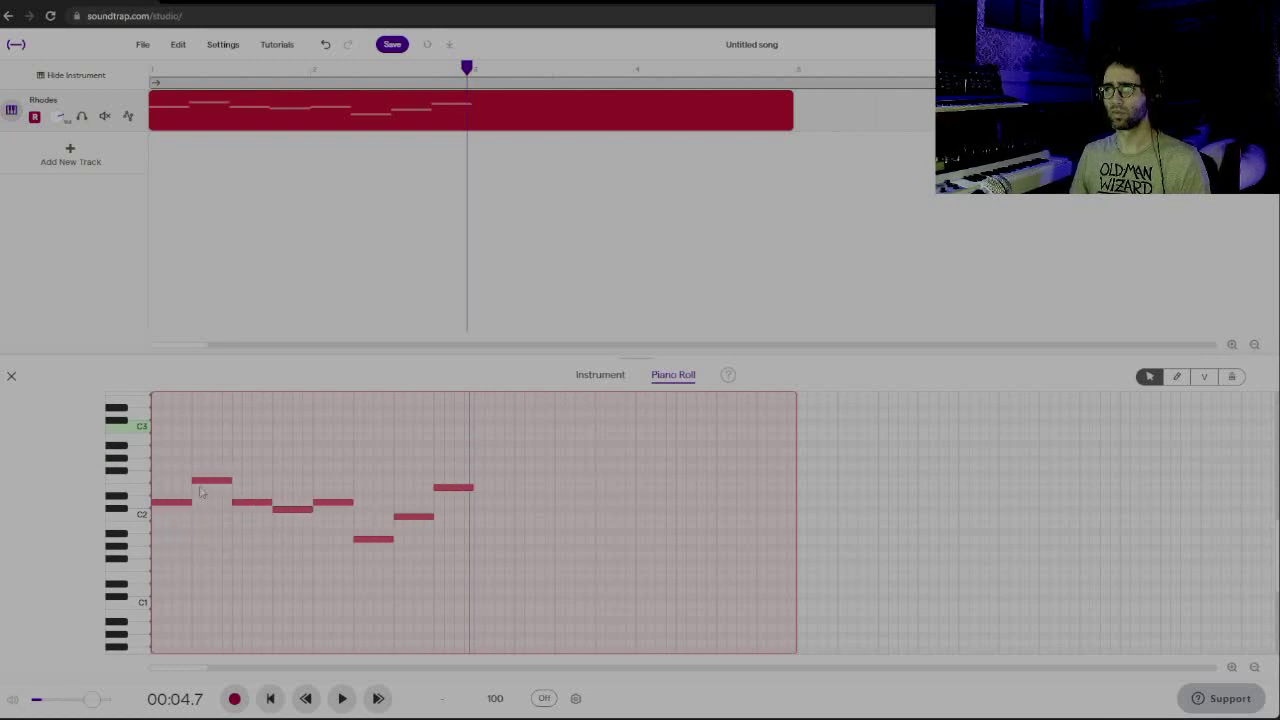
click(432, 482)
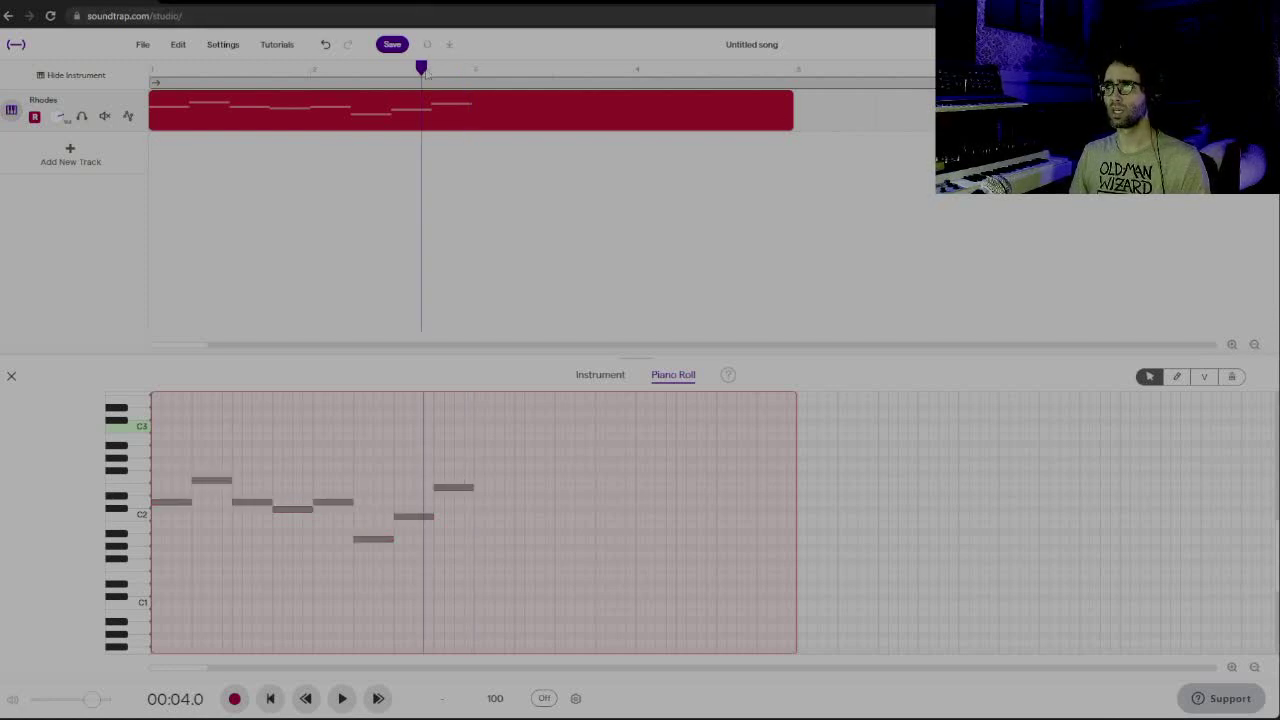
Play the two-bar melody from the song start to hear the lengthened notes
drag(423, 71, 3, 104)
key(space)
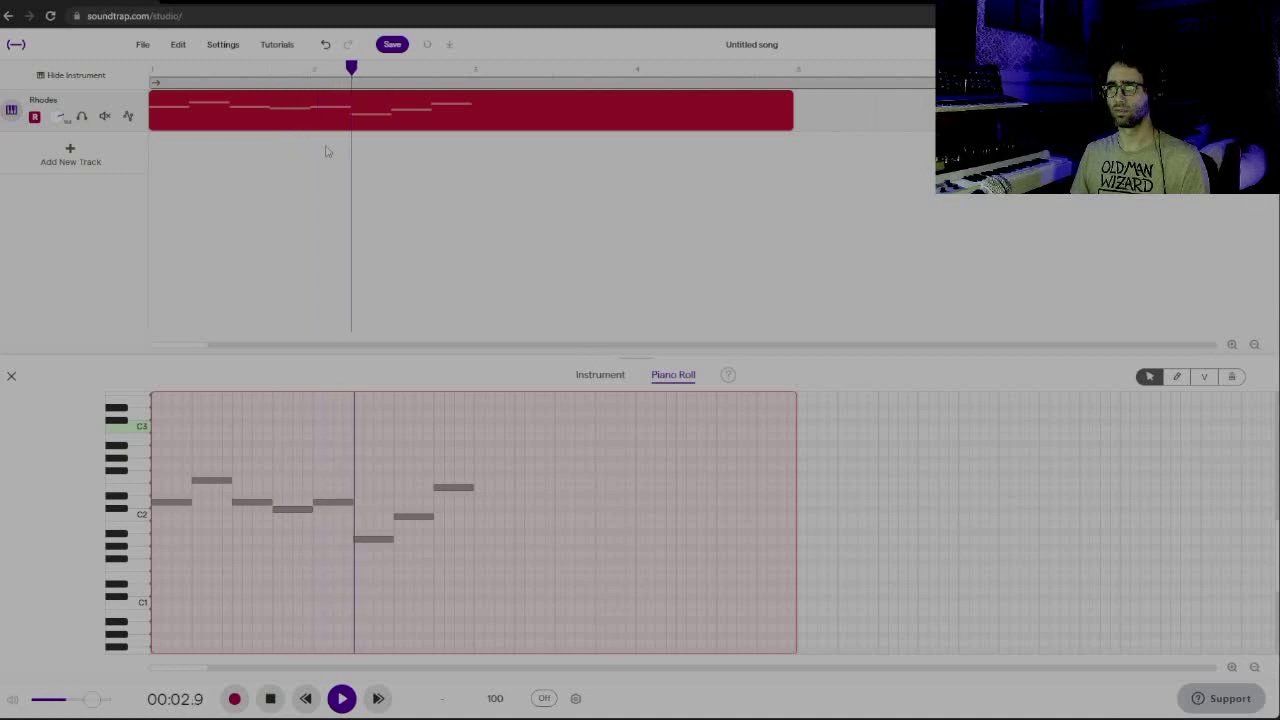
key(space)
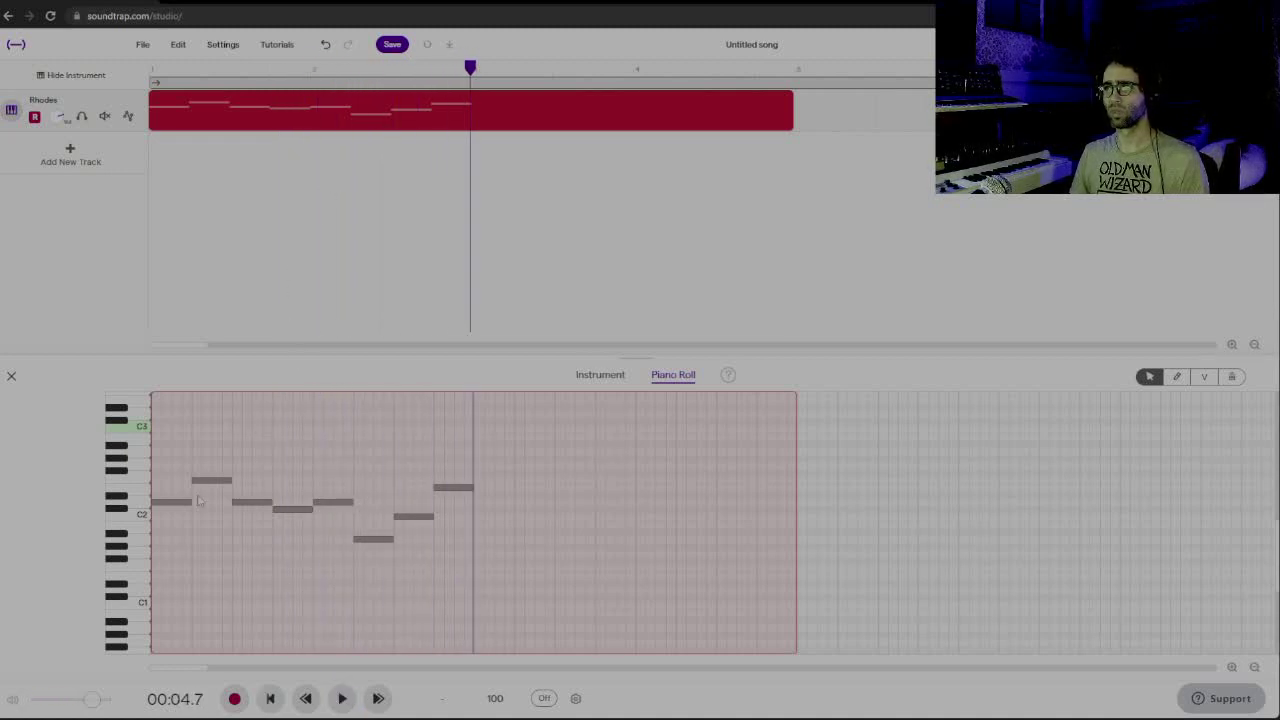
Copy all eight melody notes into bars 3 and 4, leaving the originals in place, then deselect them
drag(576, 427, 170, 577)
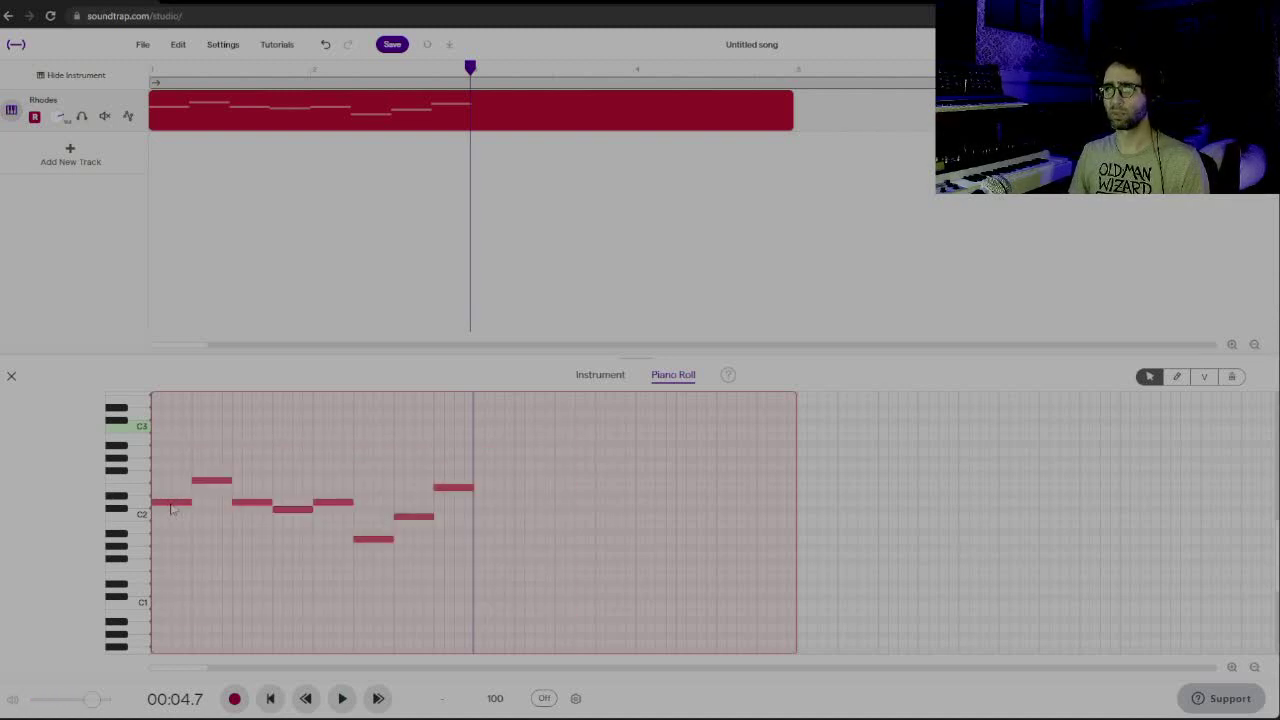
mouse_move(170, 507)
mouse_down()
mouse_move(509, 505)
mouse_move(482, 505)
mouse_move(493, 516)
mouse_up()
key(ctrl+z)
key(ctrl)
click(494, 580)
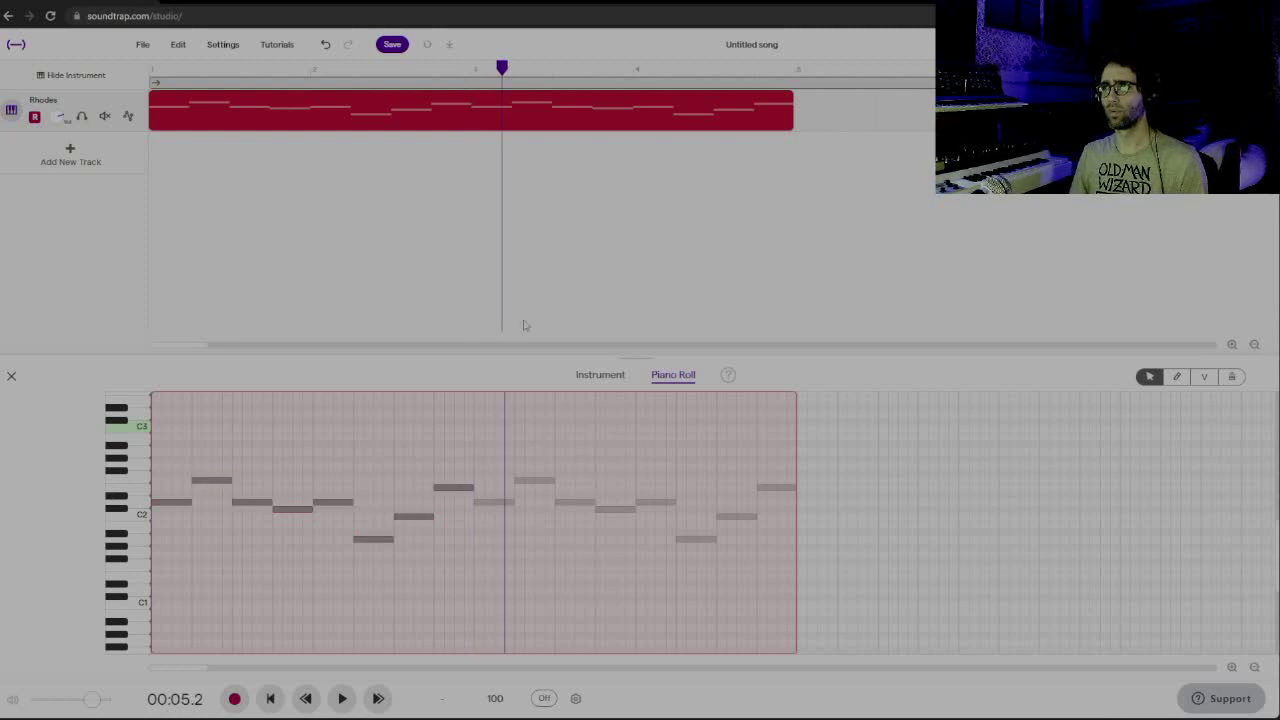
Play the melody from beat 3 of bar 2, then replay it from the start of bar 3
click(424, 442)
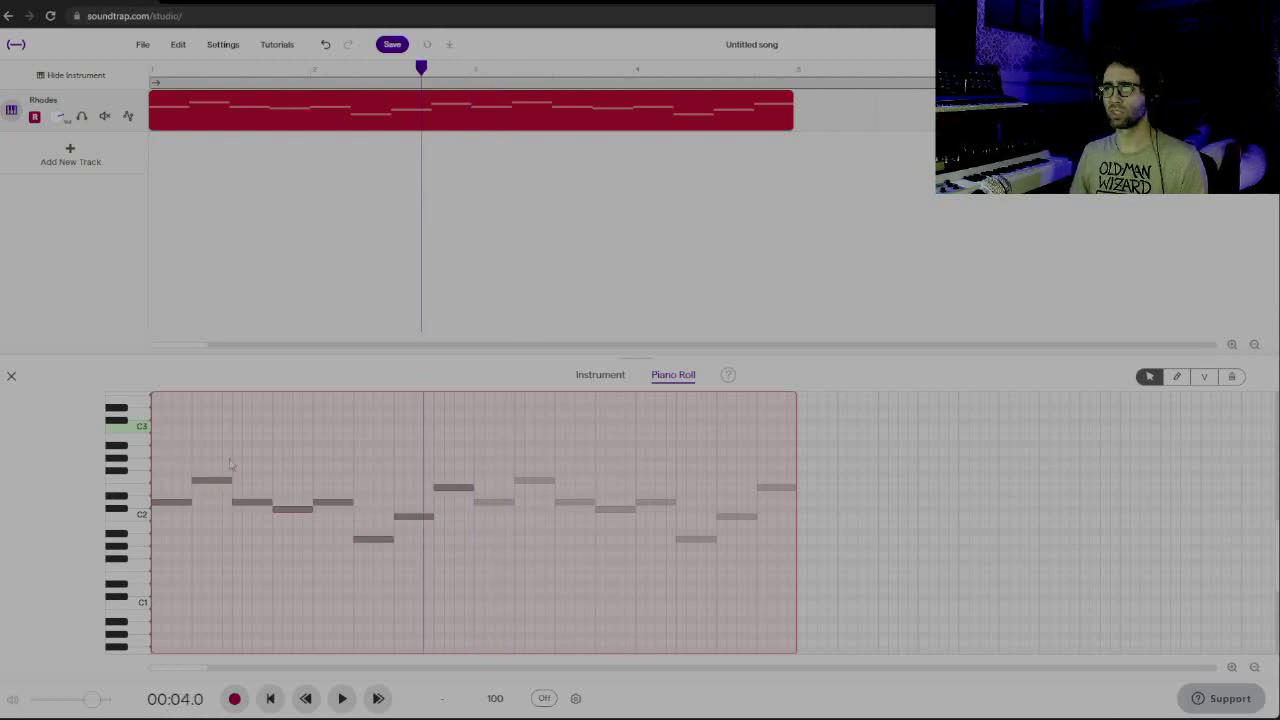
key(space)
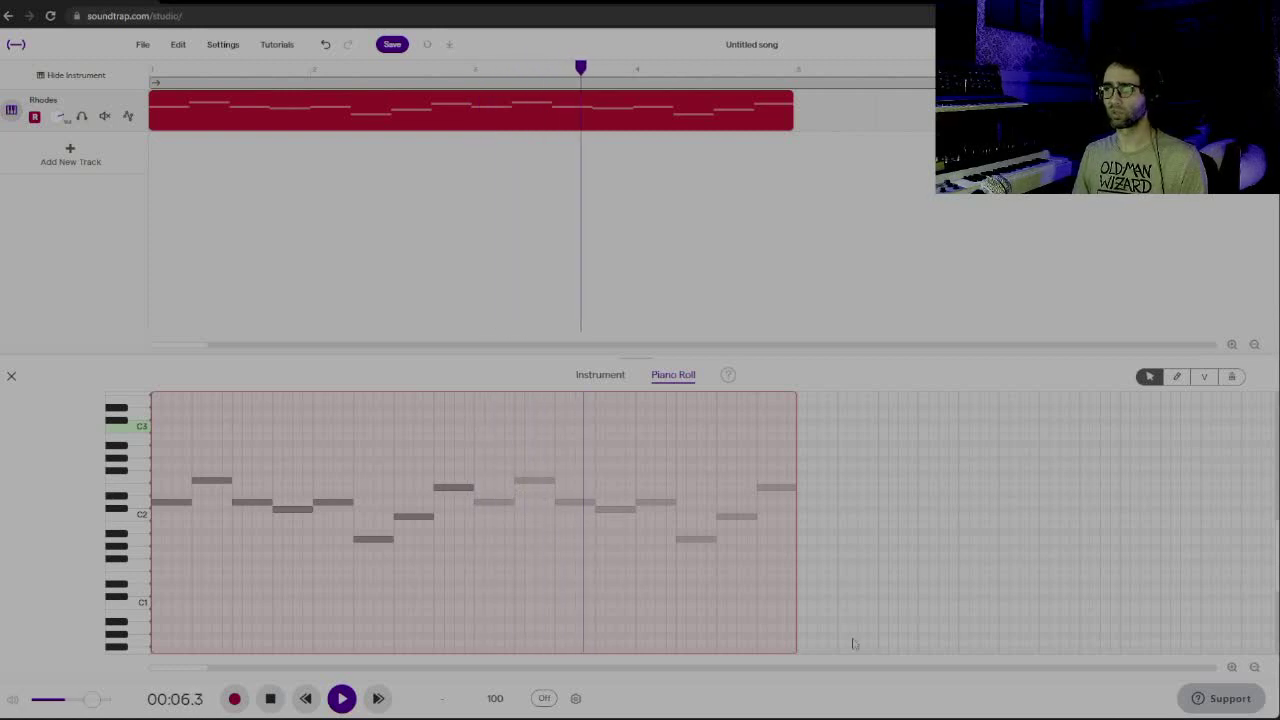
key(space)
click(638, 482)
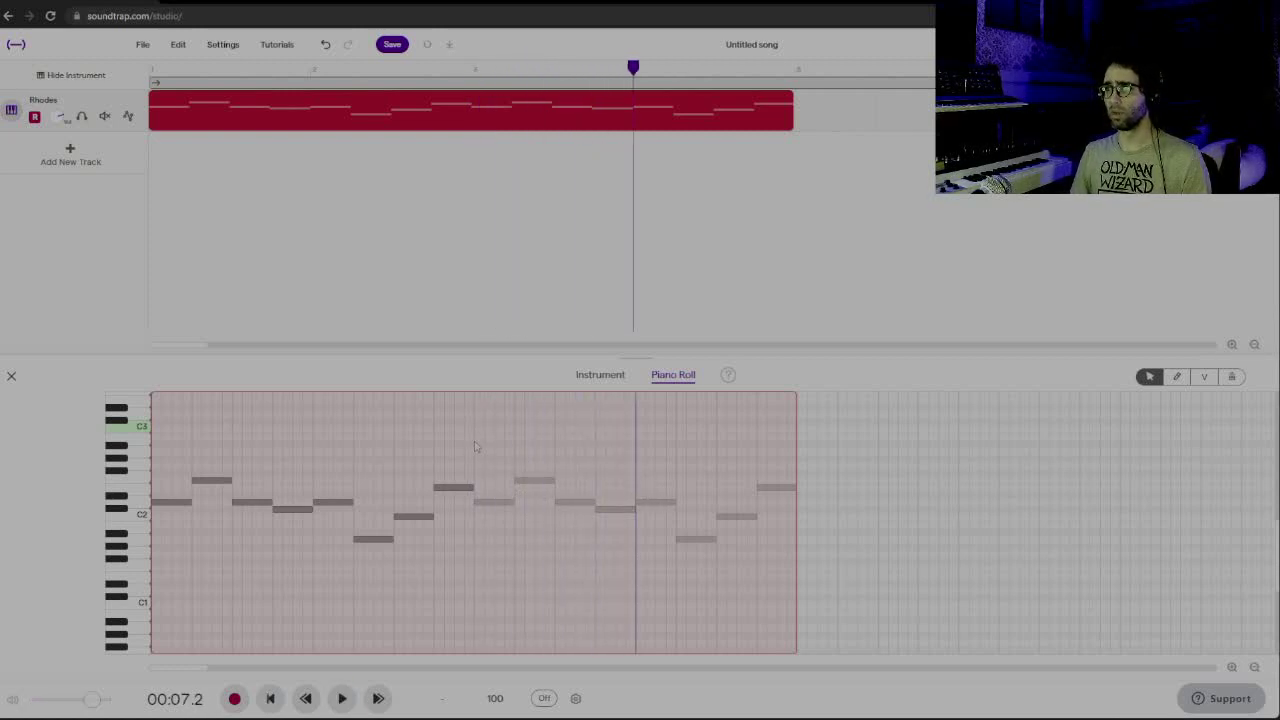
click(474, 438)
key(space)
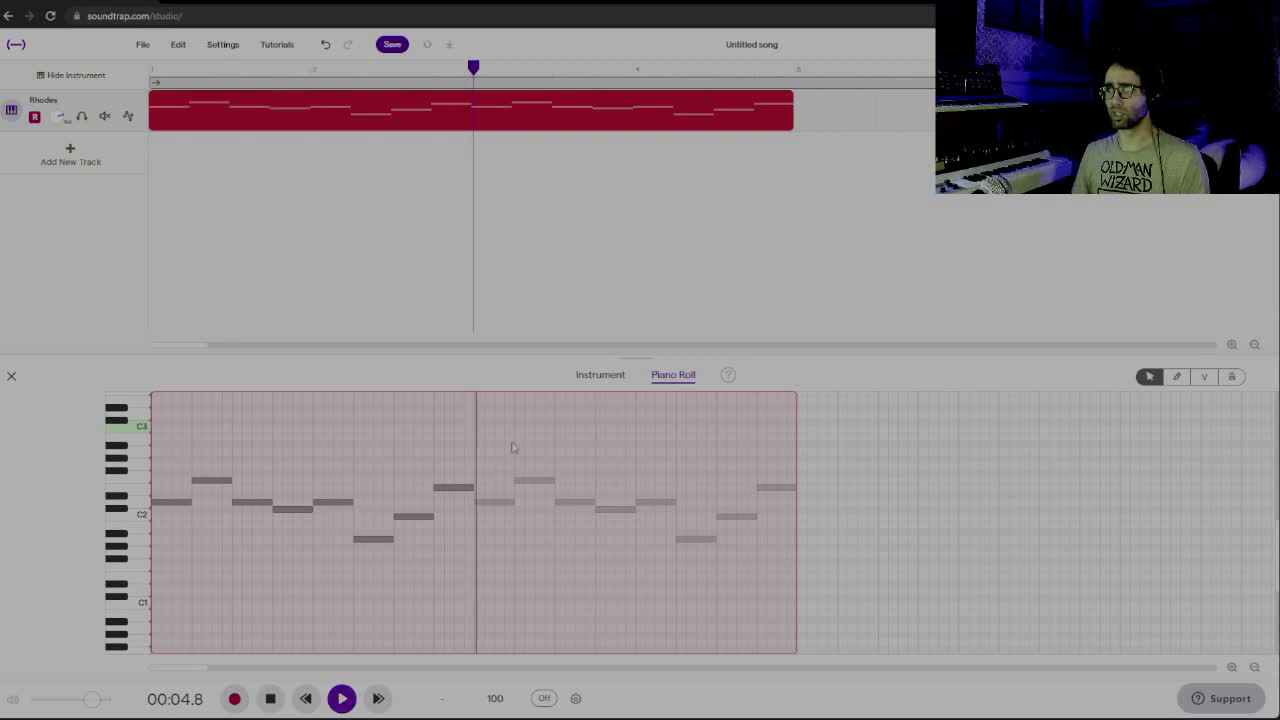
key(space)
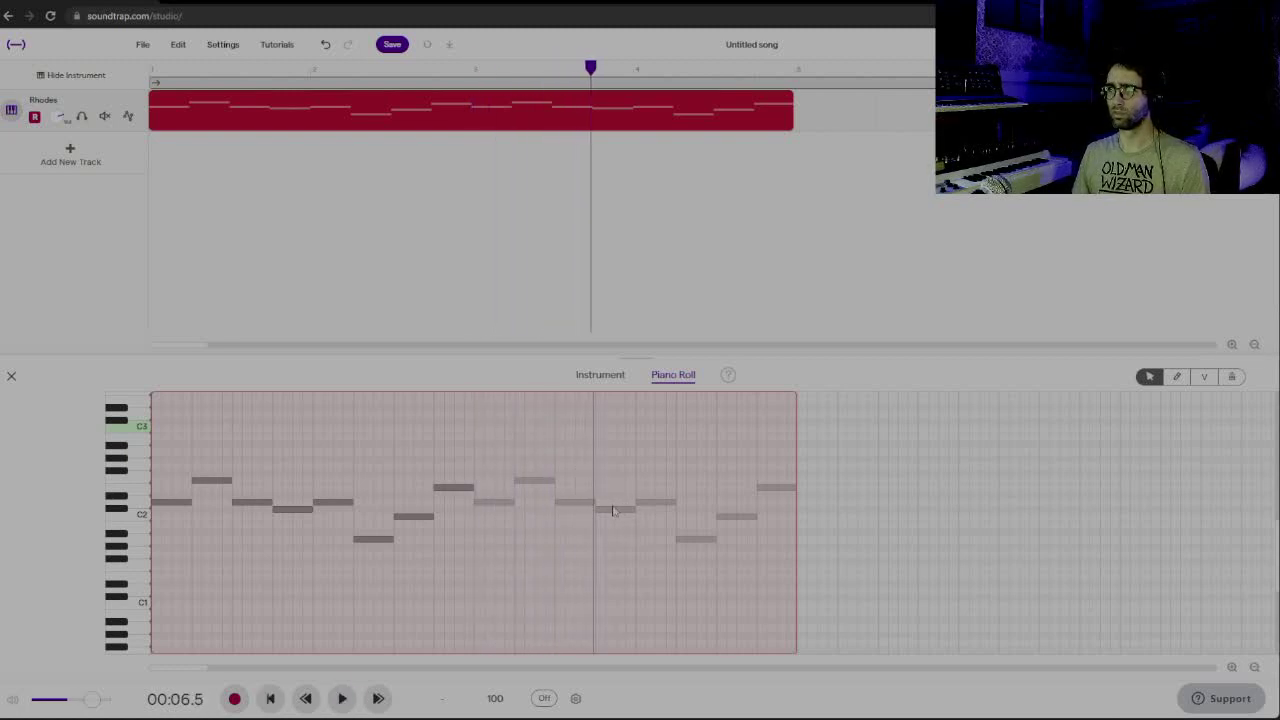
Move the notes on beat 4 of bar 3 and beats 1, 2 and 3 of bar 4 to A2, G#2, F2 and C#2
drag(615, 510, 620, 451)
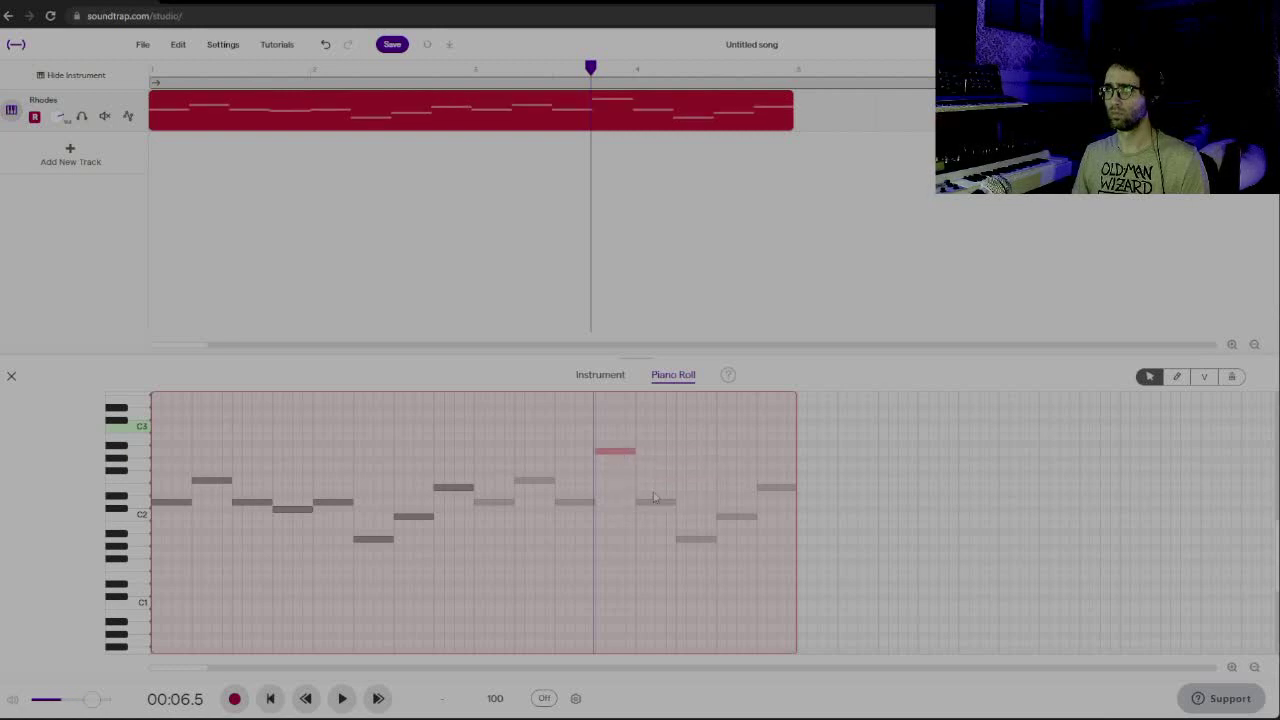
drag(660, 503, 662, 459)
click(698, 540)
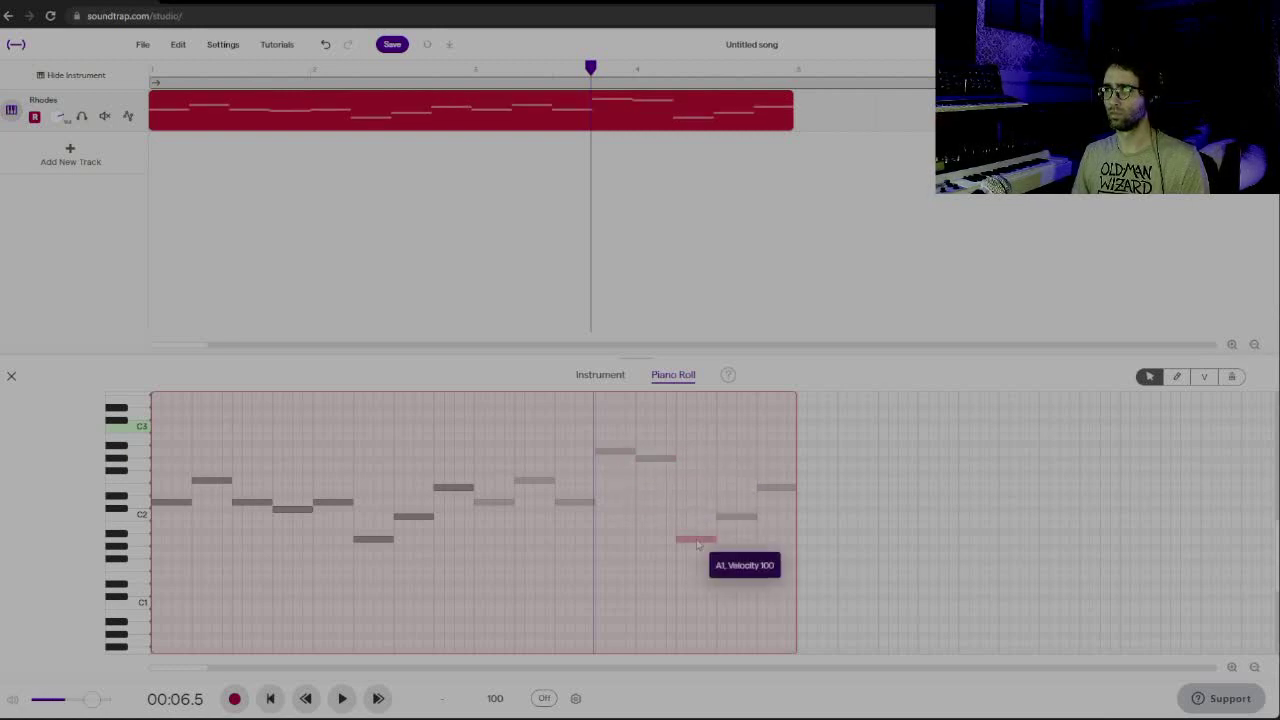
drag(697, 545, 697, 485)
click(731, 520)
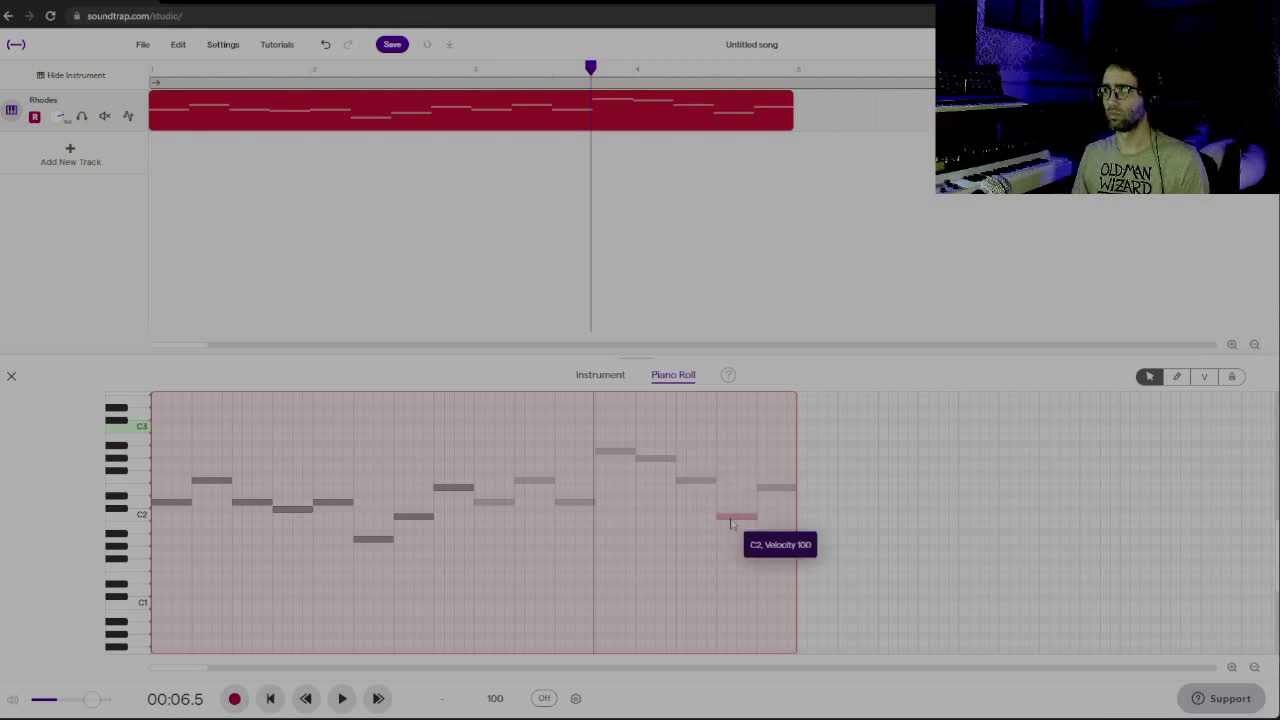
mouse_move(741, 523)
mouse_down()
mouse_move(739, 485)
mouse_move(741, 513)
mouse_up()
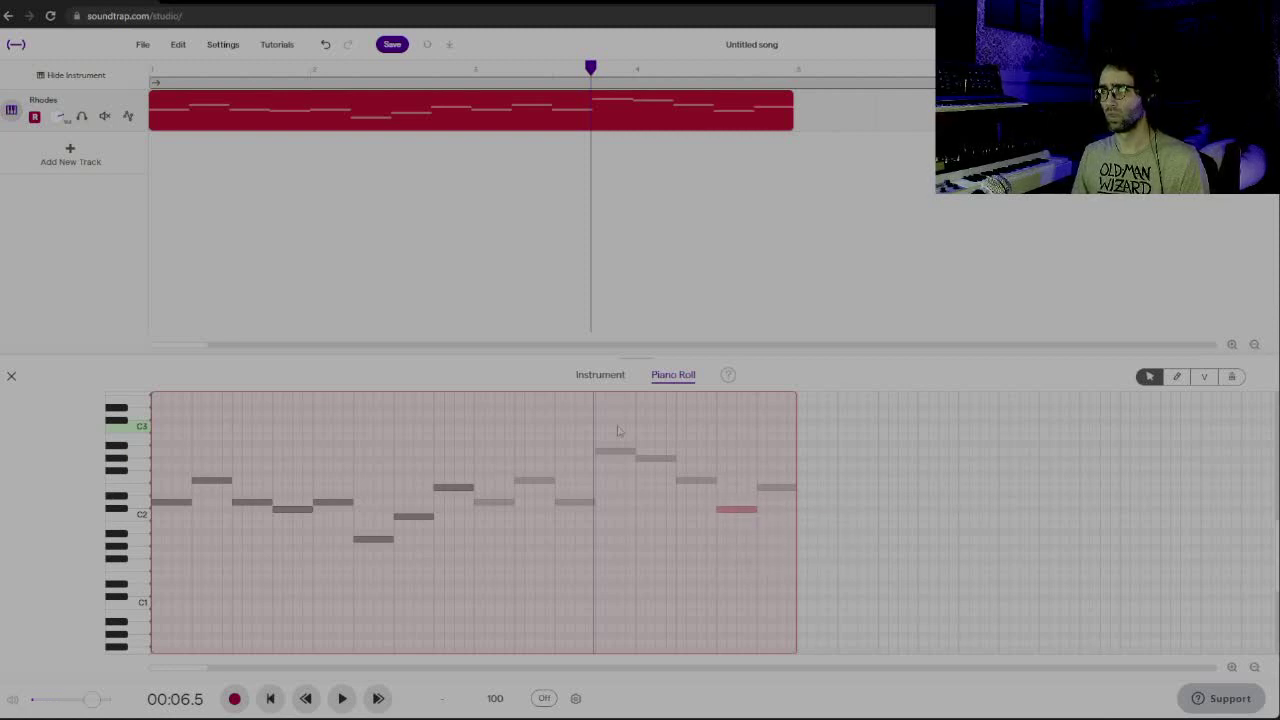
Play the whole four-bar melody from the song start and return the playhead to the beginning
drag(598, 73, 150, 72)
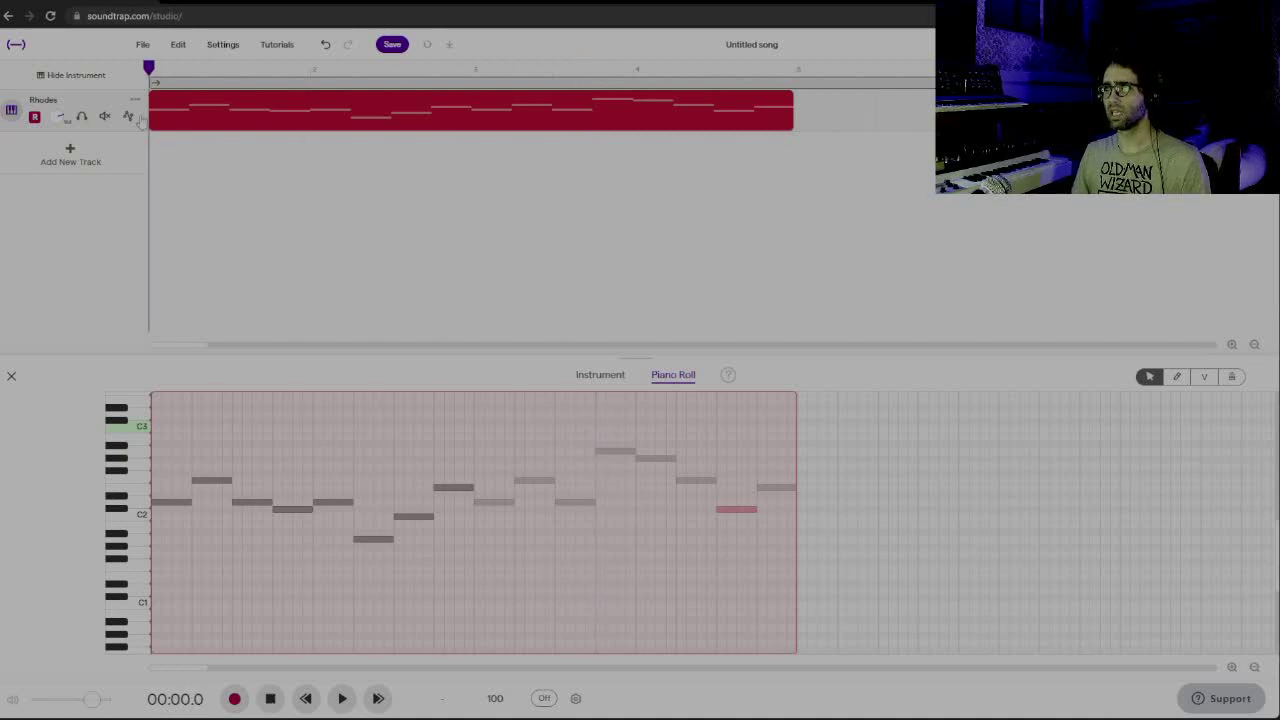
key(space)
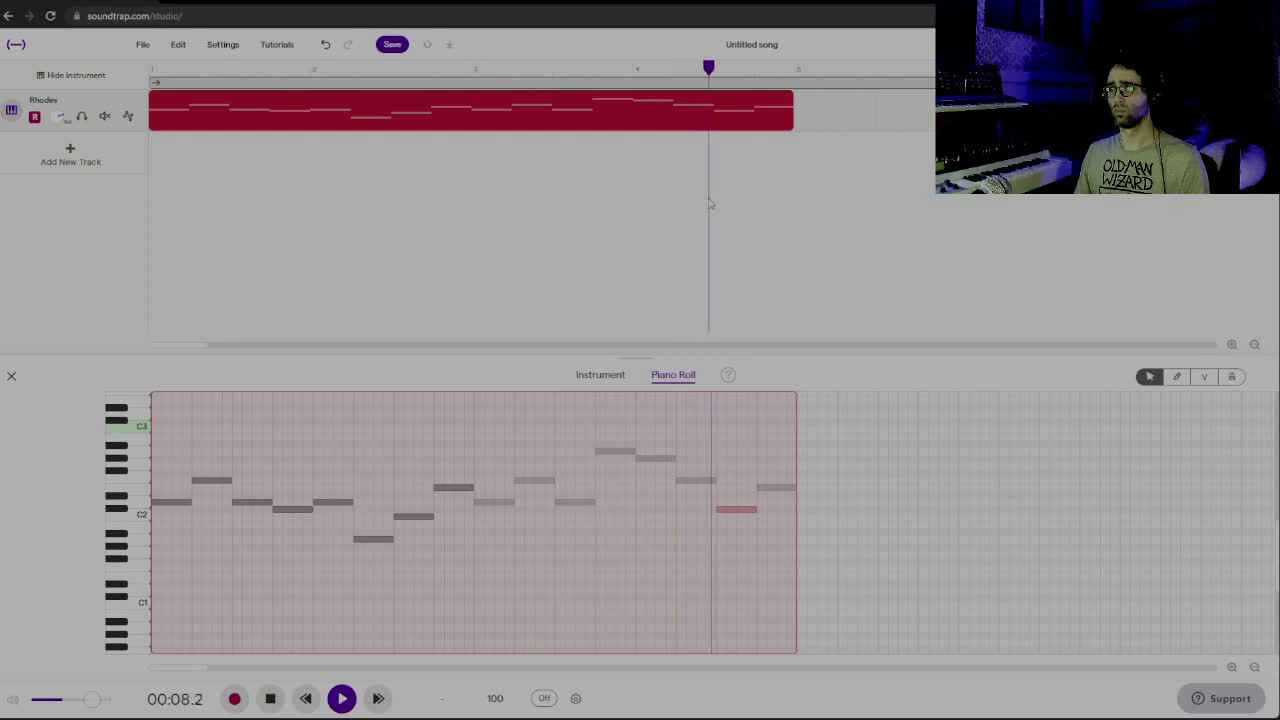
key(space)
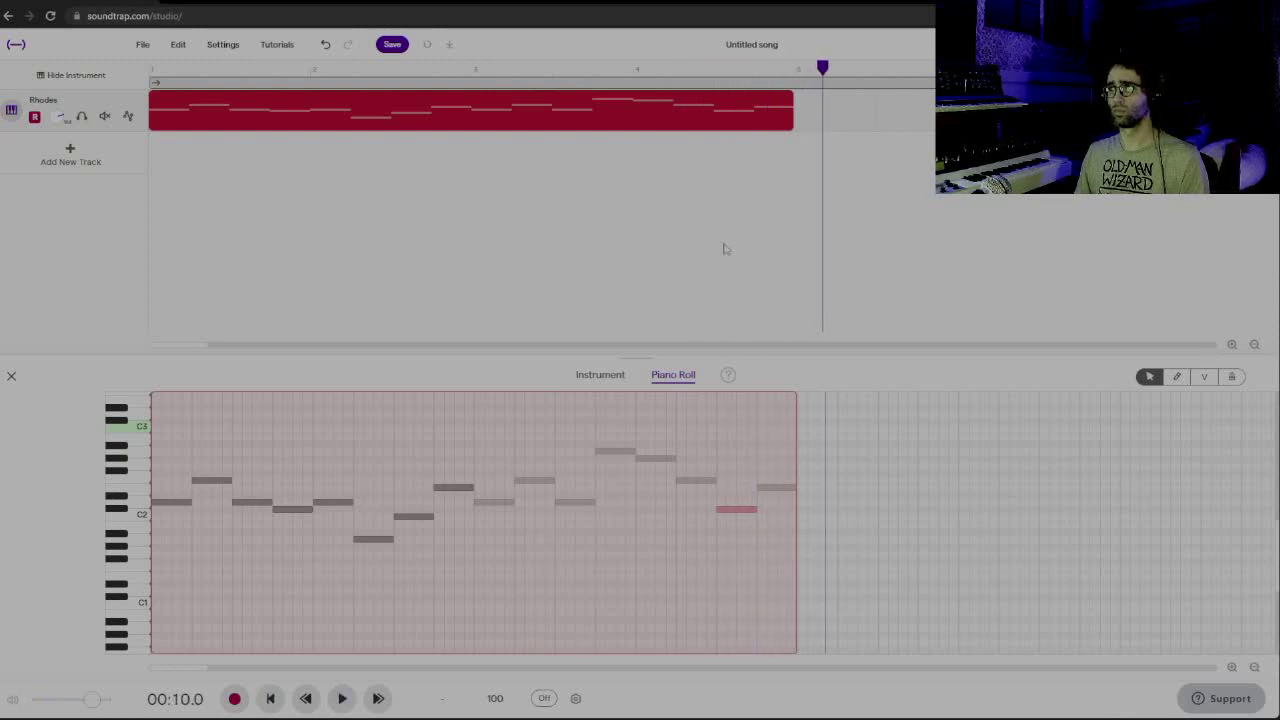
drag(828, 68, 2, 108)
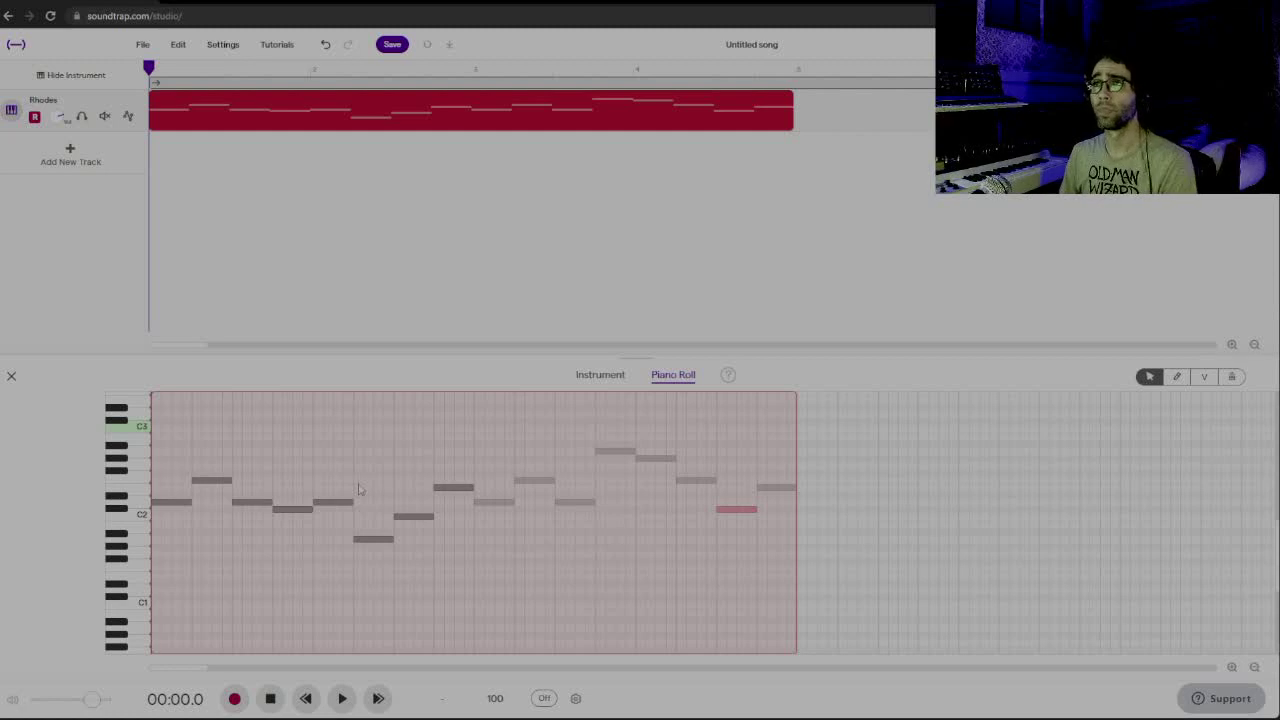
Add a two-beat D1 bass note at the start of bar 1 and play it with the melody
click(174, 502)
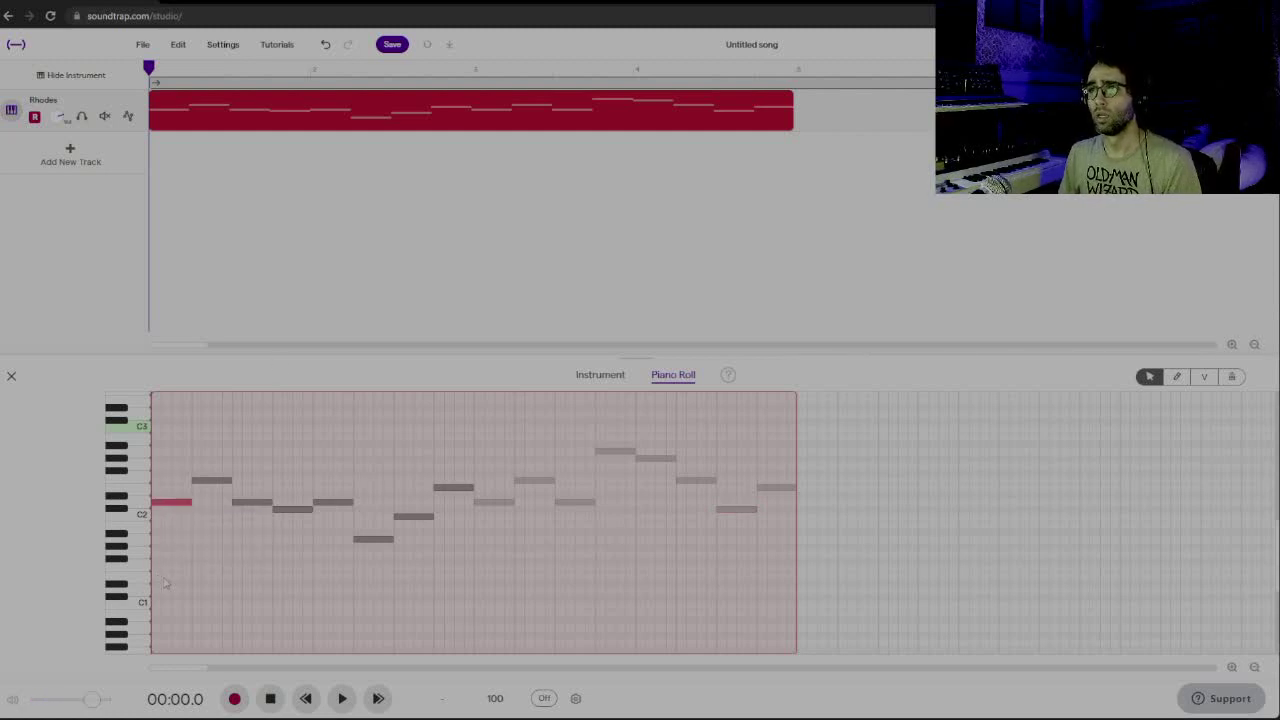
drag(166, 590, 231, 590)
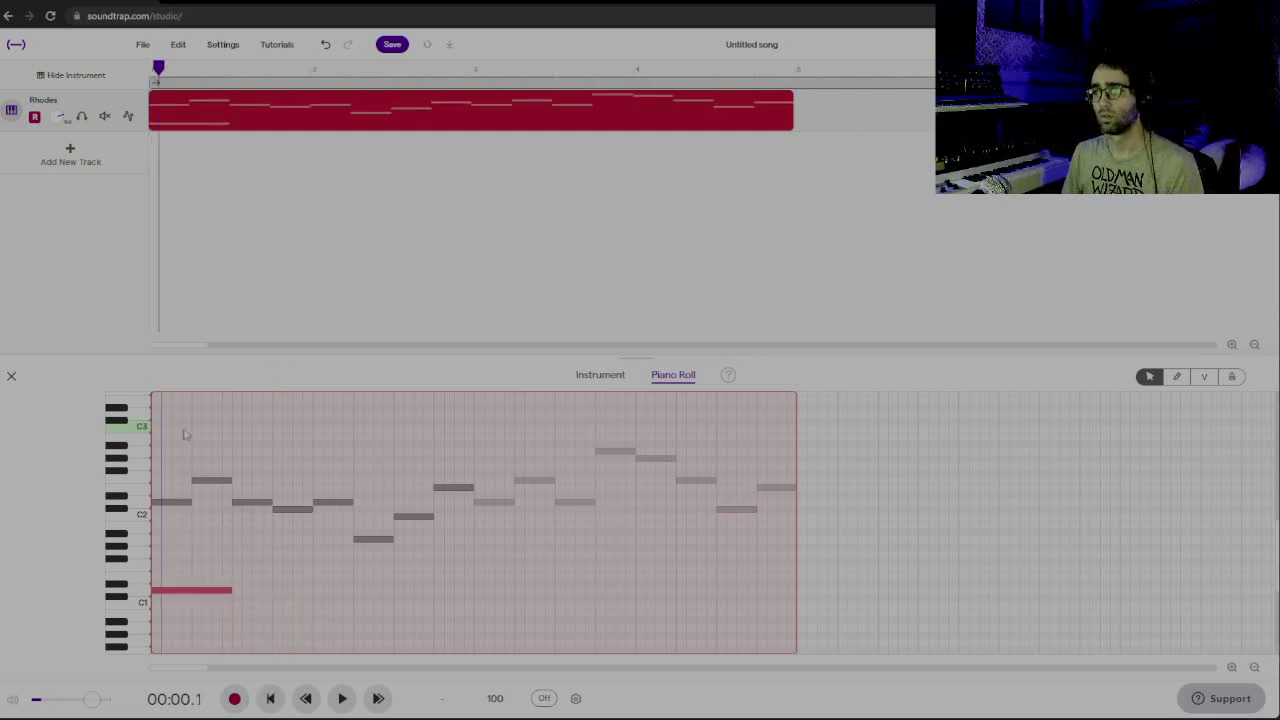
key(Return)
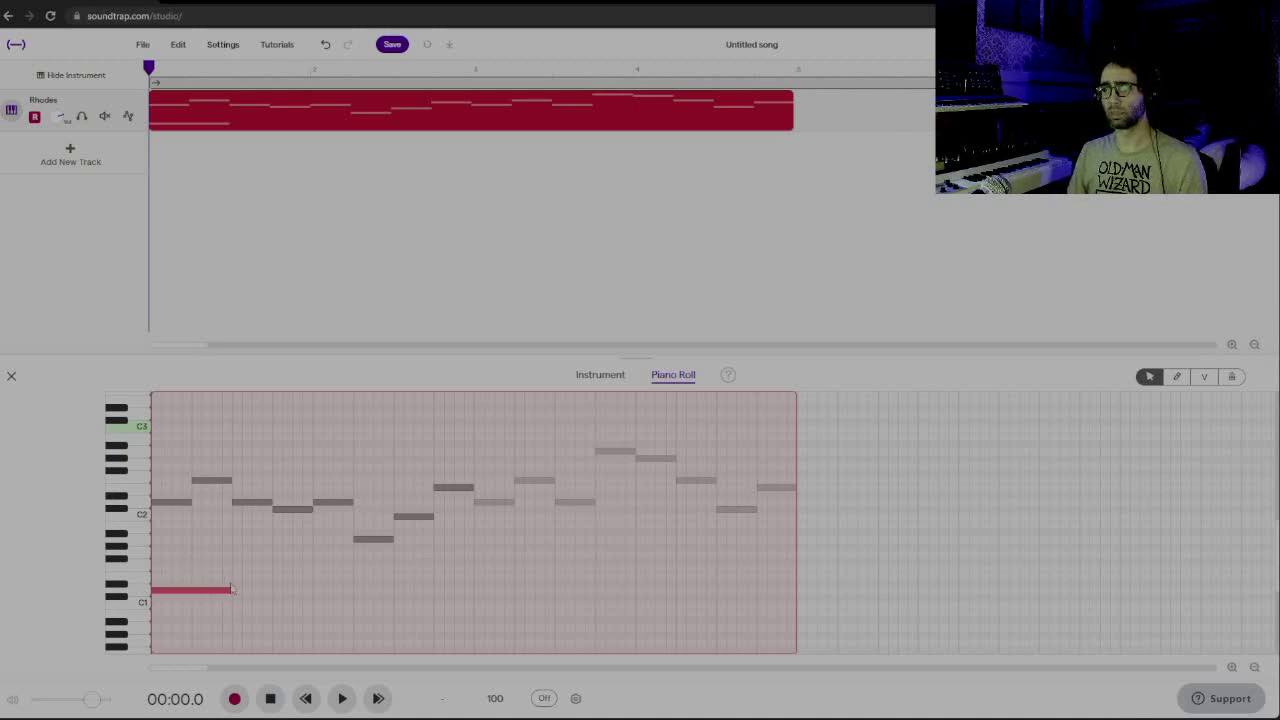
key(space)
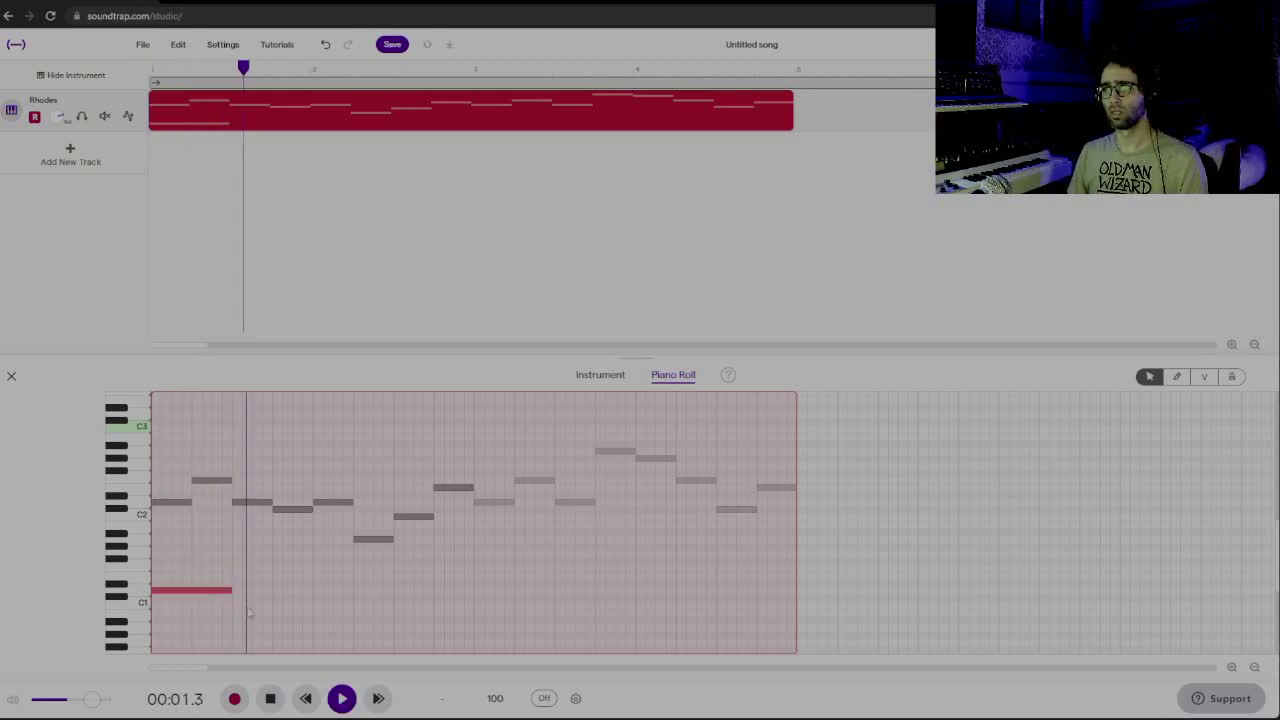
key(space)
Add a two-beat A0 bass note on beat 3 of bar 1 and play from the song start
click(239, 598)
key(space)
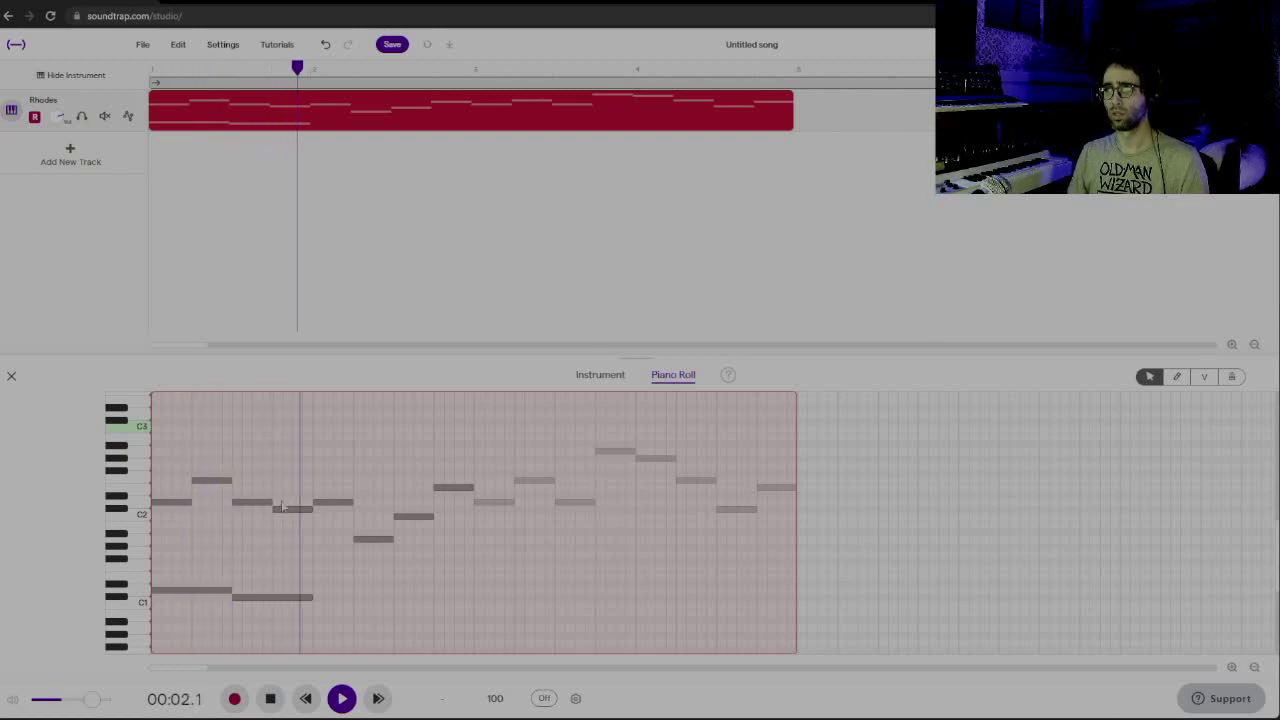
key(space)
drag(273, 597, 272, 633)
drag(303, 68, 152, 68)
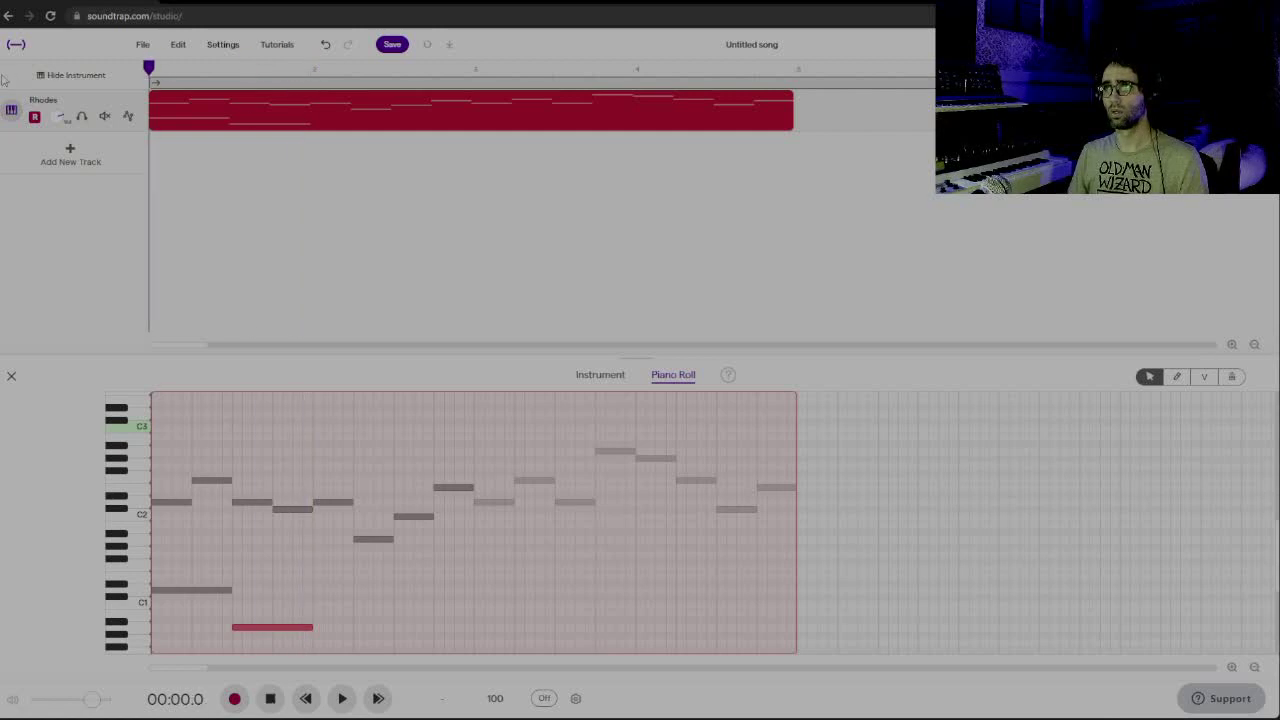
key(space)
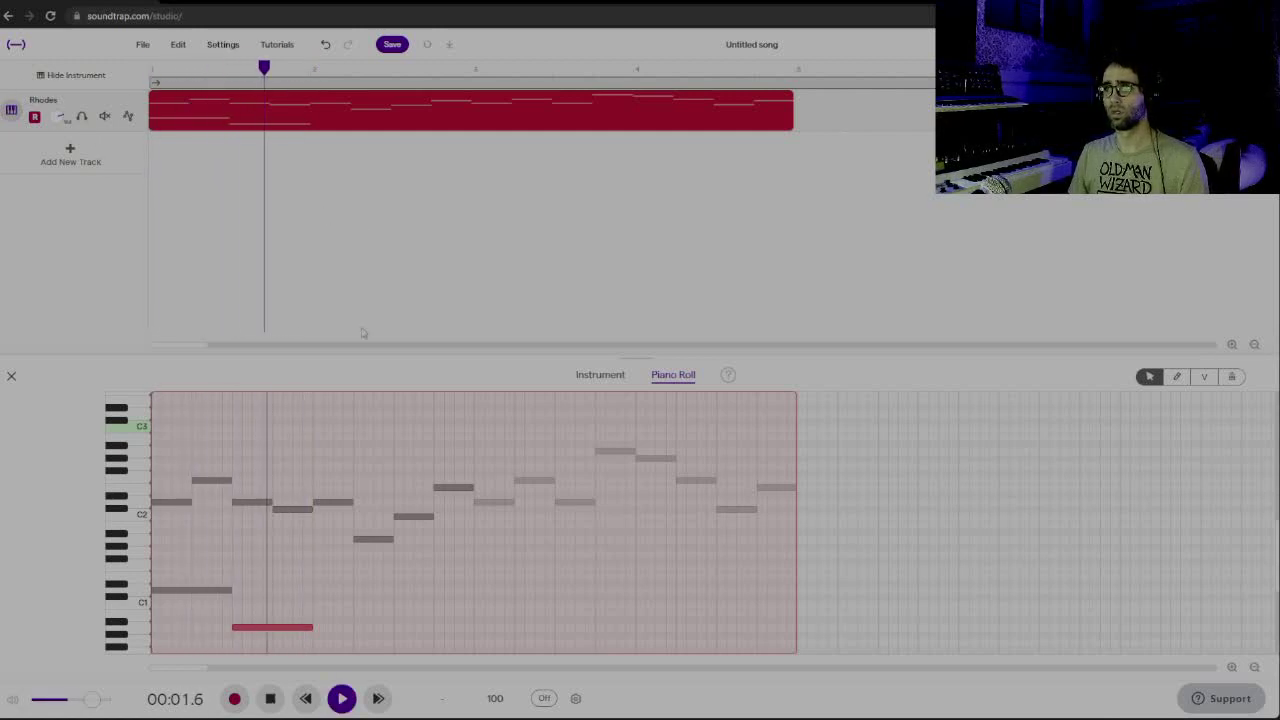
key(space)
Add a two-beat Bb0 bass note at the start of bar 2 and play from there
double_click(318, 614)
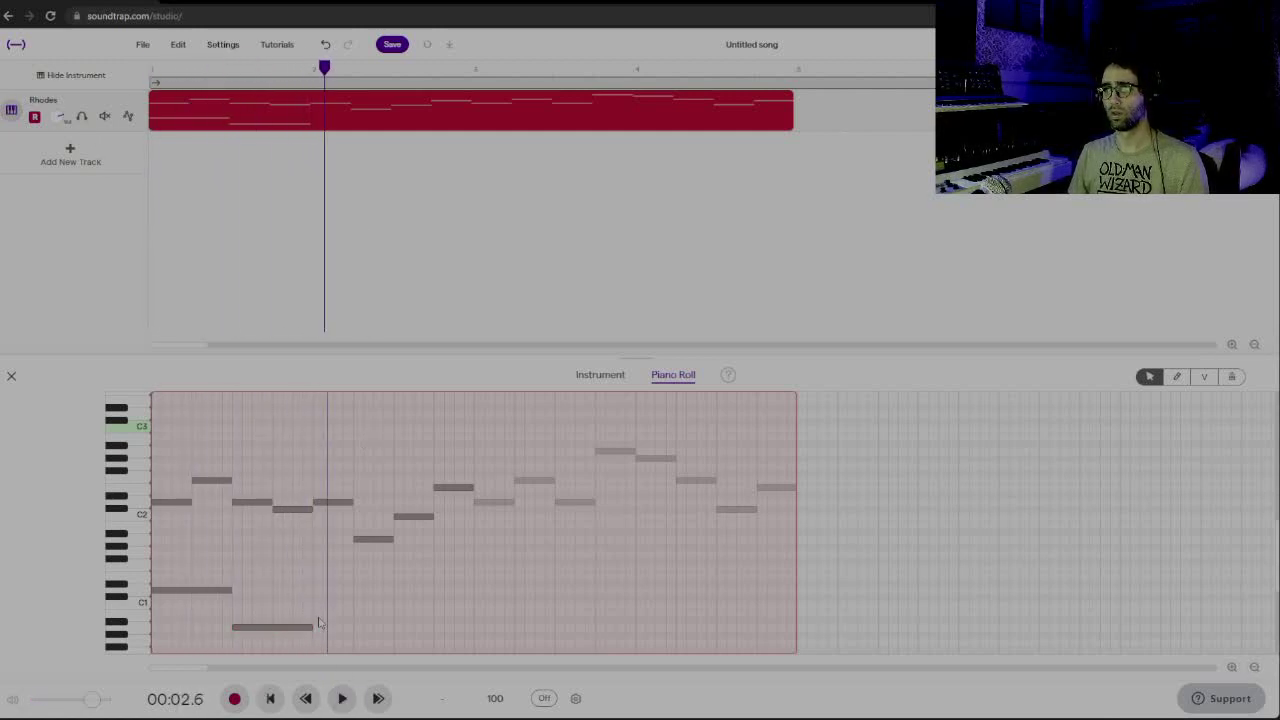
drag(330, 612, 345, 624)
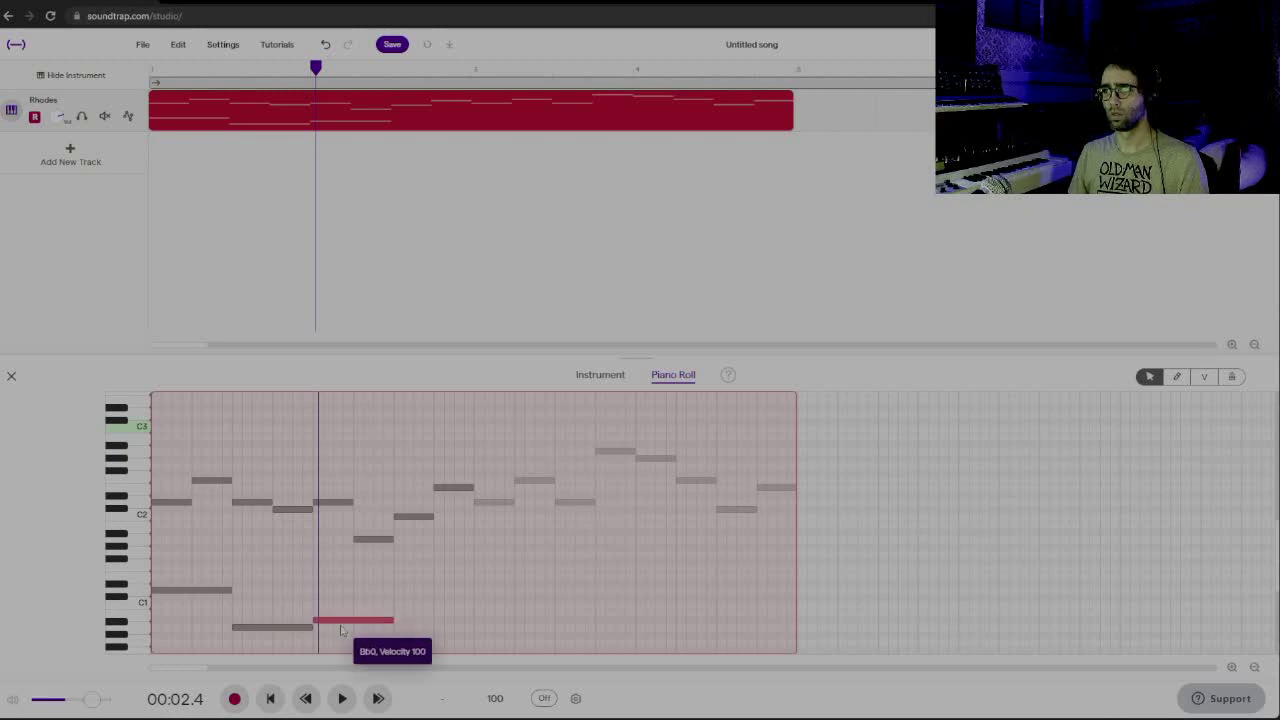
click(289, 588)
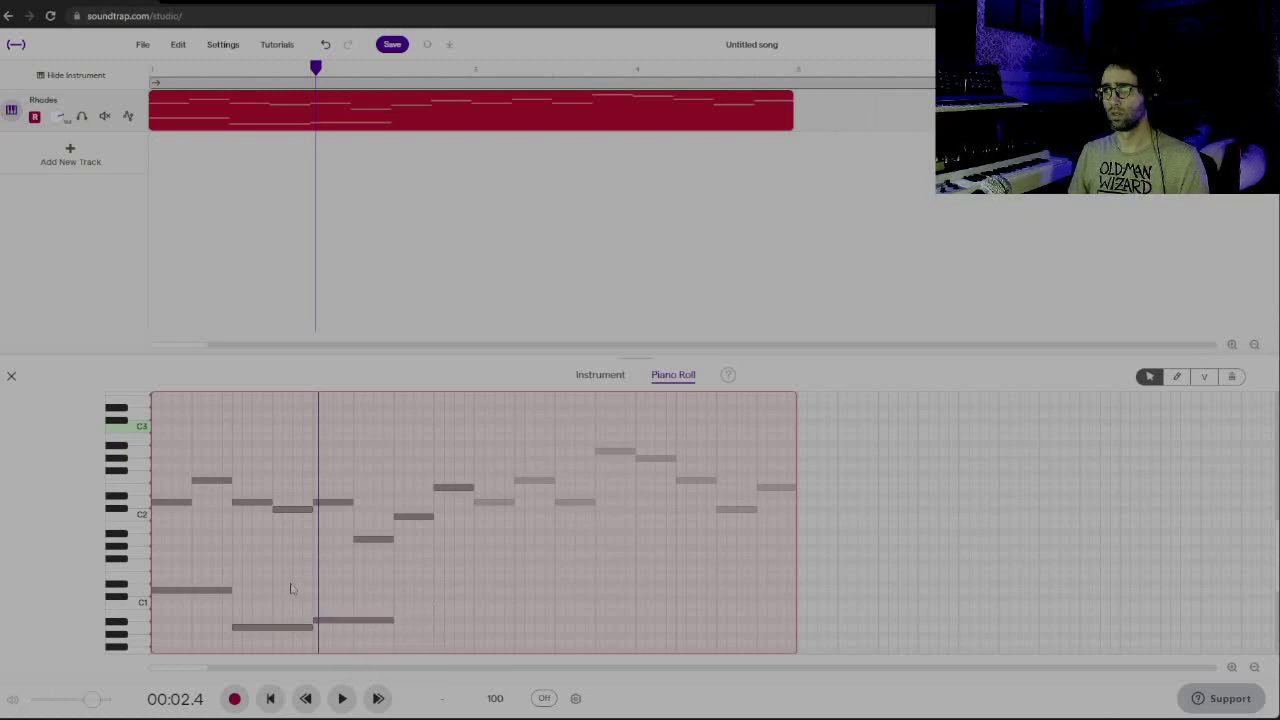
key(space)
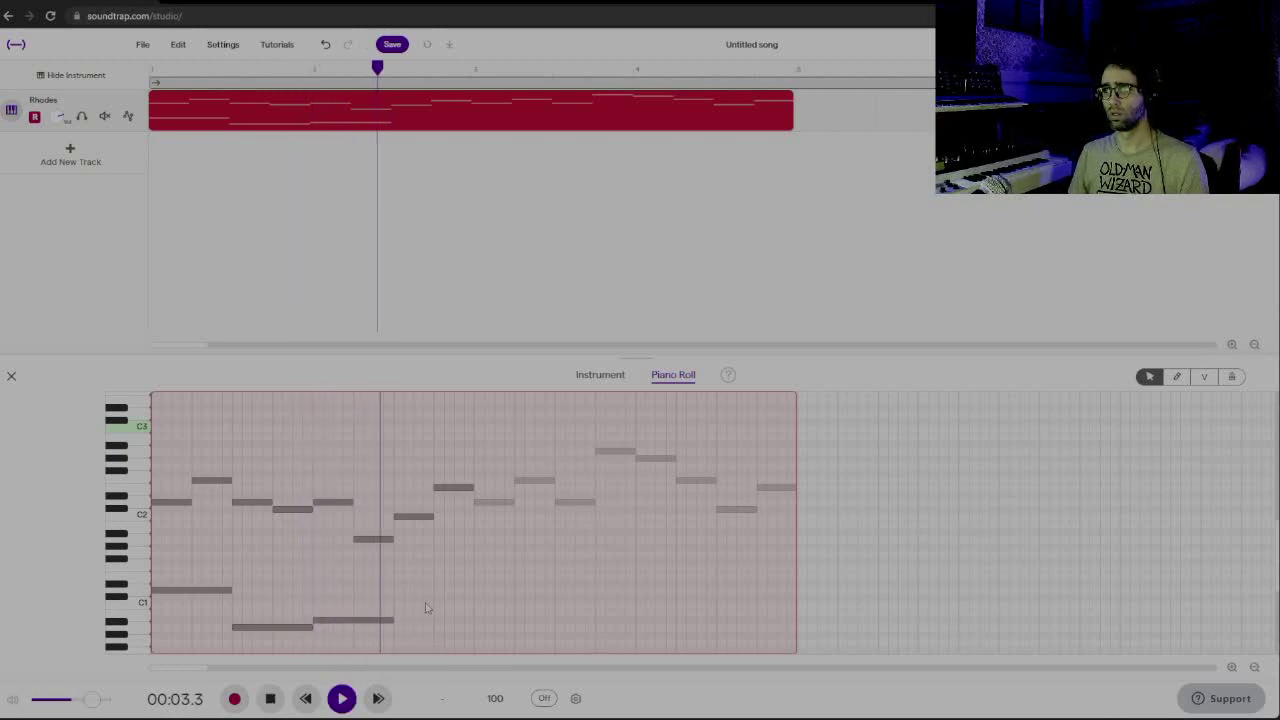
key(space)
Add a two-beat C1 bass note on beat 3 of bar 2 and play it with the melody
click(402, 612)
double_click(402, 608)
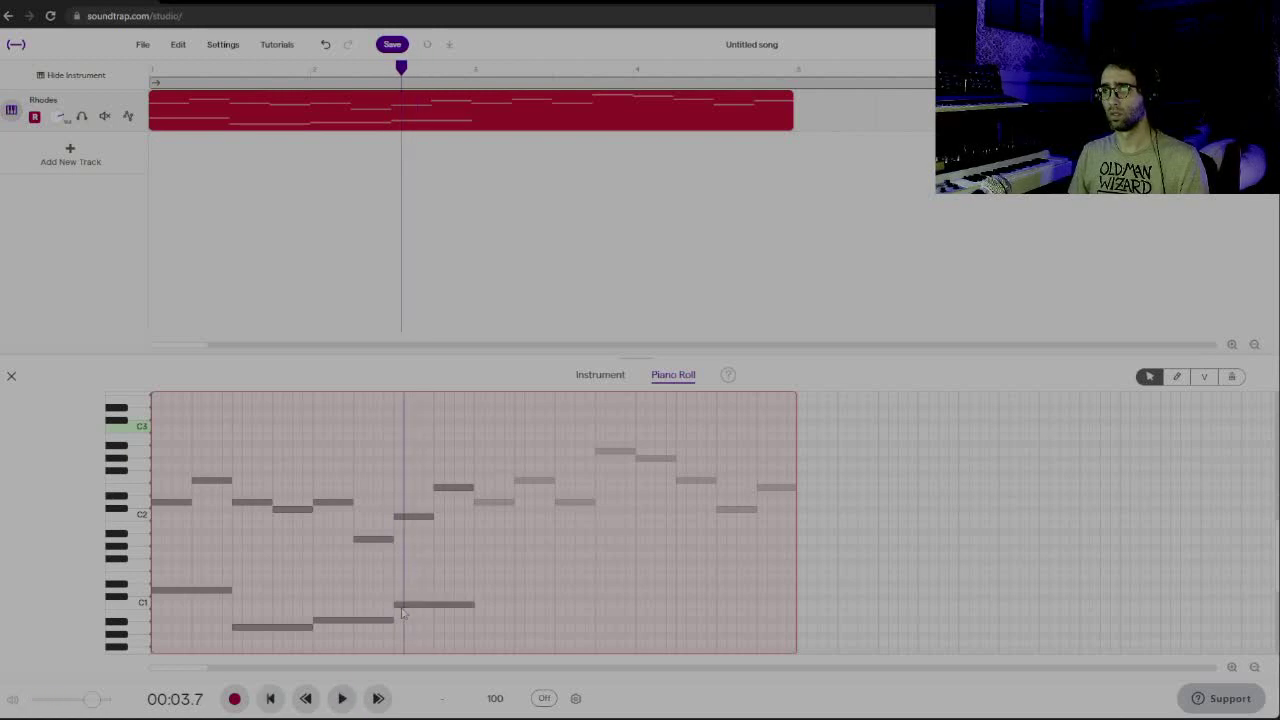
click(375, 606)
key(space)
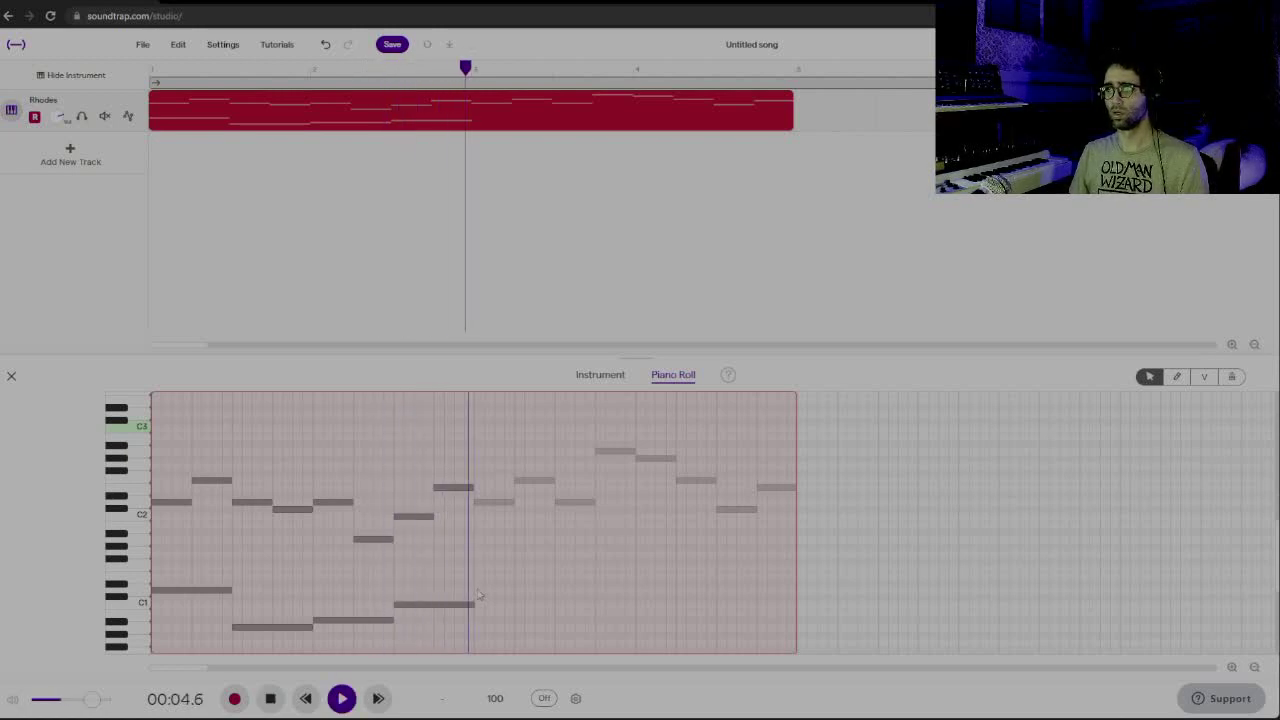
key(space)
Copy the four bass notes into bars 3 and 4, leaving the originals in place, then deselect them
drag(470, 563, 166, 664)
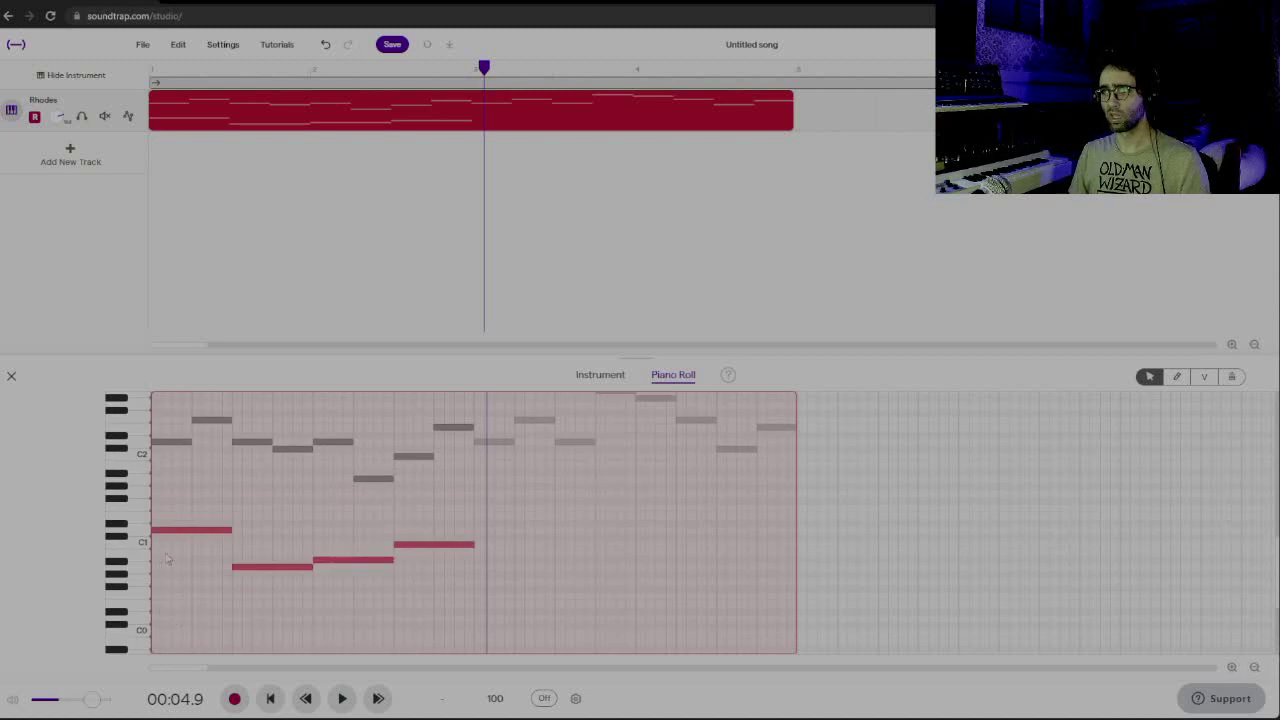
scroll(352, 543, up, 1)
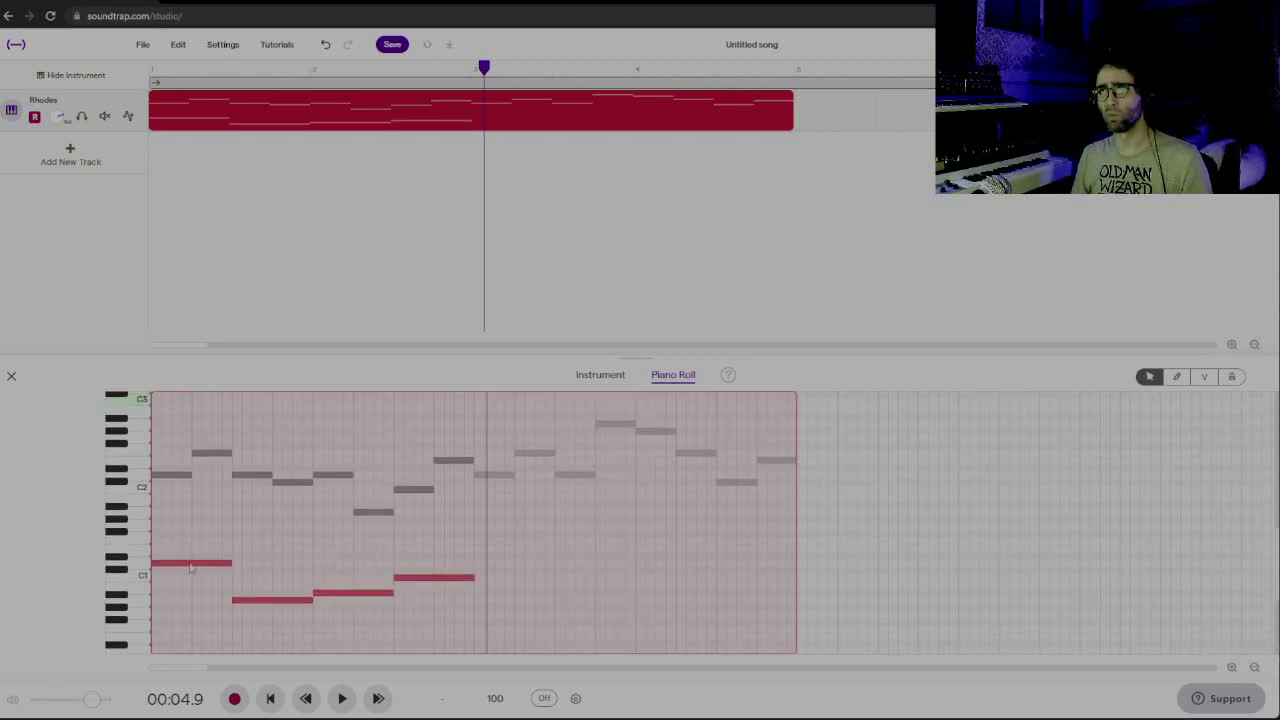
key(ctrl)
mouse_move(190, 564)
mouse_down()
mouse_move(642, 559)
mouse_move(456, 566)
mouse_up()
click(357, 568)
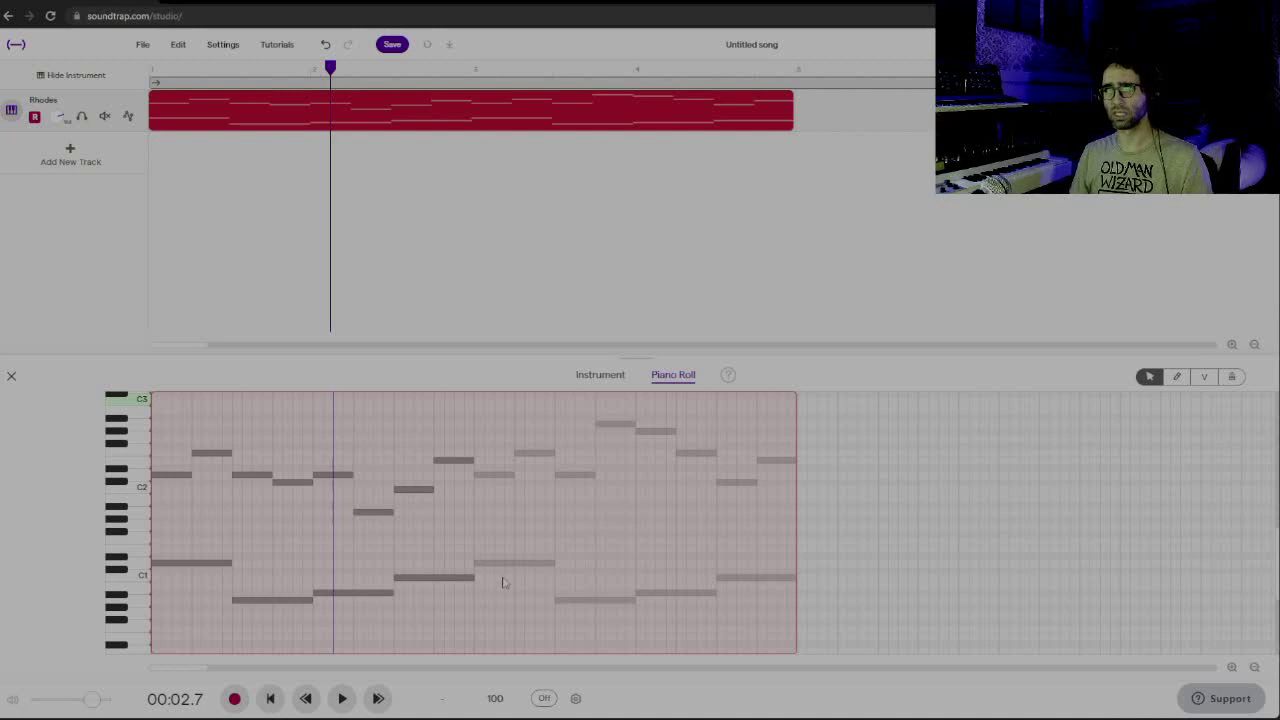
Play the melody and copied bass line from the start of bar 3
click(476, 548)
key(space)
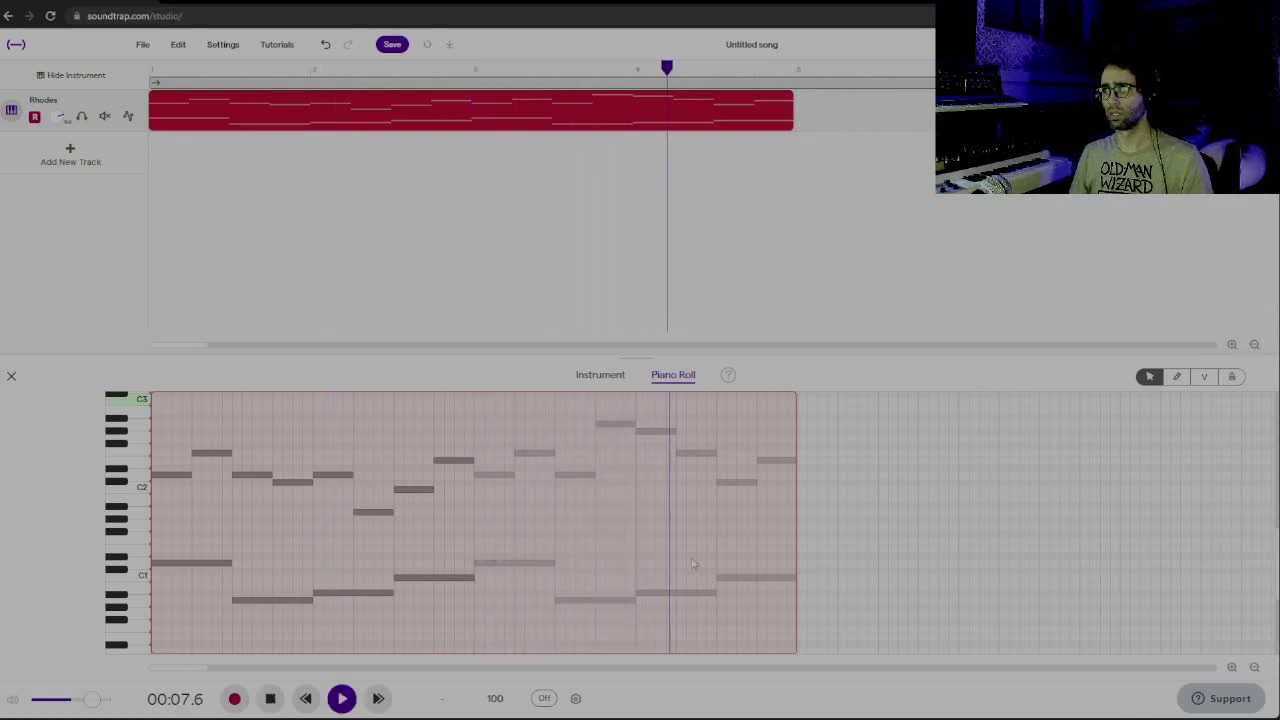
key(space)
Lower the last bass note, on beat 3 of bar 4, to A0 and play the ending
drag(757, 579, 757, 601)
click(716, 576)
key(space)
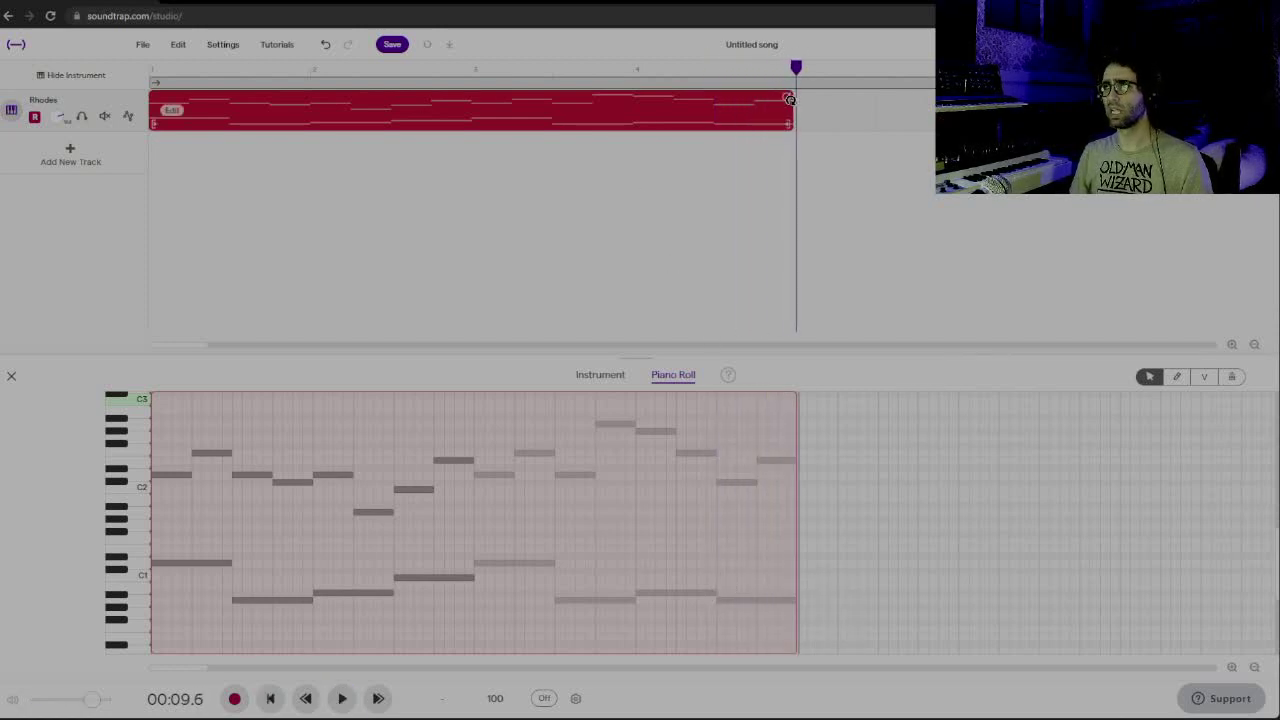
Loop the four-bar Rhodes region once more so it fills bars 1 to 8, and return the playhead to the start
scroll(799, 121, up, 1)
scroll(799, 175, up, 2)
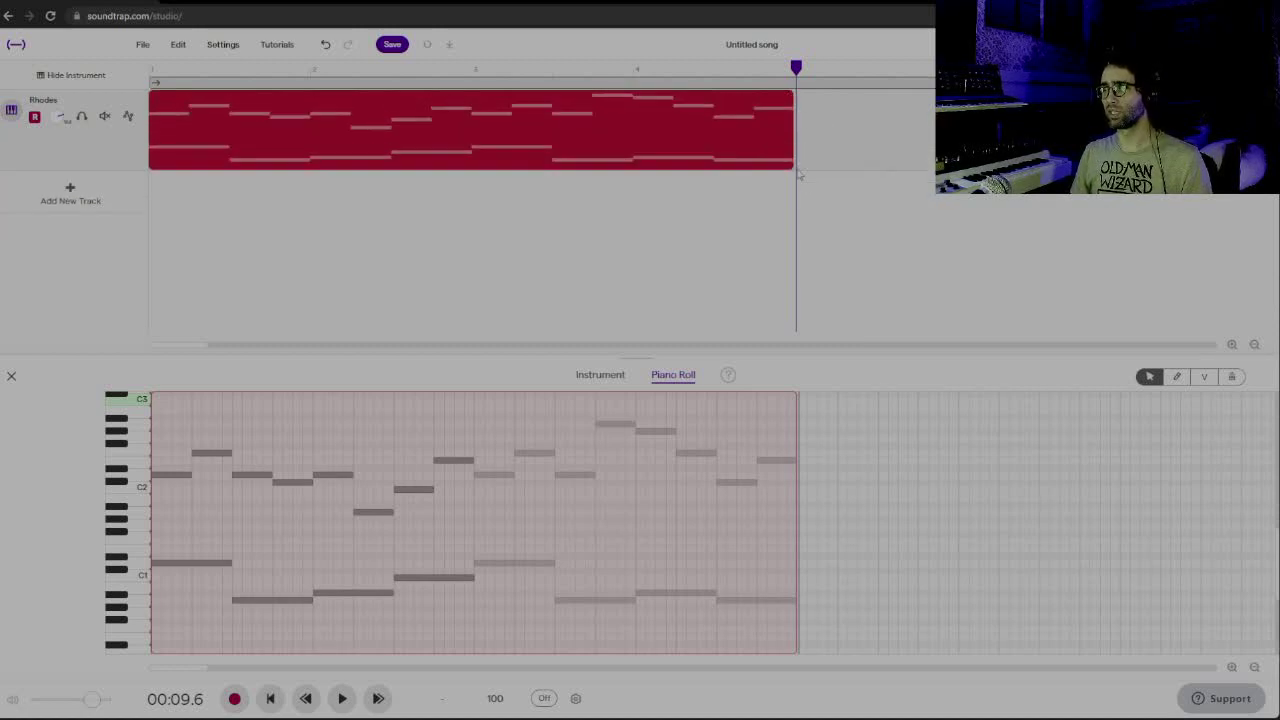
scroll(799, 185, down, 3)
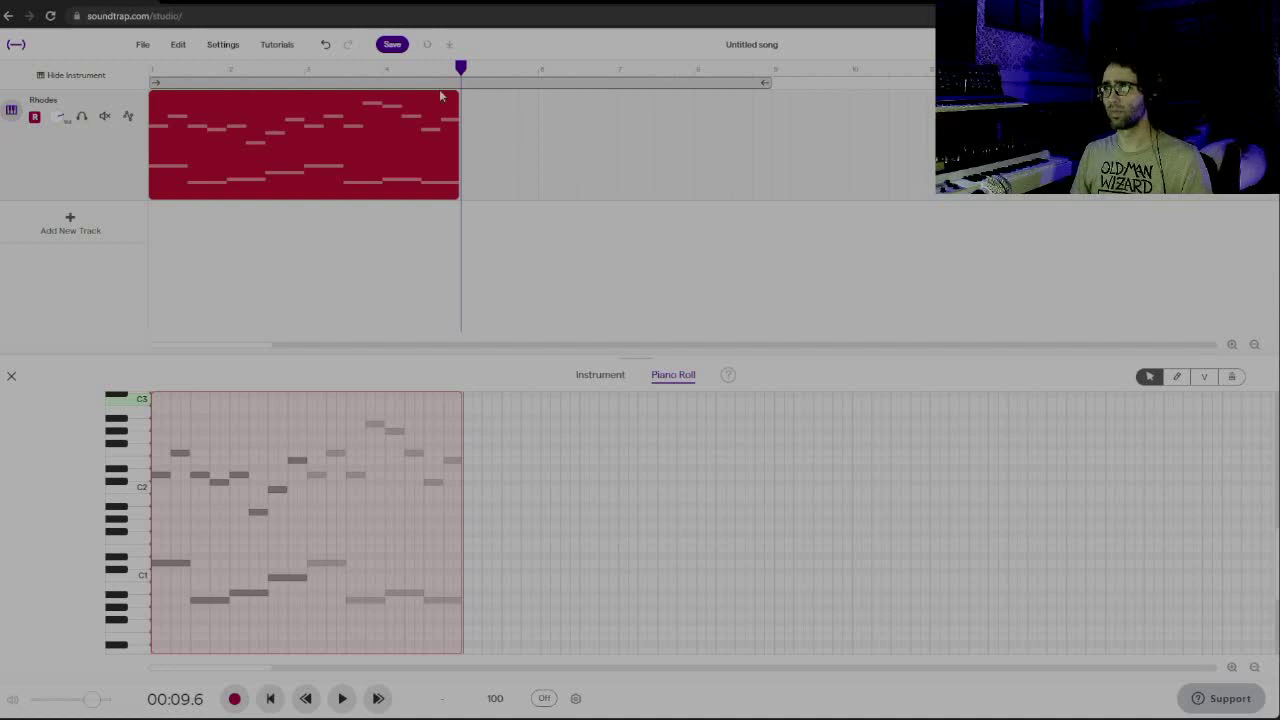
drag(456, 96, 767, 134)
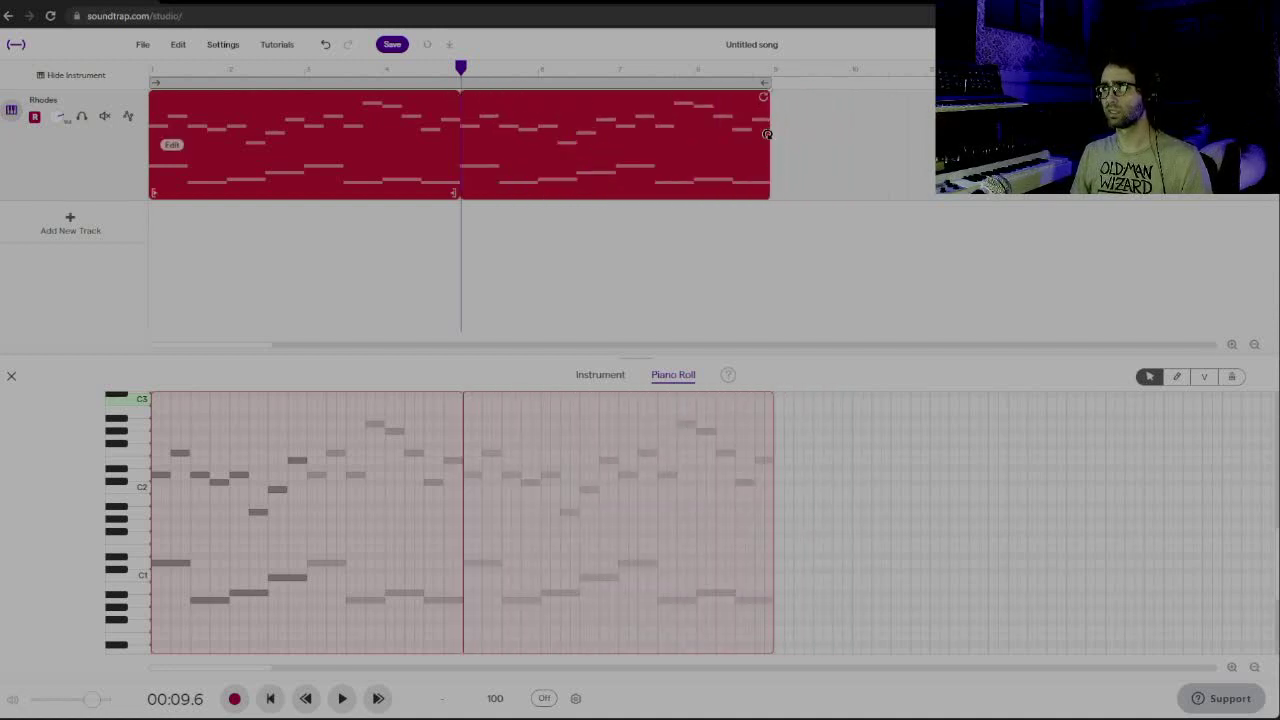
key(Return)
Add a Drum and beats track and preview the Muffled and Stroke It Out presets among the processed kits
click(86, 235)
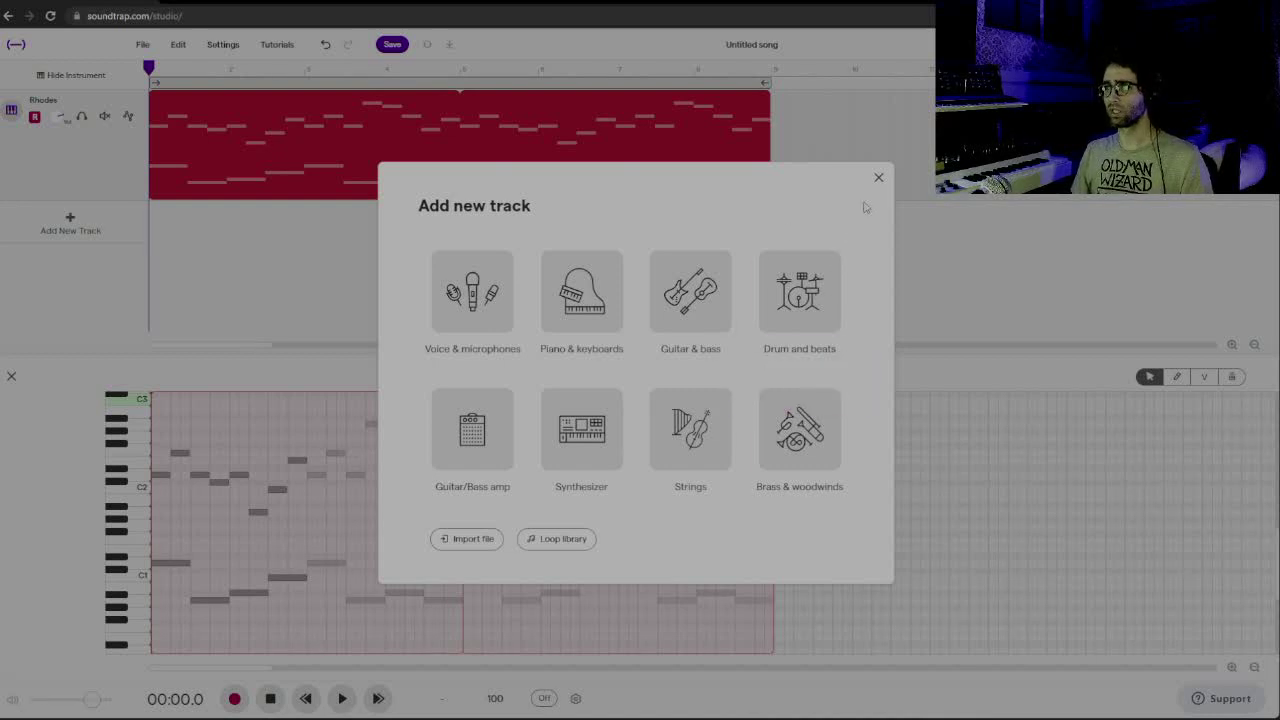
click(834, 281)
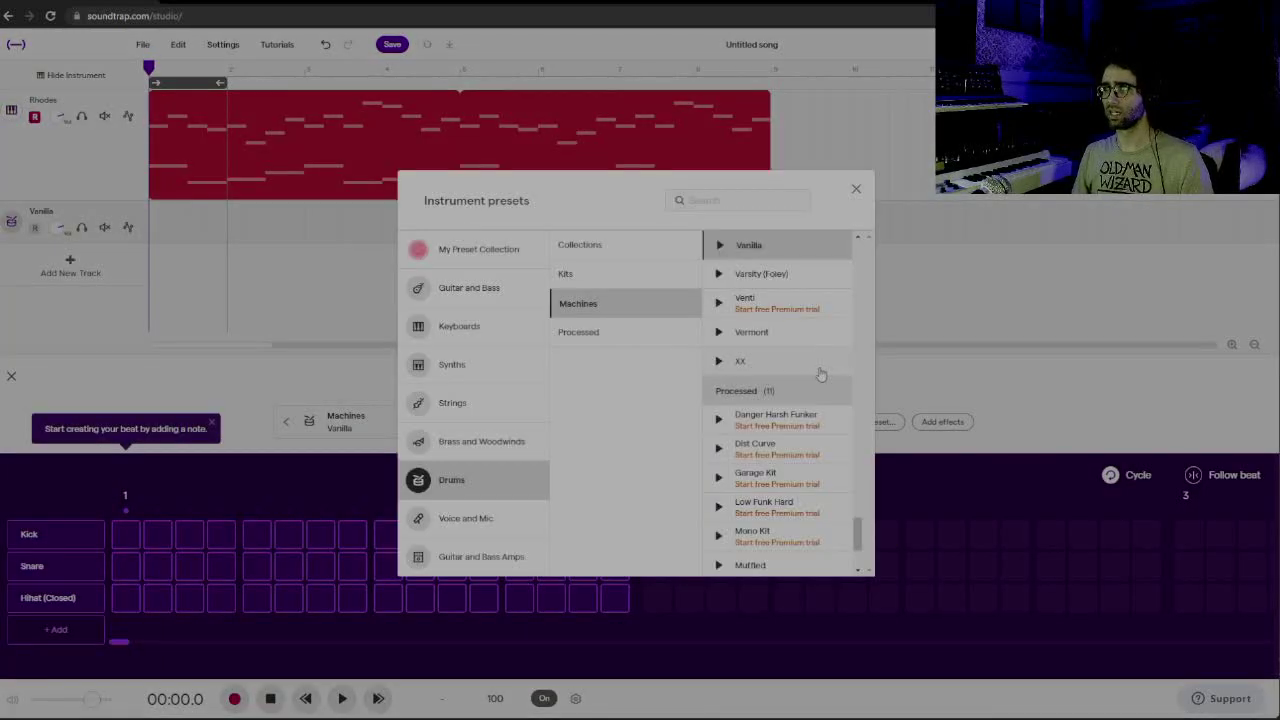
scroll(823, 372, down, 2)
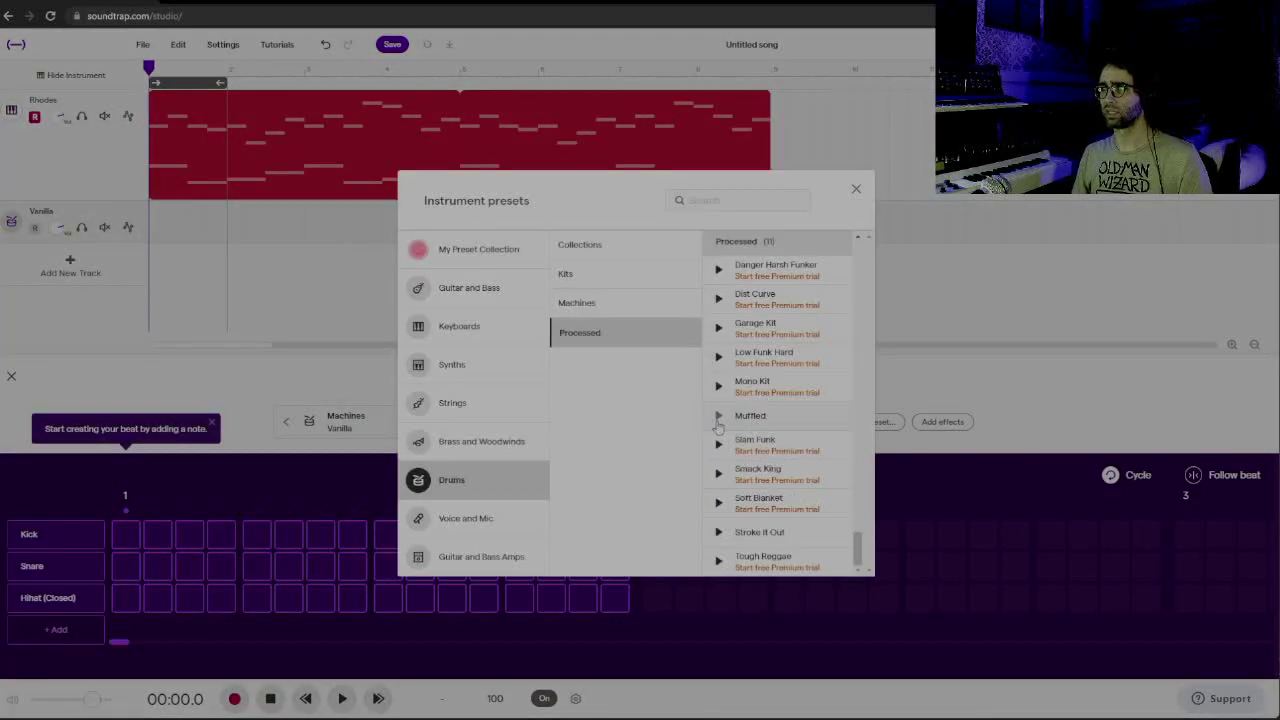
click(718, 416)
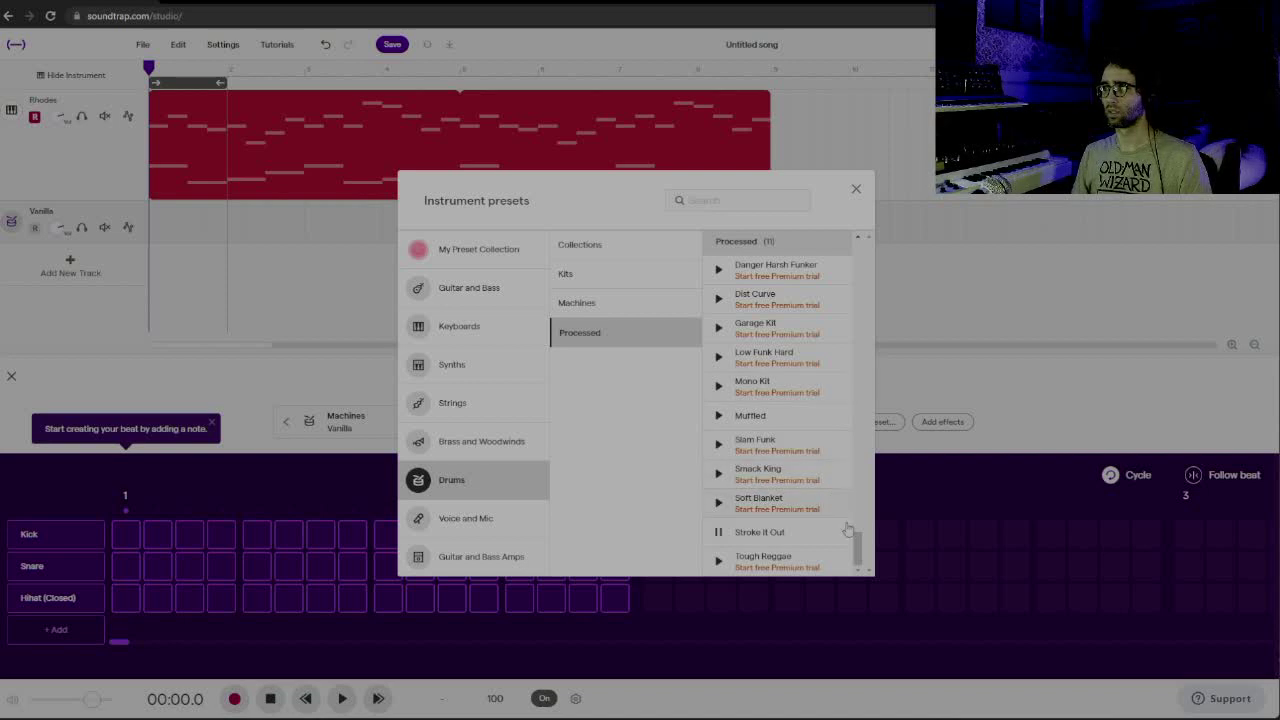
Preview the drum machine presets Tasty, Terminal, Raccoon, Queen's Scheme and Two
scroll(848, 528, up, 5)
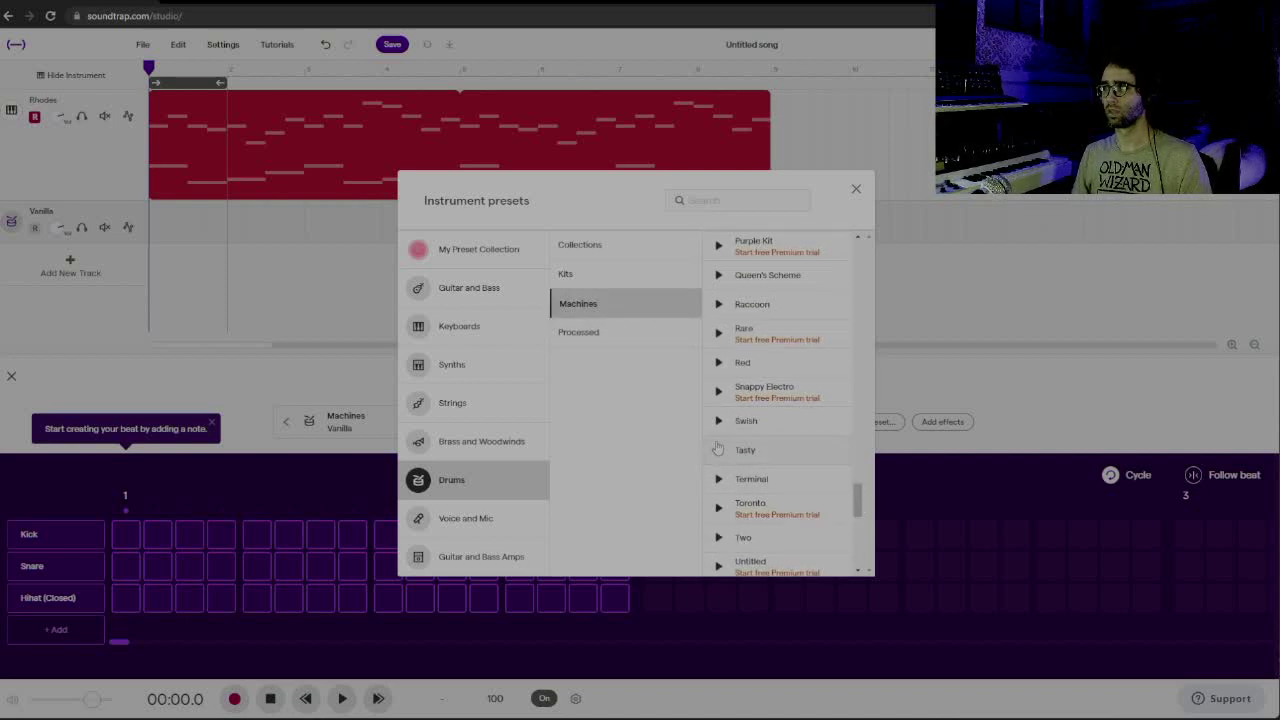
click(718, 450)
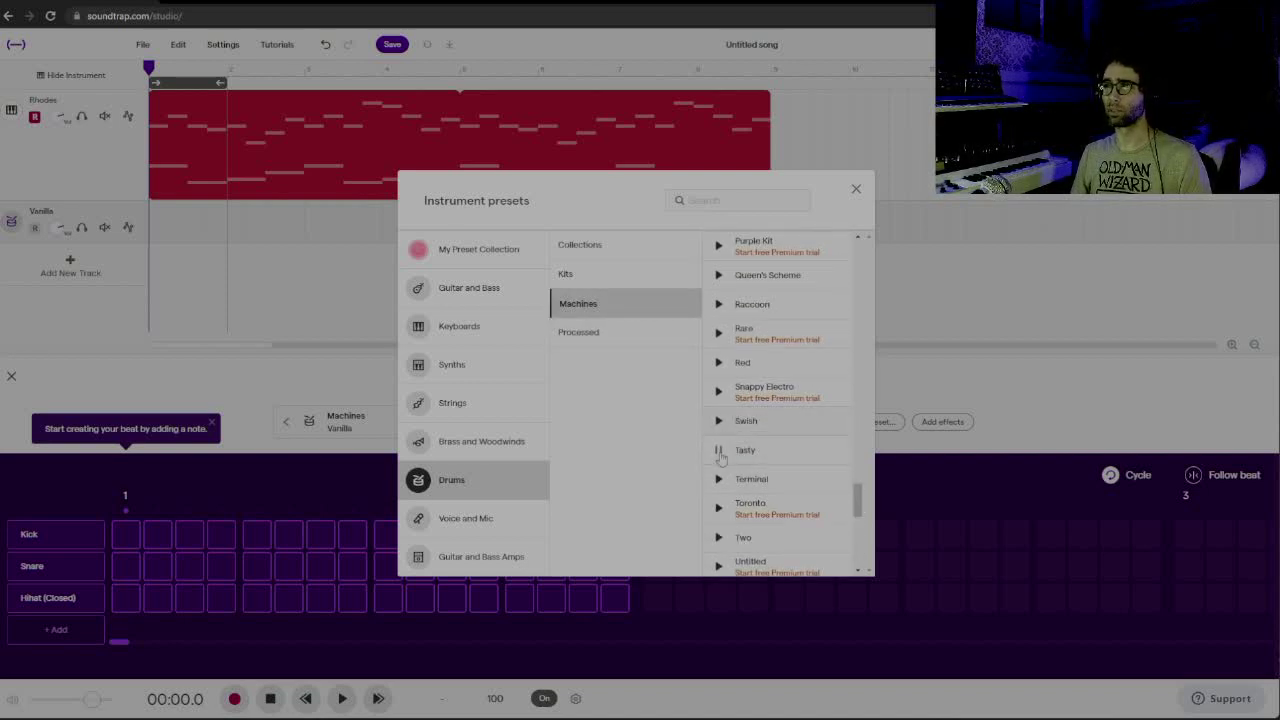
click(718, 479)
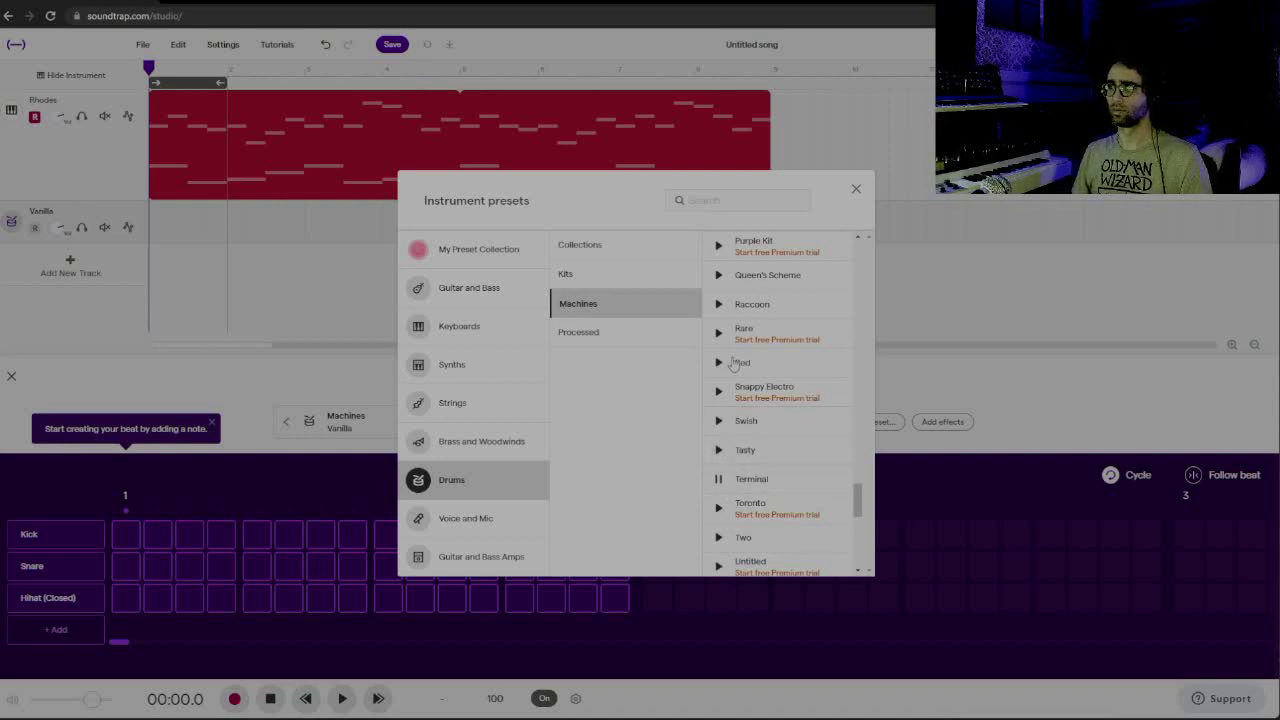
click(718, 304)
click(719, 276)
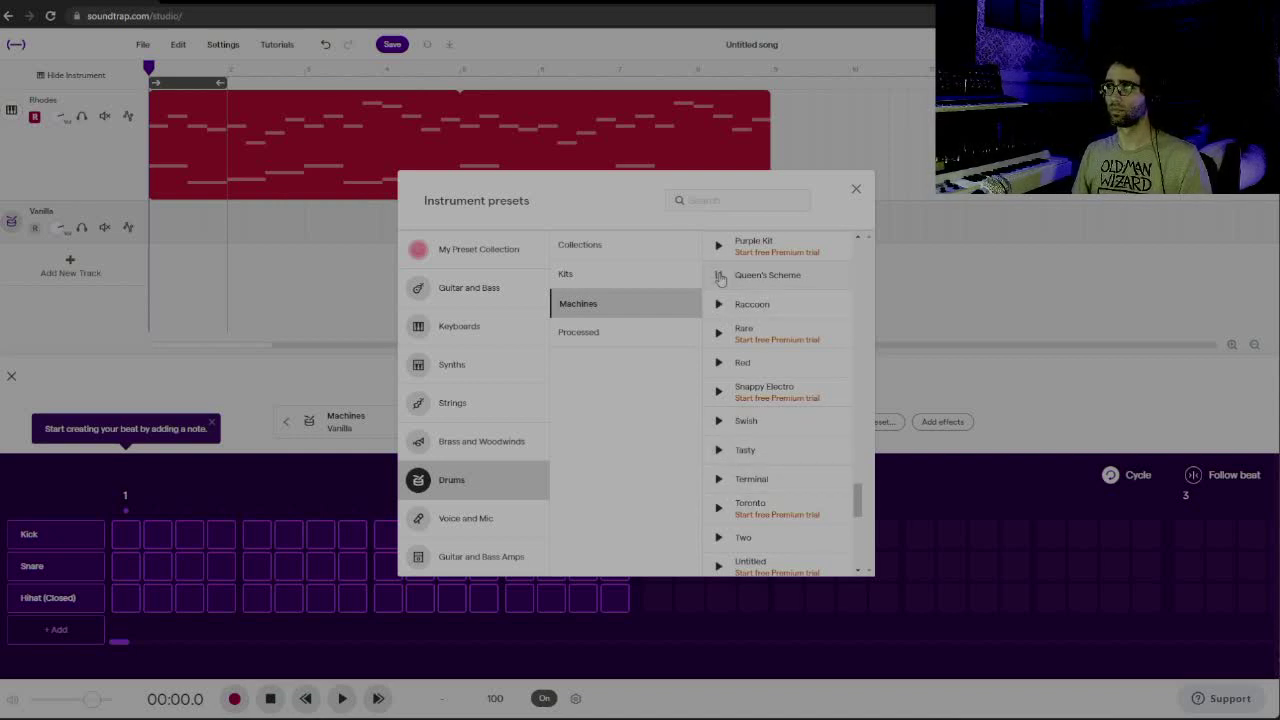
click(718, 537)
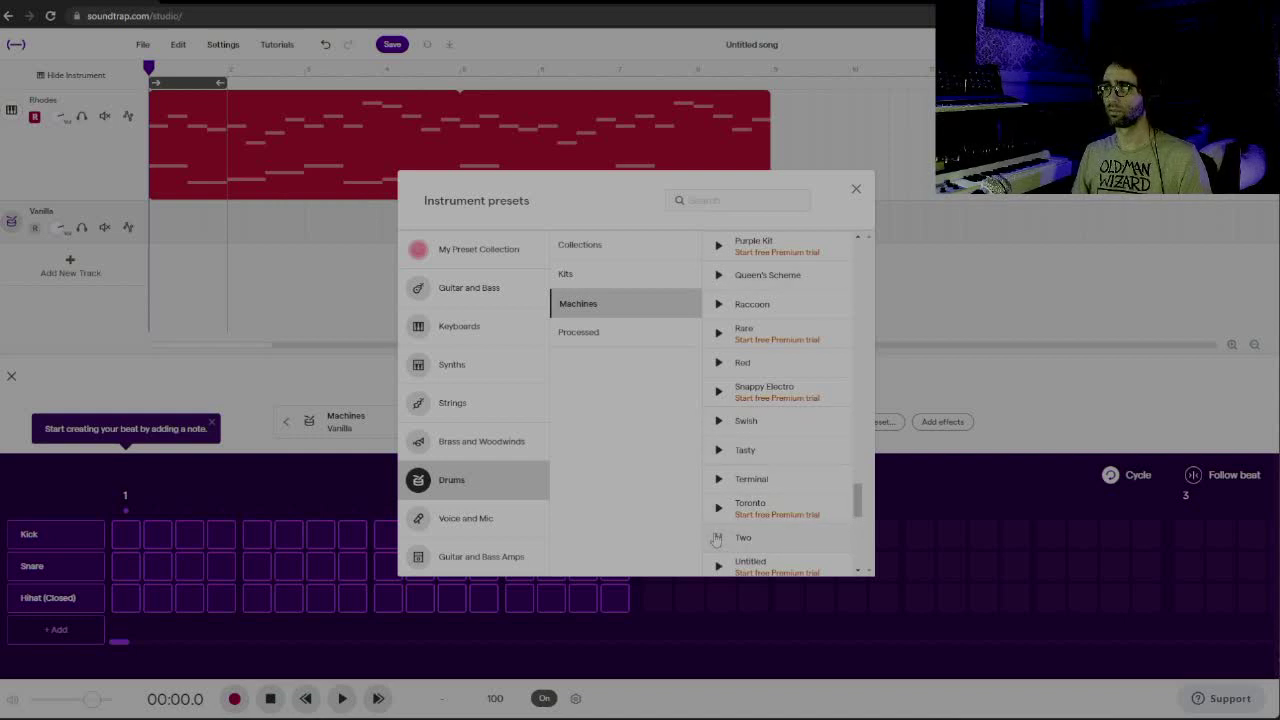
drag(857, 498, 865, 525)
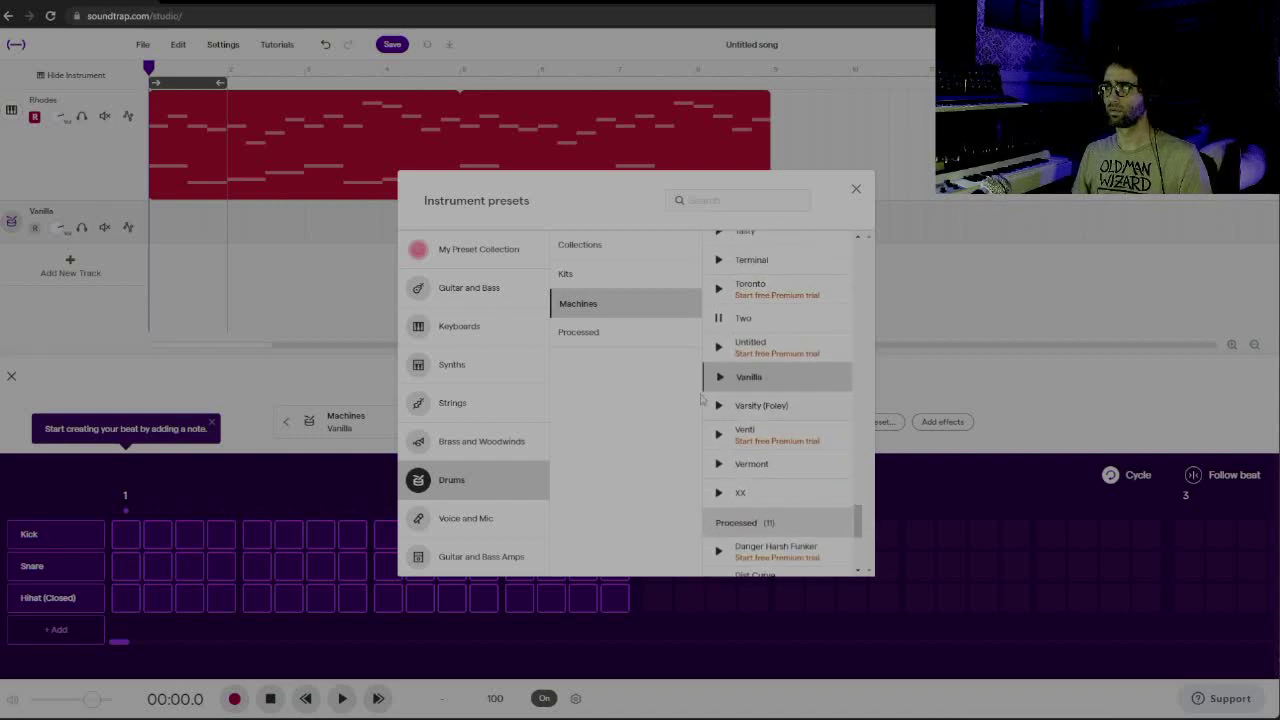
Preview Varsity (Foley), Vermont, XX and Muffled, and load Varsity (Foley) on the drum track
click(718, 405)
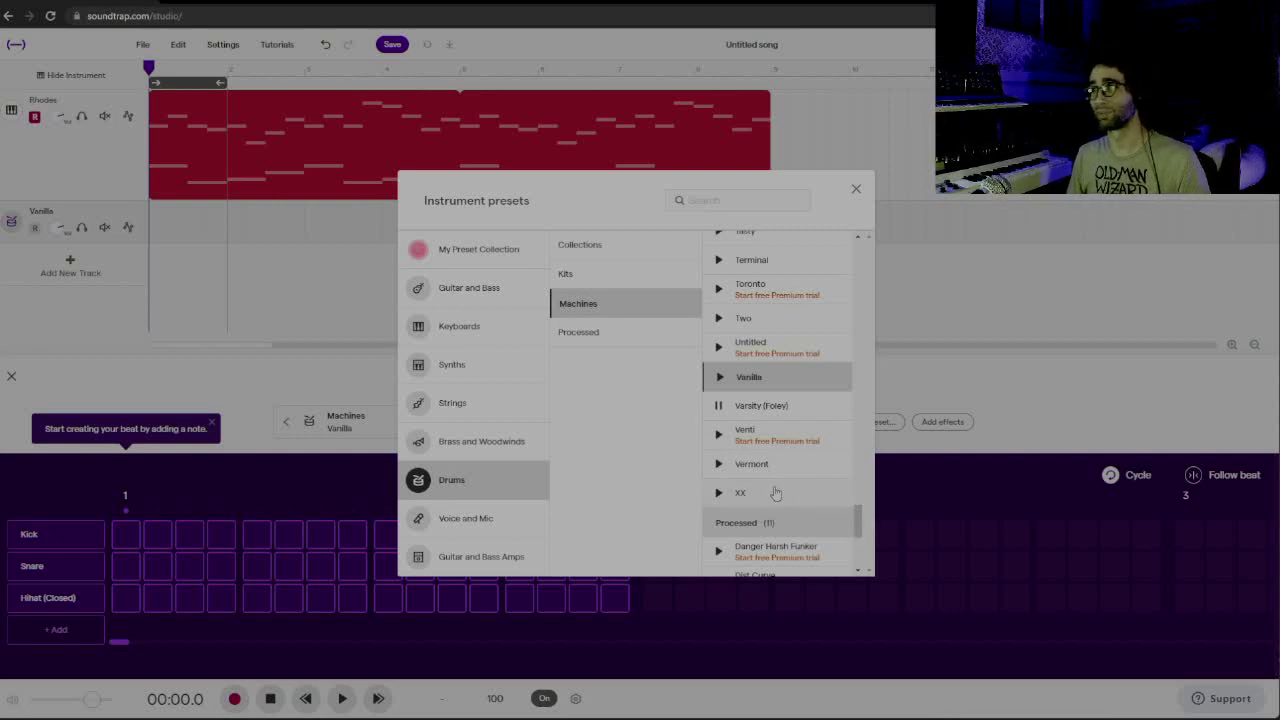
click(718, 464)
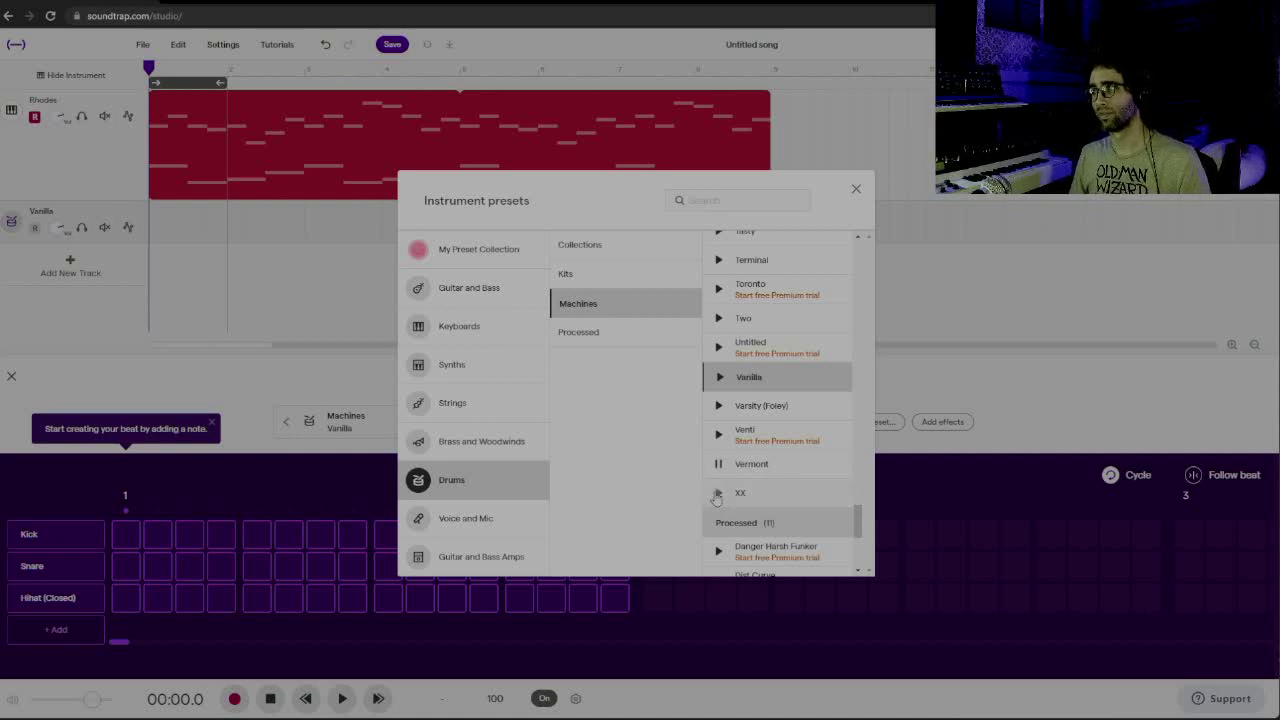
click(718, 492)
scroll(858, 525, down, 1)
scroll(860, 527, down, 2)
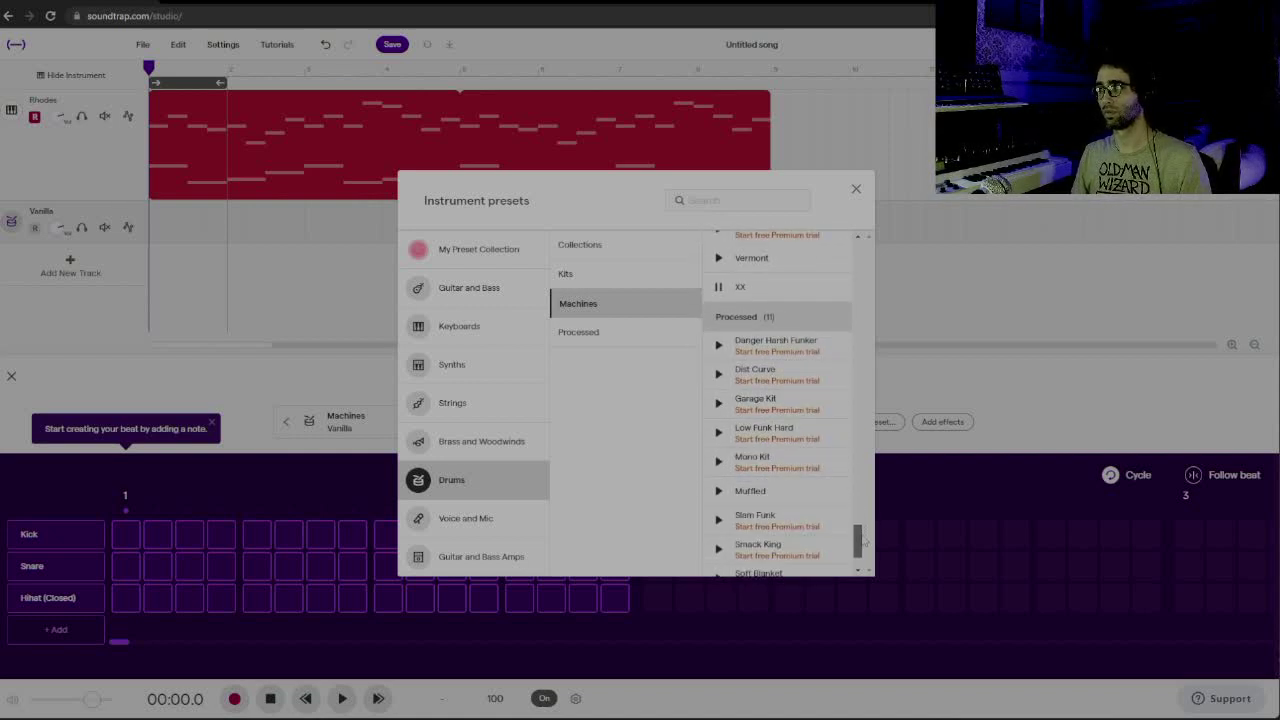
click(719, 494)
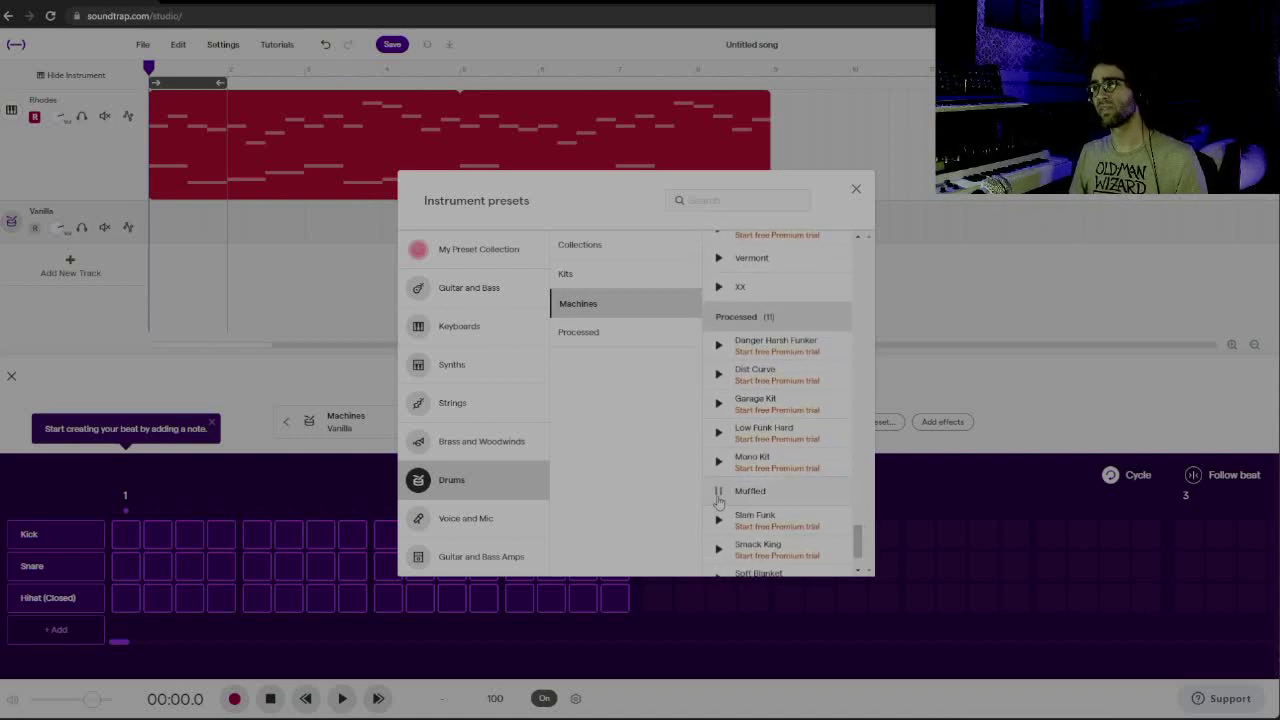
click(719, 493)
scroll(860, 540, up, 3)
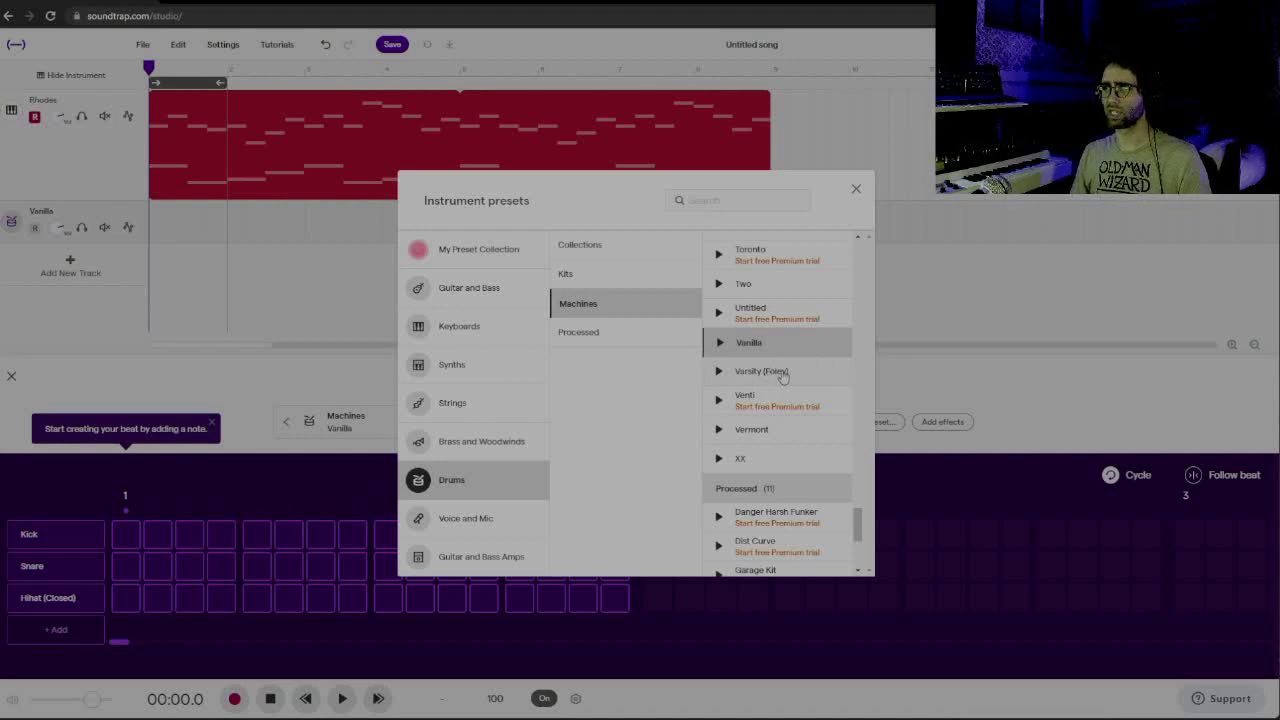
click(760, 373)
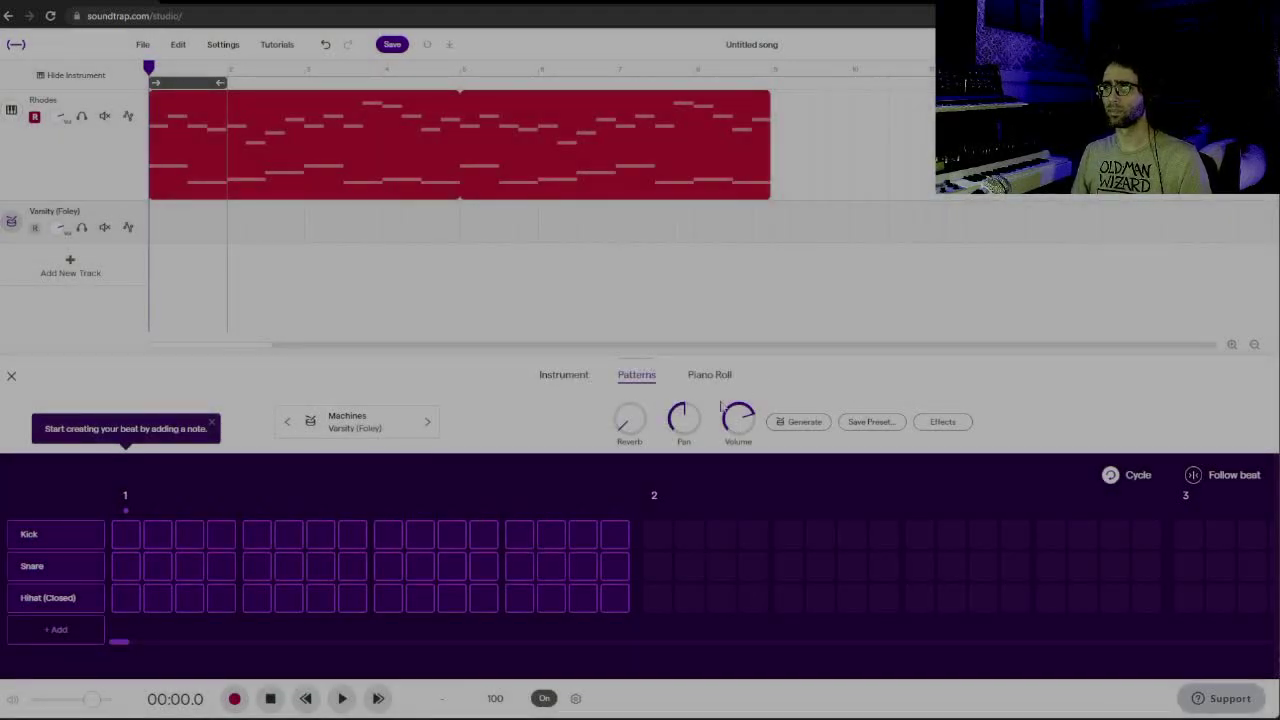
Program bar 1 with kicks on steps 1, 4, 9 and 11, snares on steps 5 and 13, and a closed hi-hat on step 1
click(125, 534)
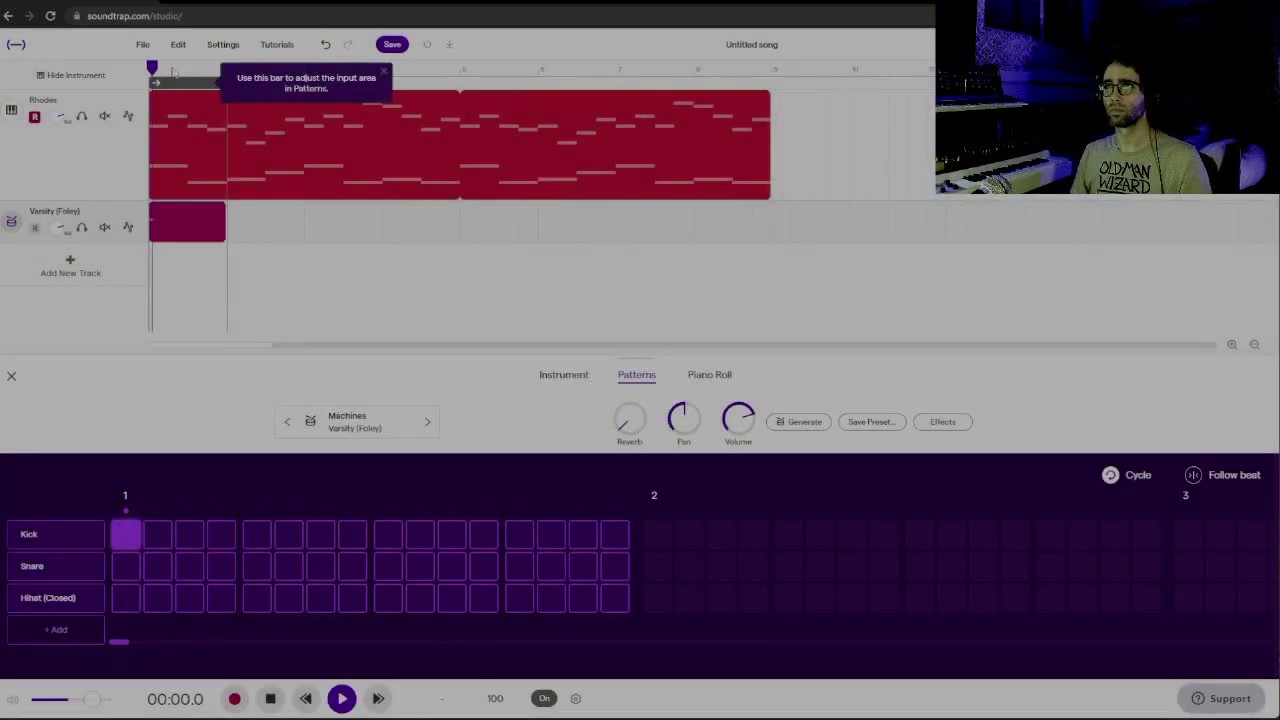
click(228, 540)
click(257, 566)
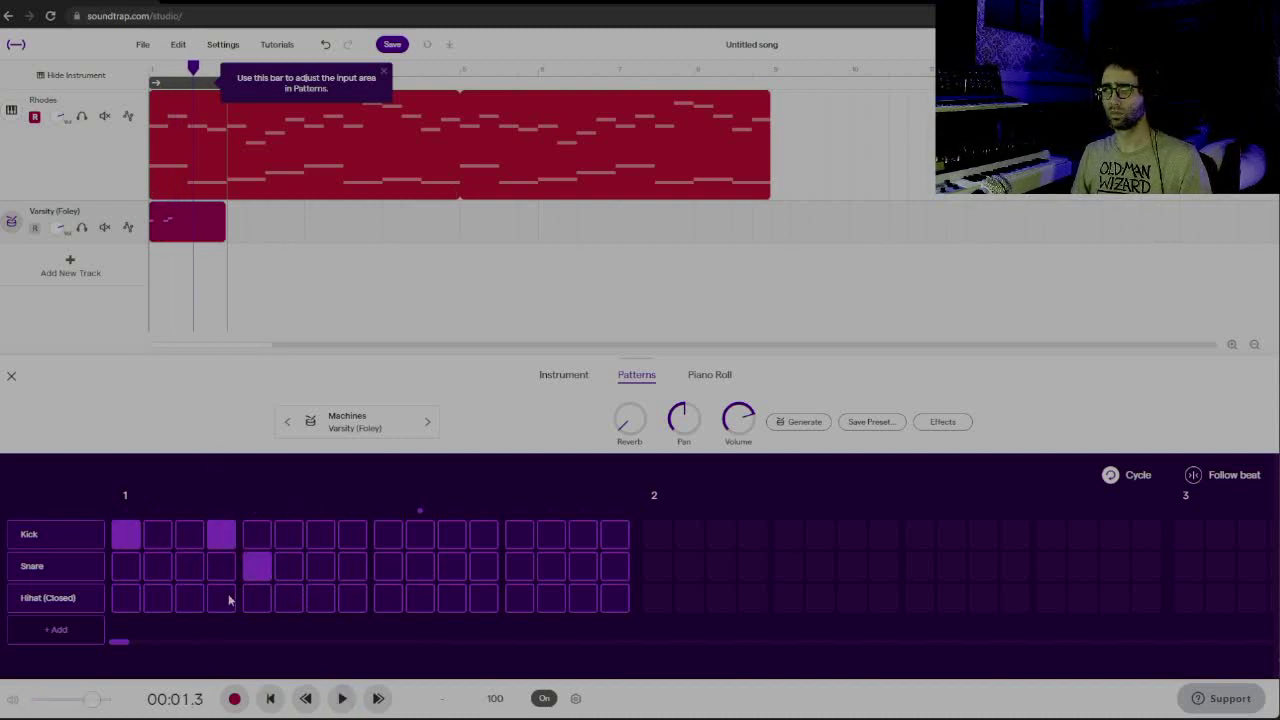
click(127, 600)
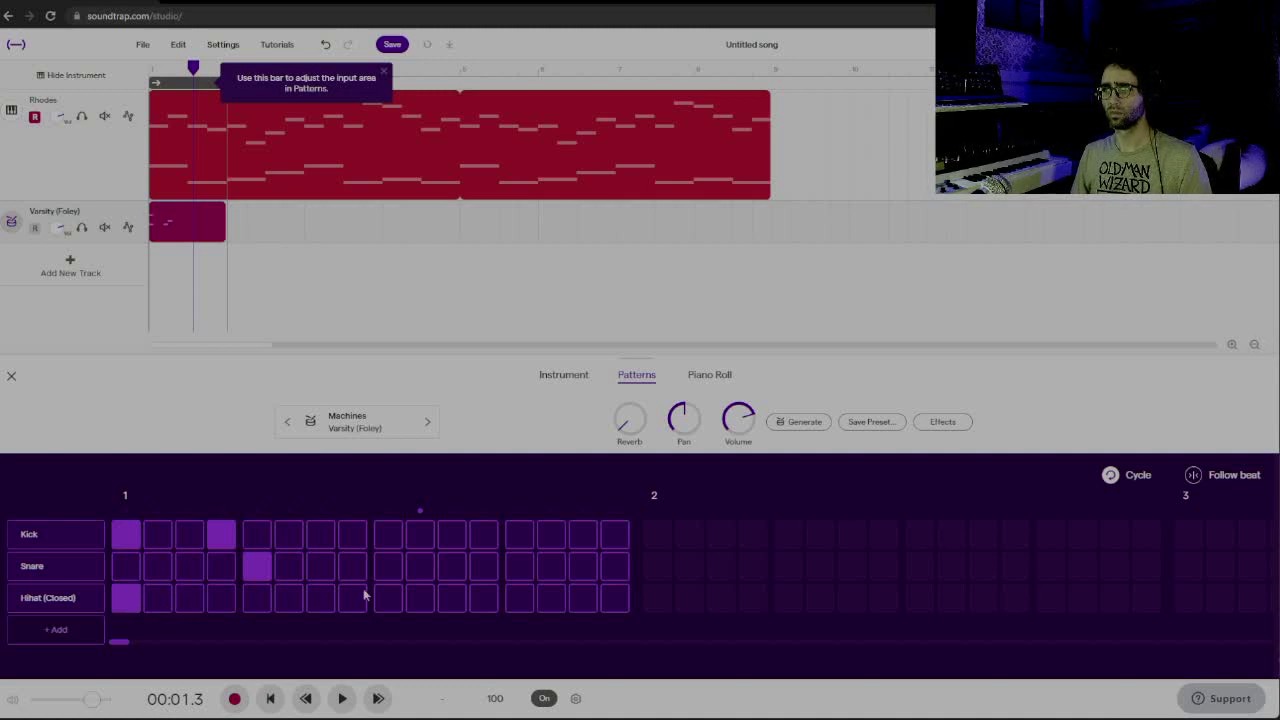
click(388, 535)
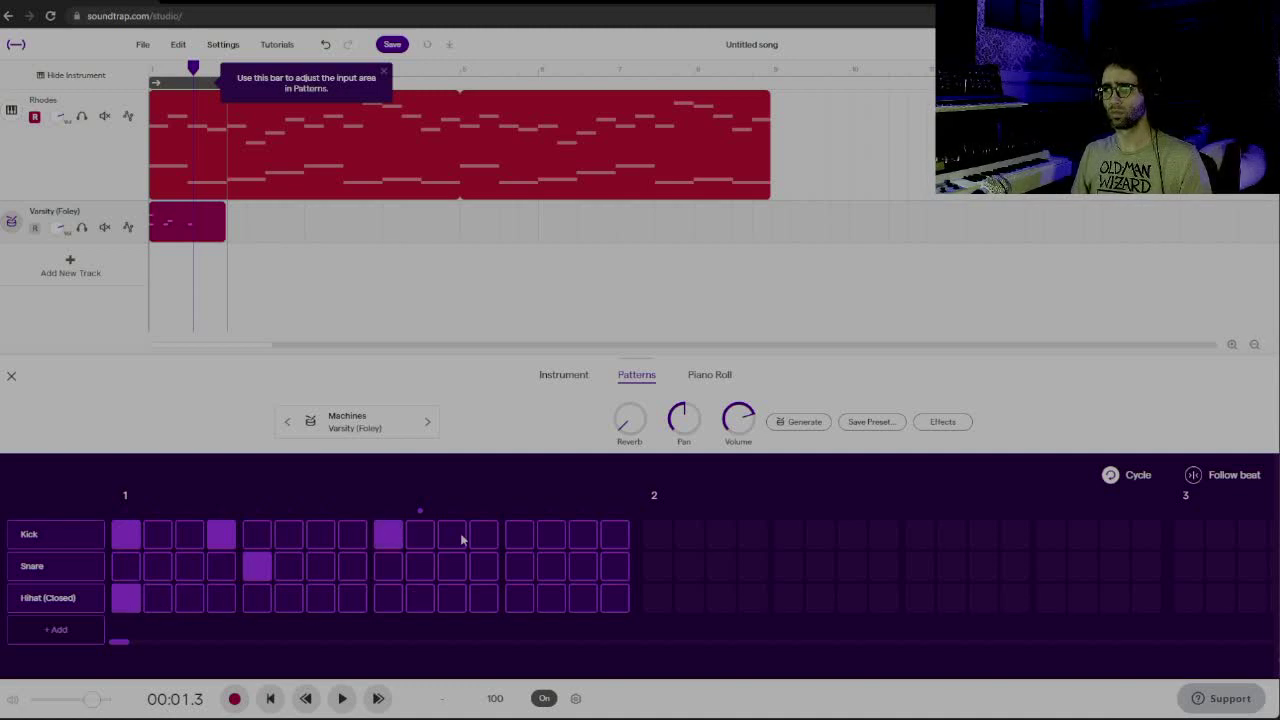
click(452, 535)
click(519, 567)
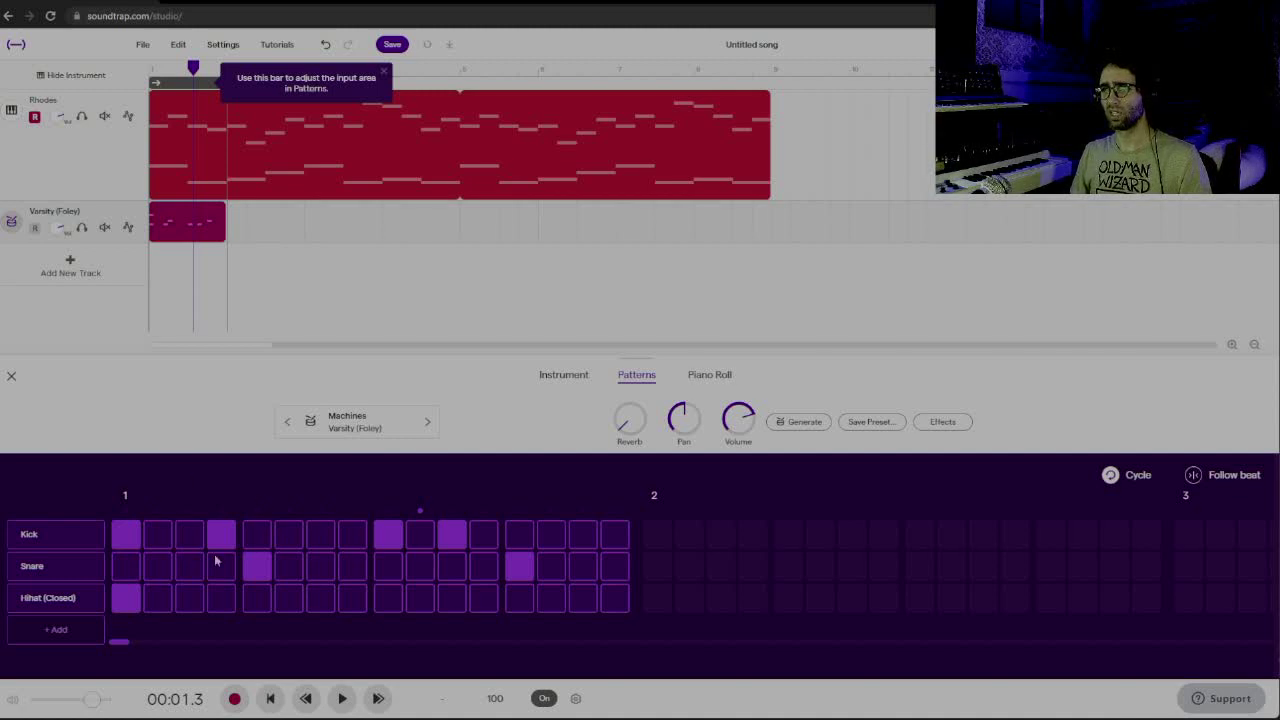
Add closed hi-hats on steps 5, 9 and 13 of bar 1 and play the beat with the Rhodes
click(255, 600)
click(388, 600)
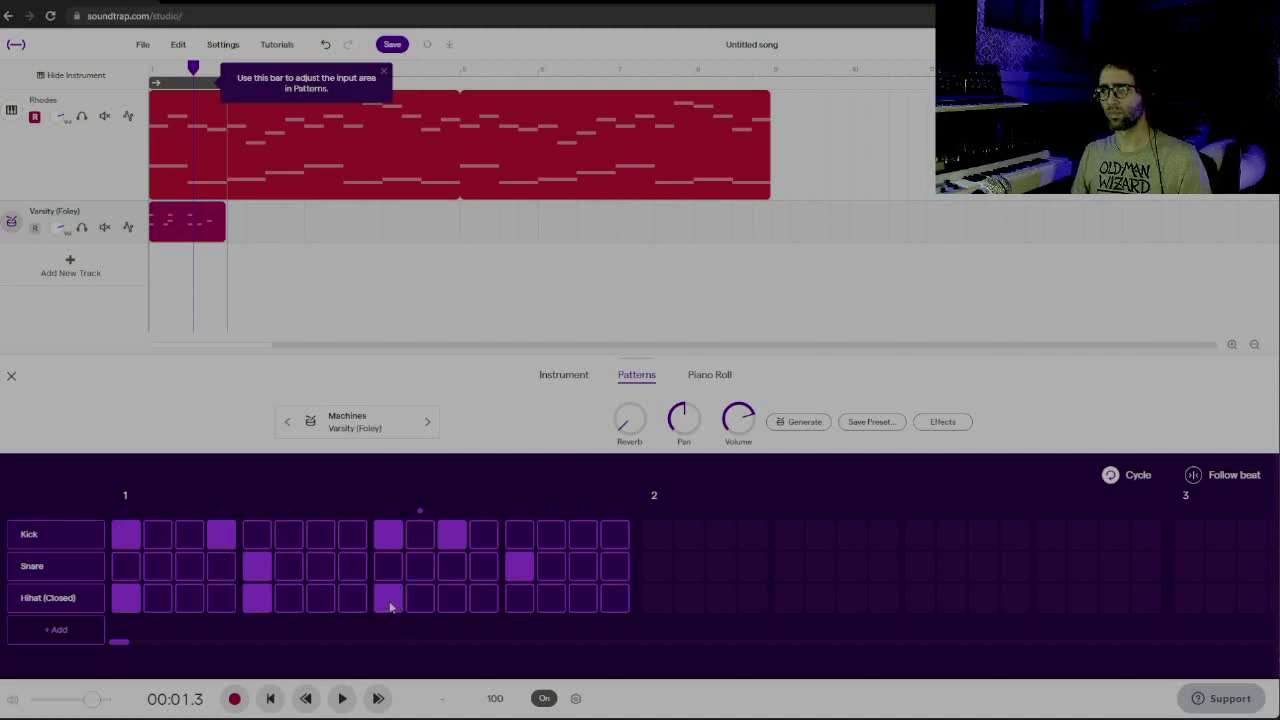
click(520, 600)
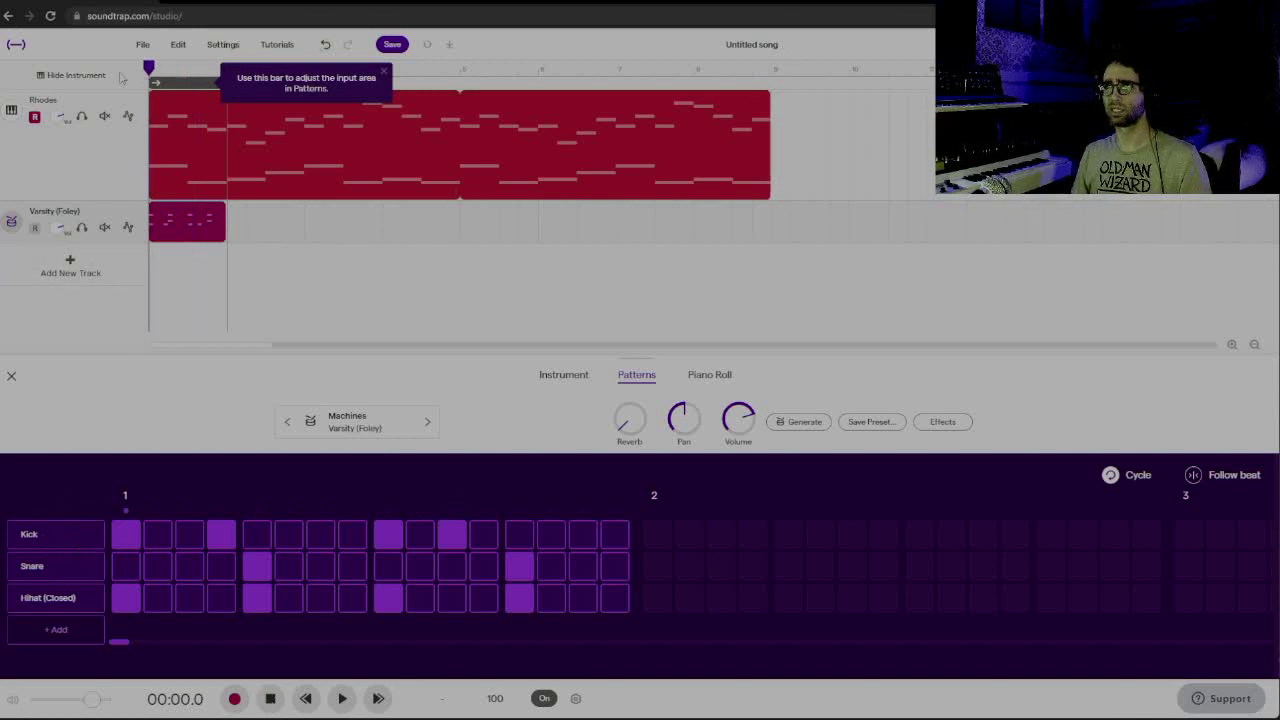
click(384, 73)
key(space)
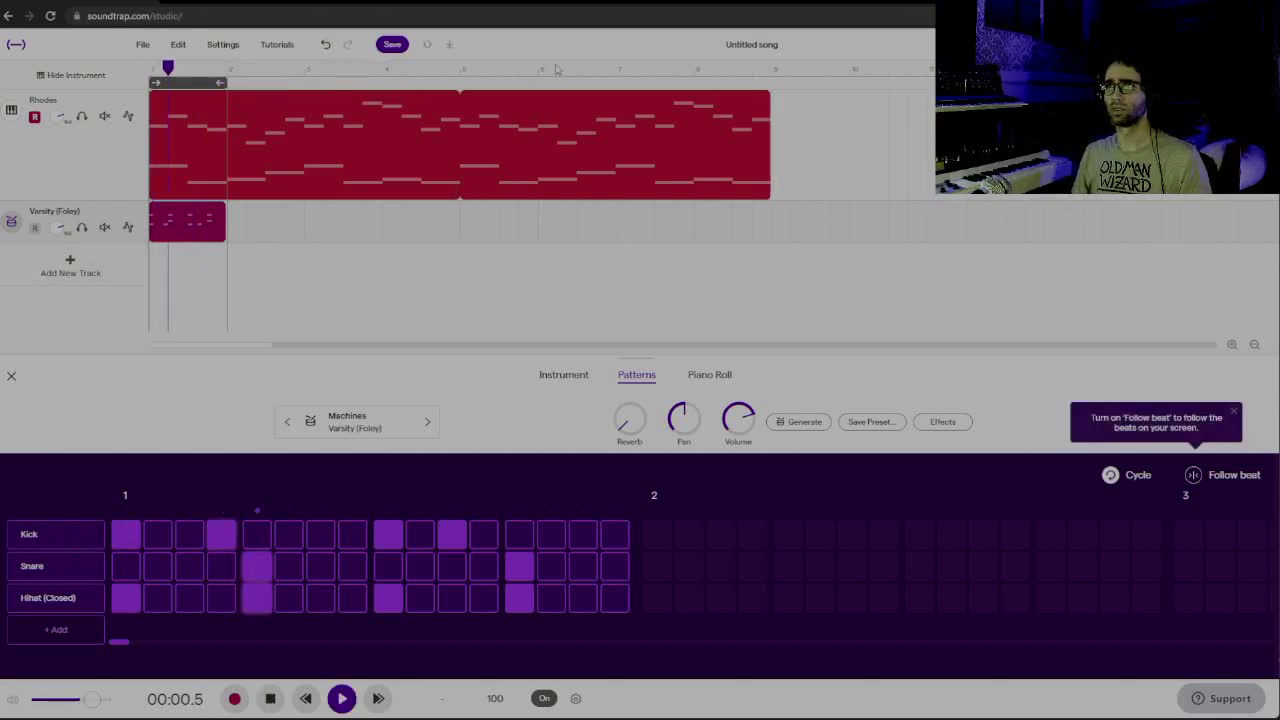
key(space)
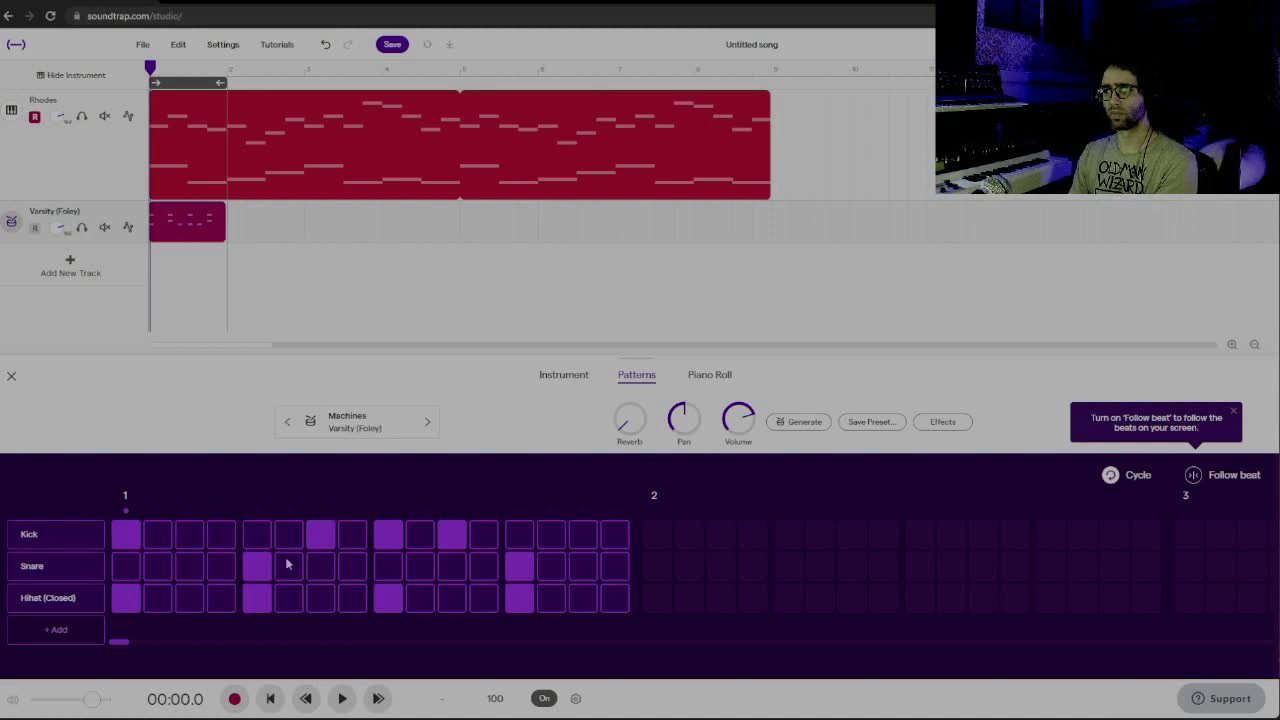
Rework bar 1 to half-time: add a snare on step 9, and remove the snares and hi-hats on 5 and 13 and the kicks on 9 and 11
click(389, 567)
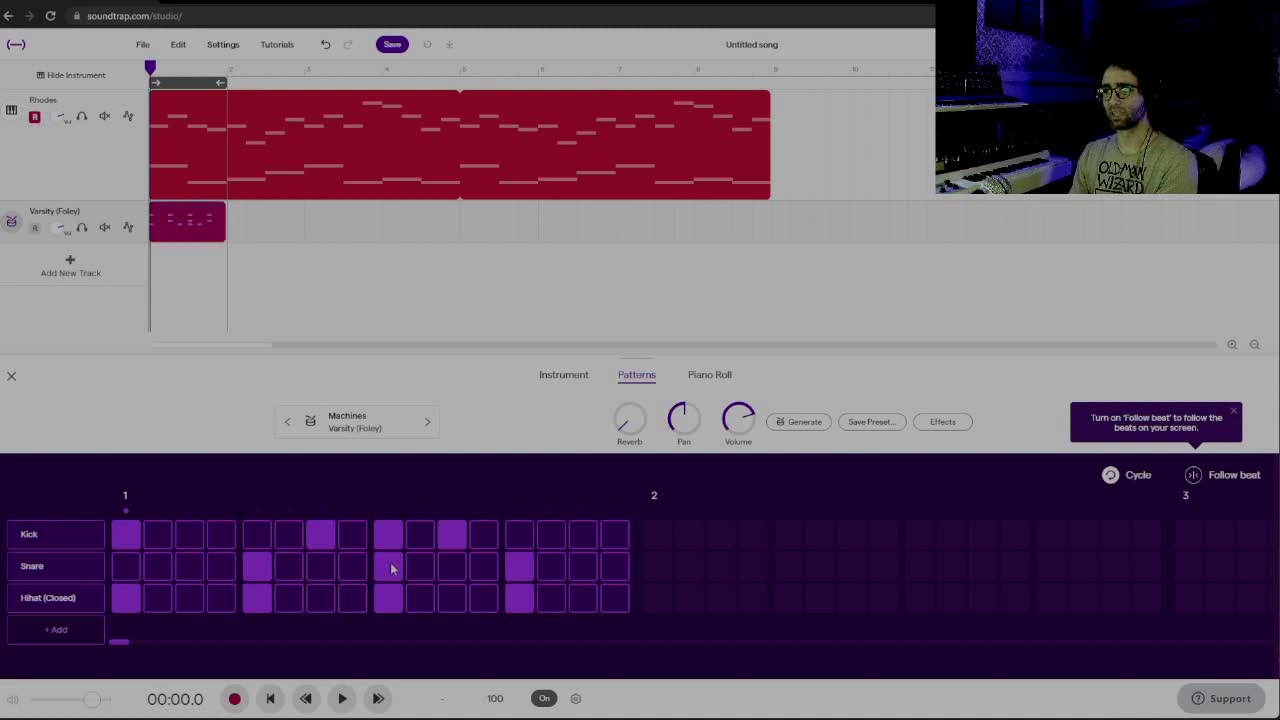
click(257, 570)
click(257, 600)
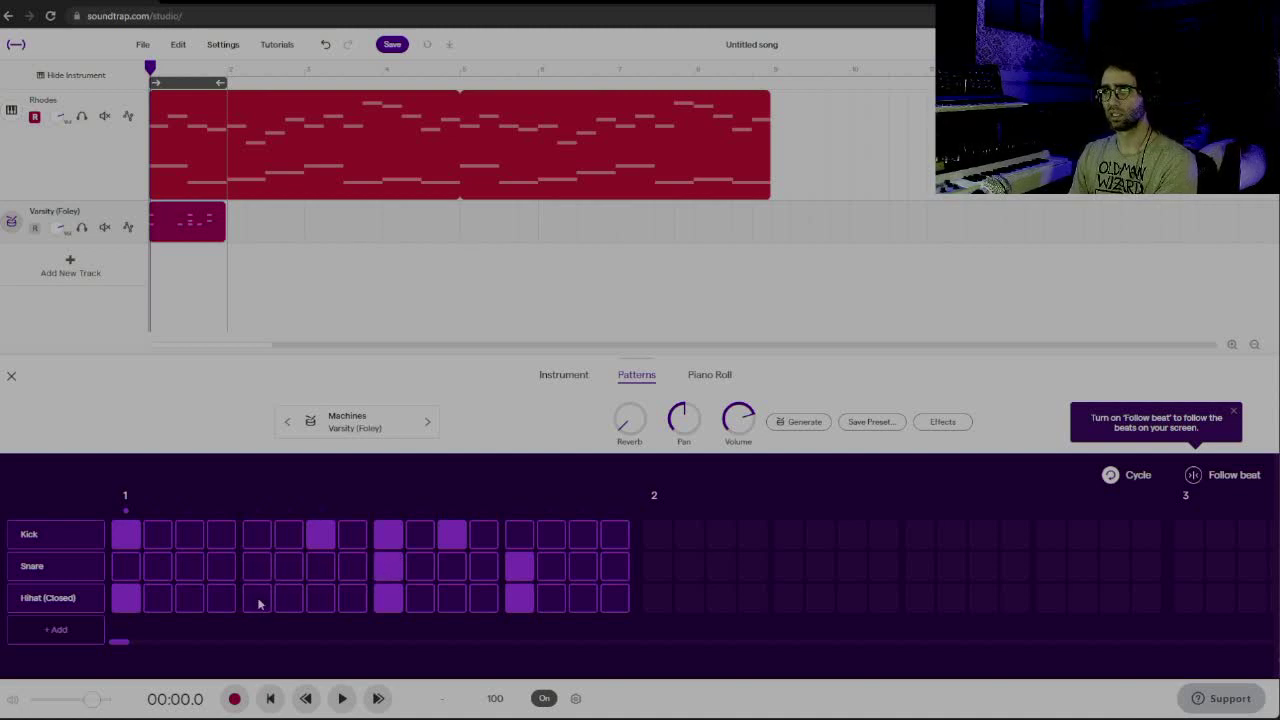
click(520, 600)
click(514, 569)
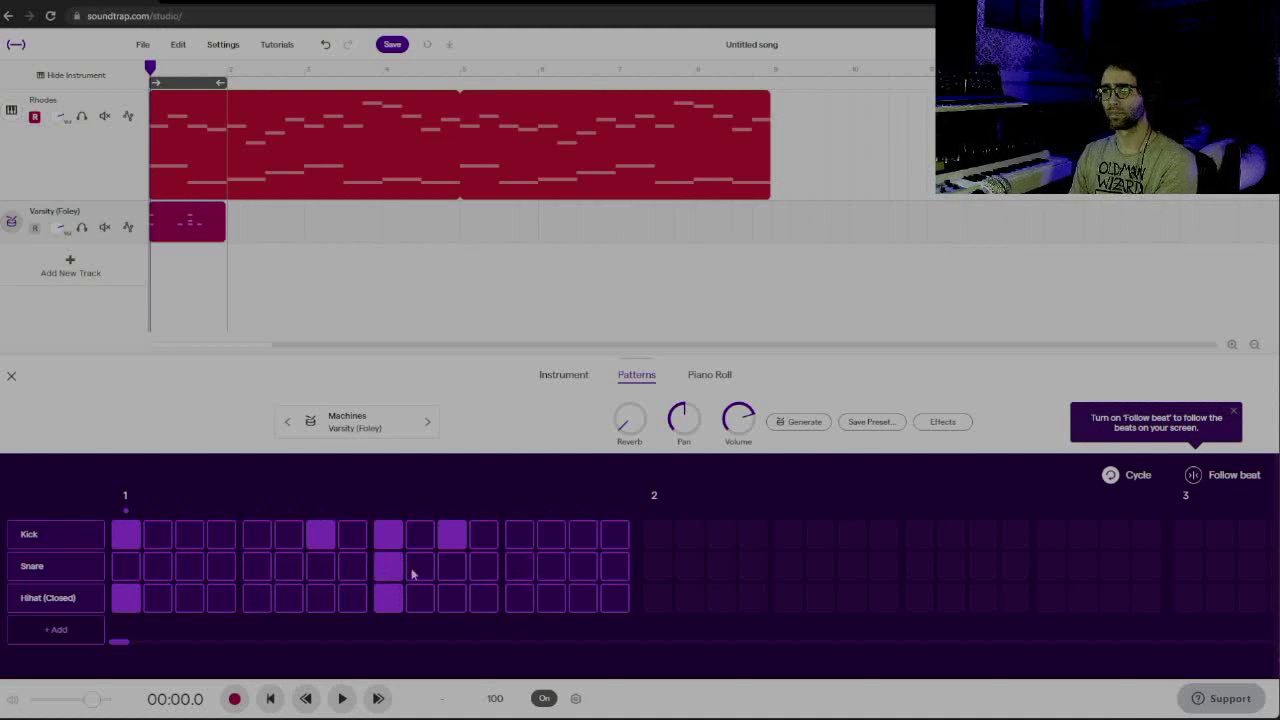
click(390, 538)
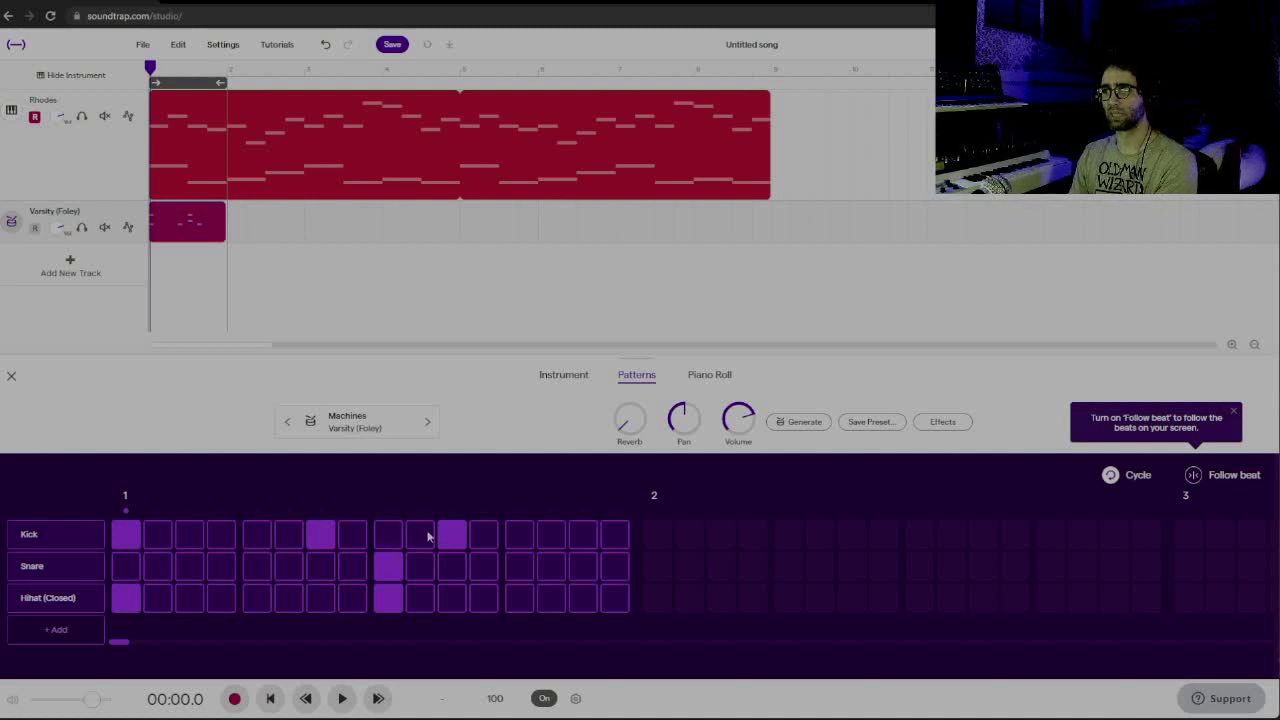
click(451, 534)
Turn off cycling, program bar 2 with kicks on steps 1 and 5, snare on 9, and closed hi-hats on 1 and 9, and play the beat
click(1113, 478)
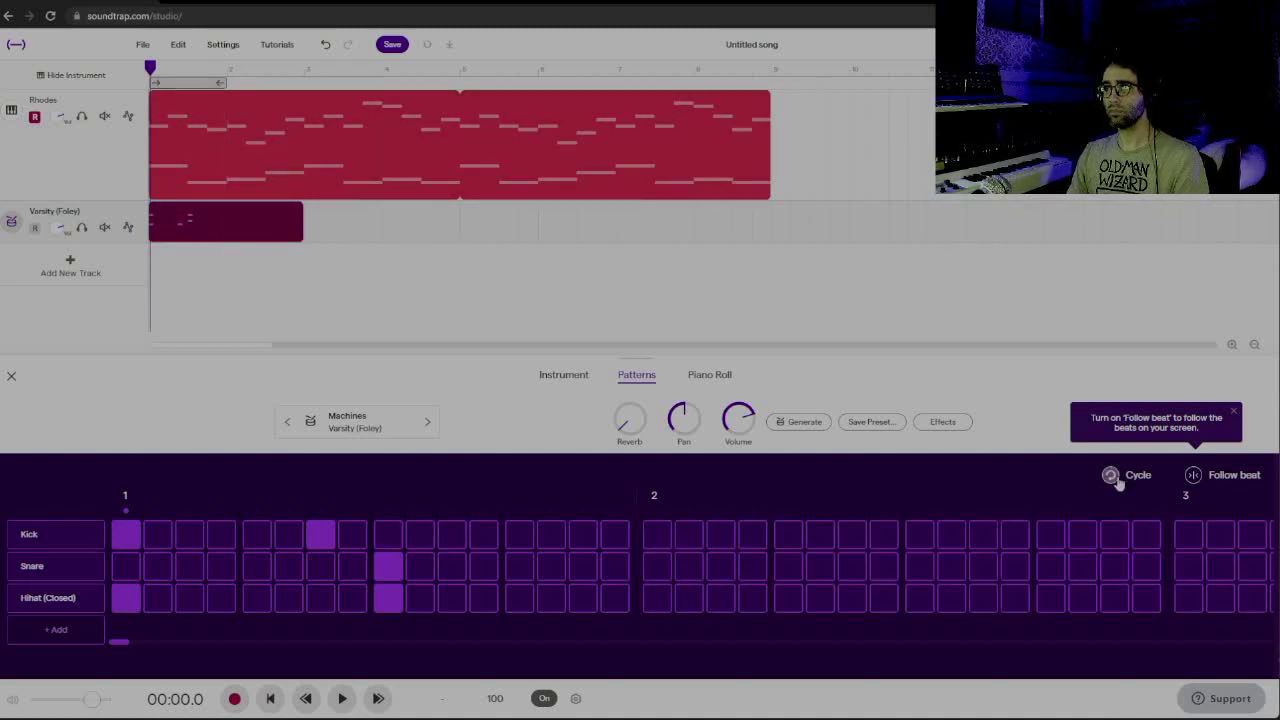
click(659, 537)
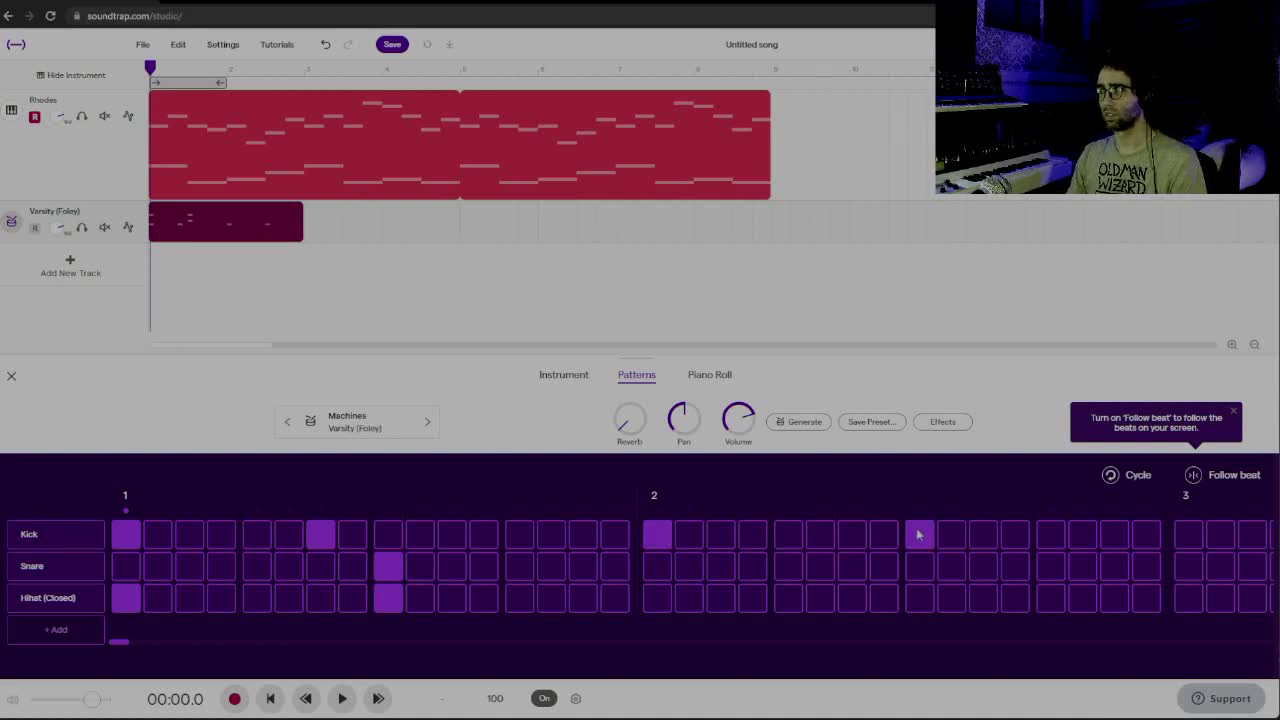
click(916, 596)
click(793, 533)
click(912, 573)
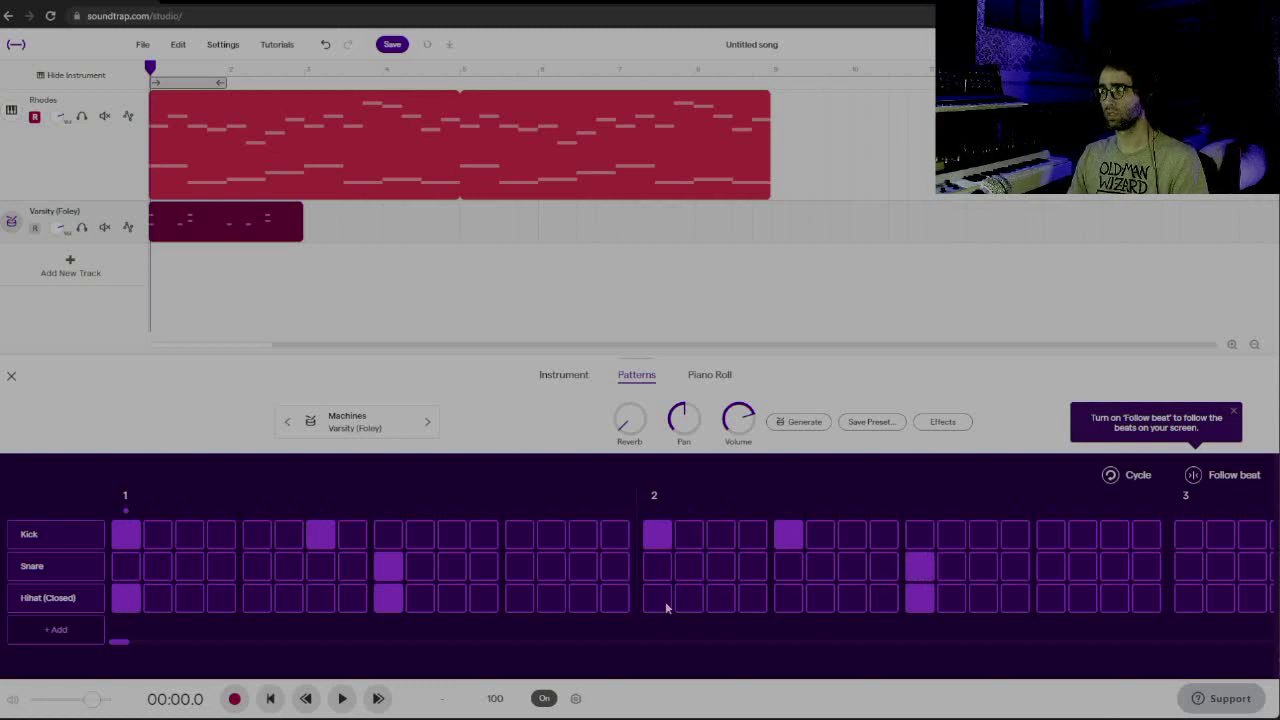
click(666, 603)
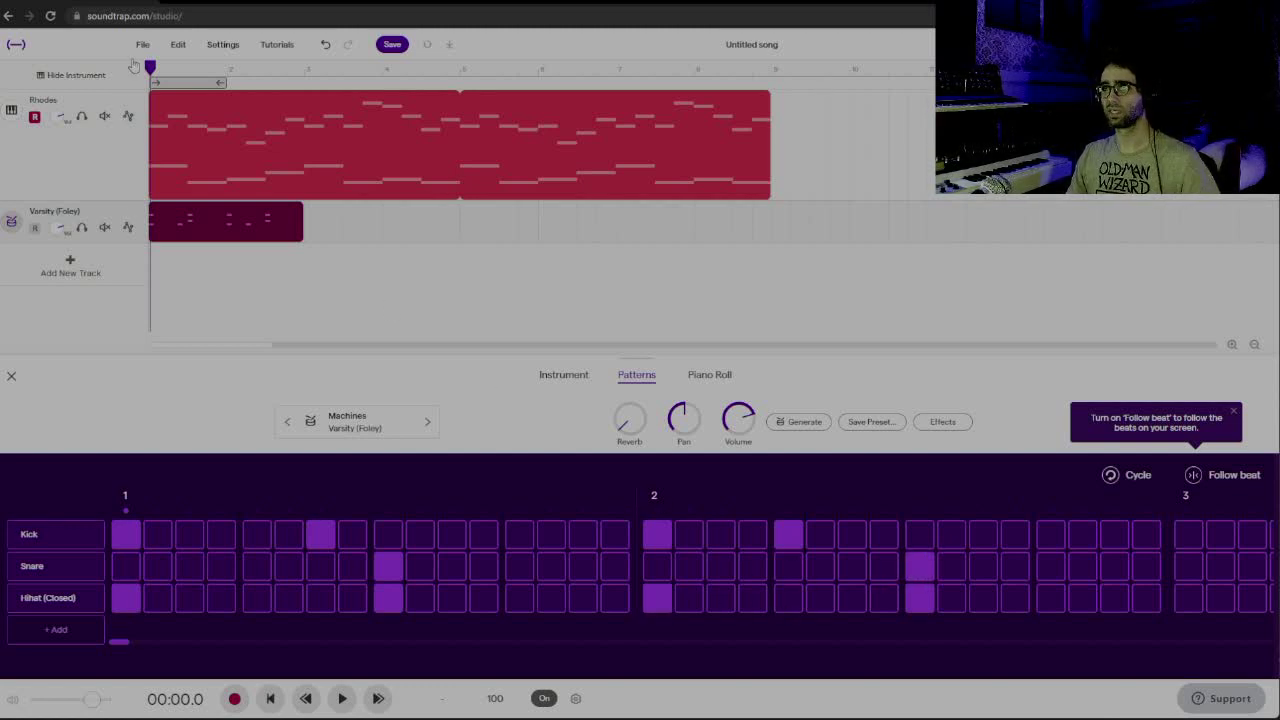
key(space)
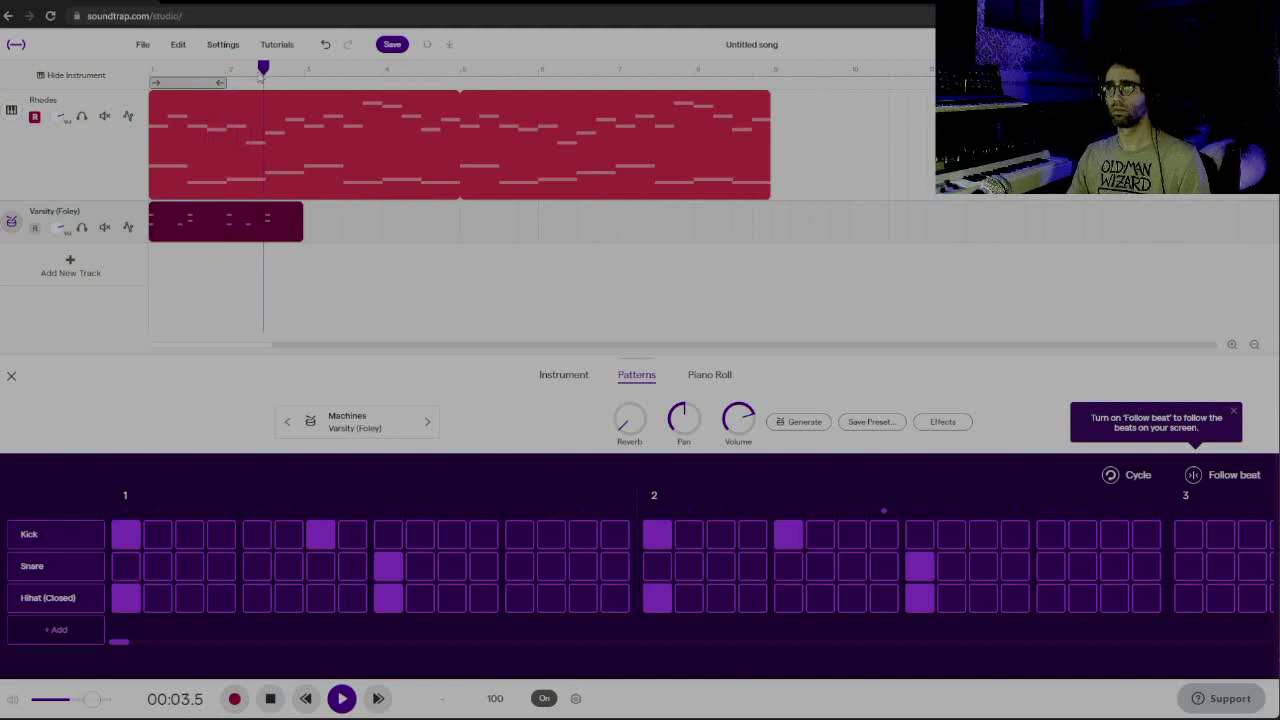
key(space)
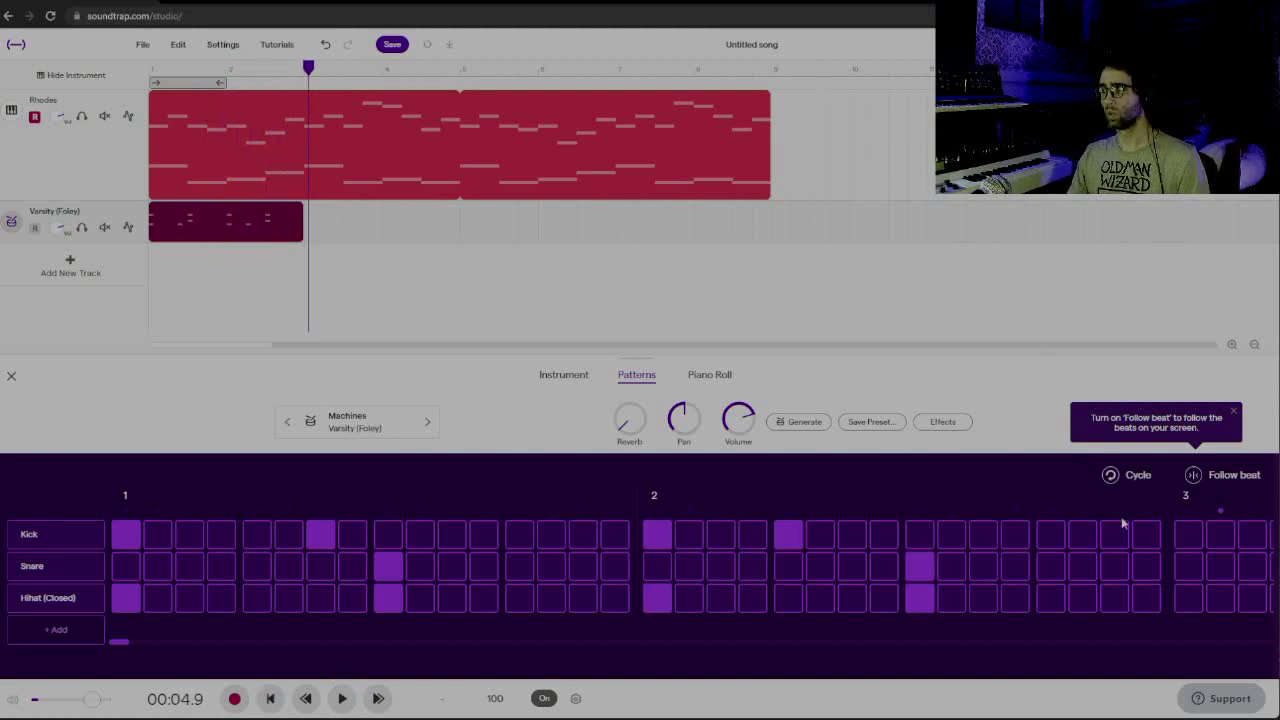
key(Return)
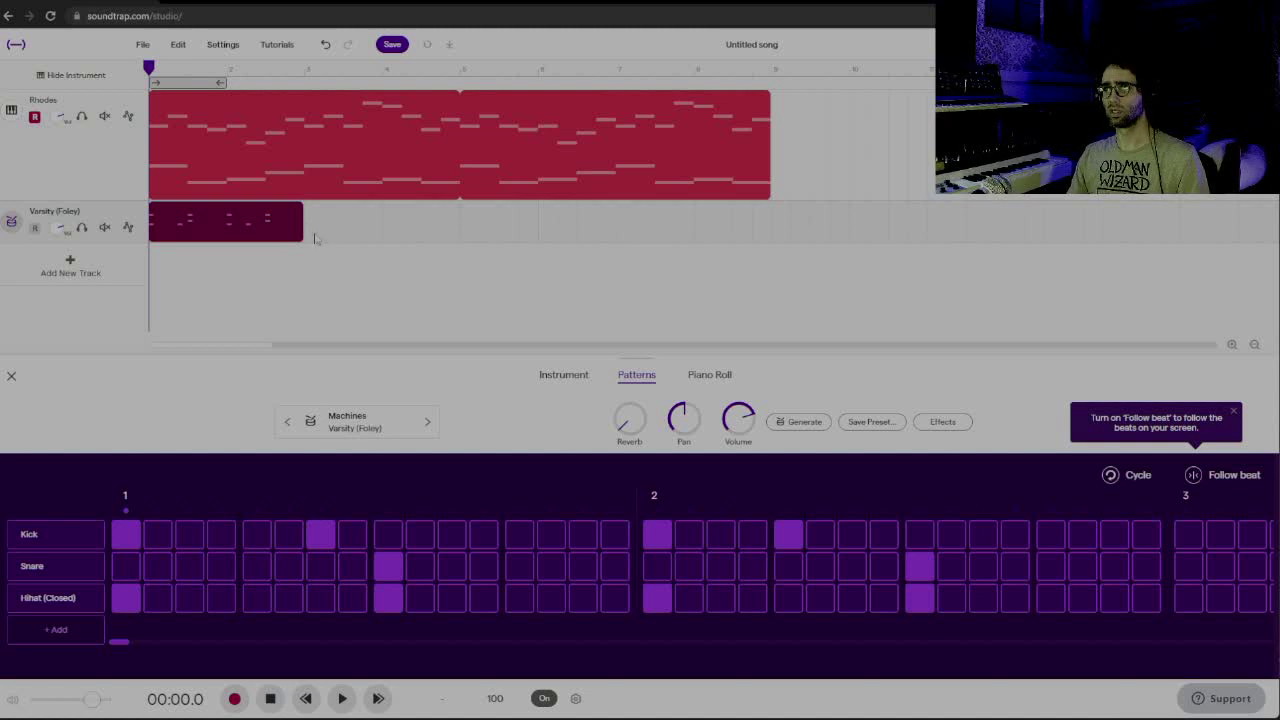
Loop the two-bar drum region to the end of the Rhodes region and play it, turning off the metronome
drag(296, 211, 770, 222)
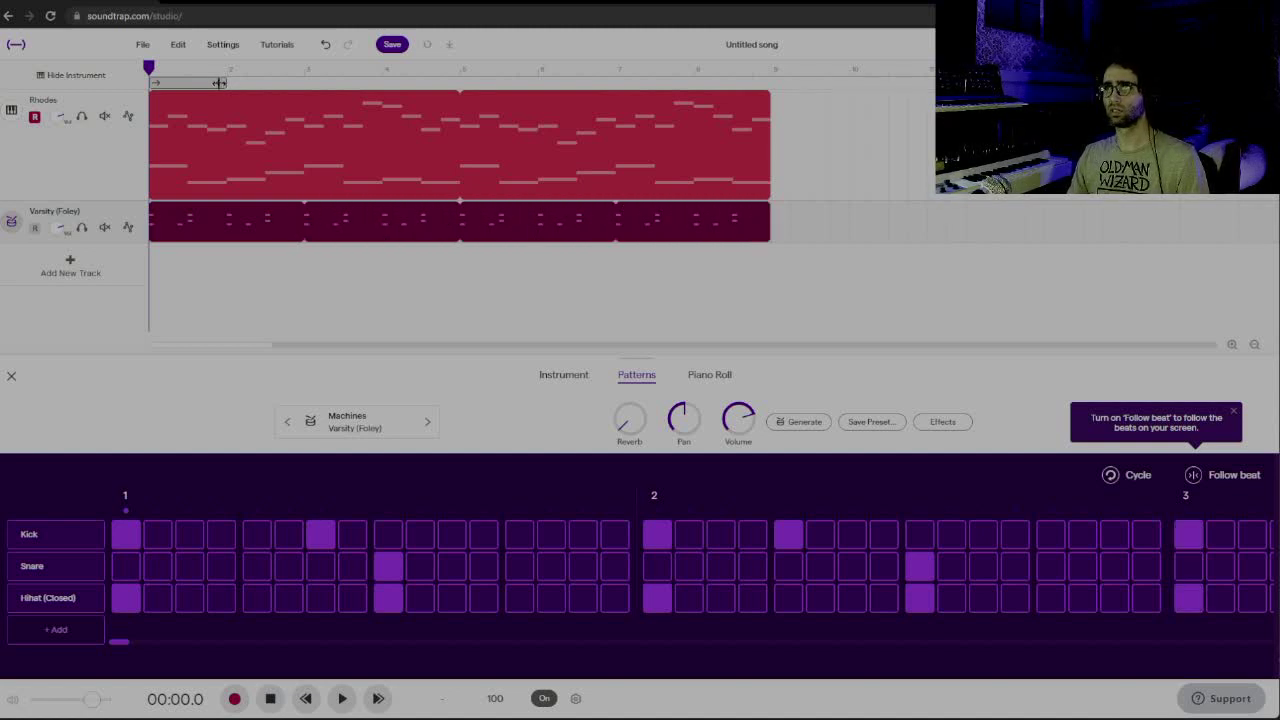
key(space)
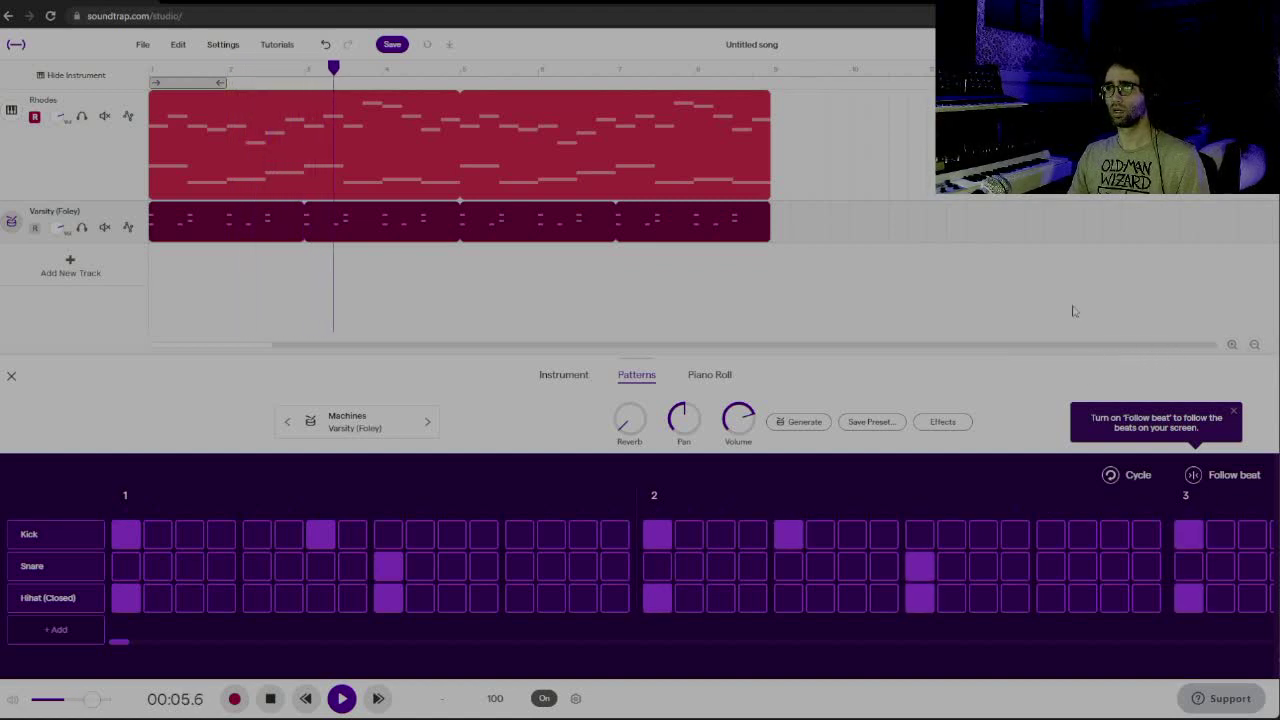
click(544, 699)
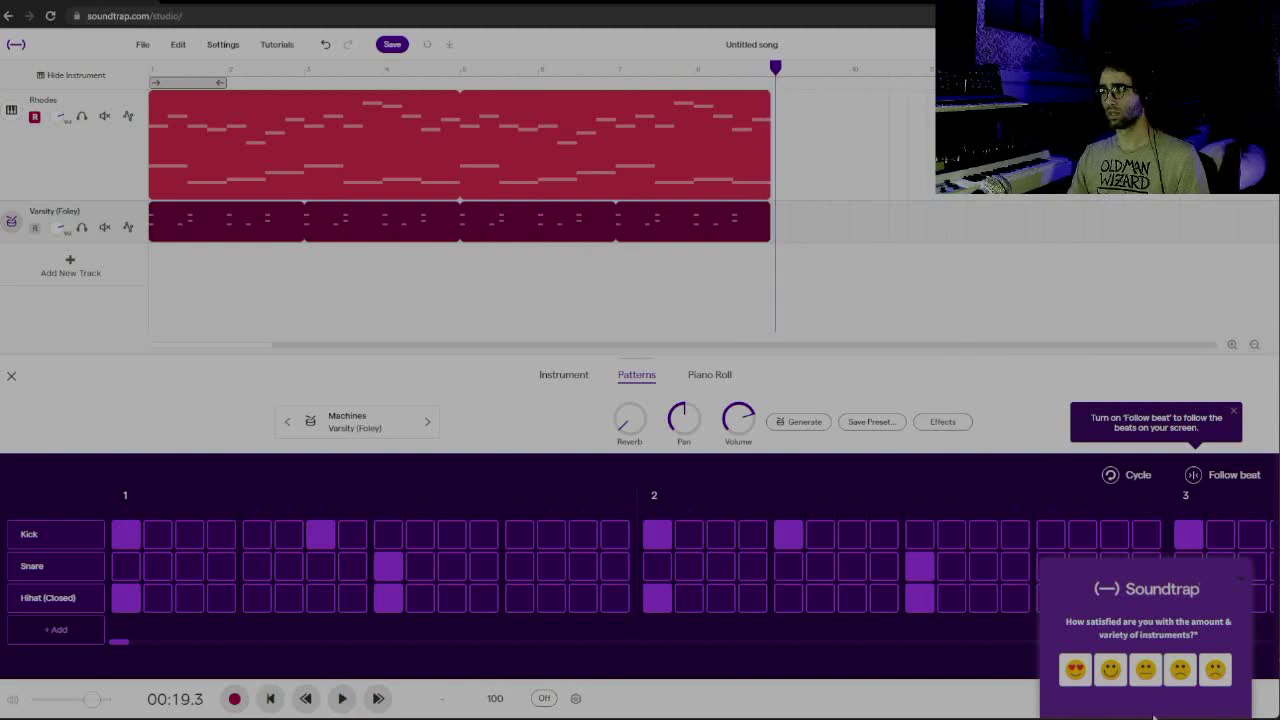
Give the second-best rating in the instrument satisfaction survey and close the survey
click(1111, 670)
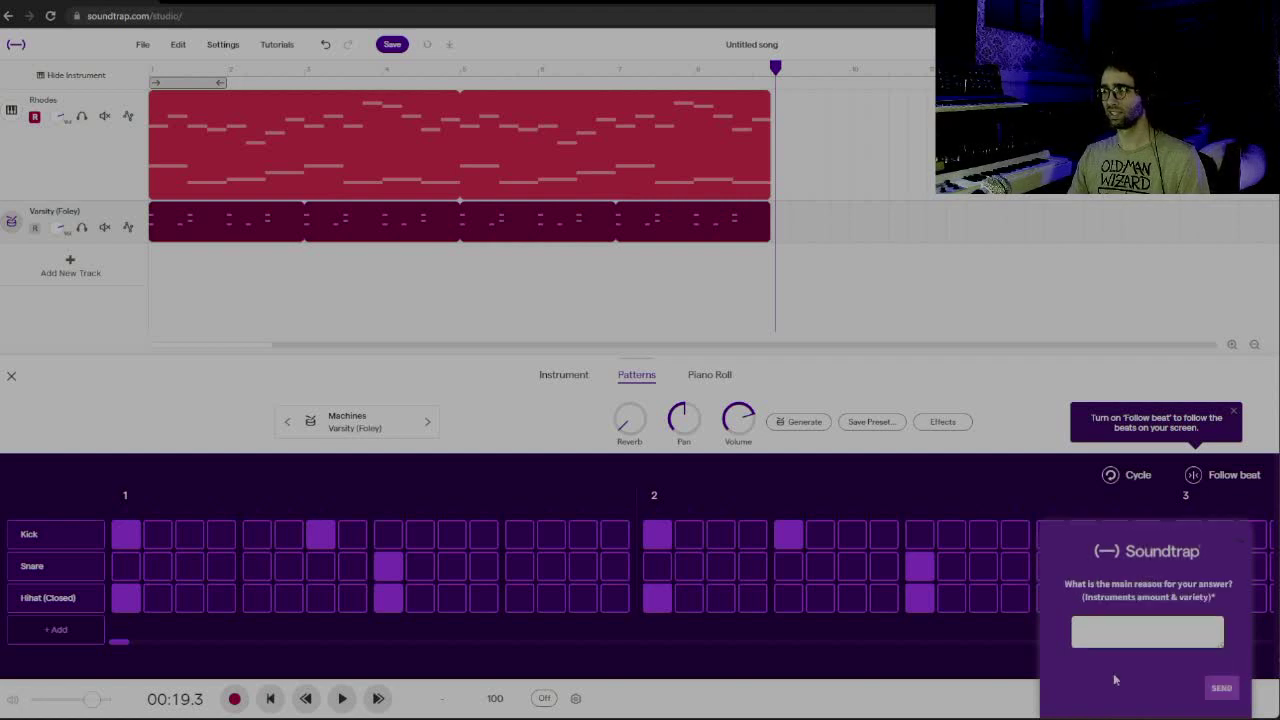
click(1240, 541)
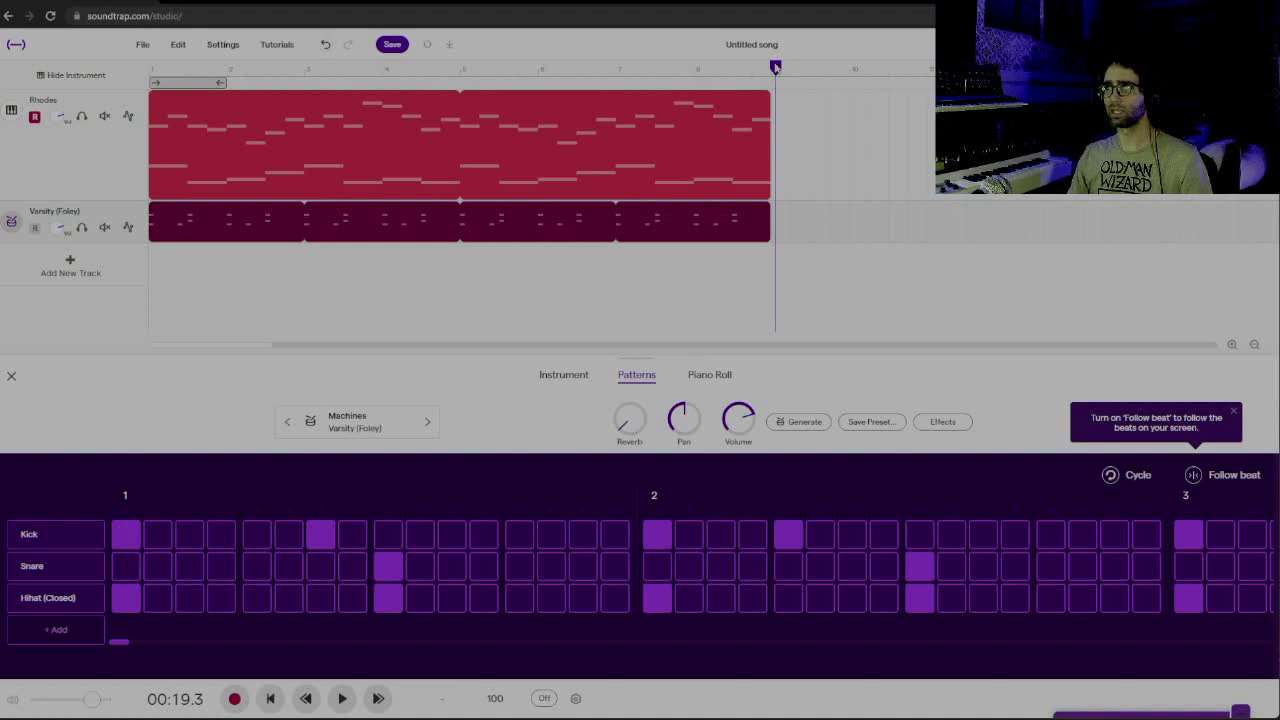
With playback cycling over both regions and drum reverb raised, set the drum track's Filter to 200 Hz low cut and 6479 Hz high cut
key(space)
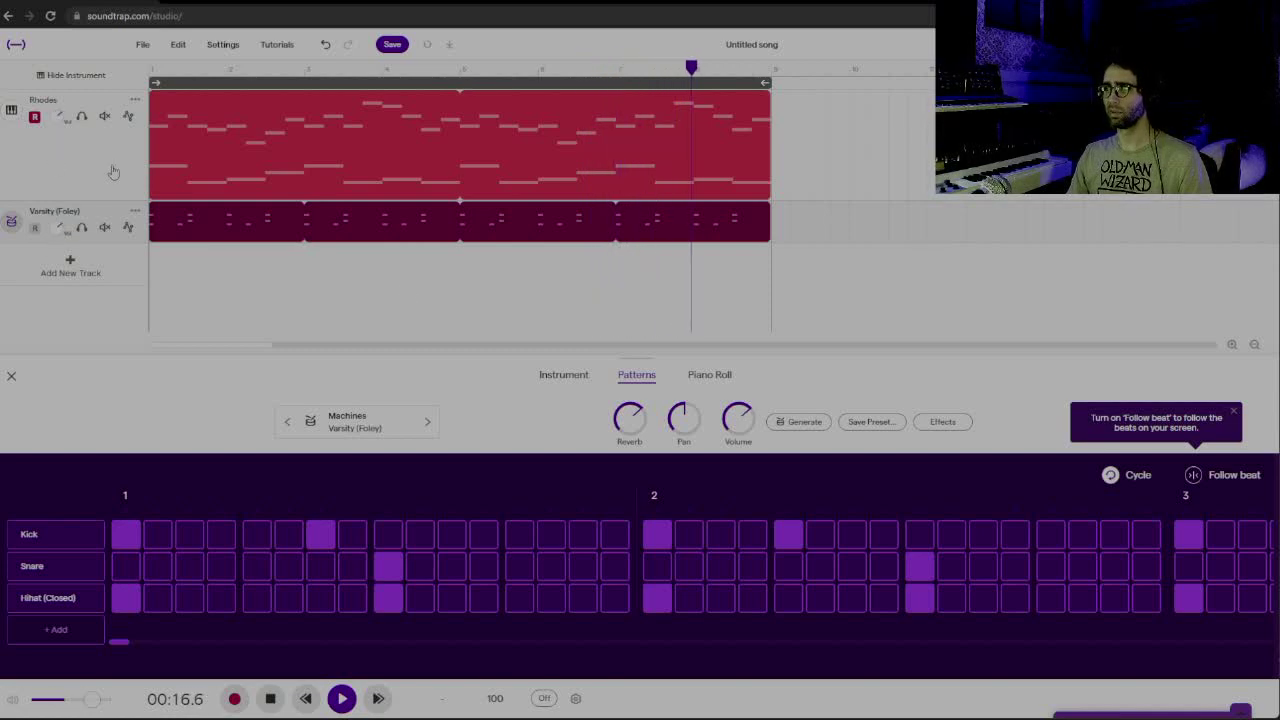
click(942, 421)
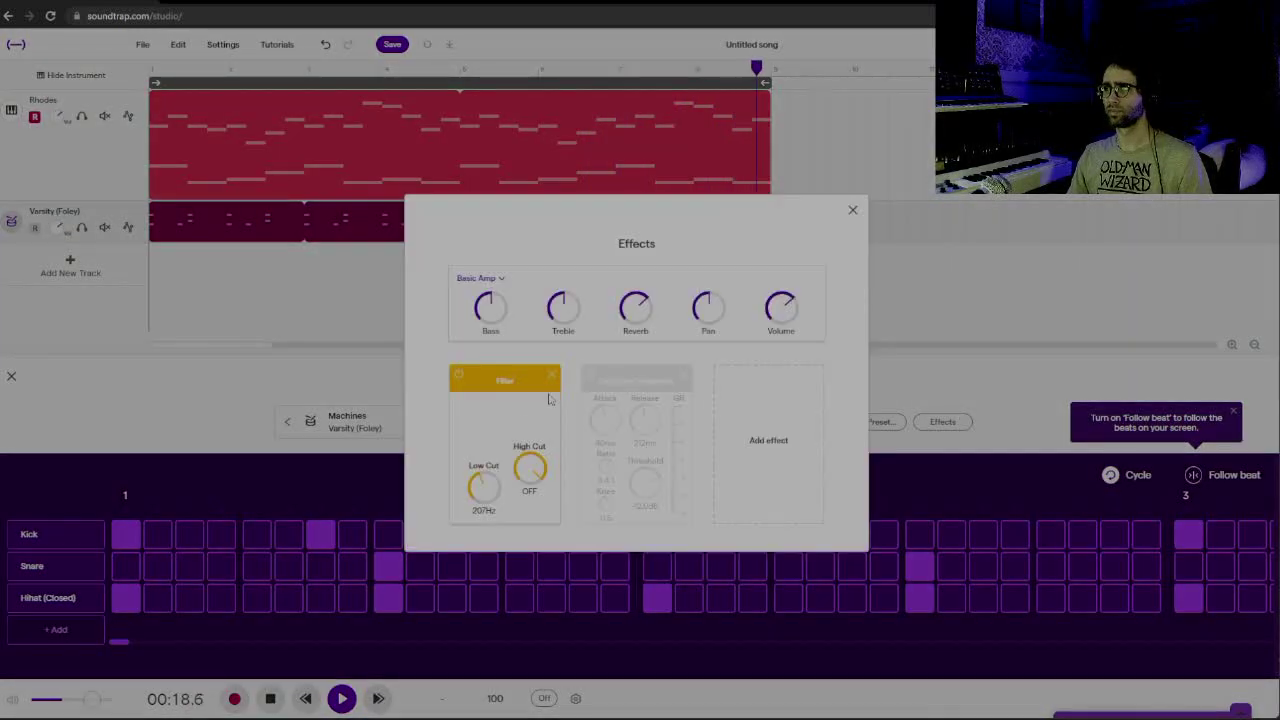
drag(530, 469, 524, 545)
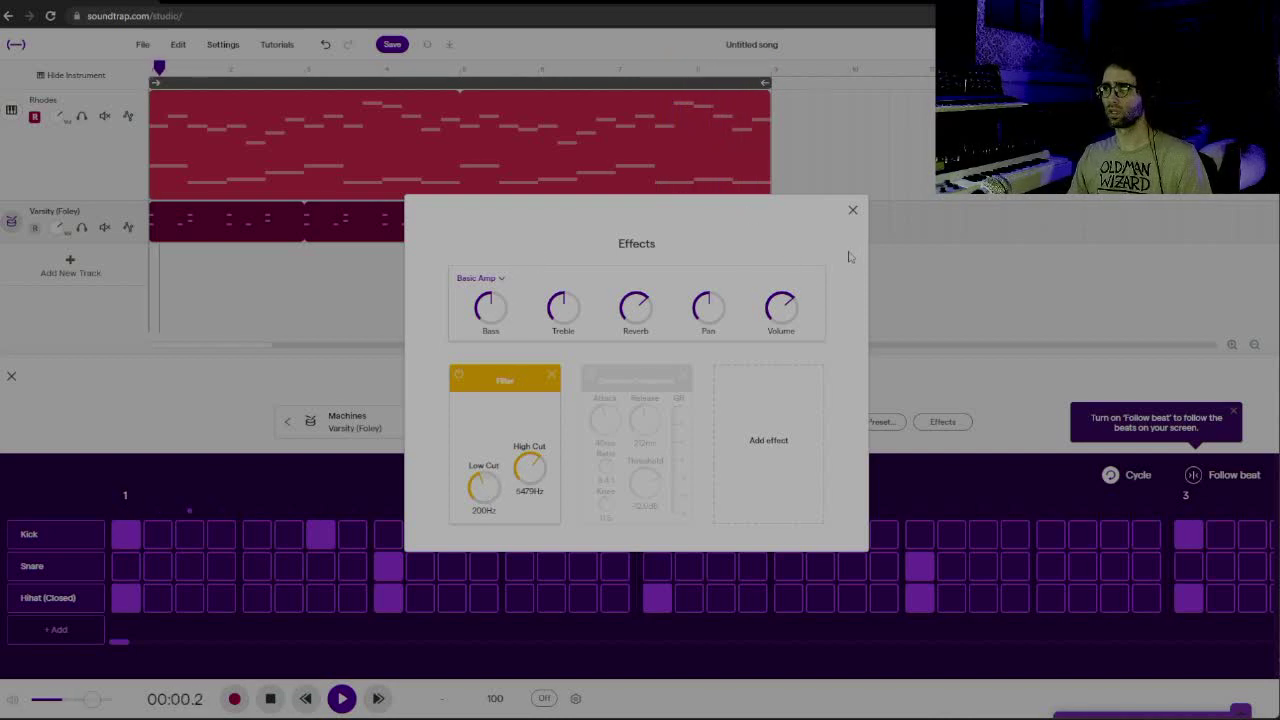
click(853, 209)
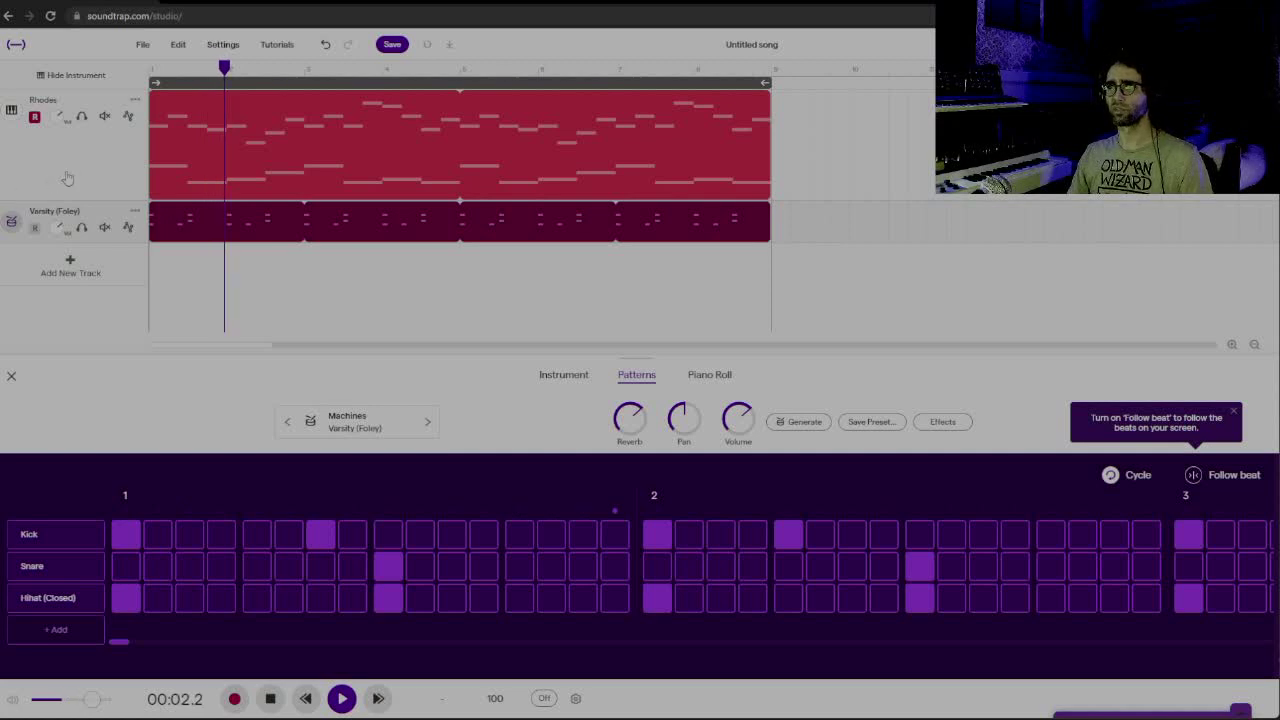
Open the effects settings of the Rhodes track
click(93, 115)
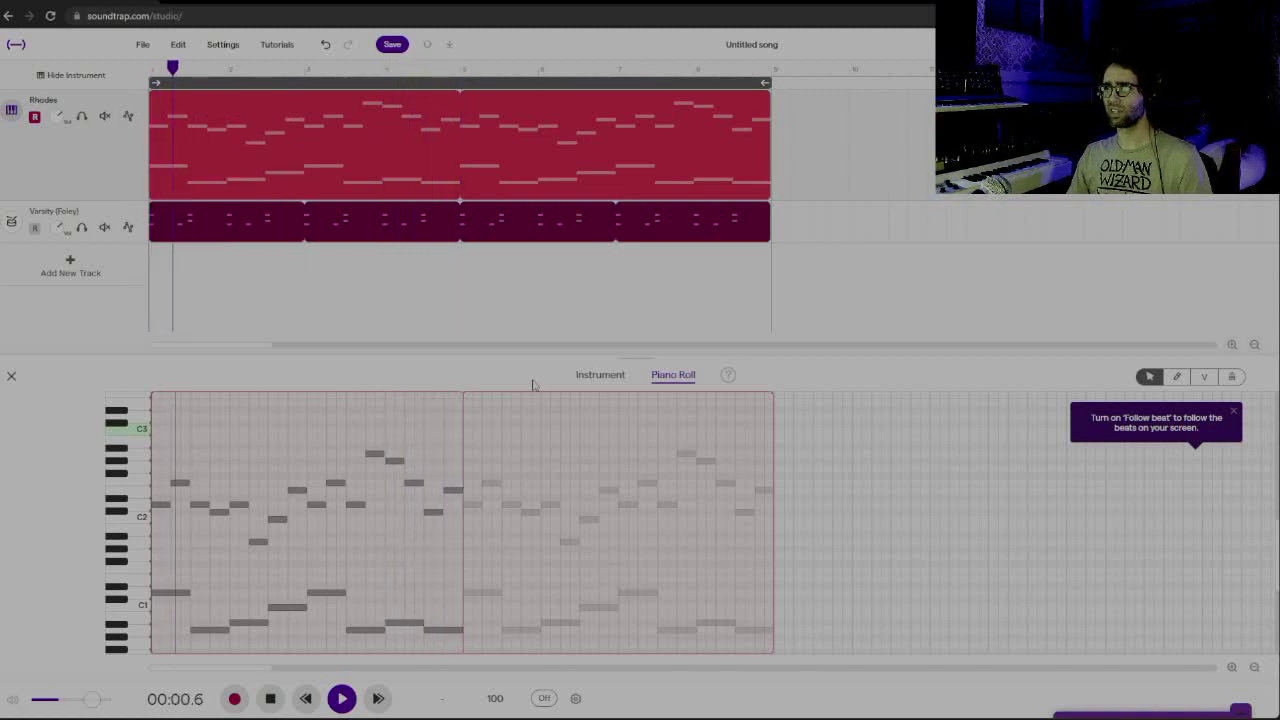
click(600, 377)
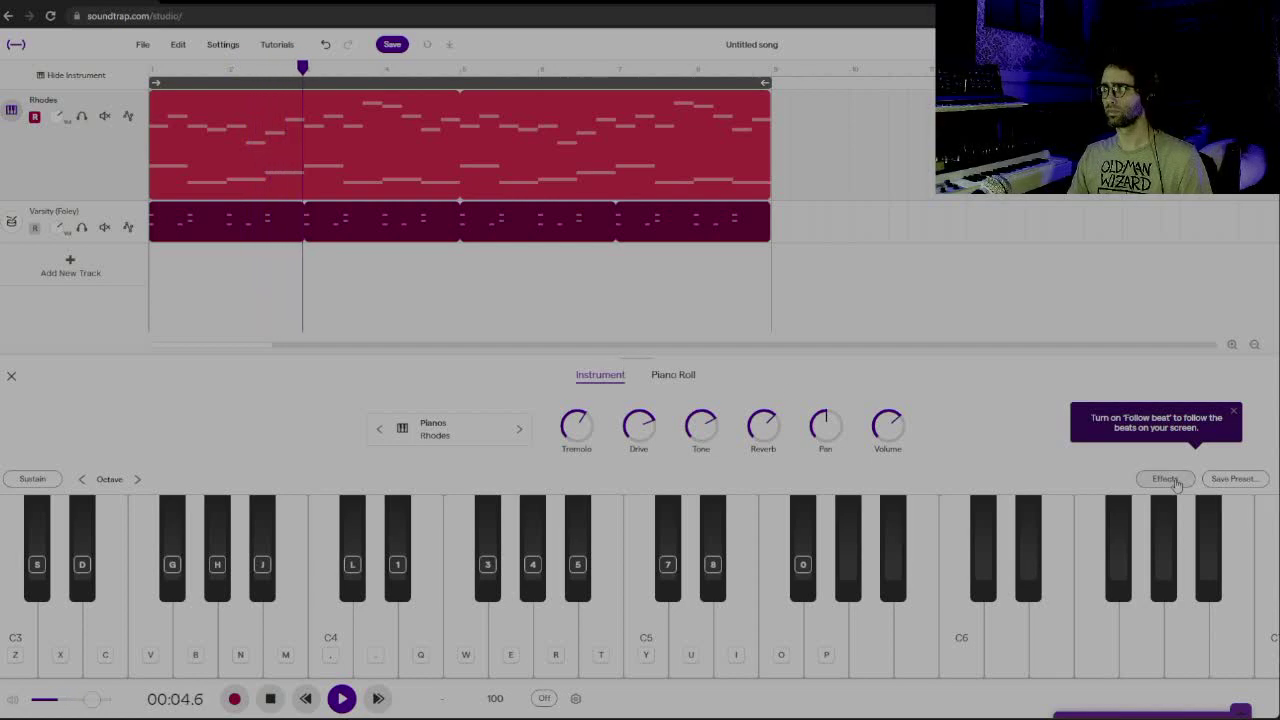
click(1174, 482)
Try a Stereo Delay on the Rhodes with different mix and time amounts, and remove the effect
click(714, 413)
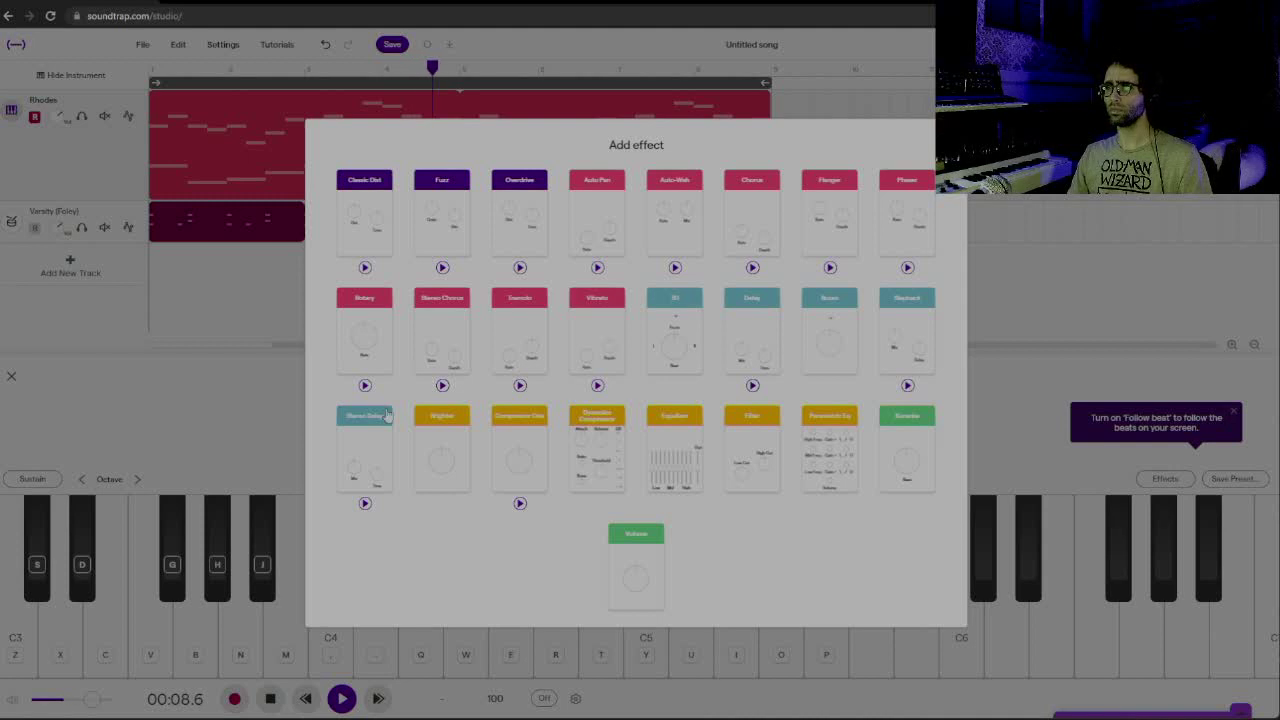
click(387, 414)
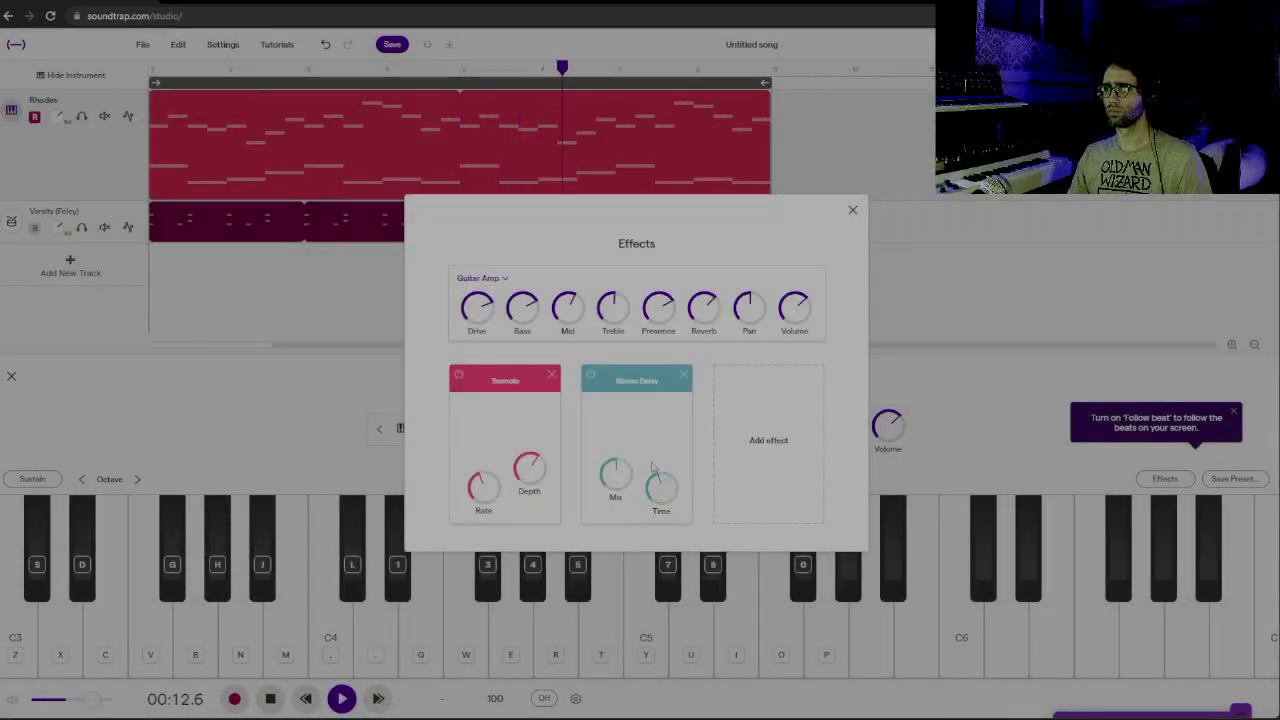
click(591, 375)
click(591, 375)
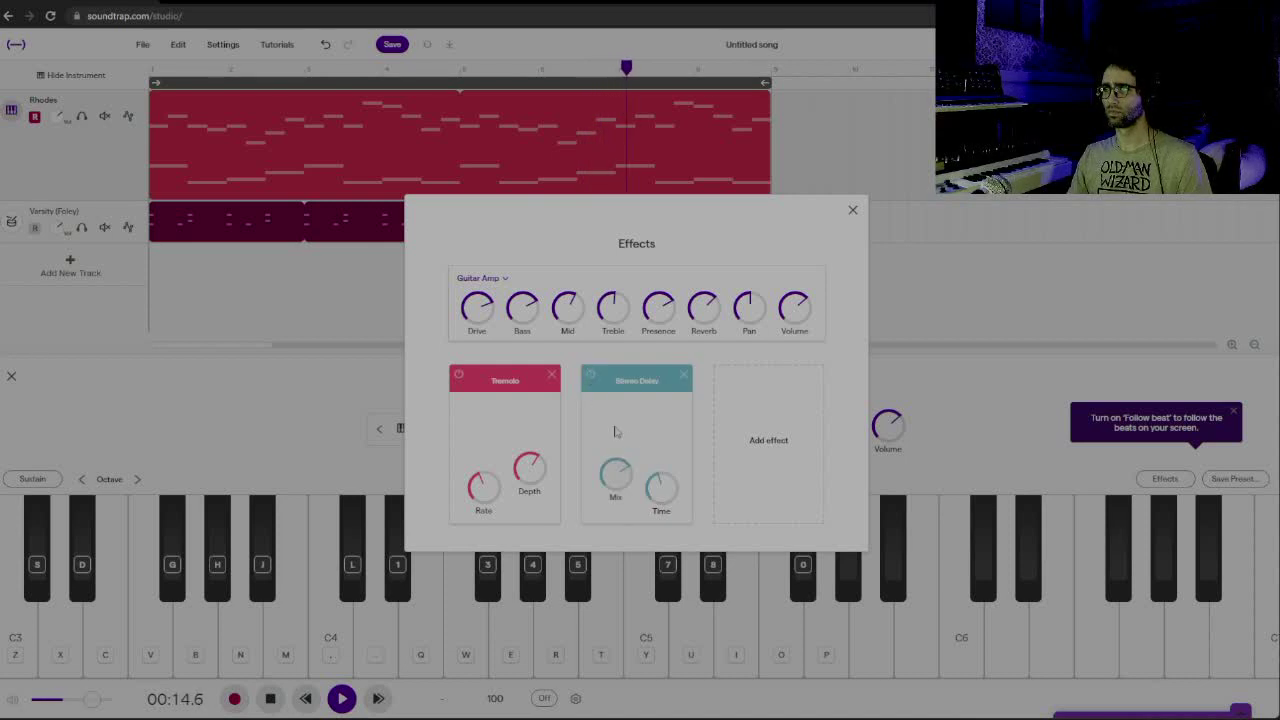
drag(615, 475, 622, 613)
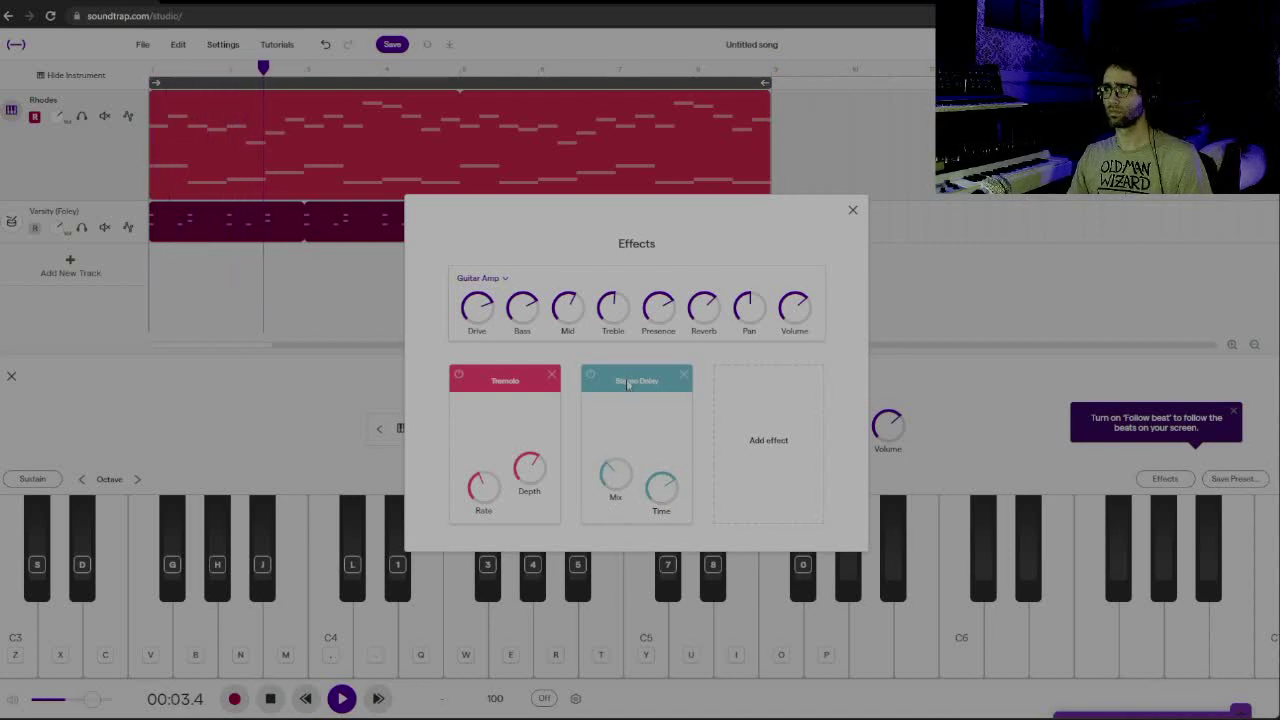
click(683, 376)
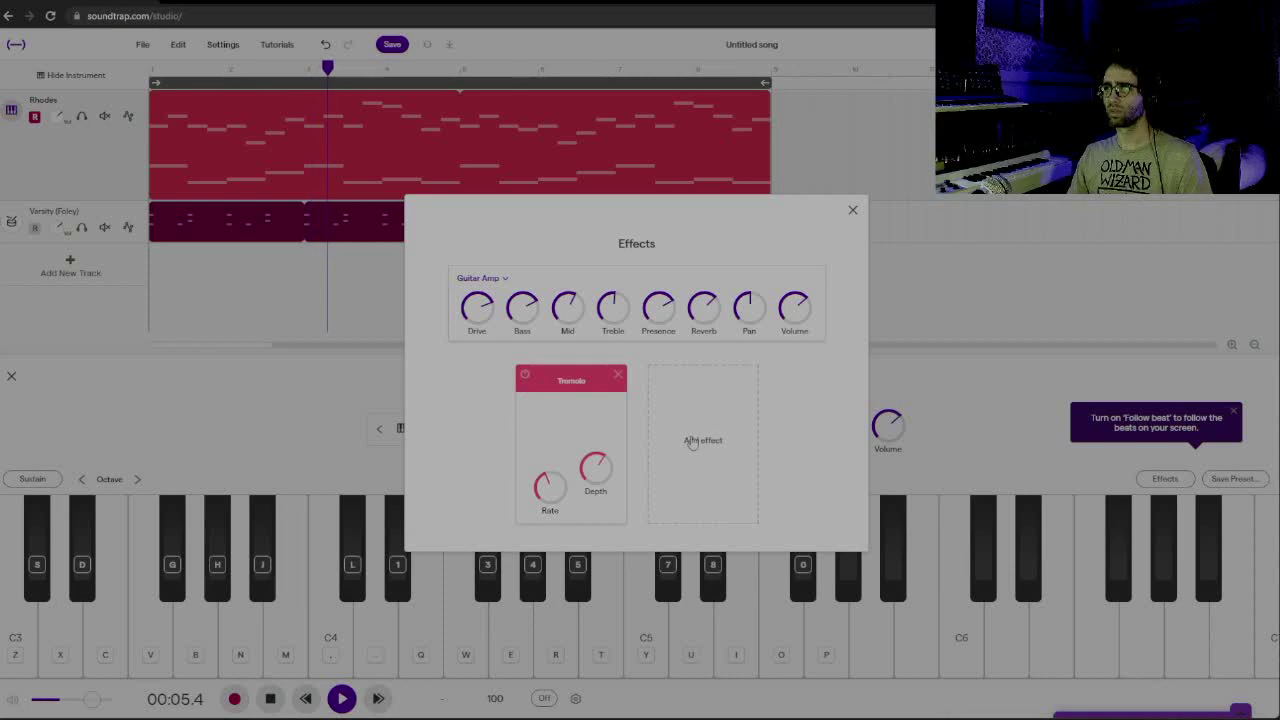
Add a Room effect with the Church type at a high amount to the Rhodes, and lower the amp's drive and bass
click(690, 440)
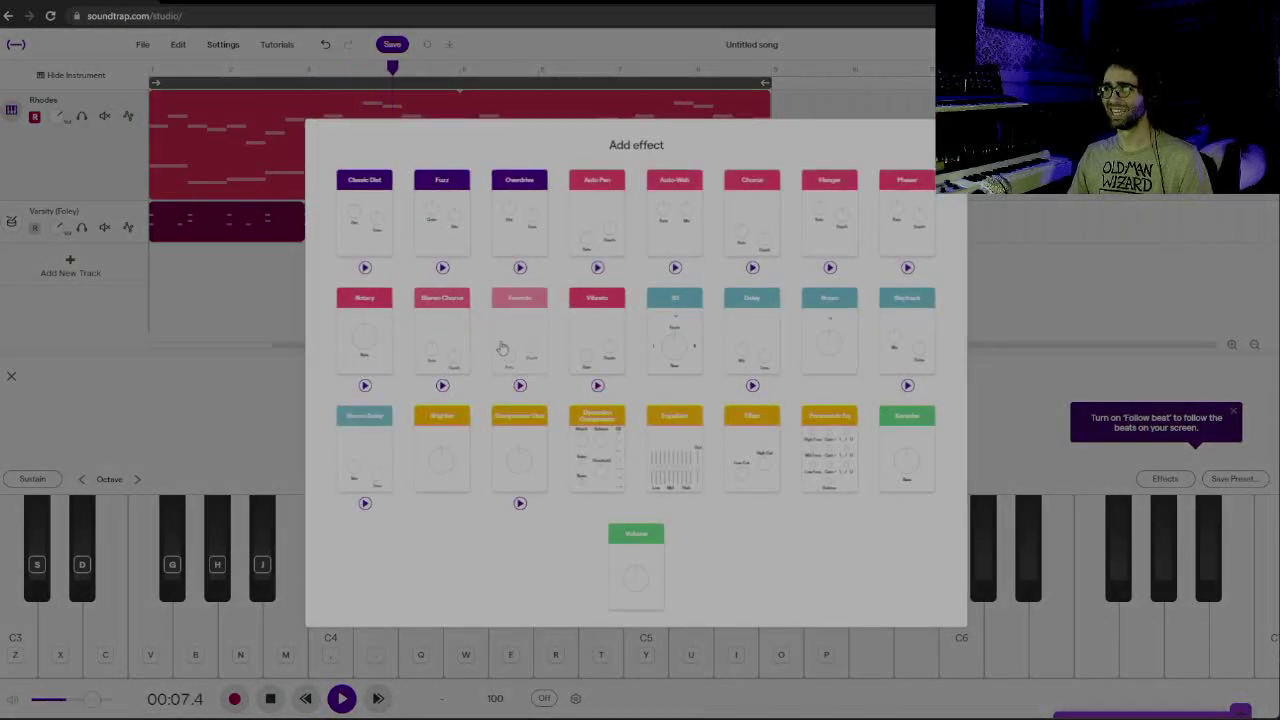
click(850, 310)
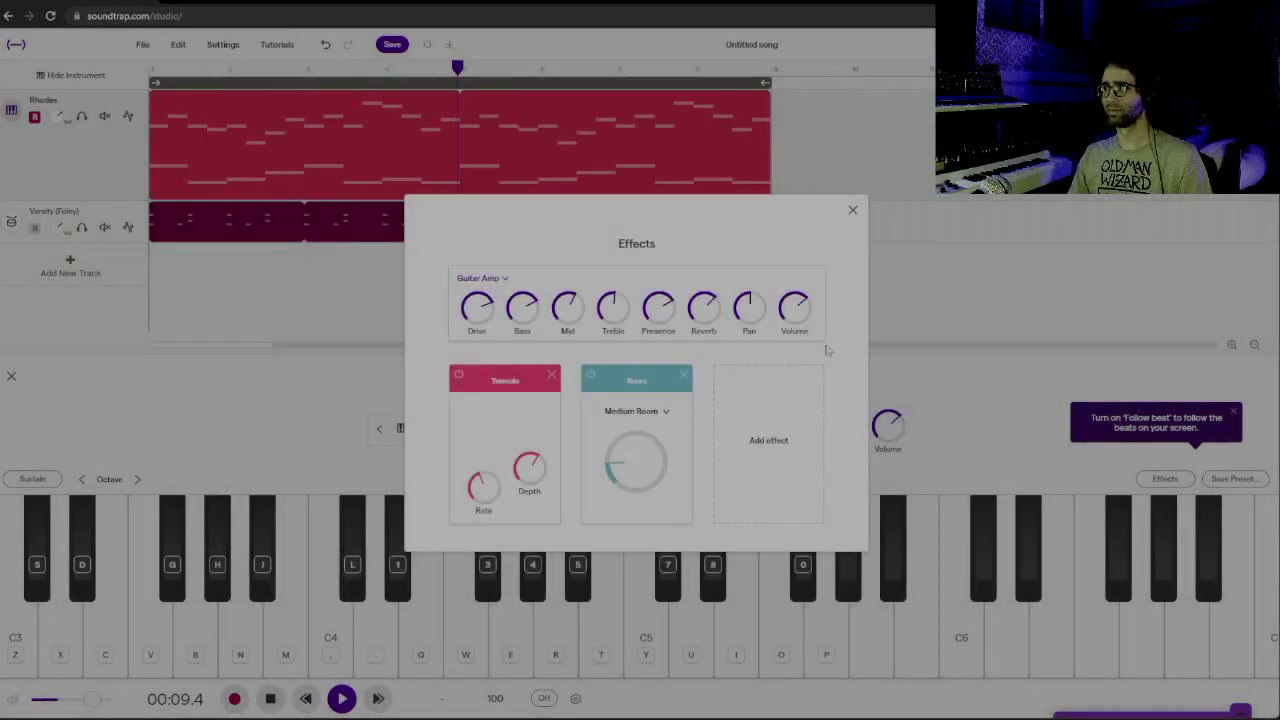
click(646, 411)
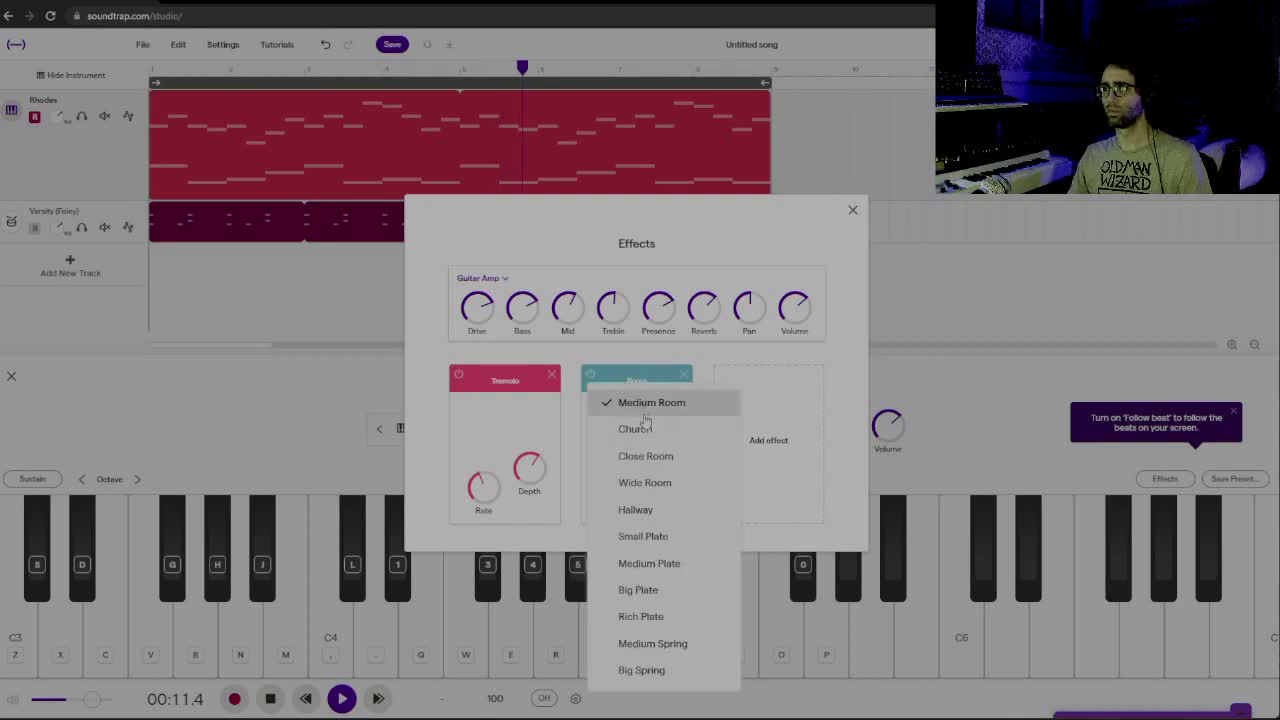
click(652, 434)
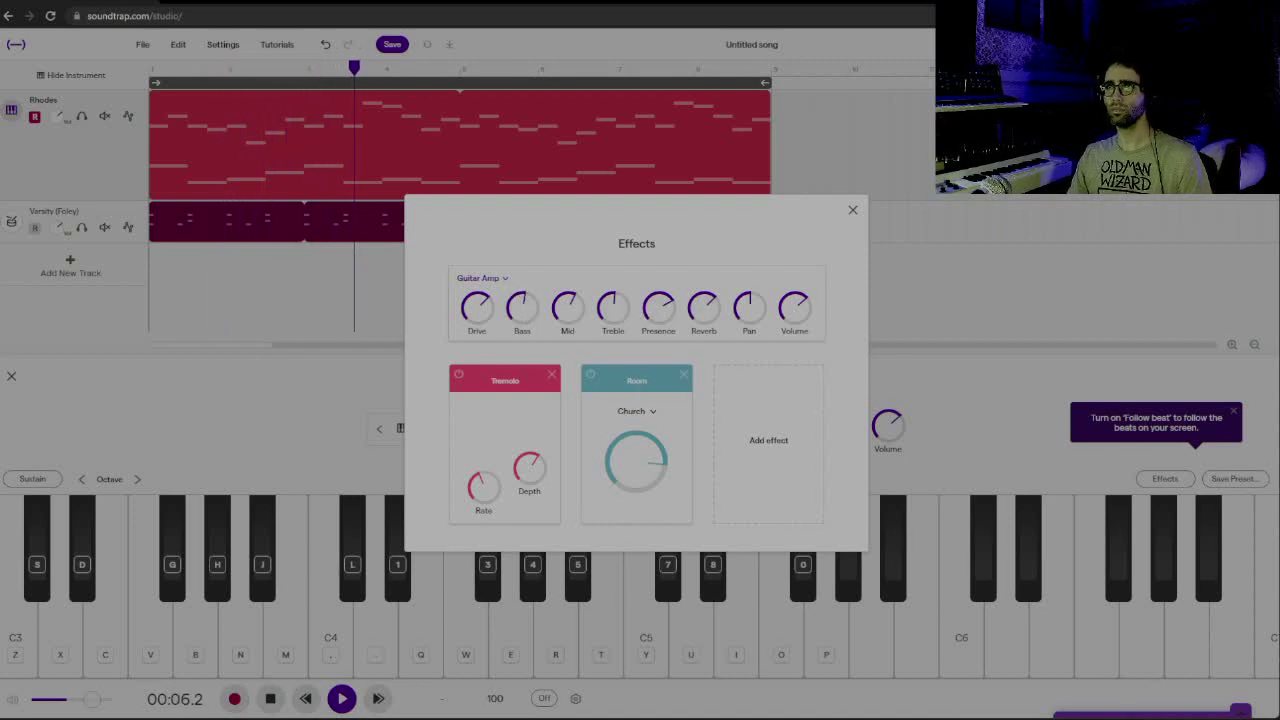
Close the effects, disarm recording on the Rhodes track and stop playback
click(37, 118)
click(36, 118)
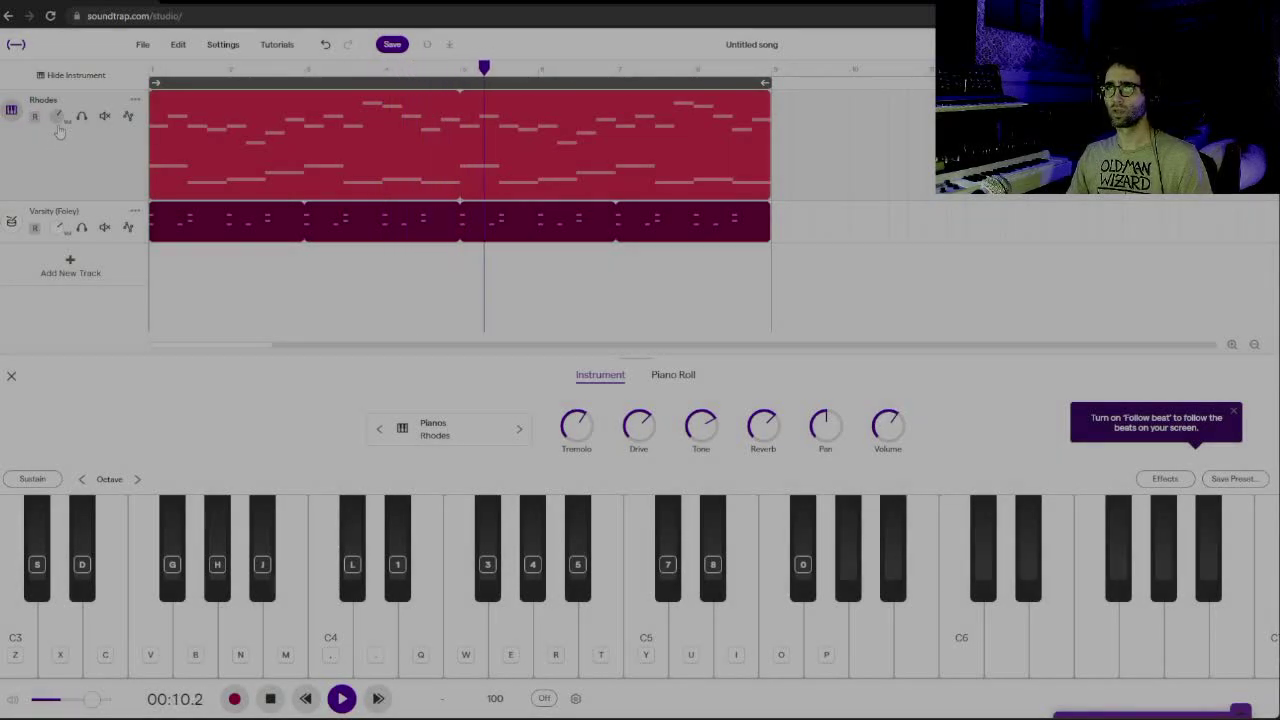
key(space)
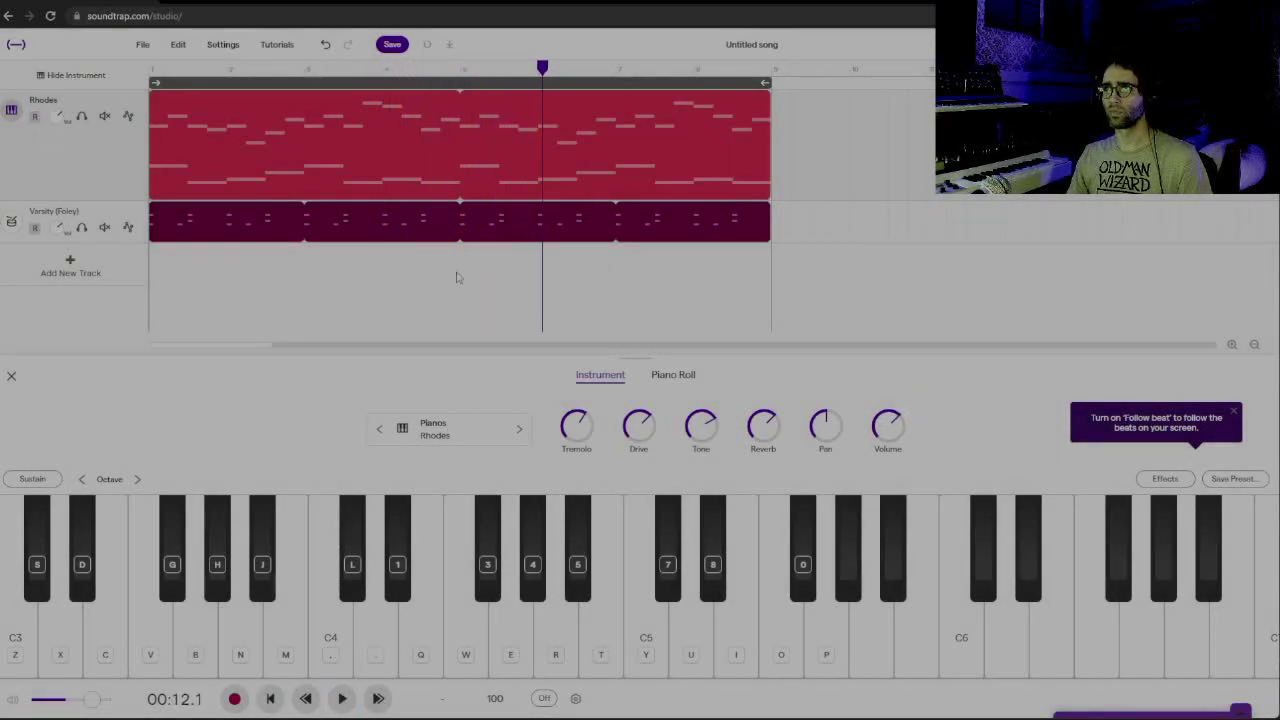
Add a new keyboard track and load the Attack Bass preset from the Bass - Synth category of Guitar and Bass
click(70, 265)
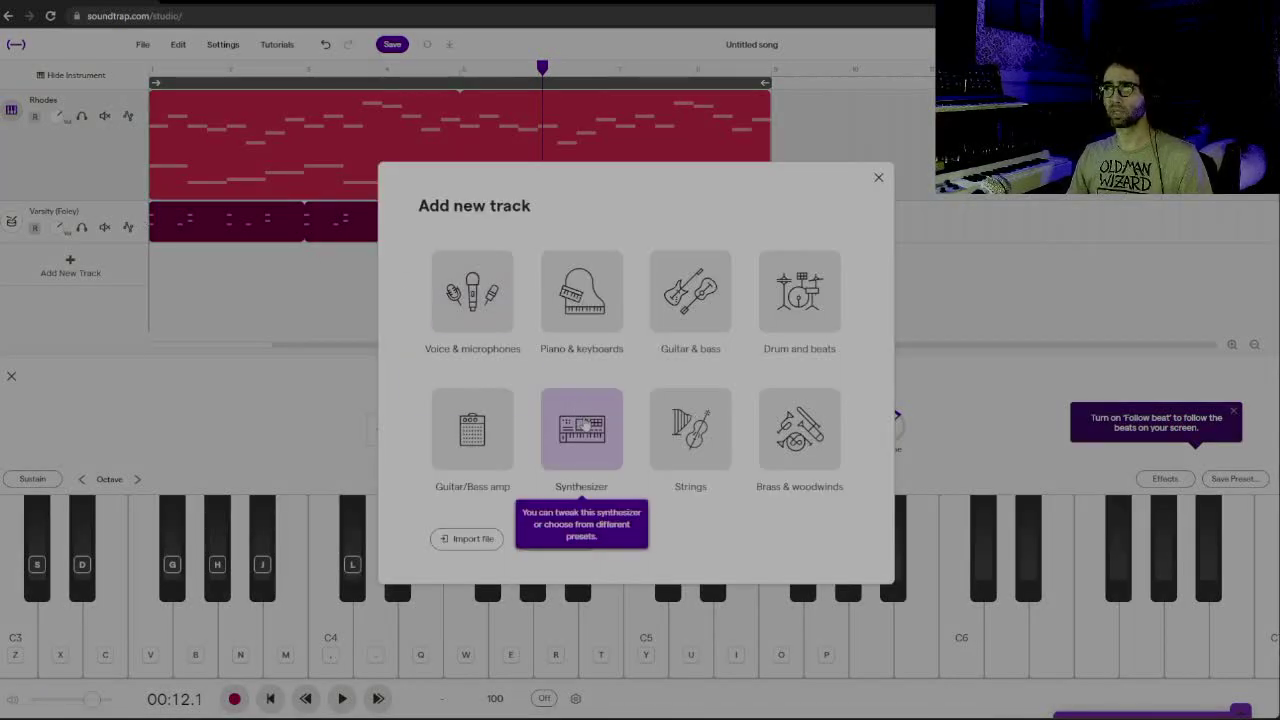
click(573, 412)
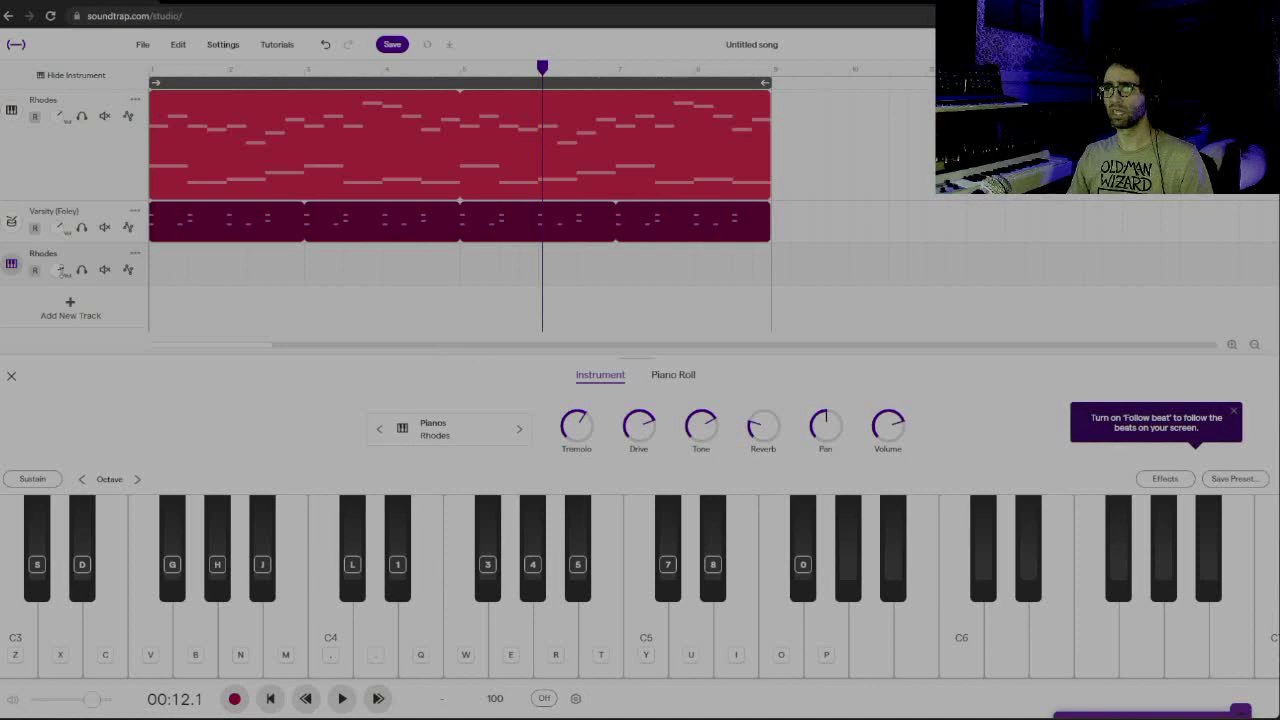
click(466, 437)
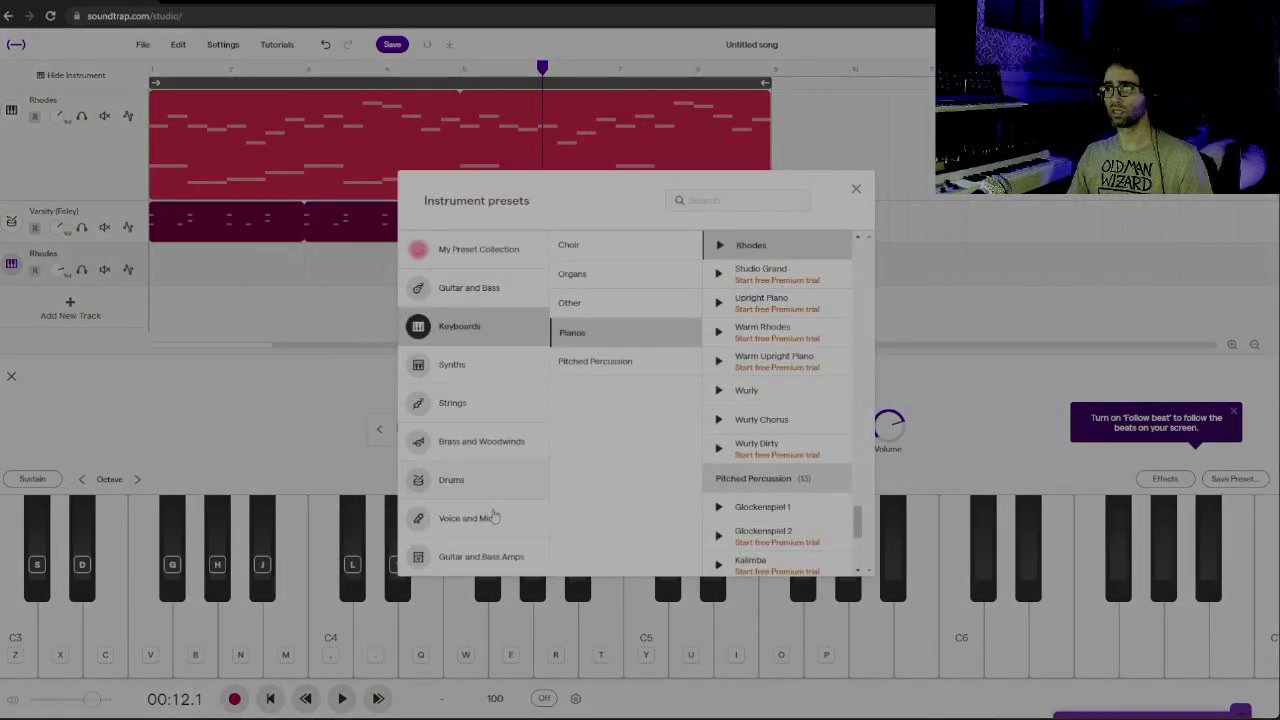
click(470, 288)
click(626, 372)
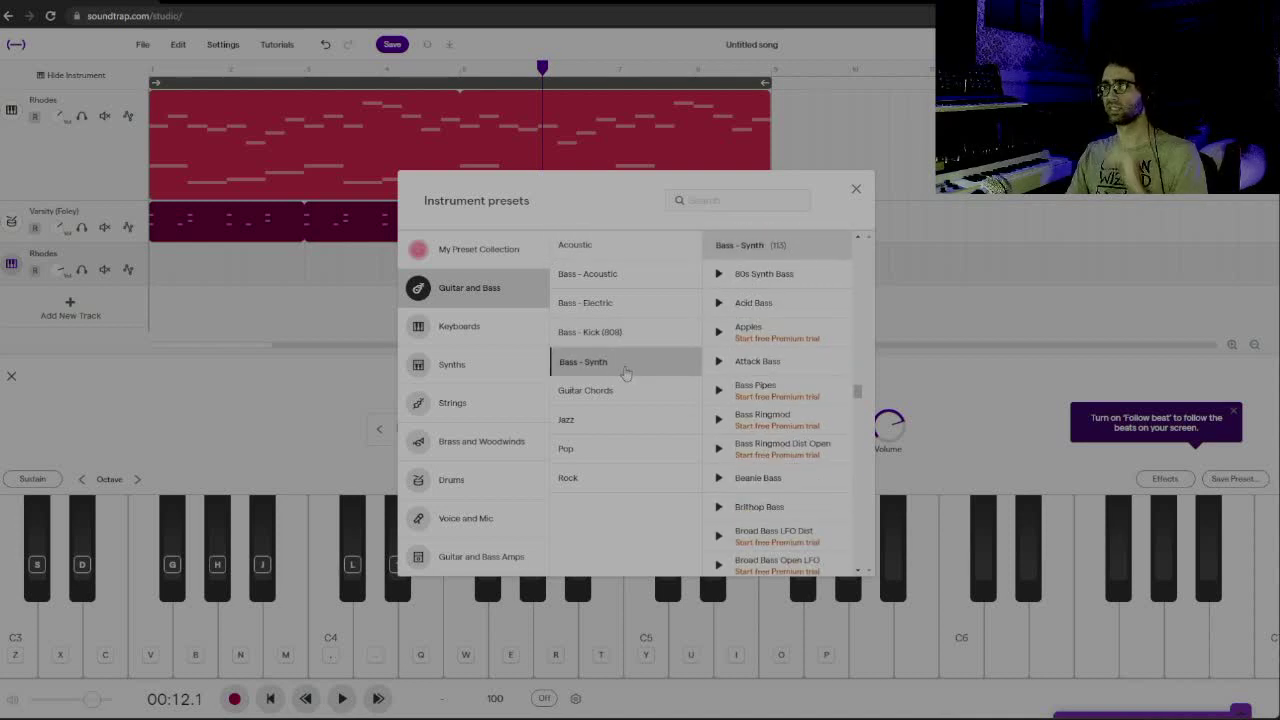
click(715, 368)
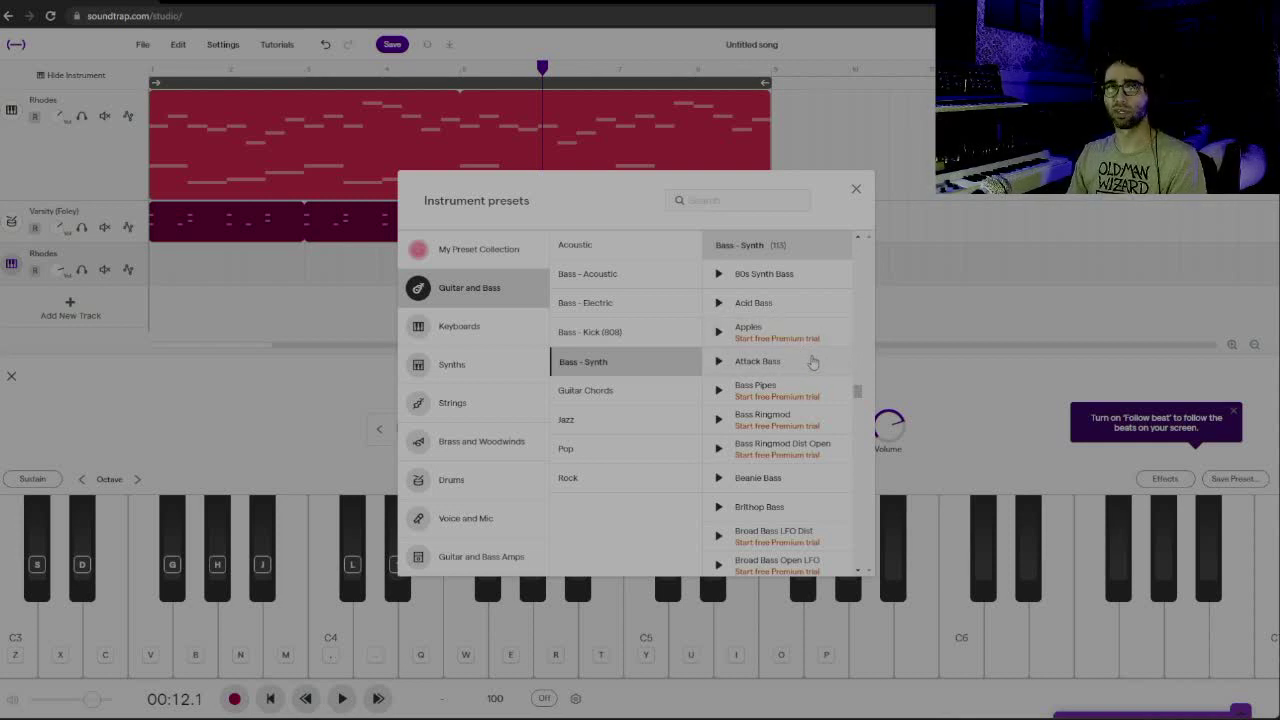
click(813, 362)
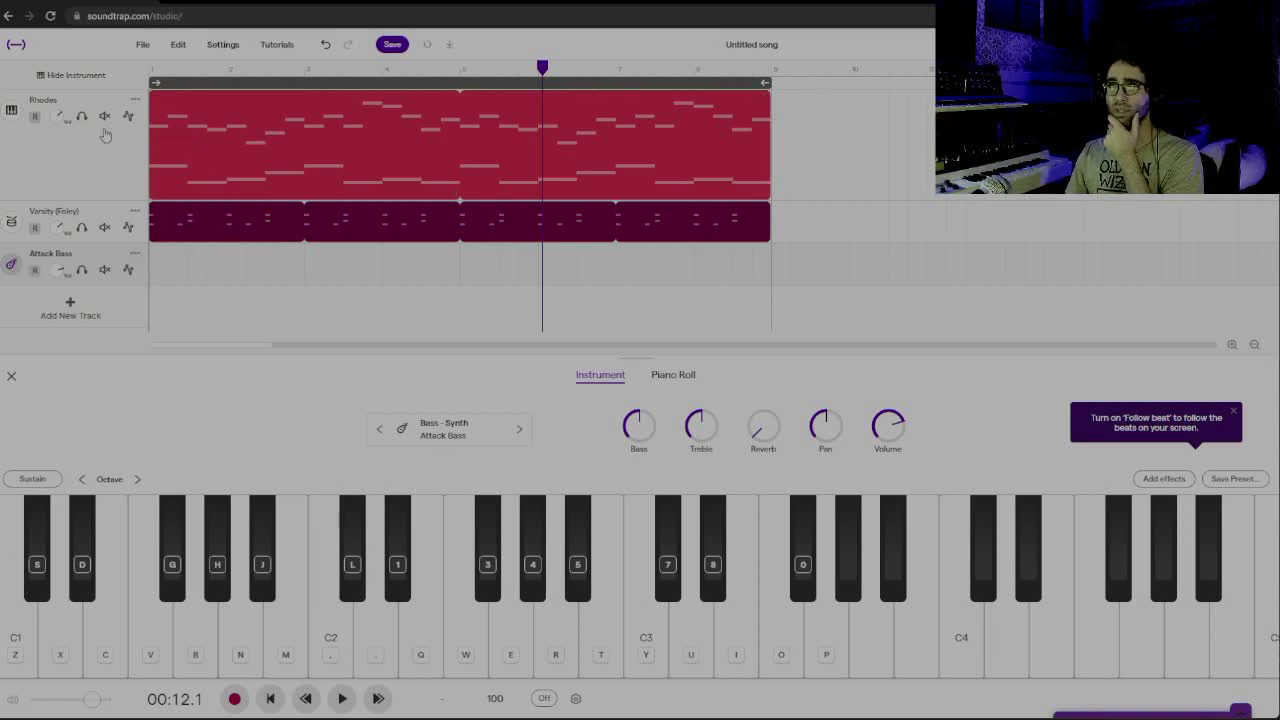
Open the Rhodes region's notes for editing, select all the low bass notes in the first loop and copy them
double_click(268, 140)
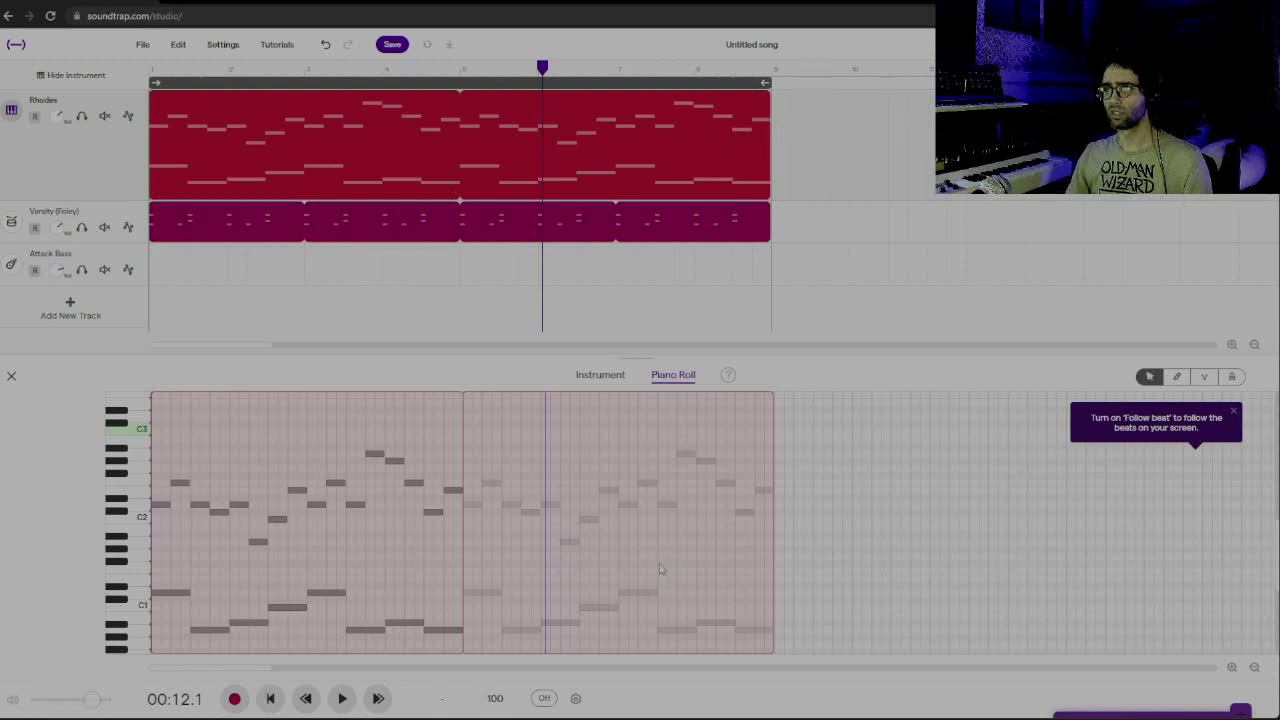
drag(152, 646, 151, 645)
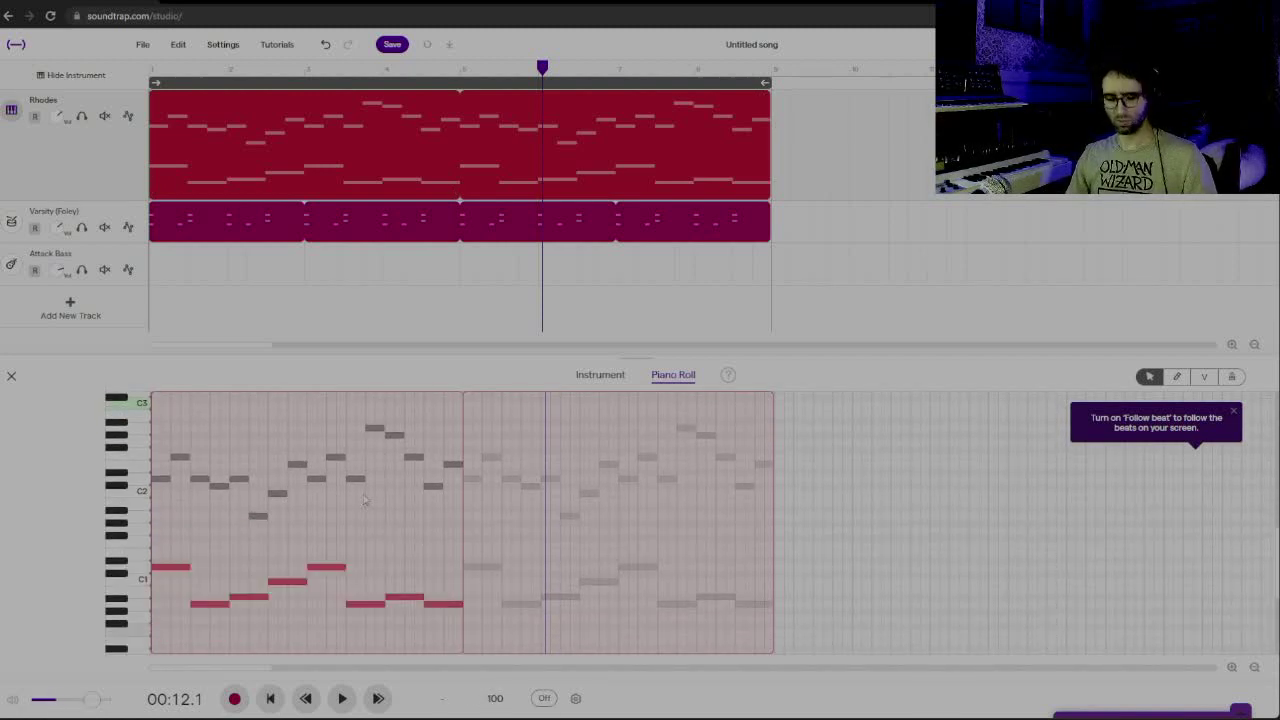
right_click(172, 575)
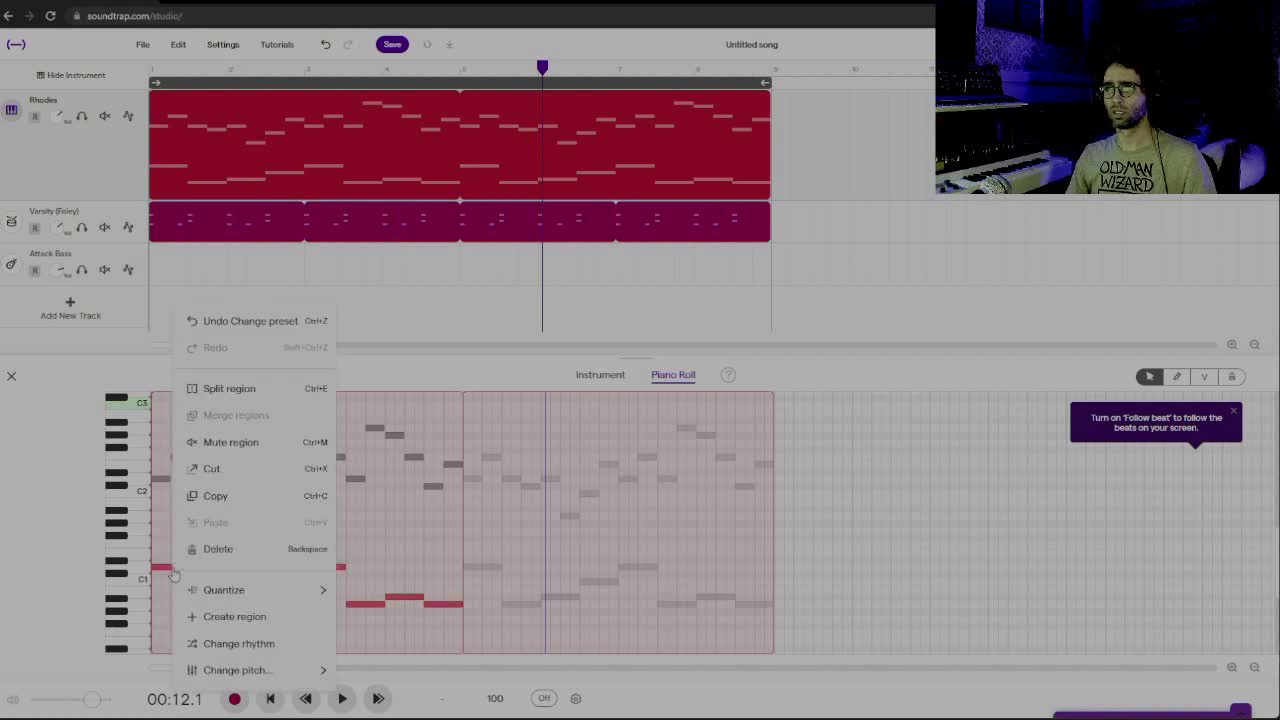
click(270, 496)
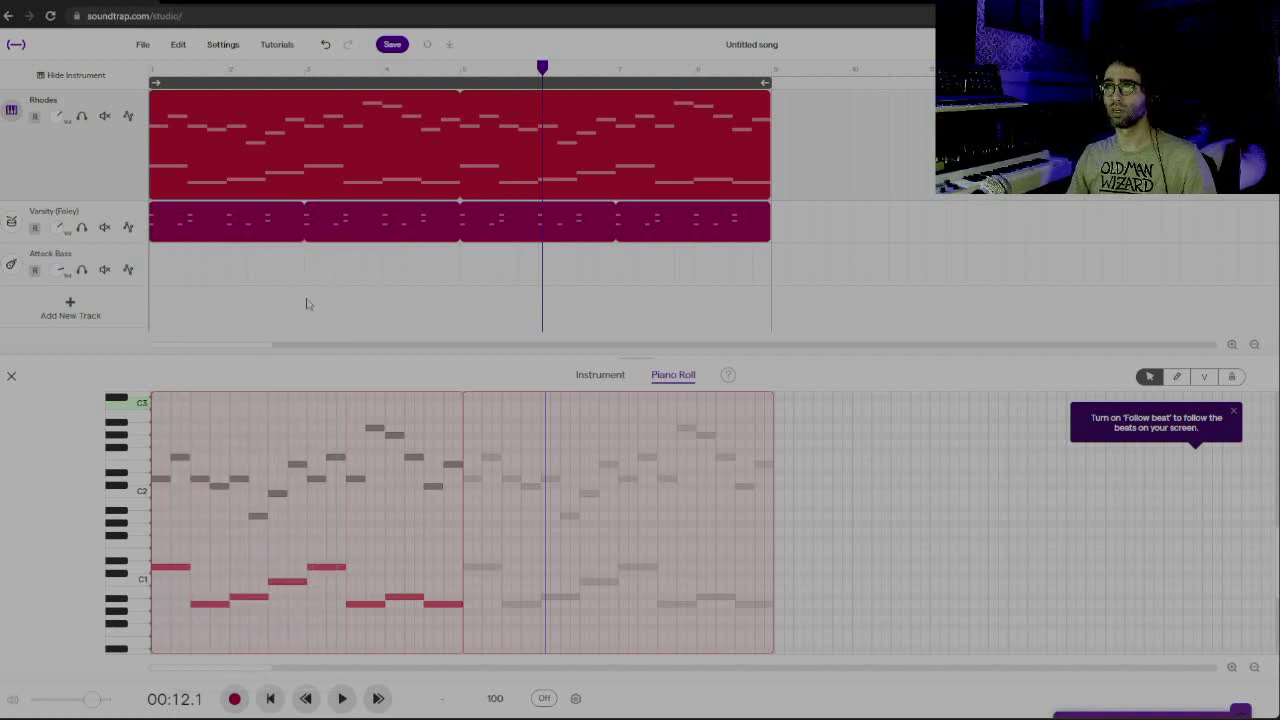
Create a region at bar 1 on the Attack Bass track and paste the copied bass notes at its start
click(187, 270)
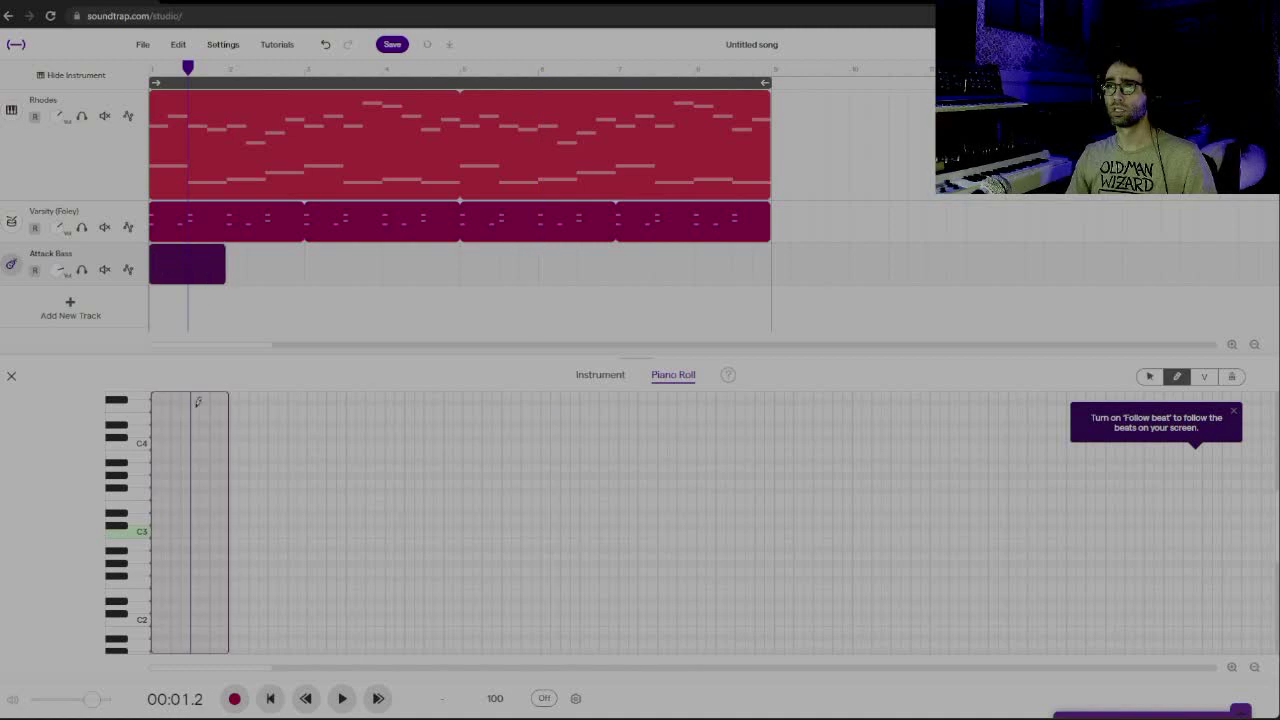
key(Left)
key(Left)
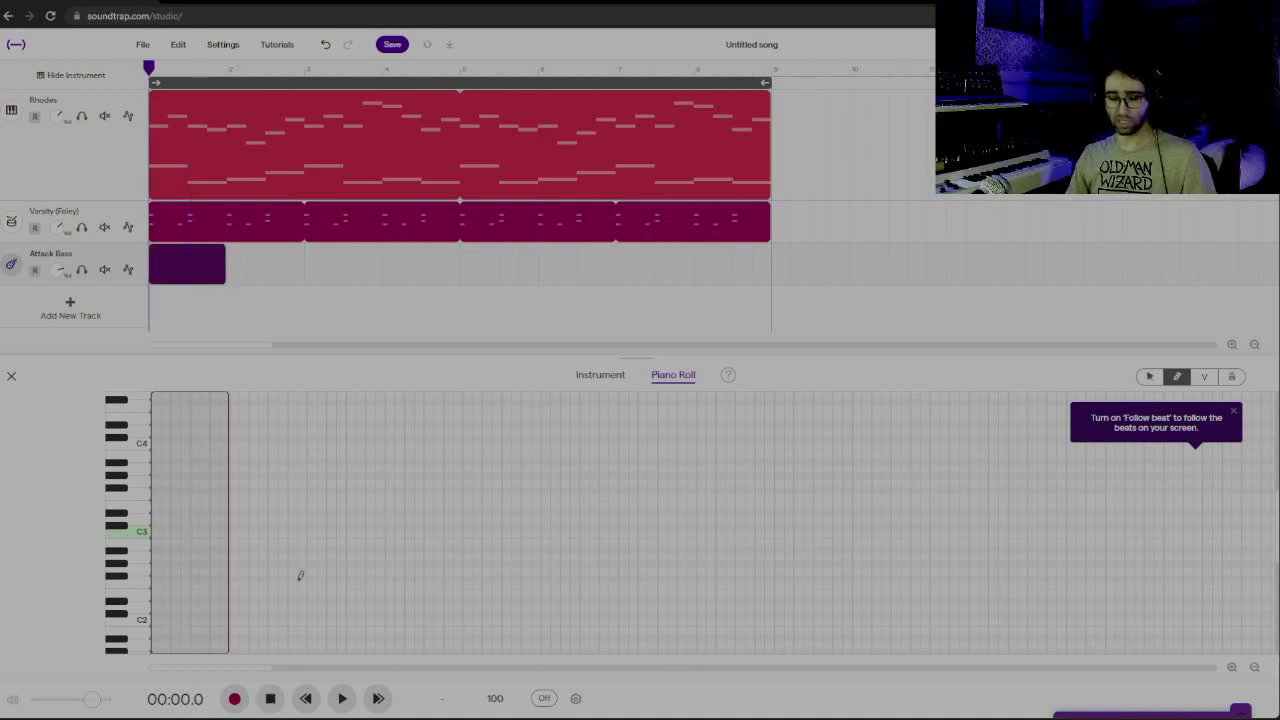
key(ctrl+v)
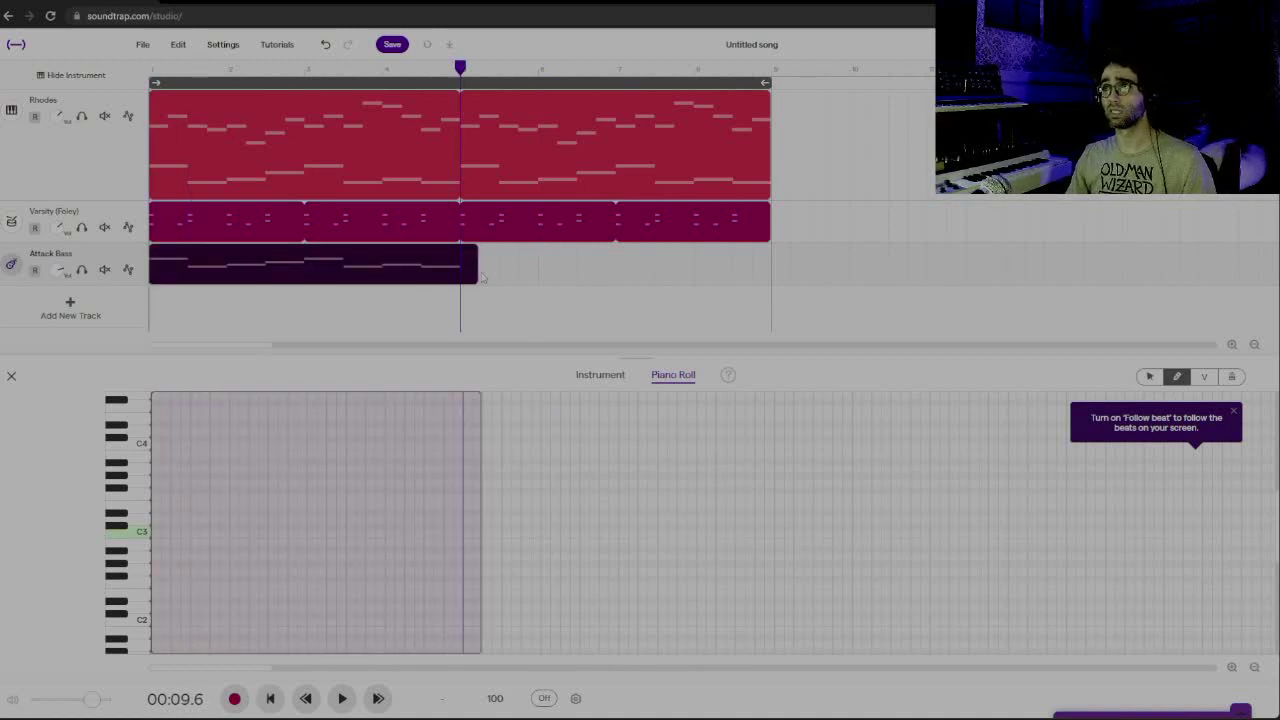
Trim the Attack Bass region to end at bar 5 and loop it to bar 9 while playing the song
drag(477, 276, 458, 286)
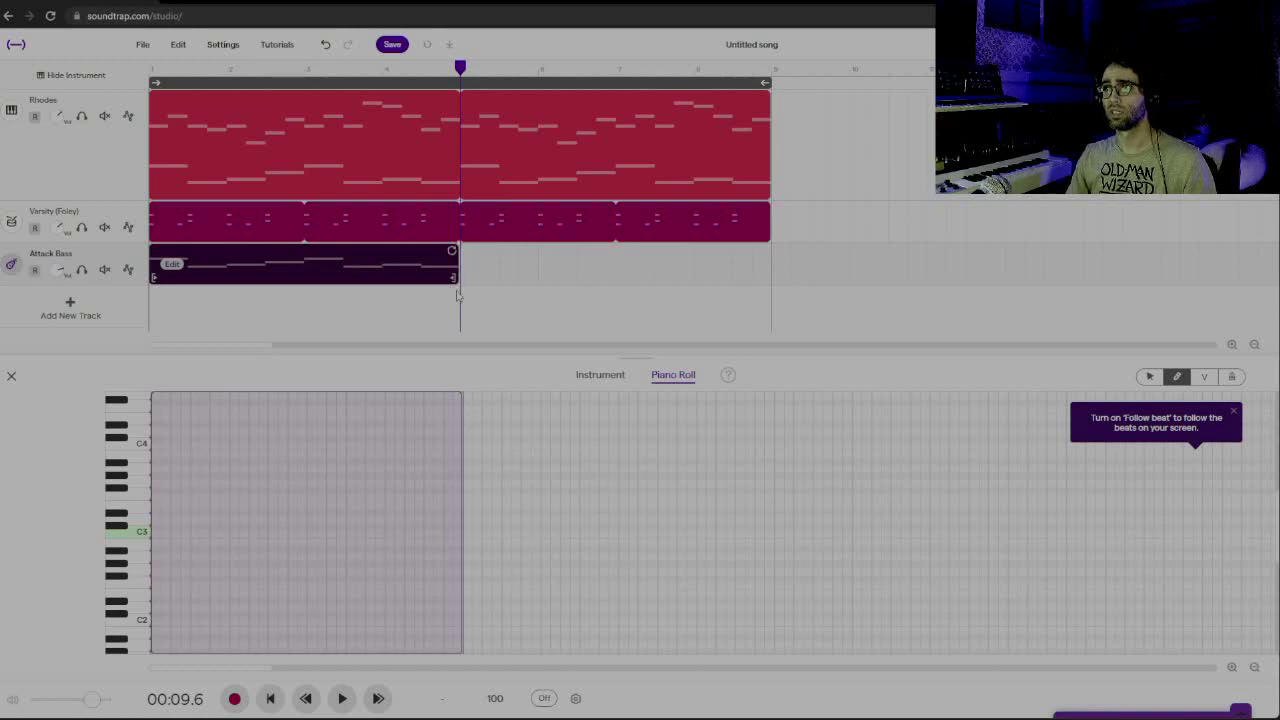
click(489, 276)
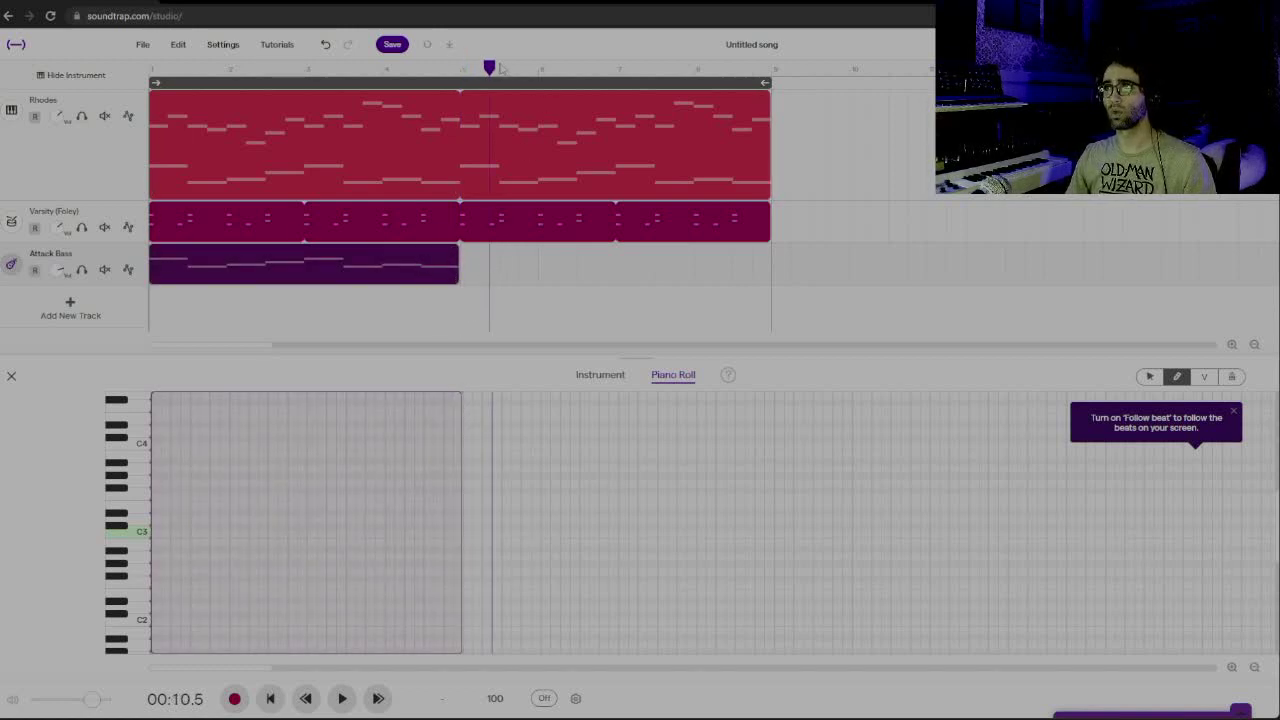
key(Return)
key(space)
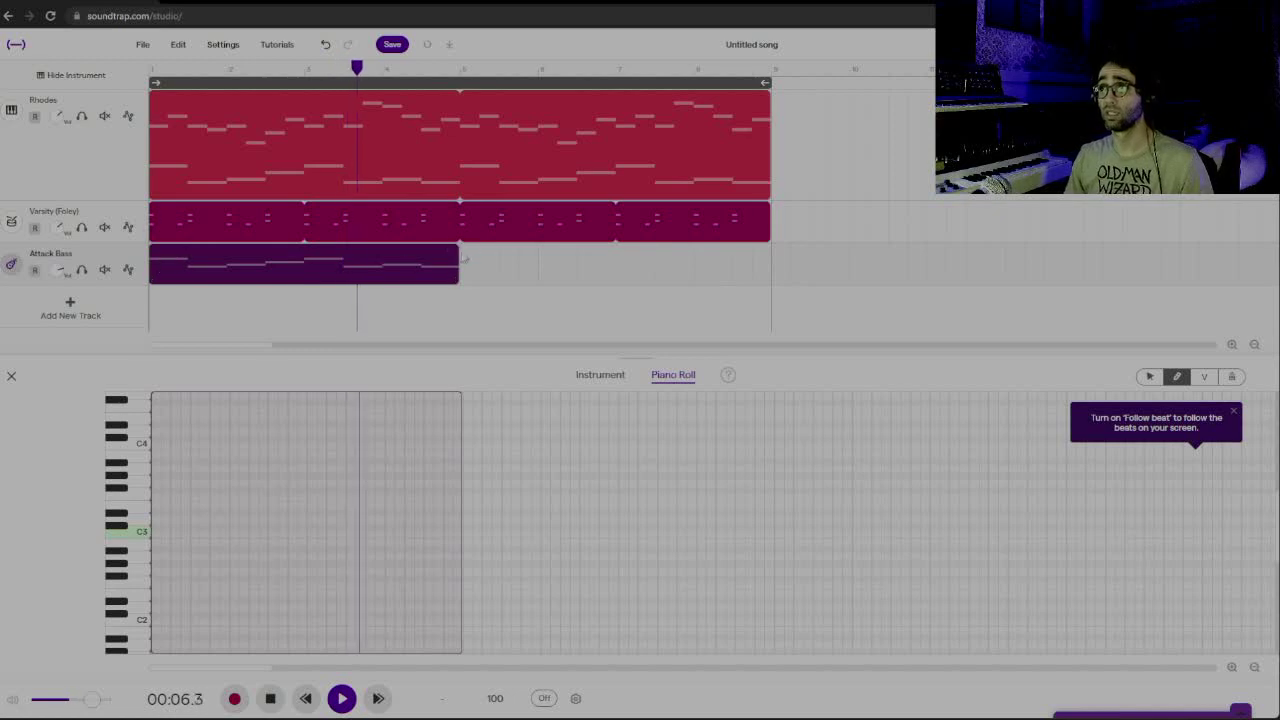
drag(463, 257, 765, 270)
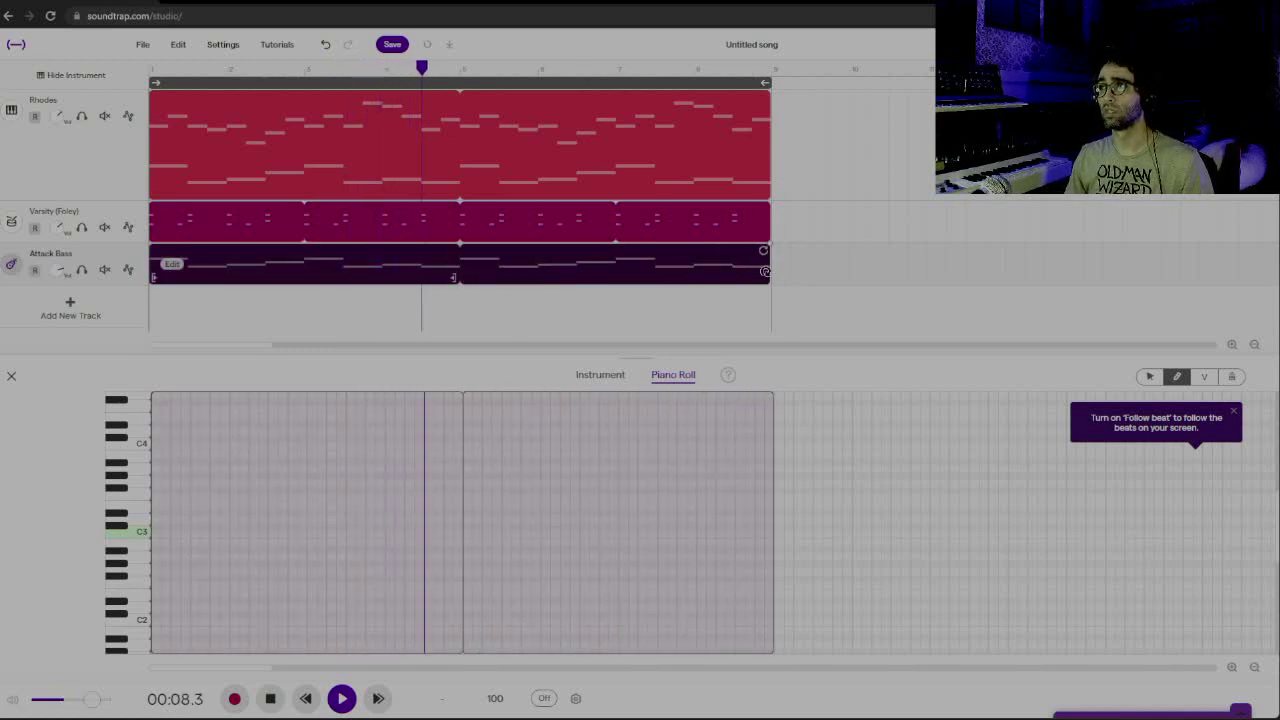
key(space)
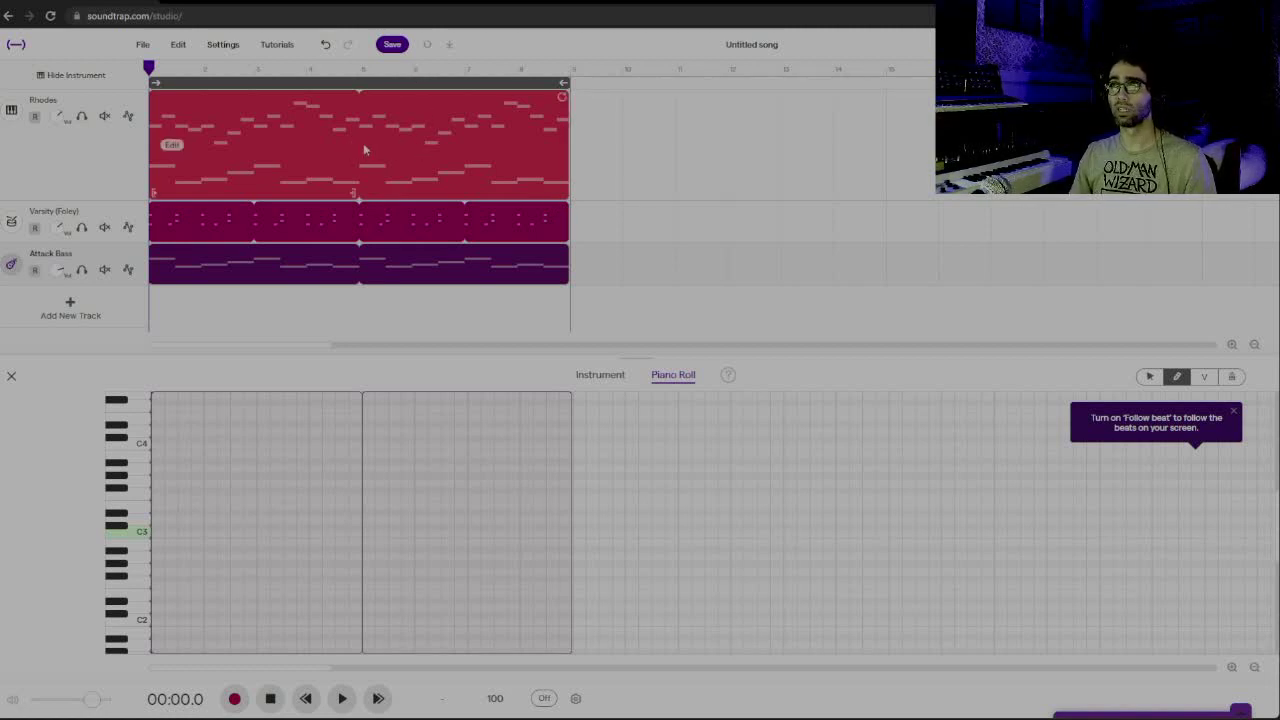
Select the regions on all three tracks and move them together to start at bar 5
drag(717, 108, 229, 277)
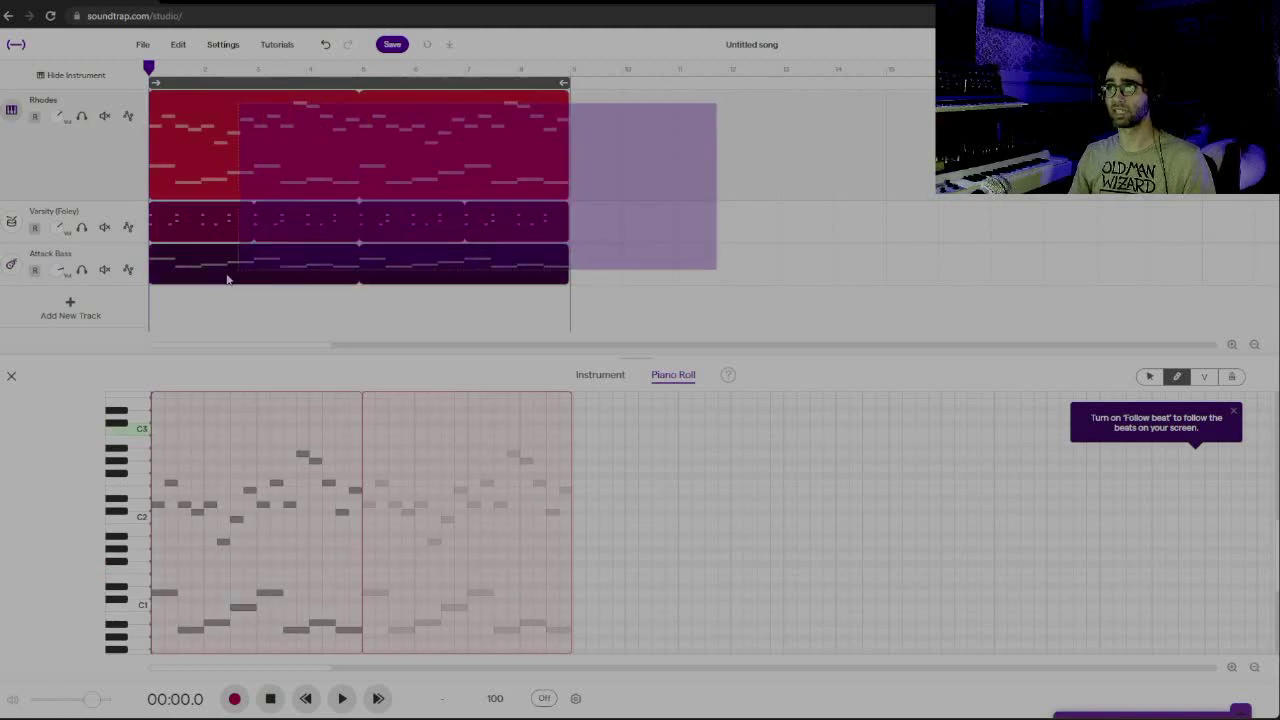
drag(249, 134, 316, 112)
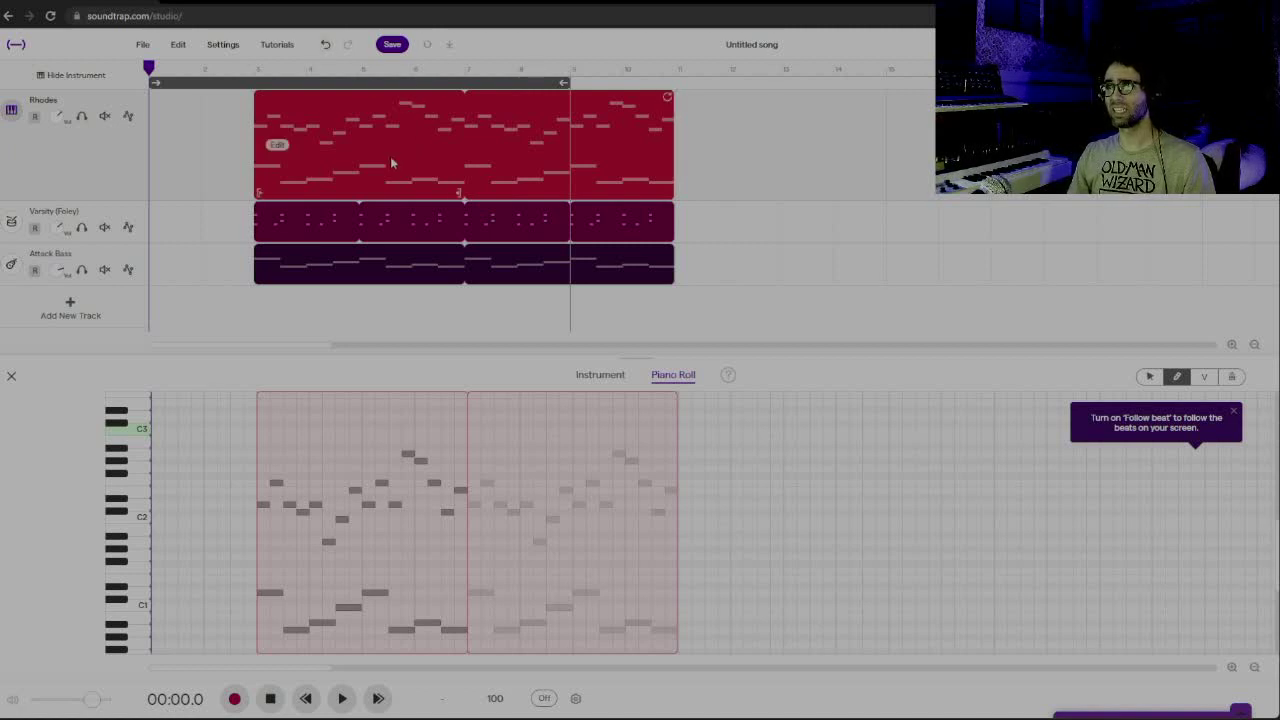
drag(382, 167, 492, 201)
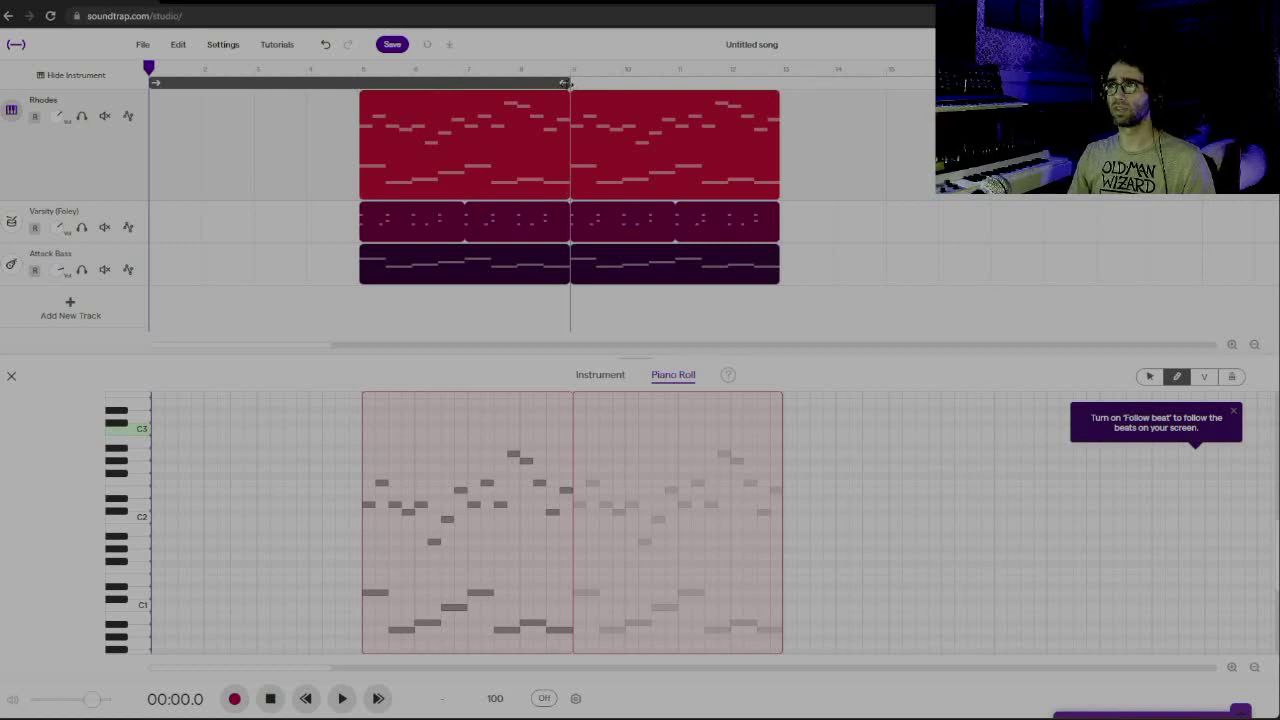
Turn off the playback loop over bars 1 to 9, deselect the regions and return the playhead to the start
click(525, 88)
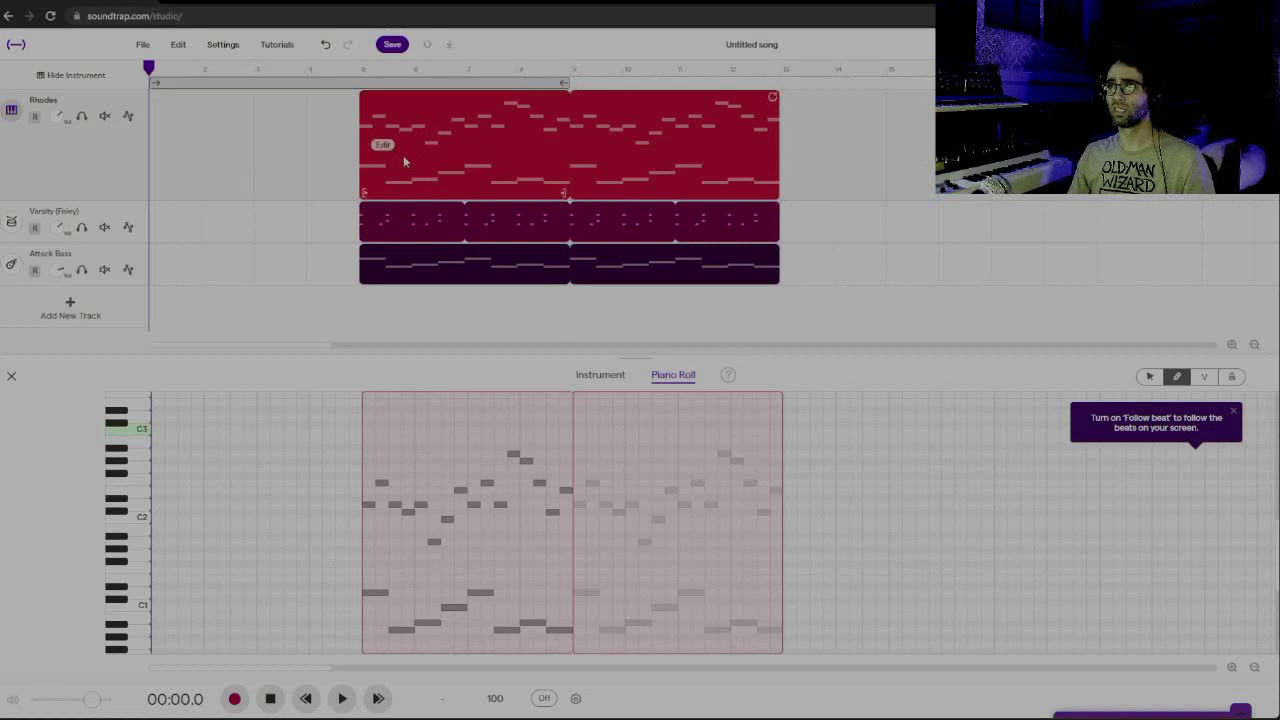
click(333, 84)
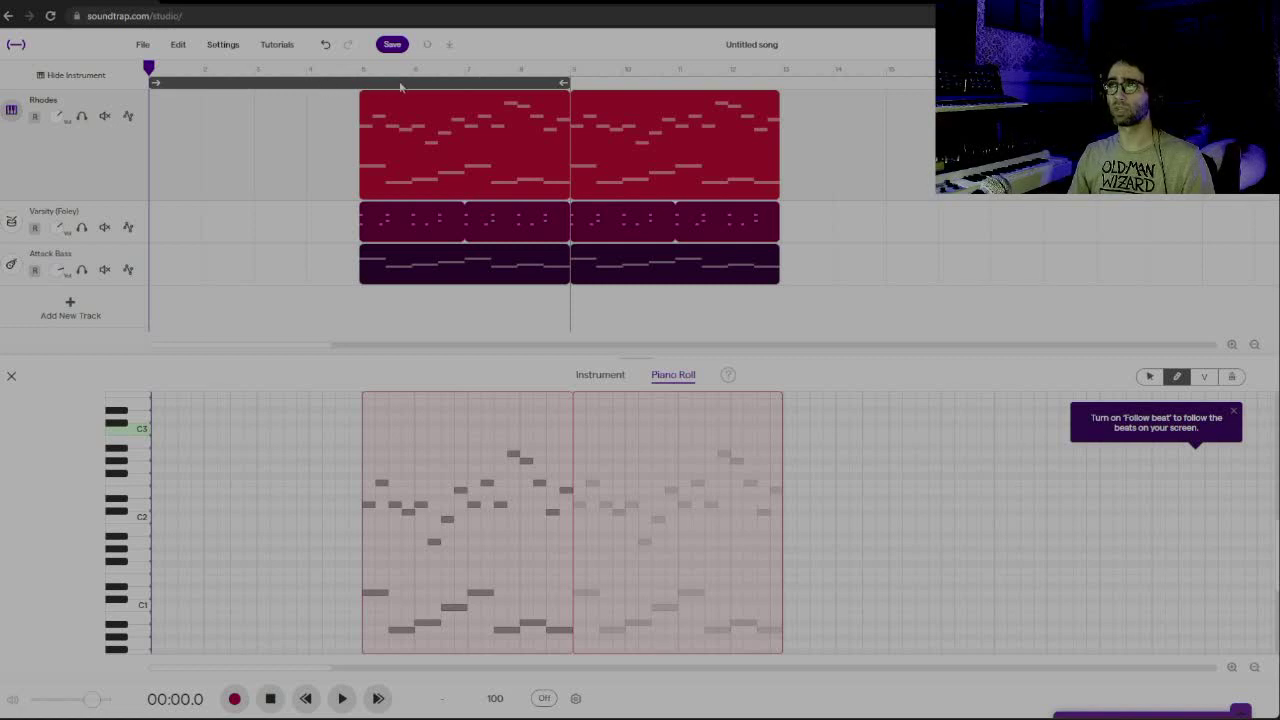
click(377, 88)
mouse_move(398, 108)
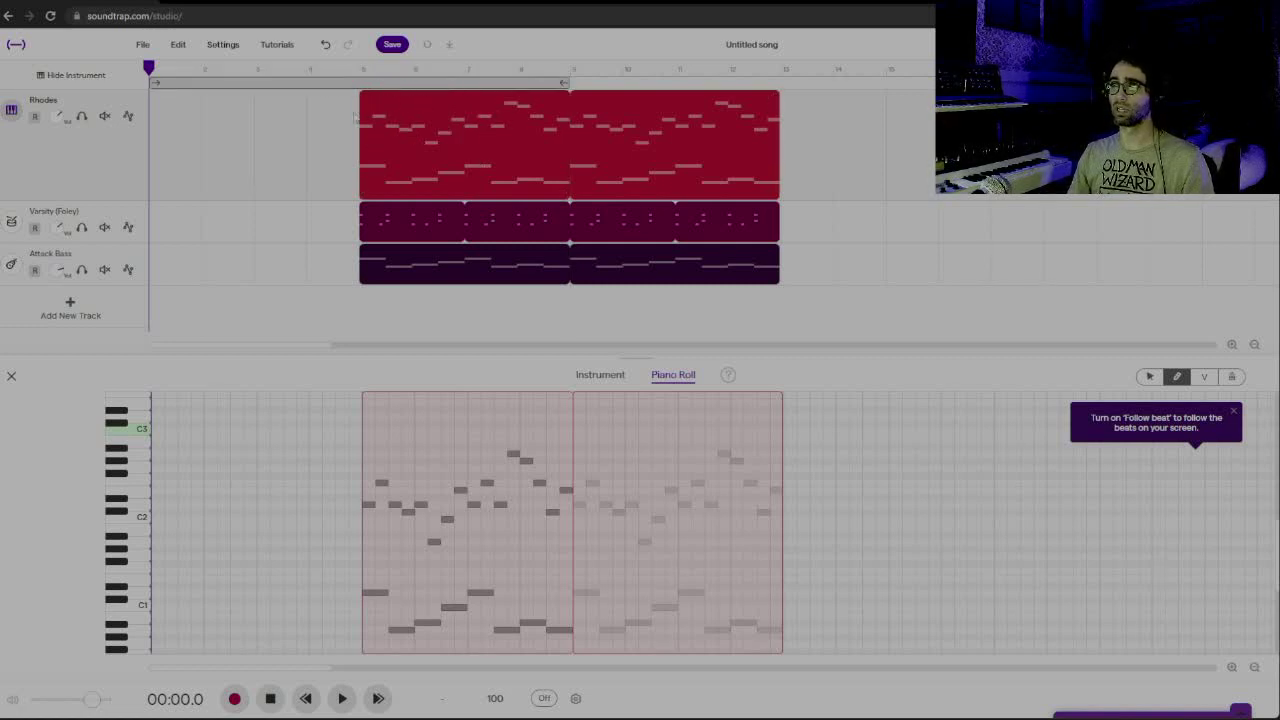
mouse_move(645, 204)
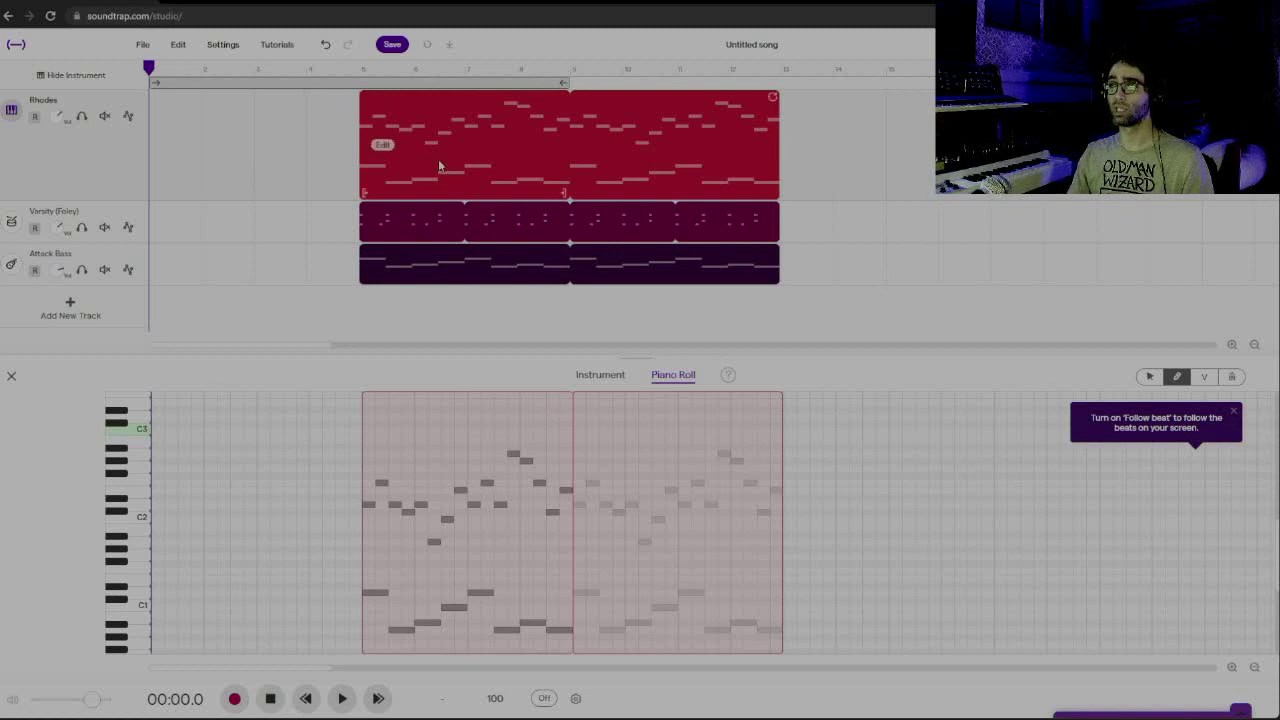
click(320, 141)
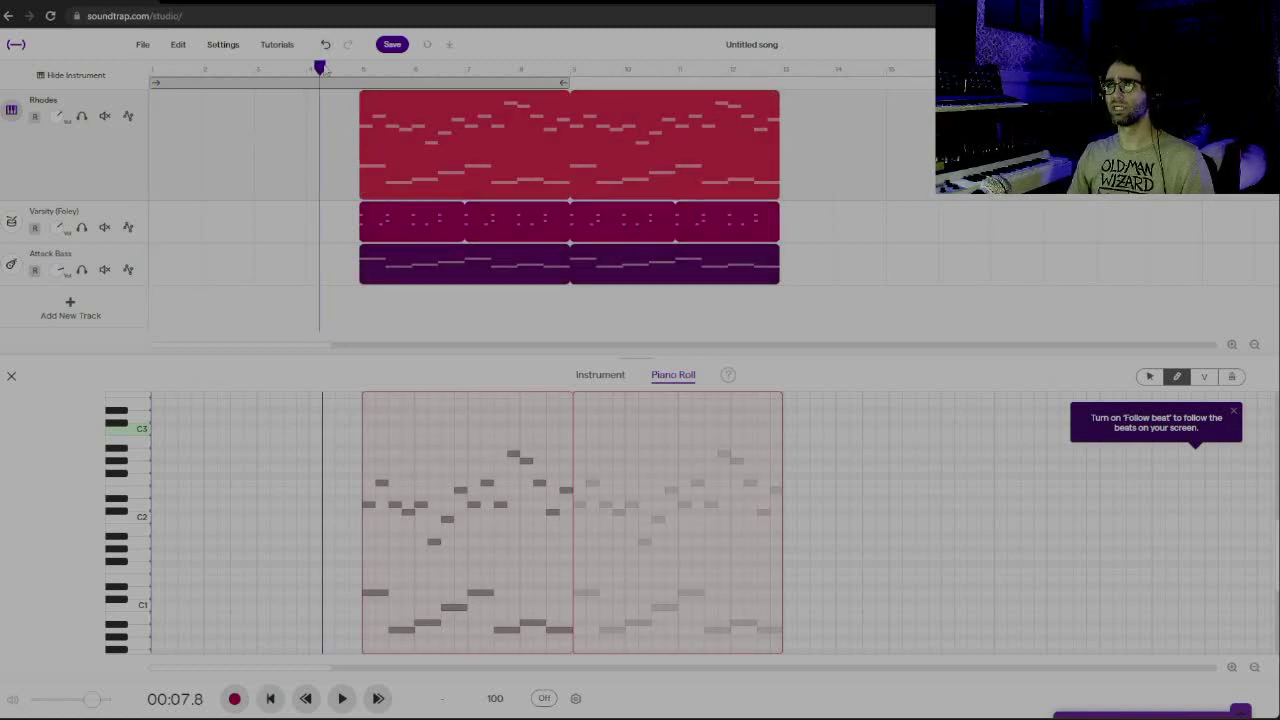
key(Return)
Move only the Rhodes region back to bar 1 and extend its loop to bar 13, playing the arrangement to check it
click(413, 122)
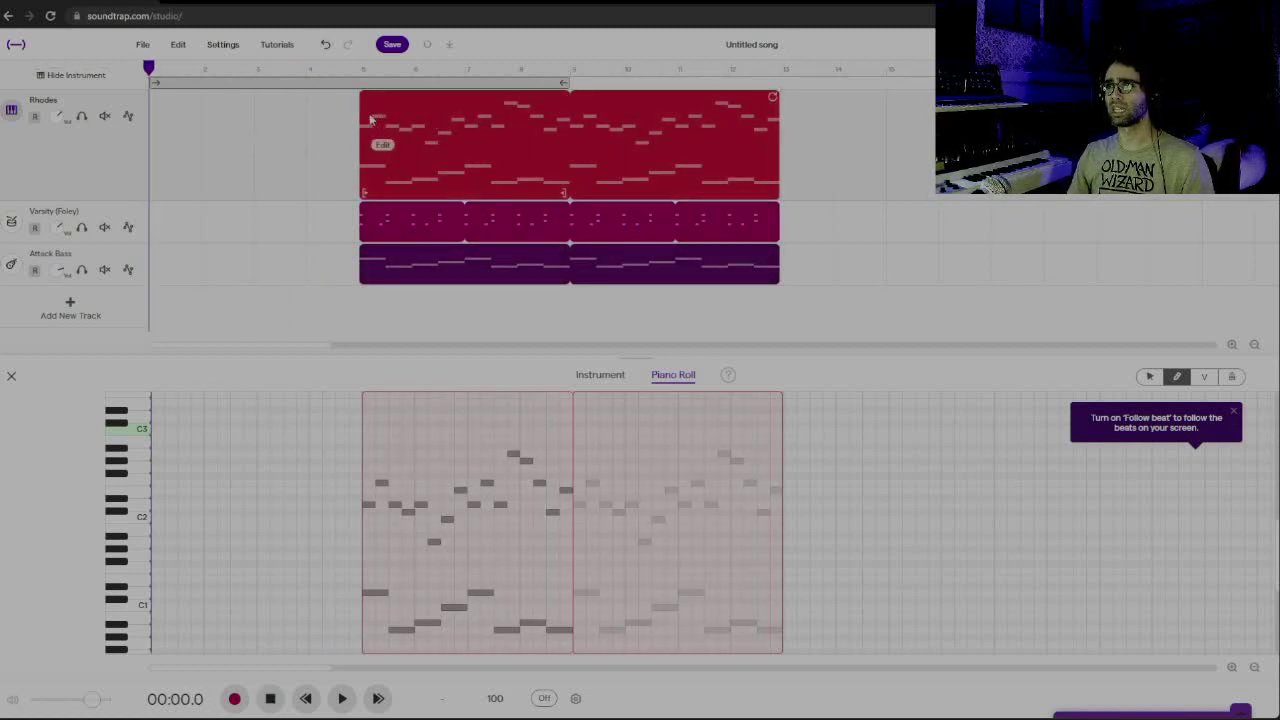
drag(676, 137, 468, 136)
drag(563, 95, 775, 94)
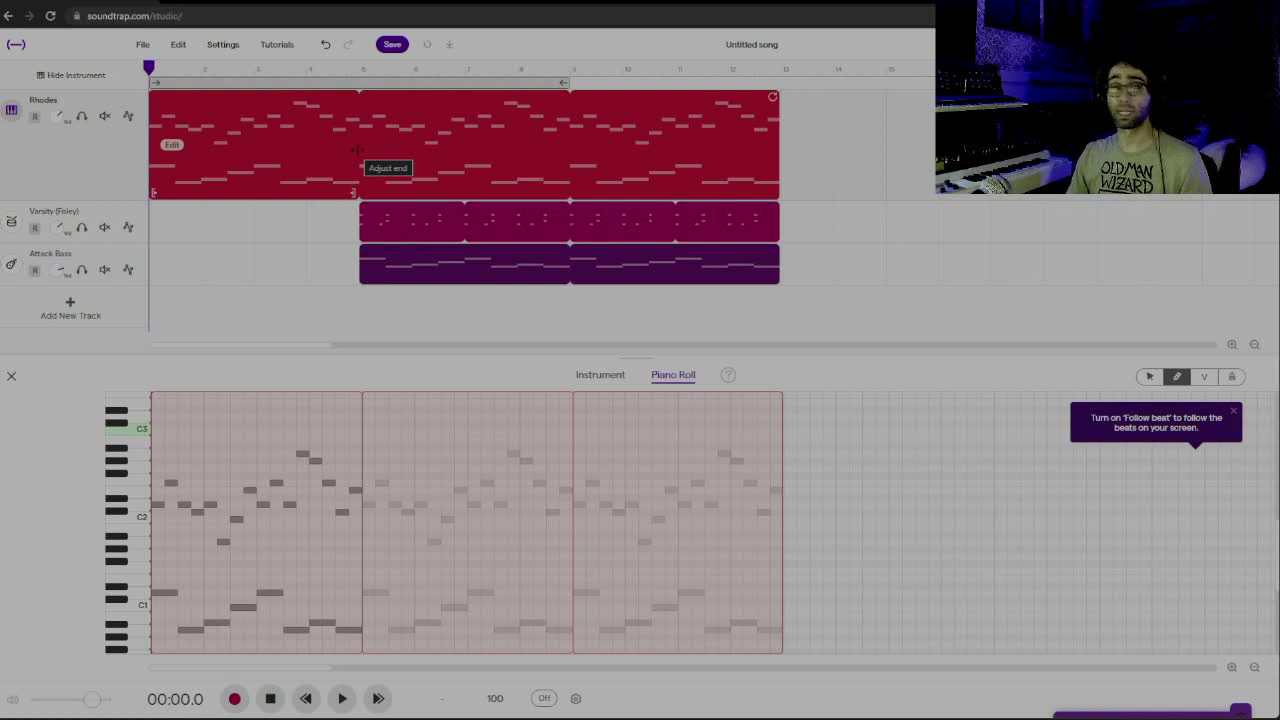
key(space)
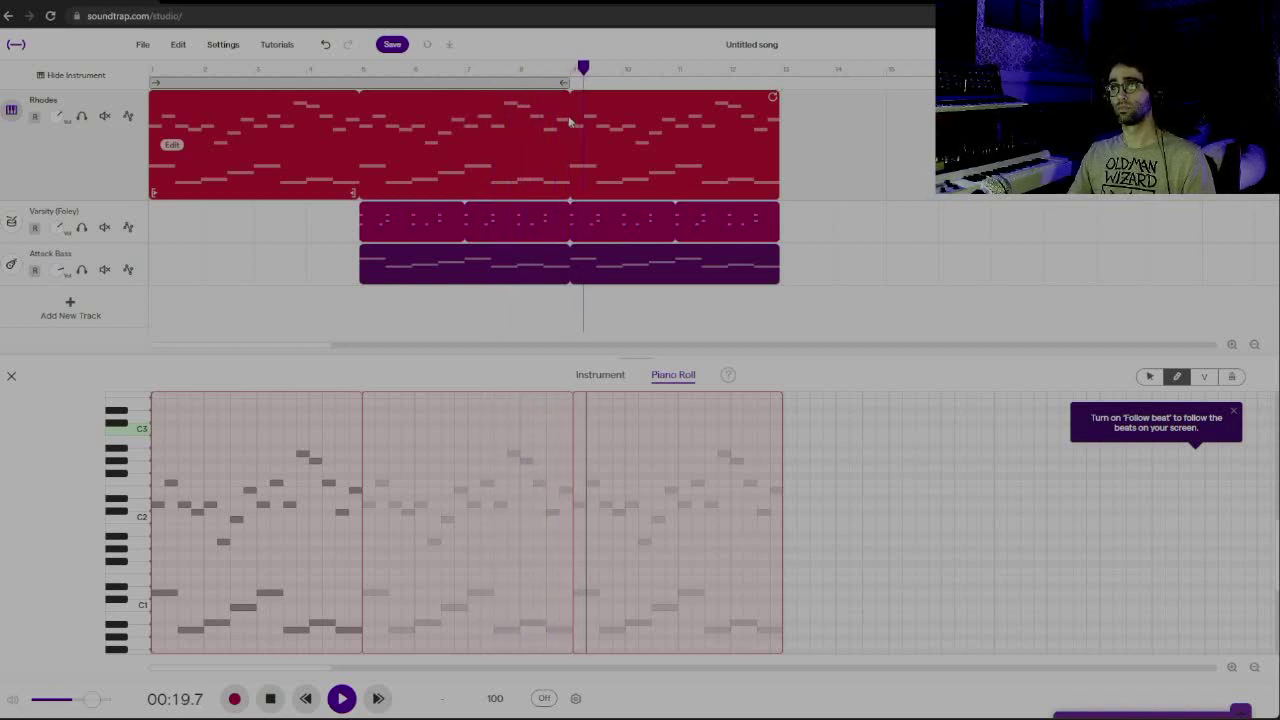
key(space)
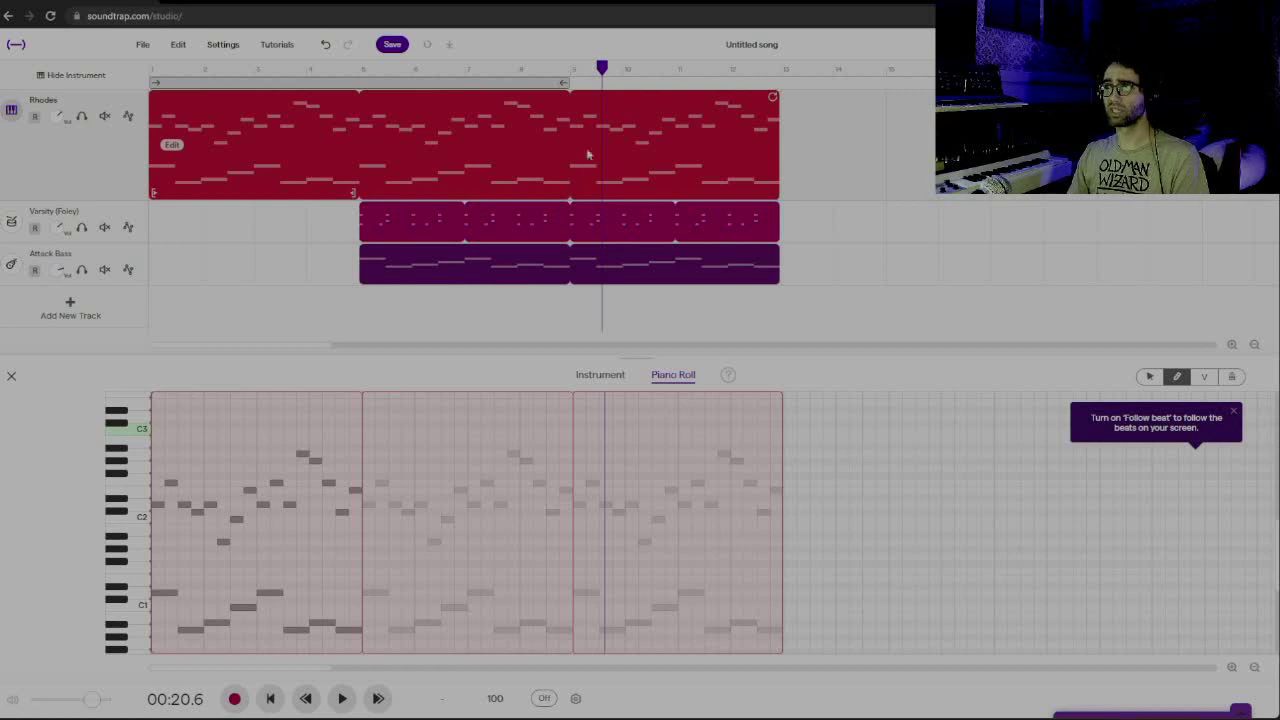
Add a new Strings track with the String Section preset and audition a few notes on its keyboard
click(33, 316)
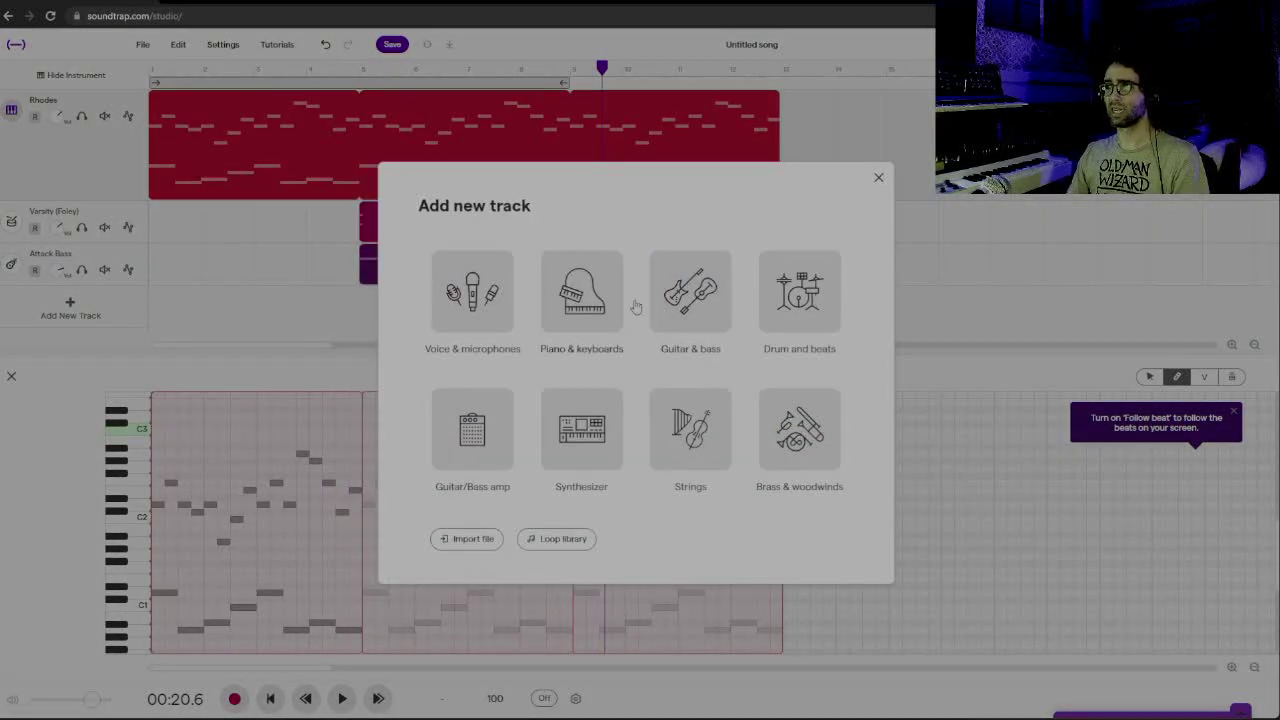
click(690, 428)
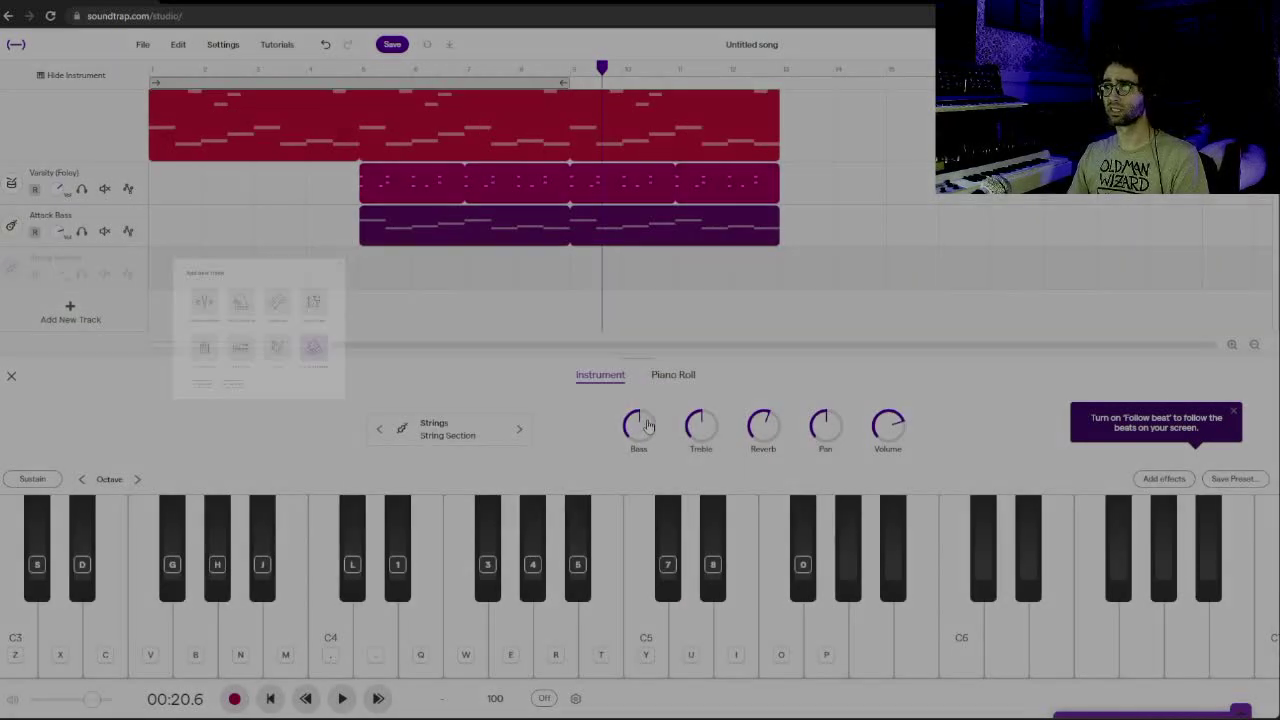
click(600, 620)
click(664, 615)
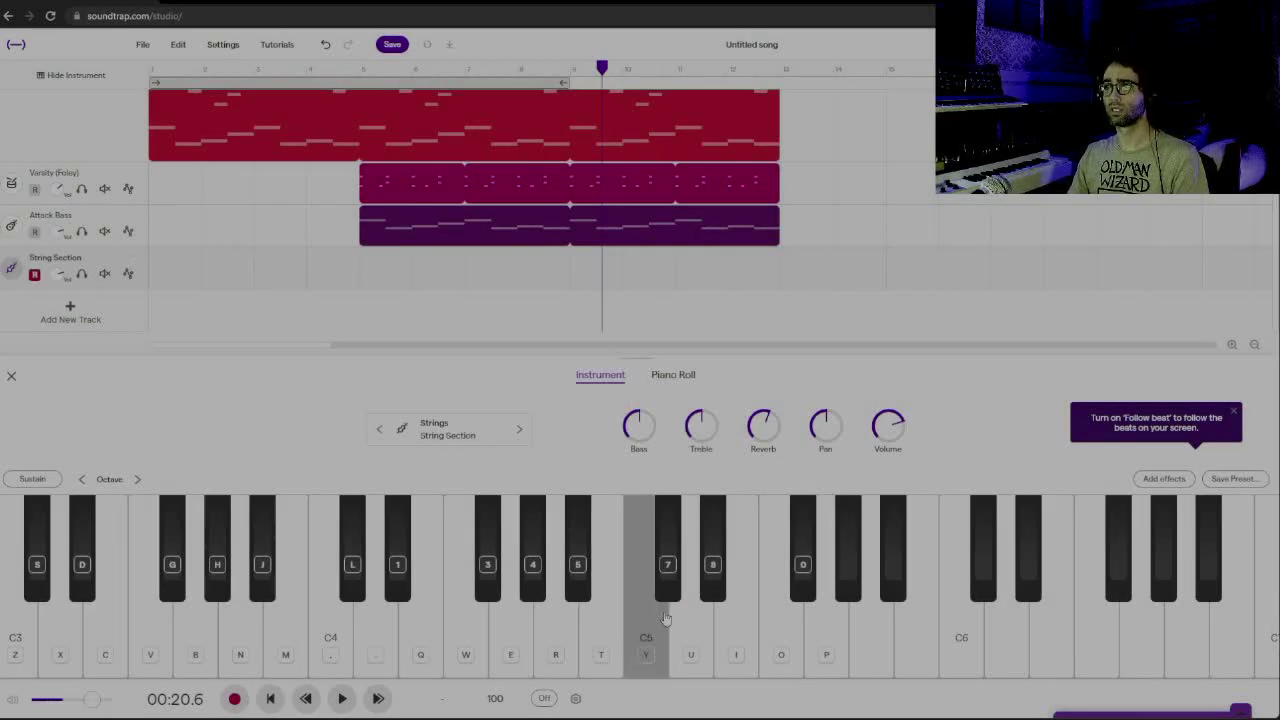
click(486, 620)
click(501, 622)
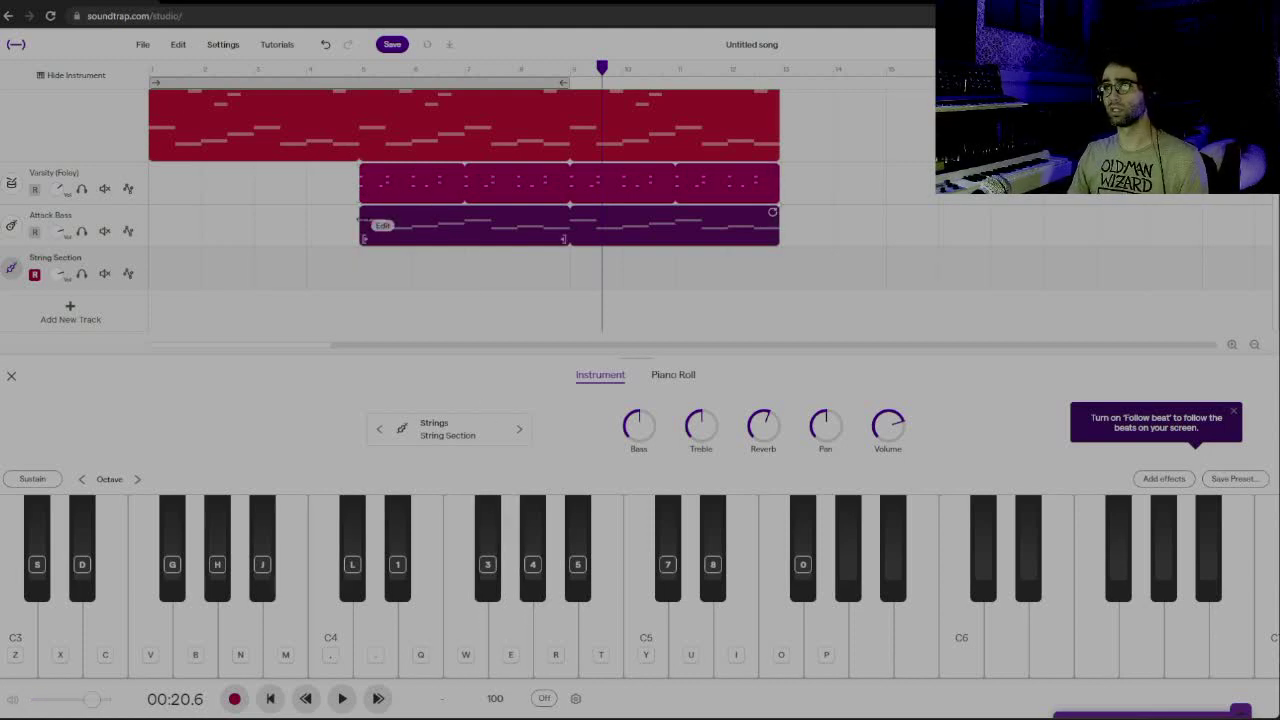
Create a region at bar 9 on the String Section track, draw a half-bar G3 note at its start and play it back
click(596, 268)
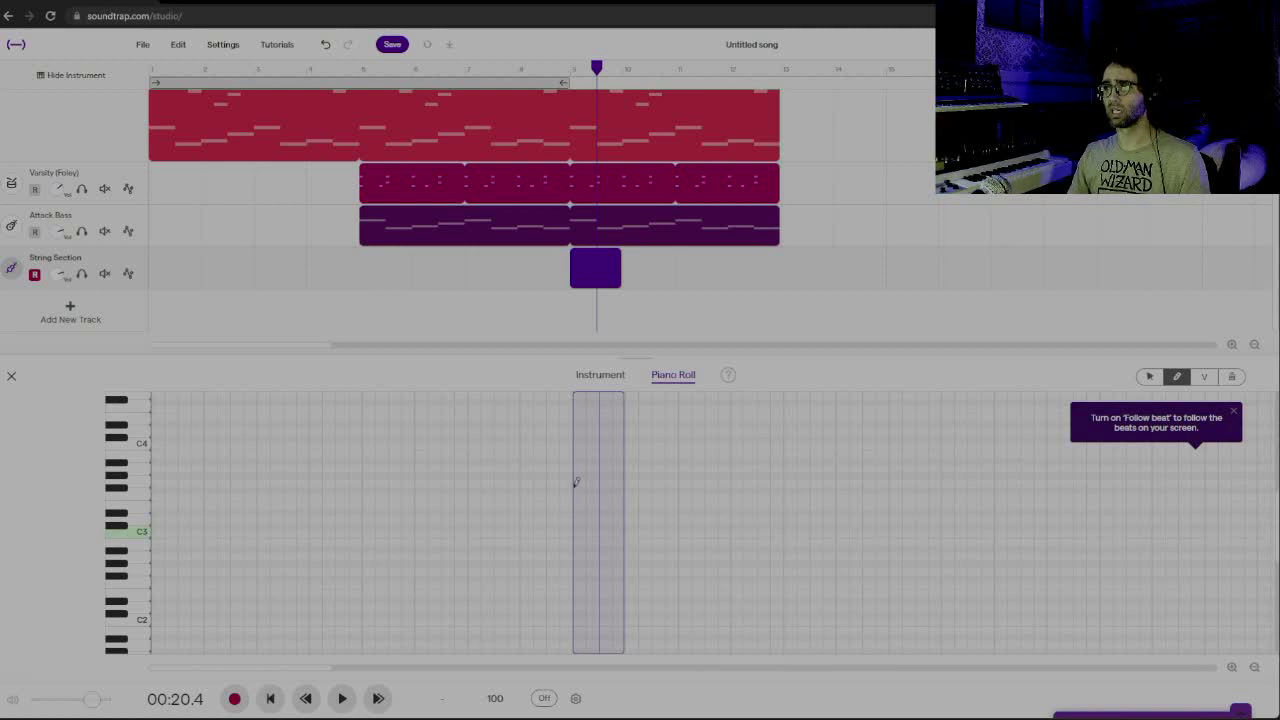
mouse_move(574, 484)
mouse_down()
mouse_move(608, 485)
mouse_move(577, 484)
mouse_up()
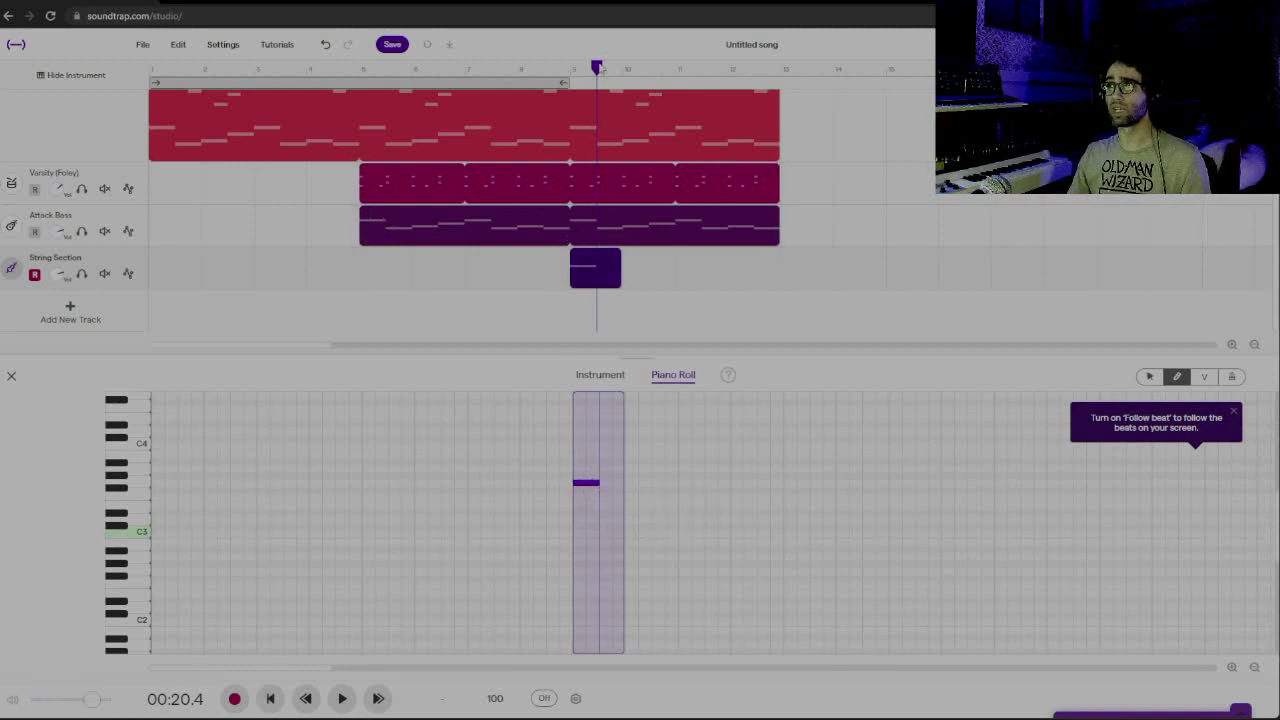
drag(597, 67, 517, 67)
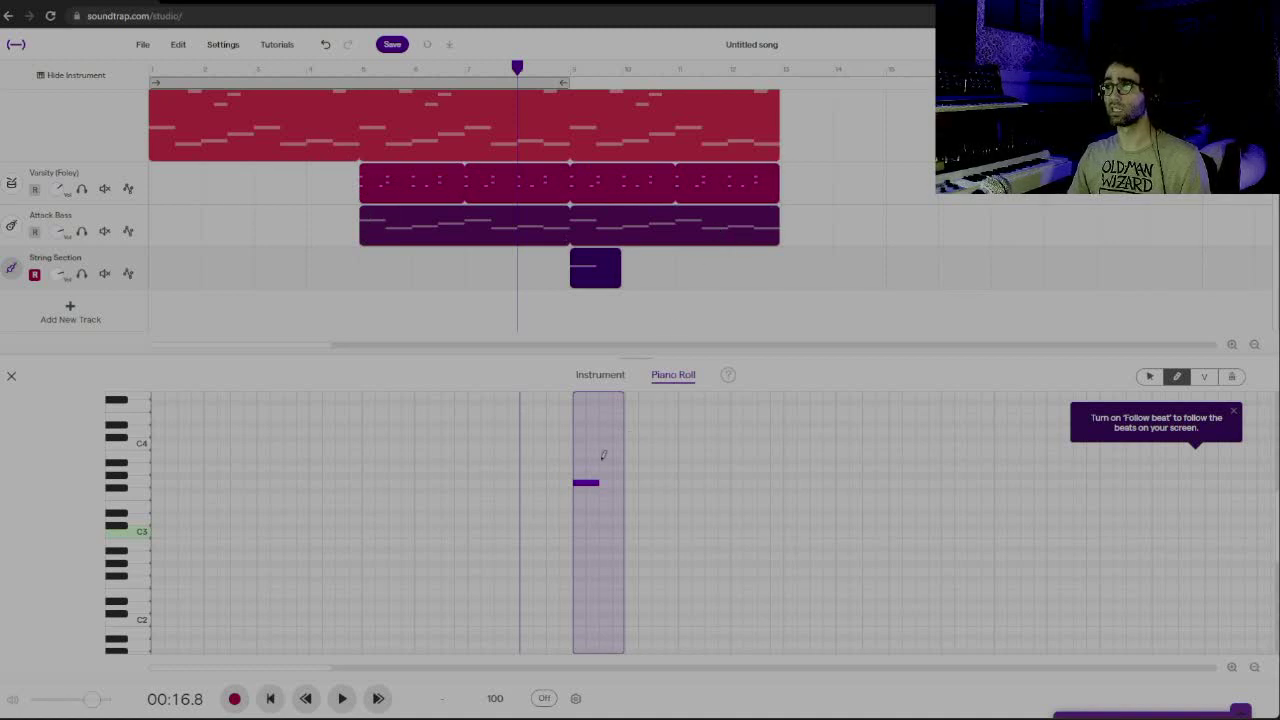
key(space)
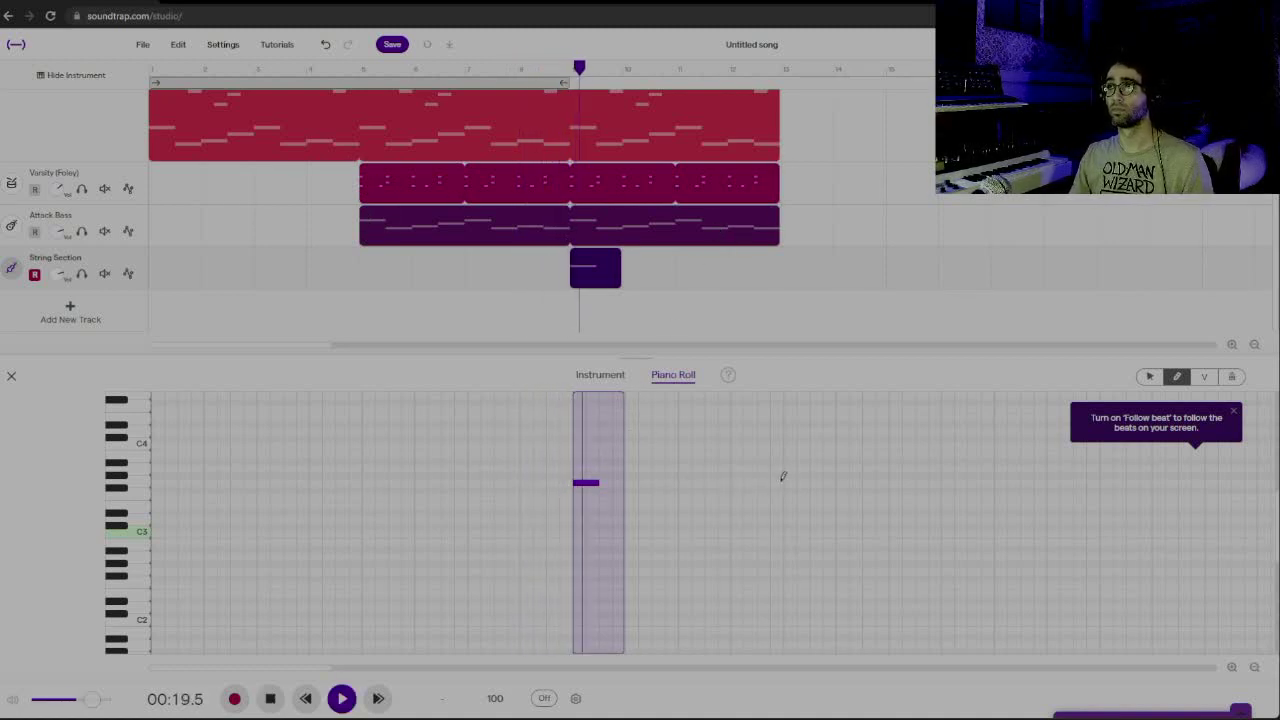
key(space)
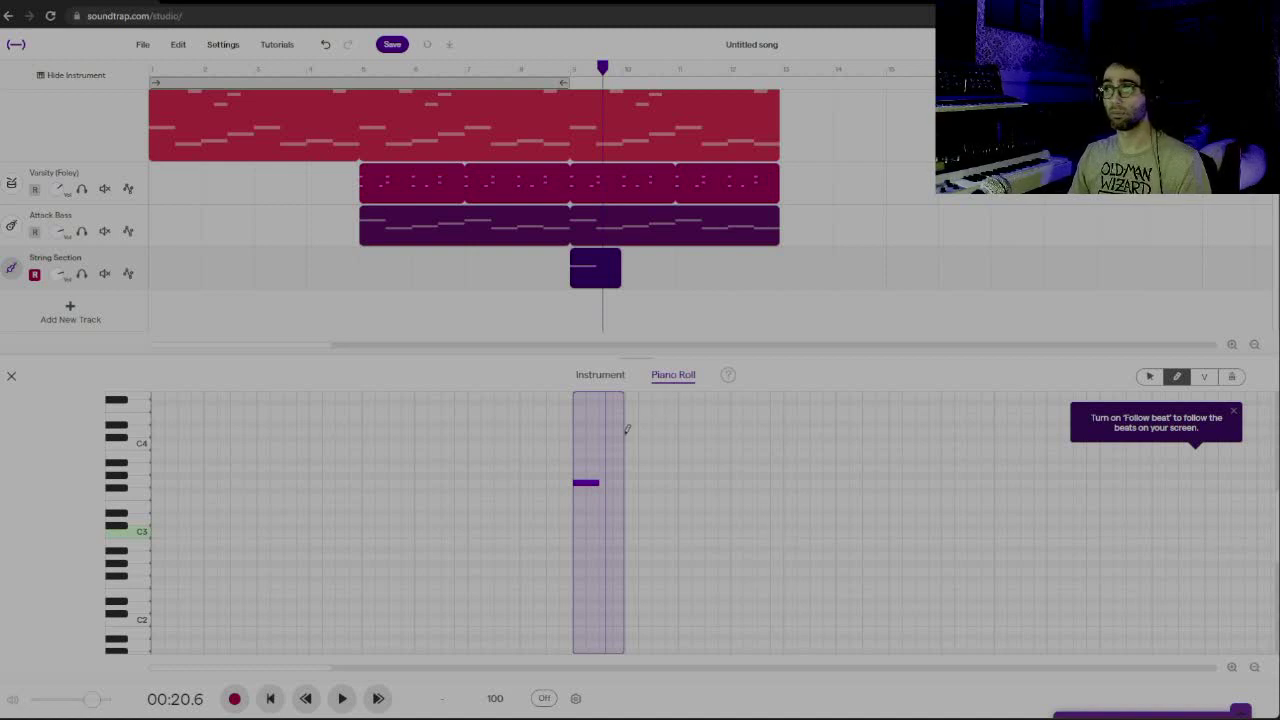
Extend the String Section region to bar 13 and lengthen its G3 note to about one and a half bars
drag(620, 282, 779, 282)
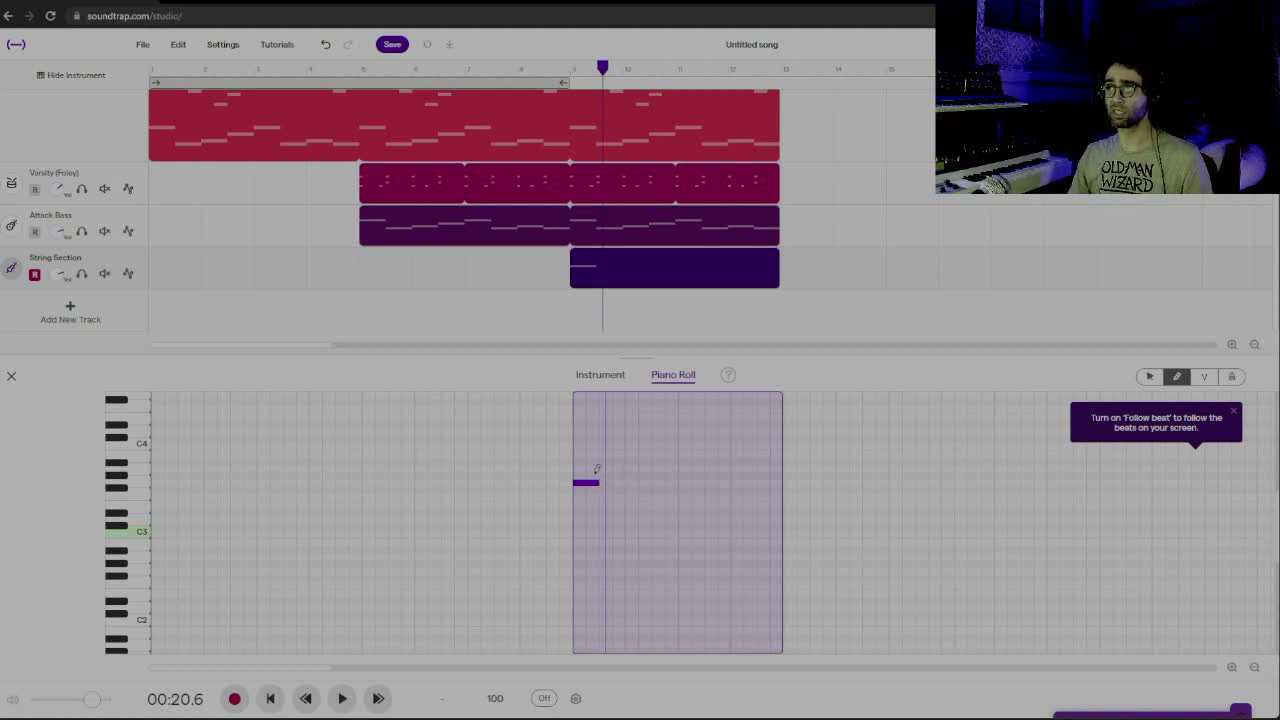
drag(602, 483, 650, 483)
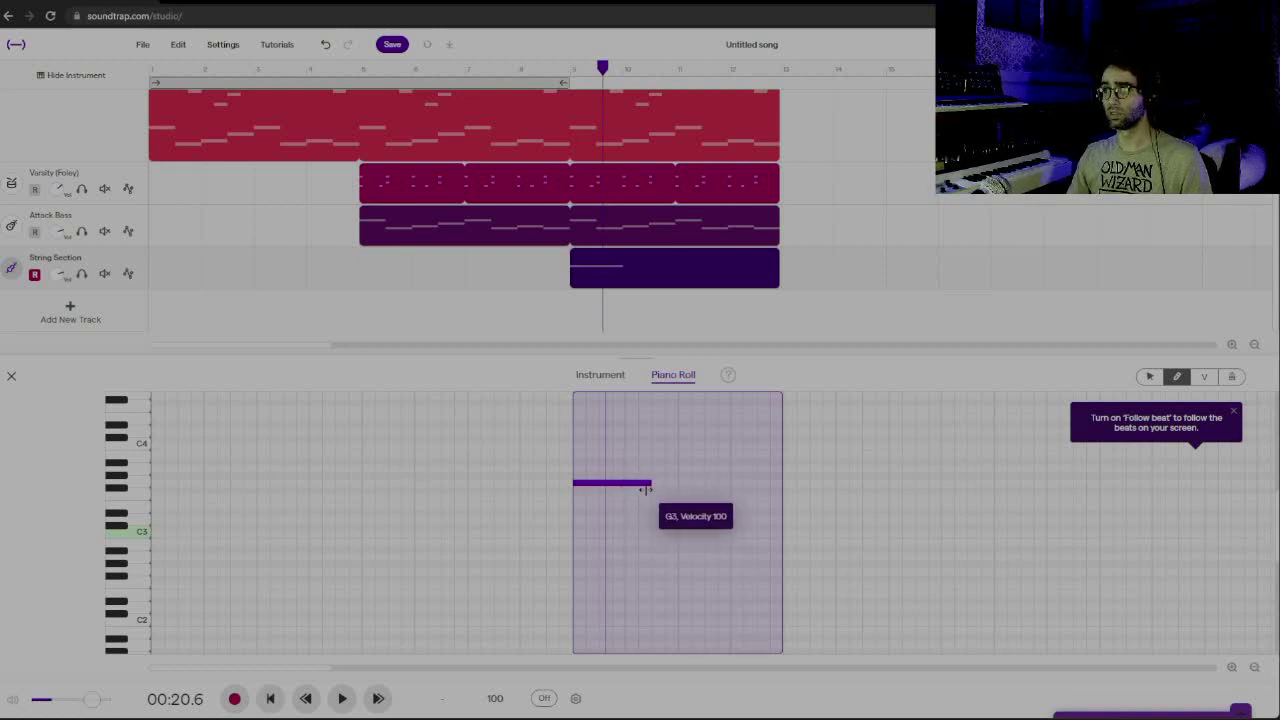
Play back the String Section region, shorten its G3 note to one bar and add a one-bar A3 note at bar 10
click(551, 263)
key(space)
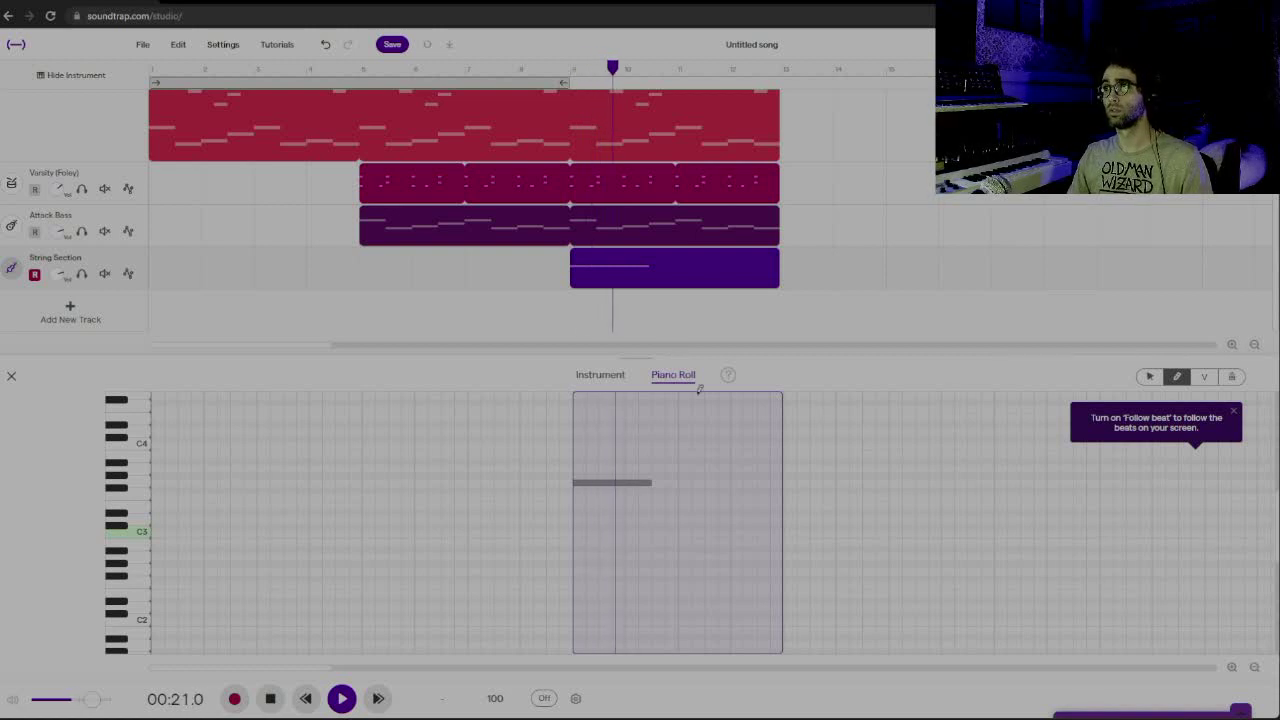
key(space)
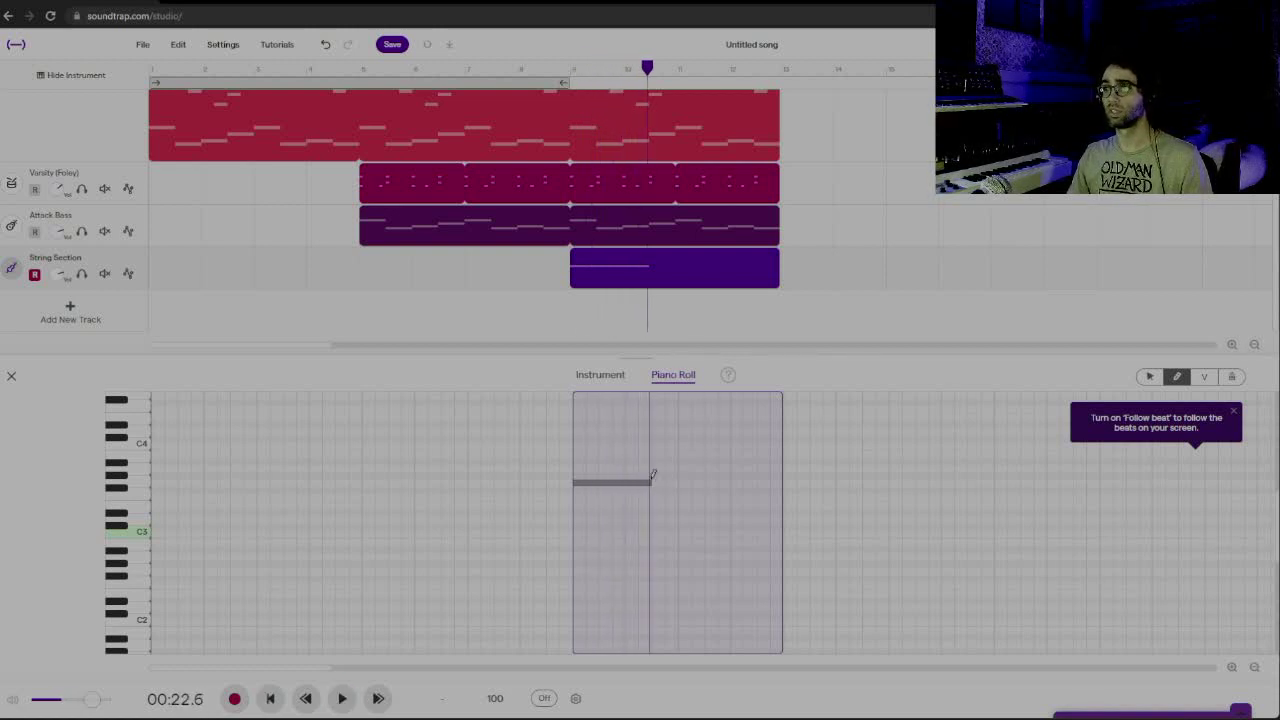
drag(649, 484, 624, 484)
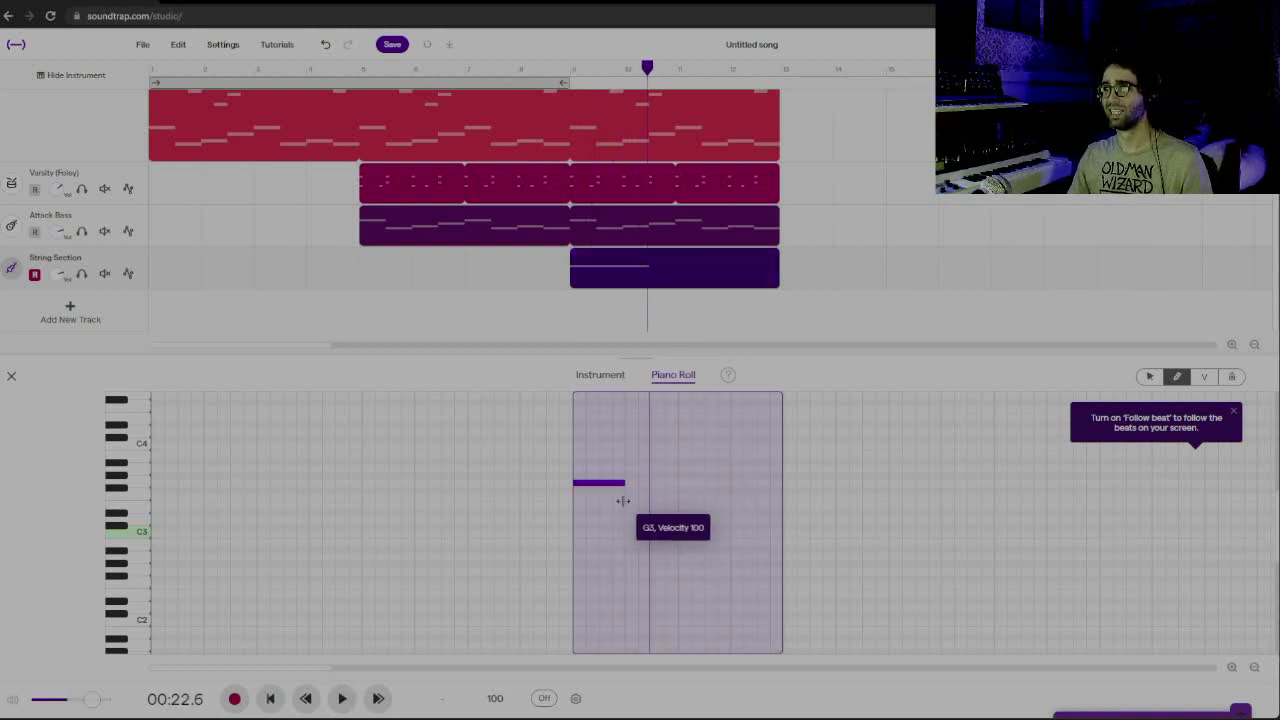
click(631, 474)
click(548, 461)
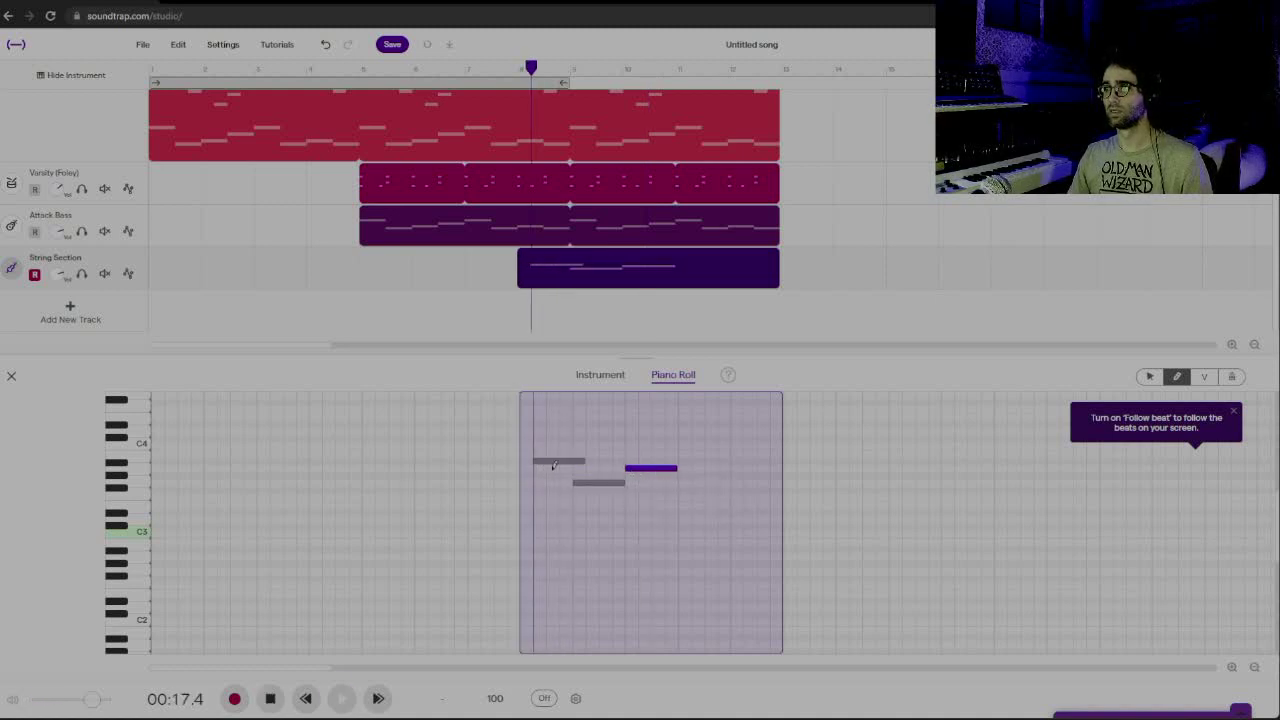
key(space)
key(space)
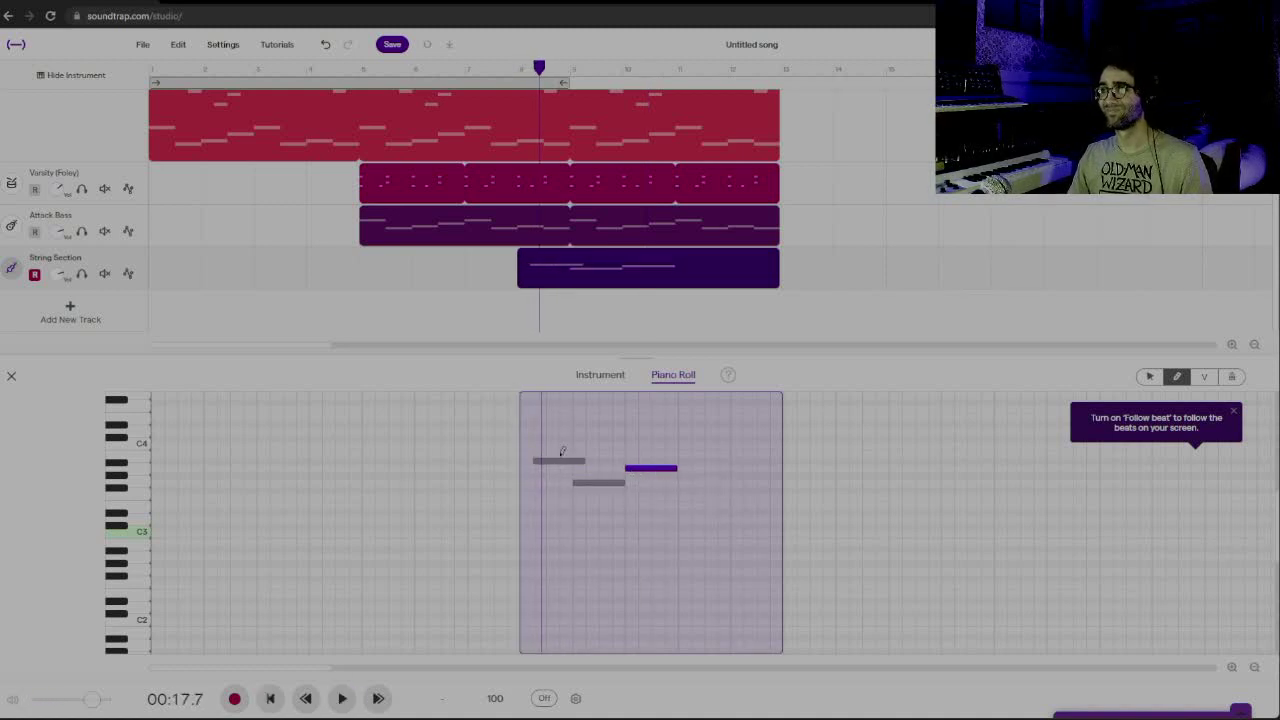
drag(565, 465, 565, 457)
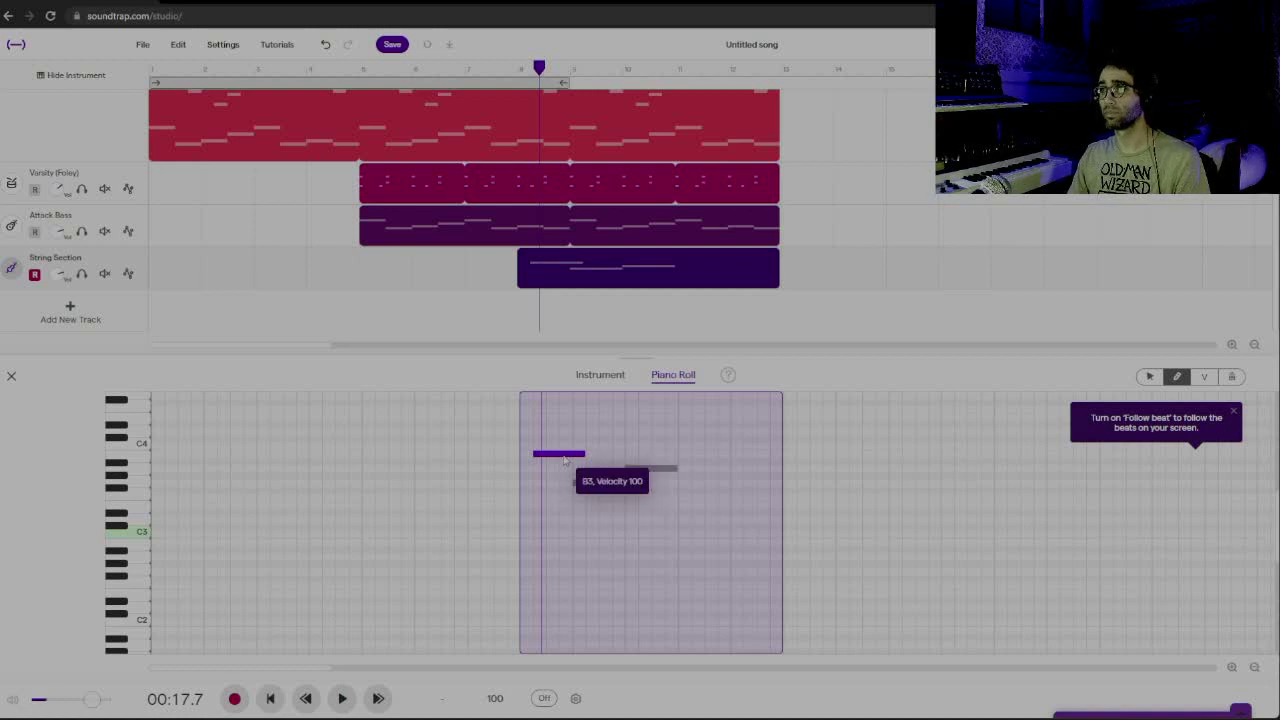
key(Delete)
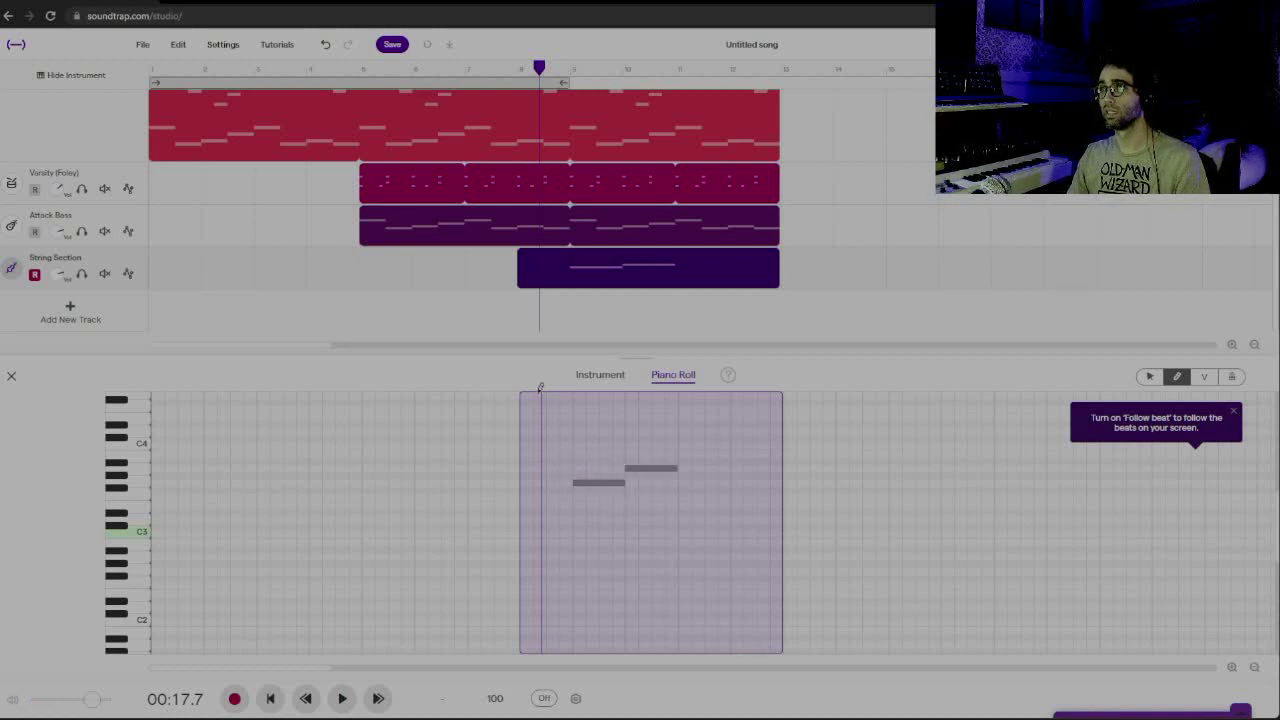
drag(522, 281, 571, 281)
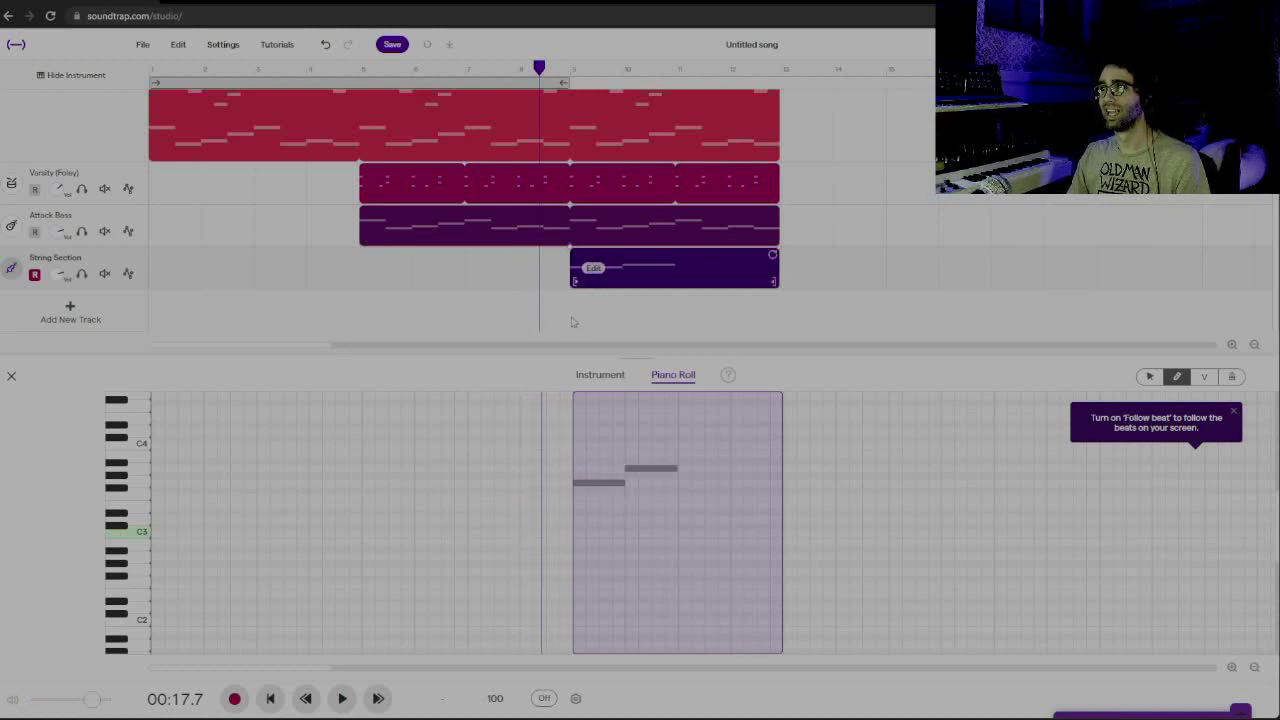
Continue the String Section line with half-bar notes G3, F3, E3 and C#3 from bar 11 to bar 13, and play it back
click(521, 284)
key(space)
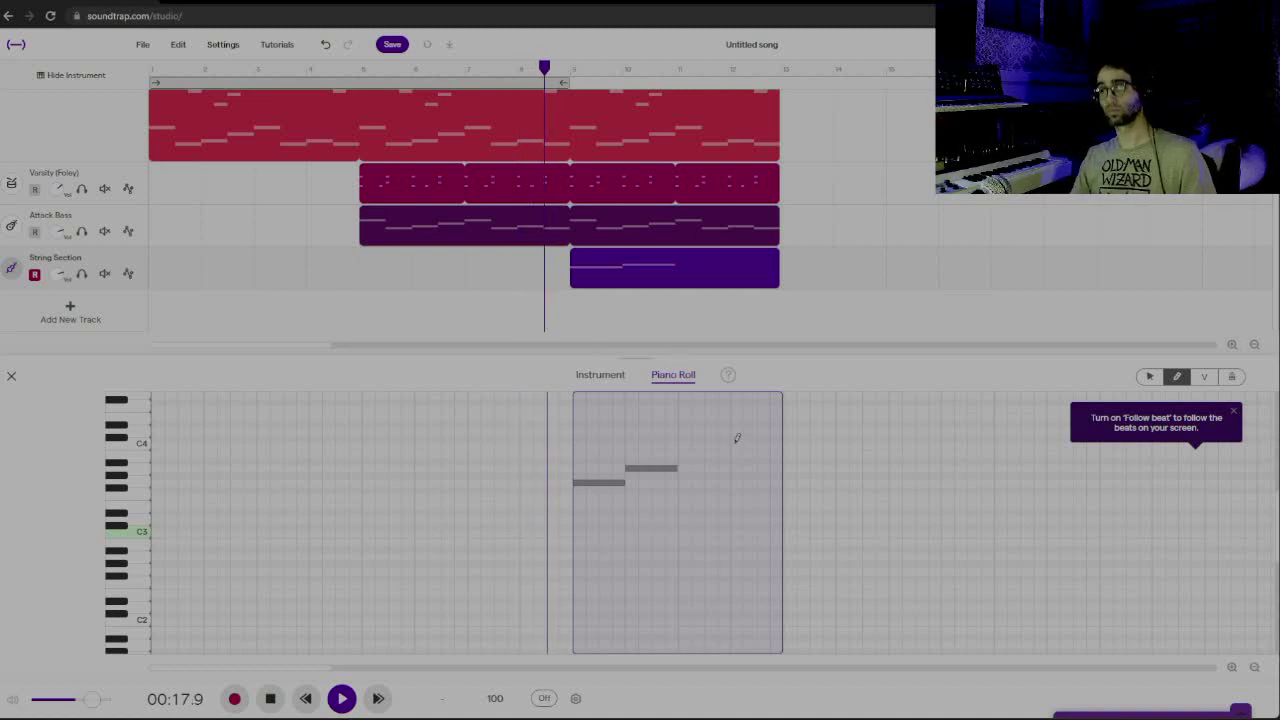
mouse_move(745, 281)
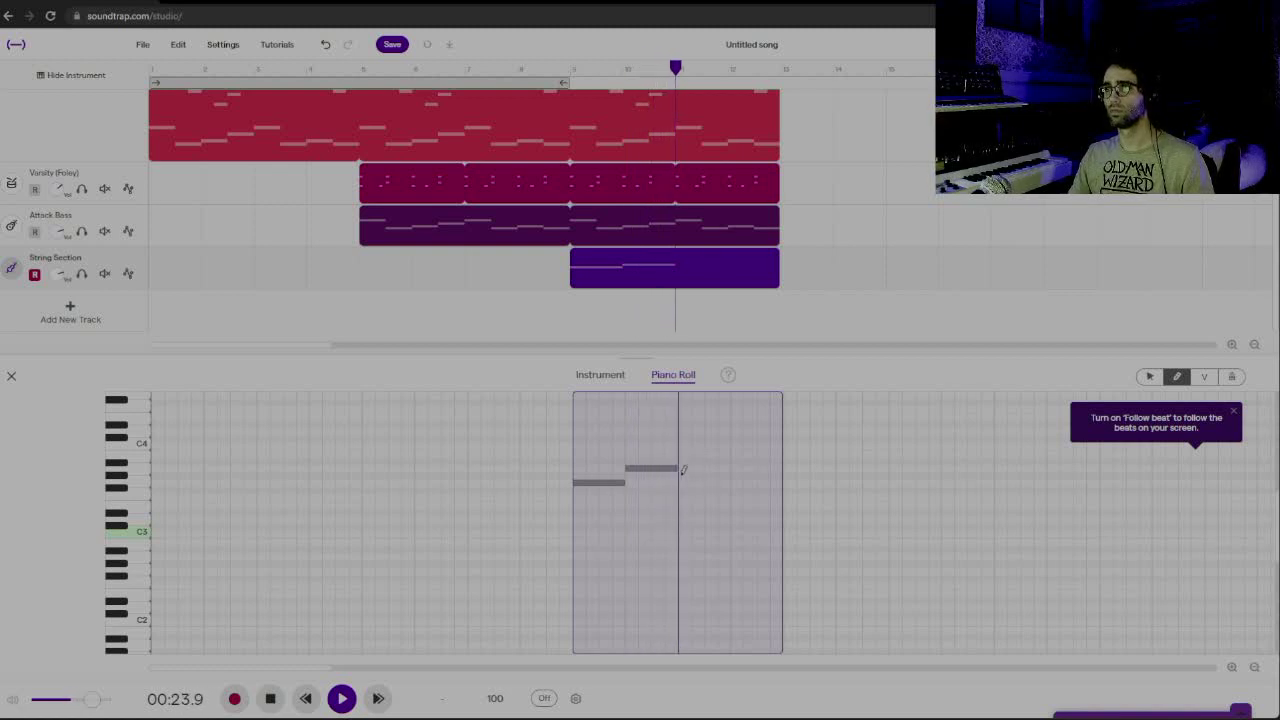
key(space)
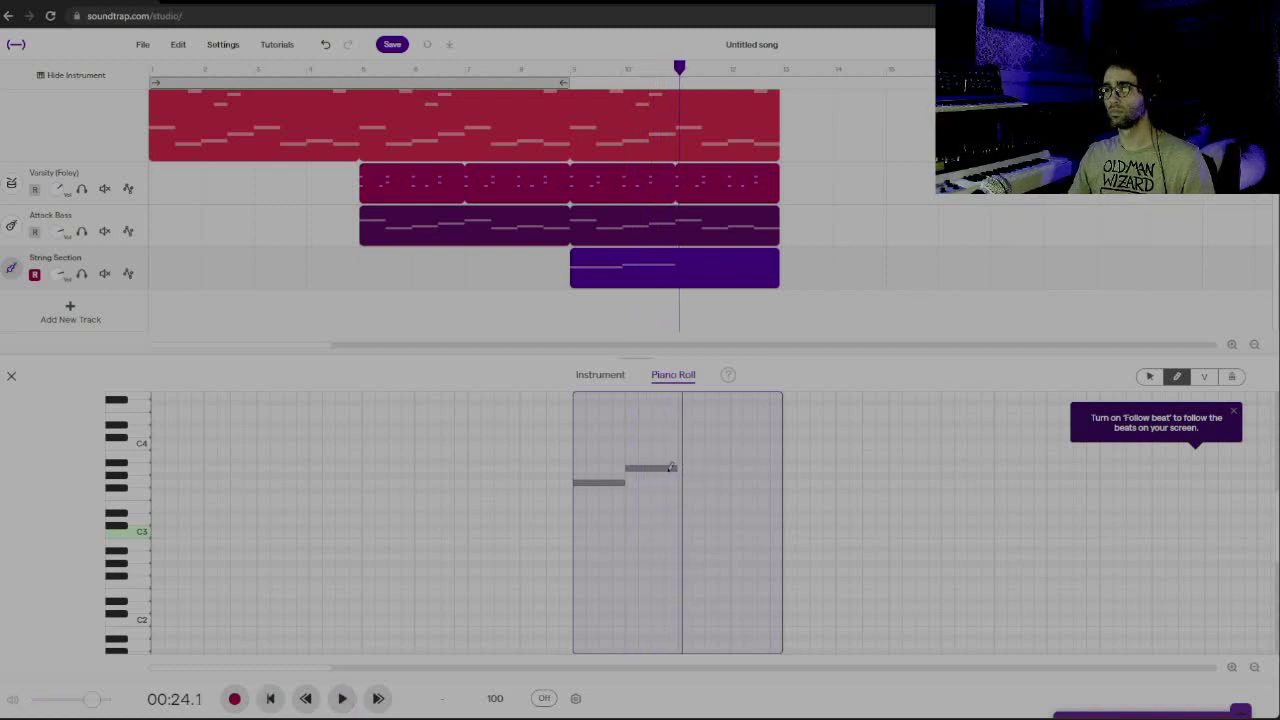
click(685, 479)
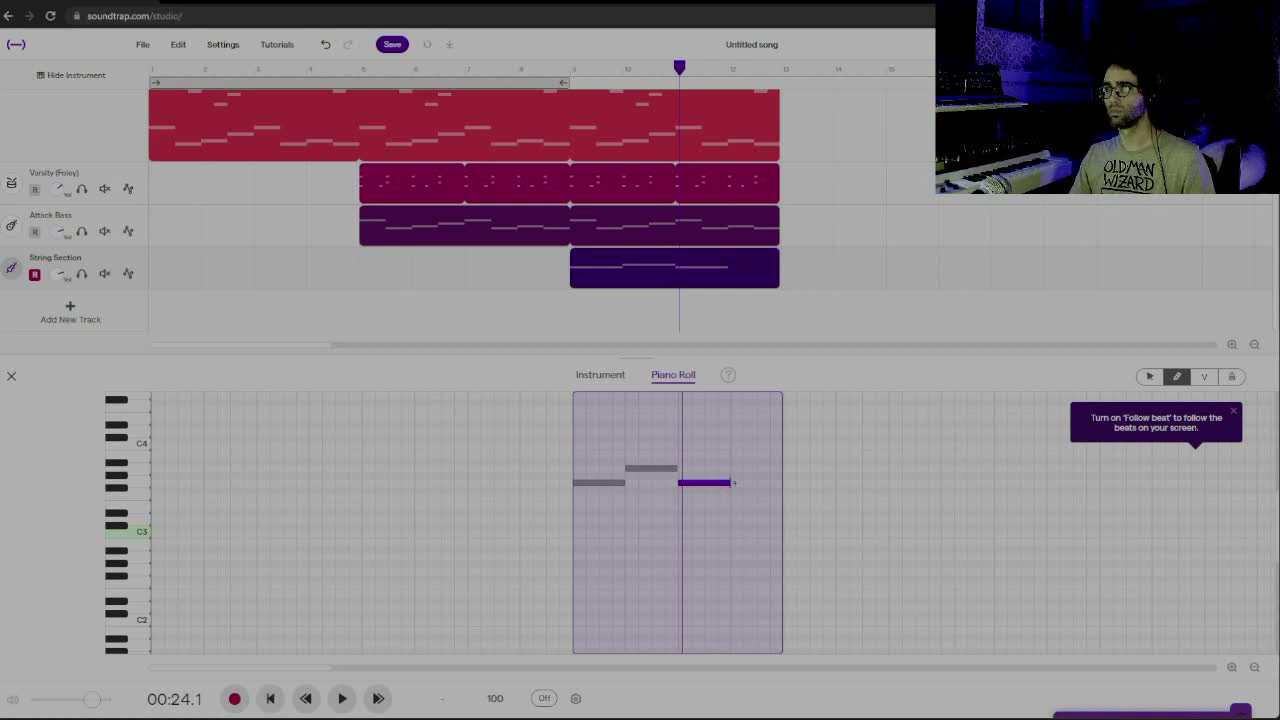
drag(733, 483, 704, 483)
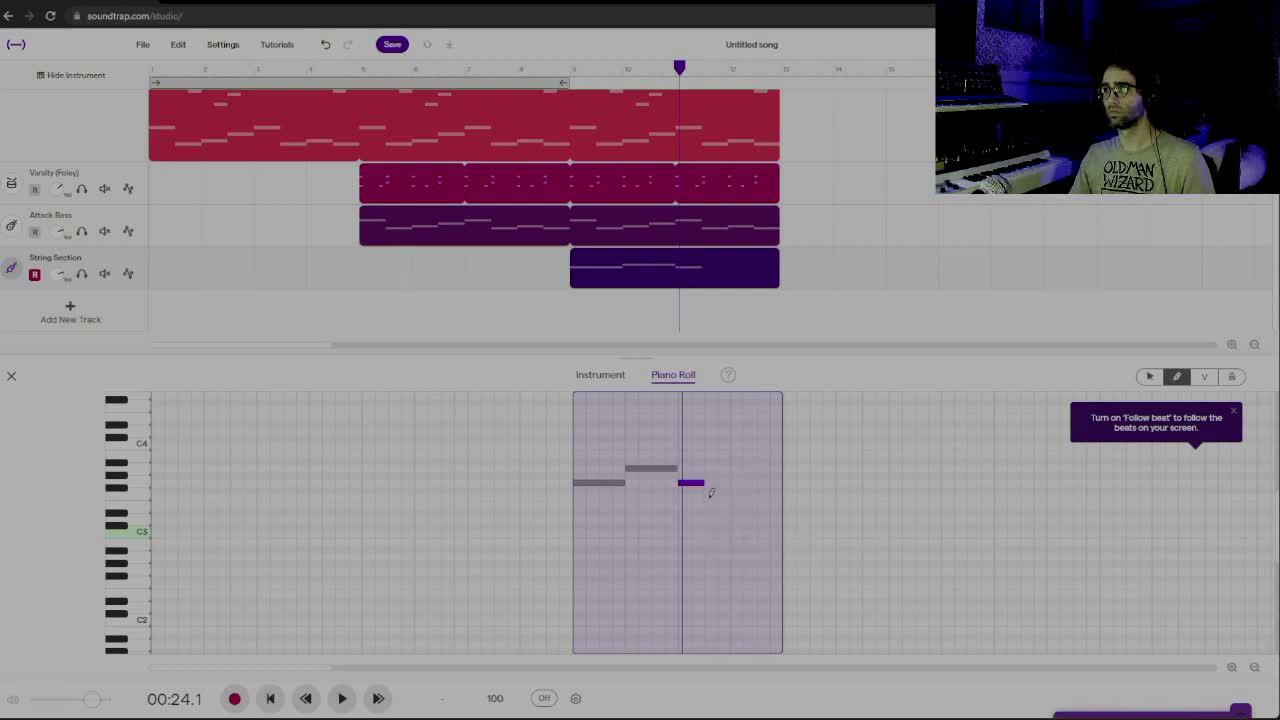
click(706, 497)
click(733, 505)
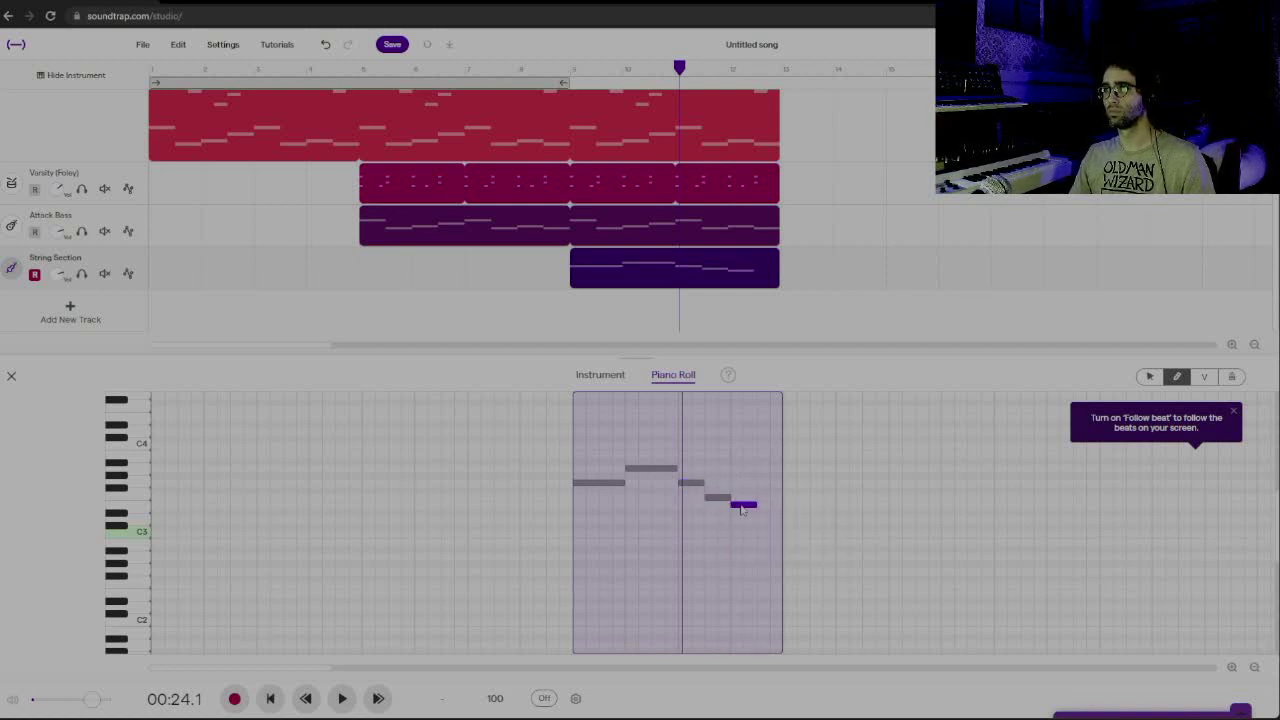
click(762, 526)
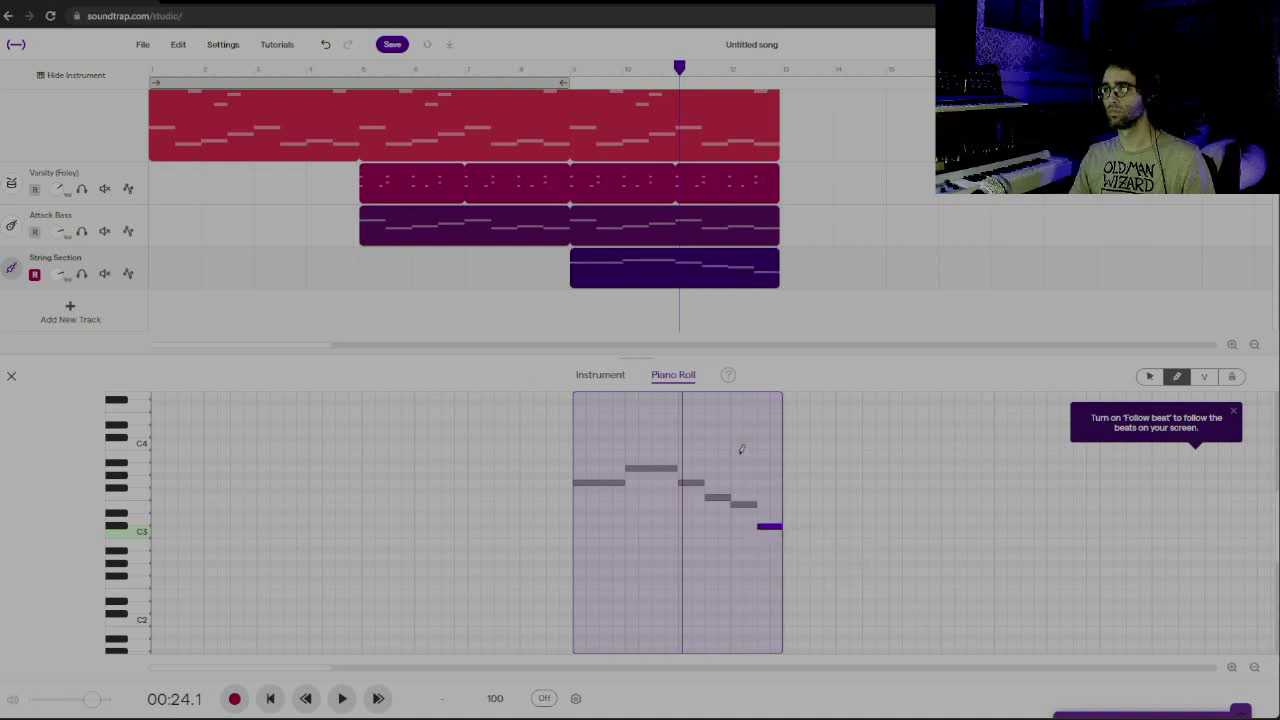
key(space)
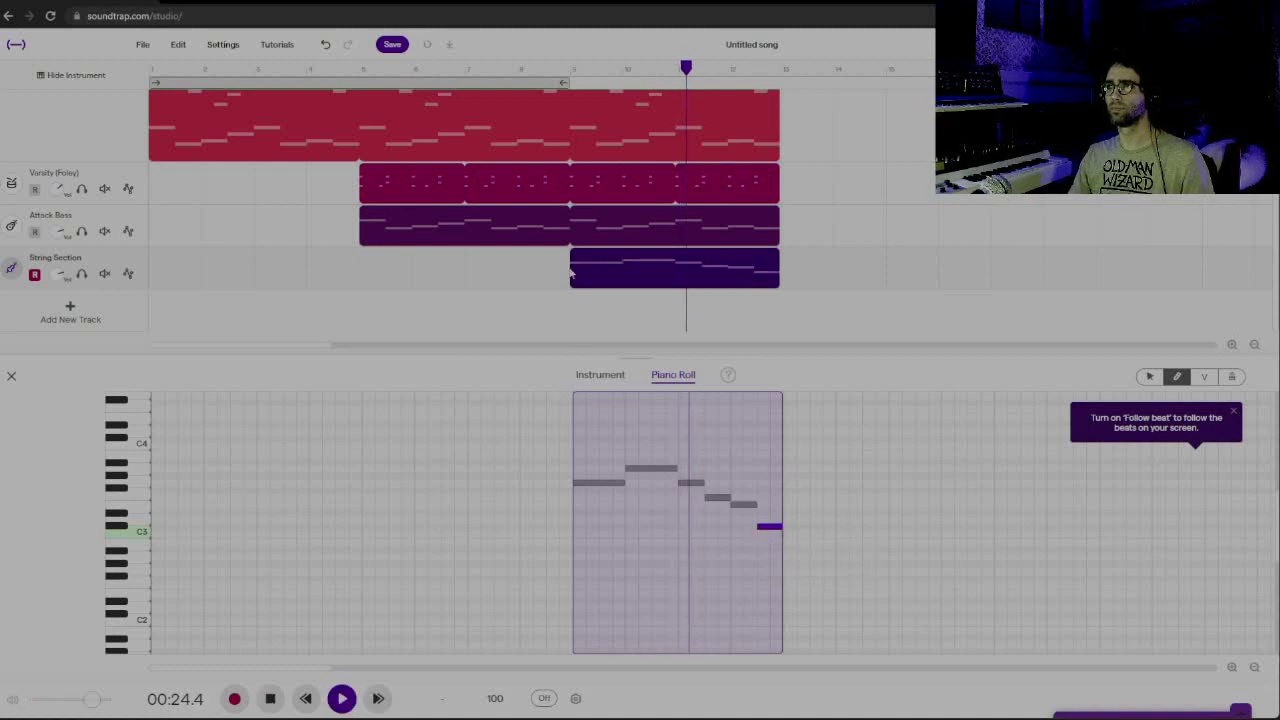
click(572, 272)
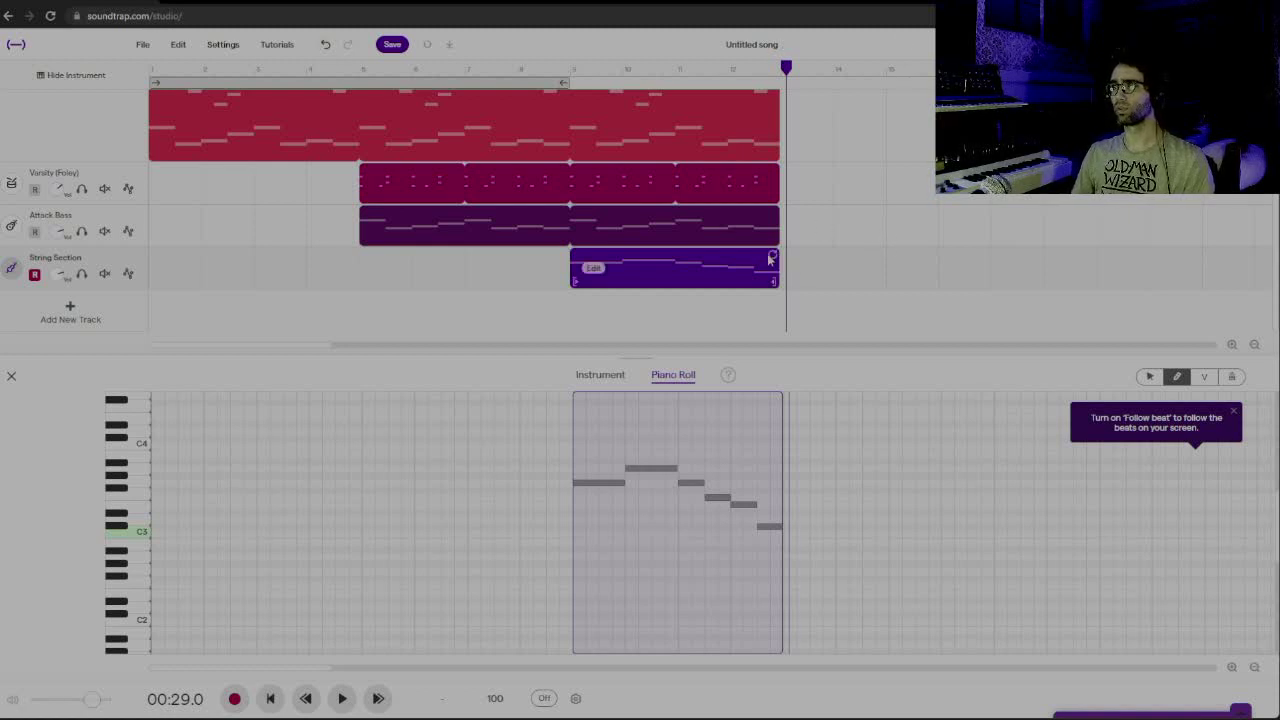
Extend the String Section region and the looped Attack Bass, Varsity (Foley) drum and Rhodes regions to bar 17
drag(777, 285, 996, 286)
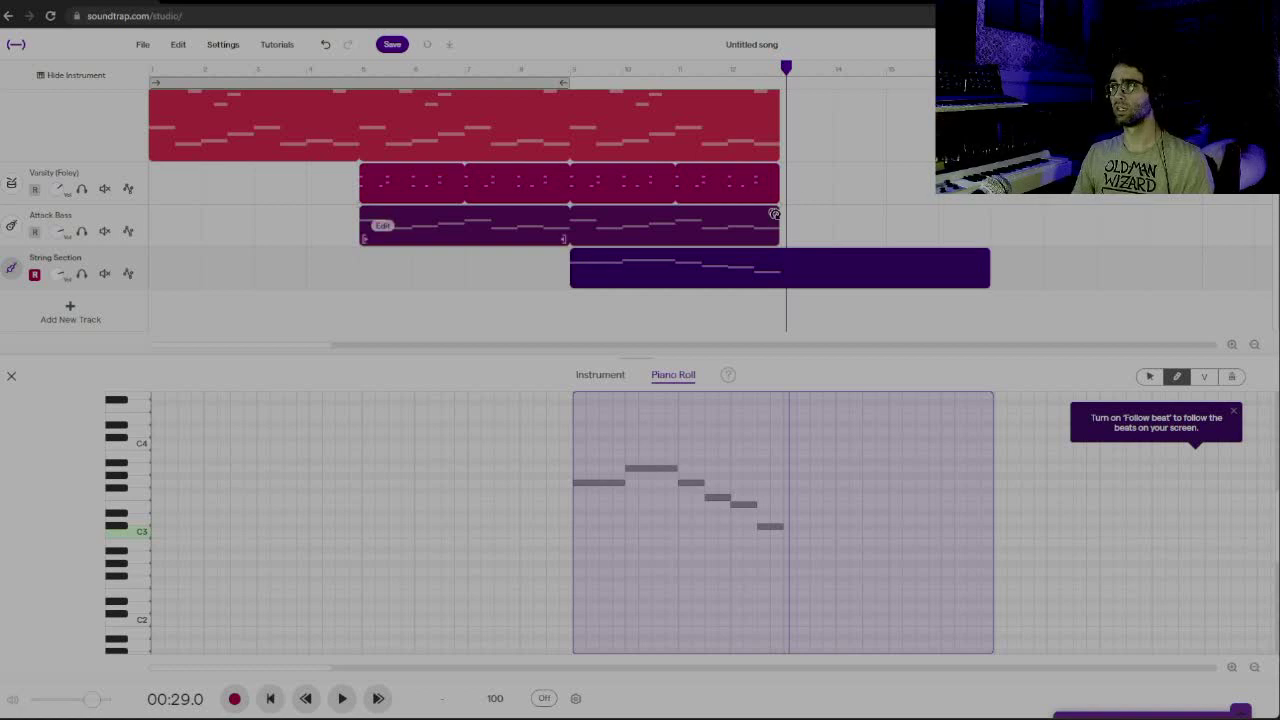
drag(779, 210, 986, 210)
drag(779, 168, 963, 170)
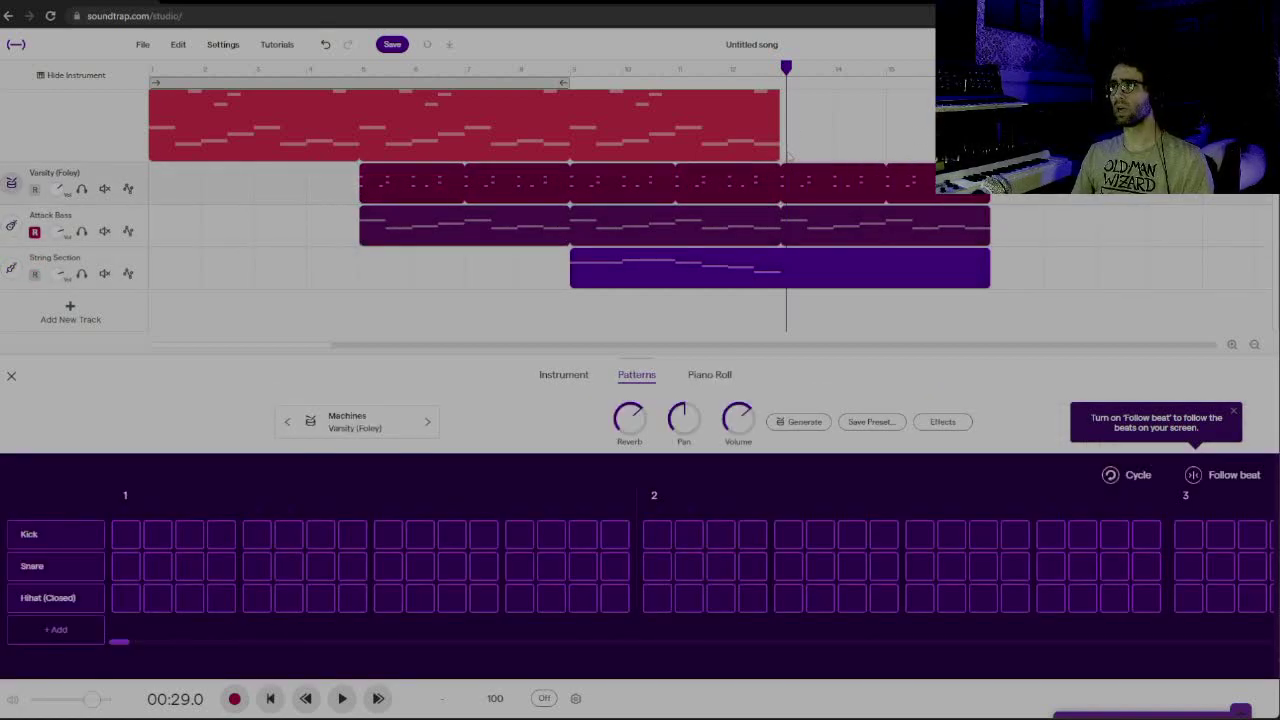
scroll(787, 156, up, 1)
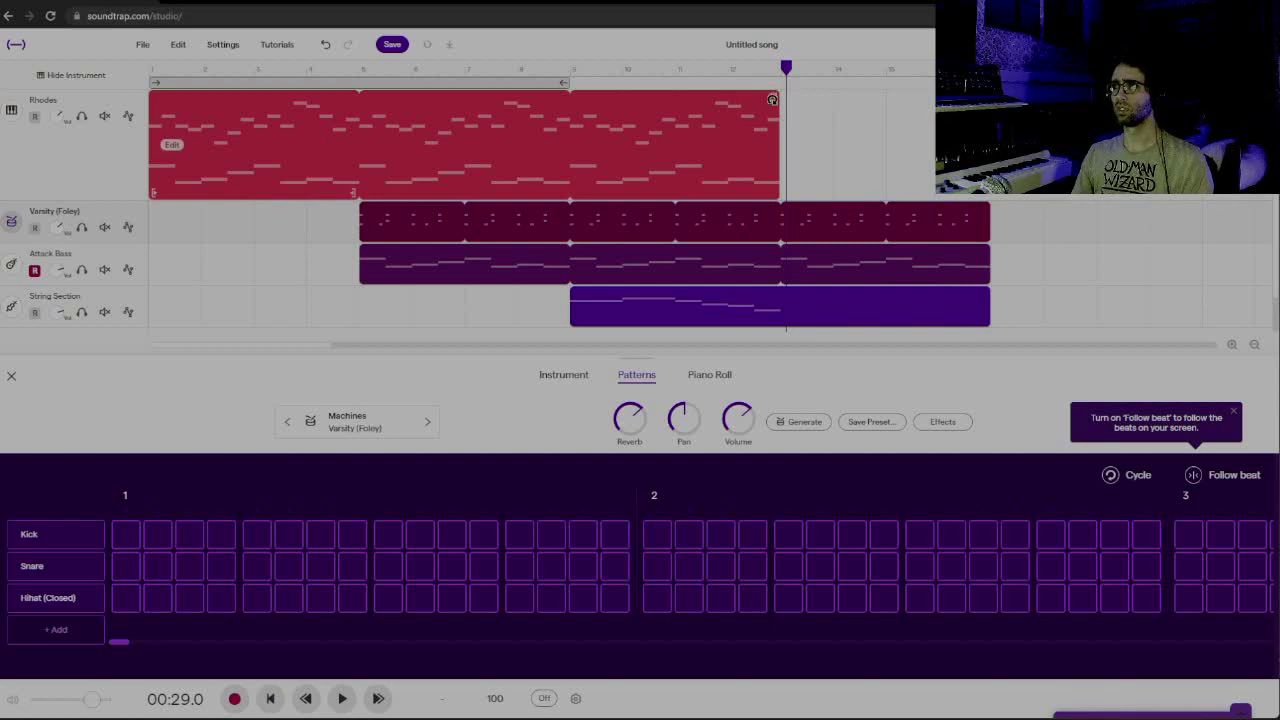
drag(769, 95, 993, 95)
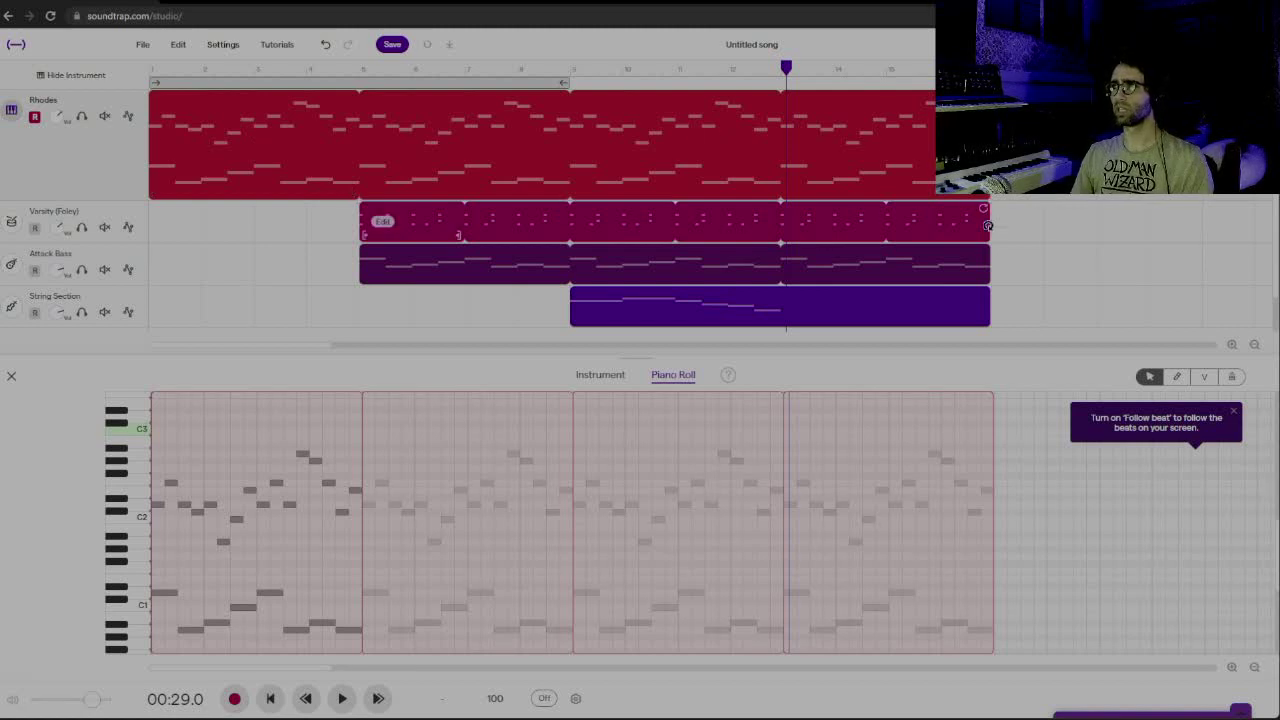
mouse_move(991, 321)
mouse_down()
mouse_move(1143, 320)
mouse_move(1000, 320)
mouse_move(1036, 337)
mouse_move(996, 320)
mouse_up()
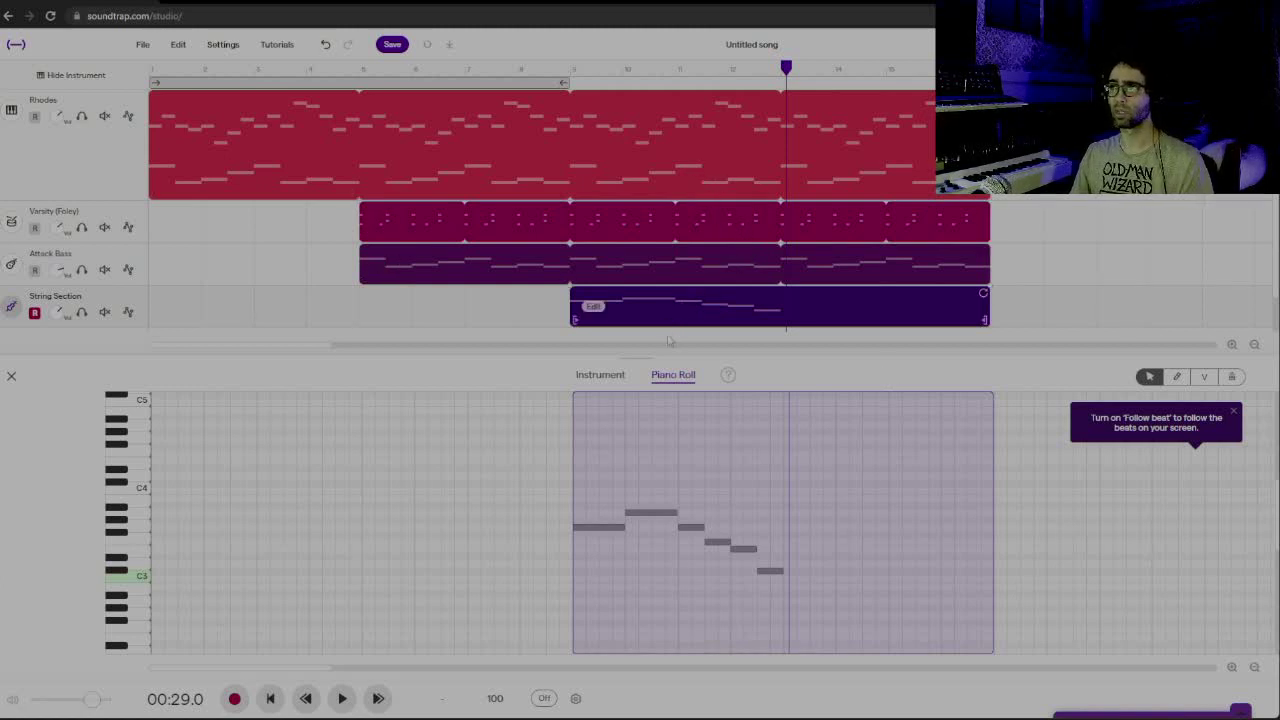
Add a Room effect with the Church preset to the String Section track, raise its amount slightly past halfway and play the strings back
click(605, 378)
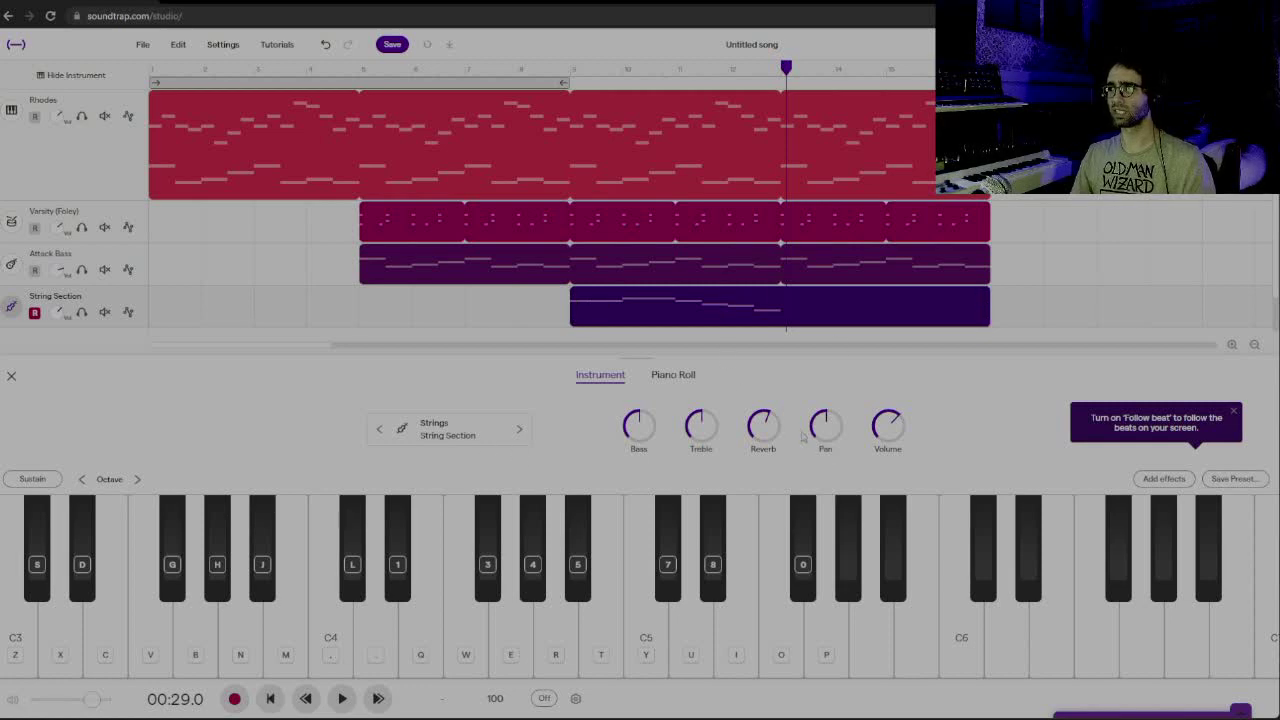
click(1164, 479)
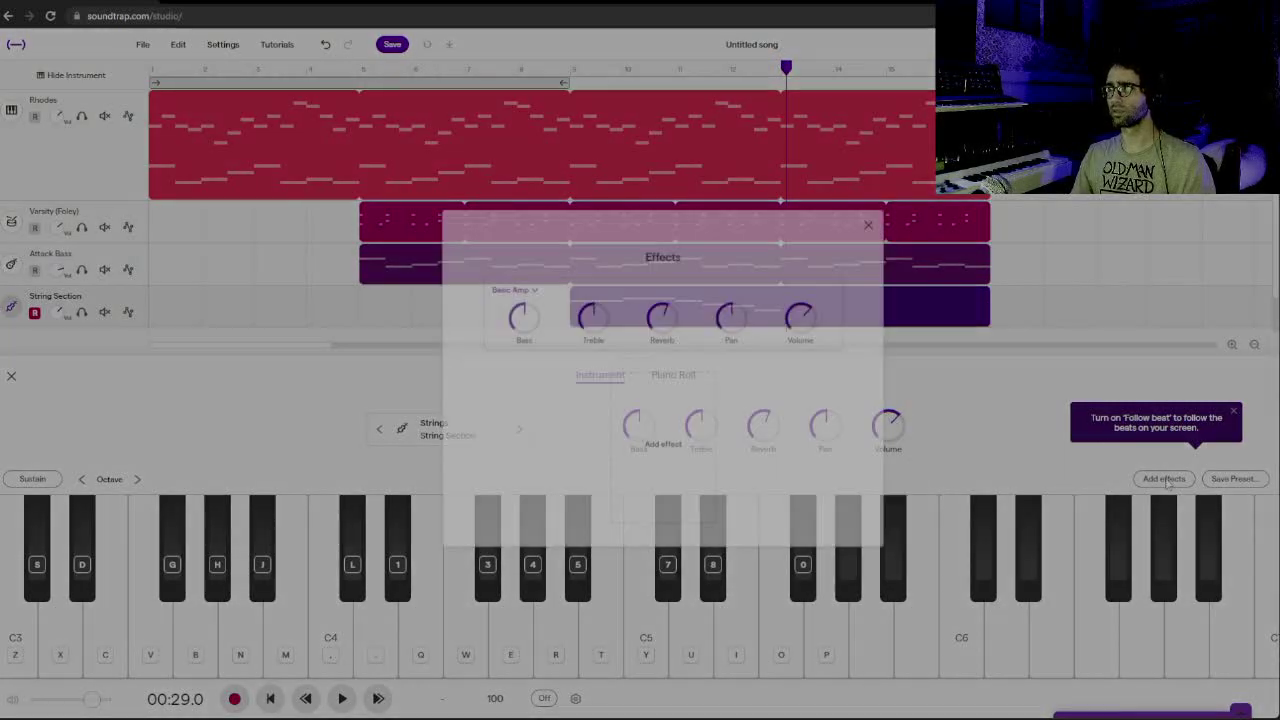
click(603, 428)
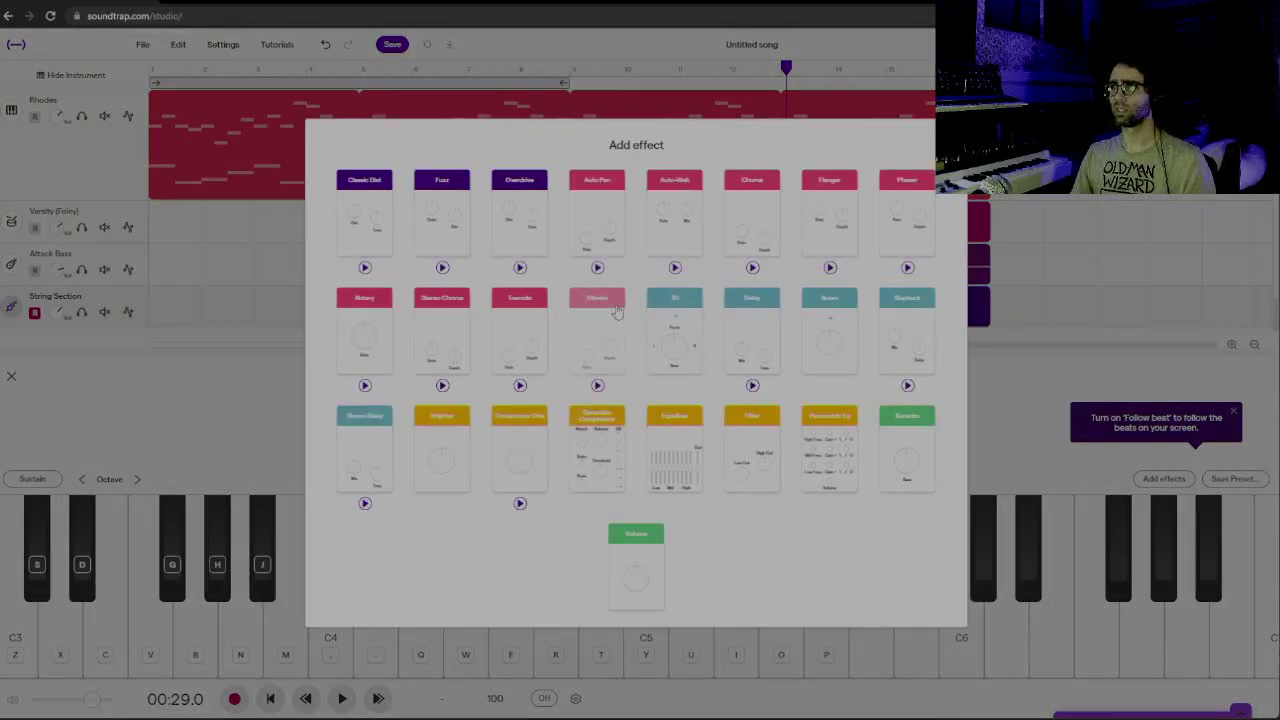
click(822, 323)
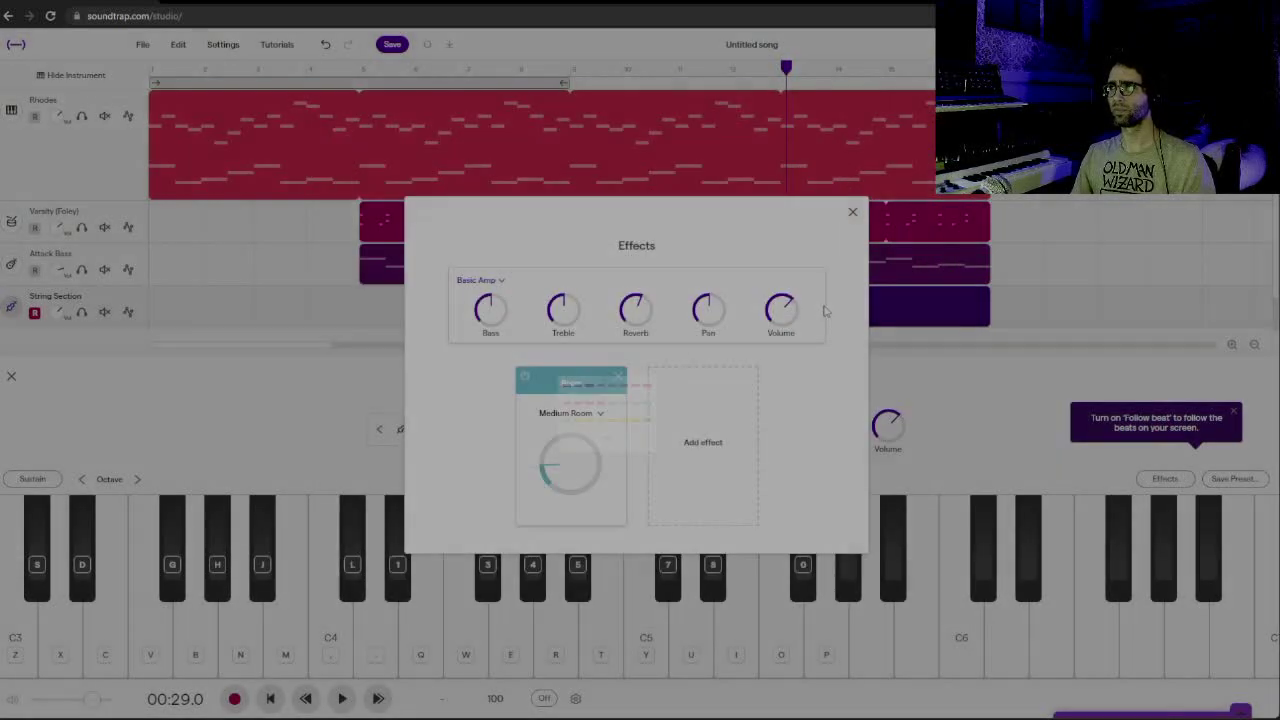
click(573, 413)
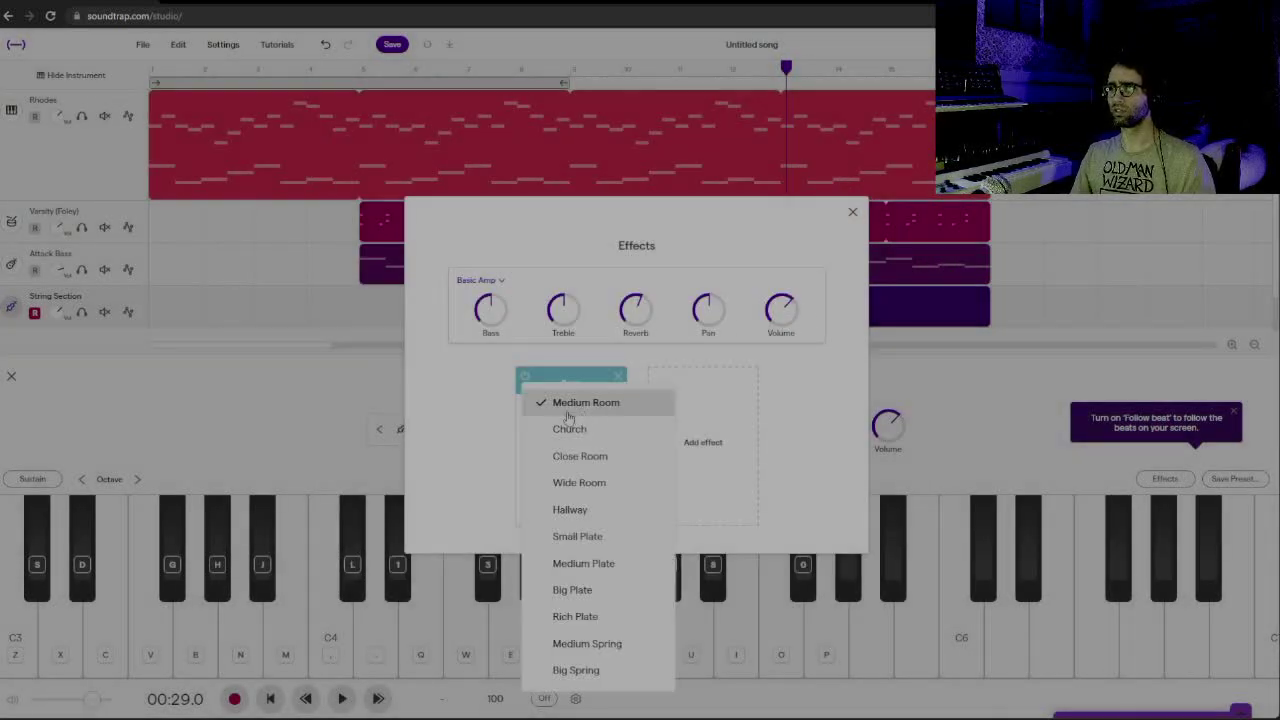
click(601, 428)
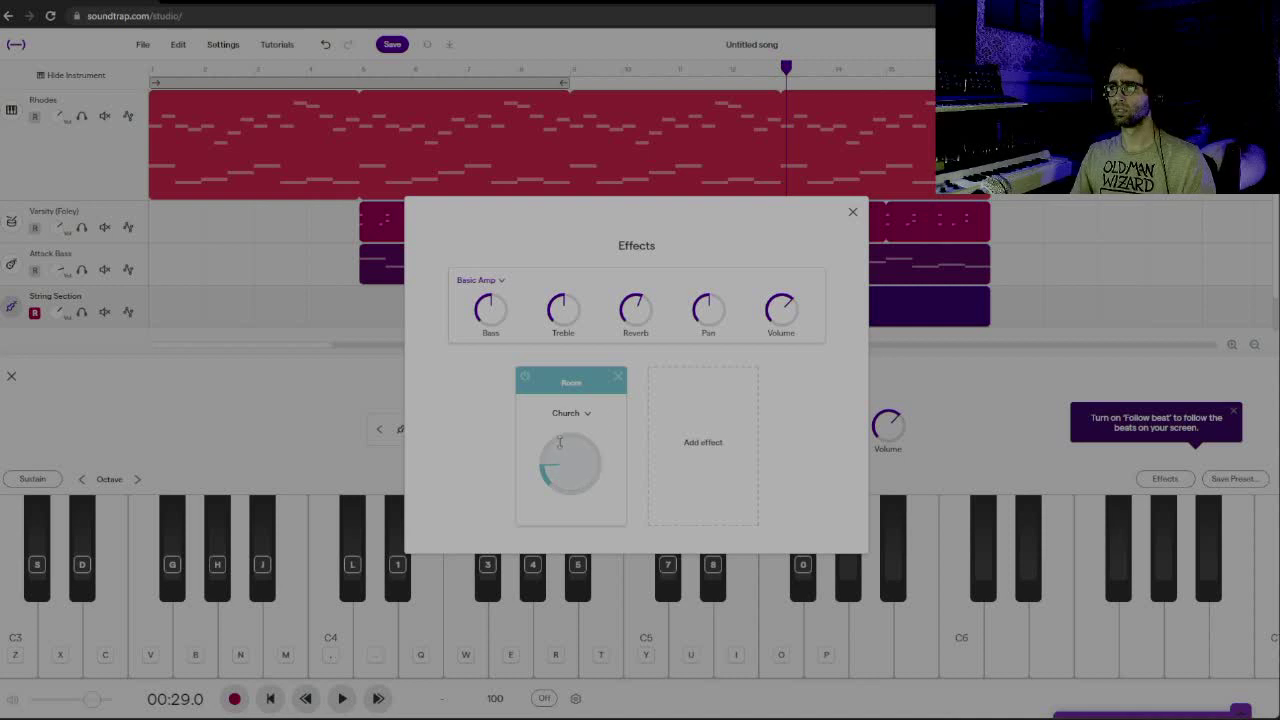
drag(567, 463, 567, 400)
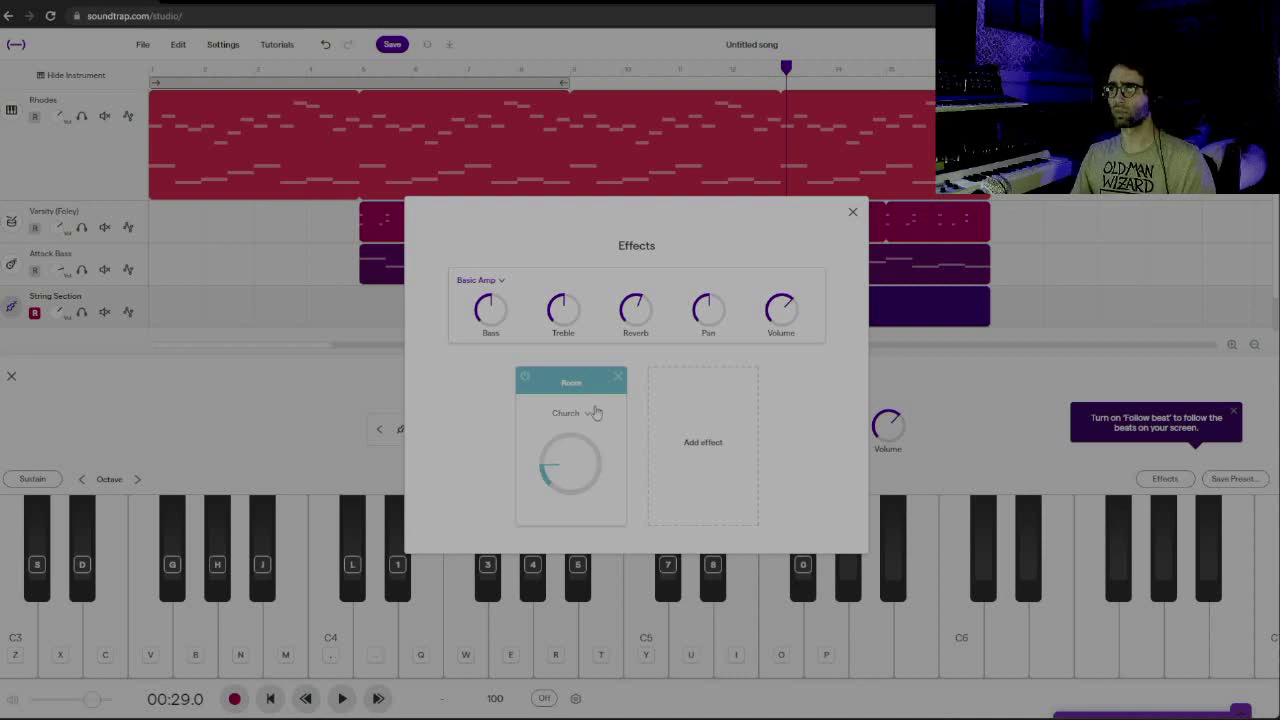
click(852, 211)
click(559, 80)
key(space)
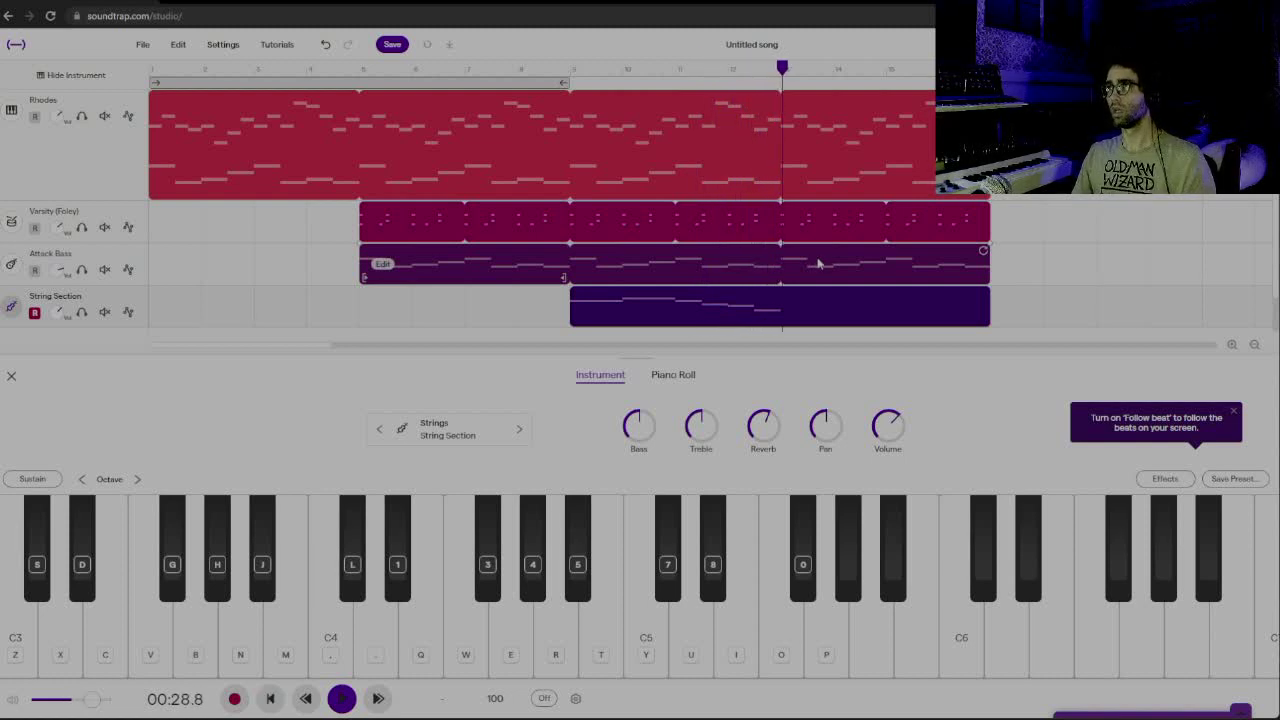
key(space)
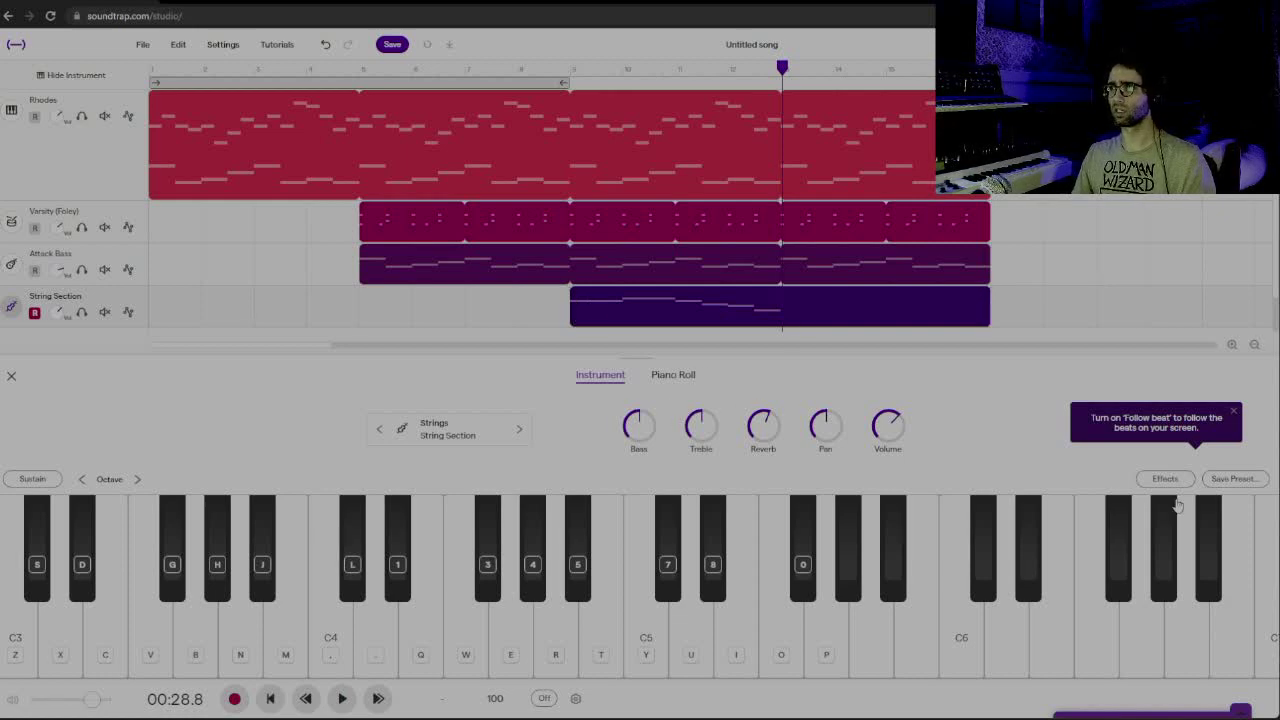
Add a Stereo Chorus effect to the String Section track, play from bar 9 and increase the chorus rate and depth
click(1178, 486)
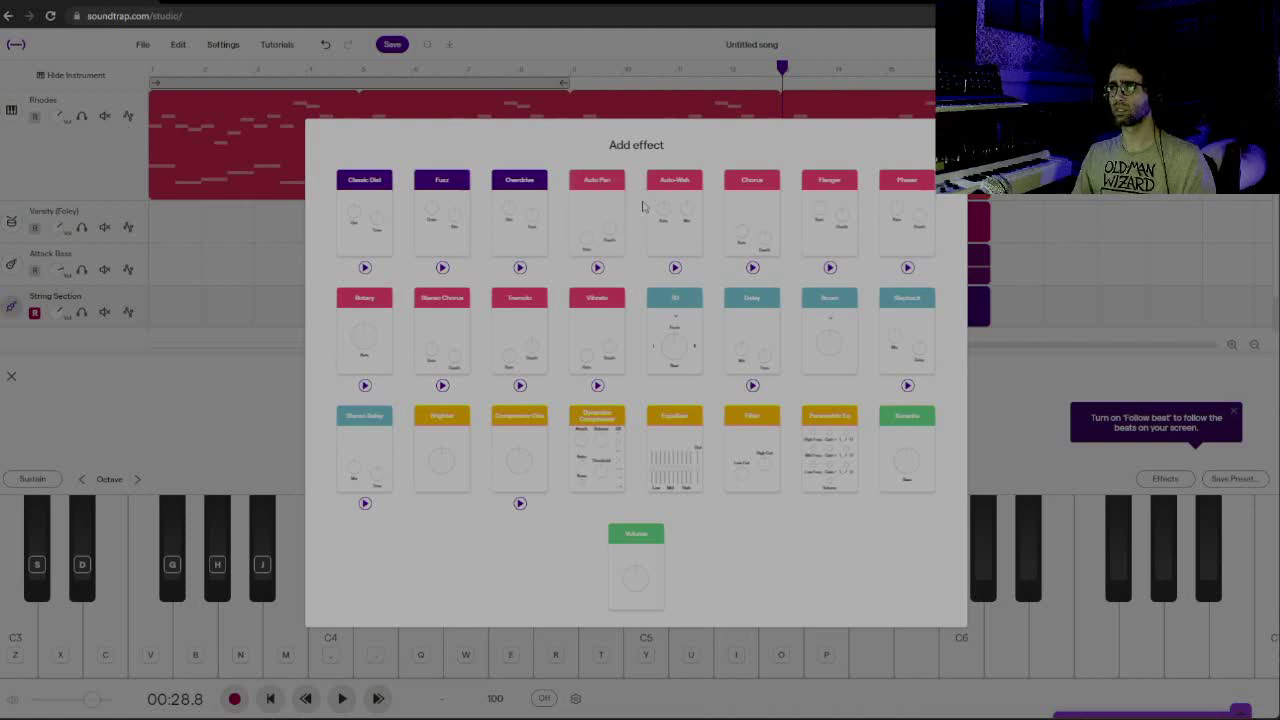
click(458, 313)
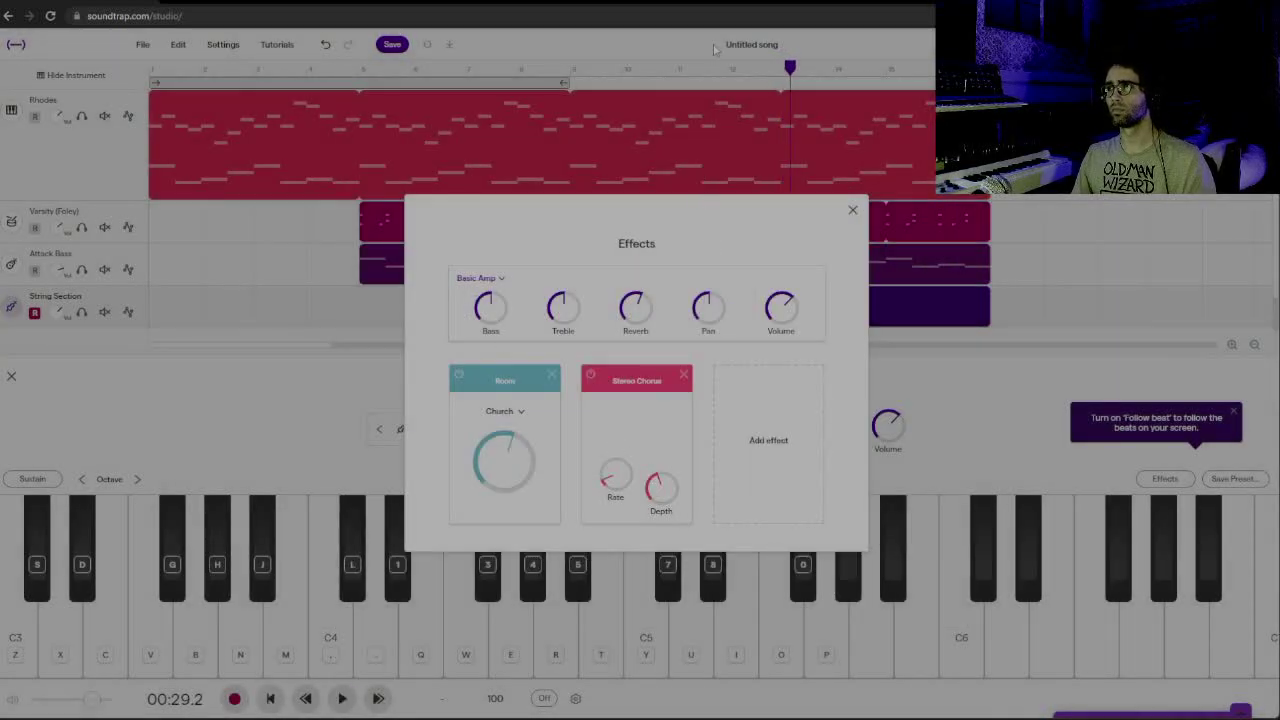
click(573, 66)
click(572, 66)
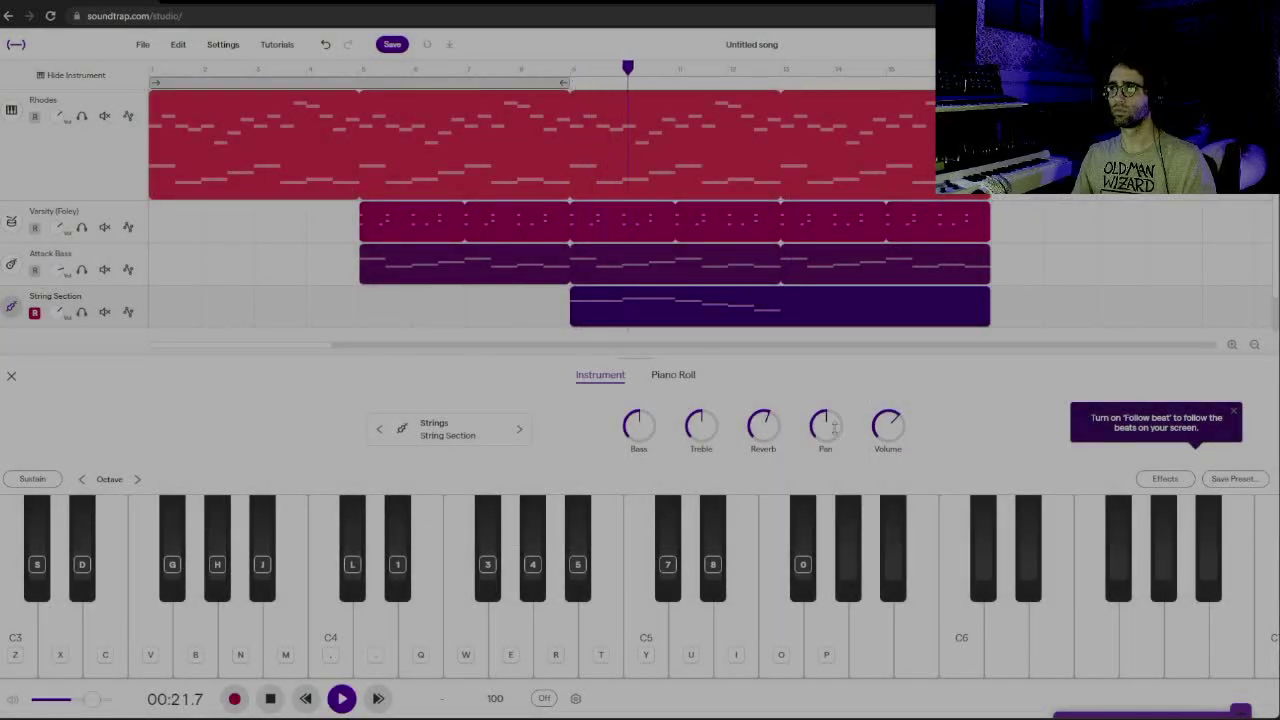
click(1165, 478)
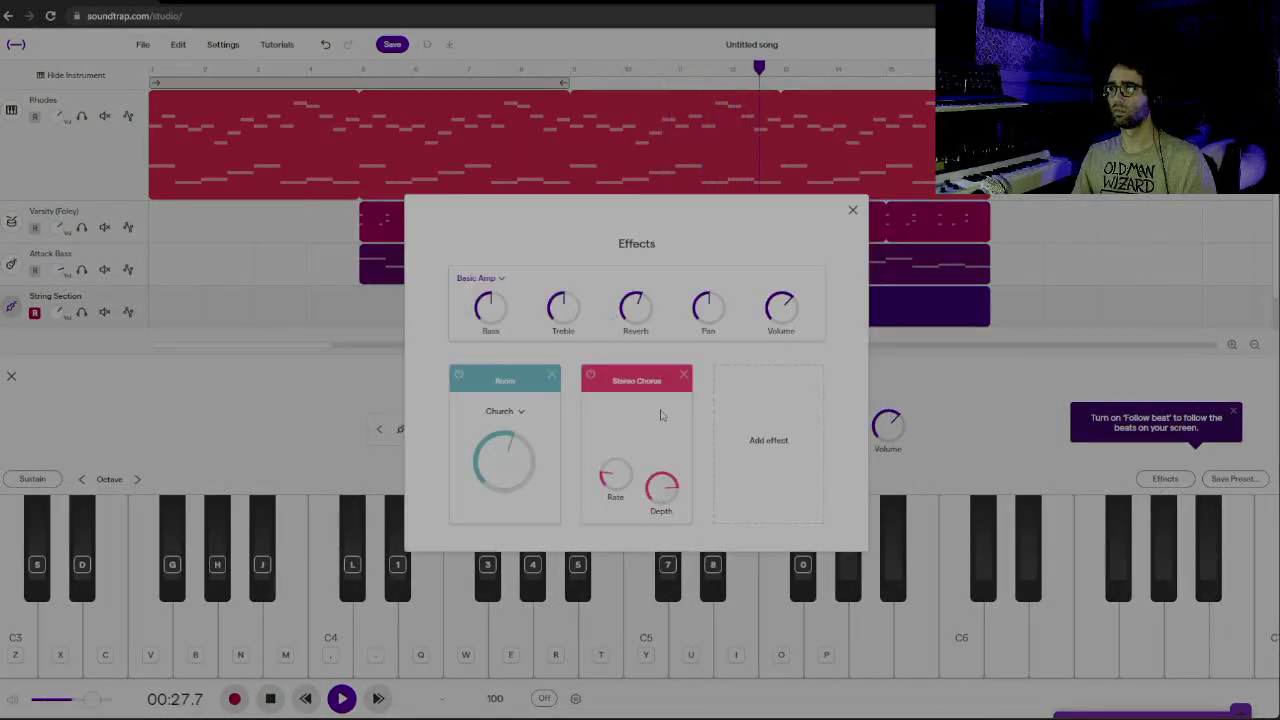
Close the String Section effects, play the full arrangement from bar 9 and return the playhead to bar 9
click(855, 210)
key(space)
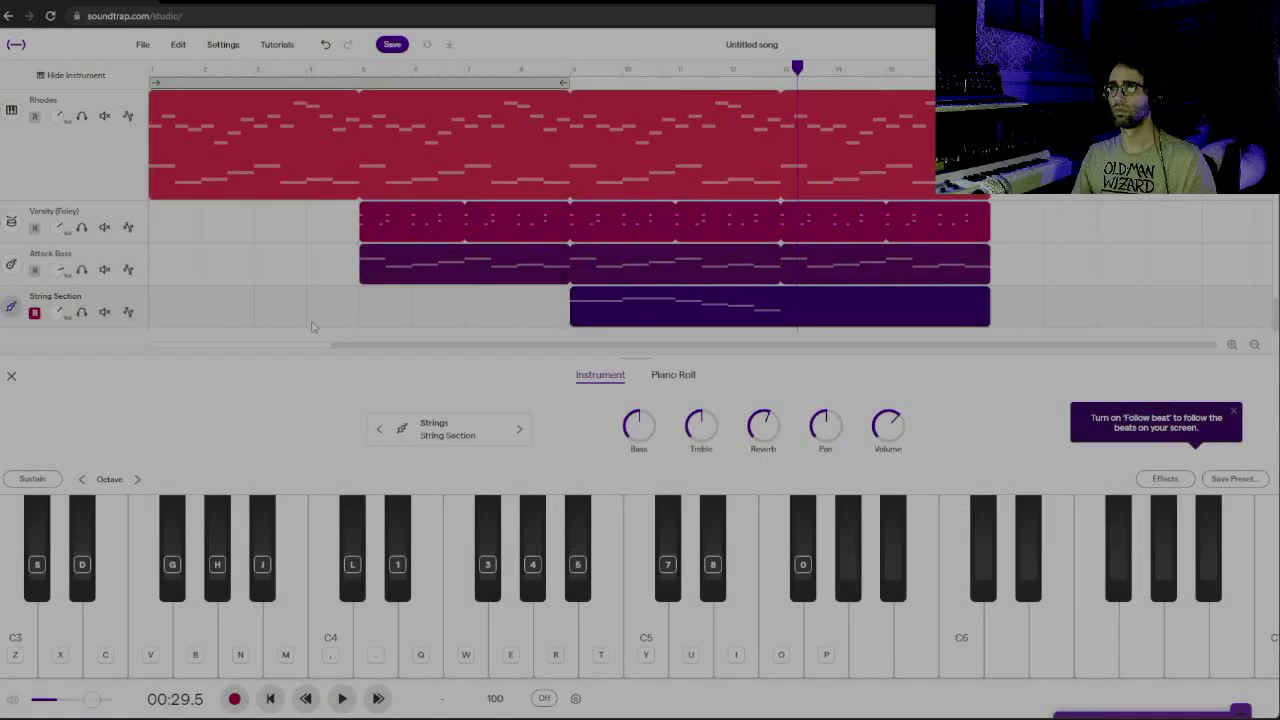
click(576, 69)
key(space)
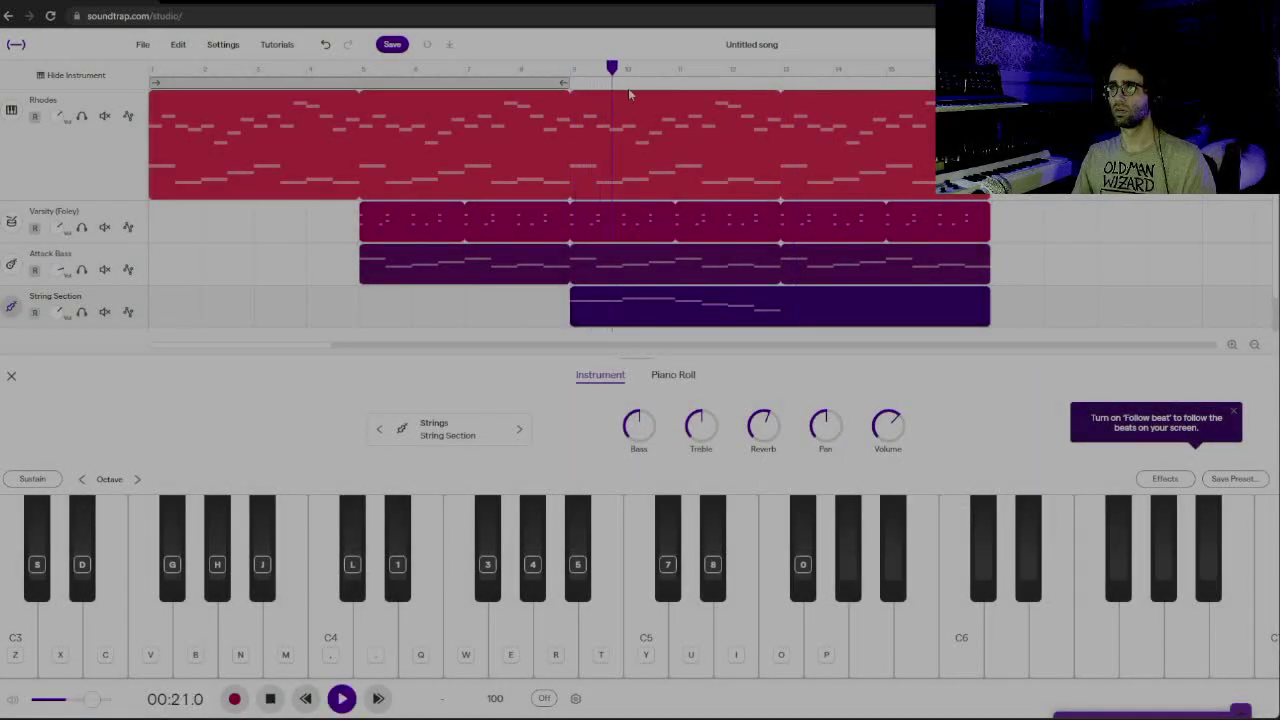
click(706, 163)
key(space)
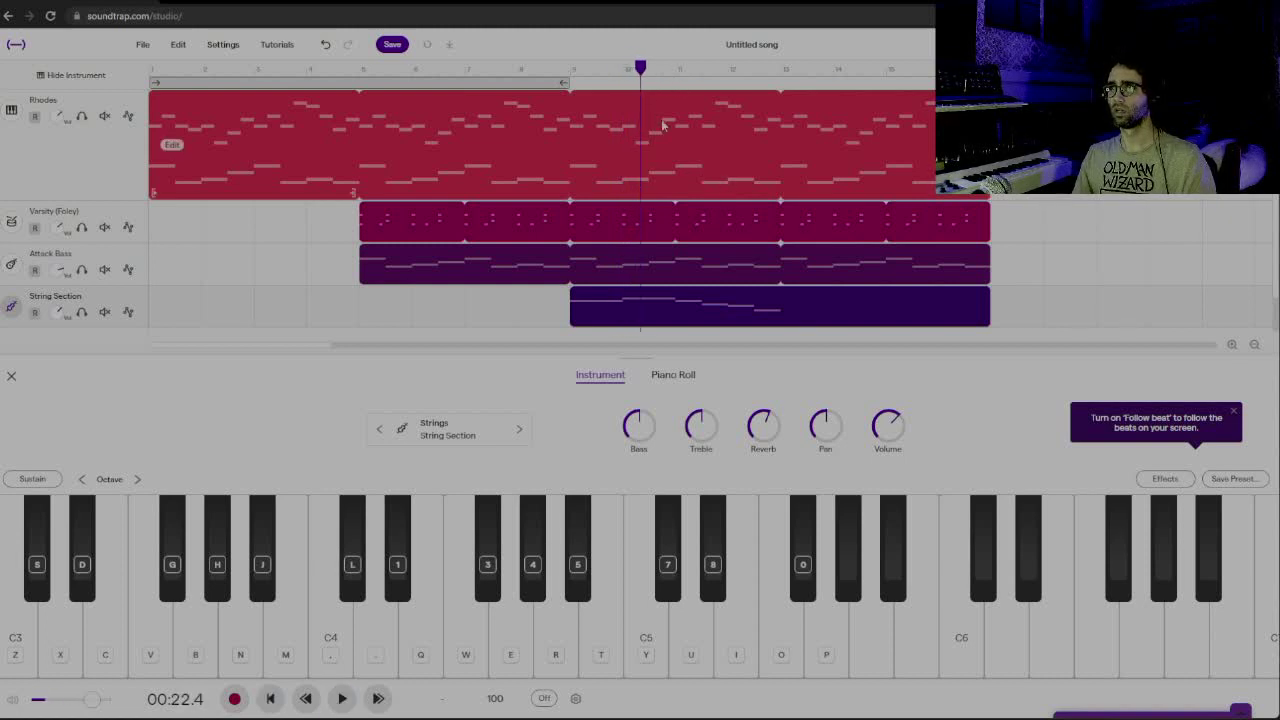
drag(640, 67, 566, 78)
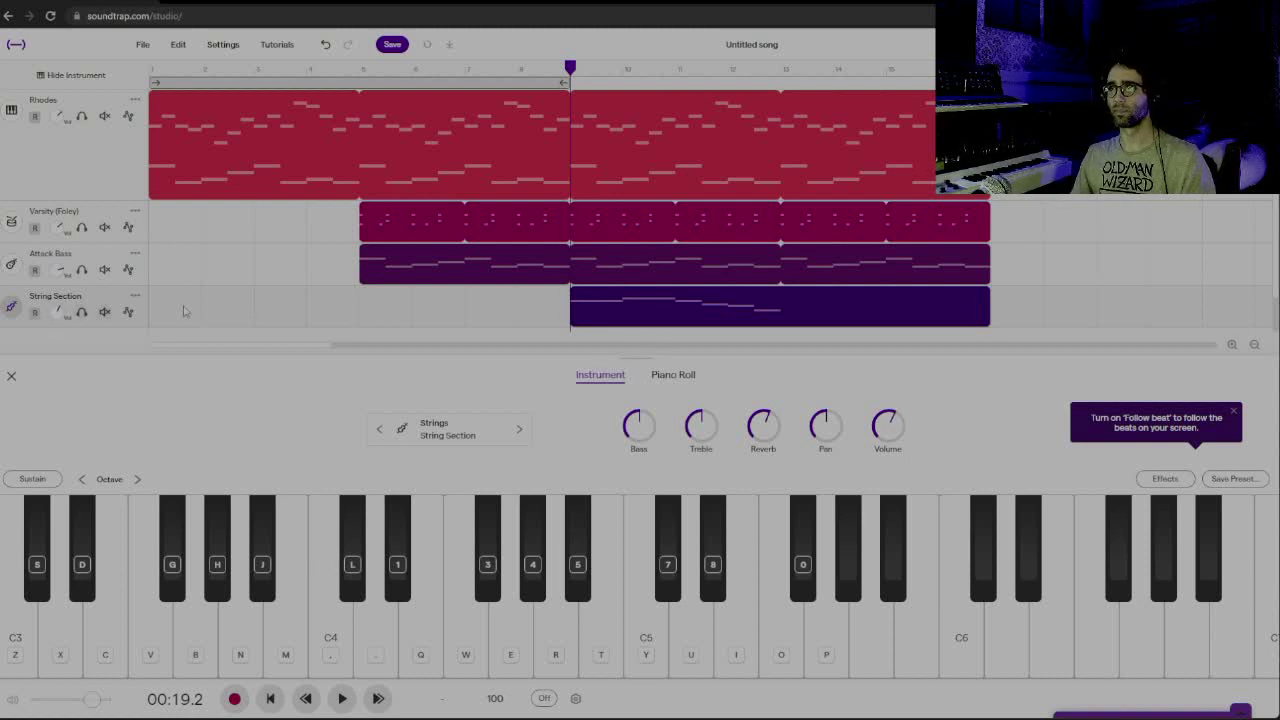
Continue the String Section melody with one-bar notes A2, D3, E3 and A3 from bar 13 to bar 17
double_click(680, 308)
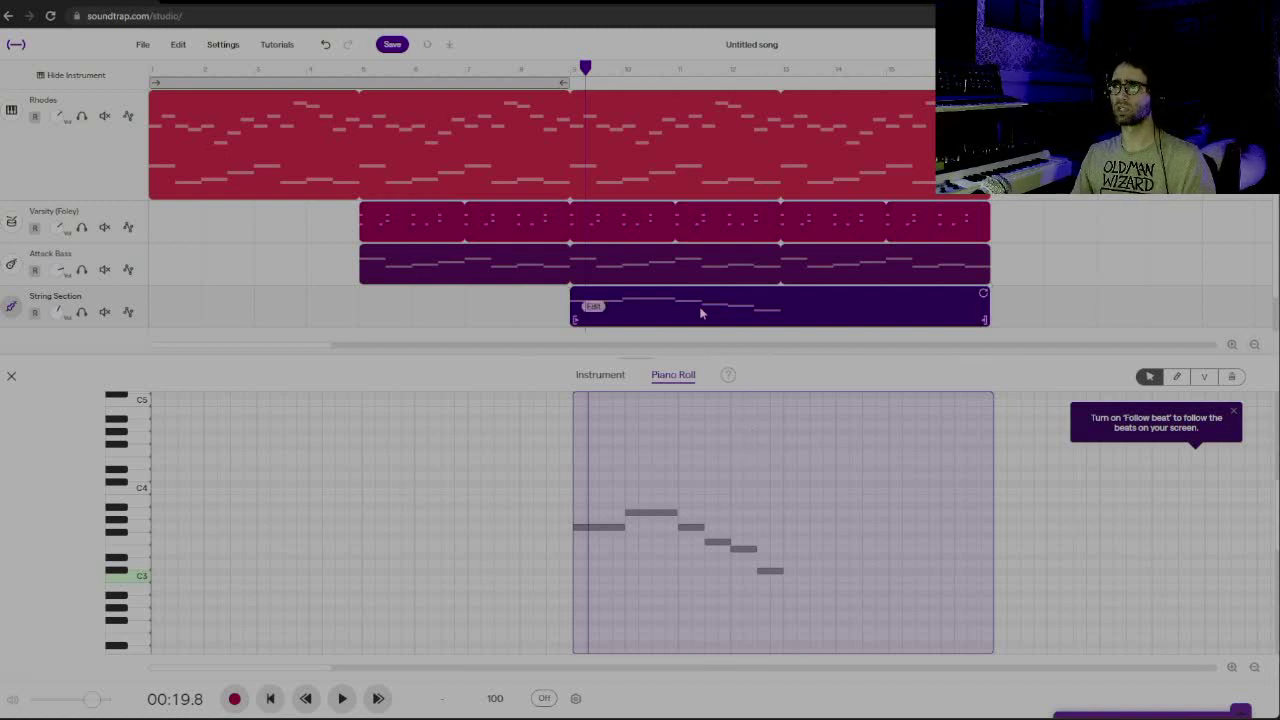
click(703, 266)
click(693, 296)
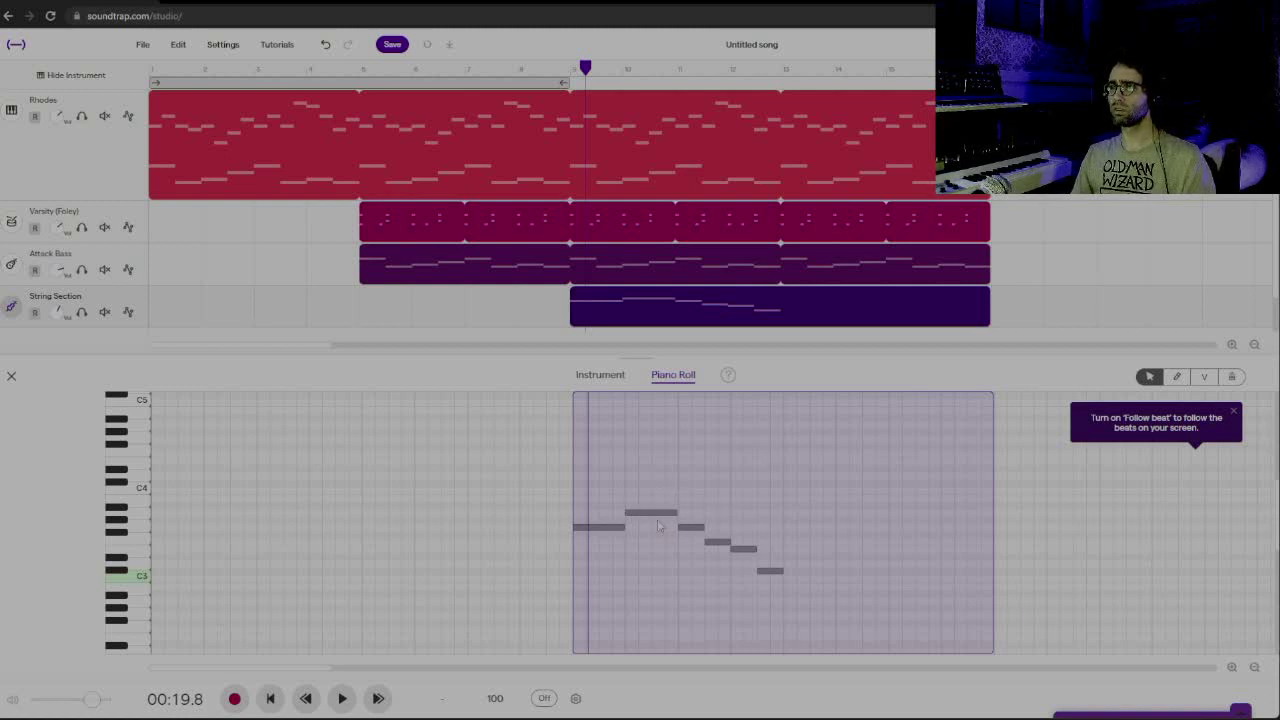
double_click(796, 594)
drag(796, 596, 840, 594)
click(842, 570)
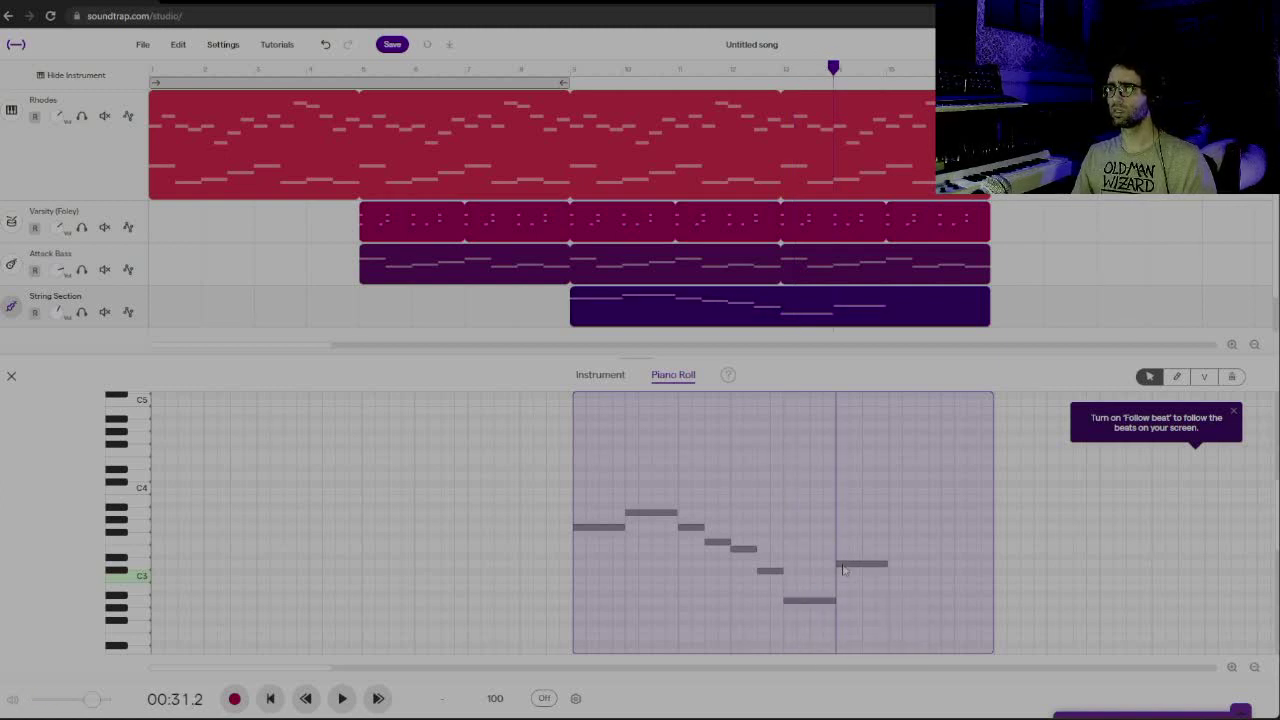
double_click(897, 550)
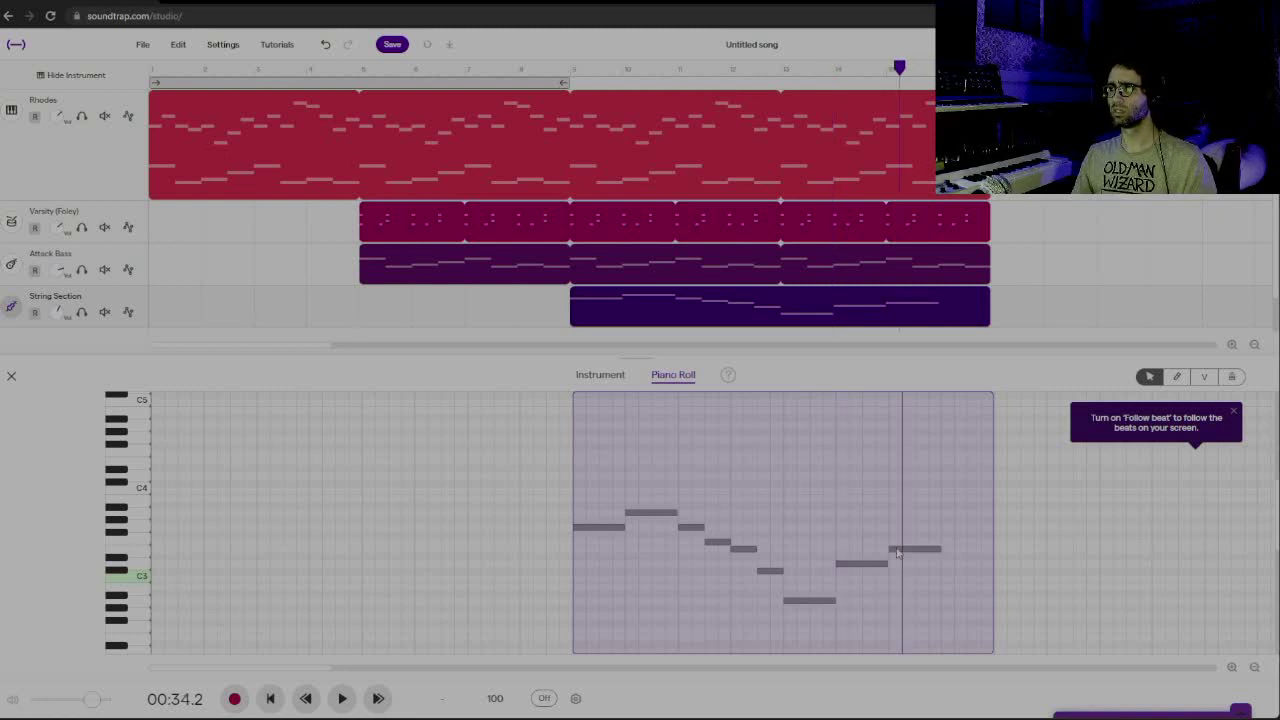
double_click(952, 513)
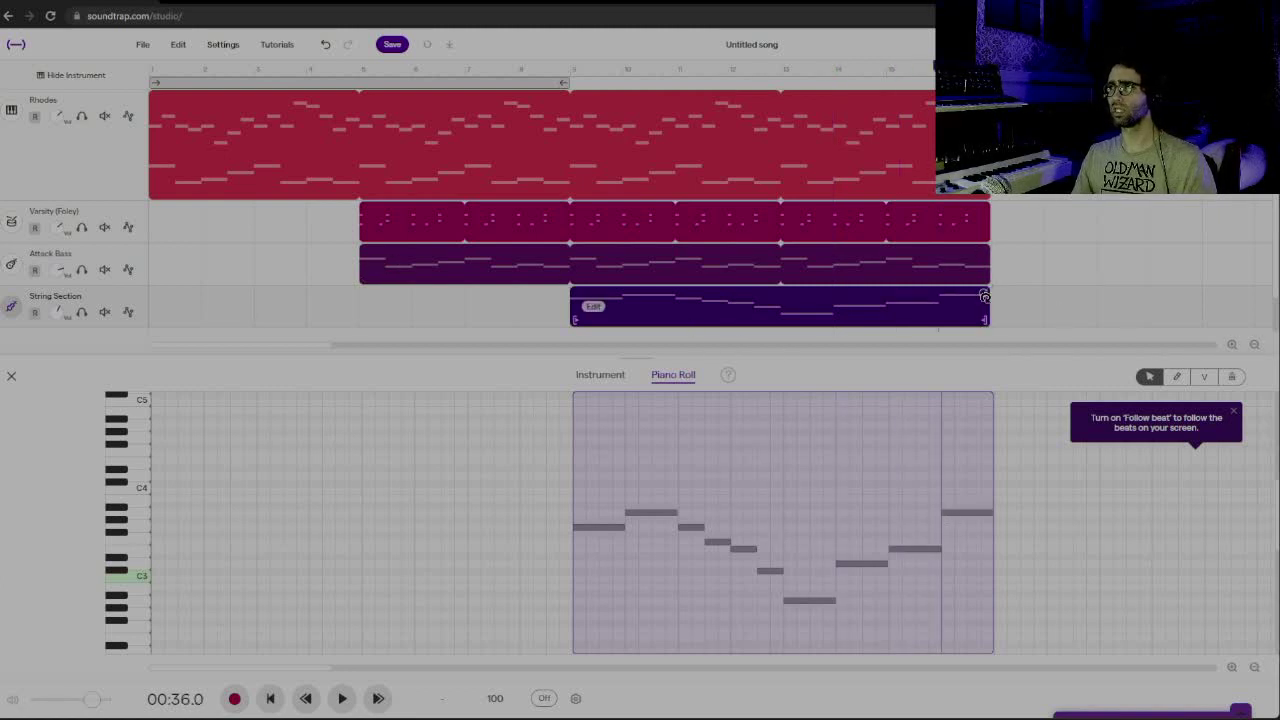
Loop the String Section, Attack Bass, Varsity (Foley) and Rhodes regions out to bar 25
drag(983, 296, 860, 343)
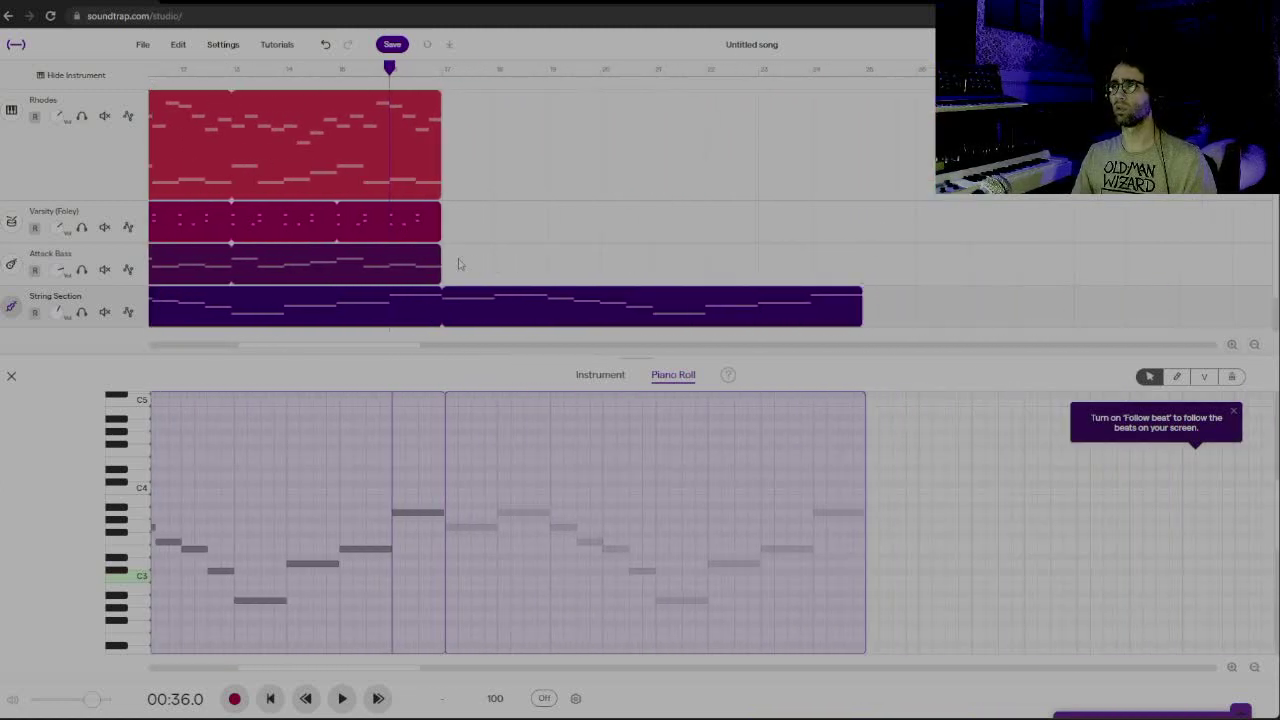
drag(433, 249, 851, 249)
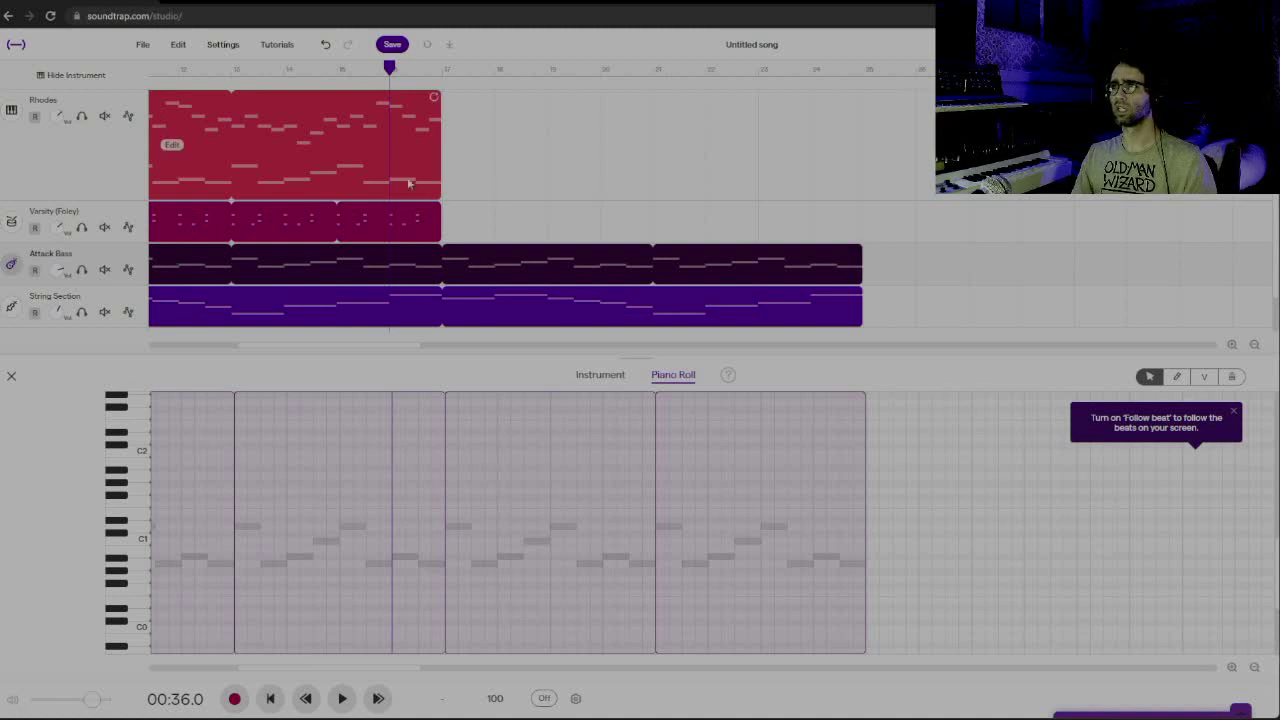
drag(435, 211, 854, 208)
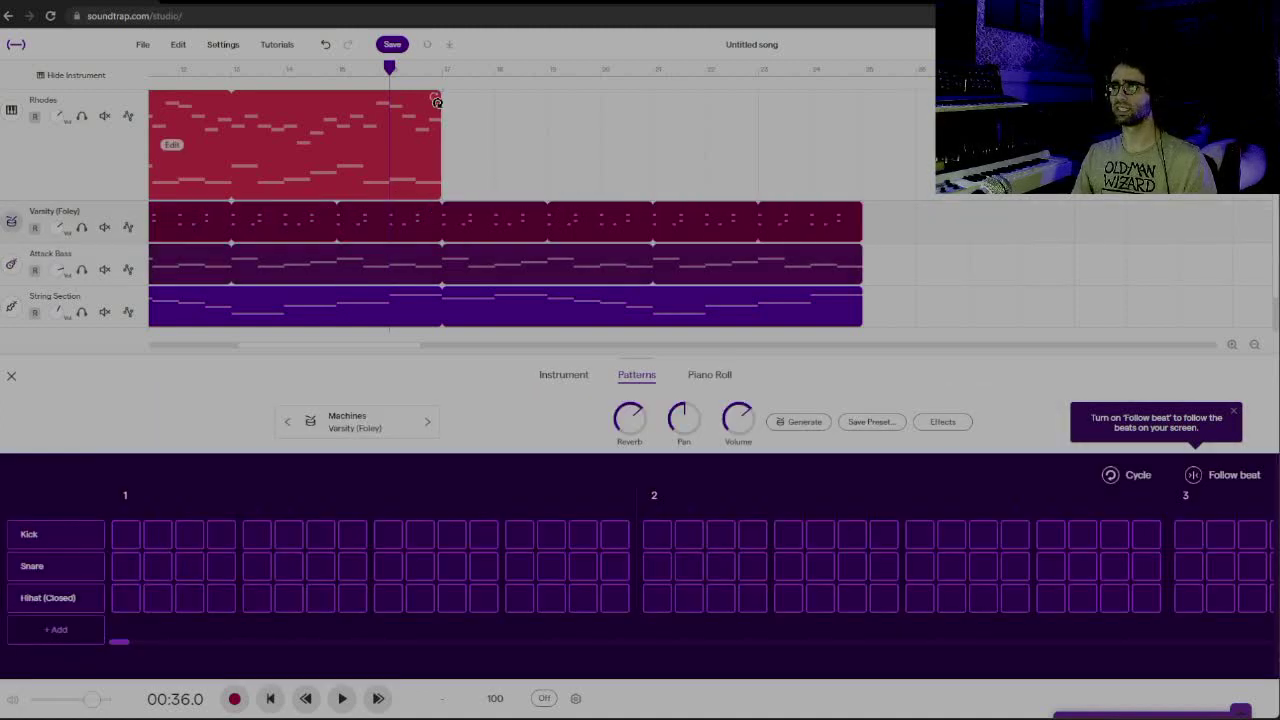
drag(437, 104, 862, 108)
Play the whole song from the beginning until just past the end of the regions at bar 25
drag(335, 346, 267, 349)
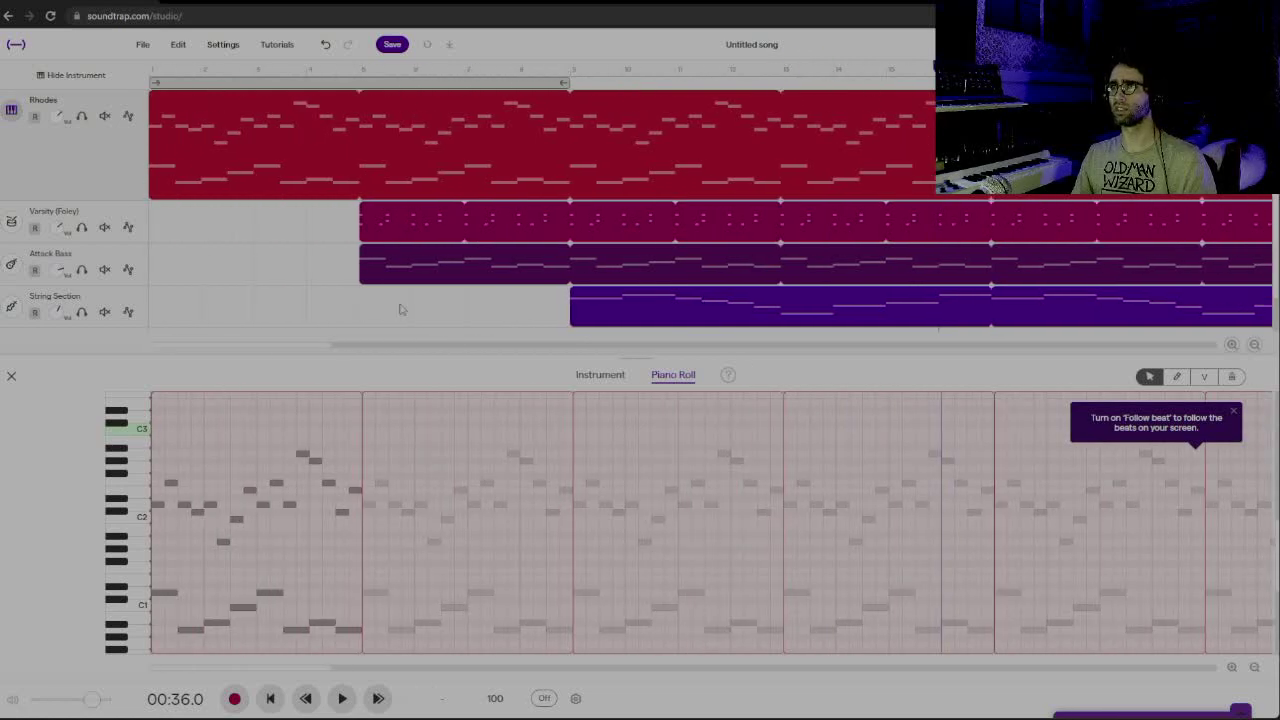
key(Return)
key(space)
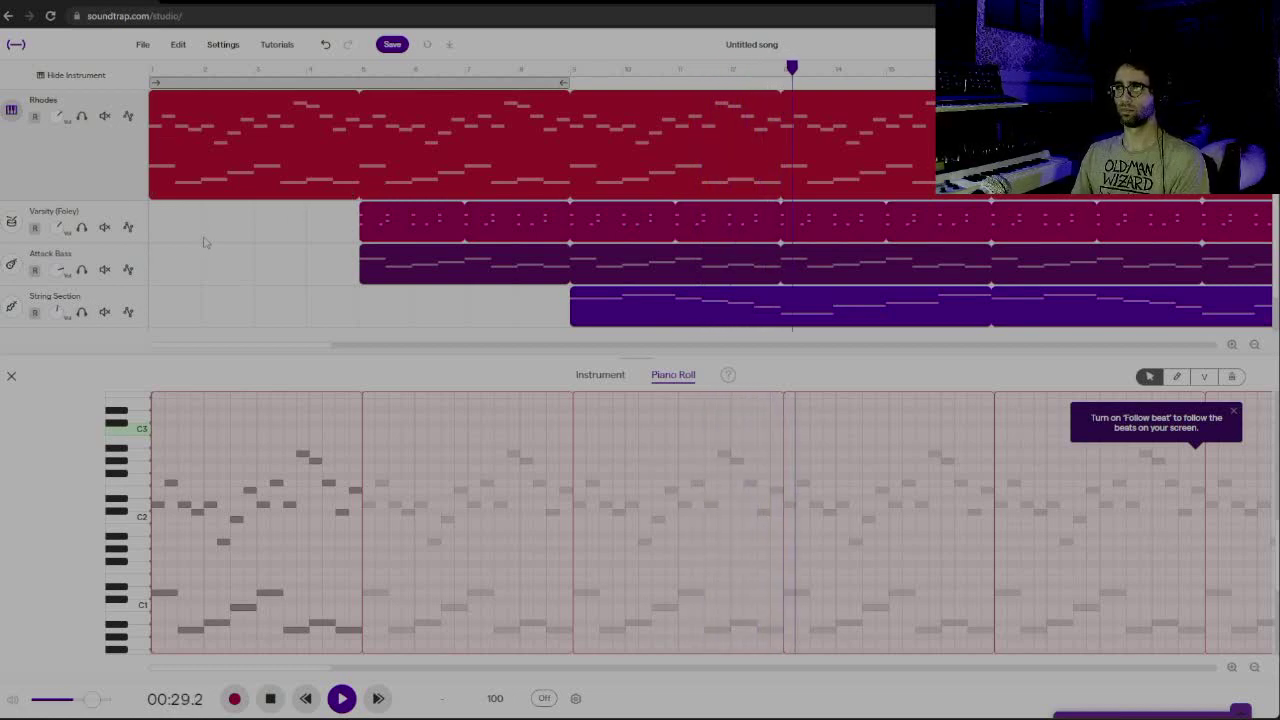
mouse_move(389, 252)
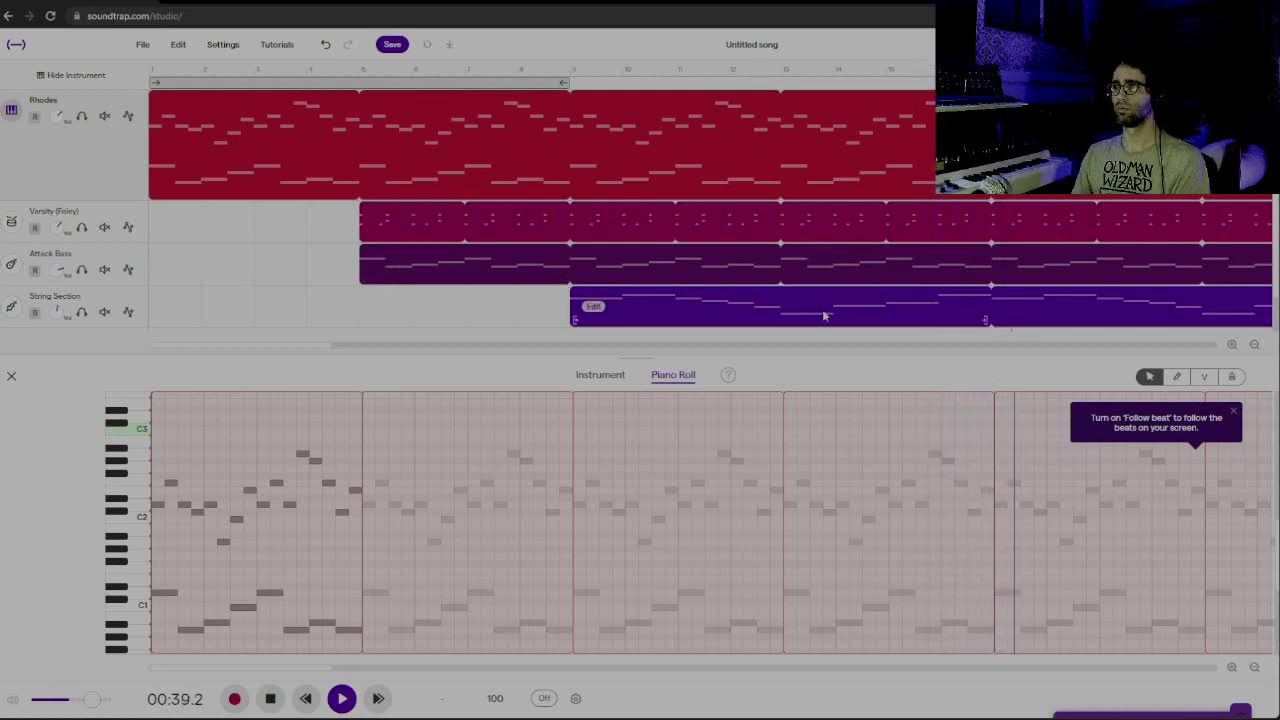
click(637, 346)
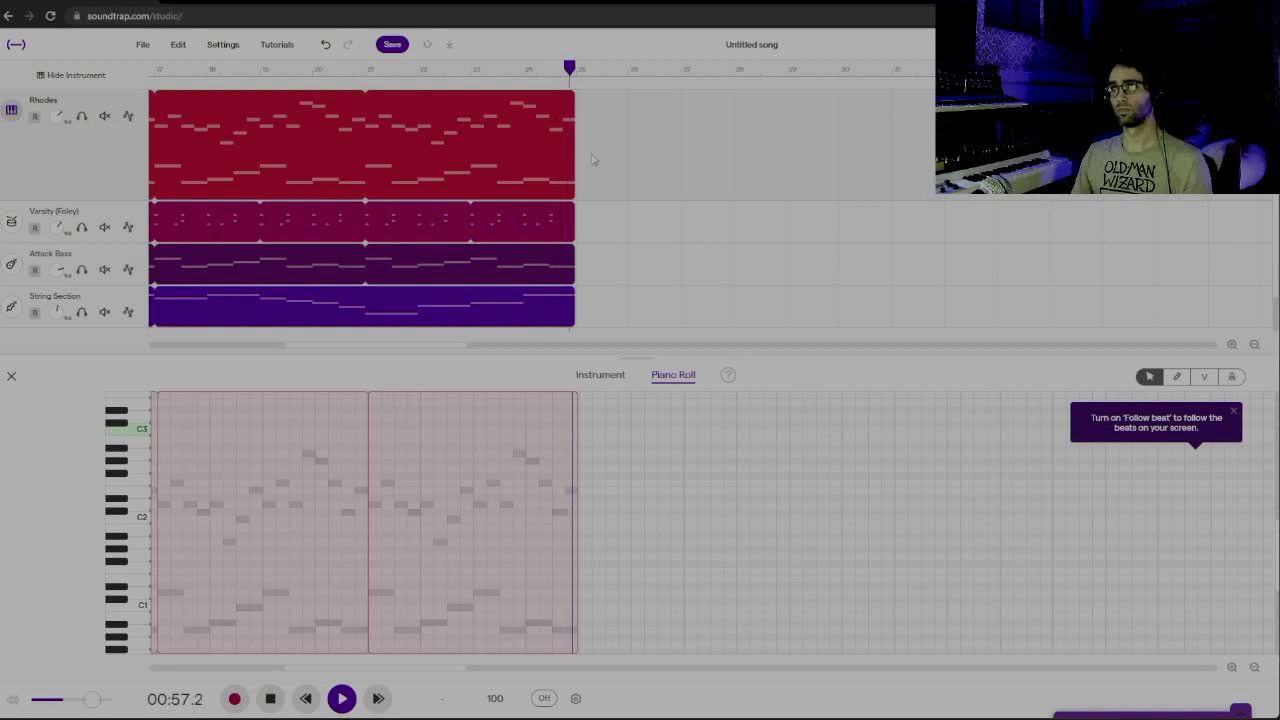
key(space)
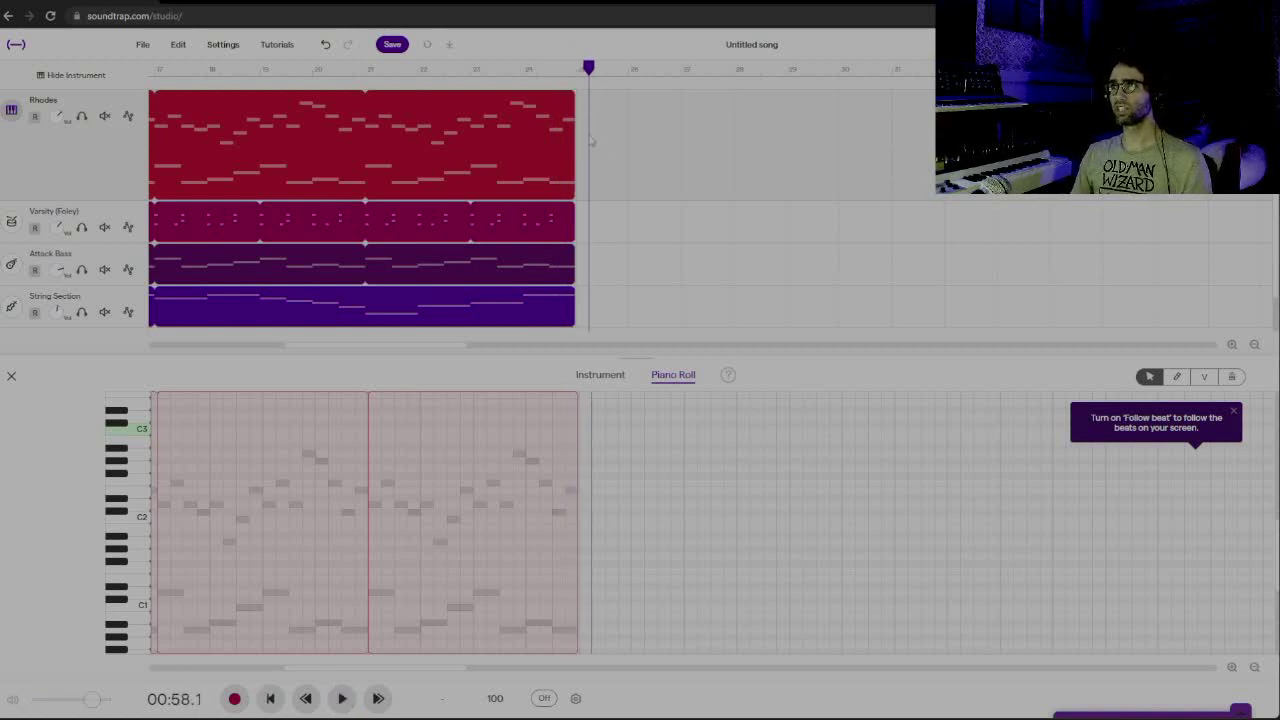
Extend the looped Rhodes region to bar 29 and split it at bar 25
click(602, 115)
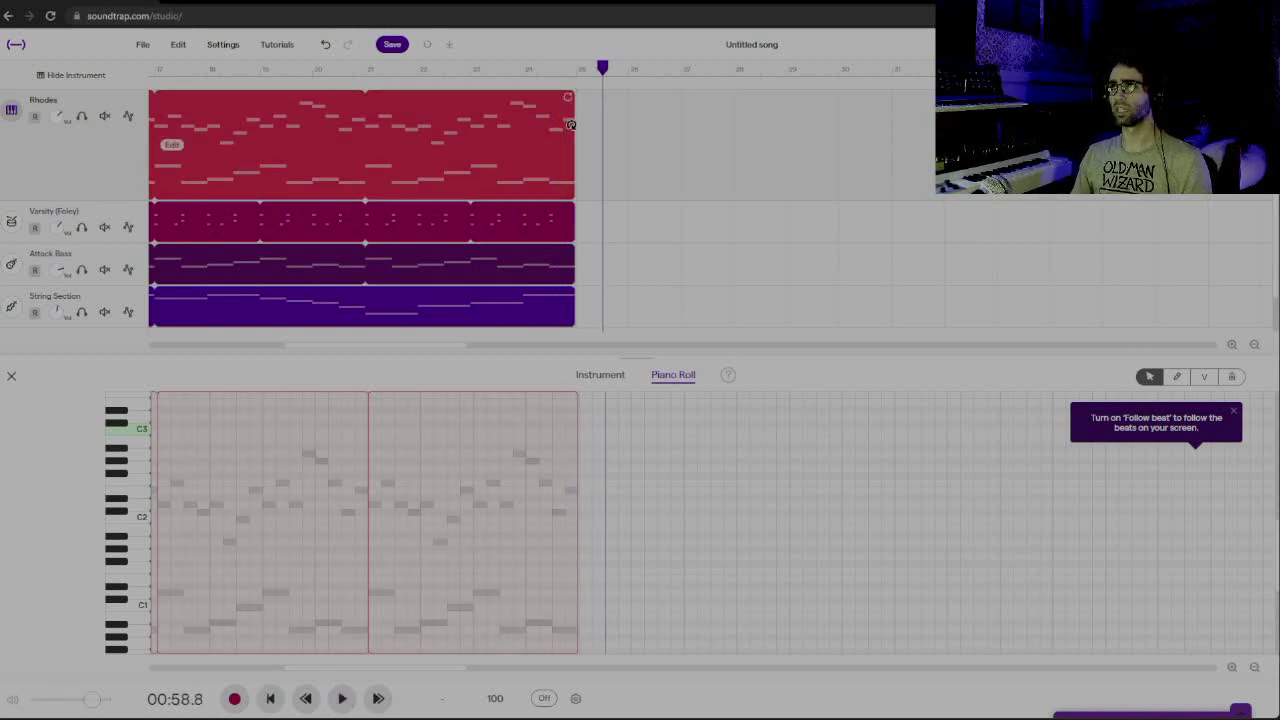
click(578, 129)
key(ctrl+z)
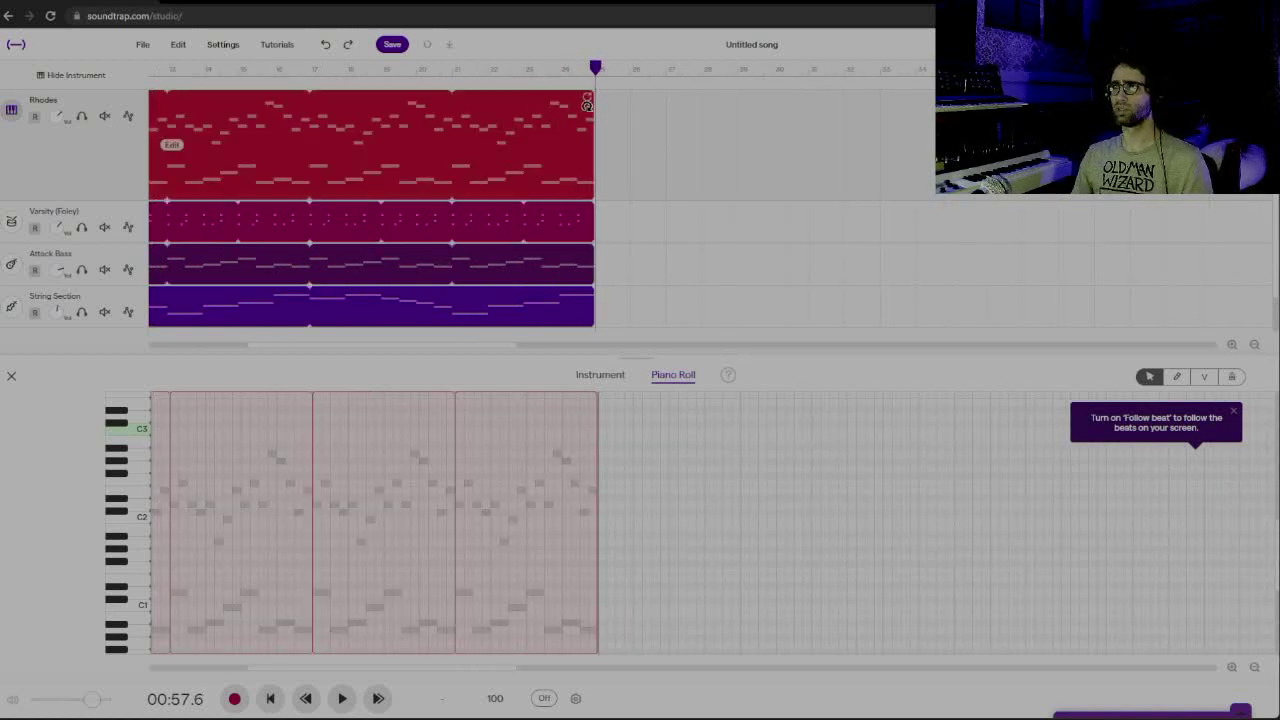
drag(587, 104, 732, 88)
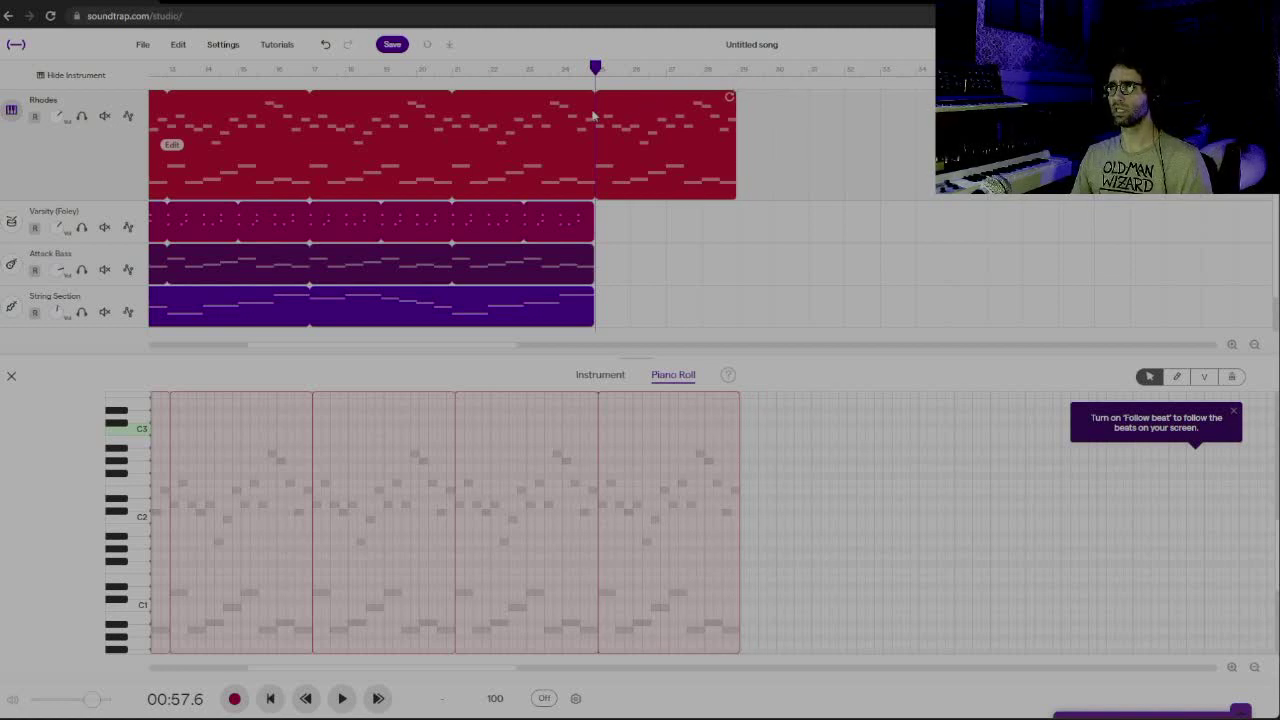
click(178, 44)
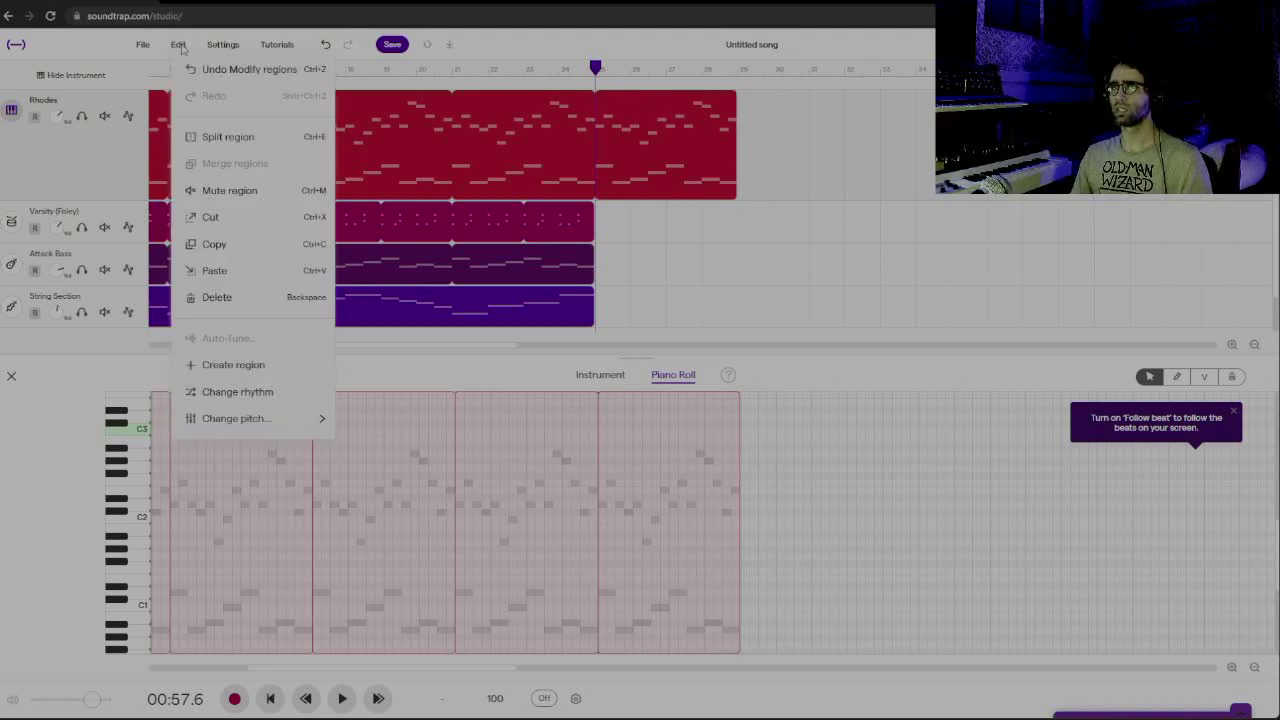
click(226, 138)
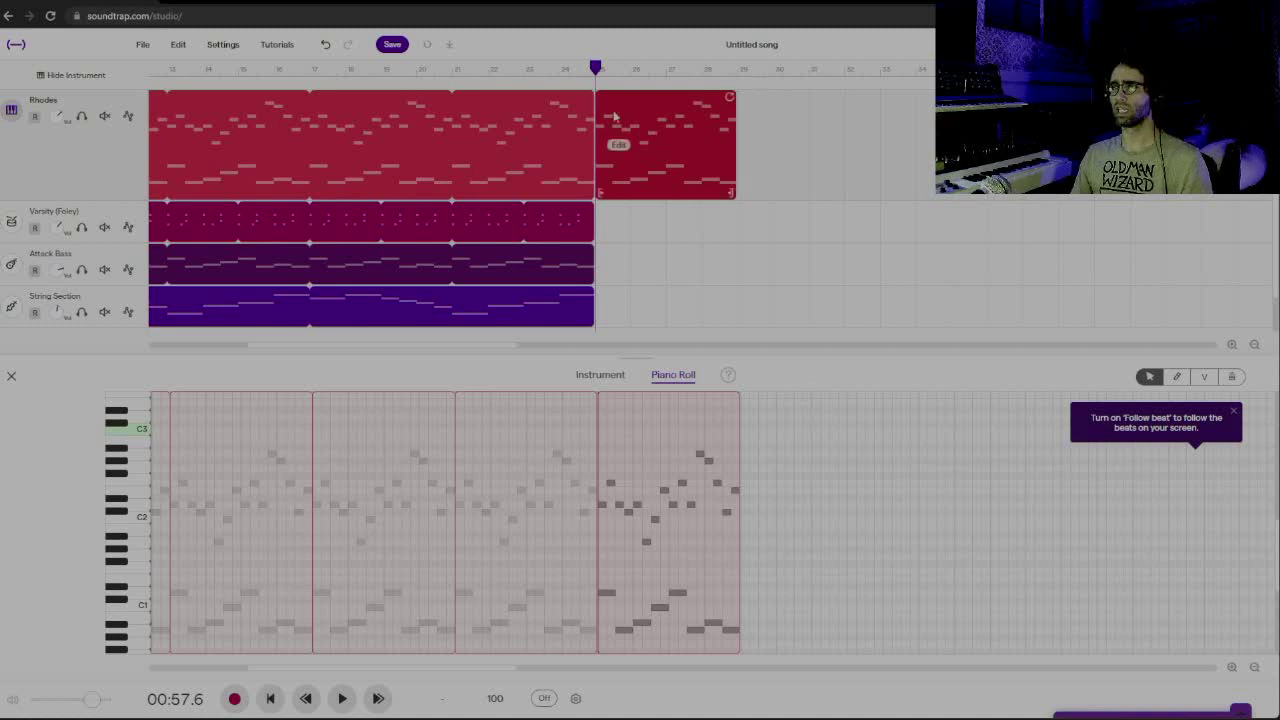
click(587, 68)
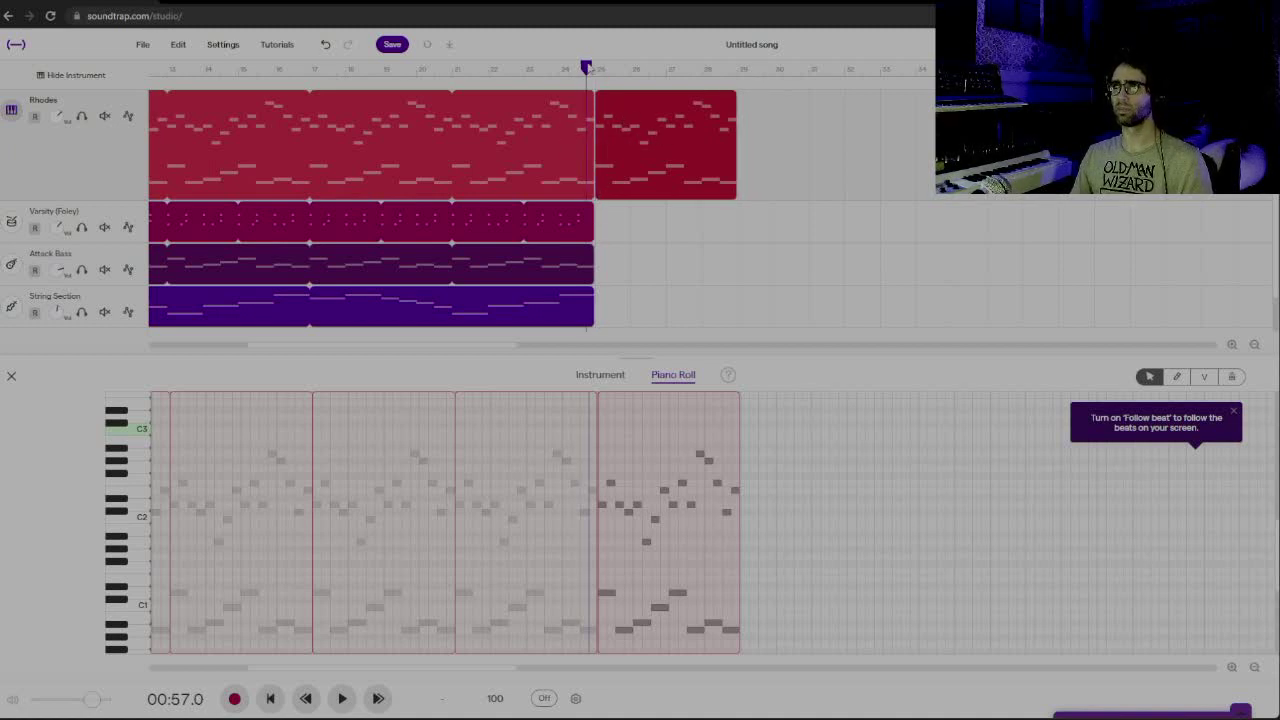
Repitch the first four bass notes of the last Rhodes region to Bb0, C1, Db1 and D1
key(space)
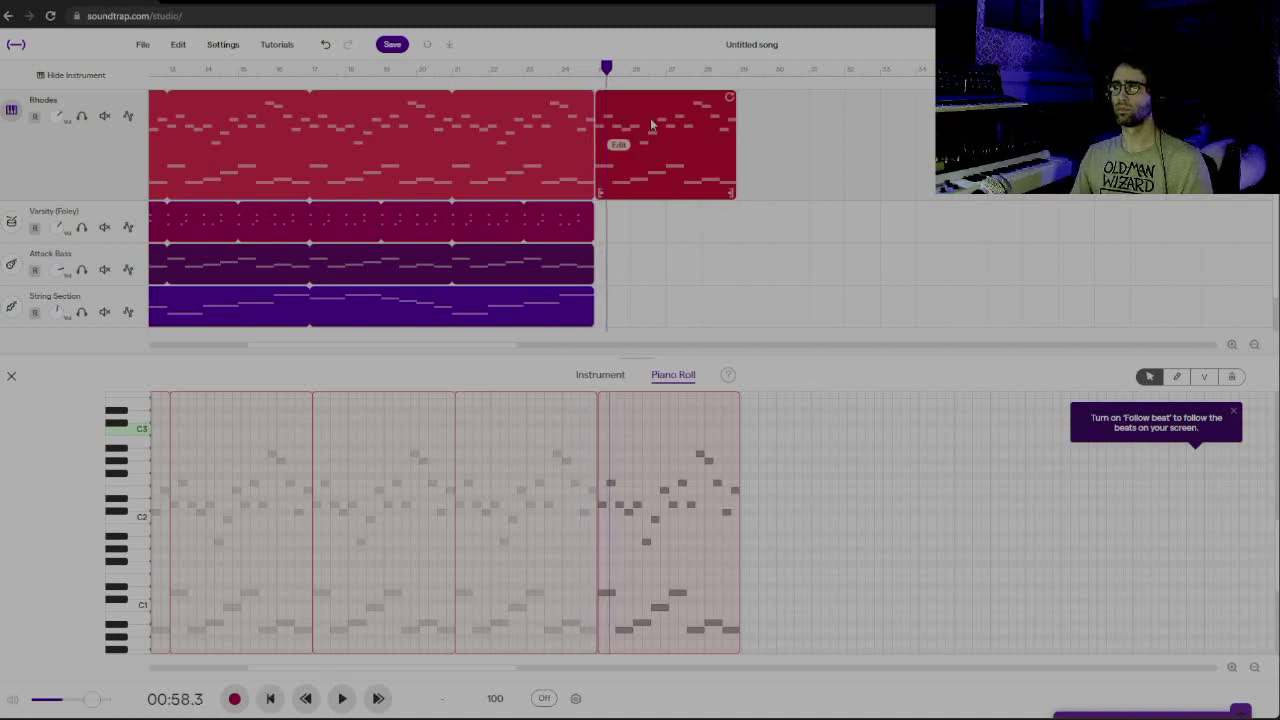
scroll(724, 501, down, 2)
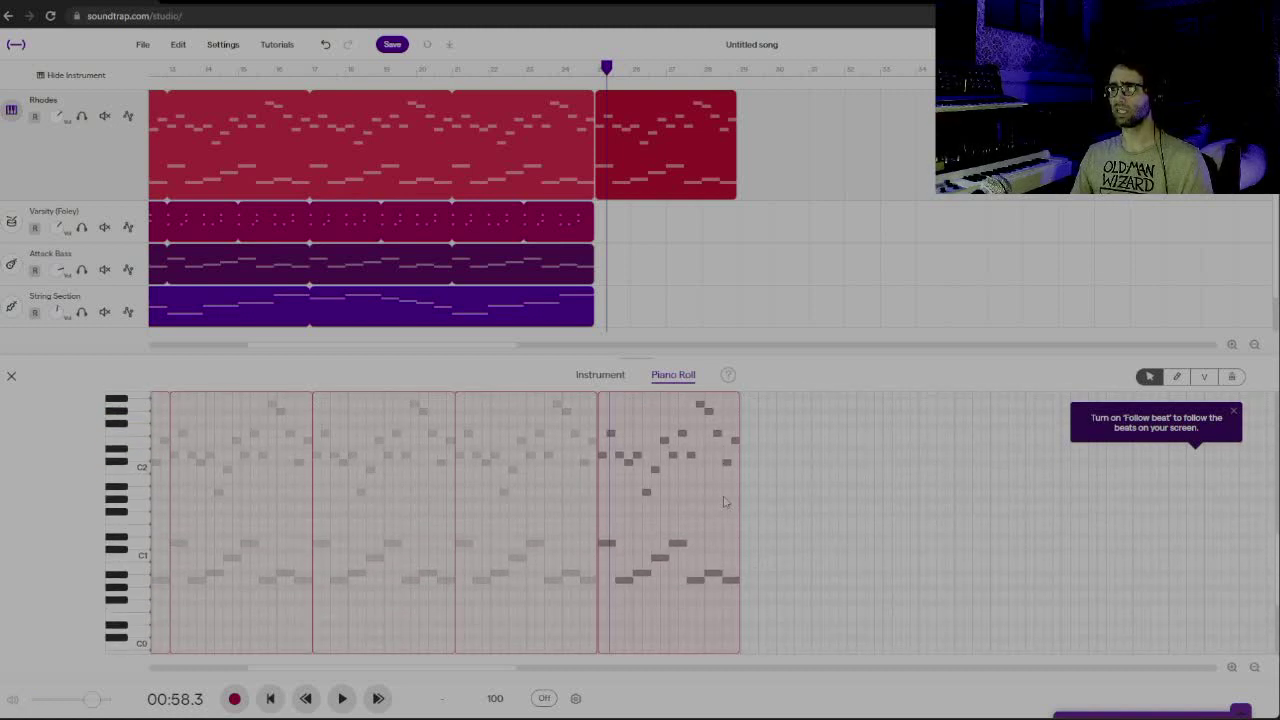
click(1234, 668)
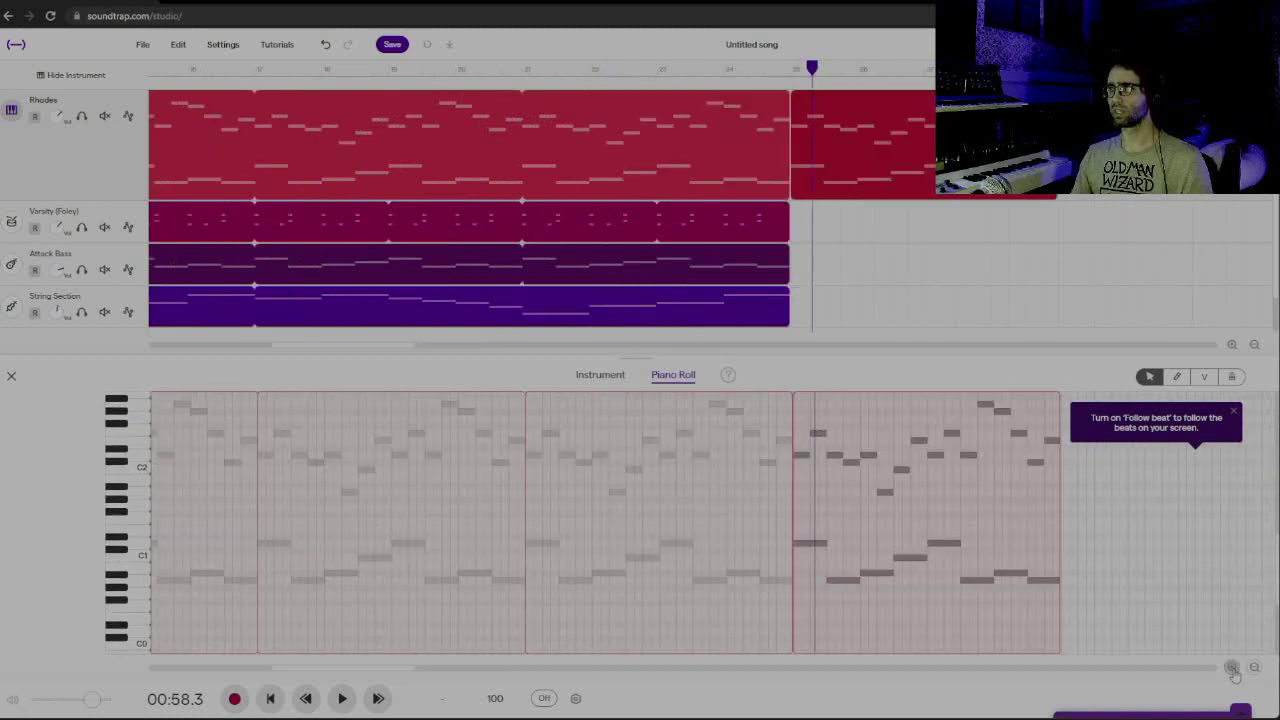
click(1232, 668)
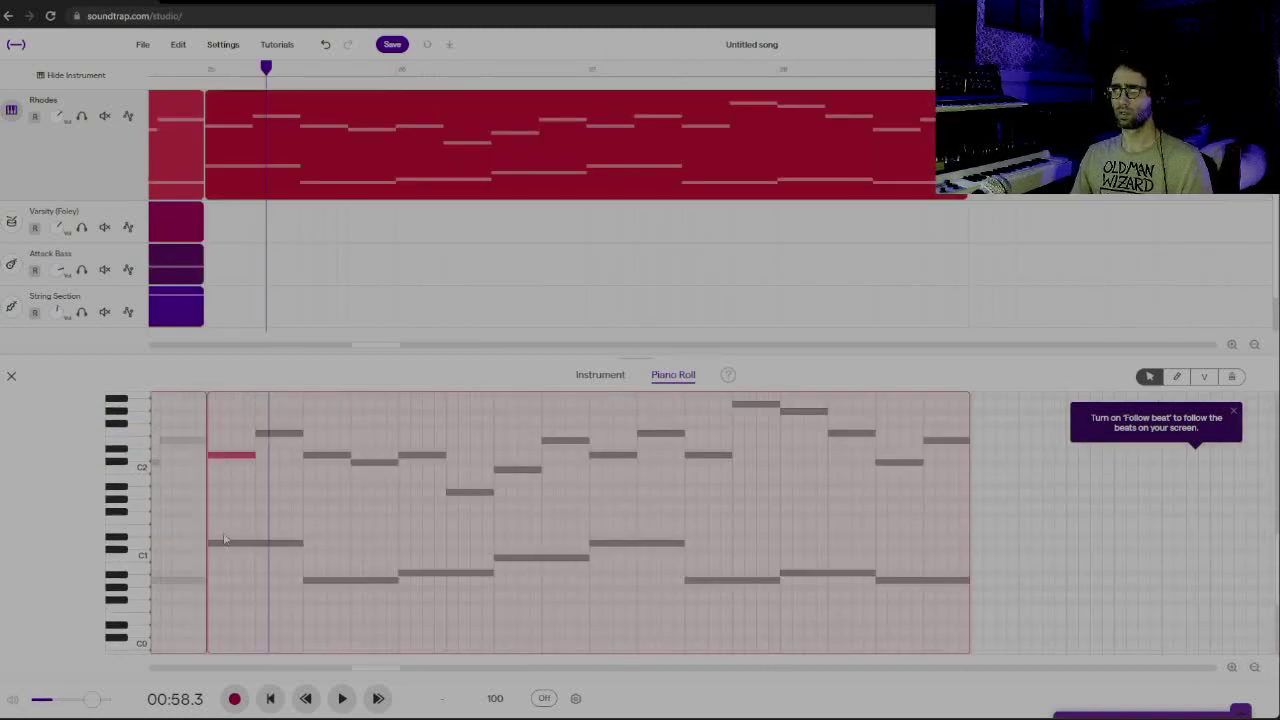
drag(228, 543, 378, 573)
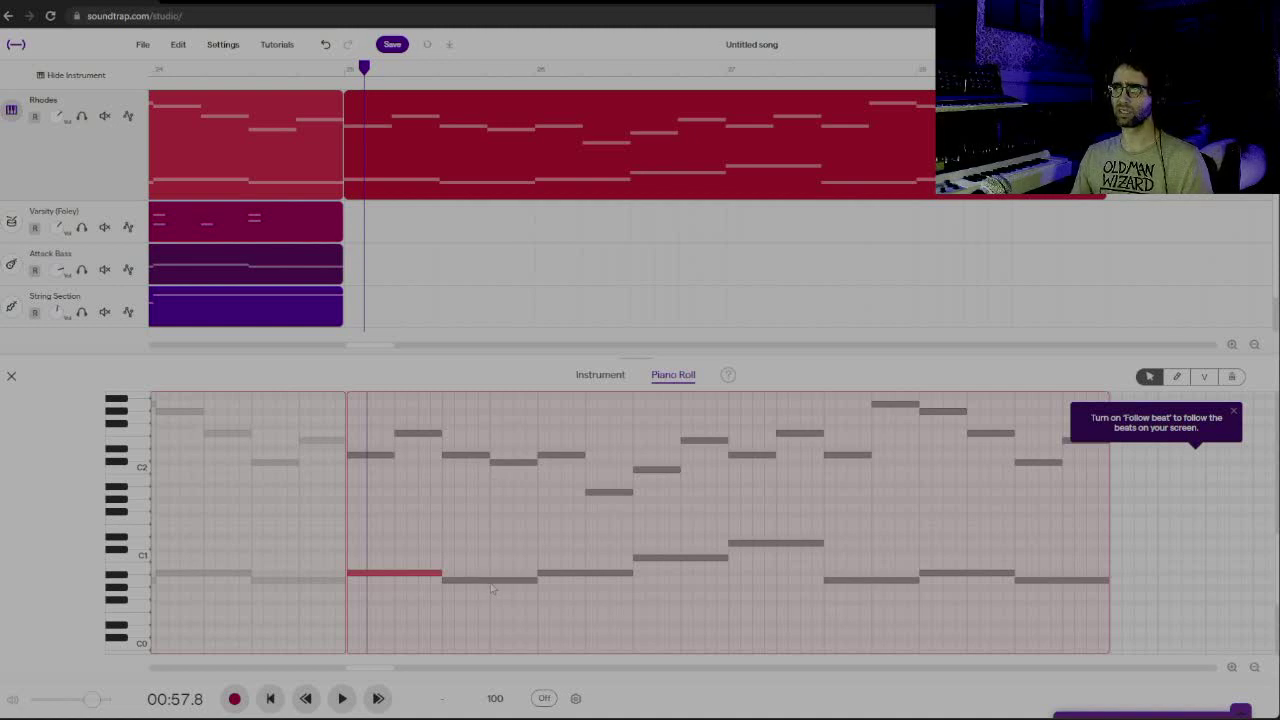
drag(491, 589, 561, 553)
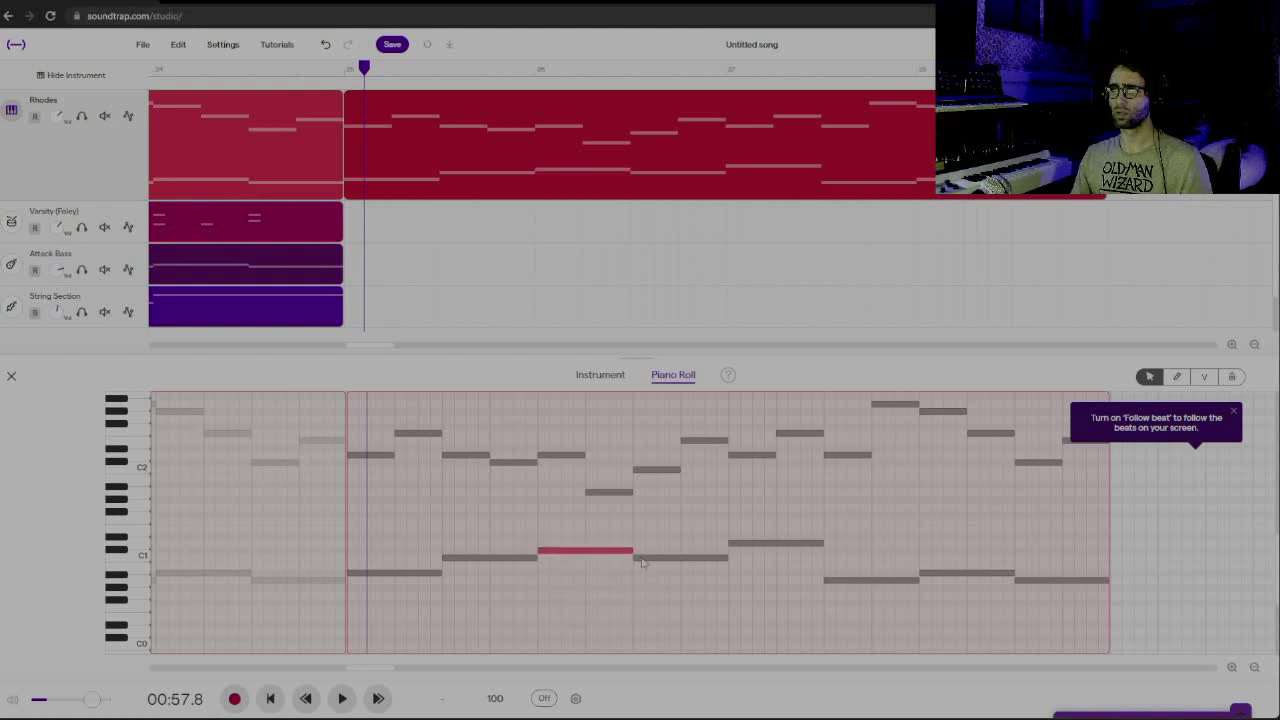
drag(659, 561, 657, 548)
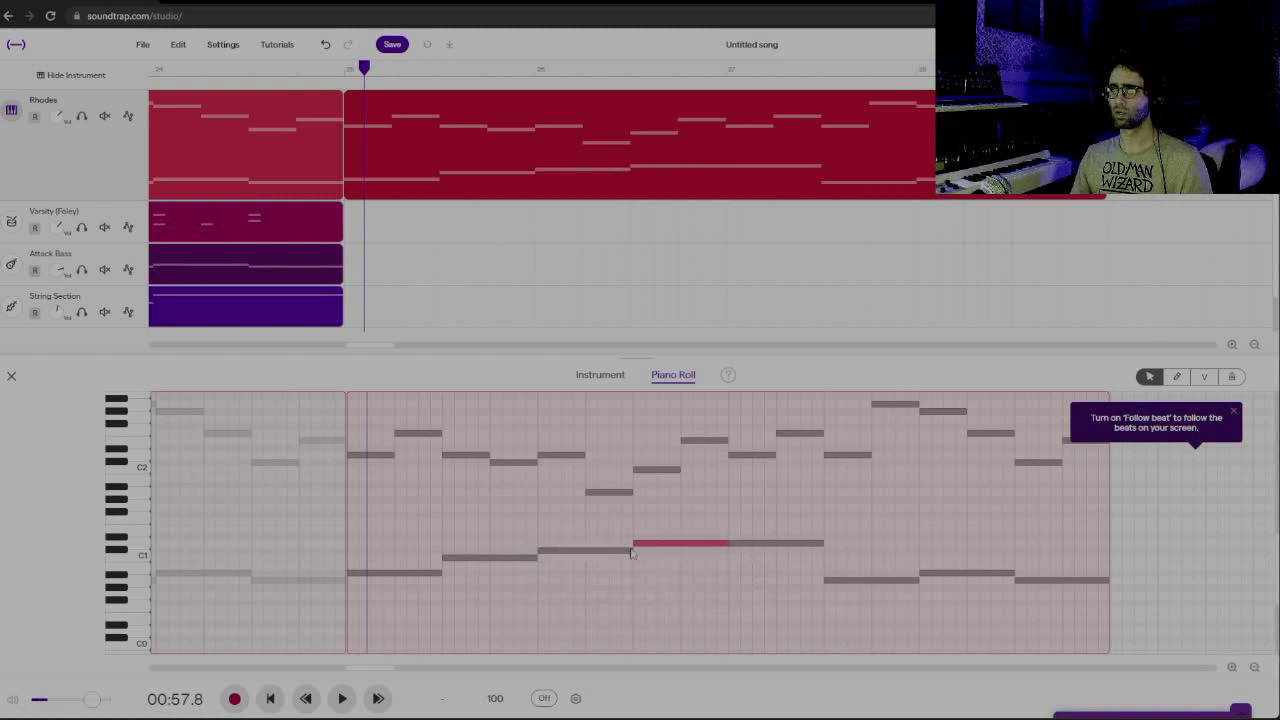
Repitch the last four bass notes of the region to Bb0, C1, A0 and Db1
drag(748, 545, 750, 580)
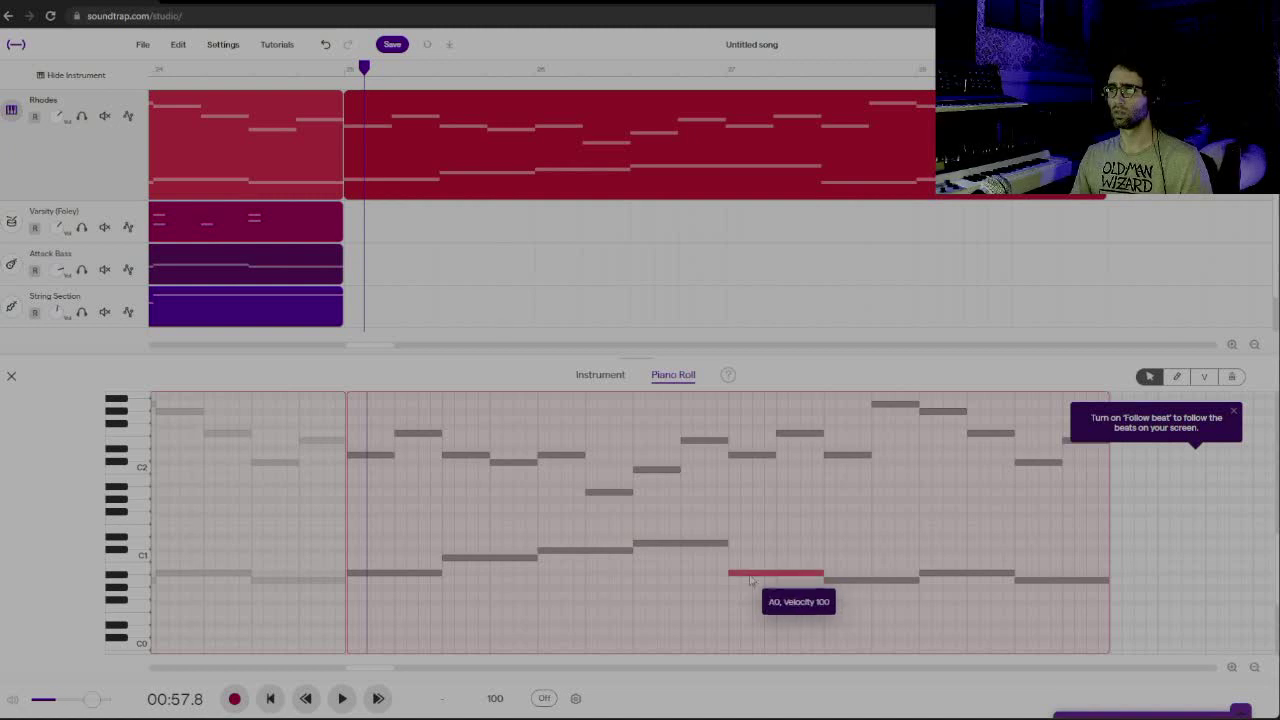
drag(840, 581, 840, 558)
click(947, 578)
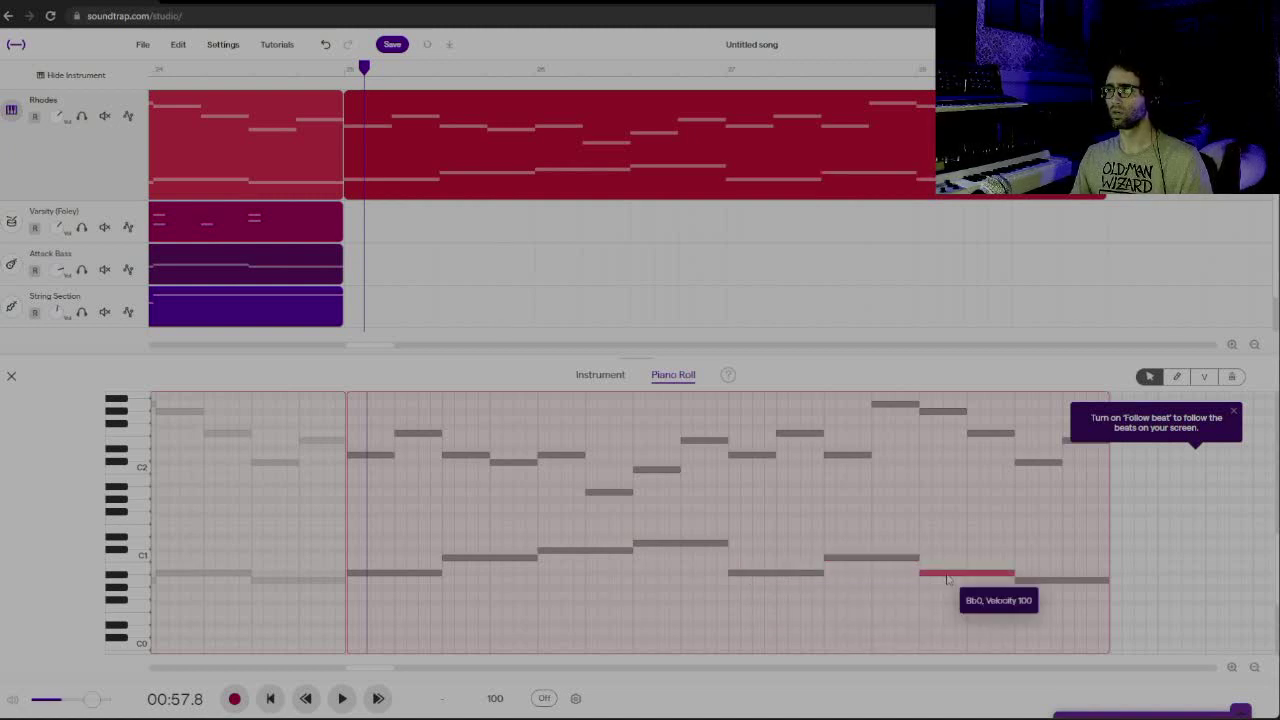
drag(947, 580, 948, 587)
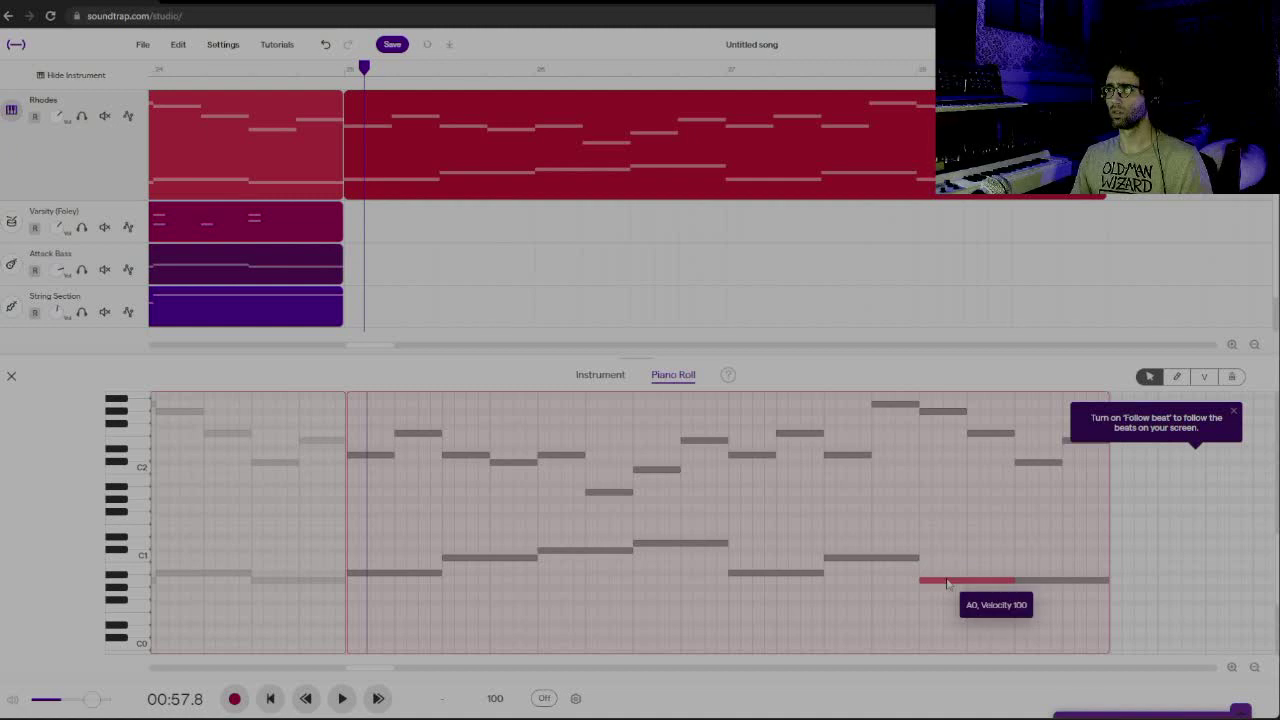
click(1036, 582)
drag(1036, 582, 1036, 555)
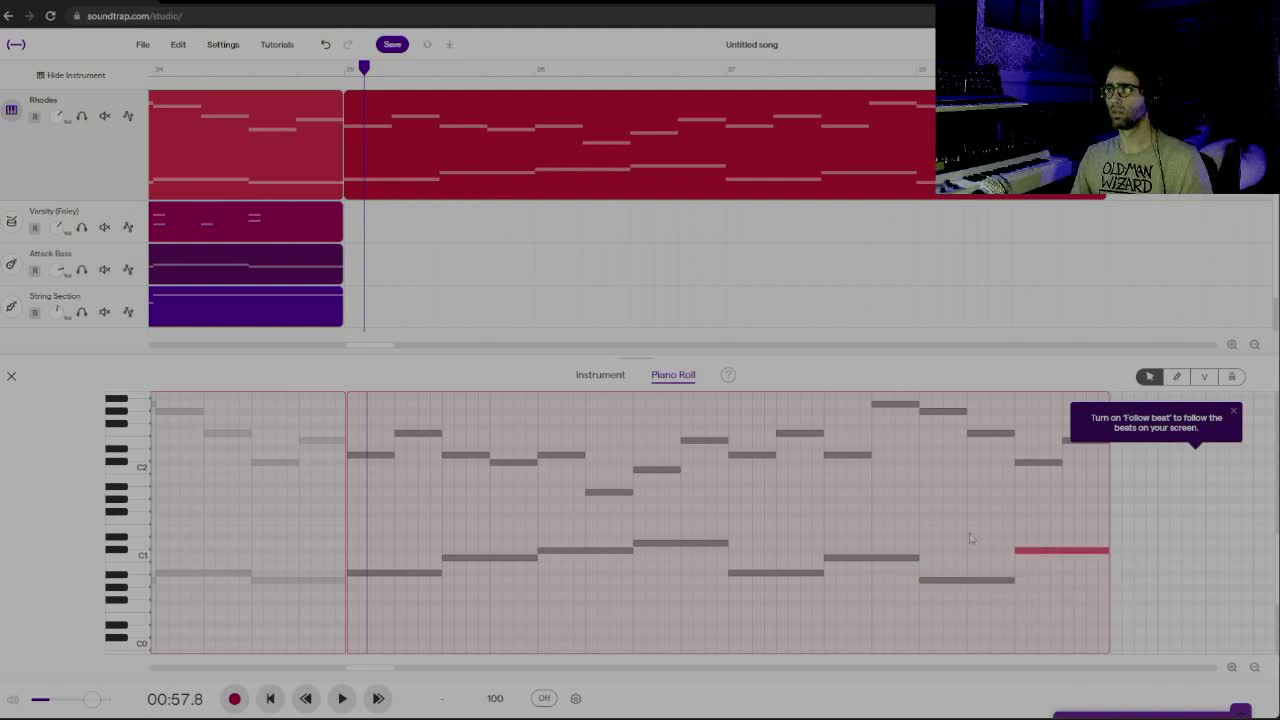
Play the Rhodes region from bar 25 to check the melody against the new bass line
drag(364, 67, 347, 80)
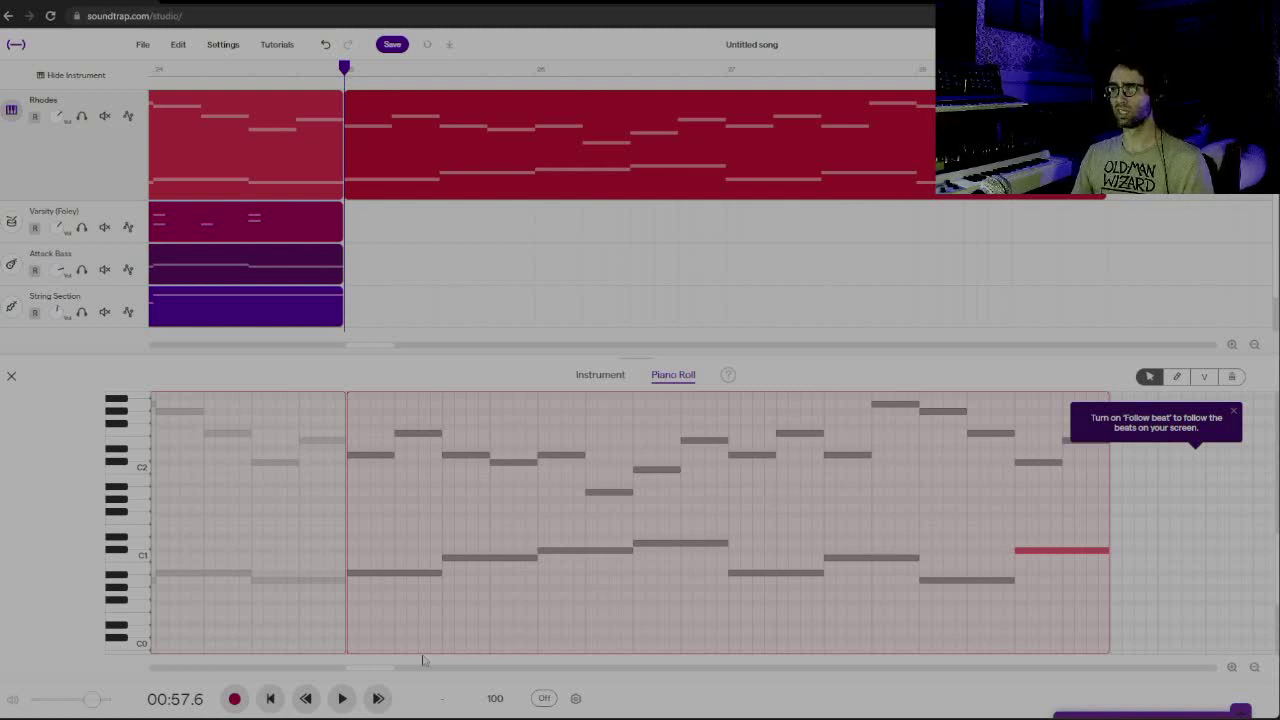
drag(385, 673, 390, 672)
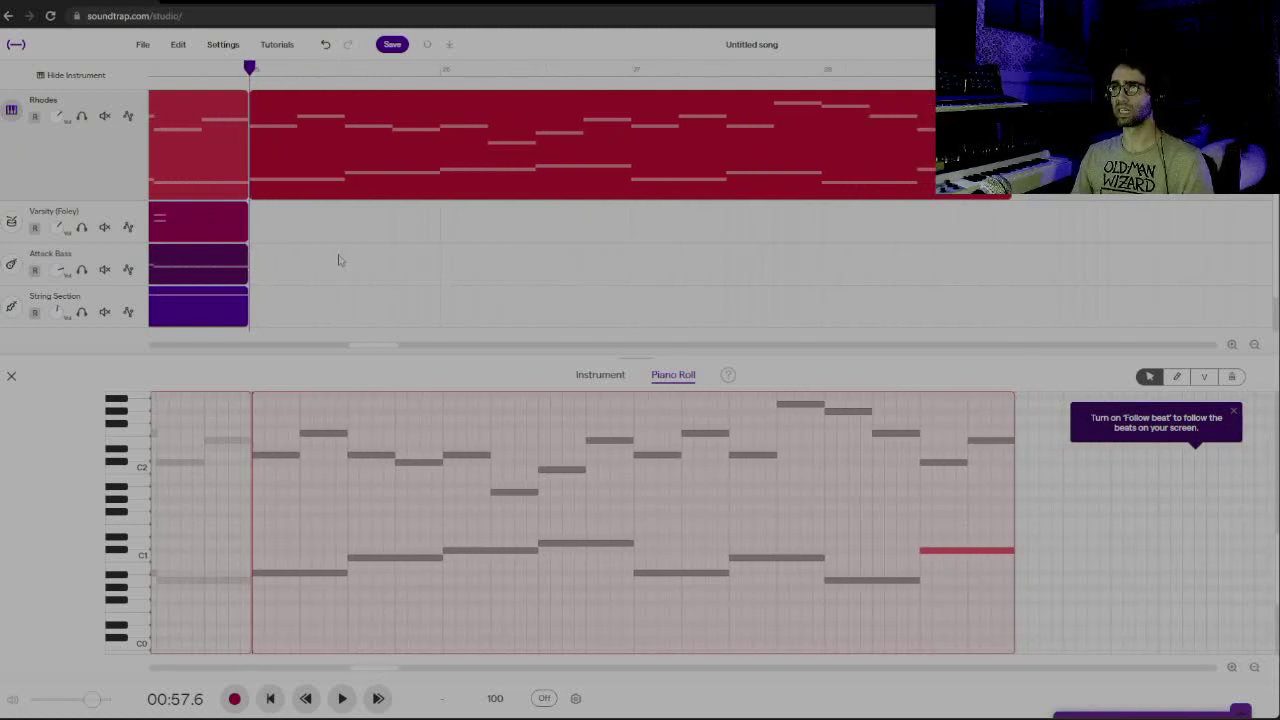
key(space)
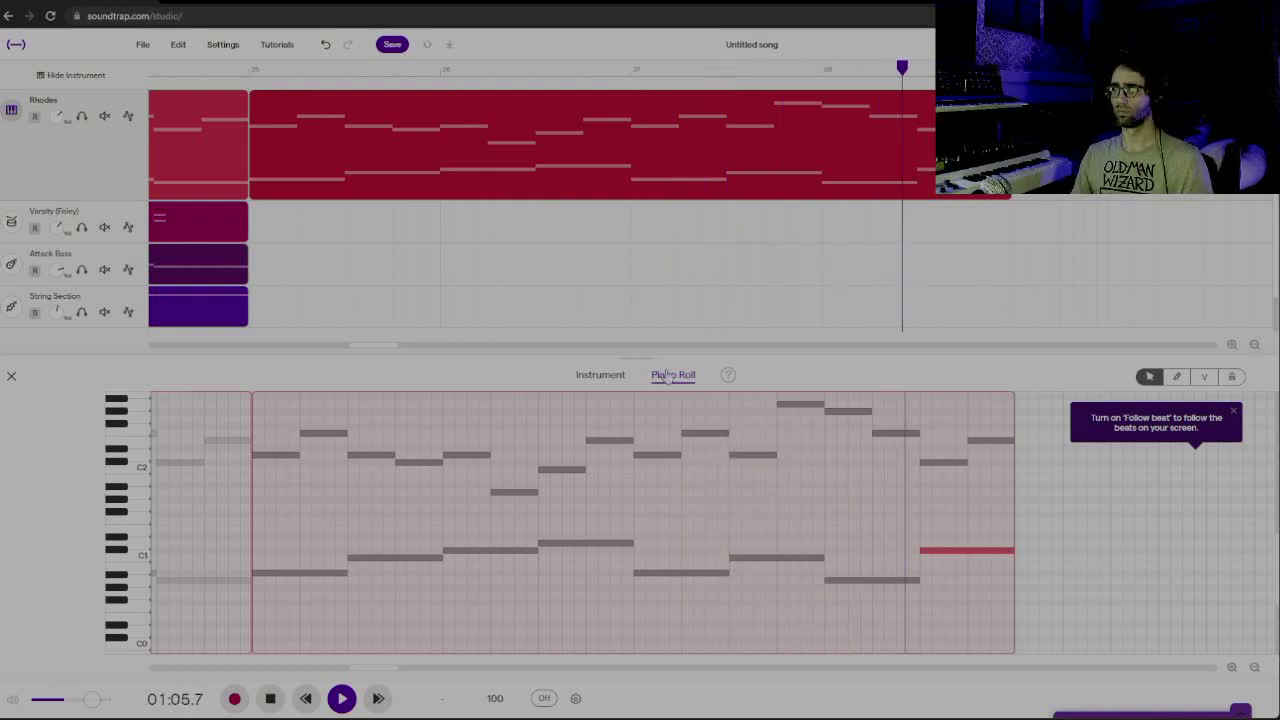
key(space)
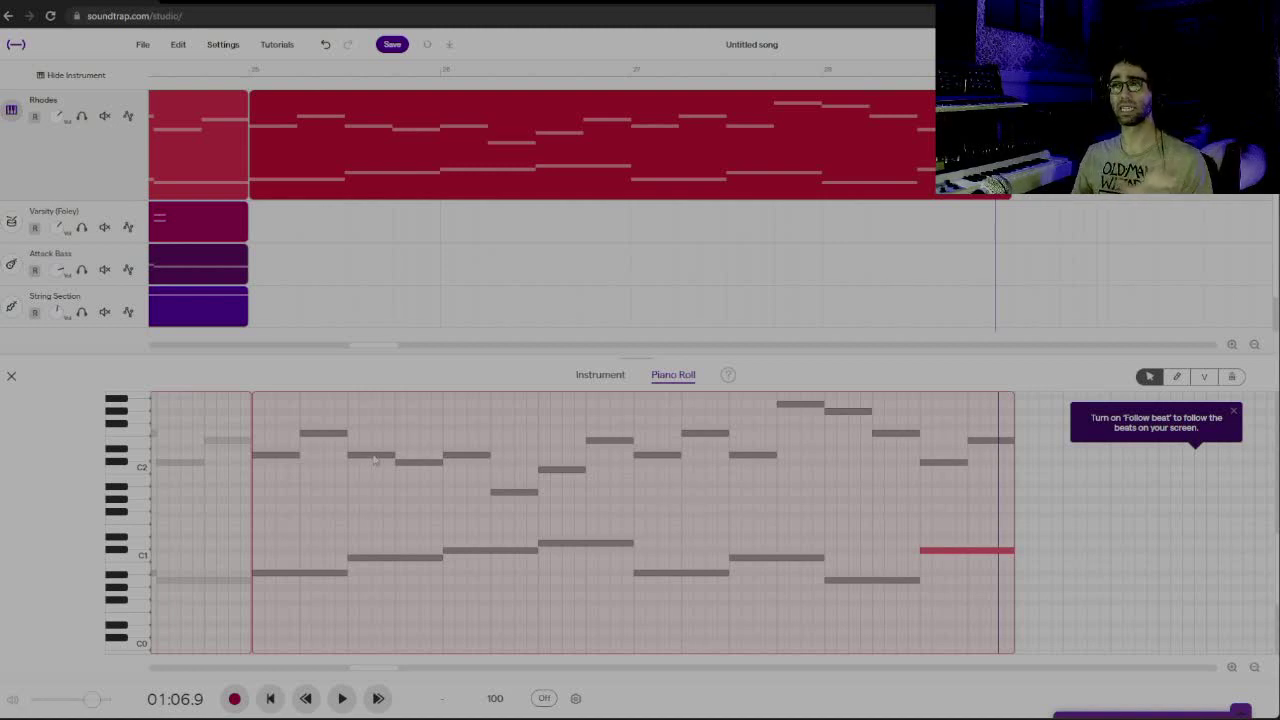
key(space)
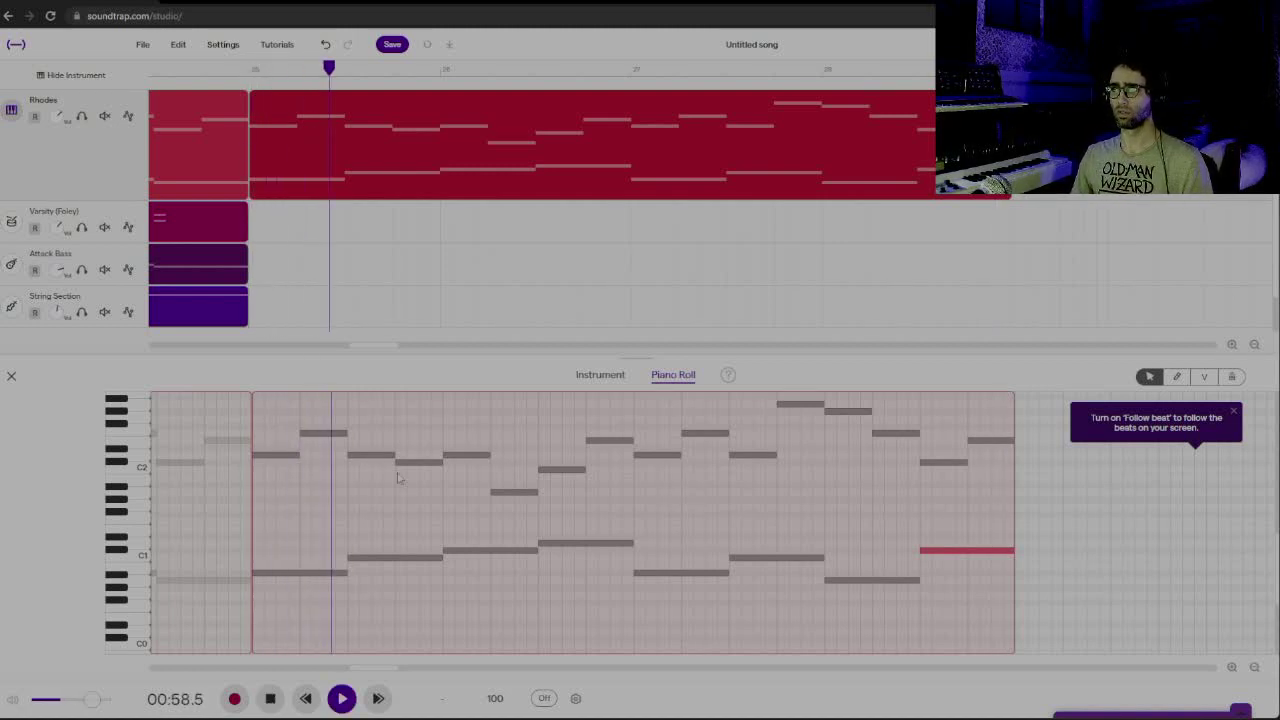
key(space)
Try the third, fourth and fifth melody notes of the region at Db2, A1 and Db2
click(370, 457)
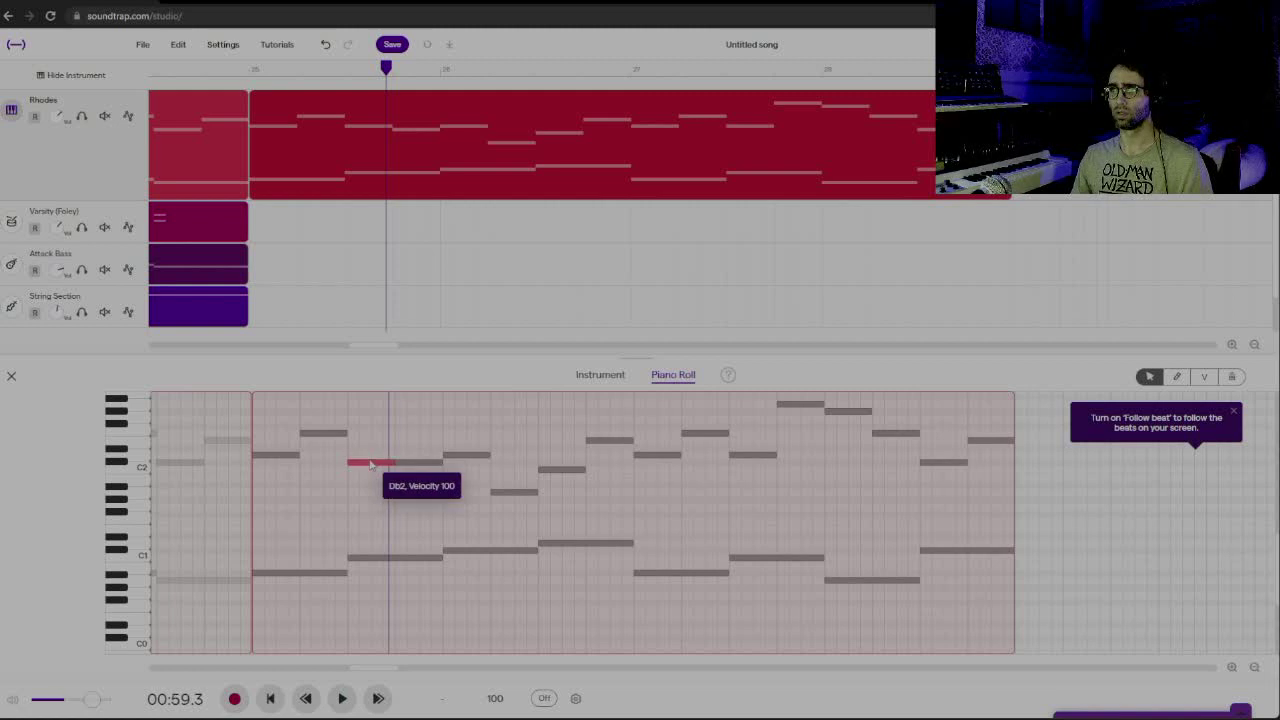
drag(370, 457, 421, 492)
click(463, 457)
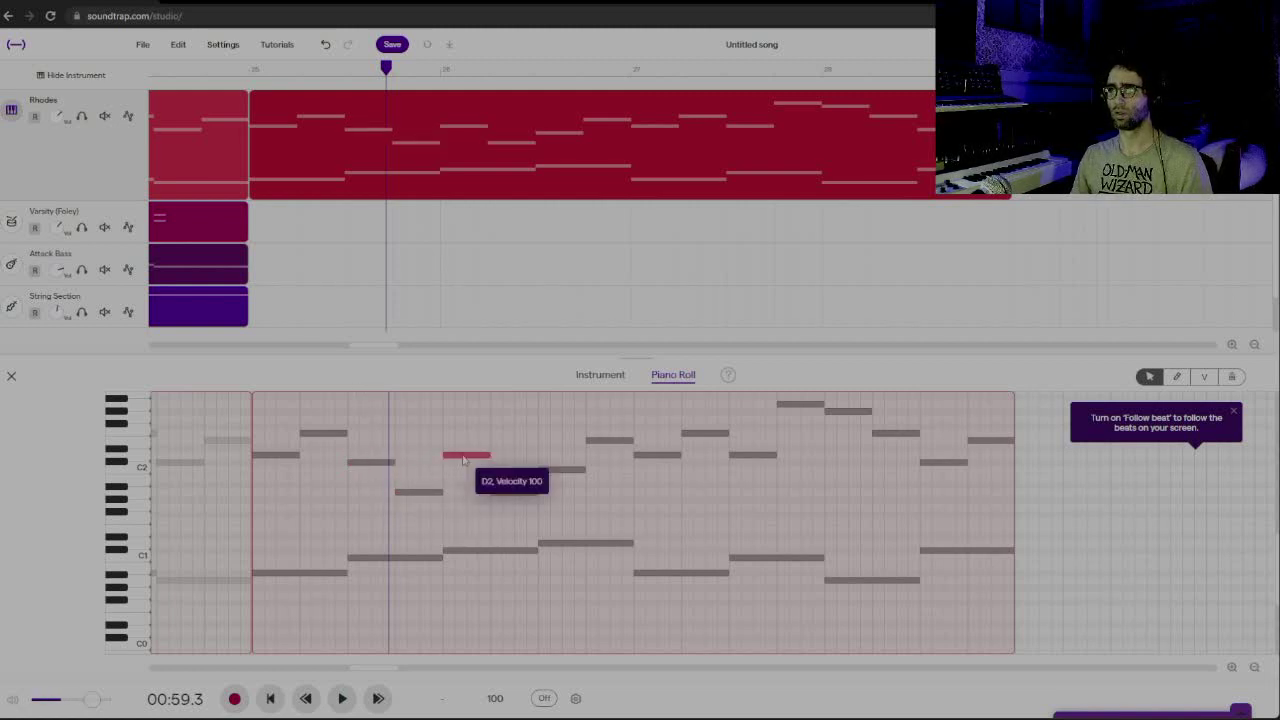
click(513, 495)
click(510, 552)
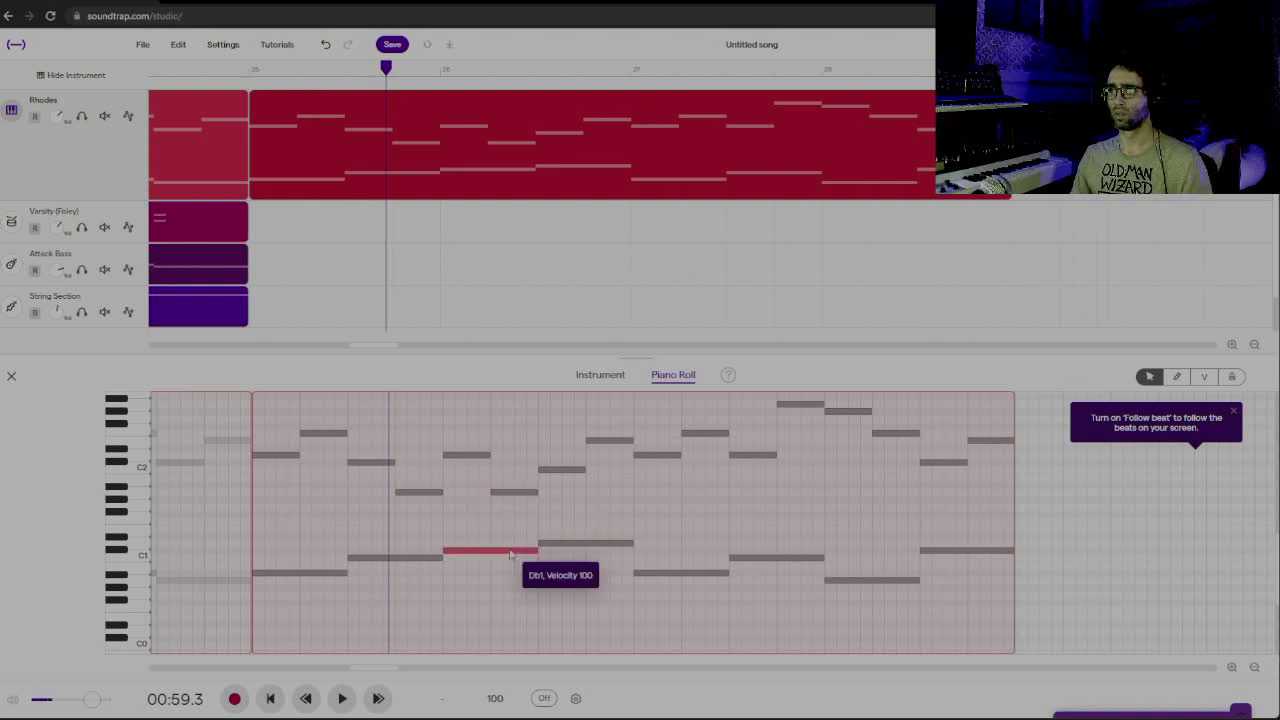
click(510, 497)
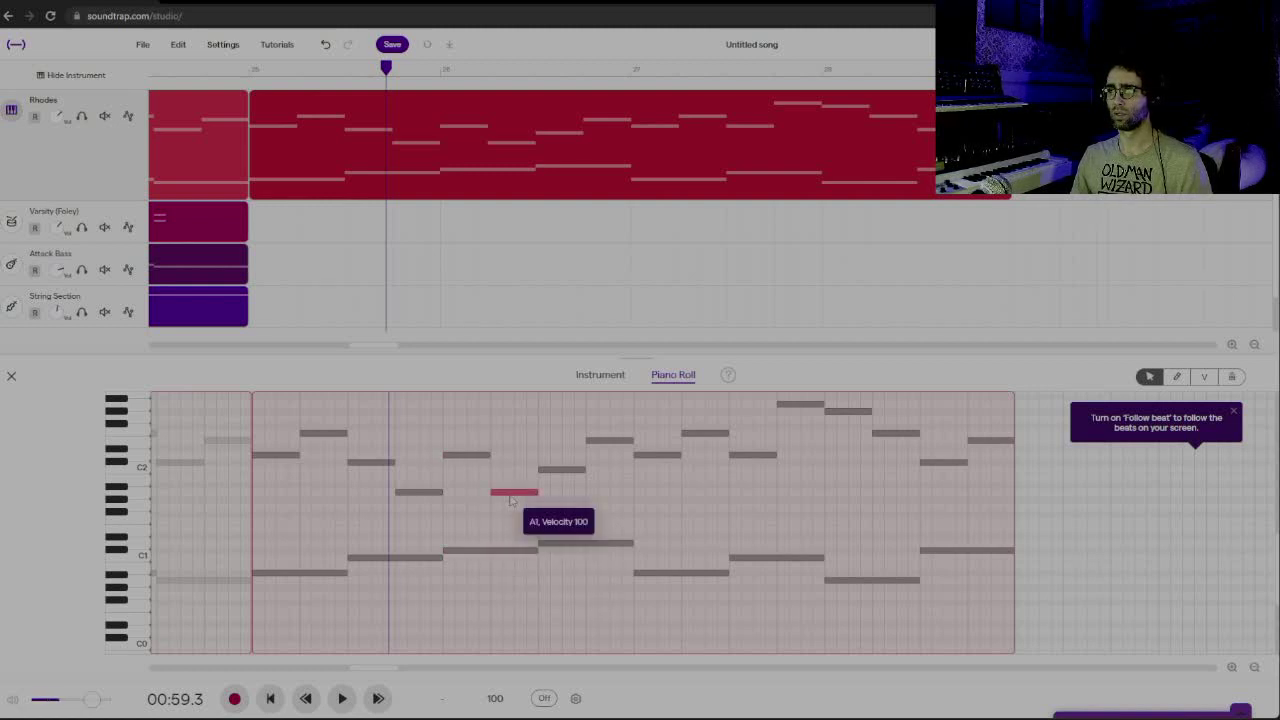
mouse_move(511, 500)
mouse_down()
mouse_move(511, 558)
mouse_move(511, 499)
mouse_up()
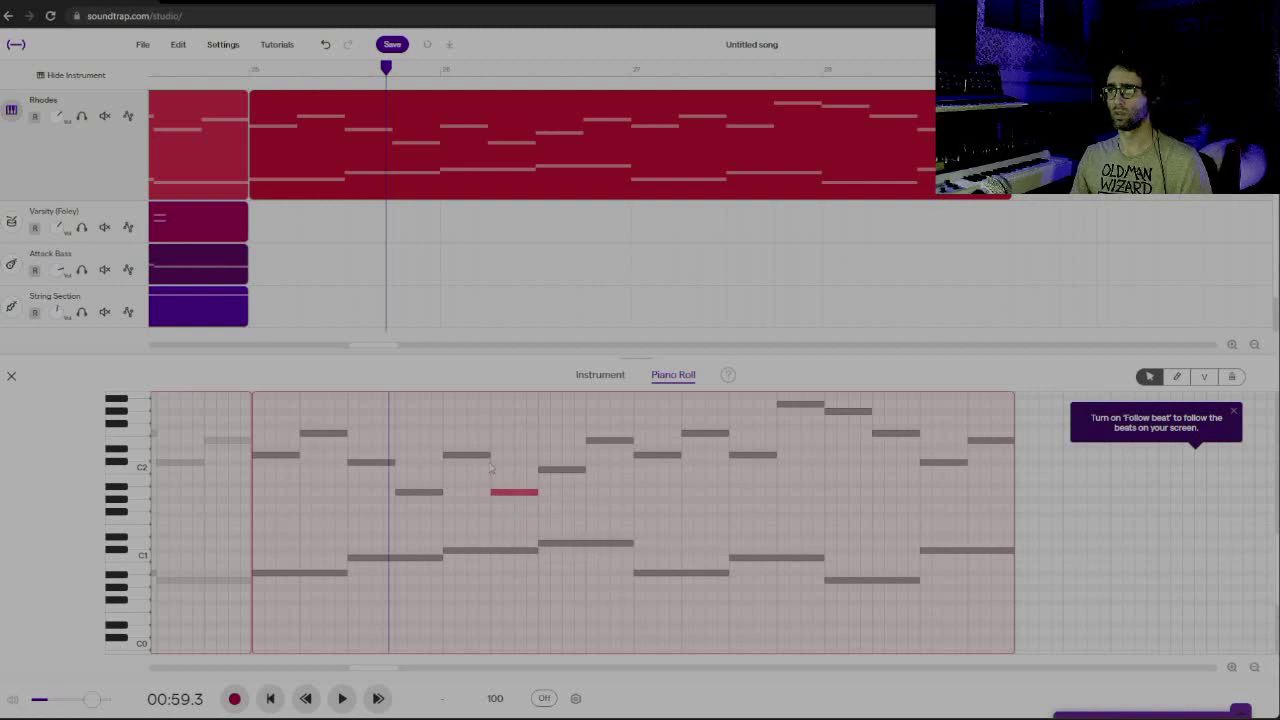
click(502, 467)
drag(484, 456, 484, 464)
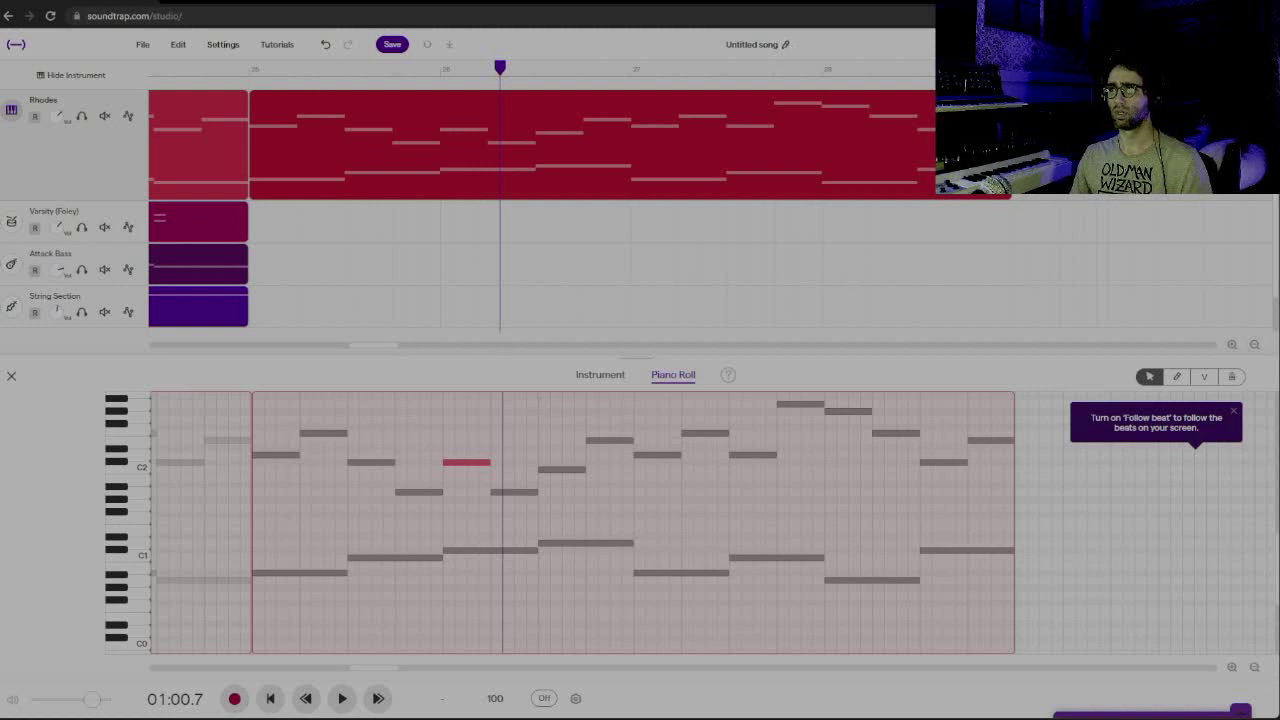
Play the phrase from bar 25 and try the third melody note at D2
drag(500, 76, 351, 85)
key(space)
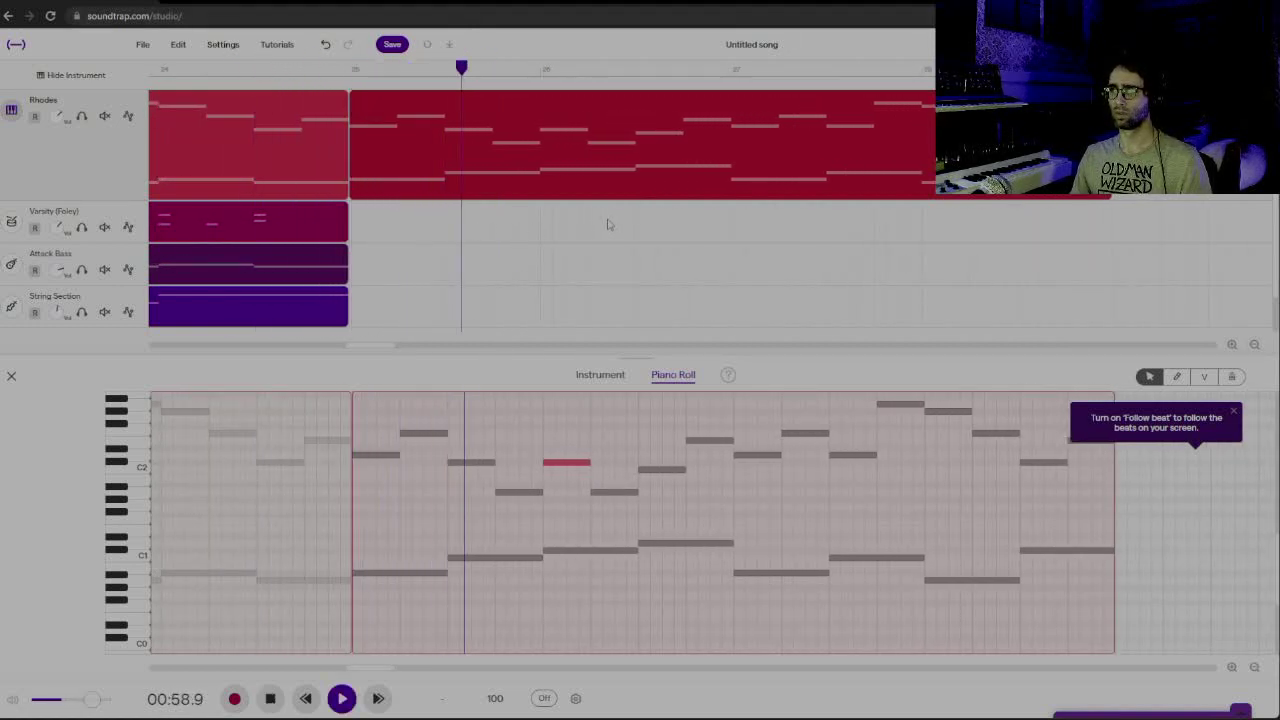
key(space)
mouse_move(478, 463)
mouse_down()
mouse_move(478, 475)
mouse_move(480, 464)
mouse_up()
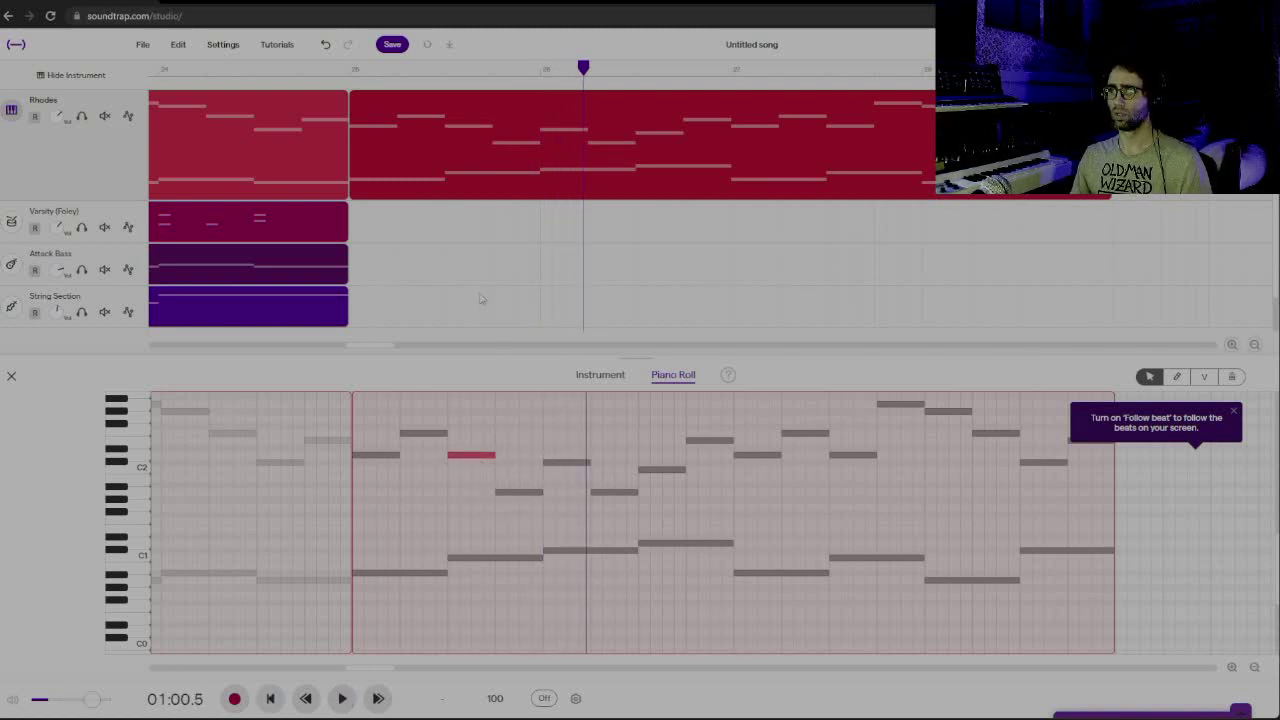
click(358, 90)
key(space)
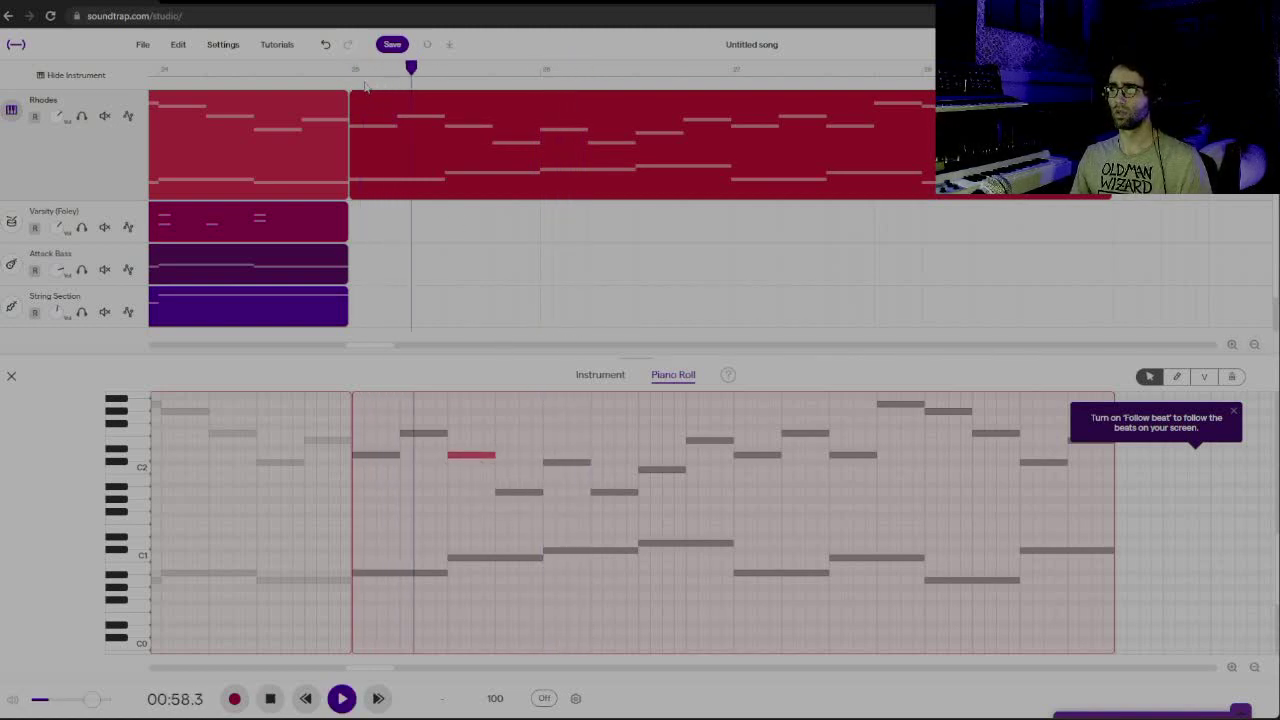
key(space)
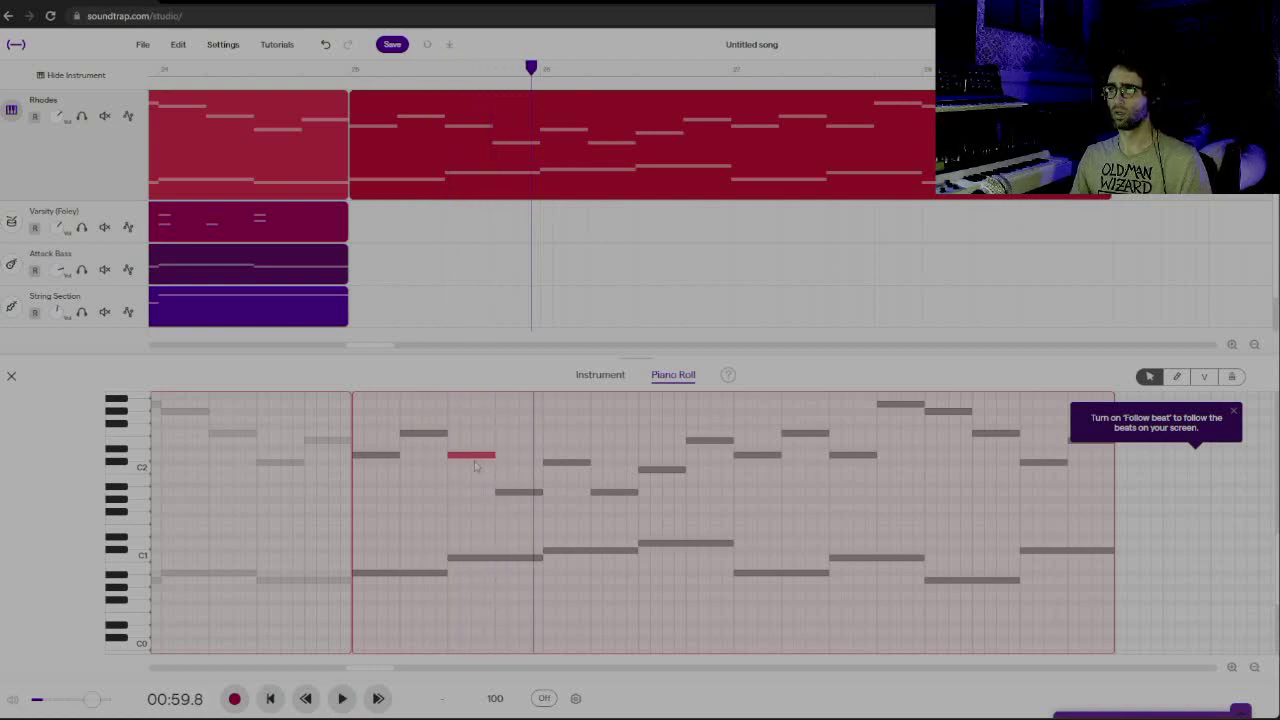
Raise the third melody note to E2 and the fourth to C2, and play the phrase from bar 25
drag(473, 459, 478, 447)
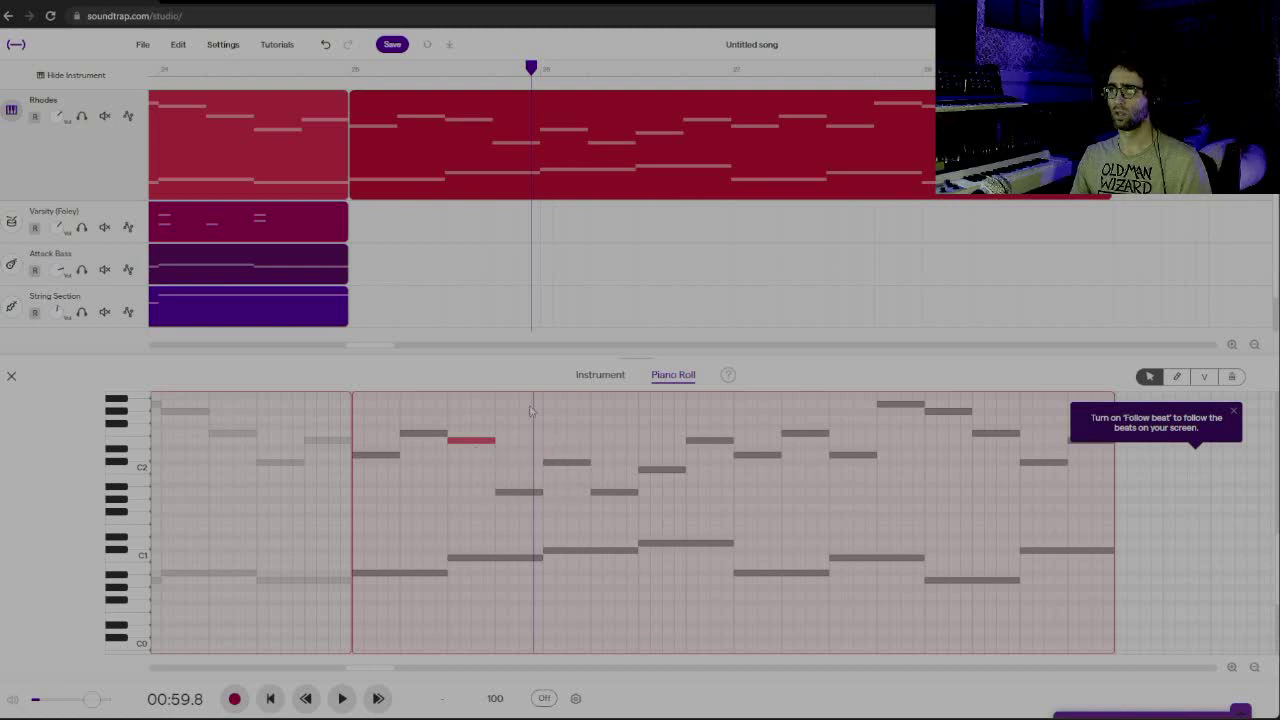
mouse_move(518, 494)
mouse_down()
mouse_move(519, 445)
mouse_move(520, 473)
mouse_up()
click(425, 69)
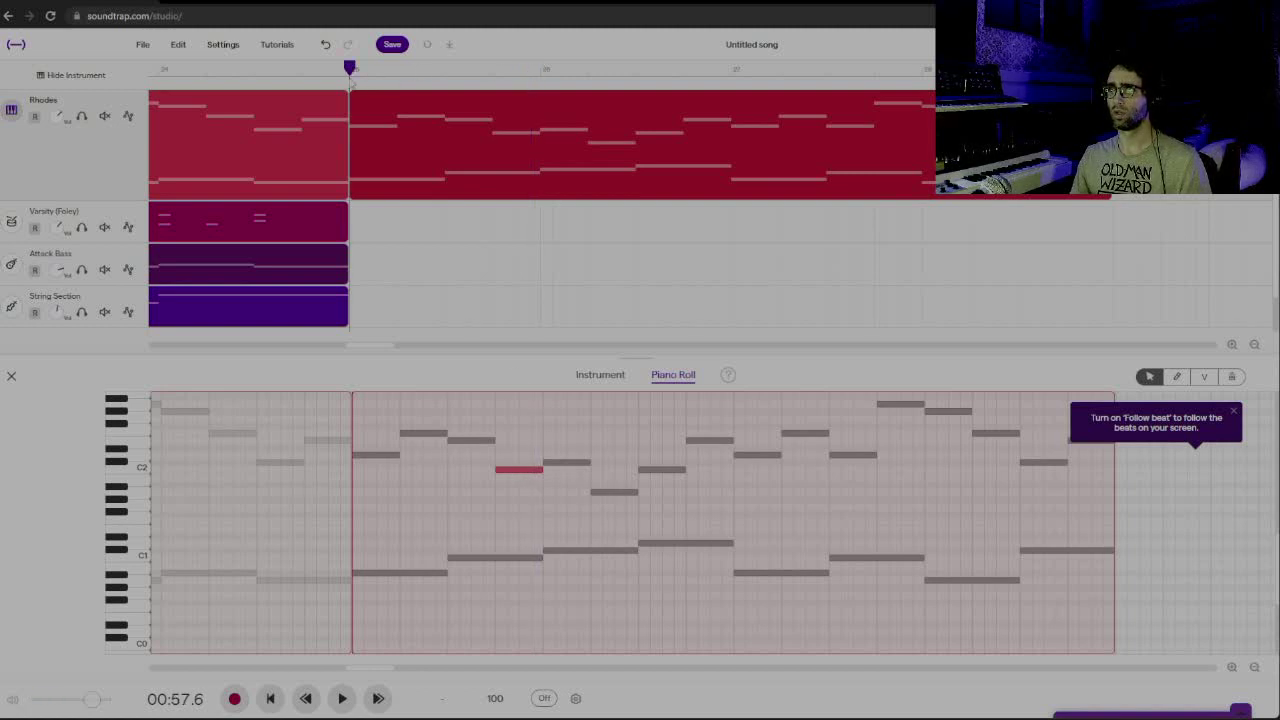
key(space)
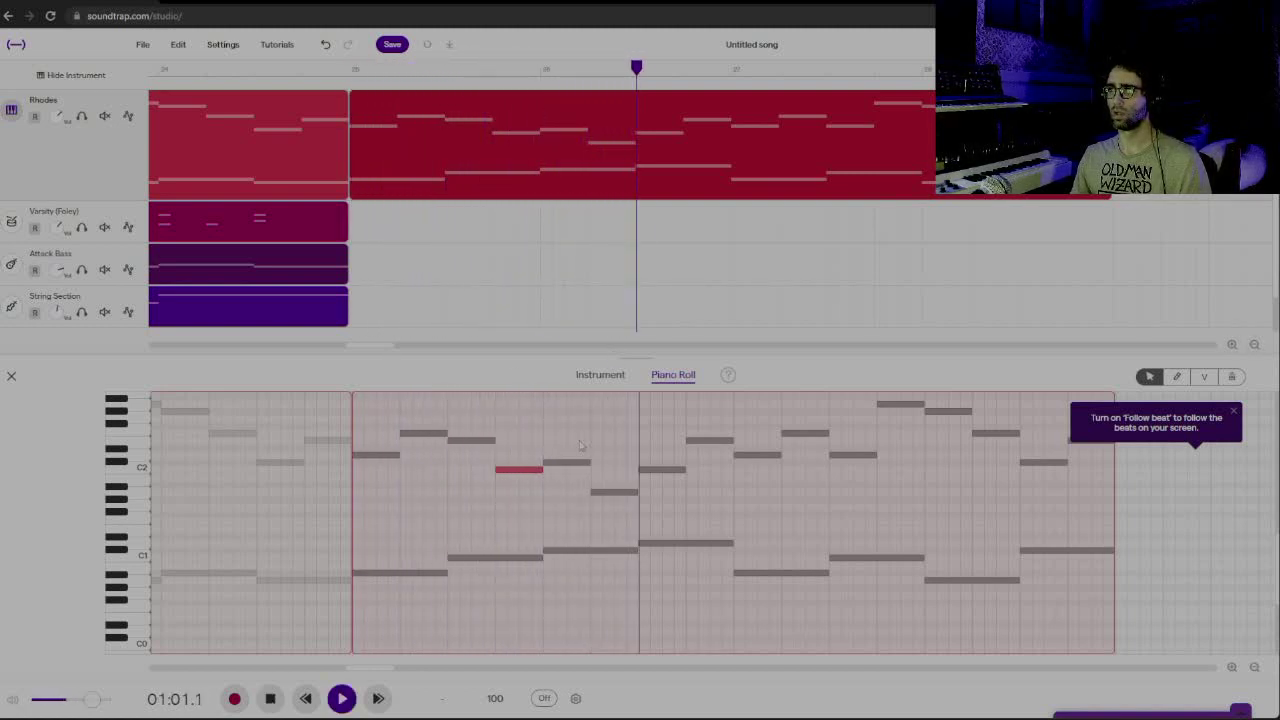
Repitch the fifth to eighth melody notes to A1, E2, F2 and D2, and play the region from bar 25
drag(563, 463, 709, 460)
click(604, 497)
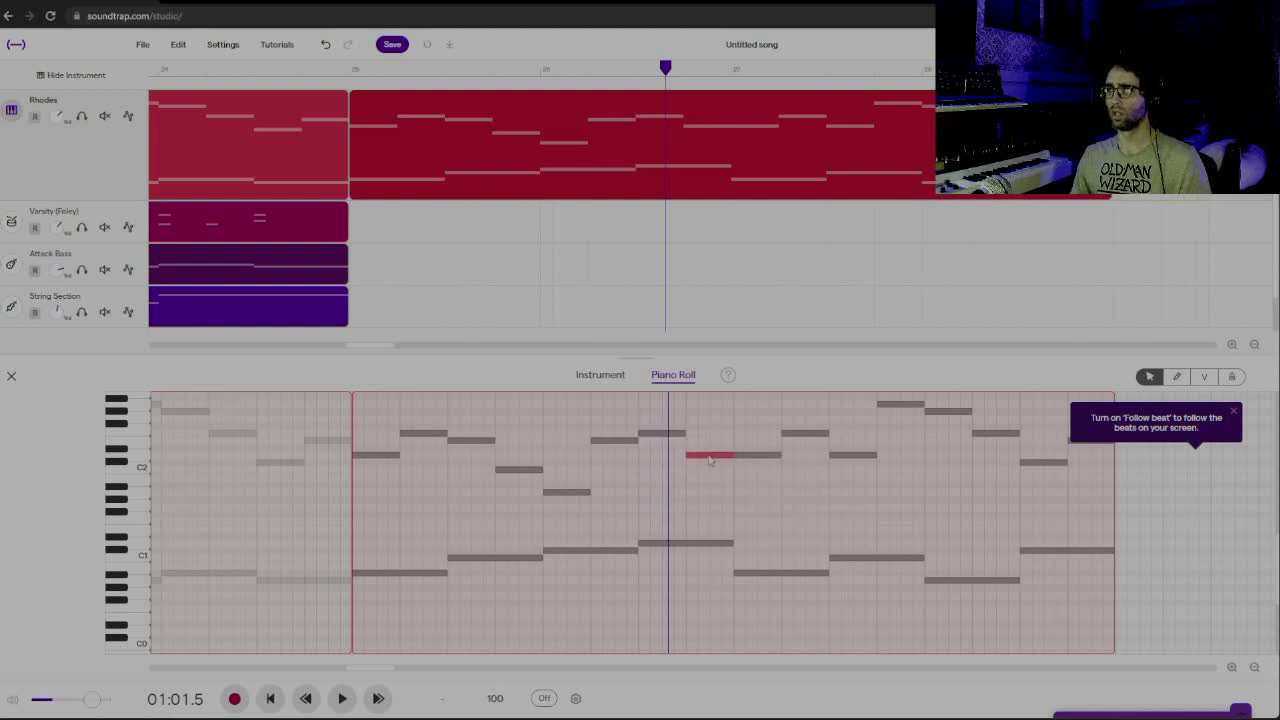
drag(652, 72, 352, 66)
key(space)
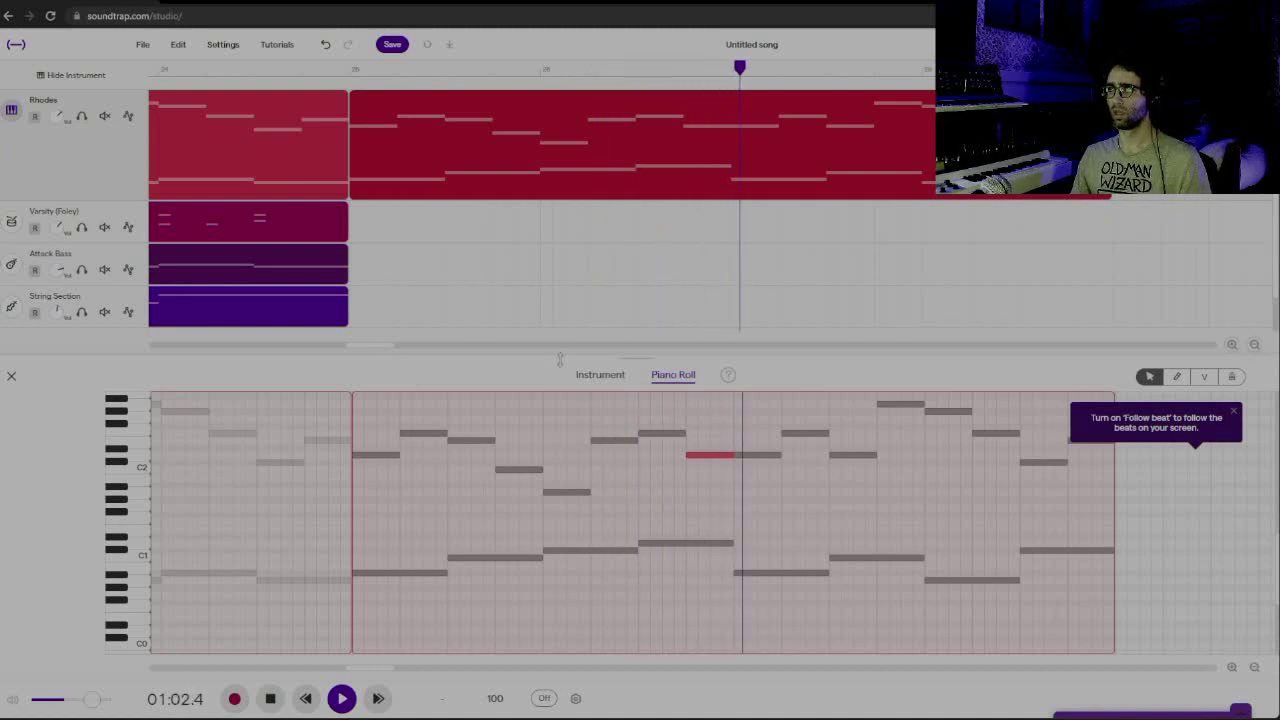
key(space)
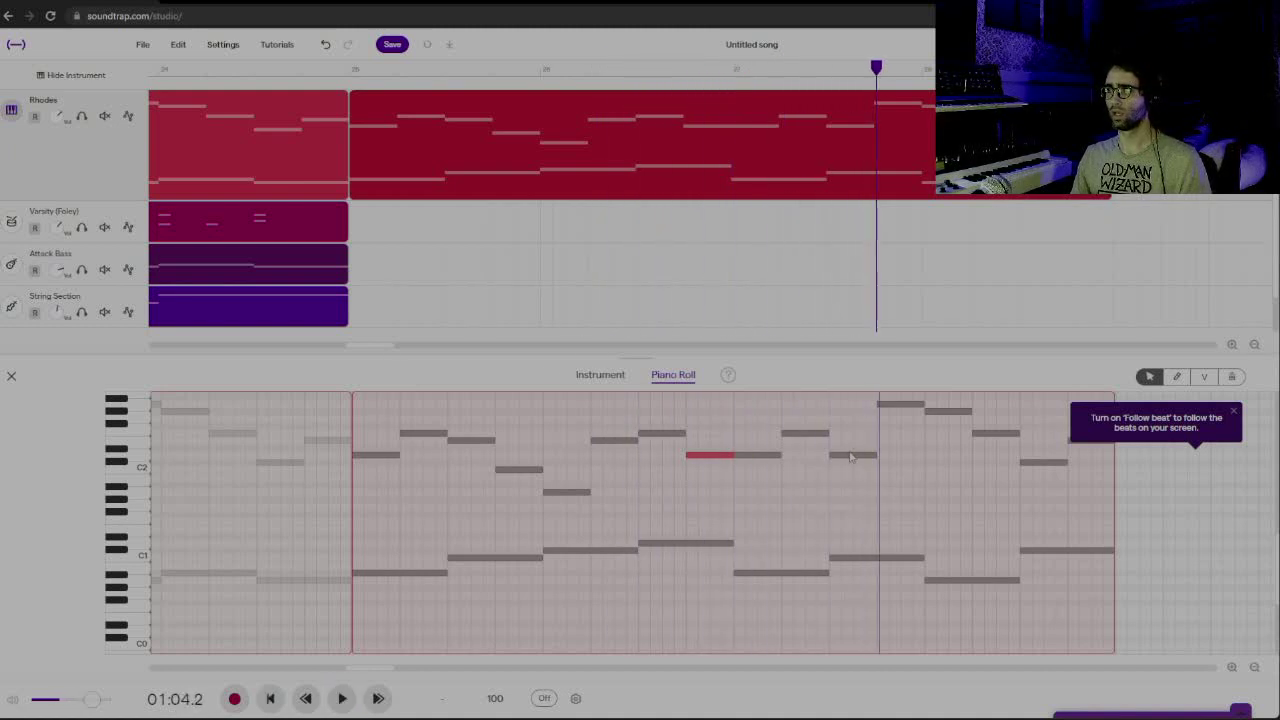
Repitch the eleventh, twelfth and thirteenth melody notes to G2, Bb2 and A2, and play the end of the region
click(855, 465)
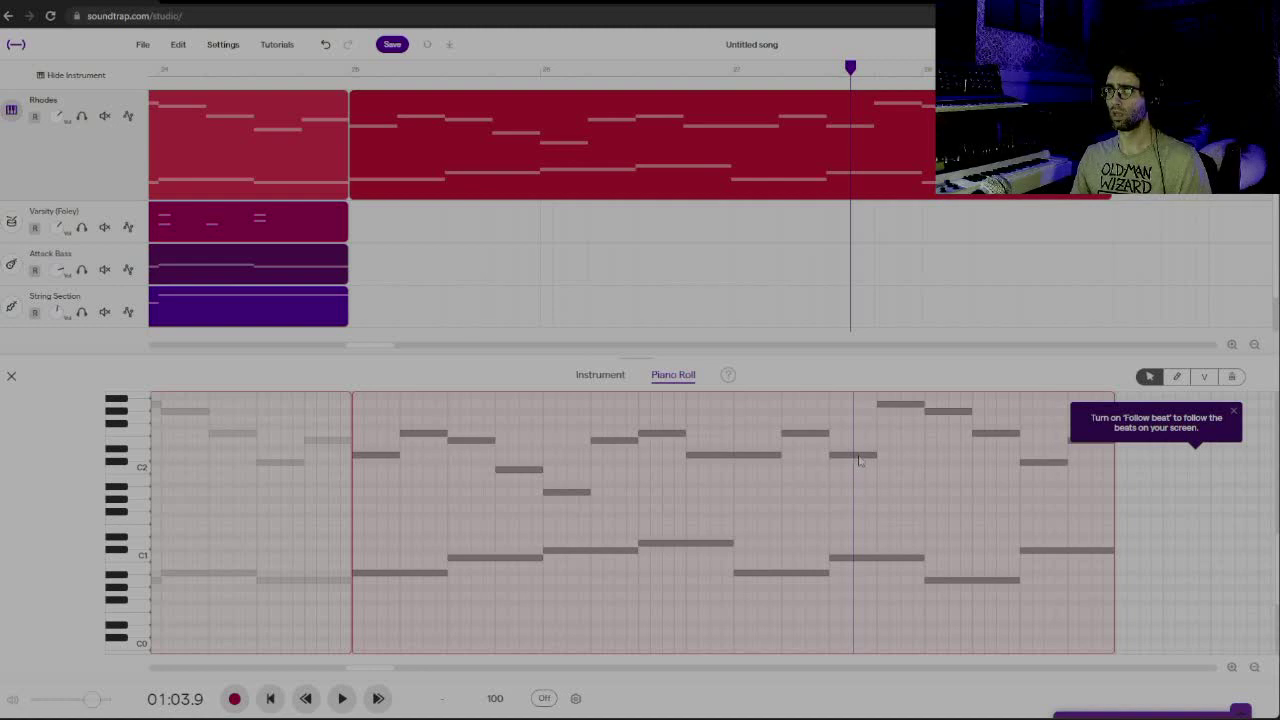
drag(858, 460, 944, 470)
click(898, 406)
click(944, 478)
click(995, 500)
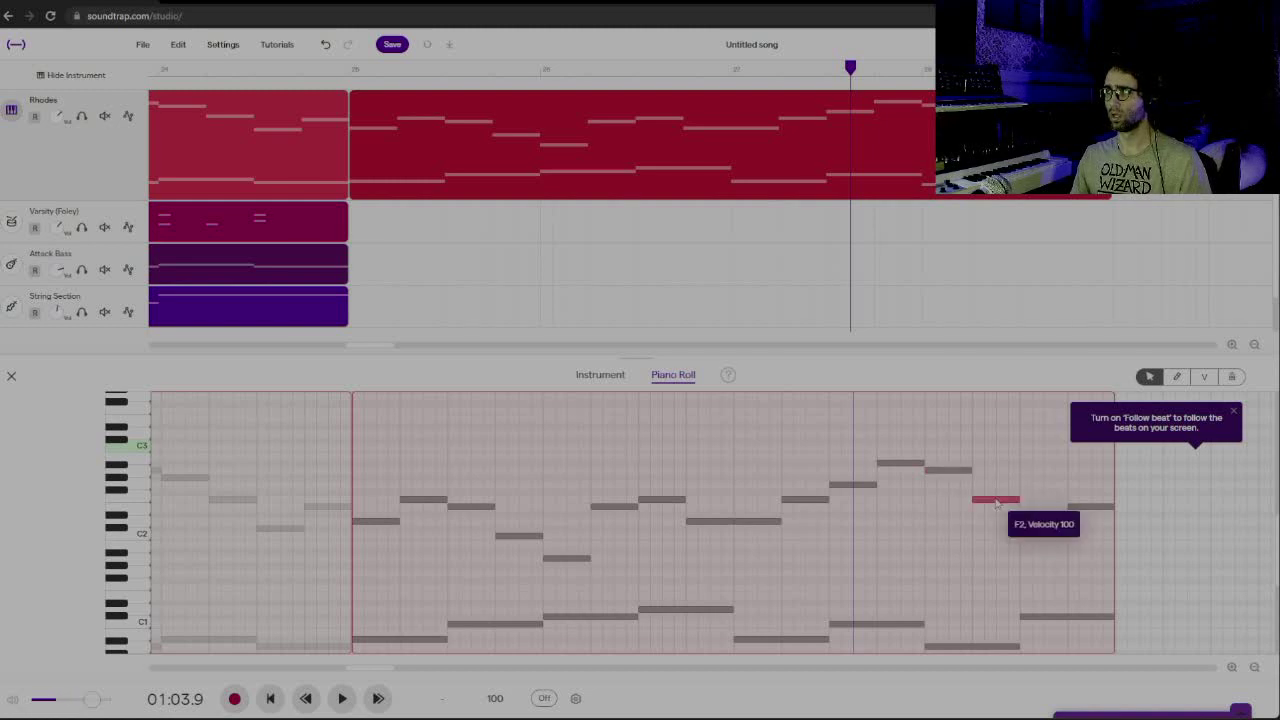
click(783, 462)
key(space)
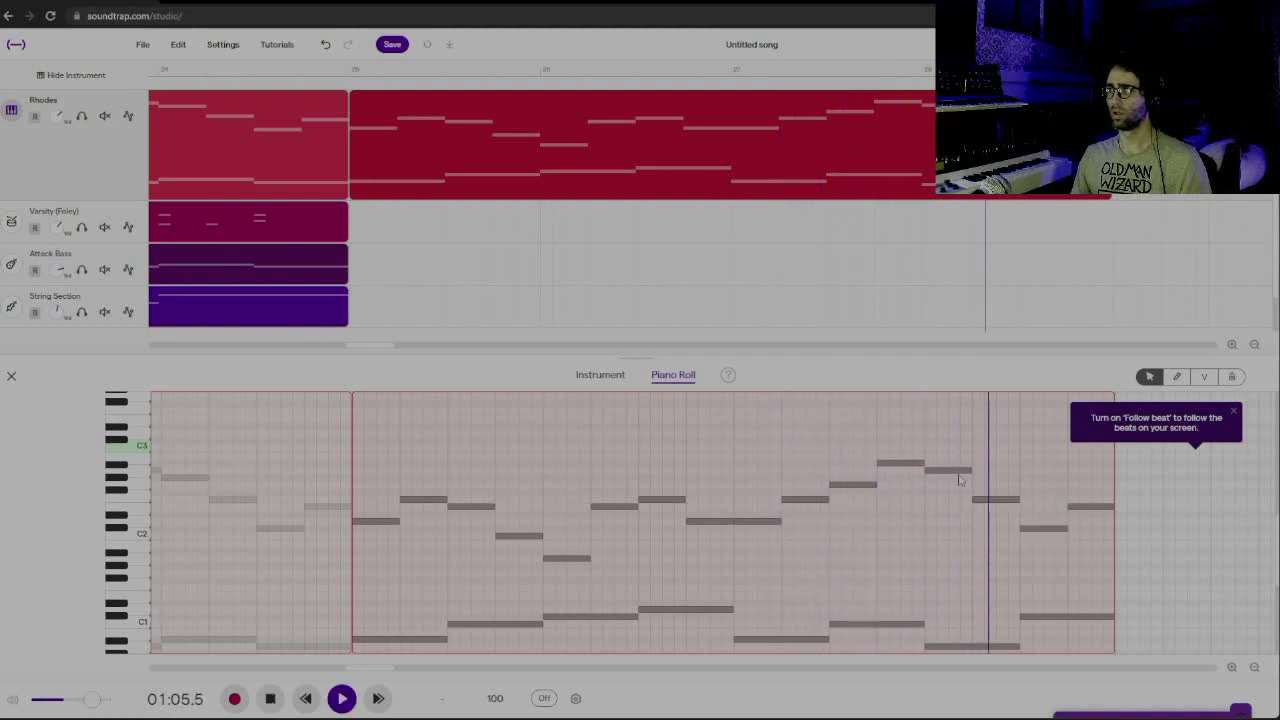
Lower the fifteenth melody note to A1, try the last one at Db2, and play the end of the region
key(space)
click(1042, 530)
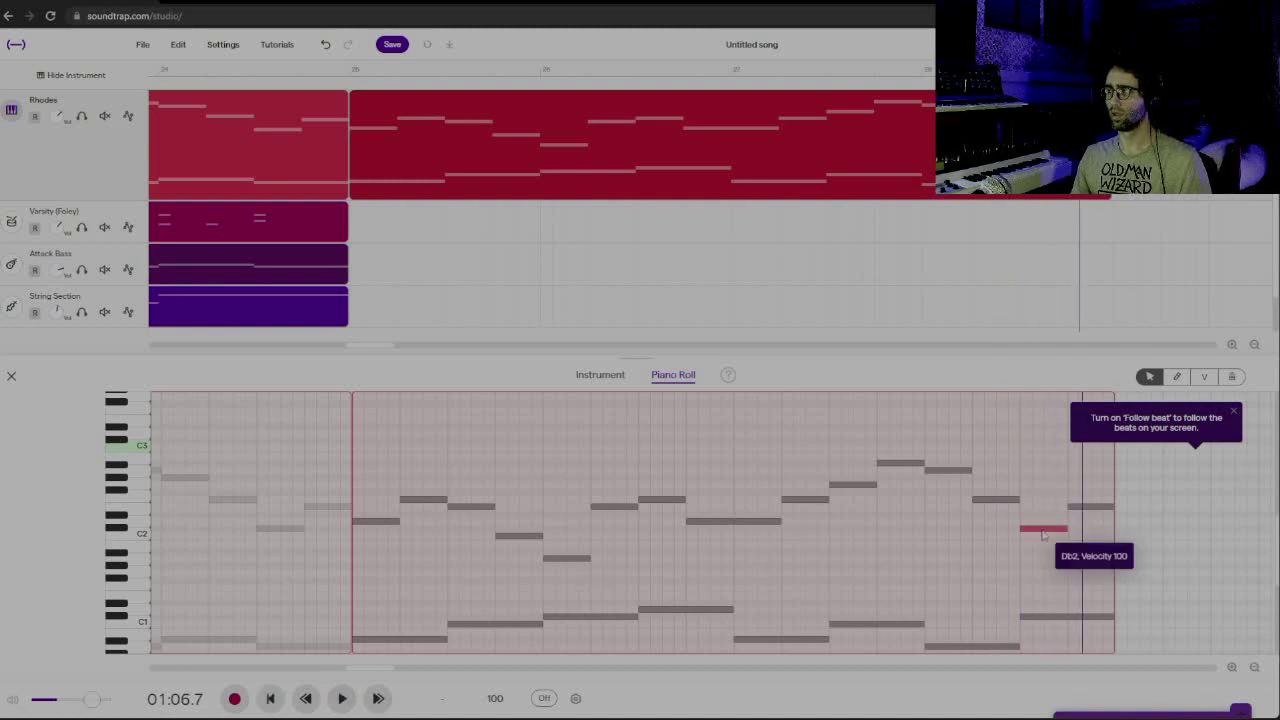
drag(1042, 531, 1048, 558)
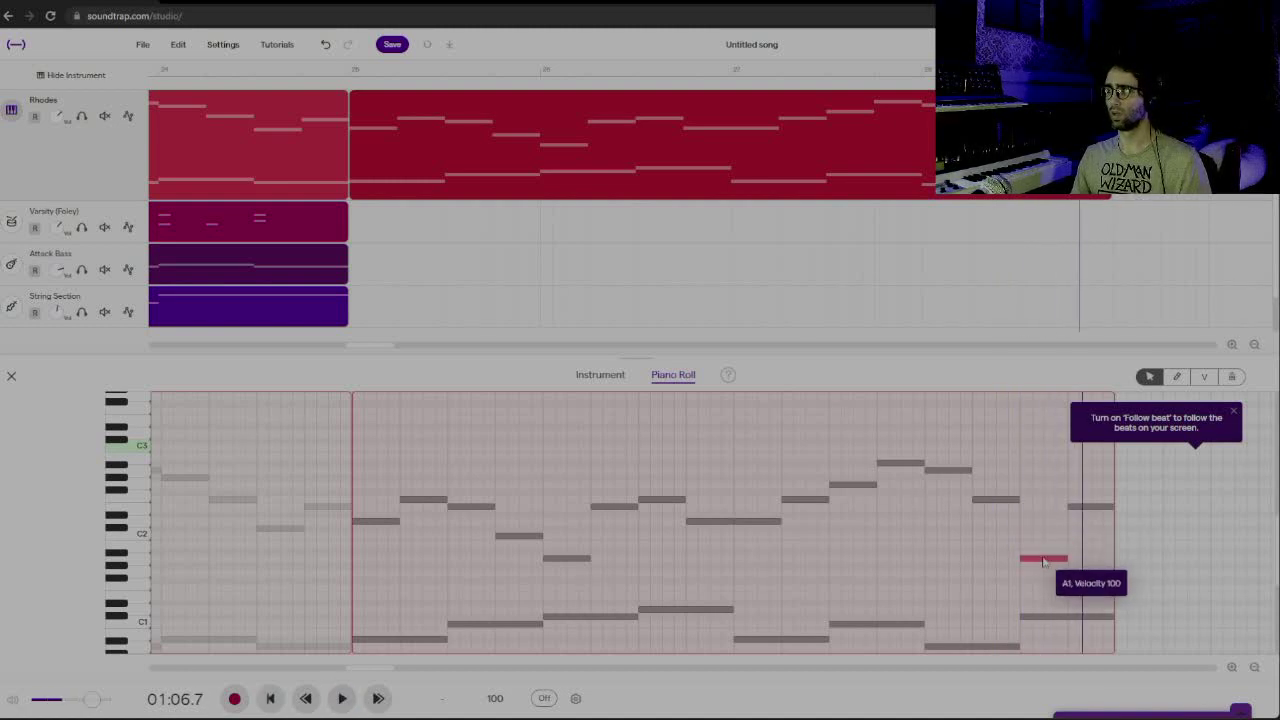
click(1088, 508)
drag(1088, 512, 1088, 532)
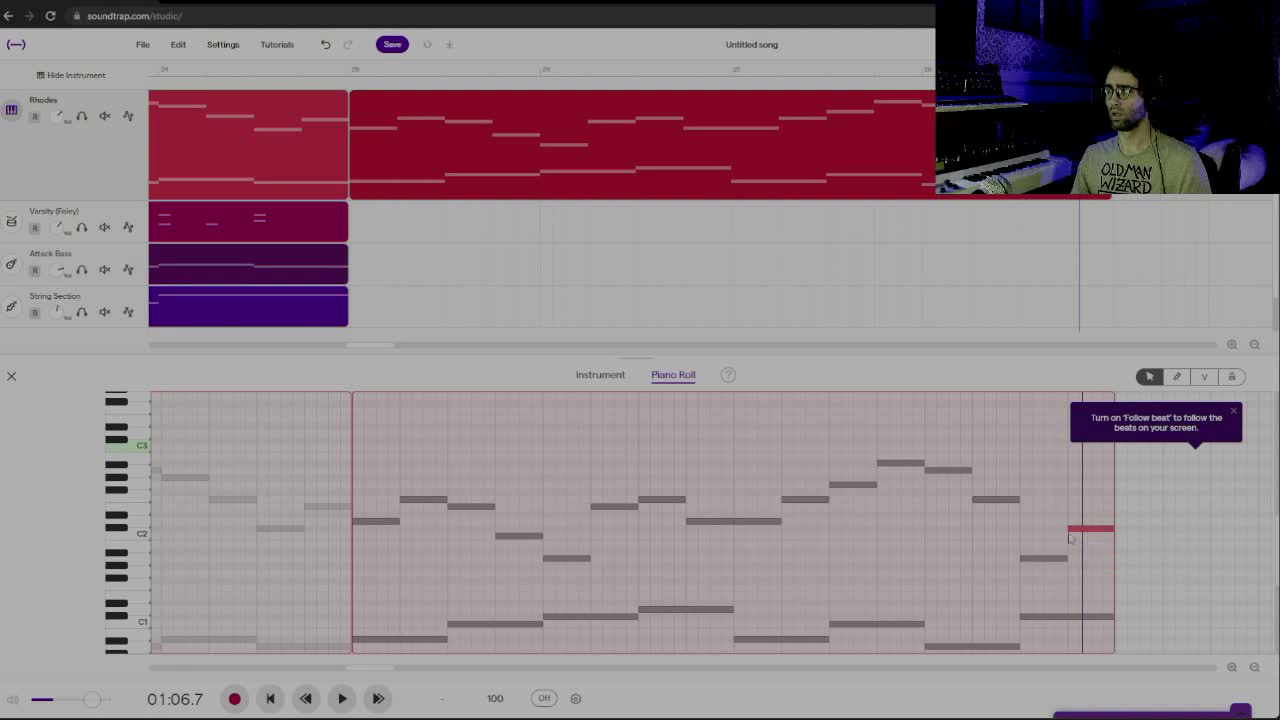
click(1020, 552)
key(space)
key(space)
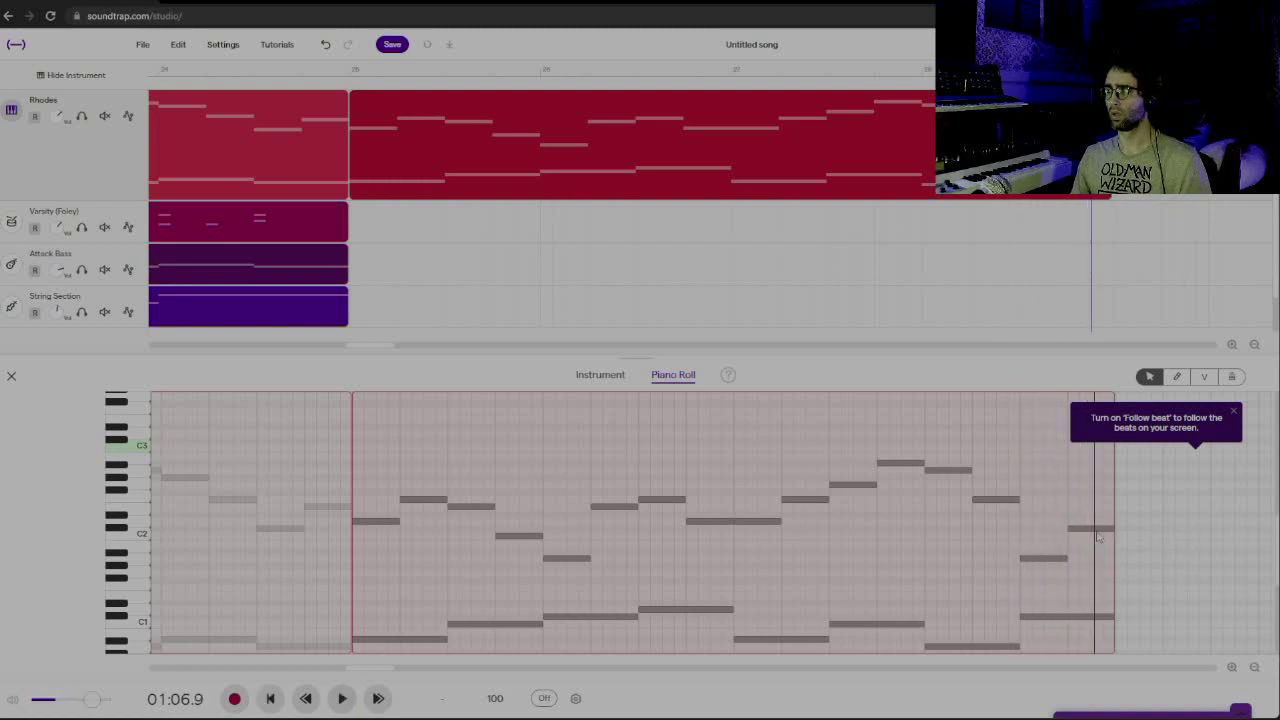
Raise the last melody note to G2 and play the end of the region
drag(1094, 530, 1096, 494)
key(space)
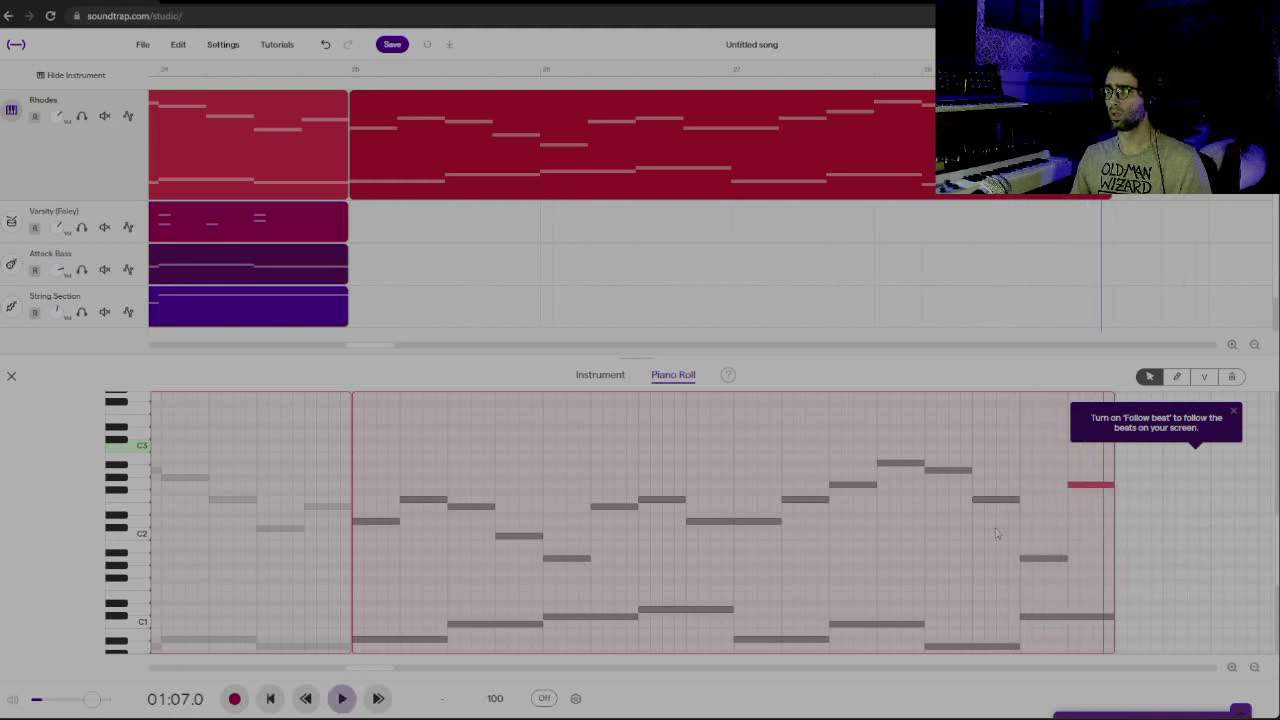
click(997, 534)
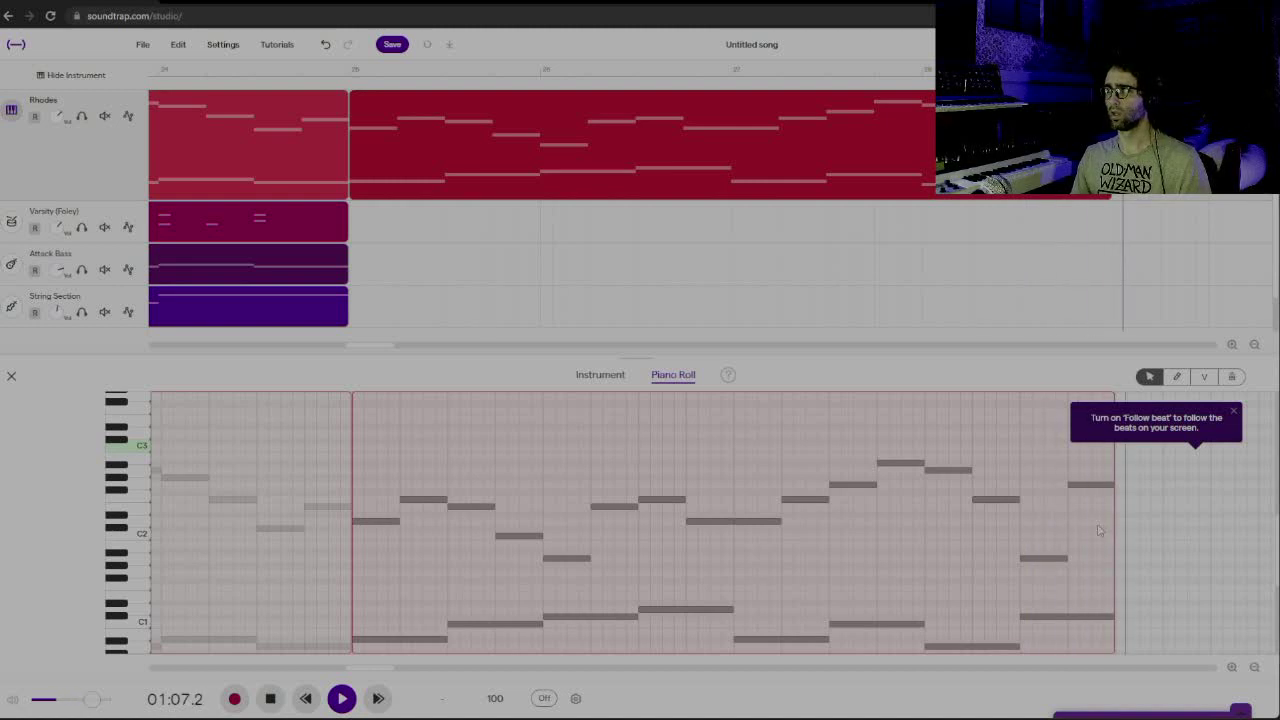
key(space)
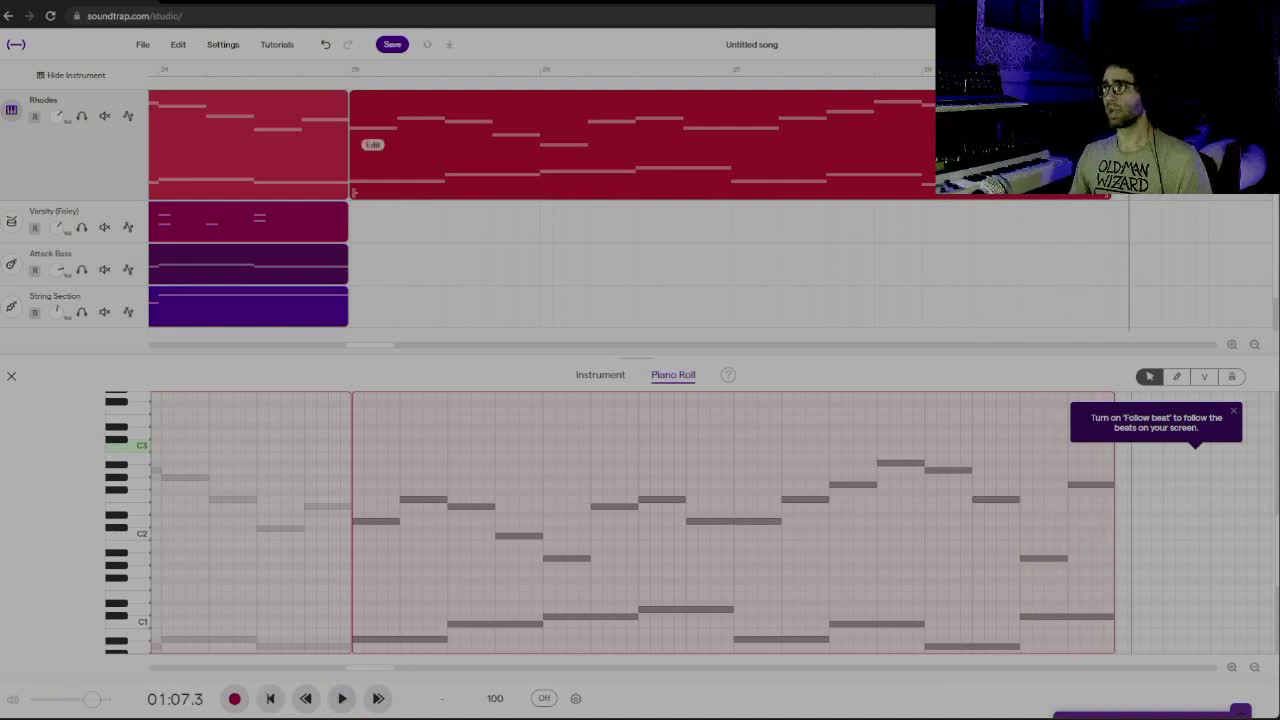
Select the existing regions on all four tracks and paste a copy of the arrangement from bar 29
scroll(944, 238, down, 1)
scroll(944, 238, up, 1)
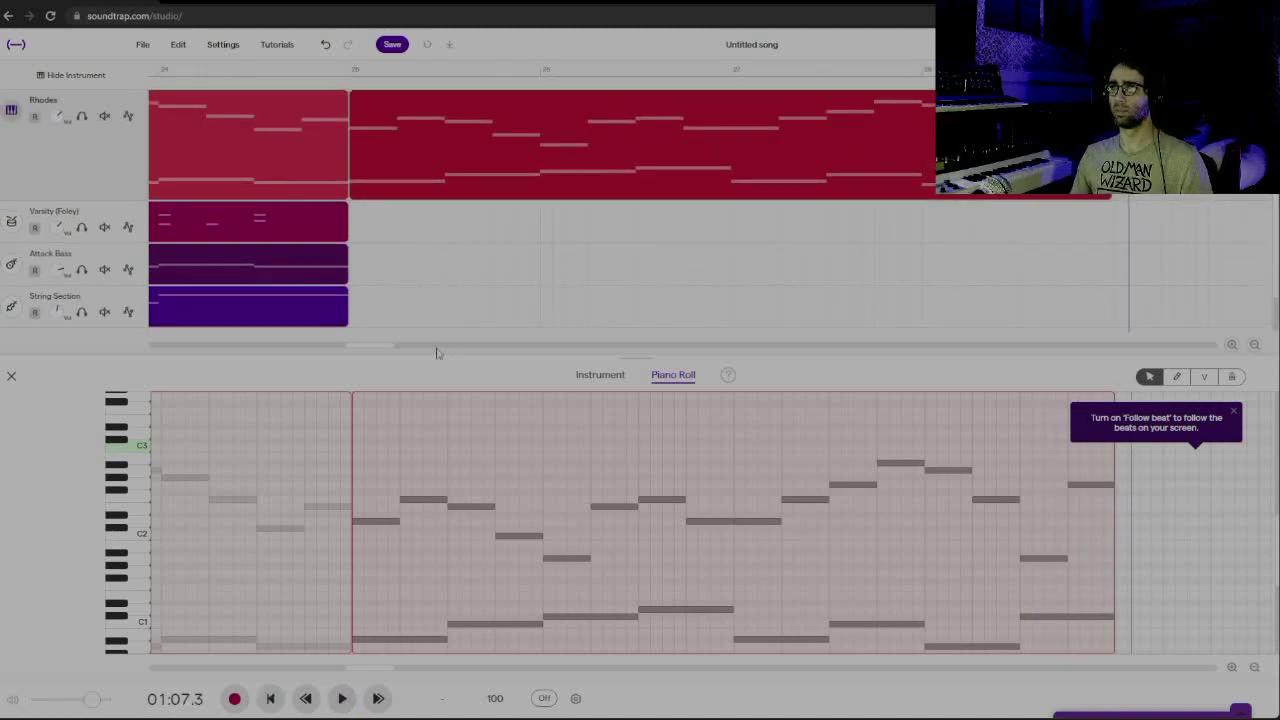
click(336, 310)
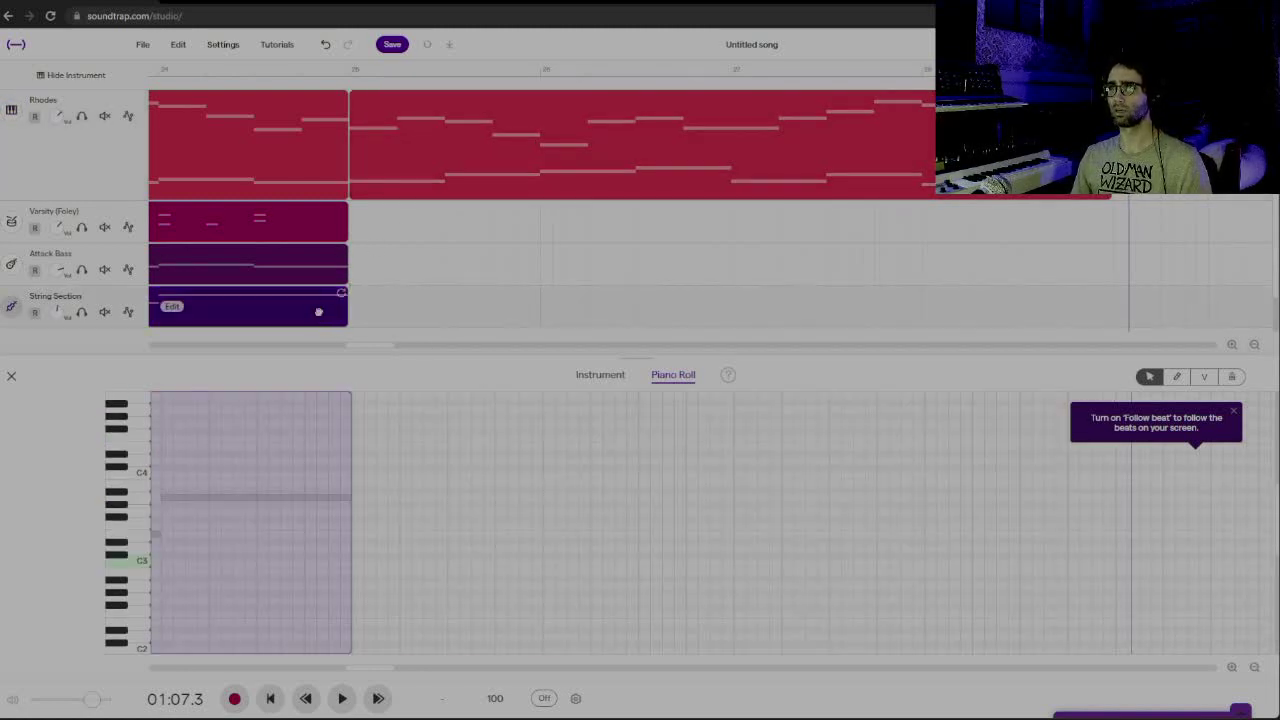
drag(364, 312, 291, 170)
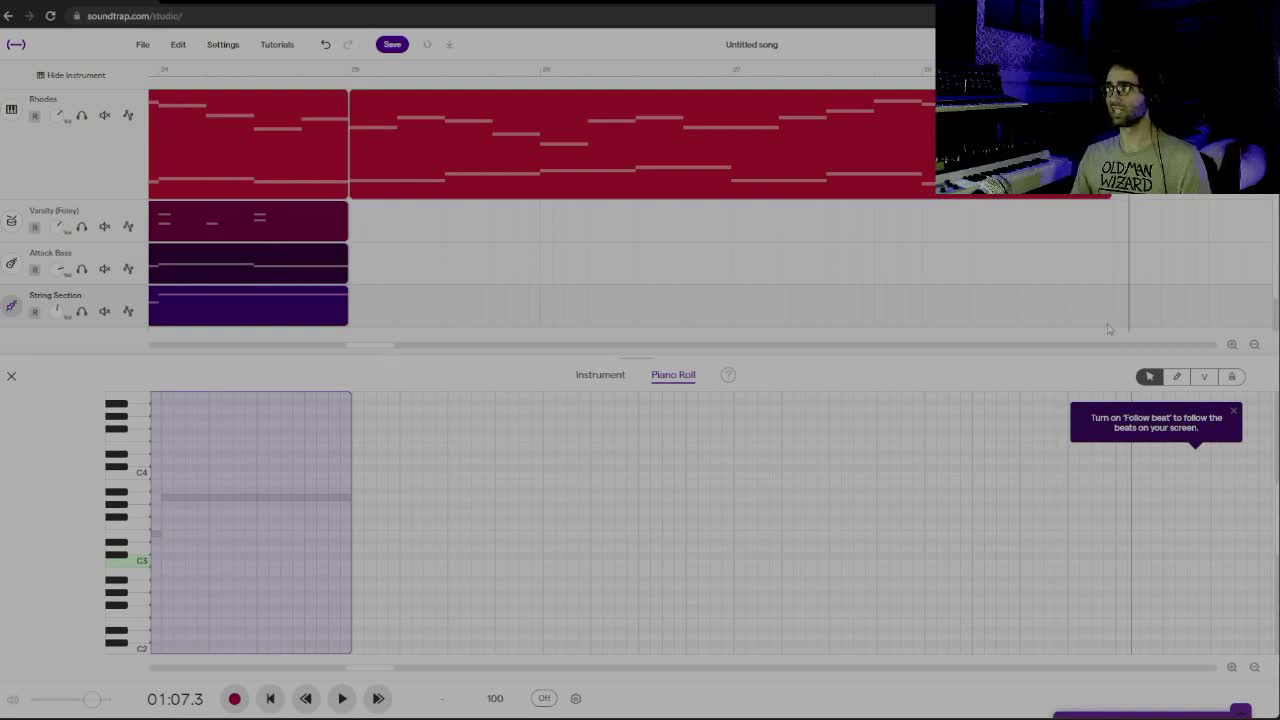
click(1254, 345)
click(1254, 345)
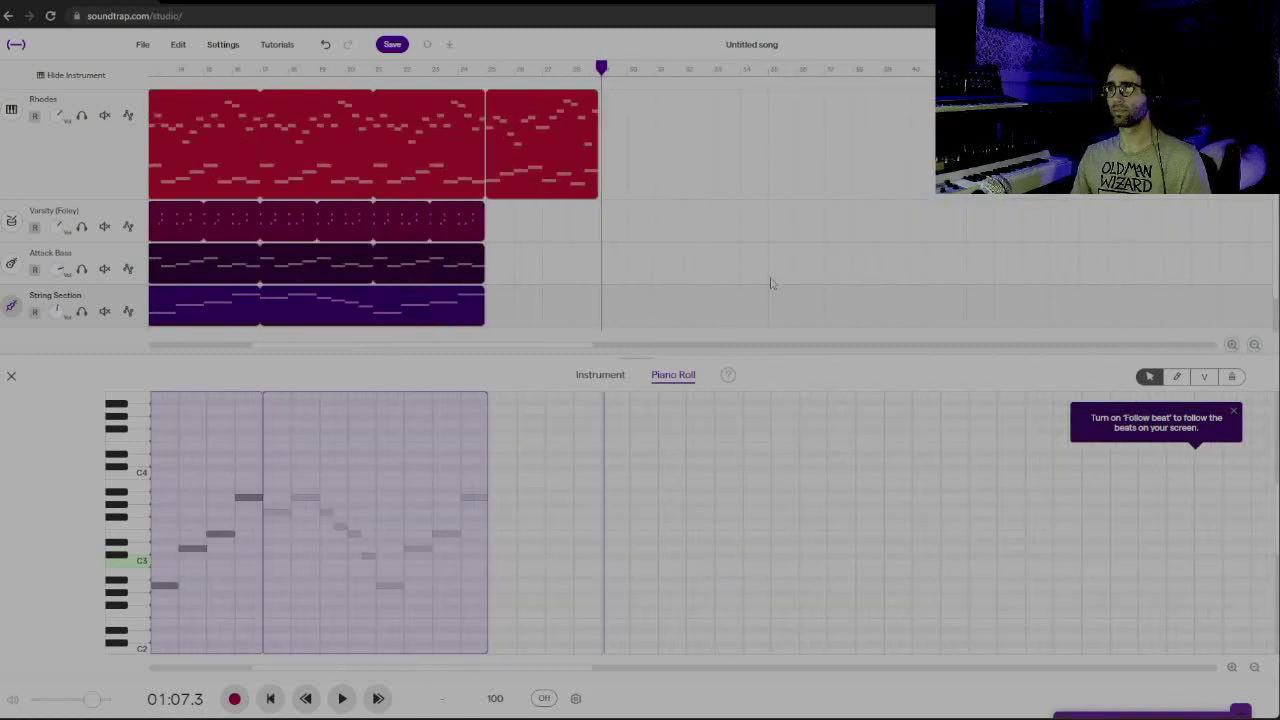
drag(281, 151, 1083, 152)
mouse_move(788, 180)
mouse_down()
mouse_move(816, 176)
mouse_move(789, 176)
mouse_up()
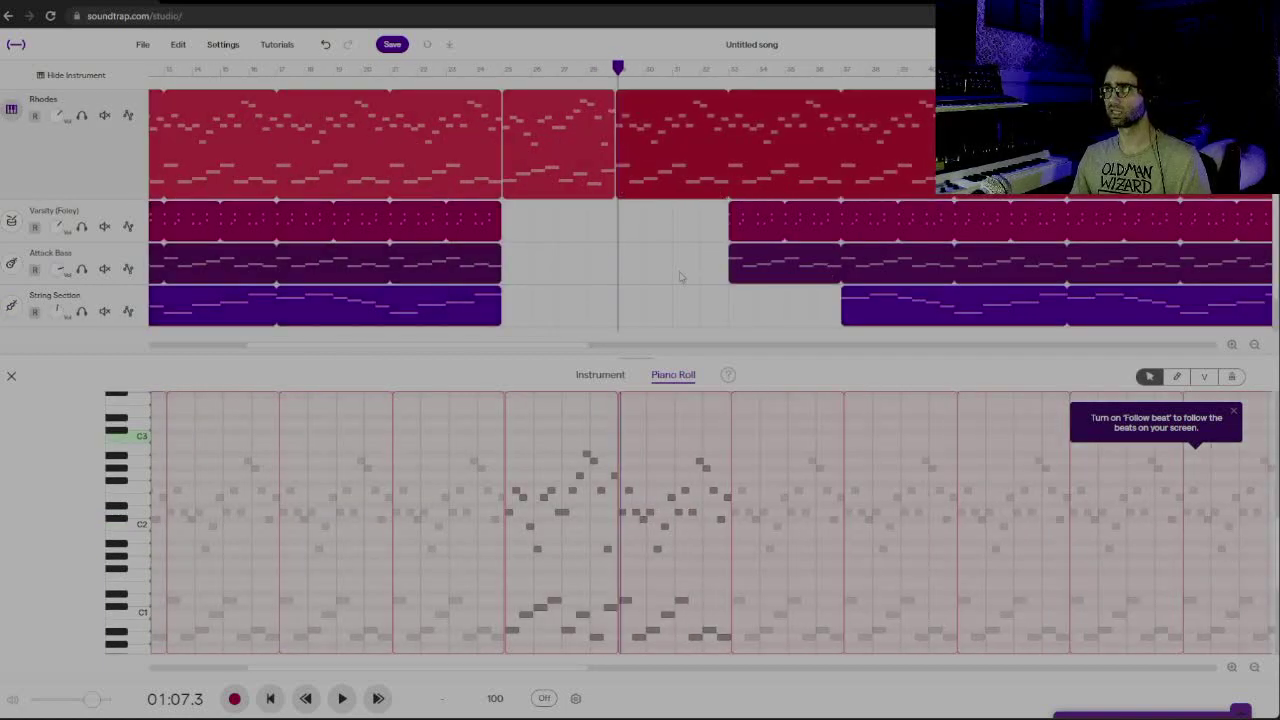
Try to trim the start of the copied Rhodes region at bar 29 and undo the change
click(680, 277)
drag(620, 191, 710, 191)
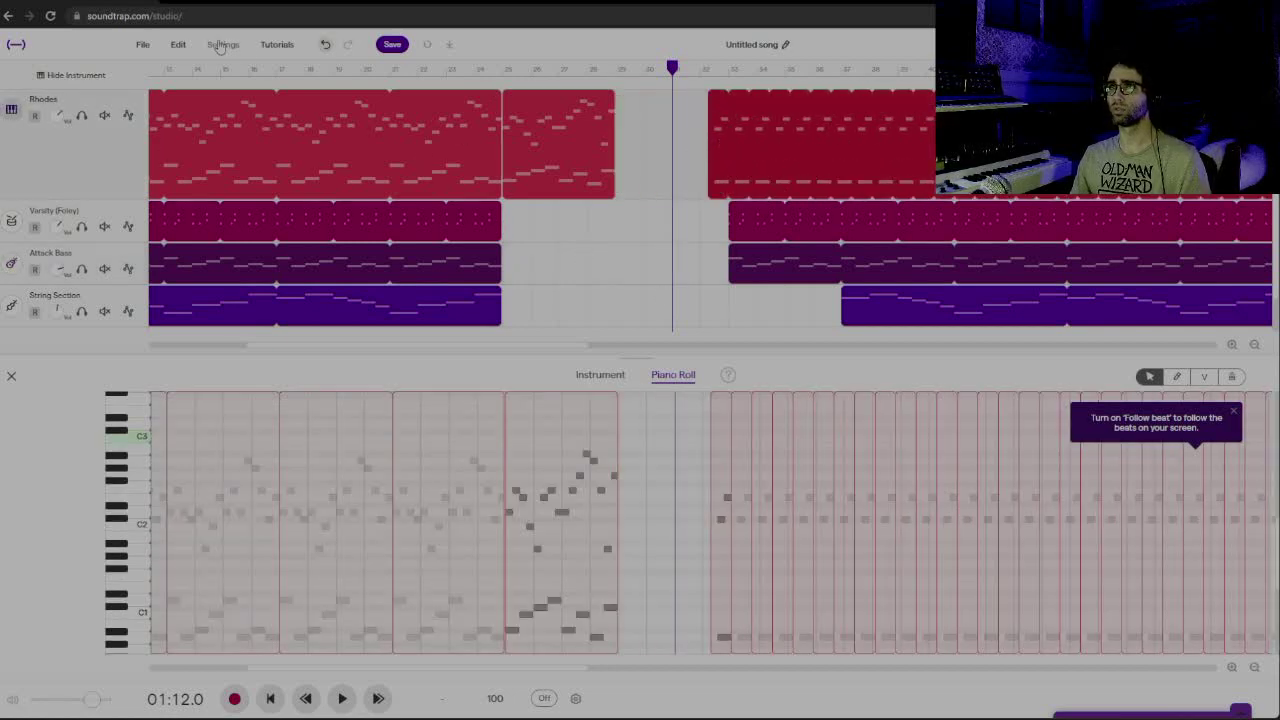
click(178, 44)
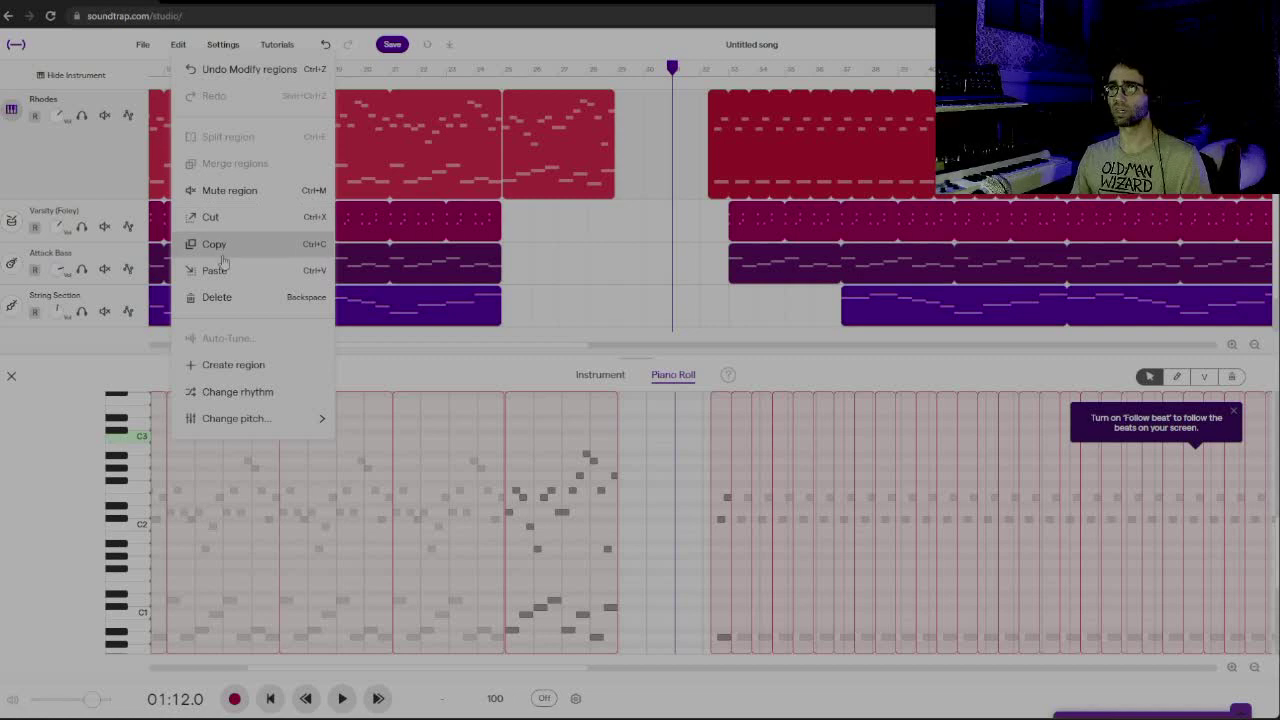
click(240, 69)
Move the copied drum, bass and string regions to start at bar 29 and play the song from bar 24
drag(779, 221, 667, 222)
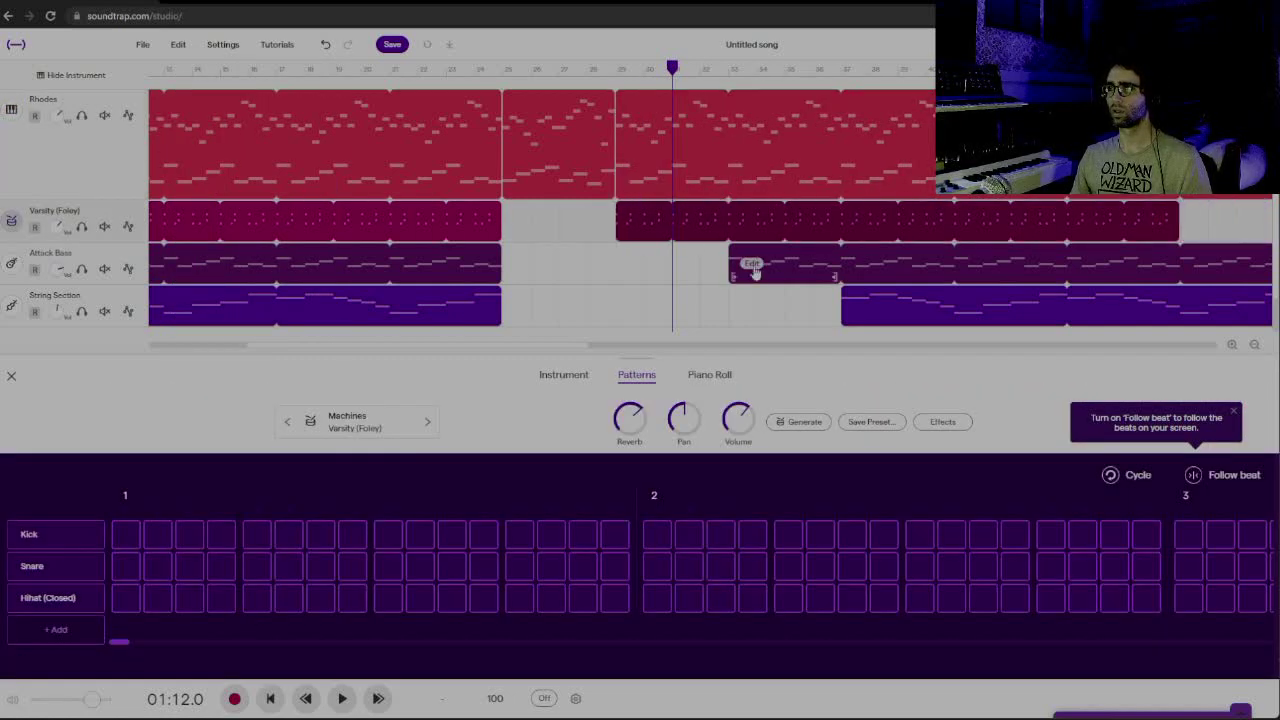
drag(755, 271, 642, 268)
drag(891, 309, 672, 299)
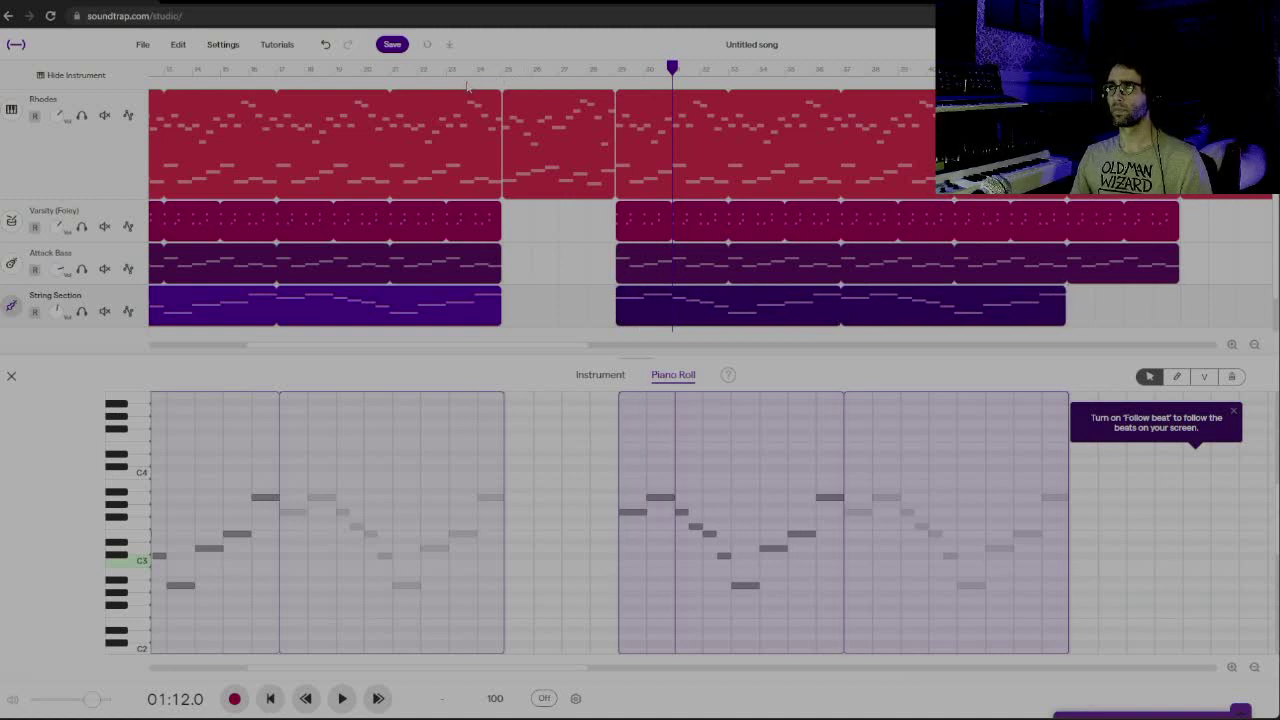
click(475, 86)
key(space)
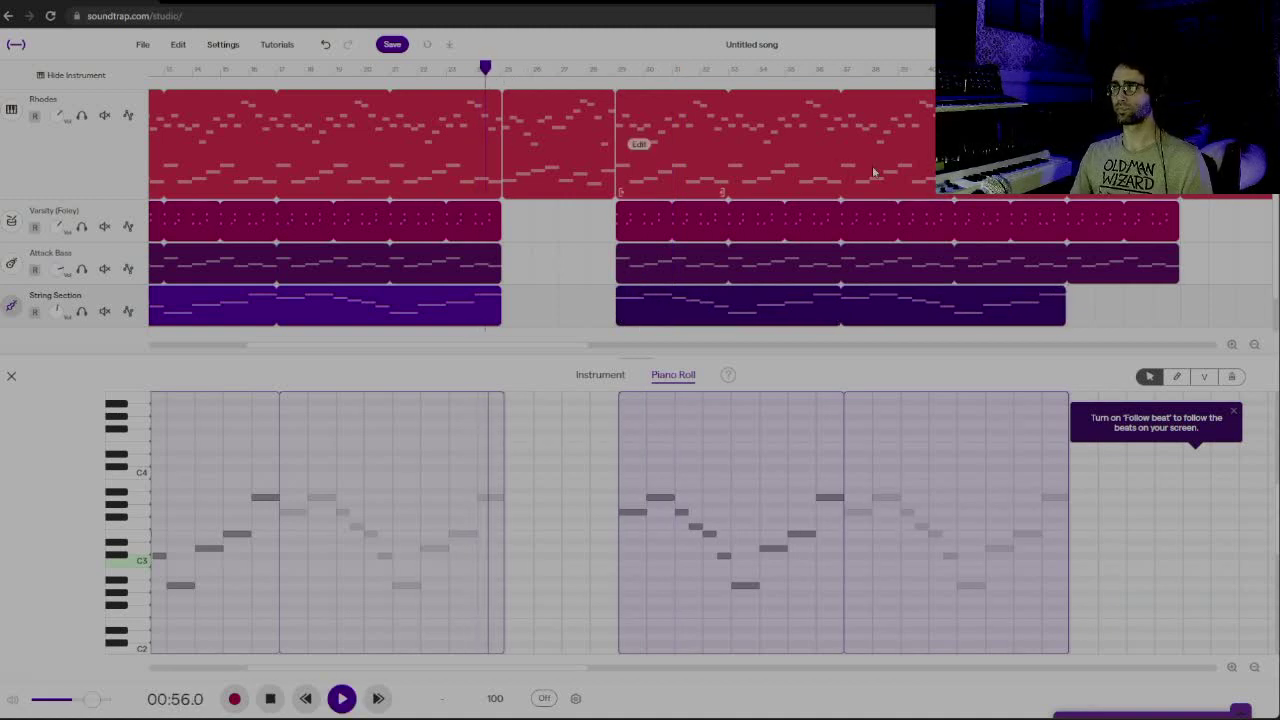
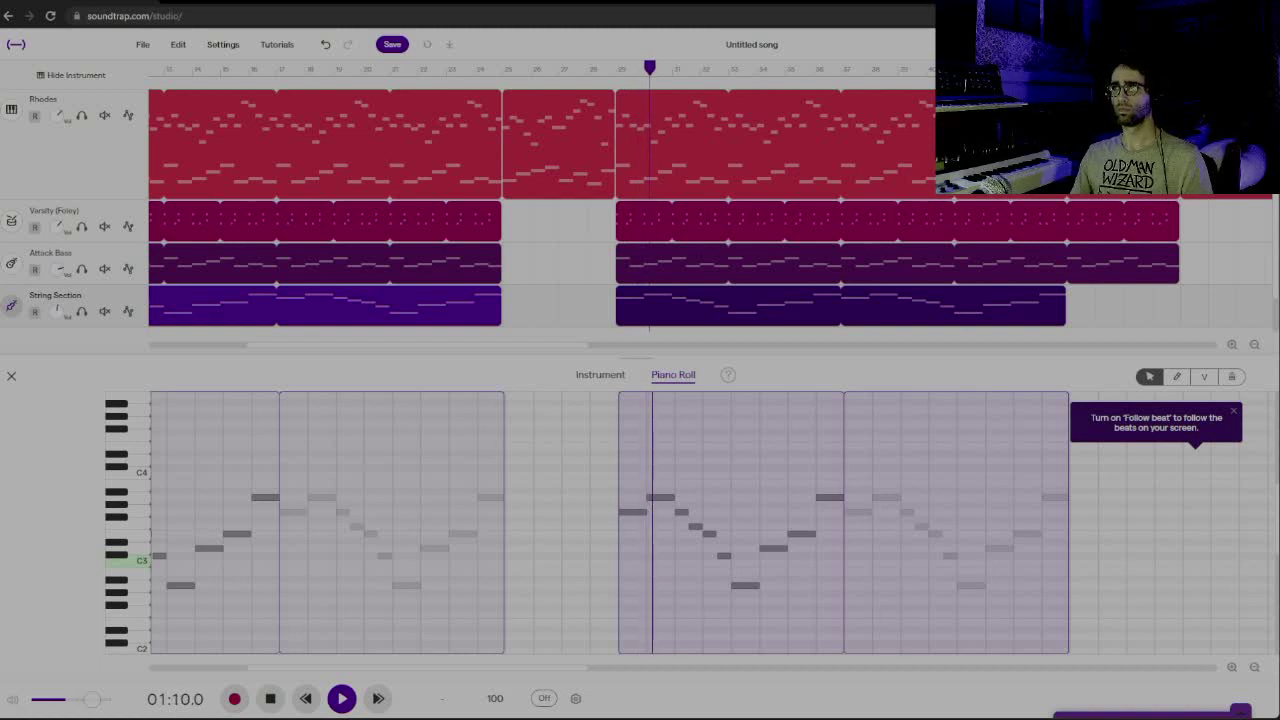
Shorten the copied bass, drum and Rhodes loops to end at bar 45, level with the strings
scroll(563, 350, right, 5)
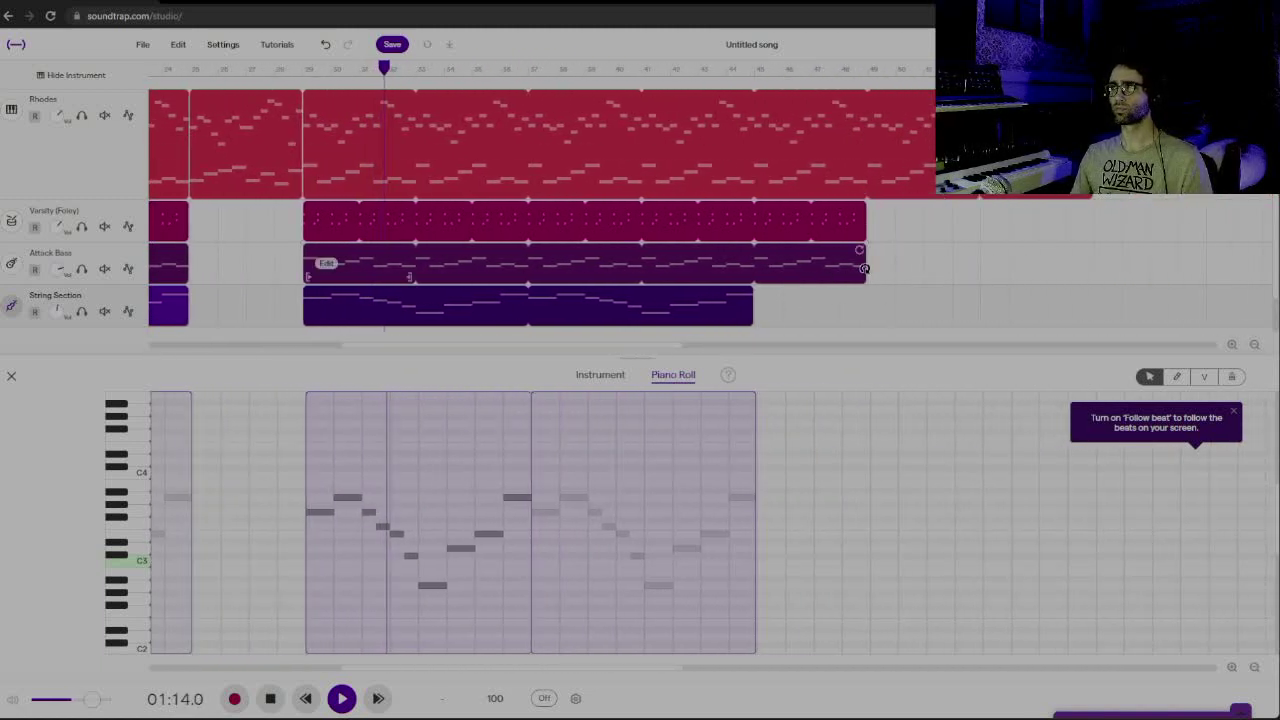
drag(862, 266, 752, 267)
drag(856, 218, 753, 224)
click(988, 158)
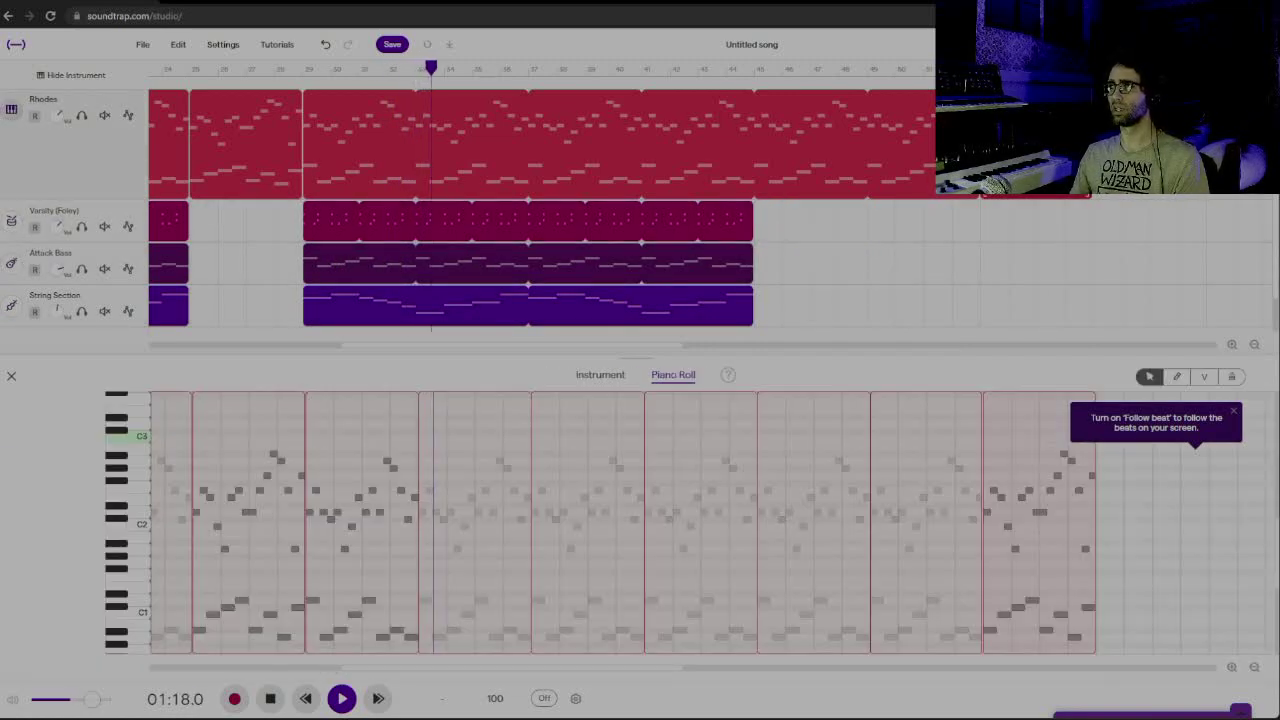
drag(968, 160, 757, 167)
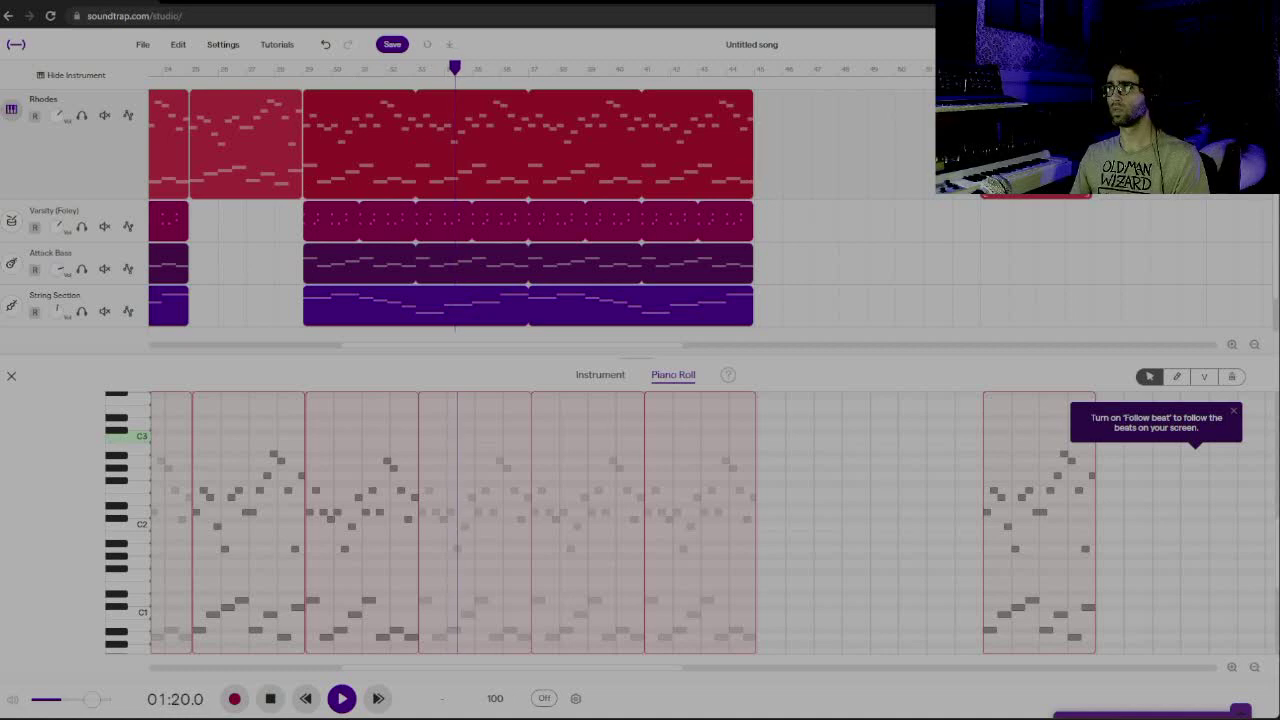
Move the copy of the new Rhodes section to bar 45, loop it to bar 61, and play into it
drag(1015, 163, 789, 163)
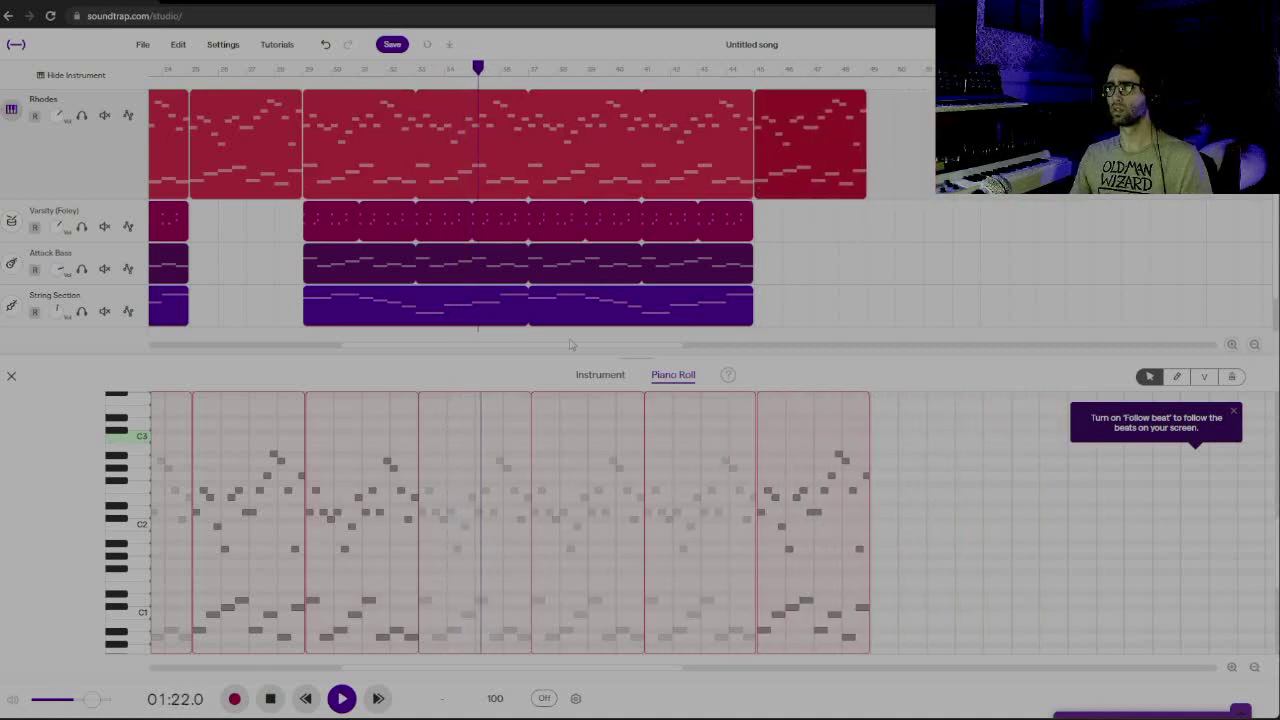
mouse_move(600, 350)
mouse_down()
mouse_move(310, 355)
mouse_move(605, 357)
mouse_move(594, 356)
mouse_up()
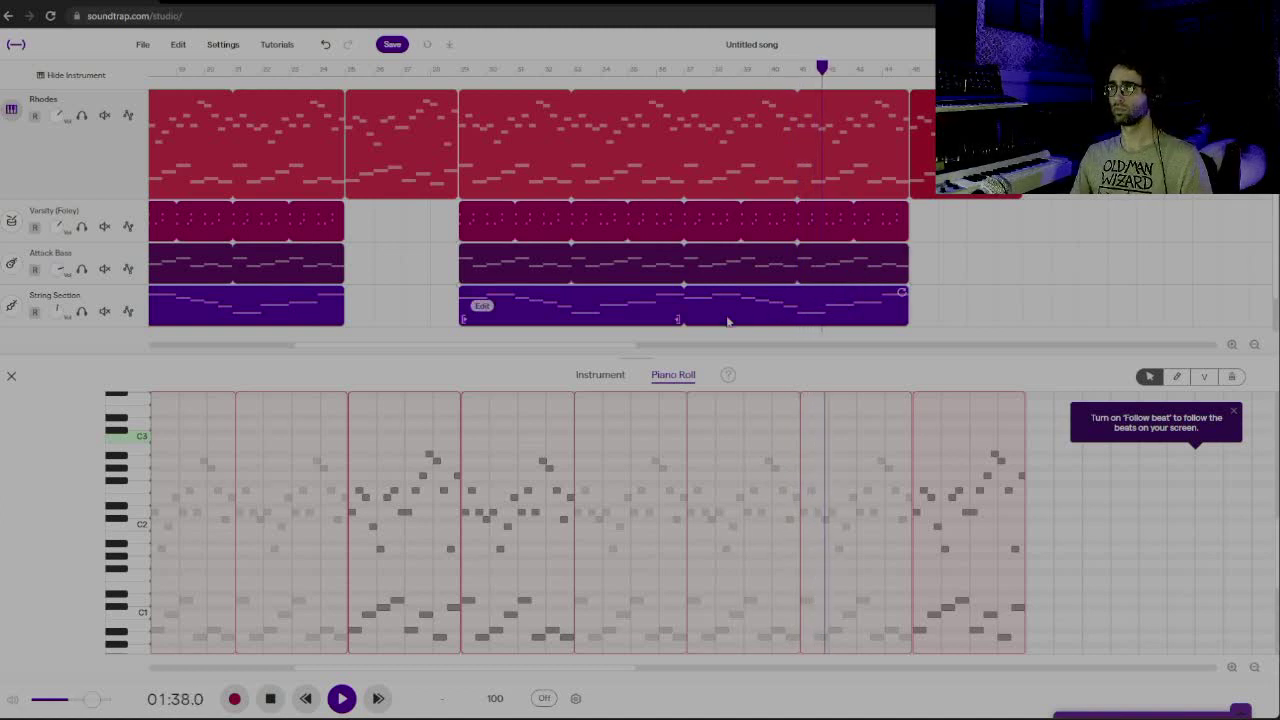
drag(604, 345, 660, 356)
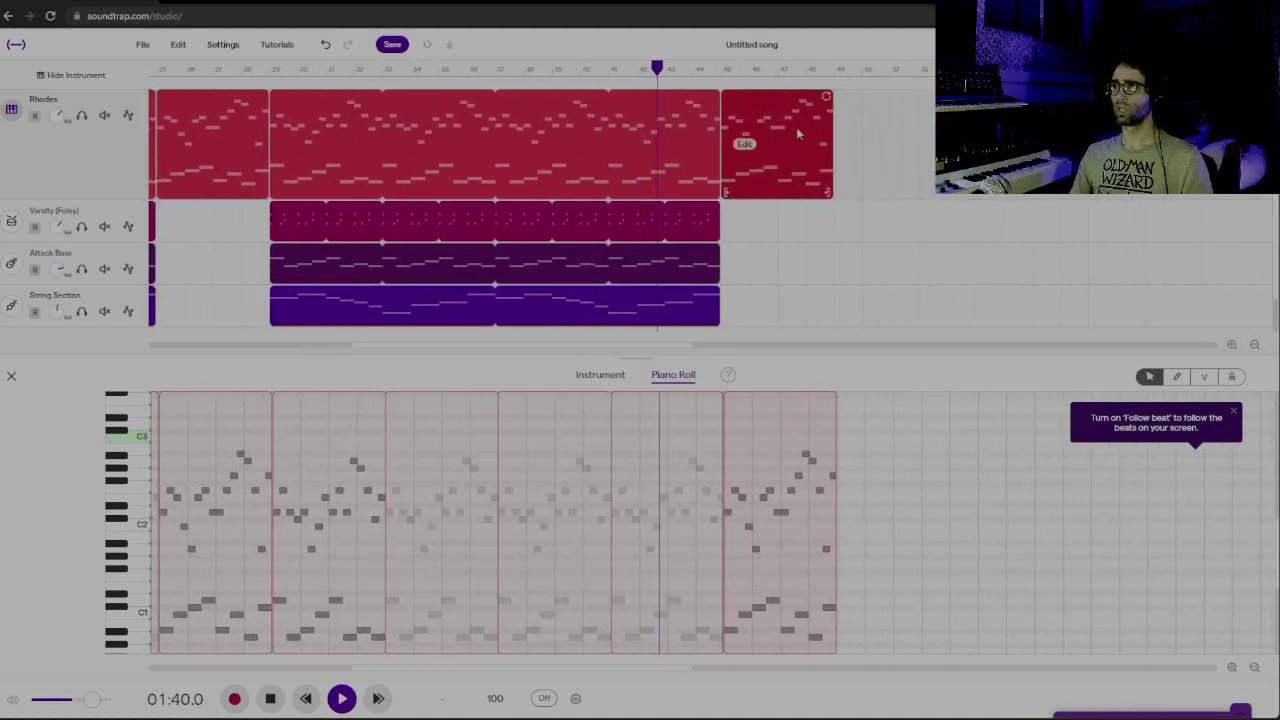
drag(827, 97, 1106, 97)
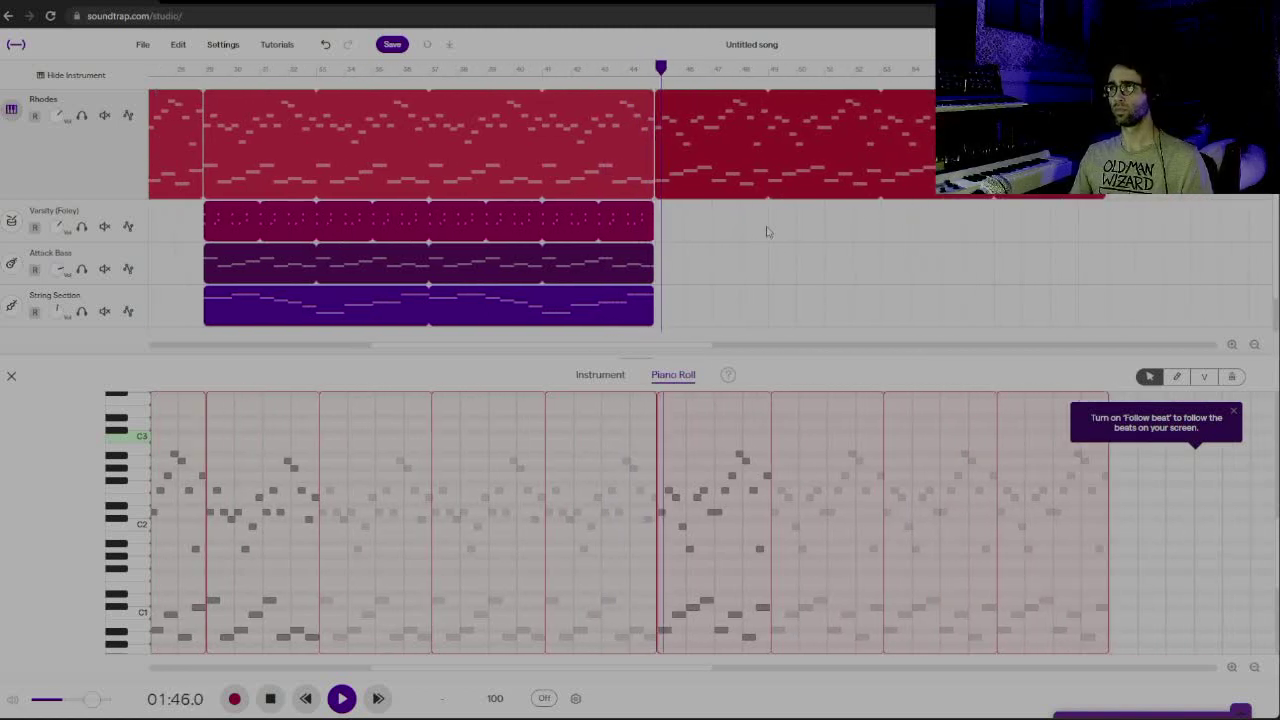
click(608, 227)
click(606, 251)
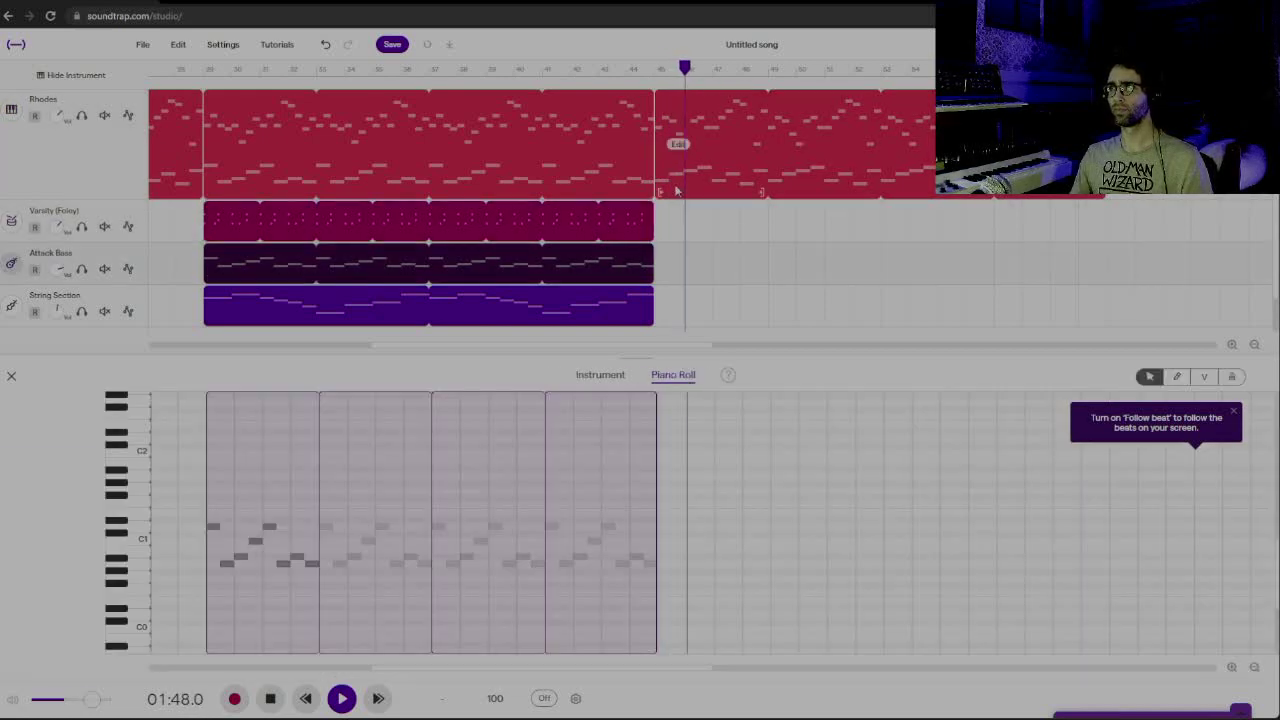
click(703, 160)
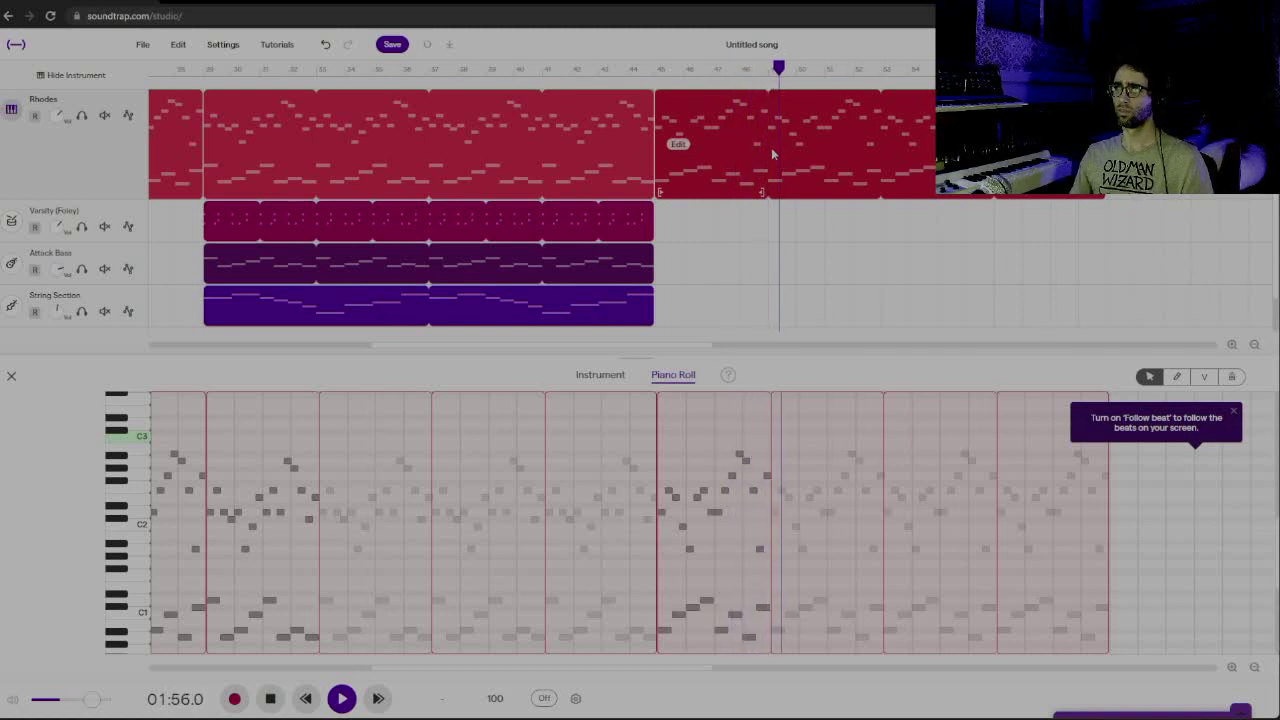
key(space)
Place a one-bar drum region on the Varsity track at bar 49, loop it to bar 61, and play it
click(768, 228)
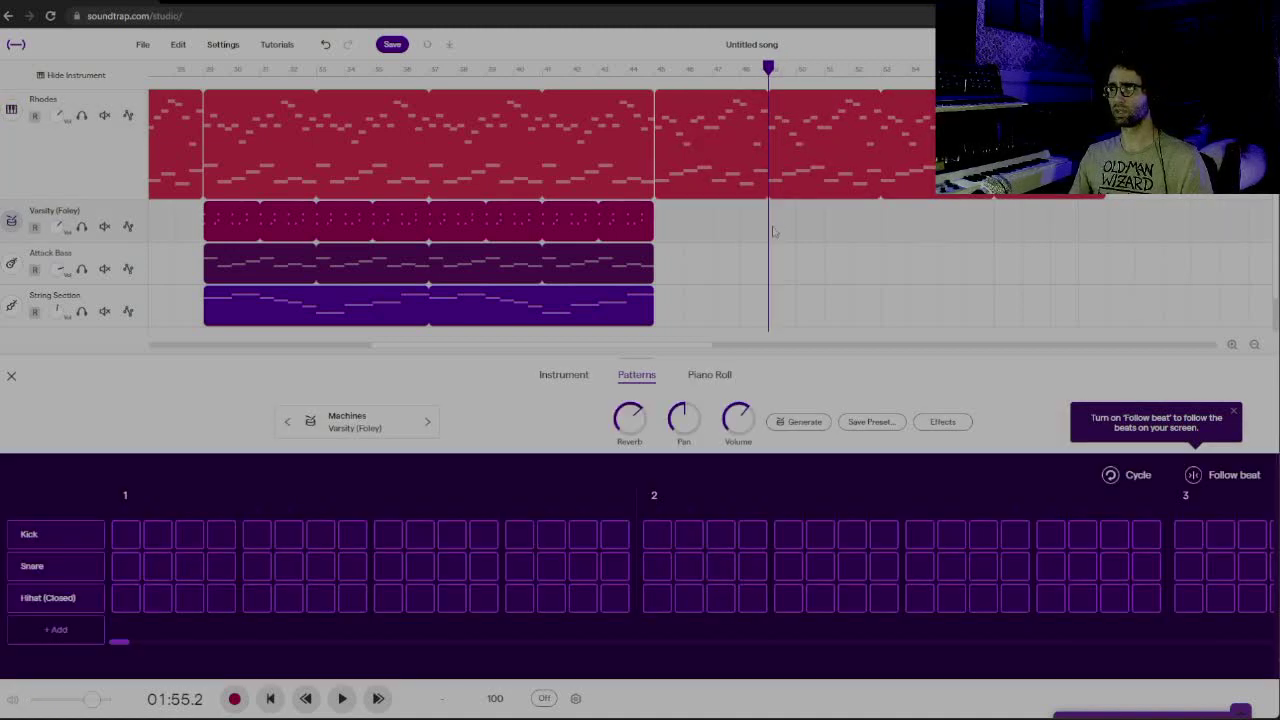
drag(702, 345, 772, 492)
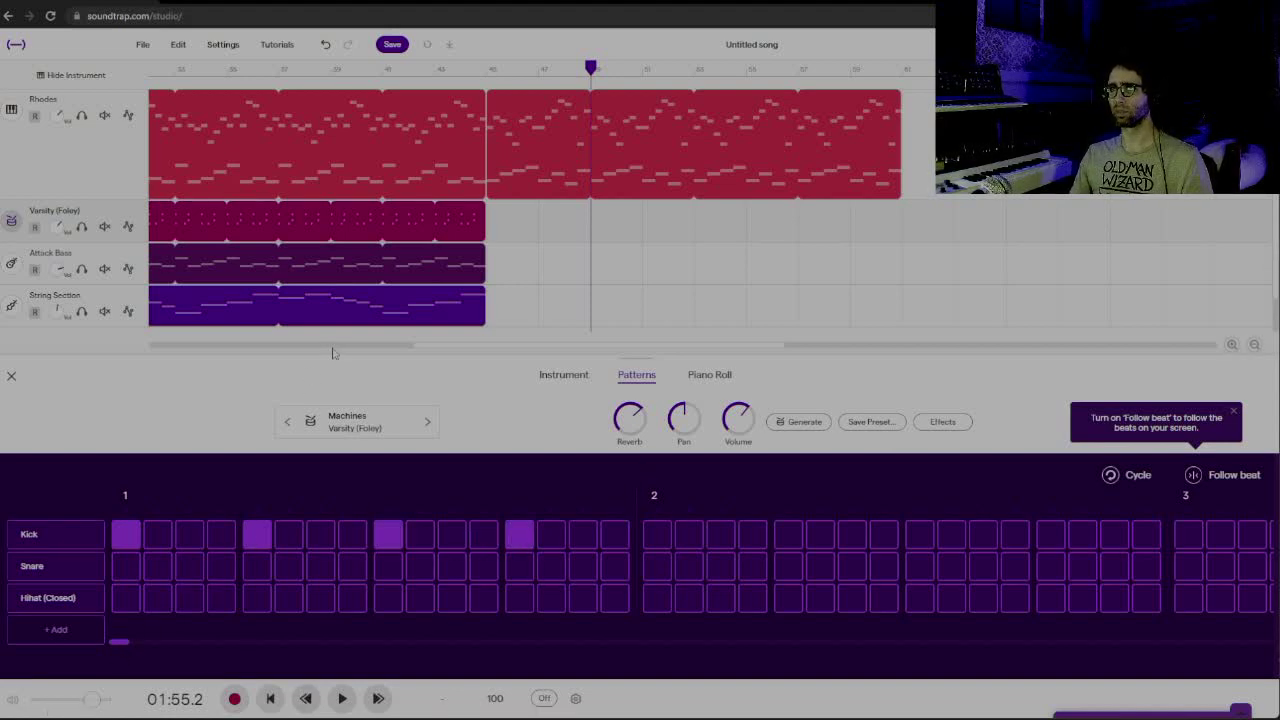
drag(418, 349, 78, 344)
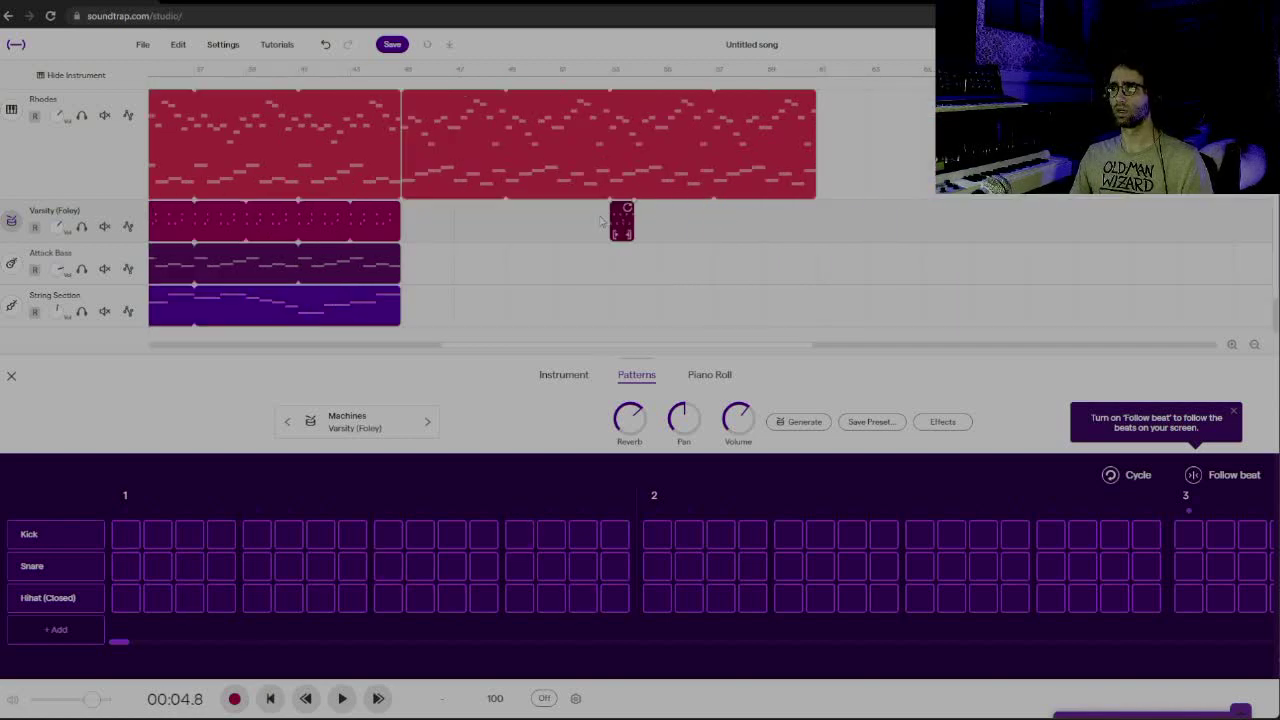
drag(630, 217, 814, 208)
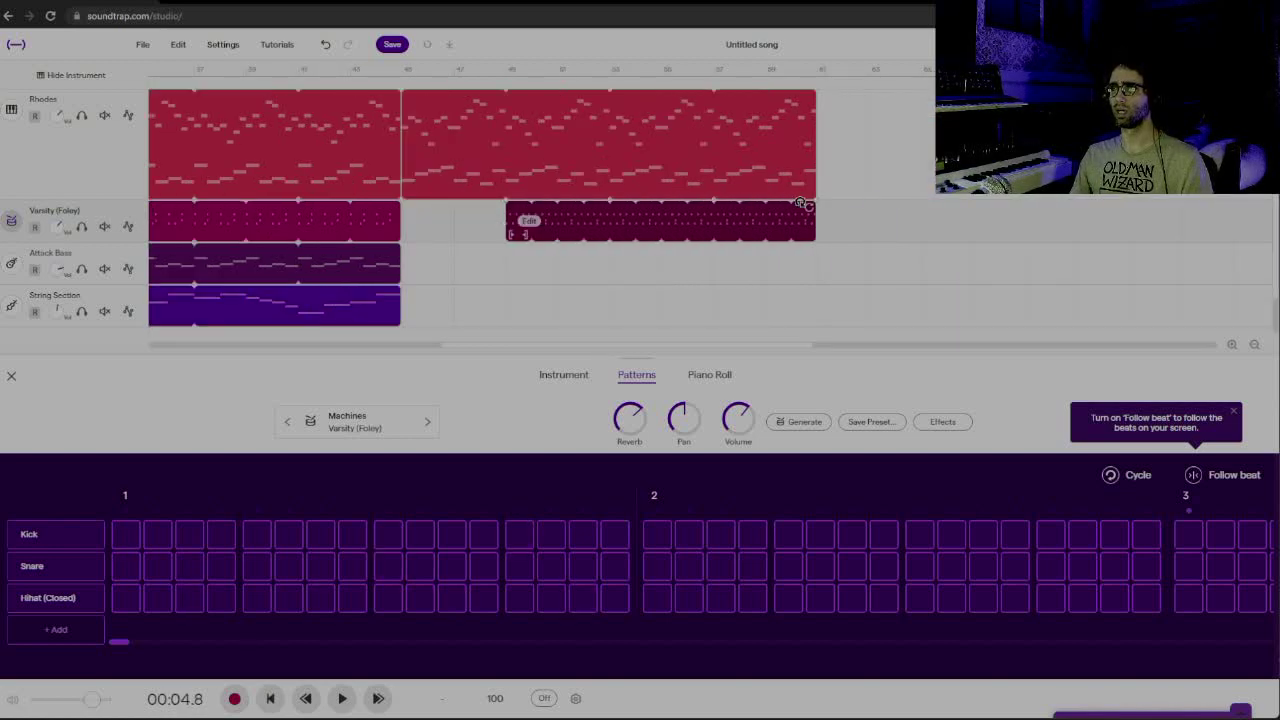
key(space)
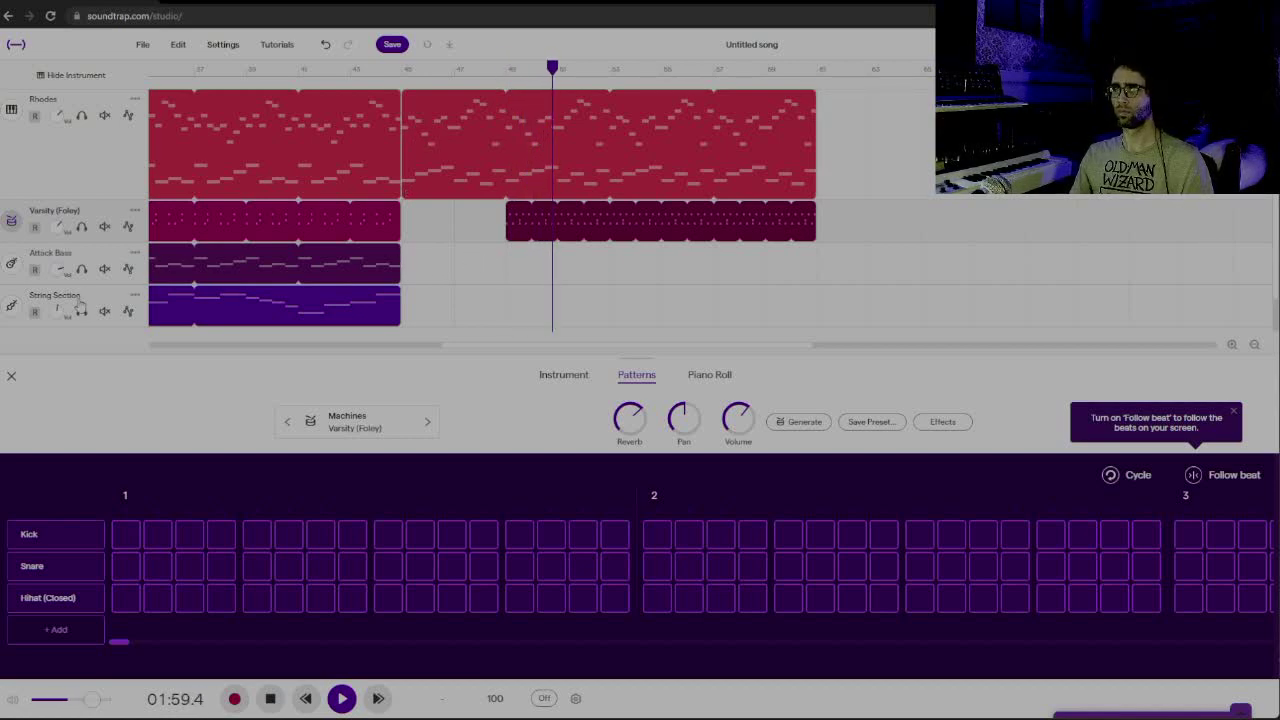
key(space)
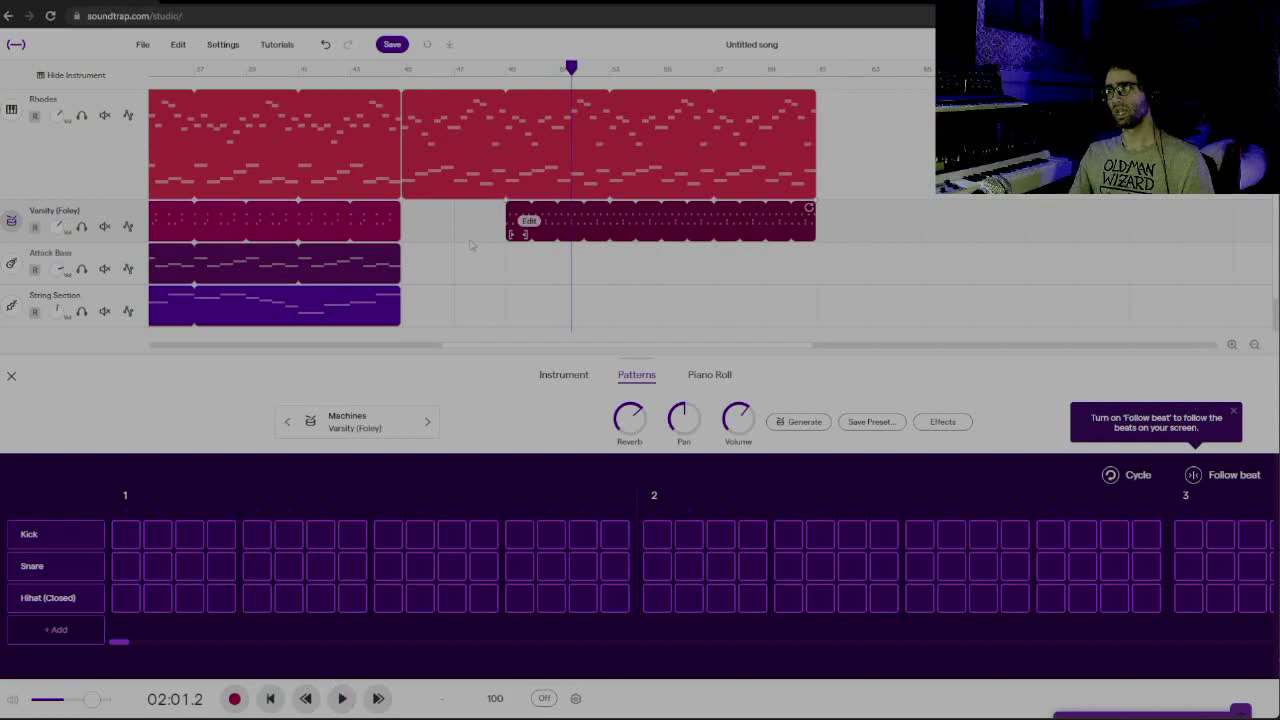
Select and copy the low bass-line notes in the first pattern of the Rhodes region at bar 45
click(80, 258)
click(546, 162)
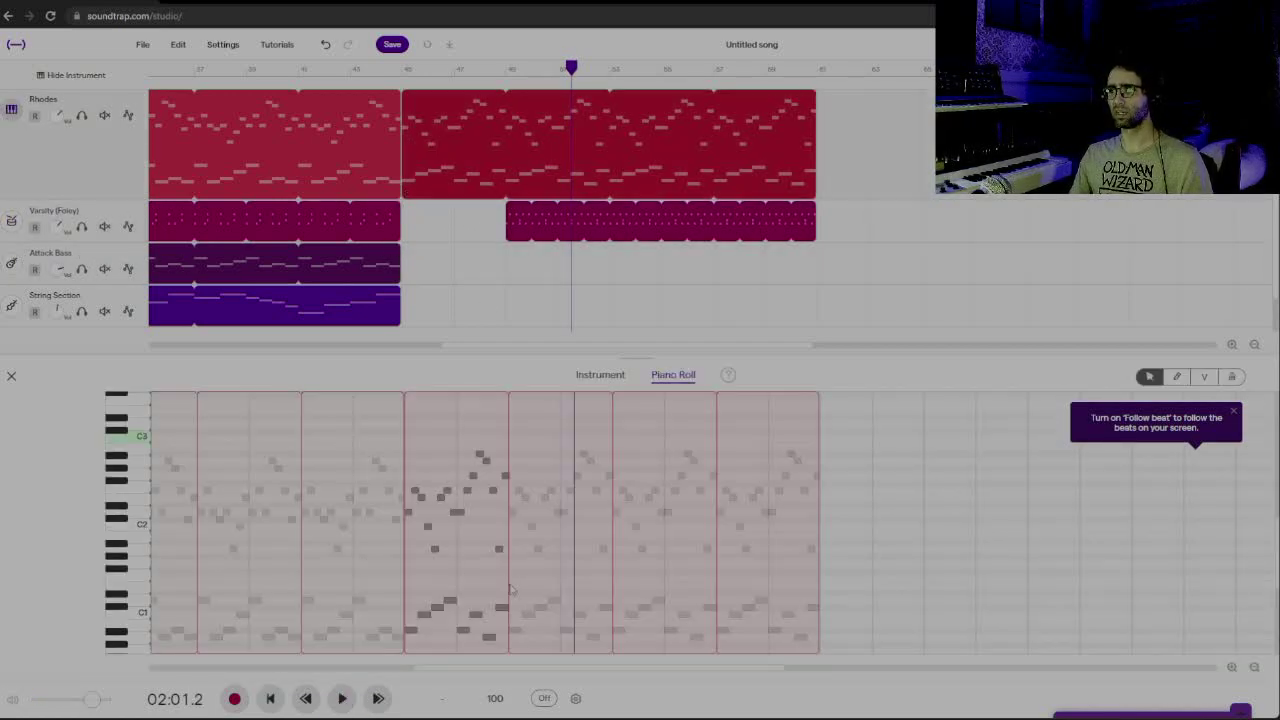
drag(475, 626, 416, 618)
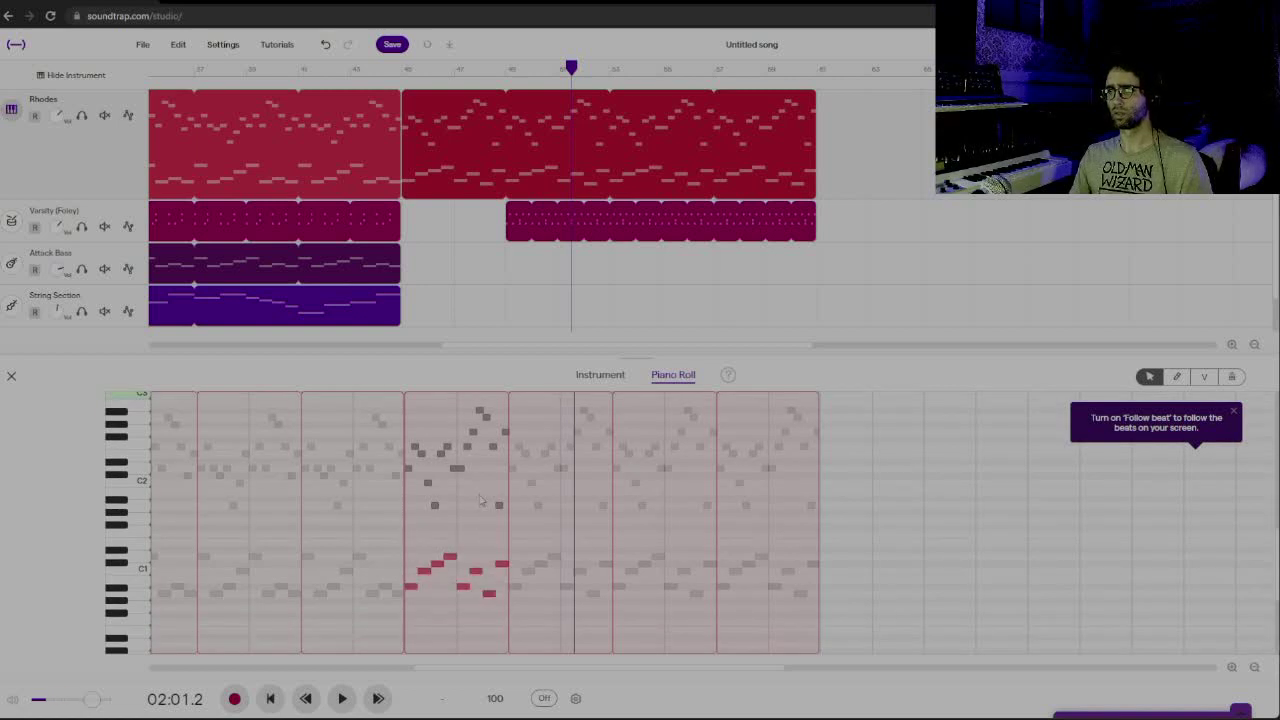
Extend the Attack Bass loop to end at bar 49
click(506, 265)
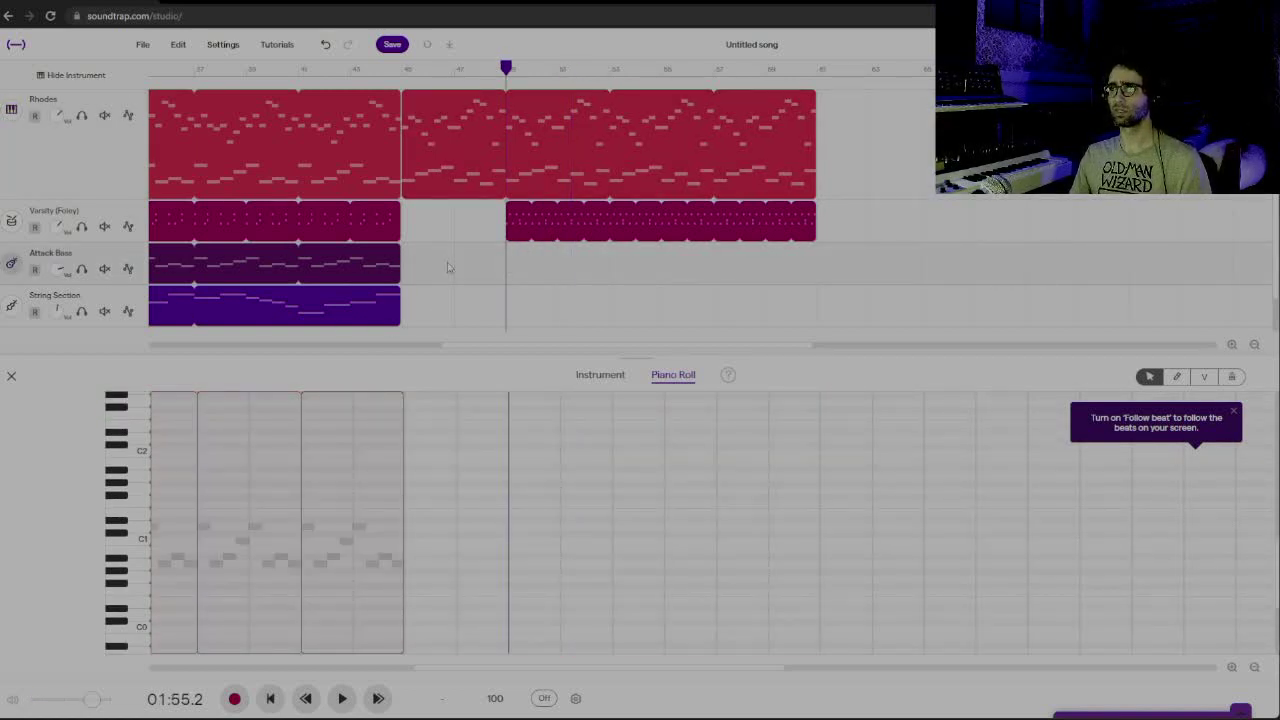
scroll(495, 288, left, 1)
drag(435, 251, 564, 269)
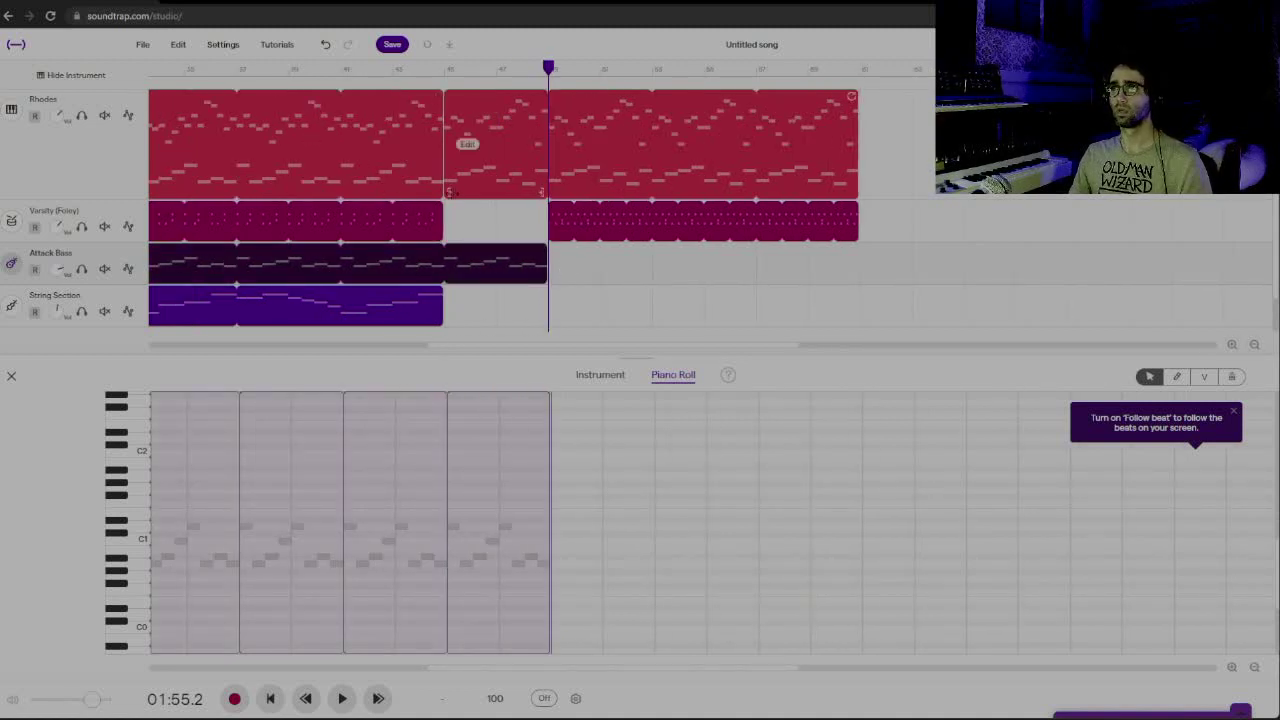
Split the Attack Bass region at bar 45 and move the split-off part to start at bar 49
click(452, 92)
right_click(476, 265)
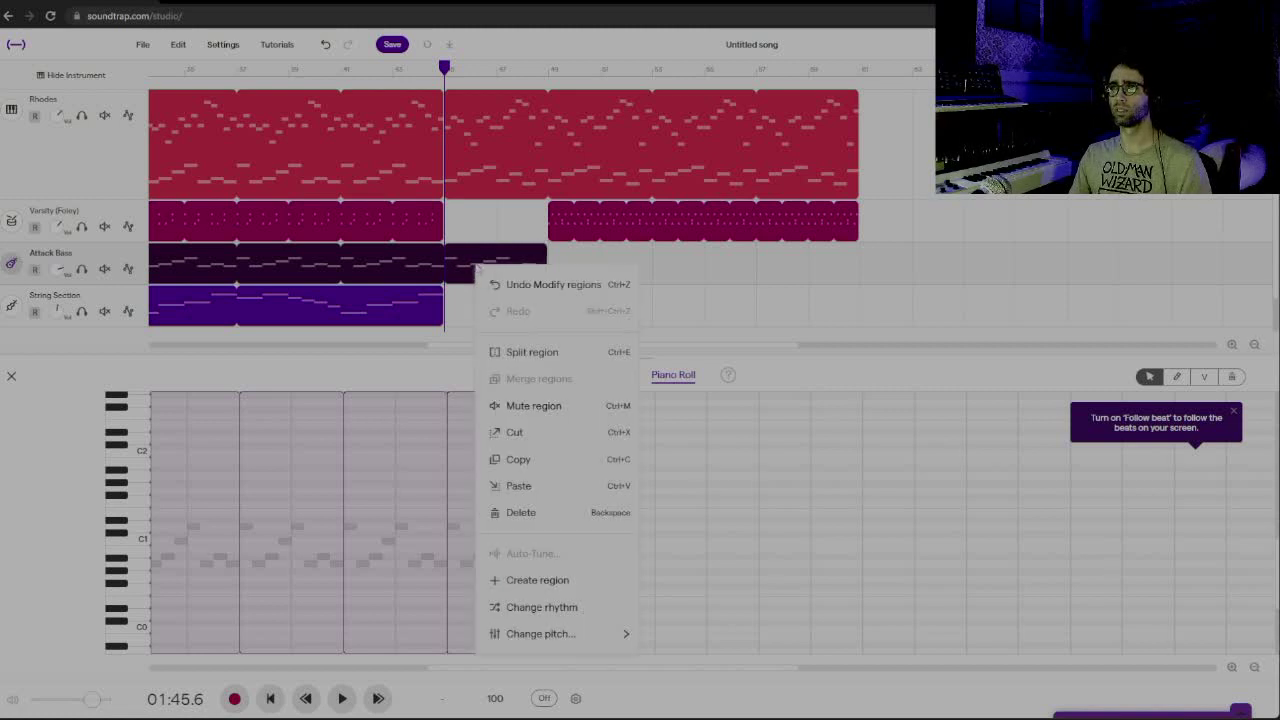
click(461, 262)
right_click(445, 263)
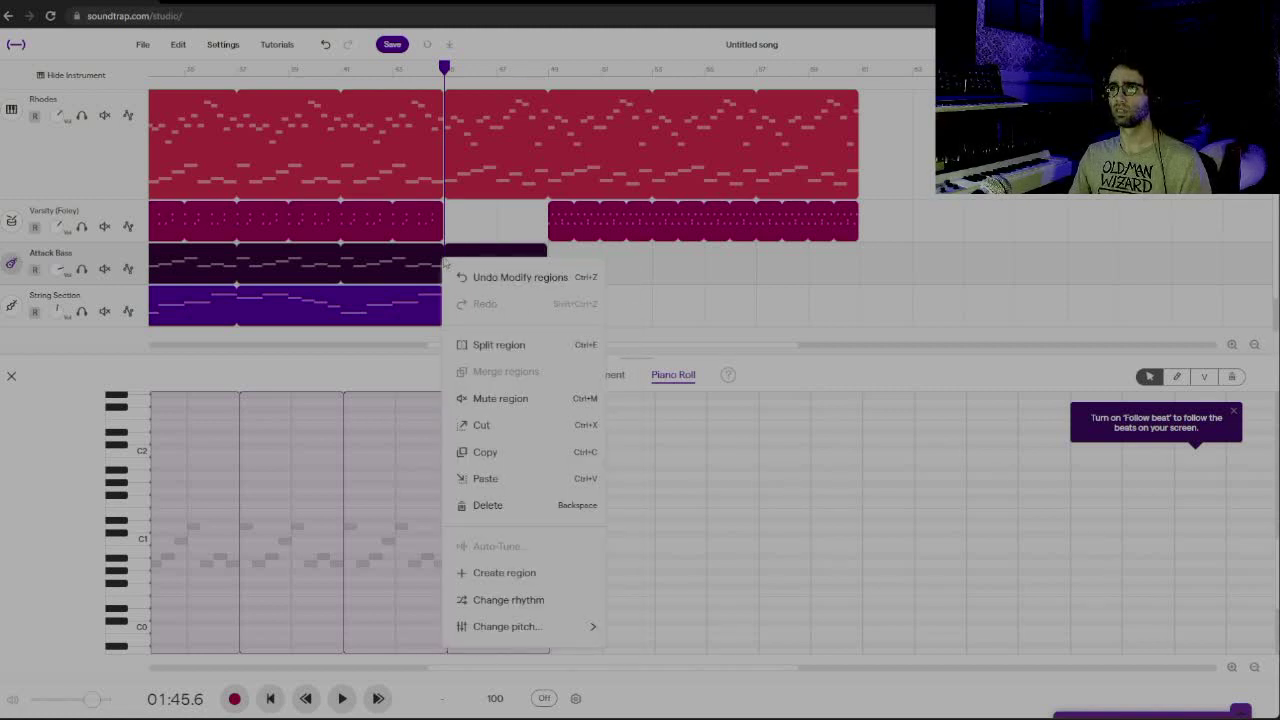
click(503, 343)
drag(505, 268, 608, 274)
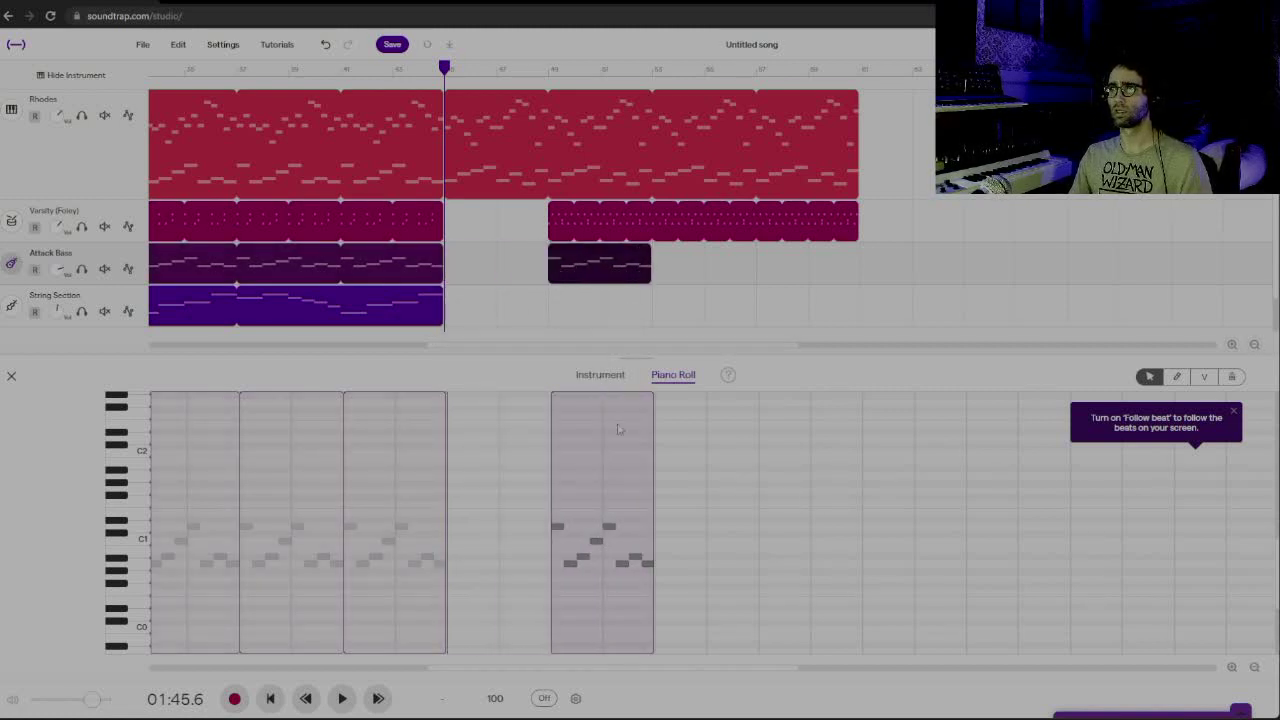
Replace the notes in the bass region at bar 49 with the copied Rhodes bass line and play it
drag(666, 484, 524, 604)
key(Delete)
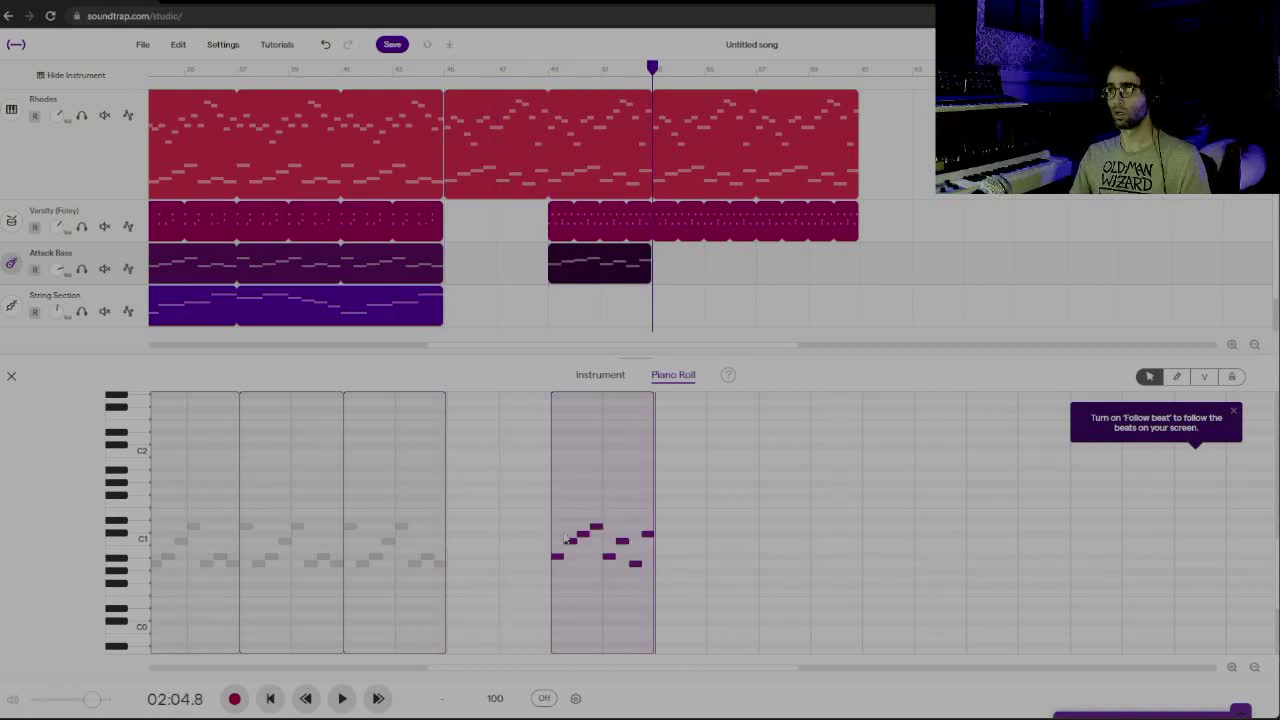
click(540, 268)
key(space)
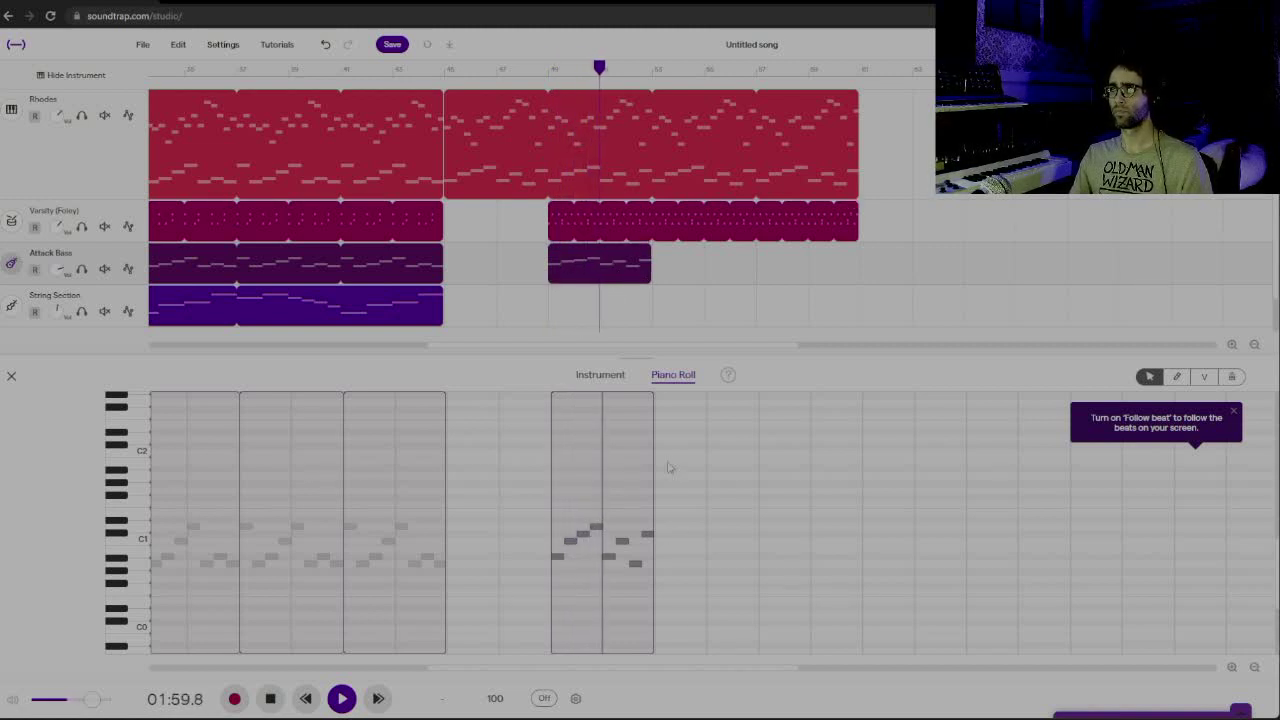
key(space)
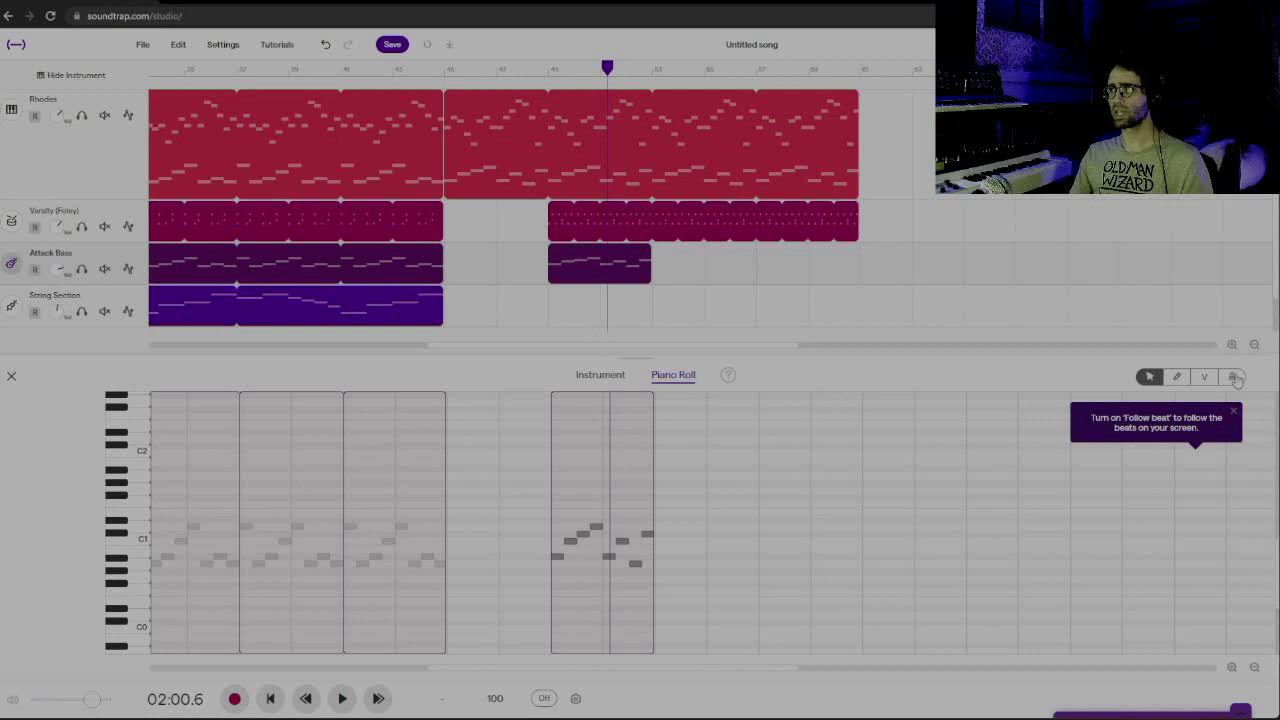
Shorten all notes in the bass region at bar 49 to half length and fill the gaps with duplicates of them
click(1232, 667)
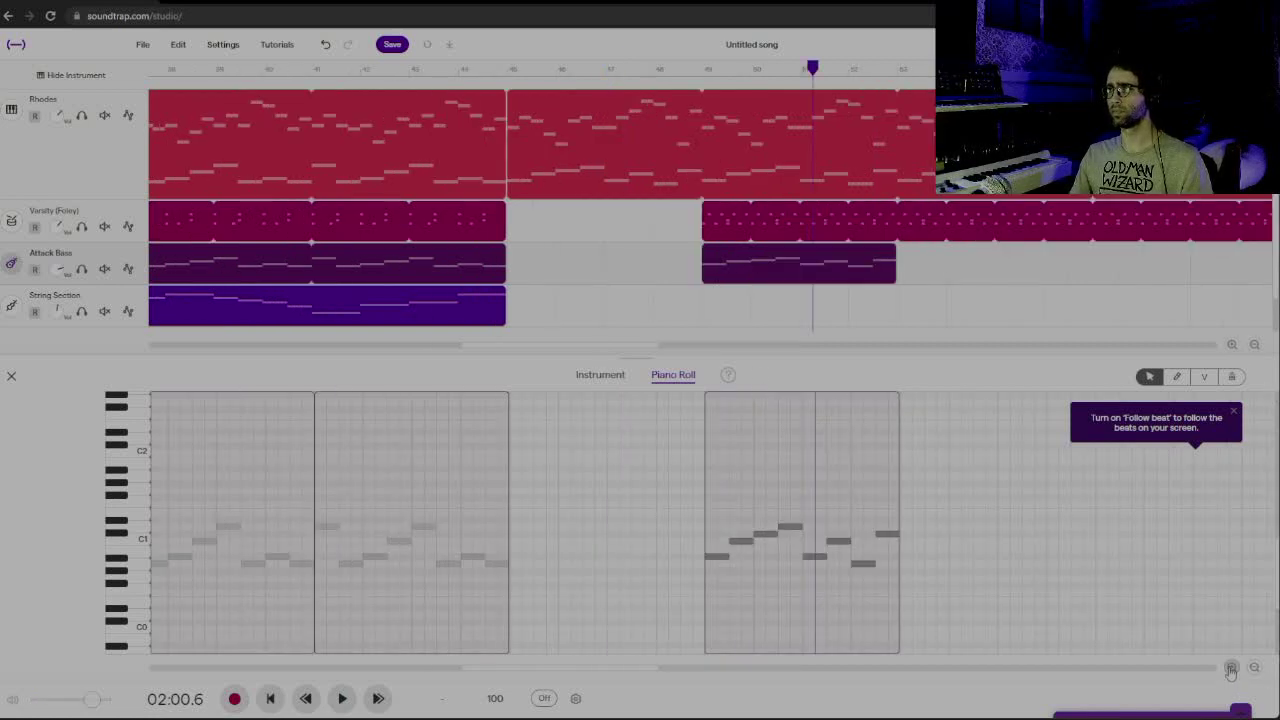
click(198, 607)
drag(612, 453, 953, 595)
drag(838, 469, 1037, 629)
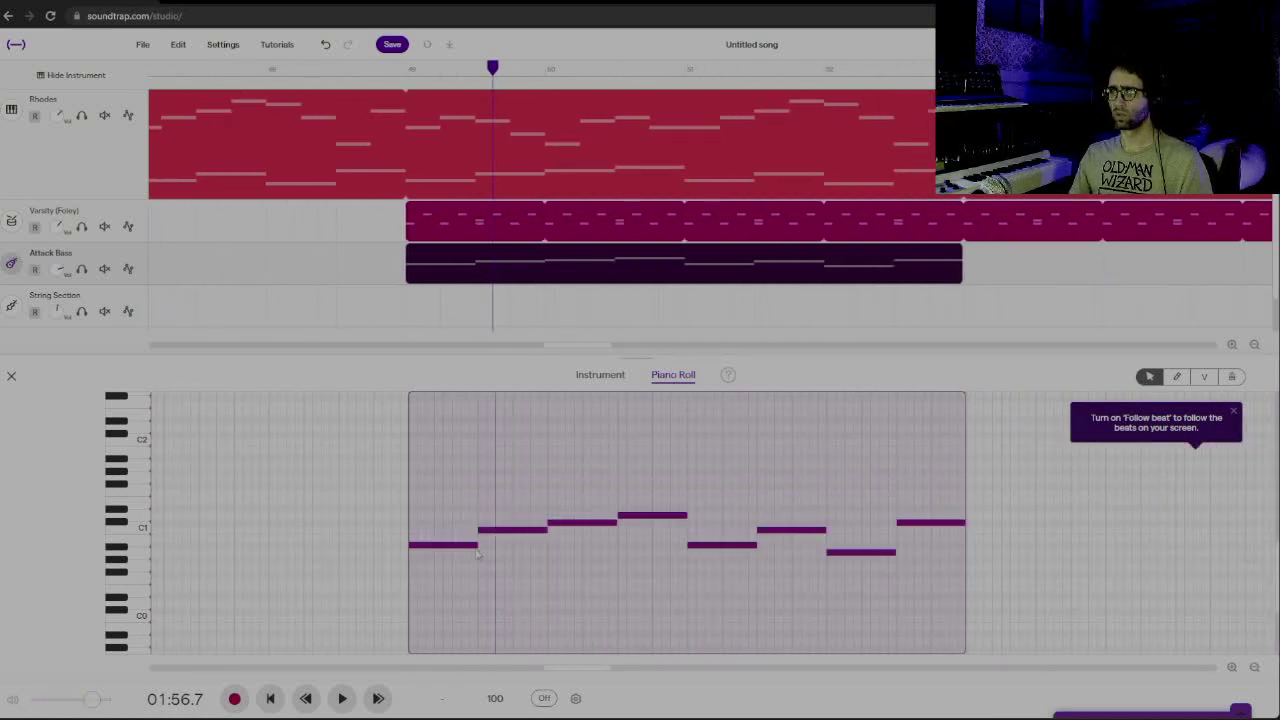
drag(480, 545, 426, 549)
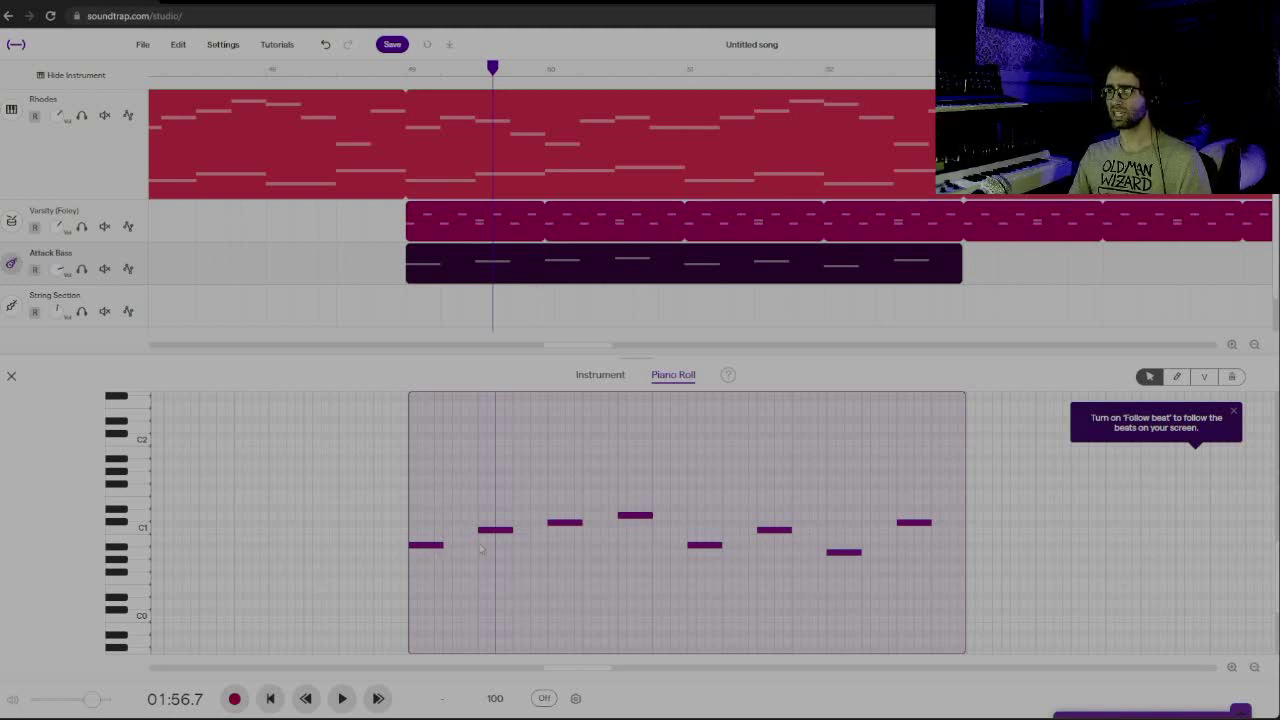
drag(416, 450, 981, 623)
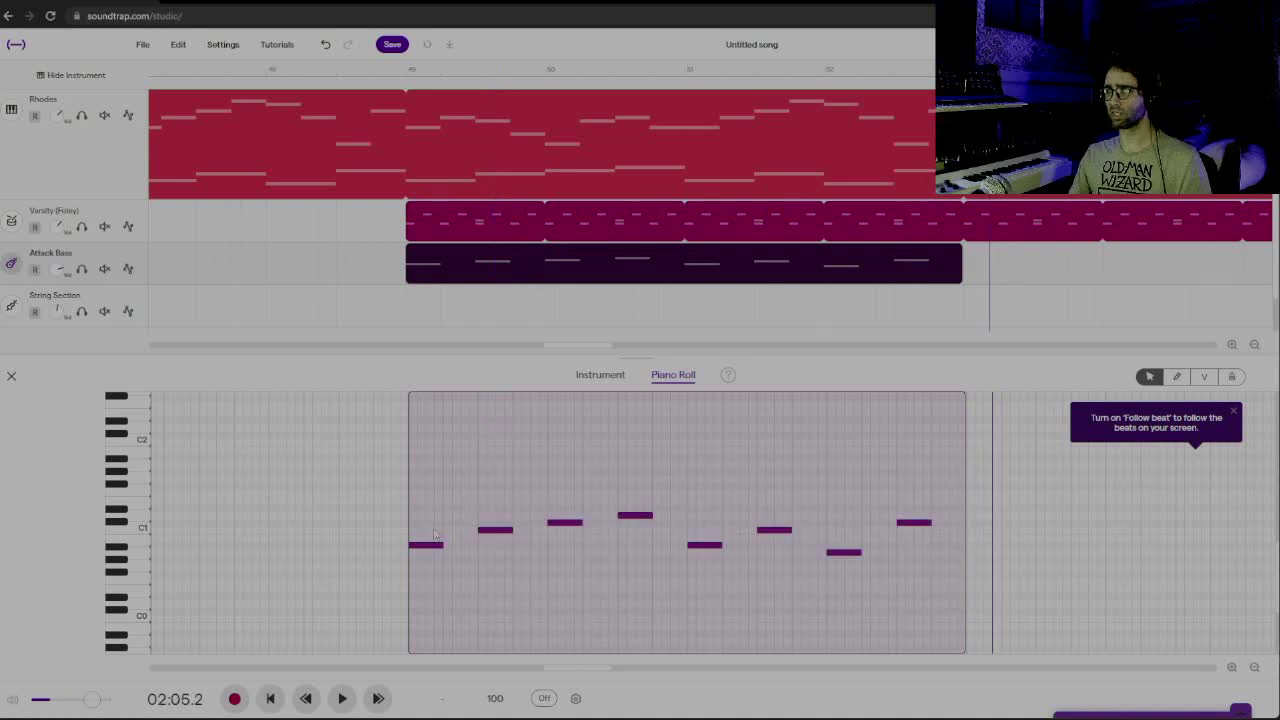
drag(420, 546, 456, 548)
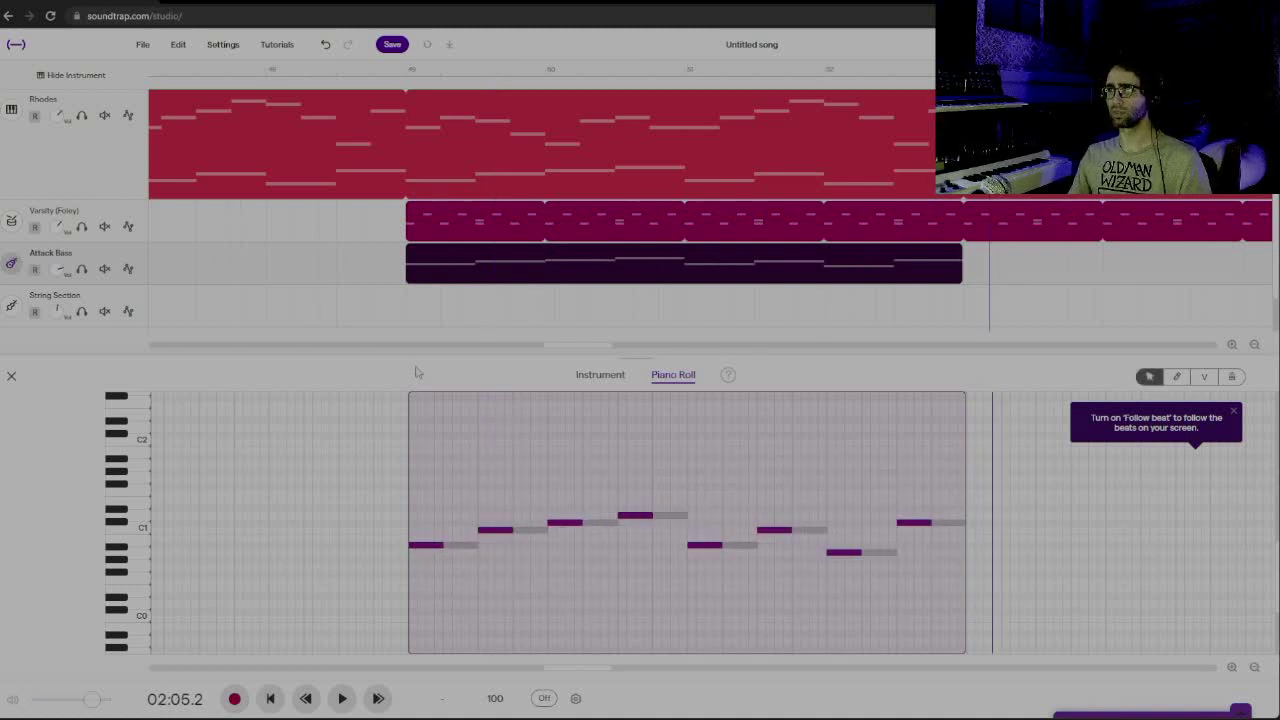
Play the edited bass pattern from bar 49 and loop its region to bar 61
click(404, 222)
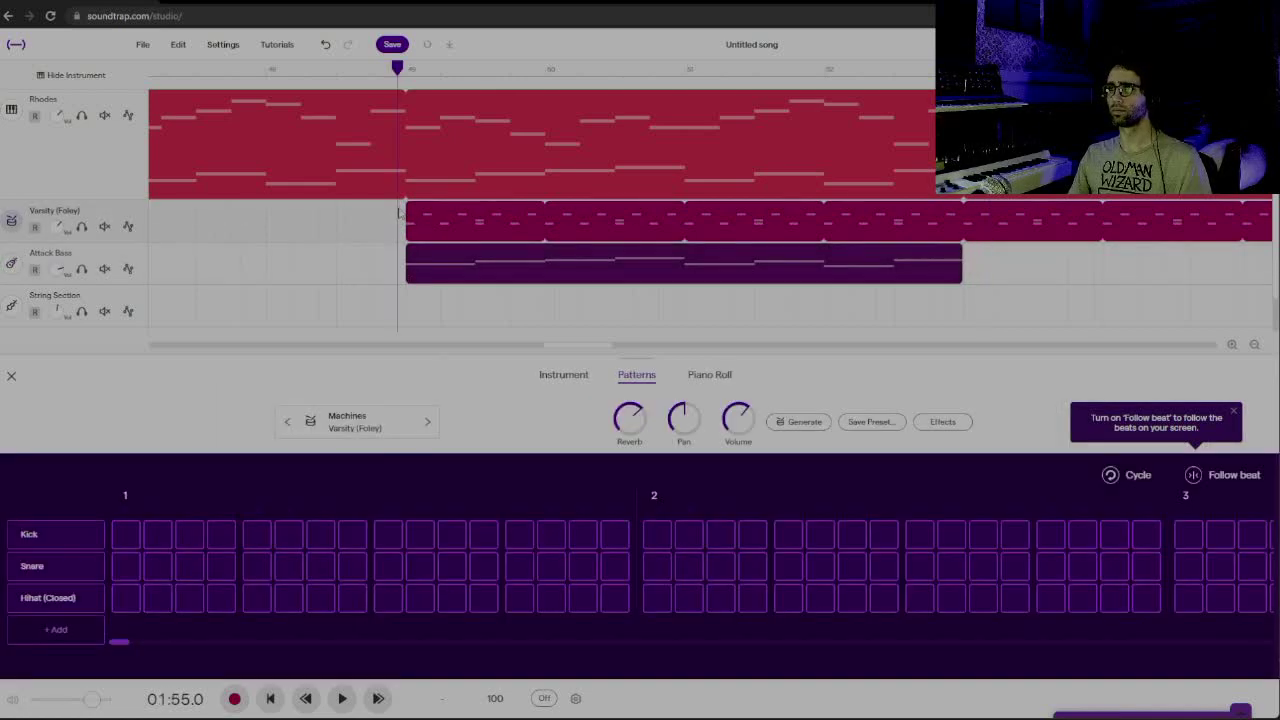
key(space)
key(space)
click(491, 270)
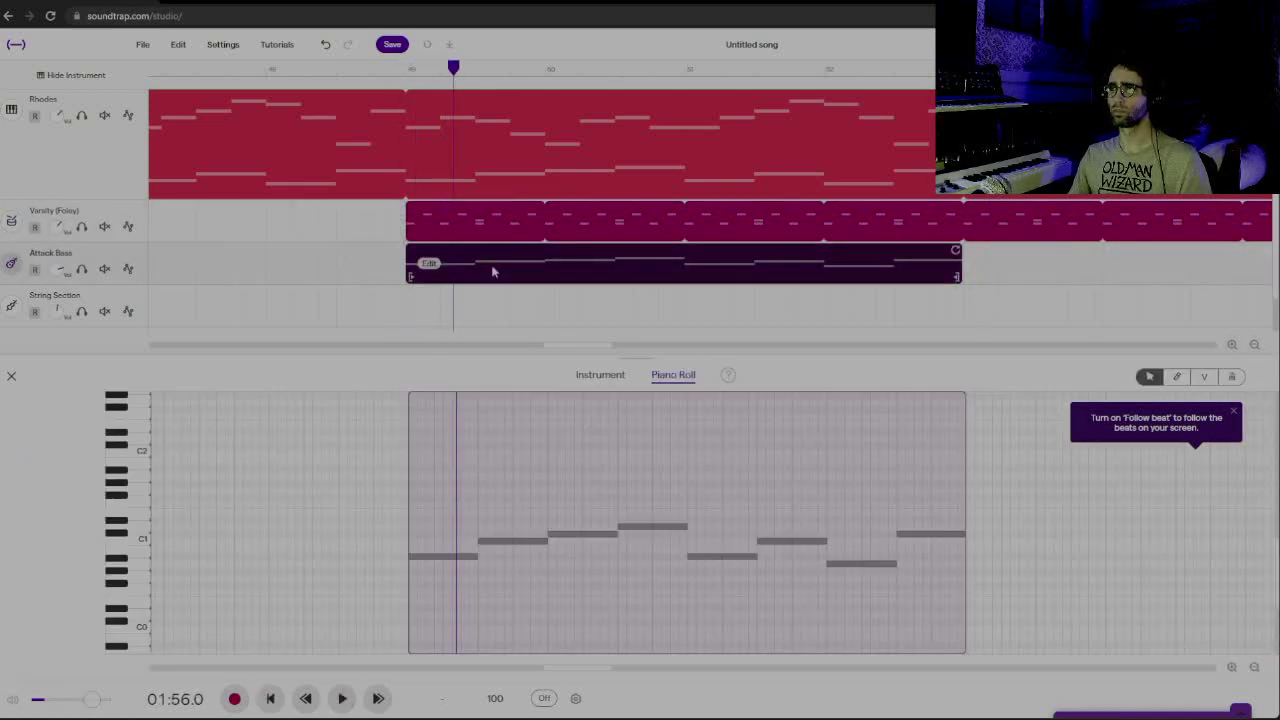
key(space)
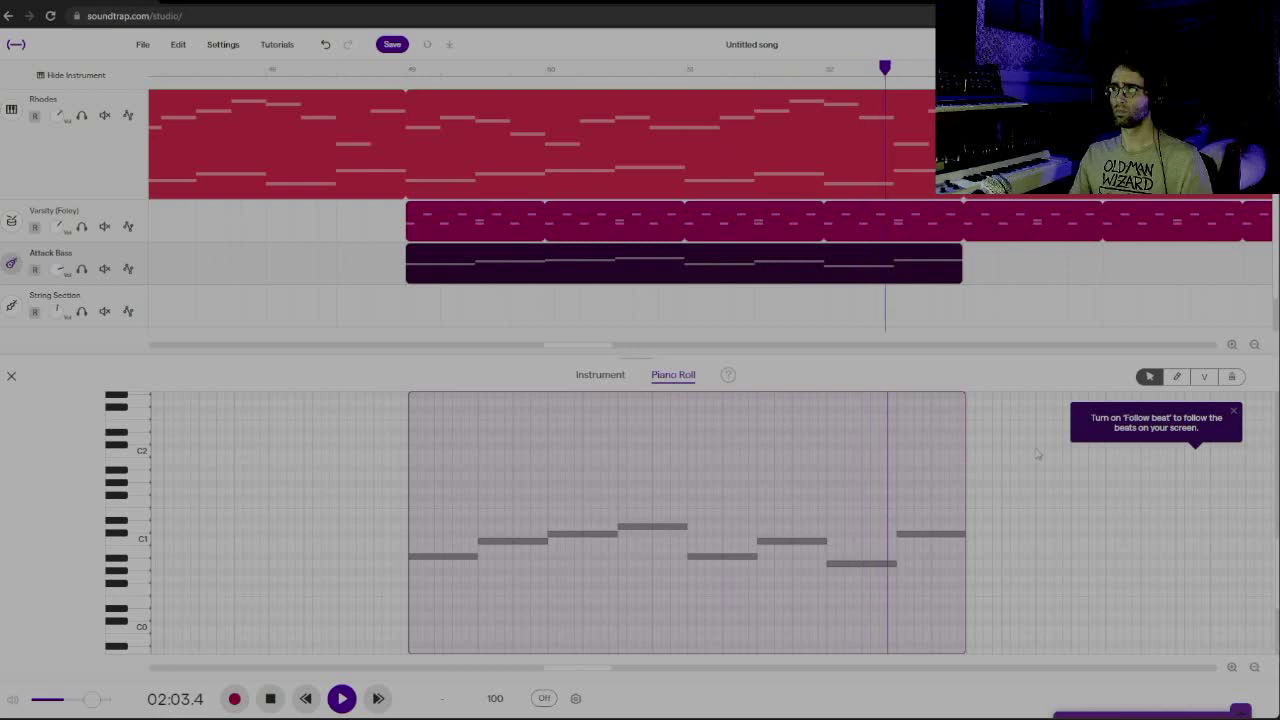
key(space)
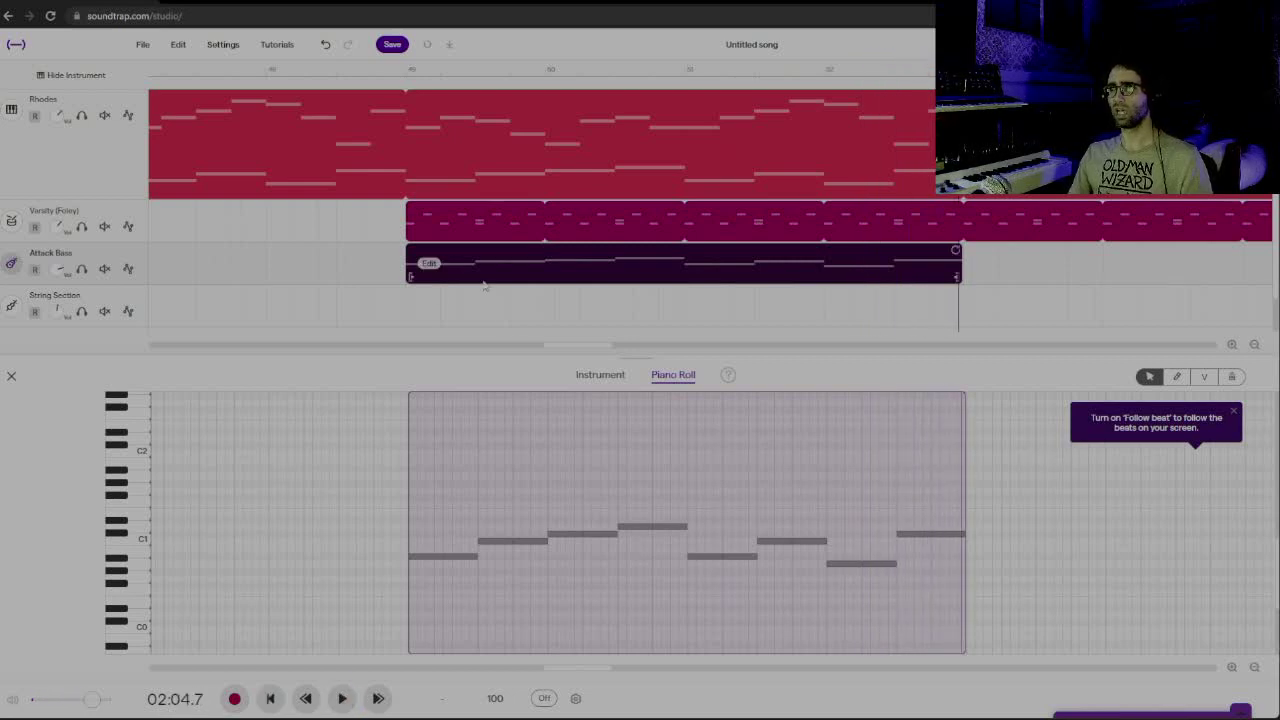
mouse_move(956, 251)
mouse_down()
mouse_move(925, 252)
mouse_move(1265, 260)
mouse_move(940, 266)
mouse_up()
drag(640, 350, 566, 346)
Extend the String Section loop to bar 62
click(485, 304)
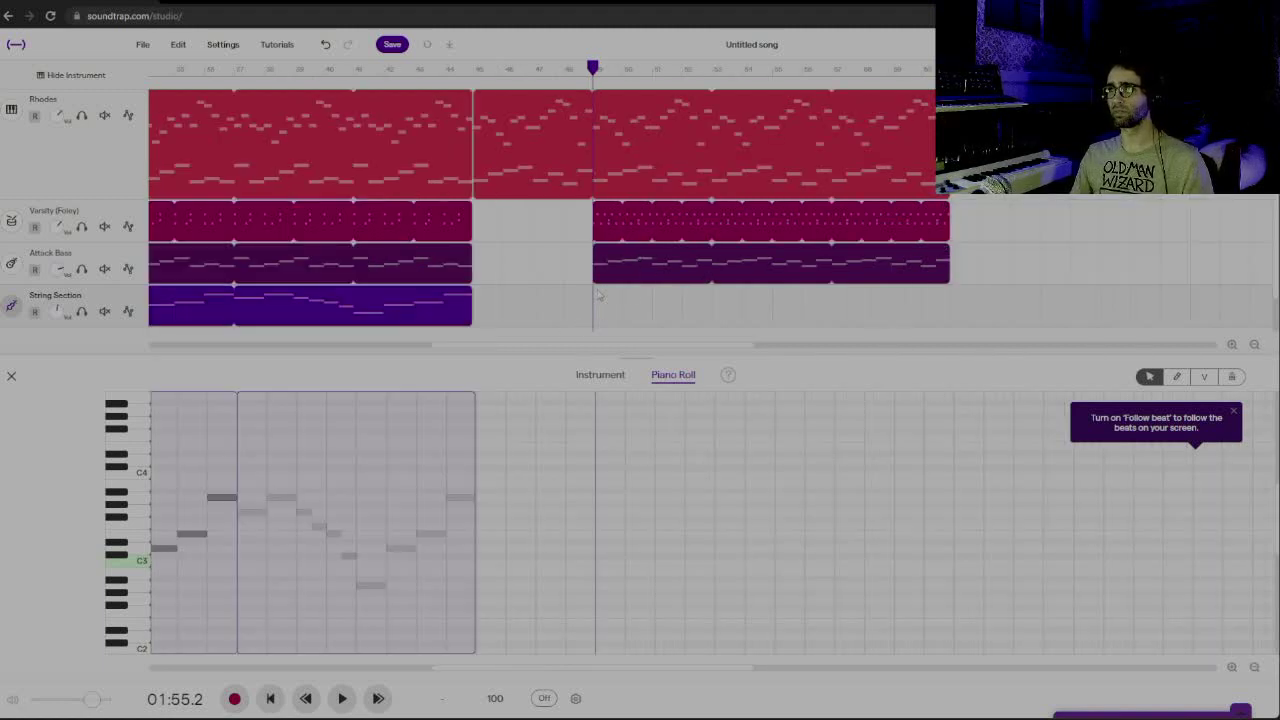
click(461, 290)
drag(465, 293, 986, 297)
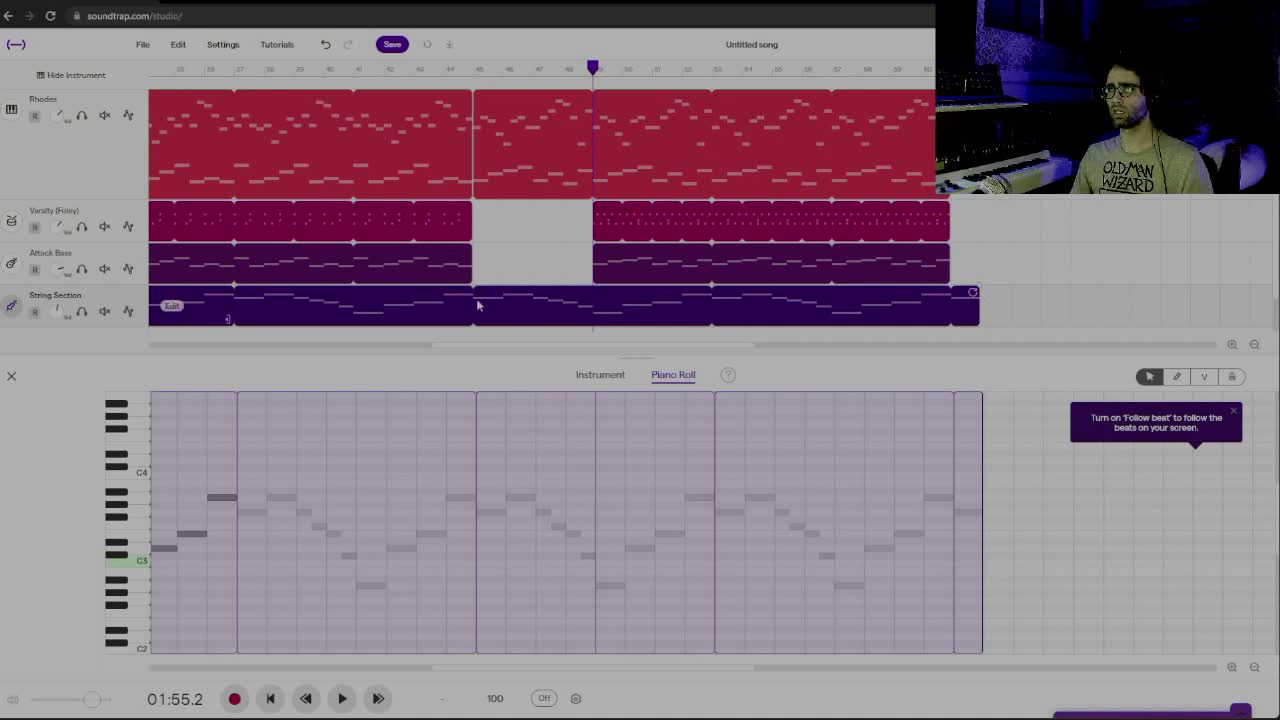
Split the String Section region at bar 45 and place the second part from bar 49 to bar 65
click(475, 86)
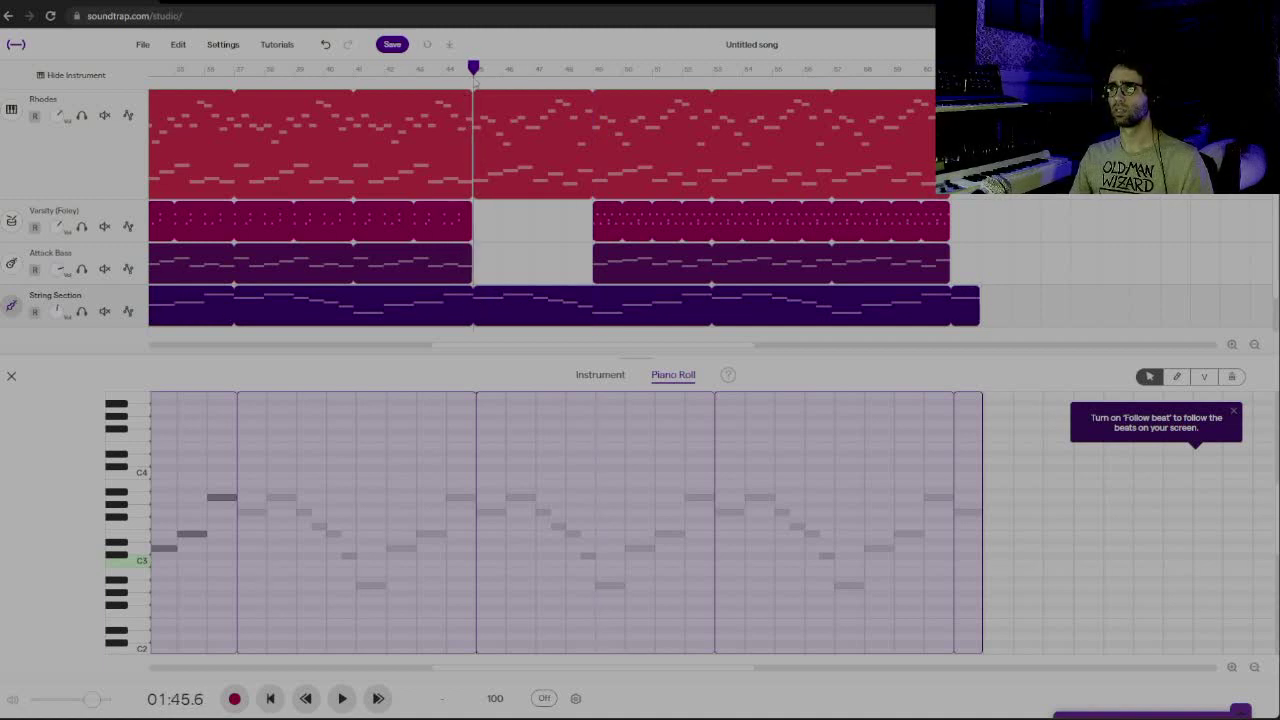
right_click(474, 312)
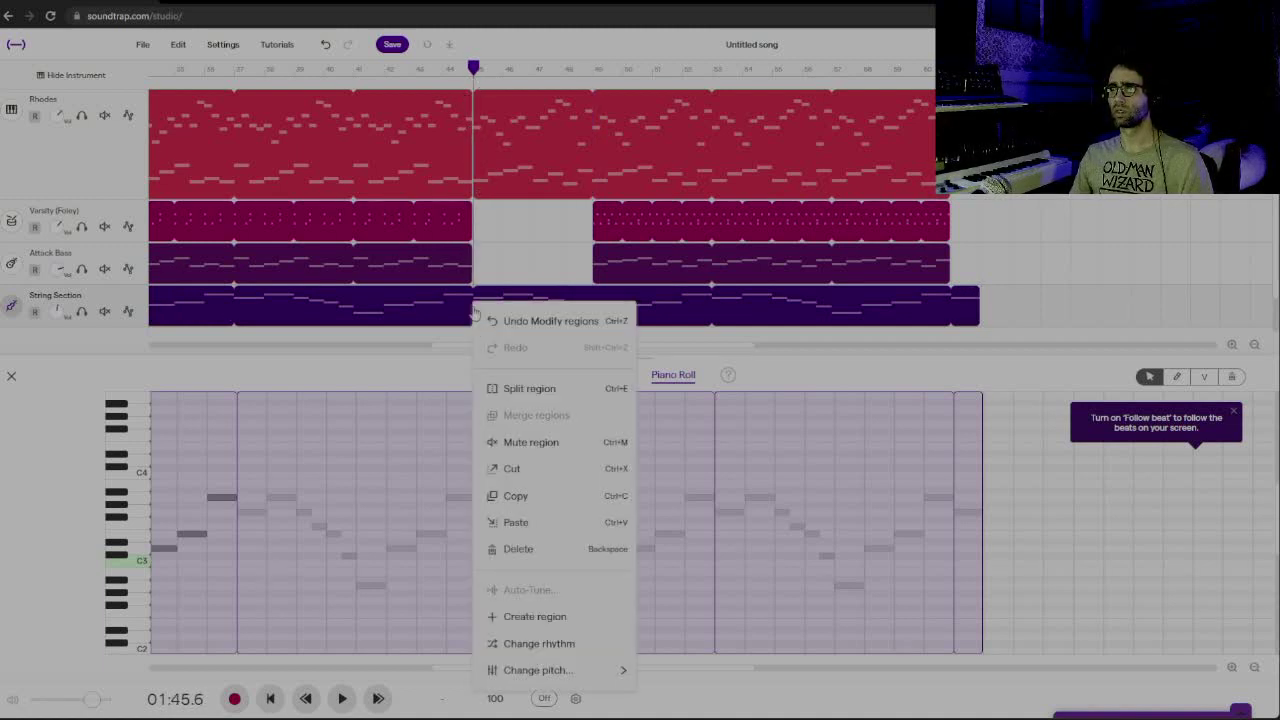
click(529, 388)
drag(540, 306, 658, 306)
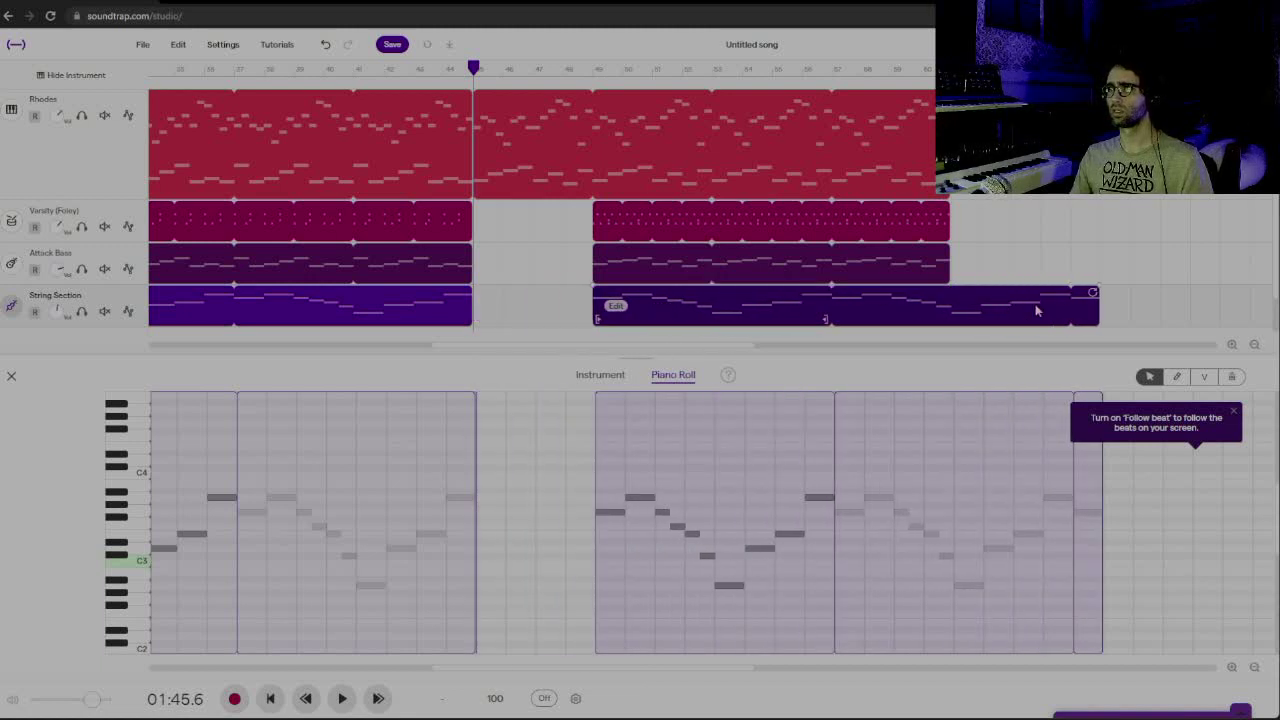
drag(1098, 309, 1072, 313)
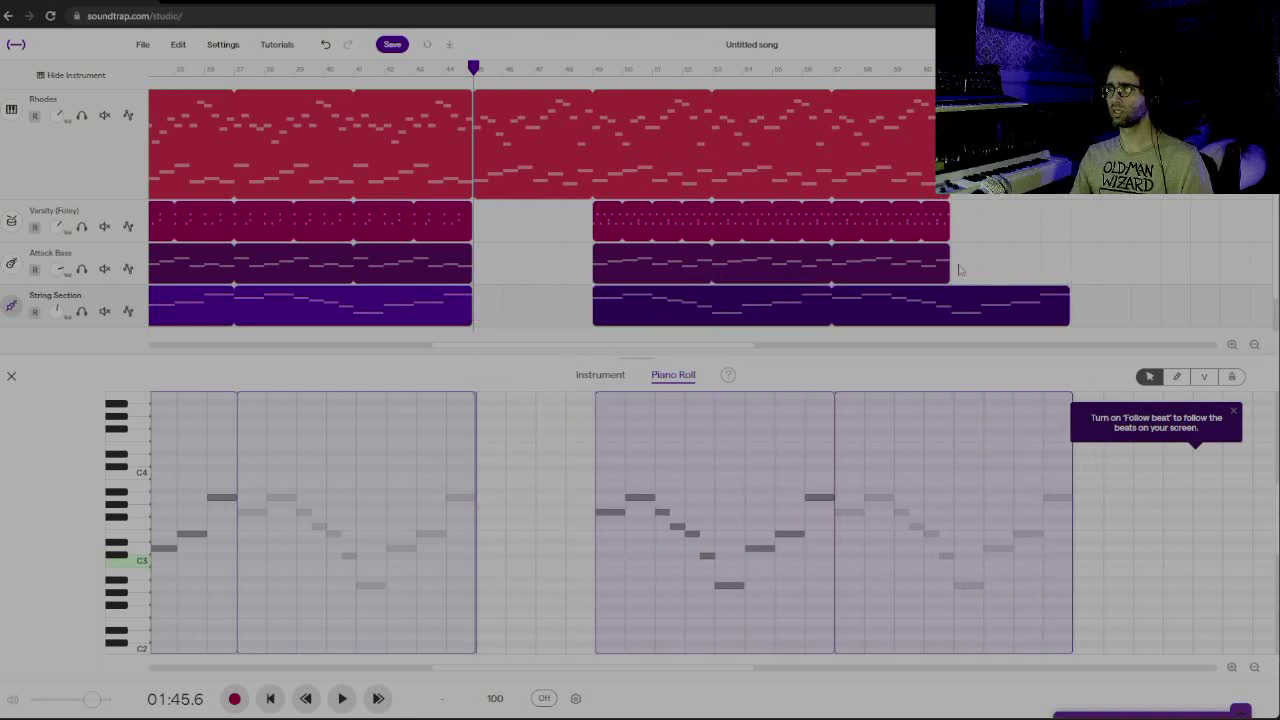
Extend the Attack Bass, Varsity drum and Rhodes loops to bar 65, level with the strings
drag(943, 249, 1069, 250)
drag(947, 212, 1063, 206)
click(491, 140)
Play the closing section from bar 49 to hear the strings against the other tracks
click(656, 303)
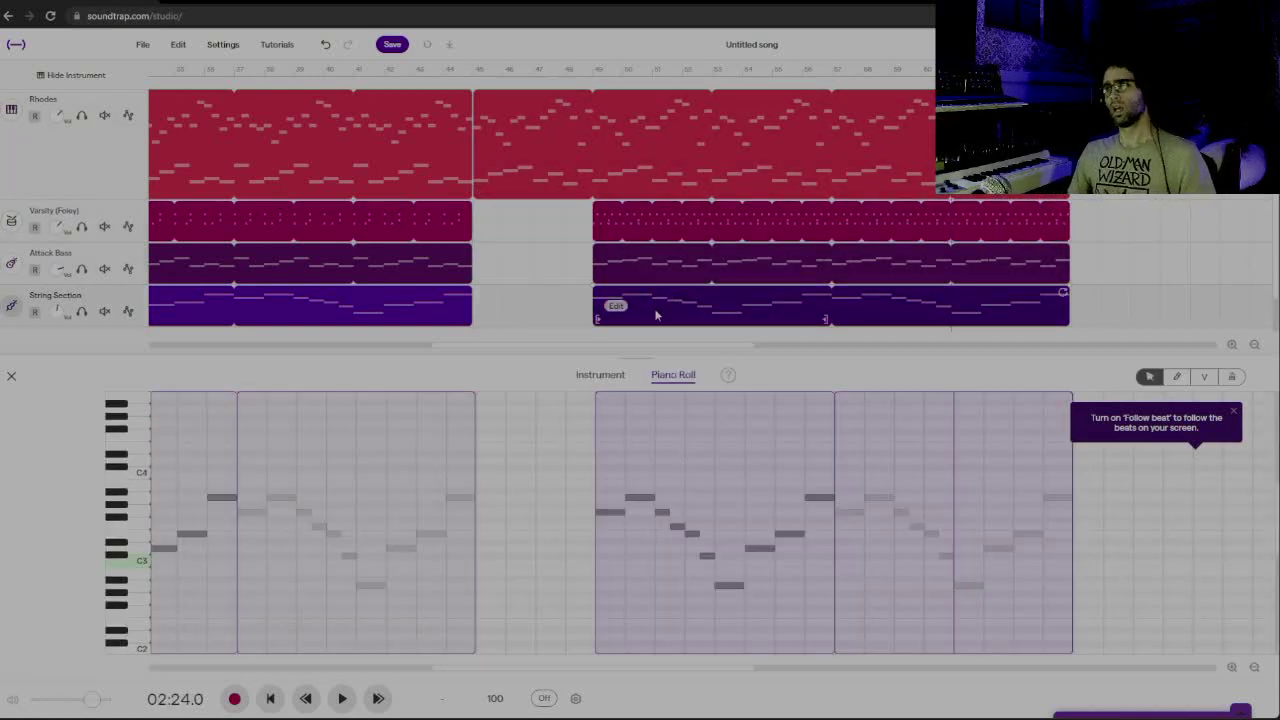
click(595, 222)
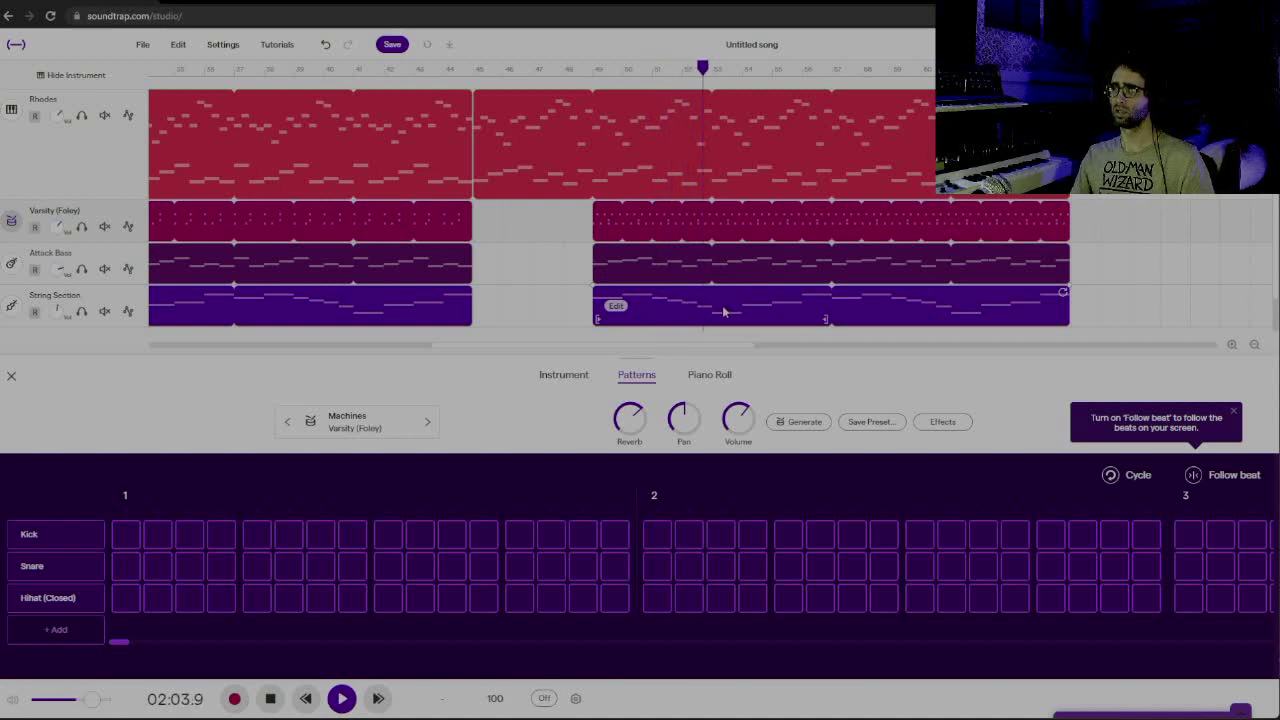
click(690, 313)
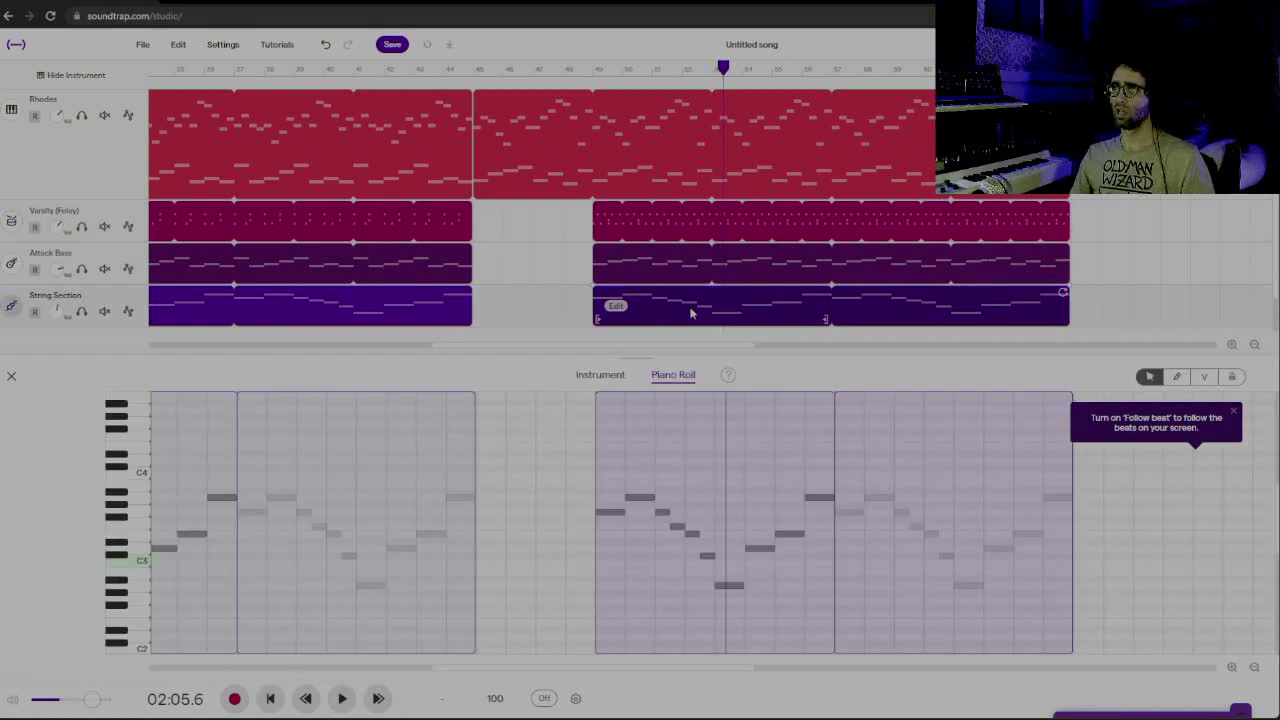
Delete the last four notes of the string pattern starting at bar 49 and play it
click(588, 307)
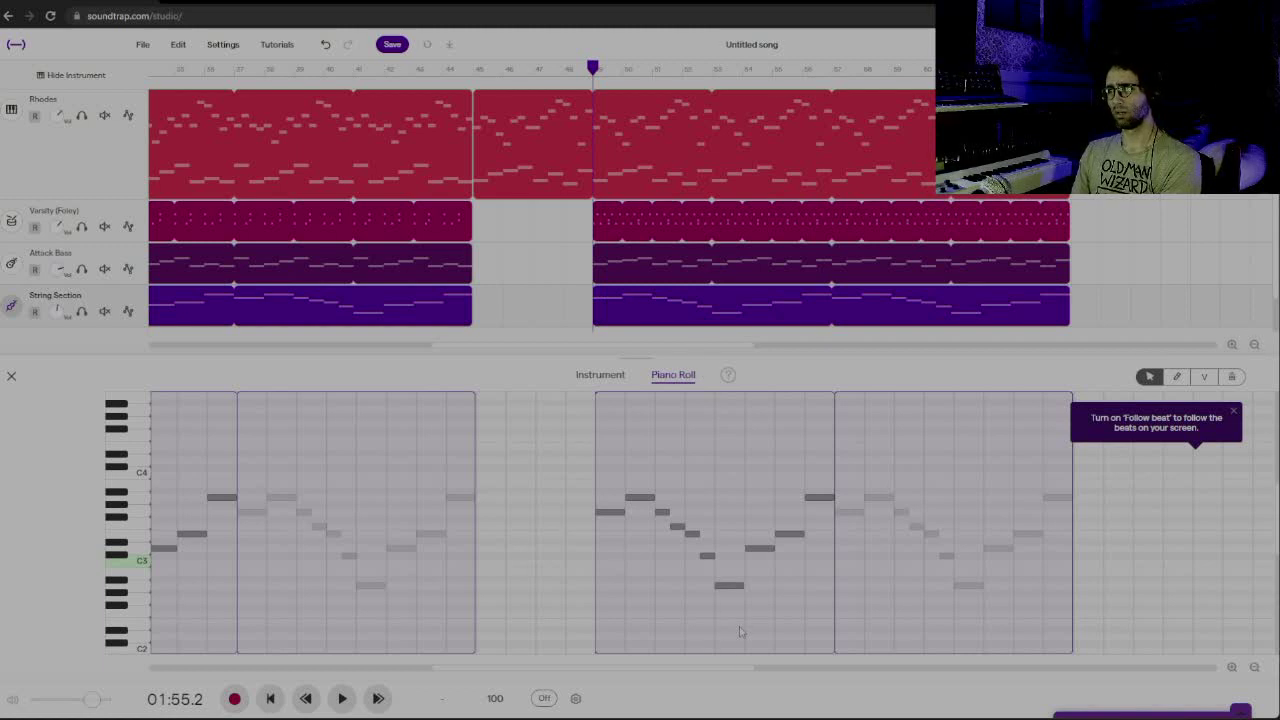
drag(730, 622, 824, 470)
key(Delete)
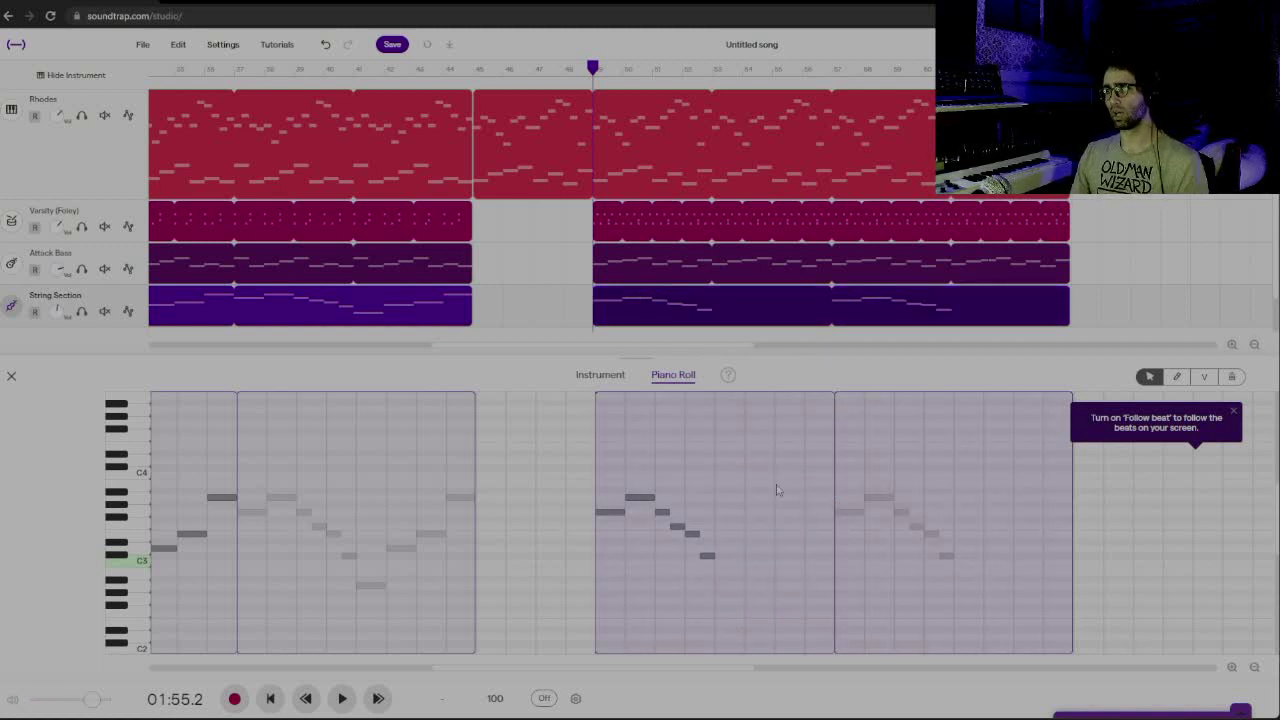
key(space)
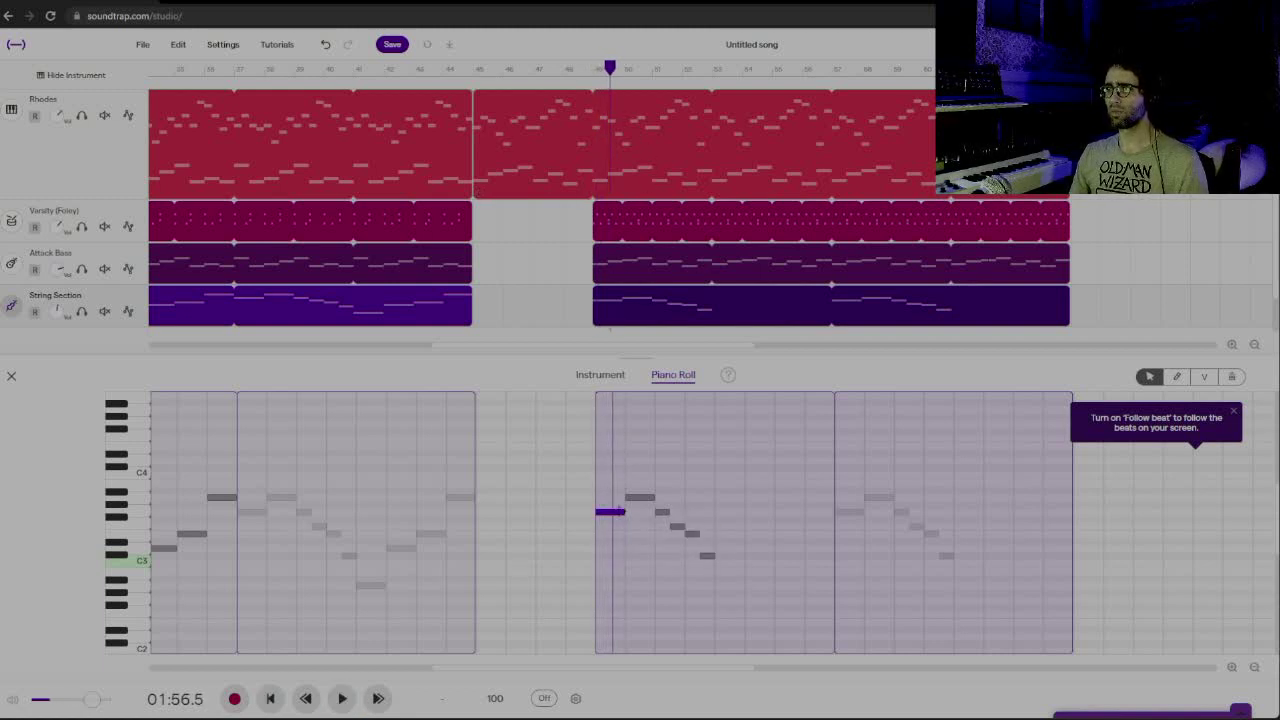
Shorten the first string note, G3 at bar 49, to half a bar, add a half-bar Bb3 after it, and play
click(1232, 666)
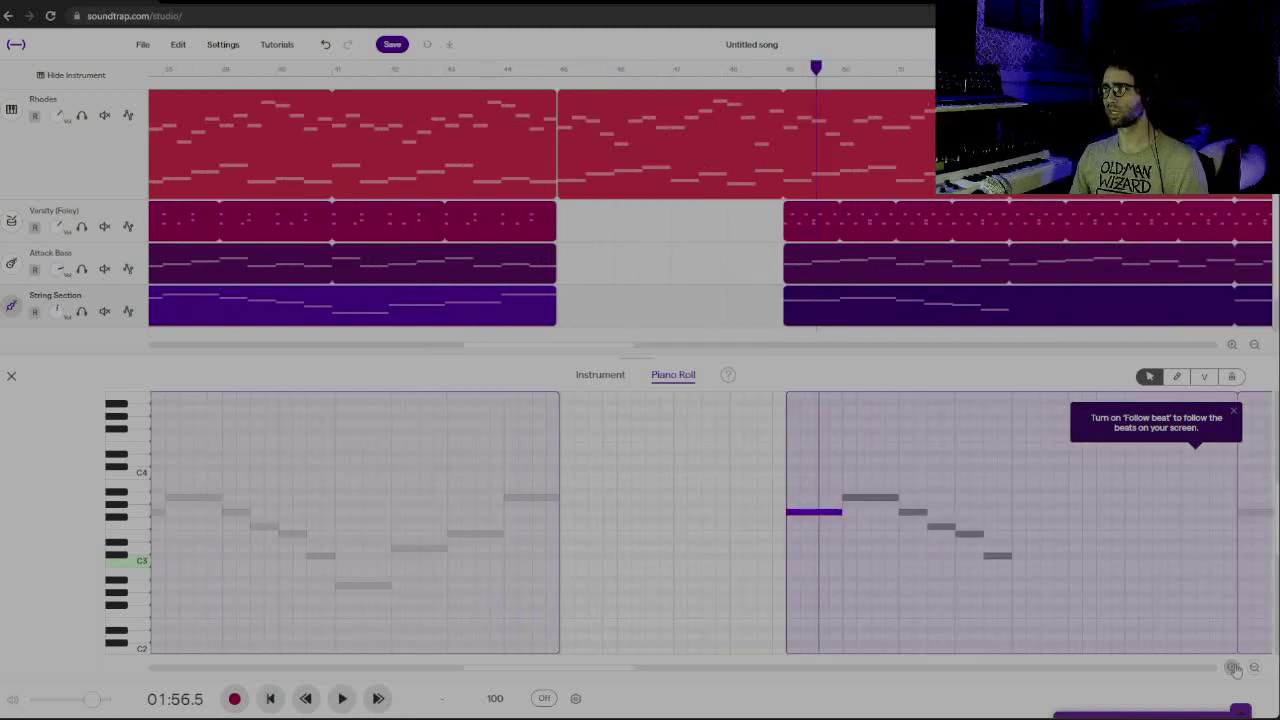
drag(1238, 513, 1000, 547)
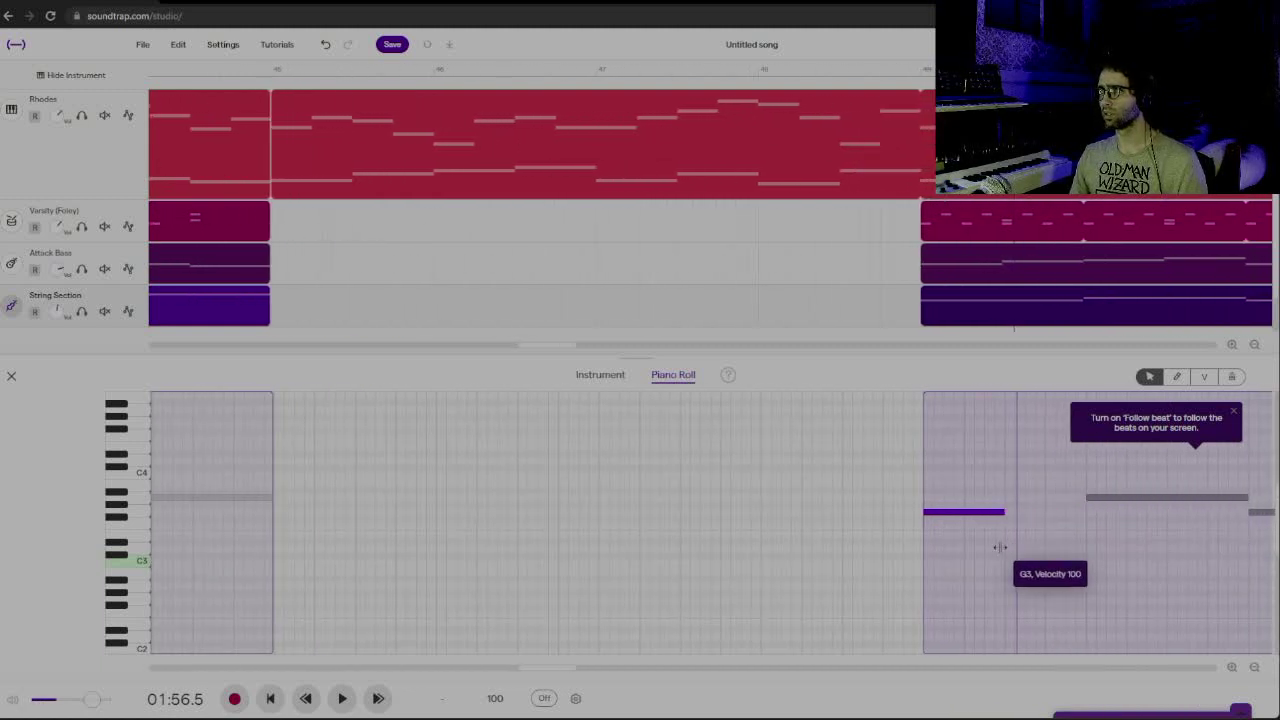
double_click(1018, 490)
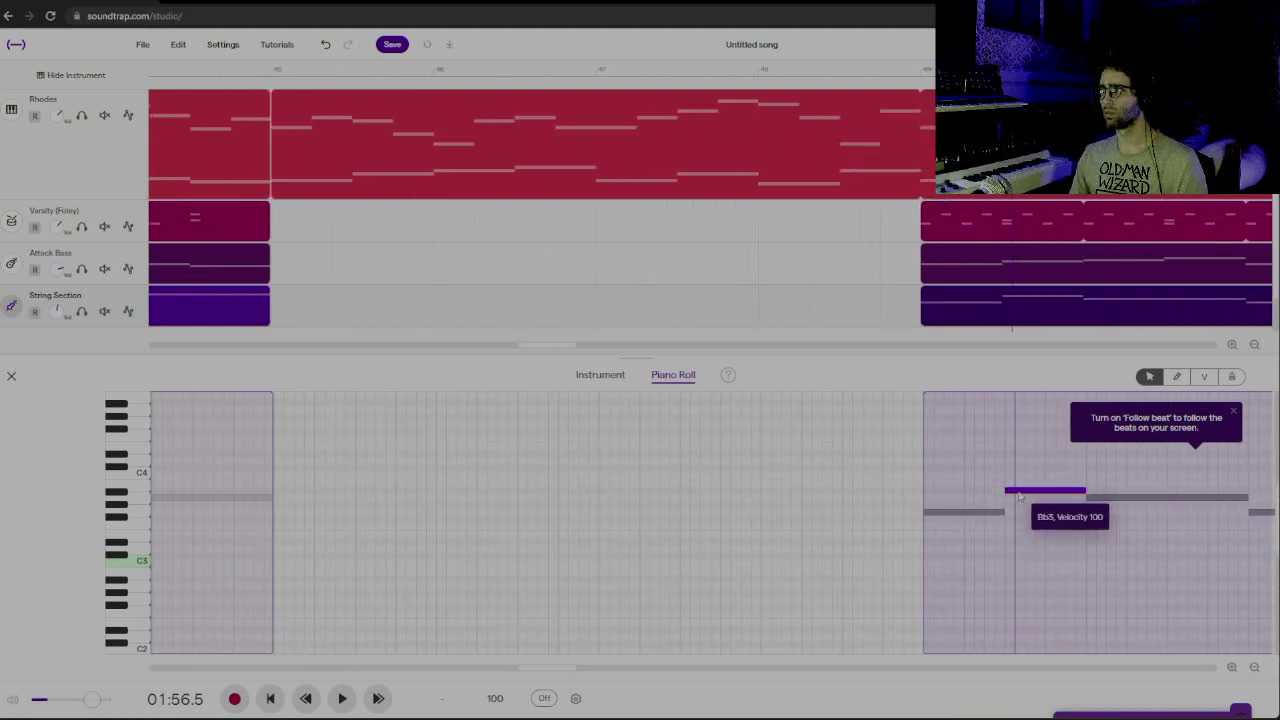
click(912, 302)
key(space)
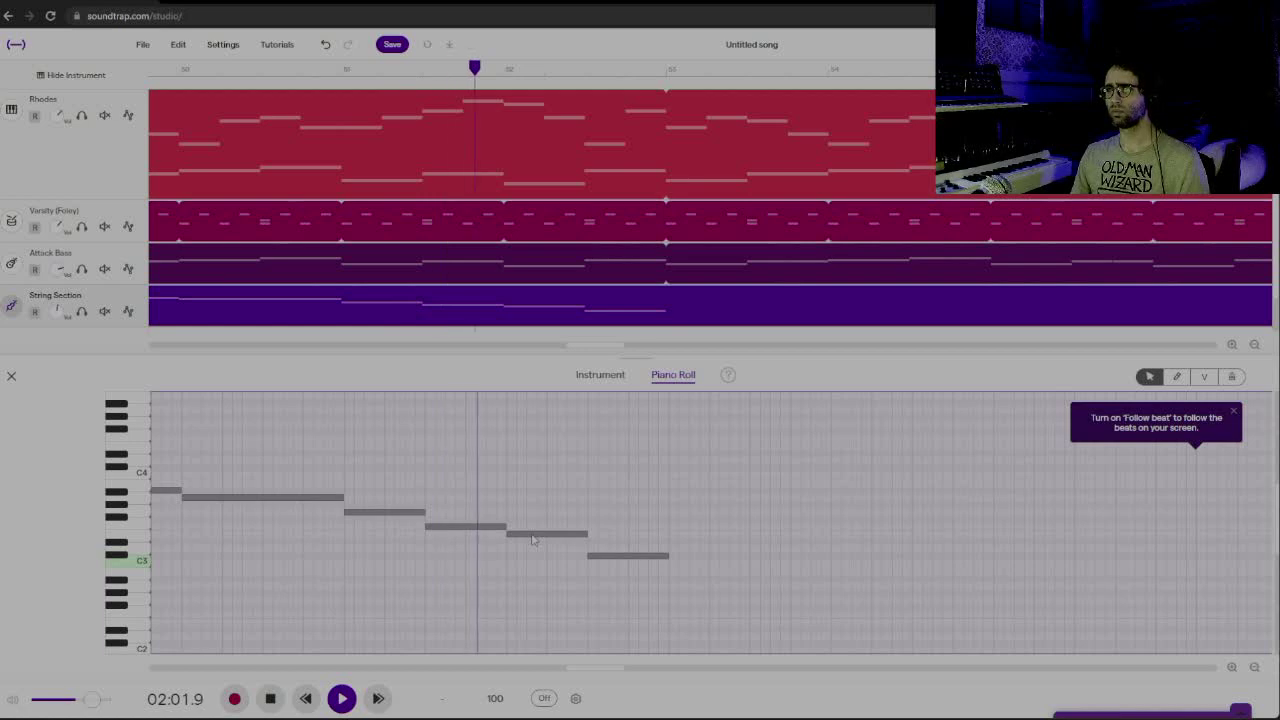
Shorten the F3 string note in bar 51 to a quarter, add a quarter-note D3 after it, and raise bar 52's last note to A3
key(space)
drag(505, 528, 482, 553)
click(470, 548)
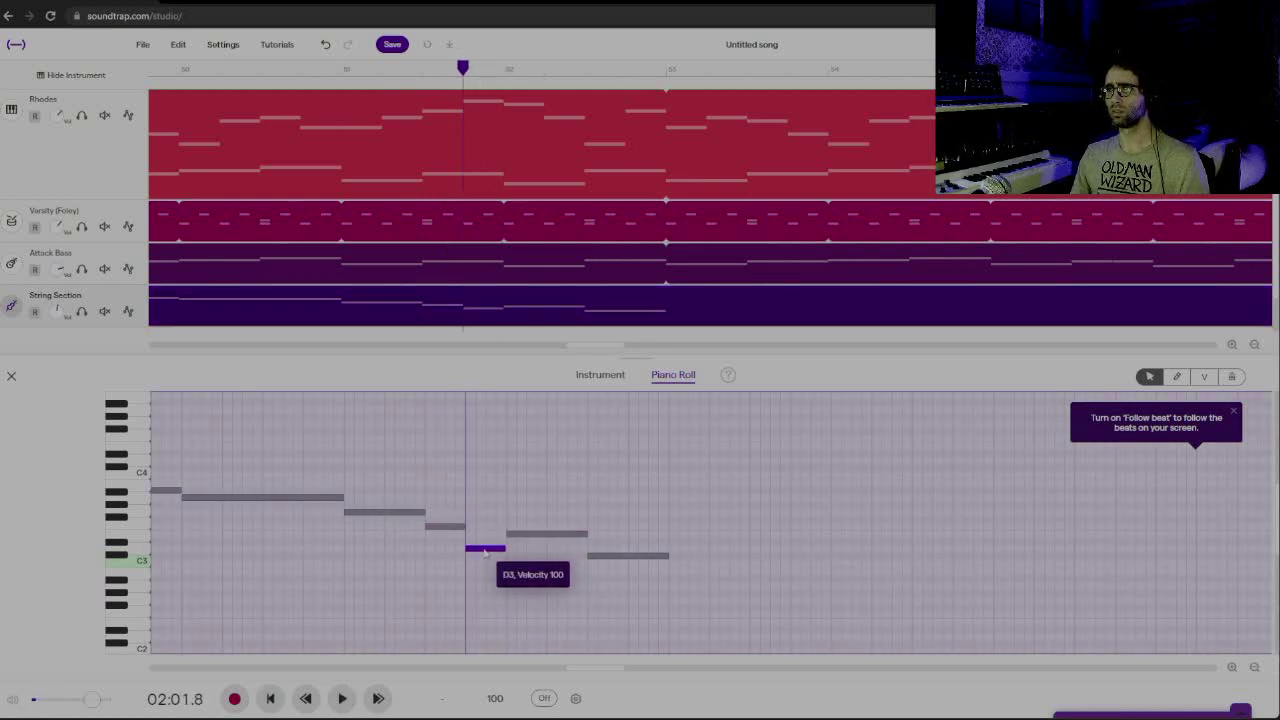
click(532, 535)
drag(624, 558, 625, 499)
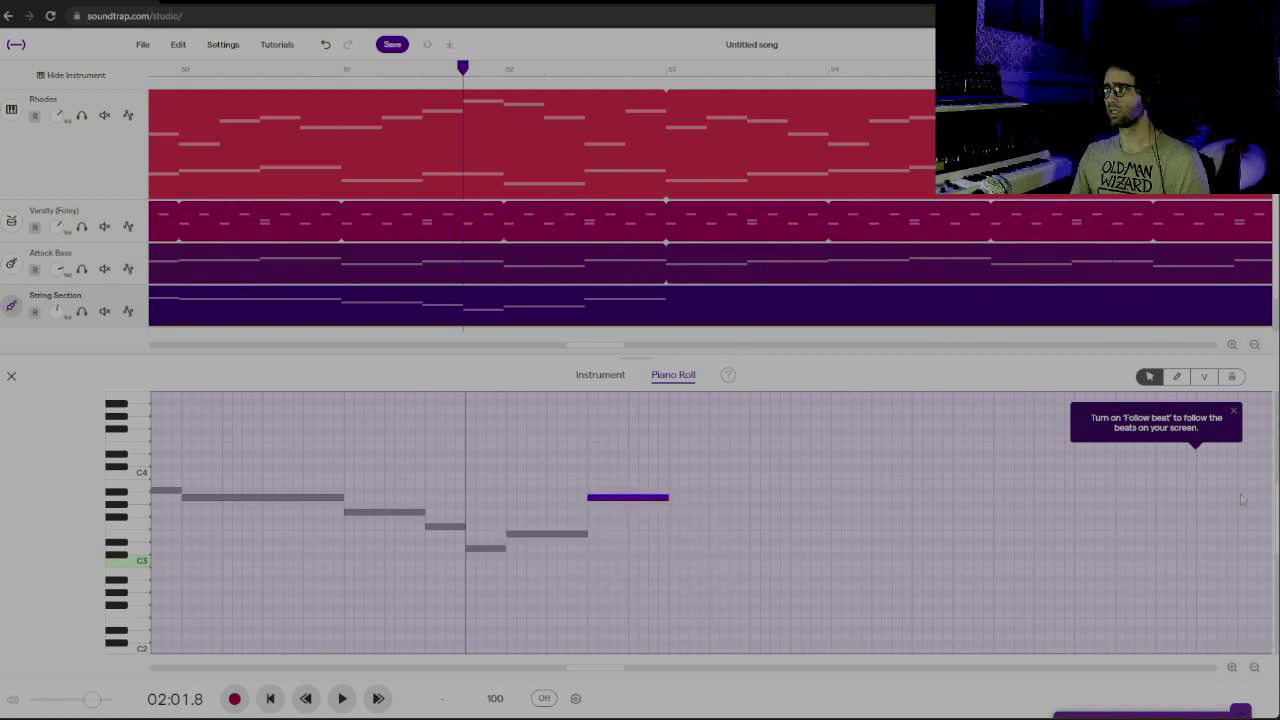
Play the closing section from bar 49 to hear the revised string melody up to bar 53
click(1254, 344)
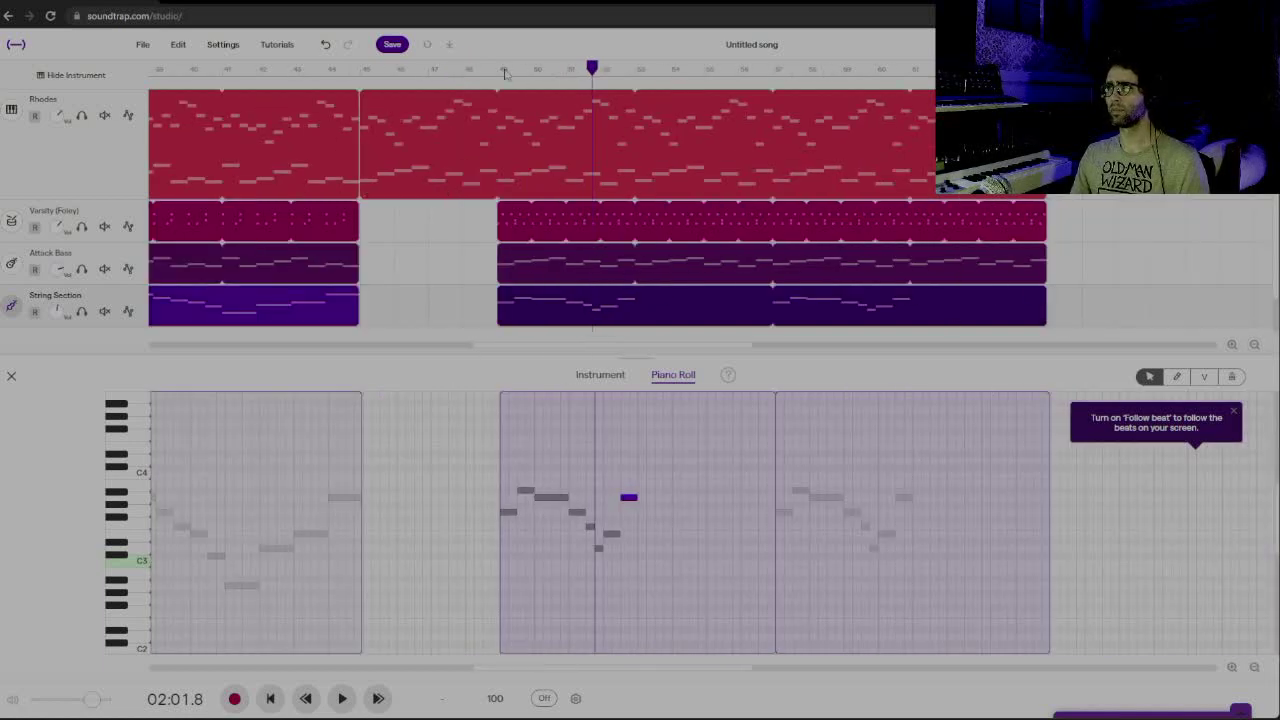
click(505, 73)
key(space)
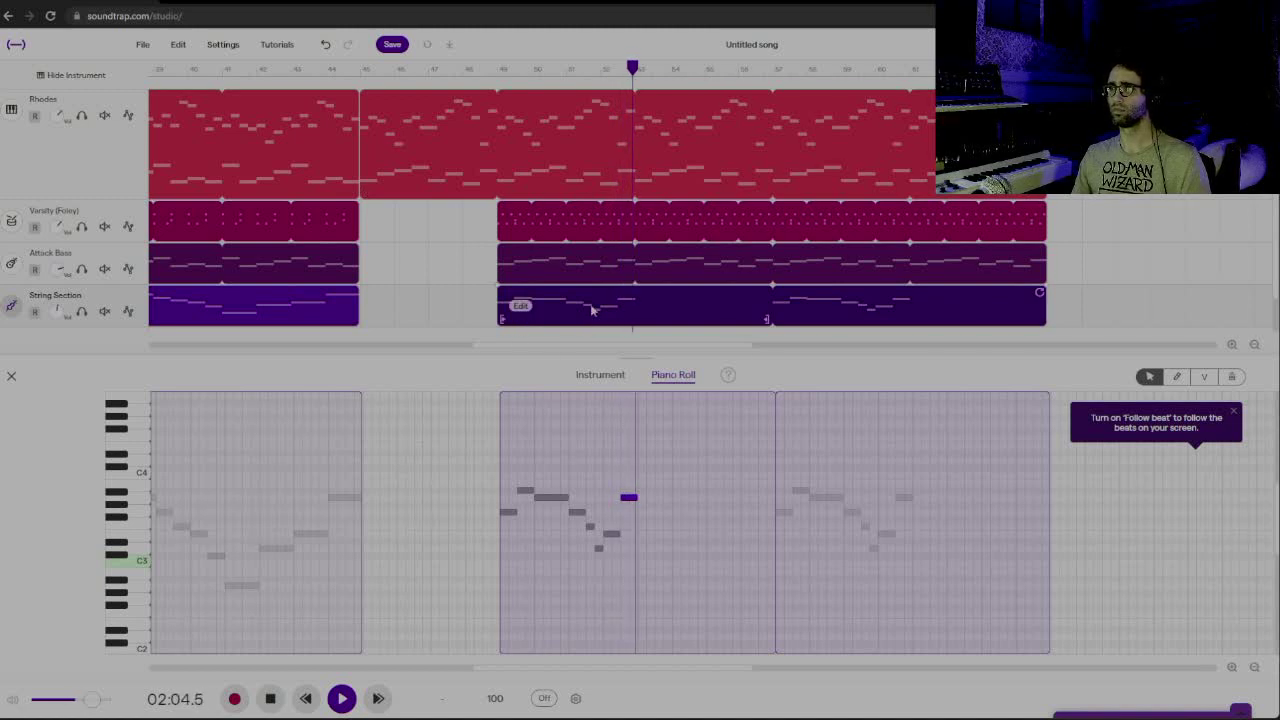
key(space)
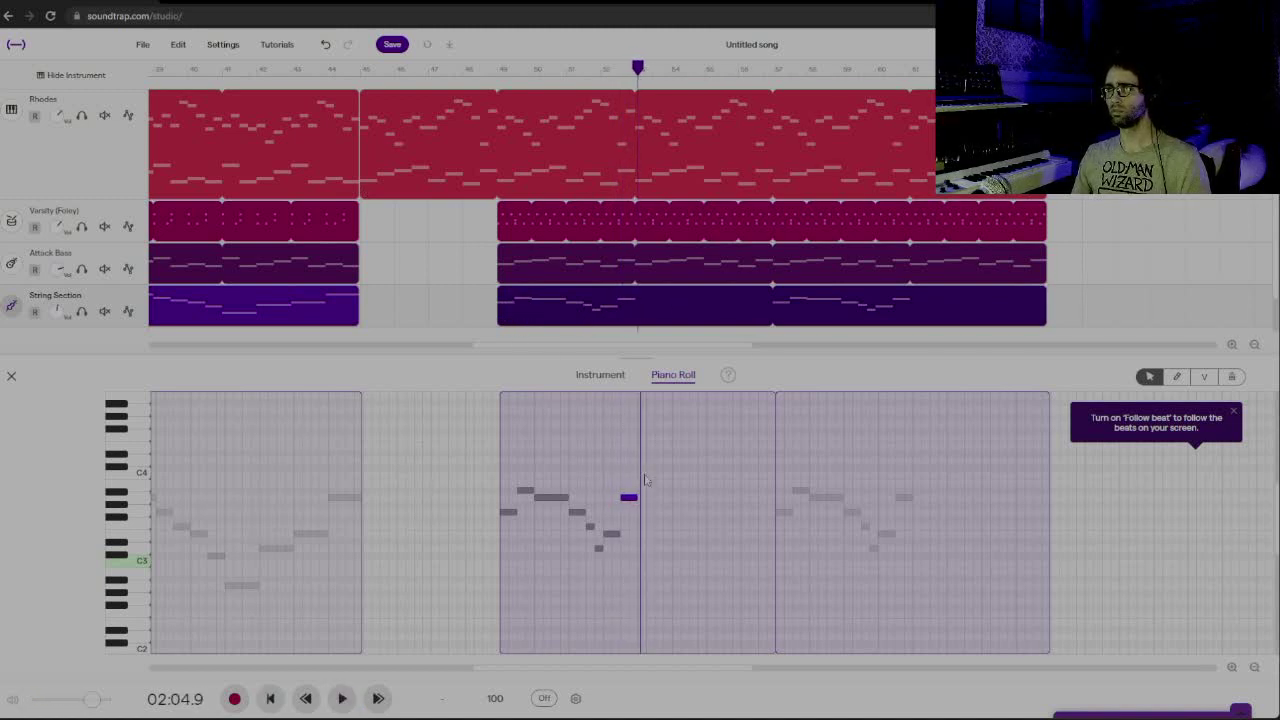
Add one-bar string notes D4, C4, A3 and E3 from bar 53 to 57 and play the pattern from bar 49
double_click(646, 481)
drag(646, 481, 762, 542)
double_click(673, 474)
double_click(711, 491)
double_click(750, 521)
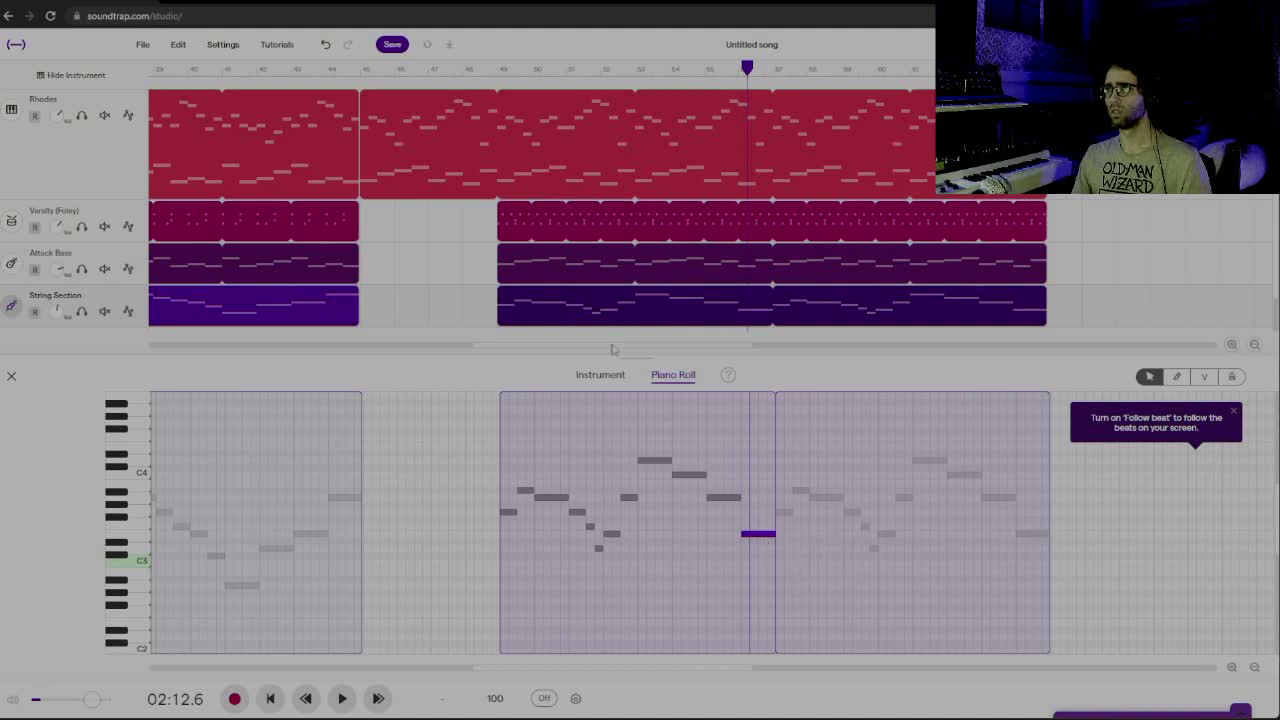
click(497, 85)
key(space)
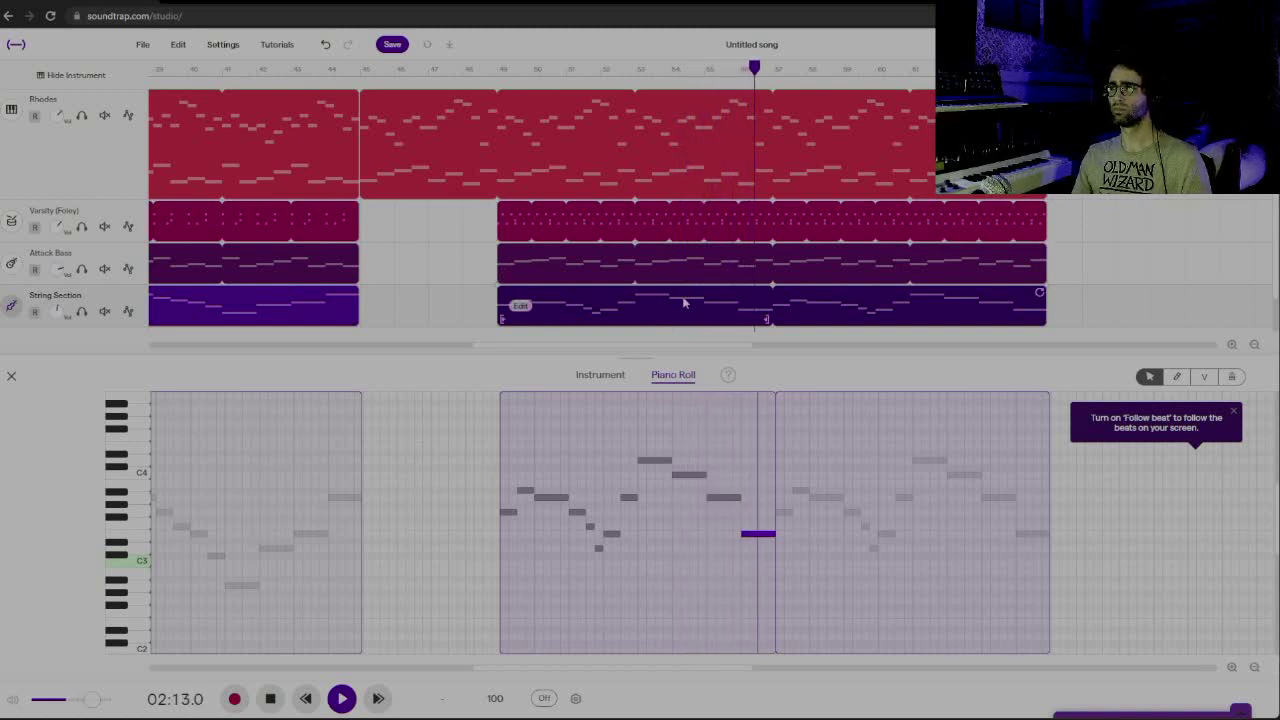
key(space)
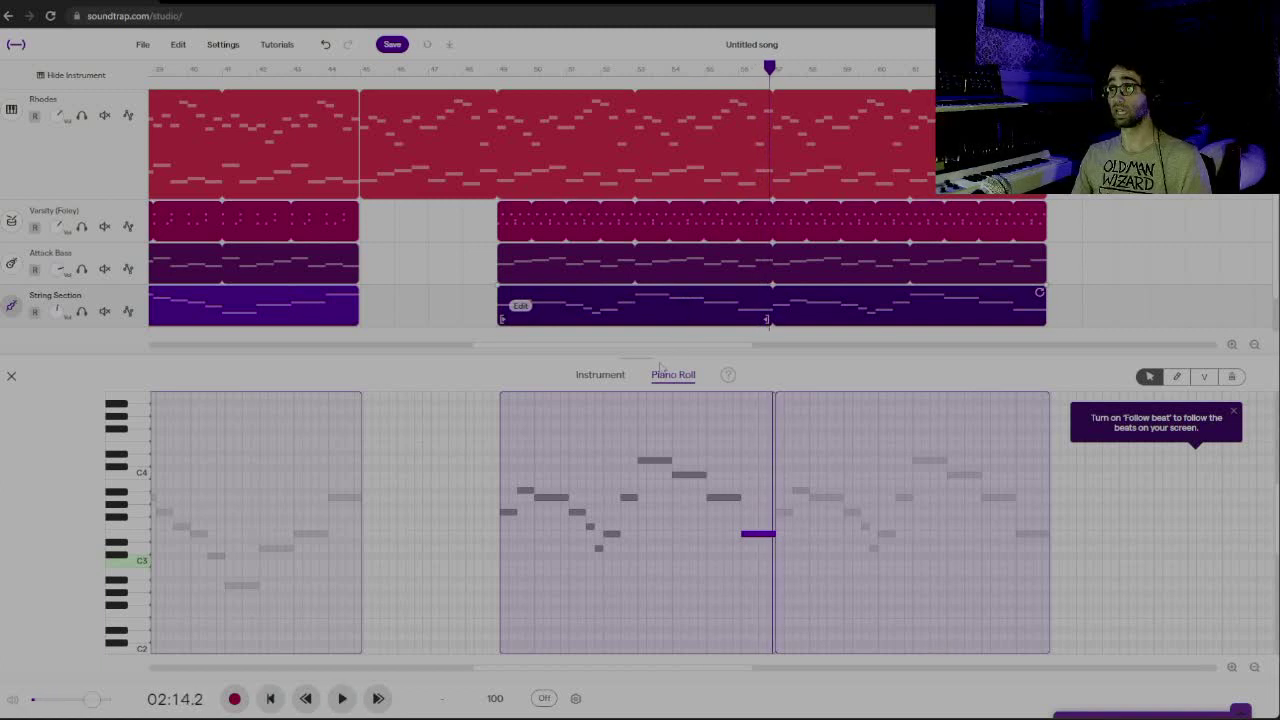
Compress the D4, C4, A3 and E3 string notes to half a bar each across bars 53 and 54, and play them
click(692, 460)
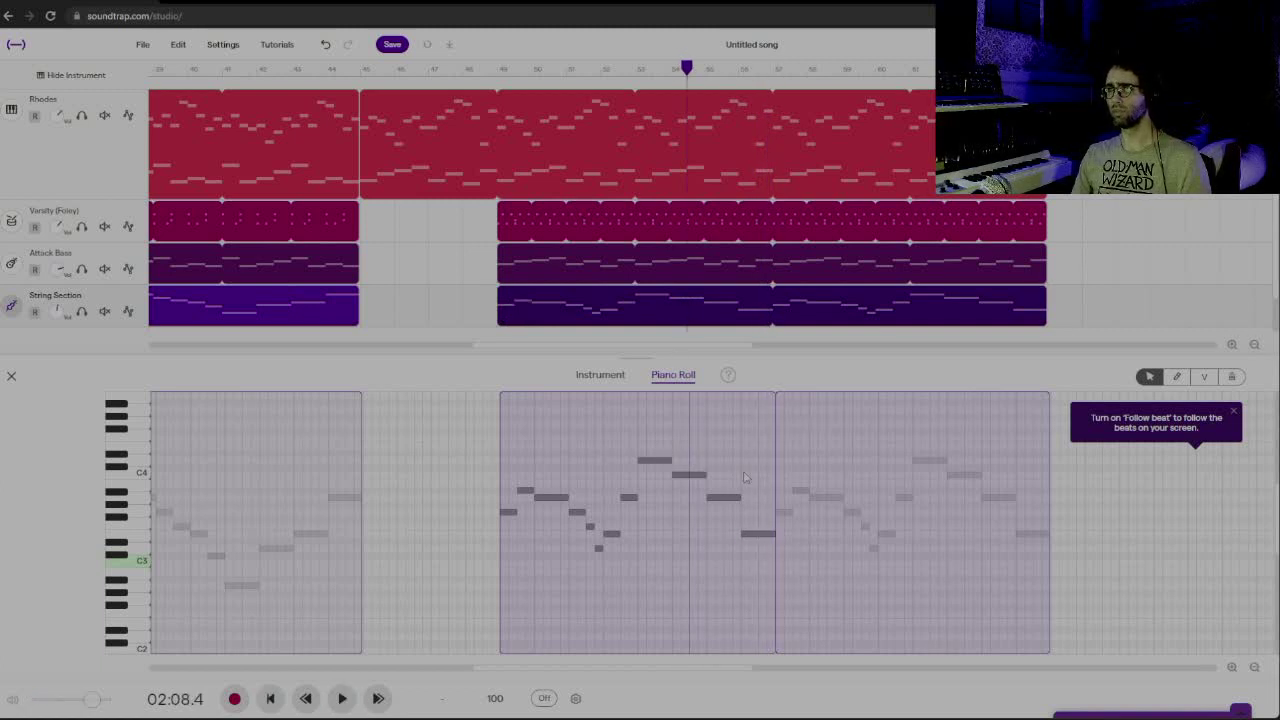
click(1232, 345)
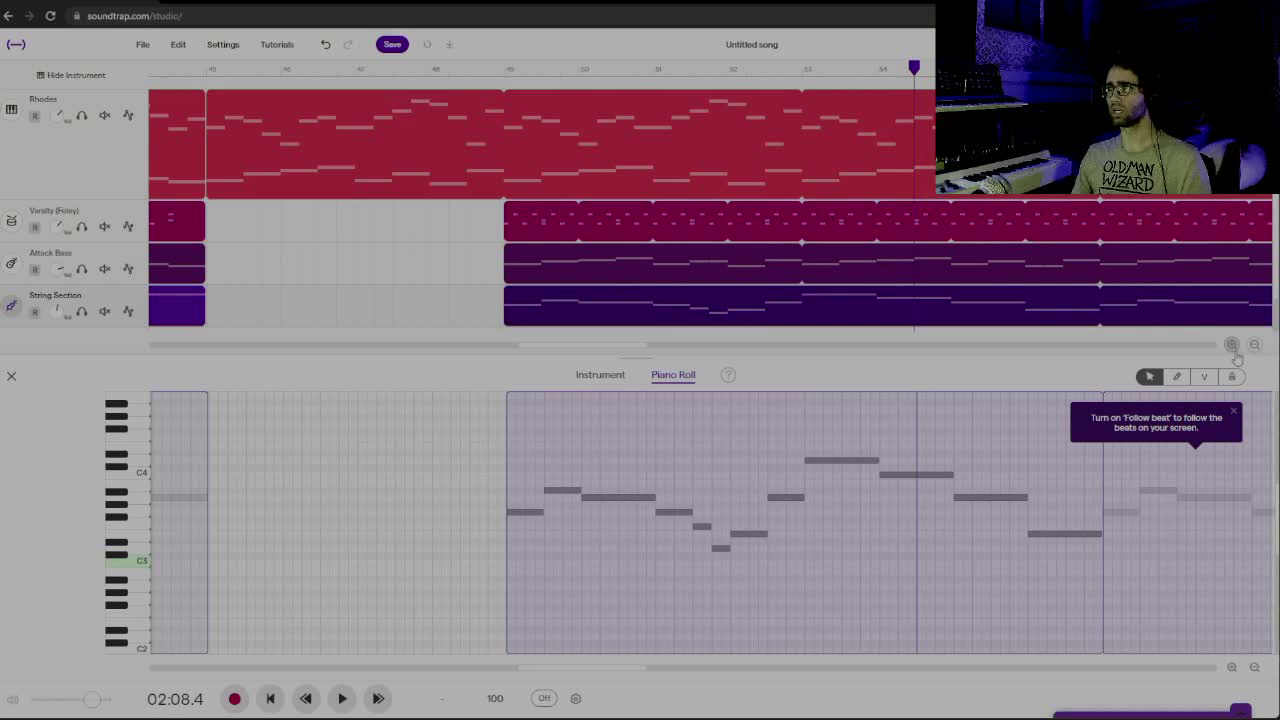
drag(985, 489, 863, 477)
click(869, 467)
drag(970, 503, 896, 503)
drag(1045, 537, 934, 537)
click(799, 410)
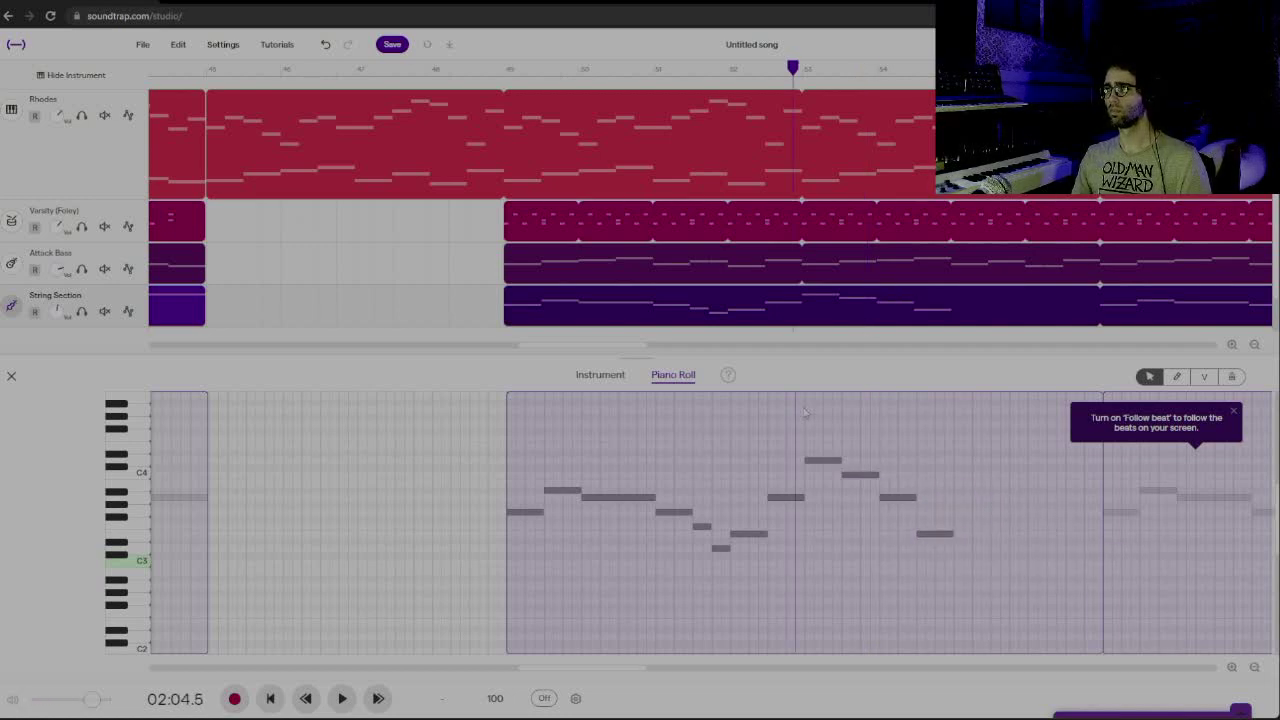
key(space)
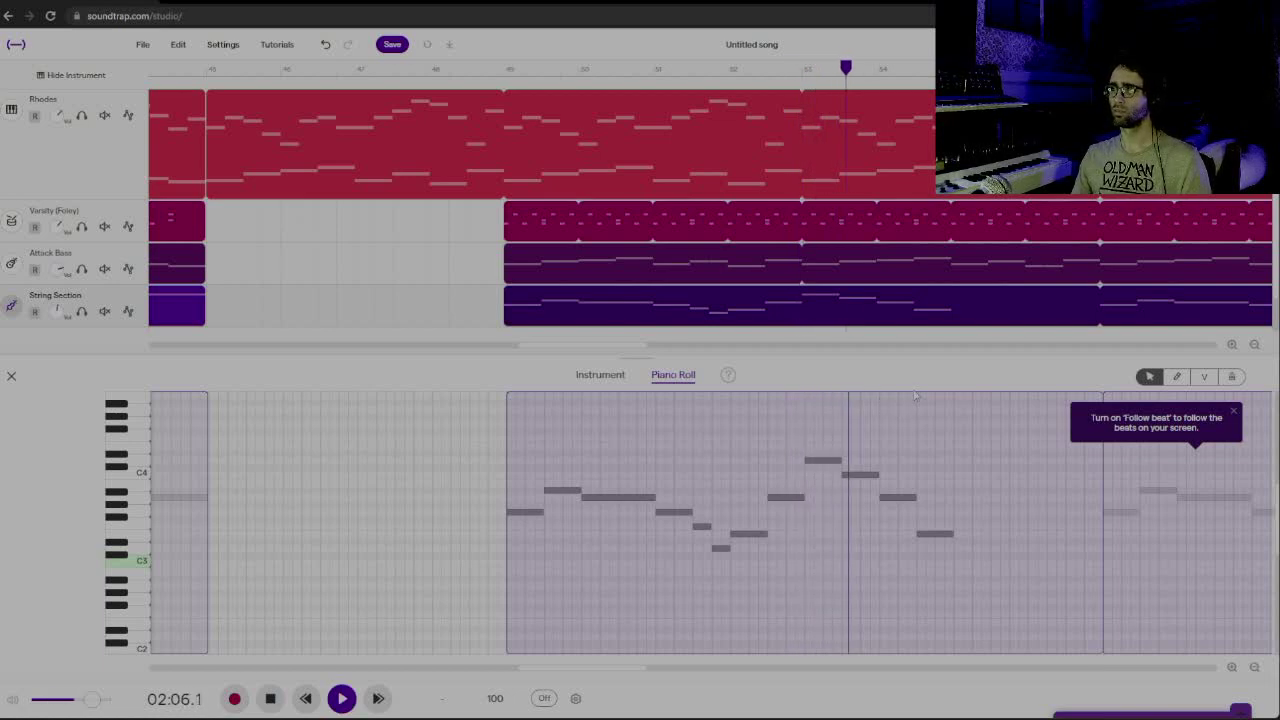
key(space)
Rework the strings in the second-last filled bar, bar 54, into quarter notes A3, F3, E3 and F3, and play from bar 53
drag(914, 499, 937, 537)
double_click(904, 522)
click(905, 523)
click(926, 535)
click(940, 535)
click(945, 536)
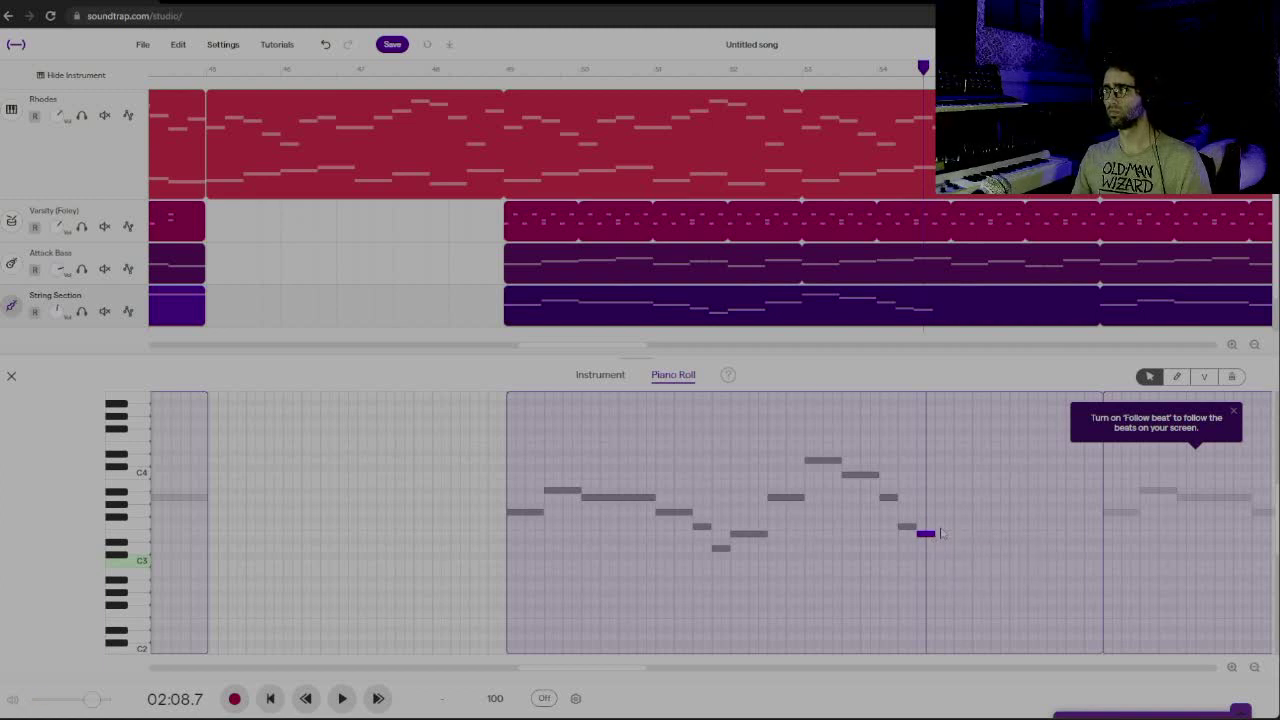
double_click(947, 528)
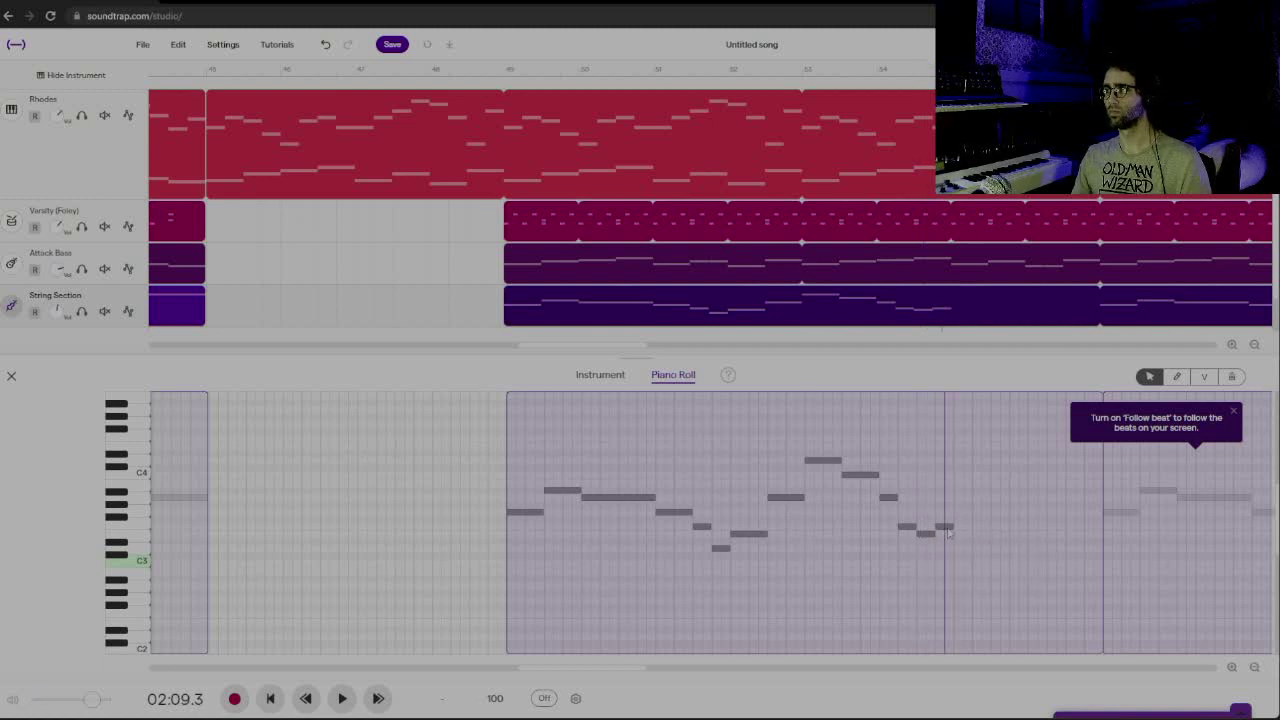
click(793, 431)
key(space)
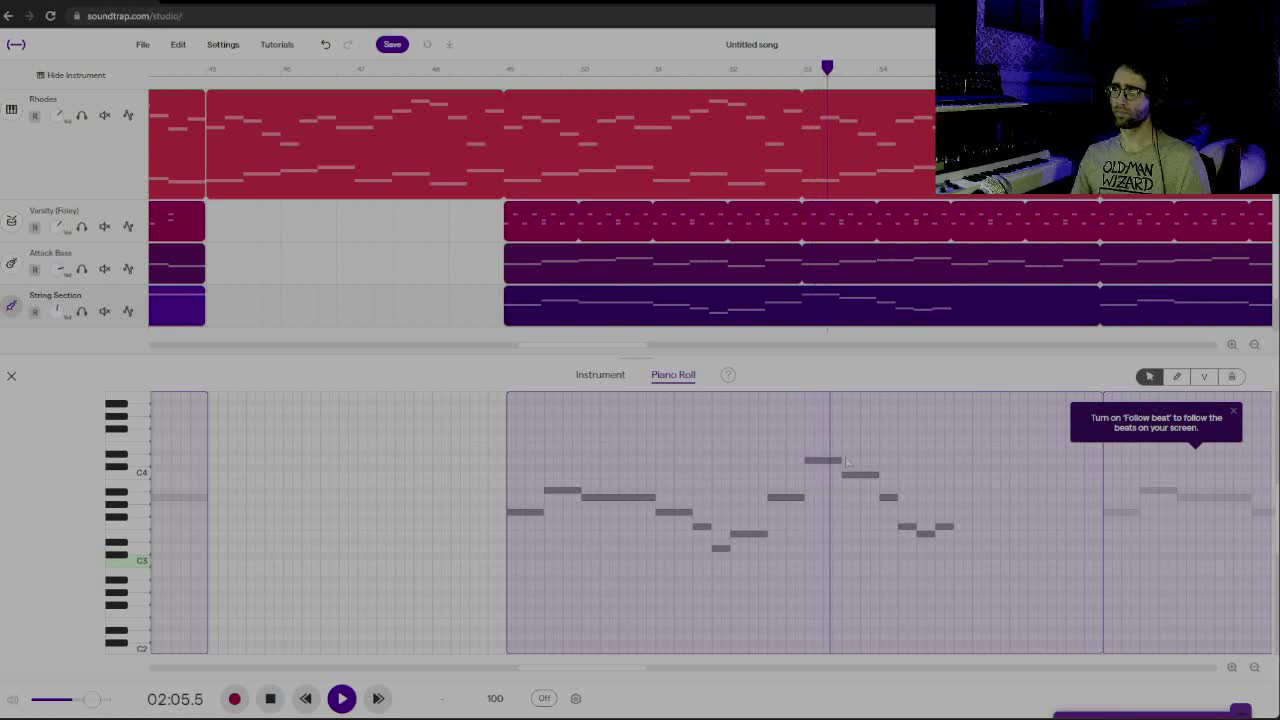
key(space)
Add rising eighth notes G3, A3, Bb3, C4 and D4 to the strings from the start of bar 55 and play them
double_click(959, 513)
click(966, 513)
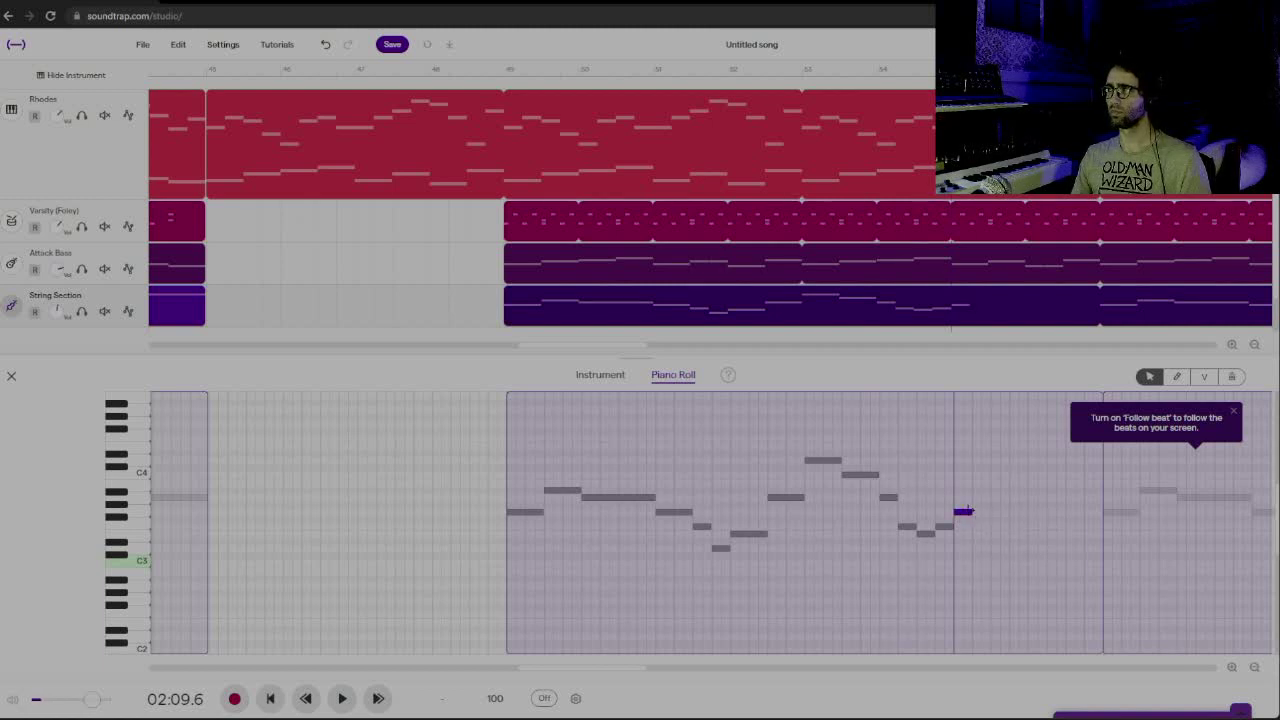
drag(970, 511, 962, 526)
double_click(966, 498)
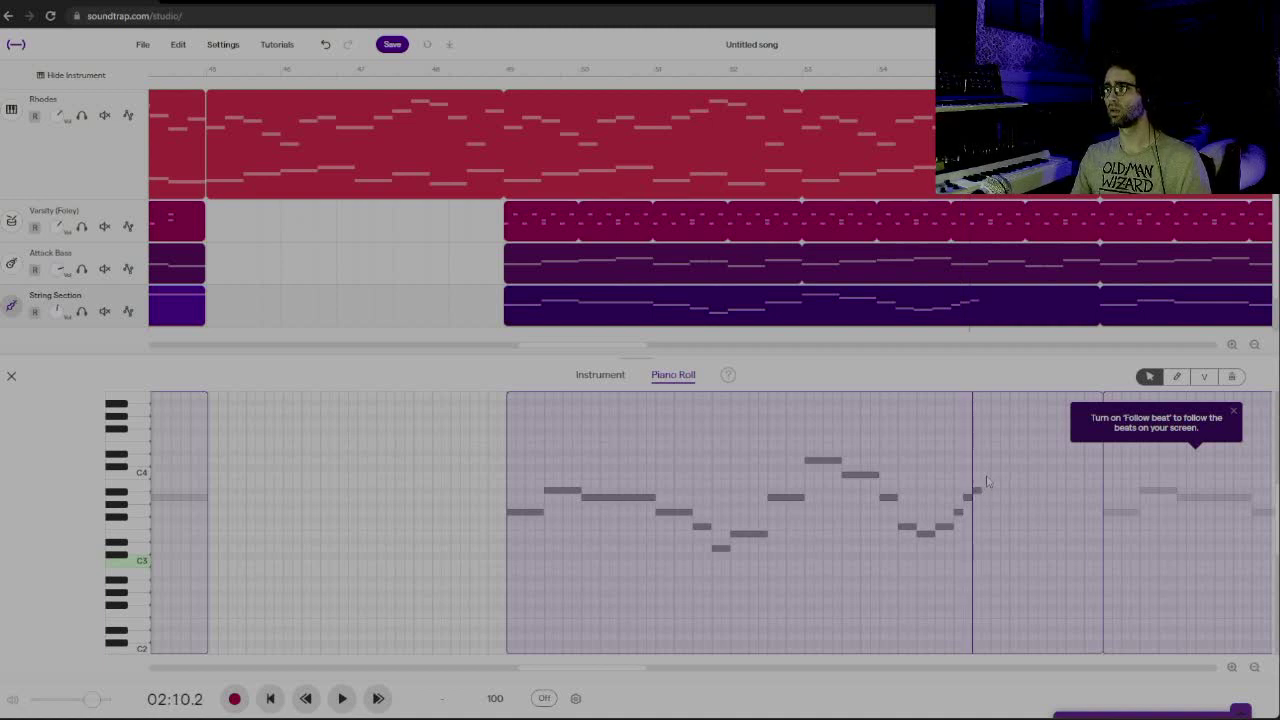
double_click(987, 476)
double_click(996, 461)
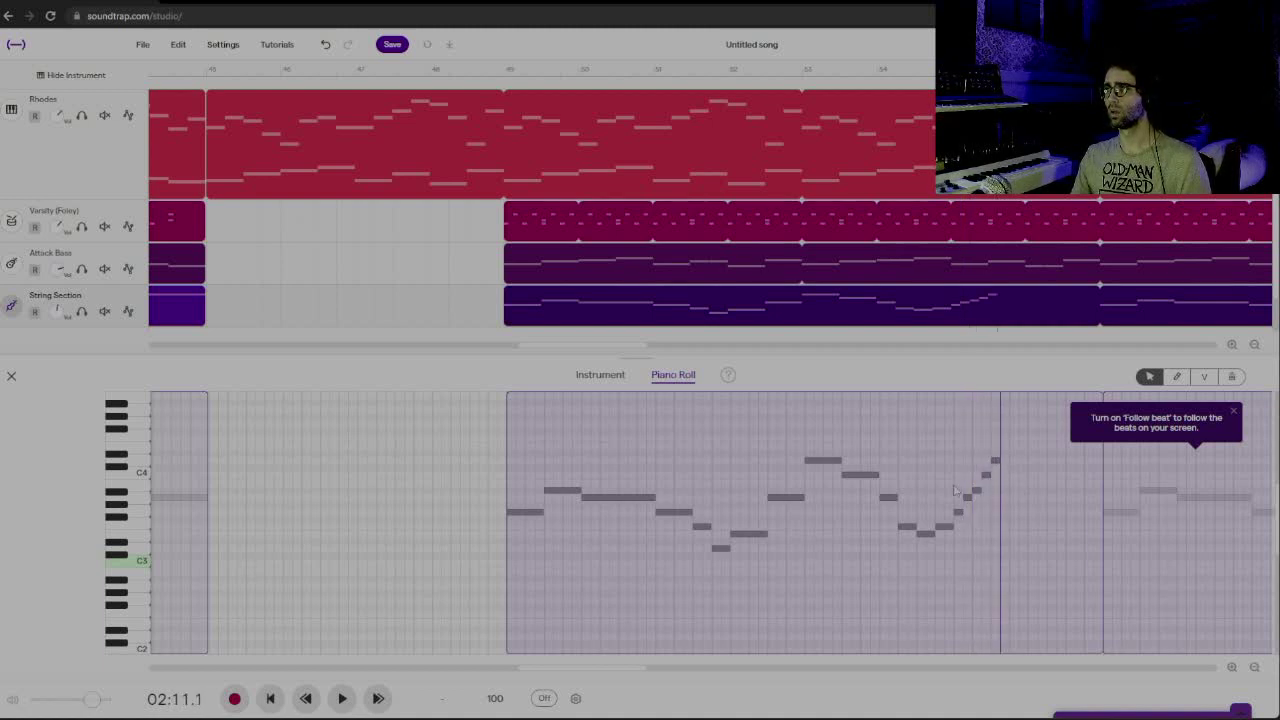
key(space)
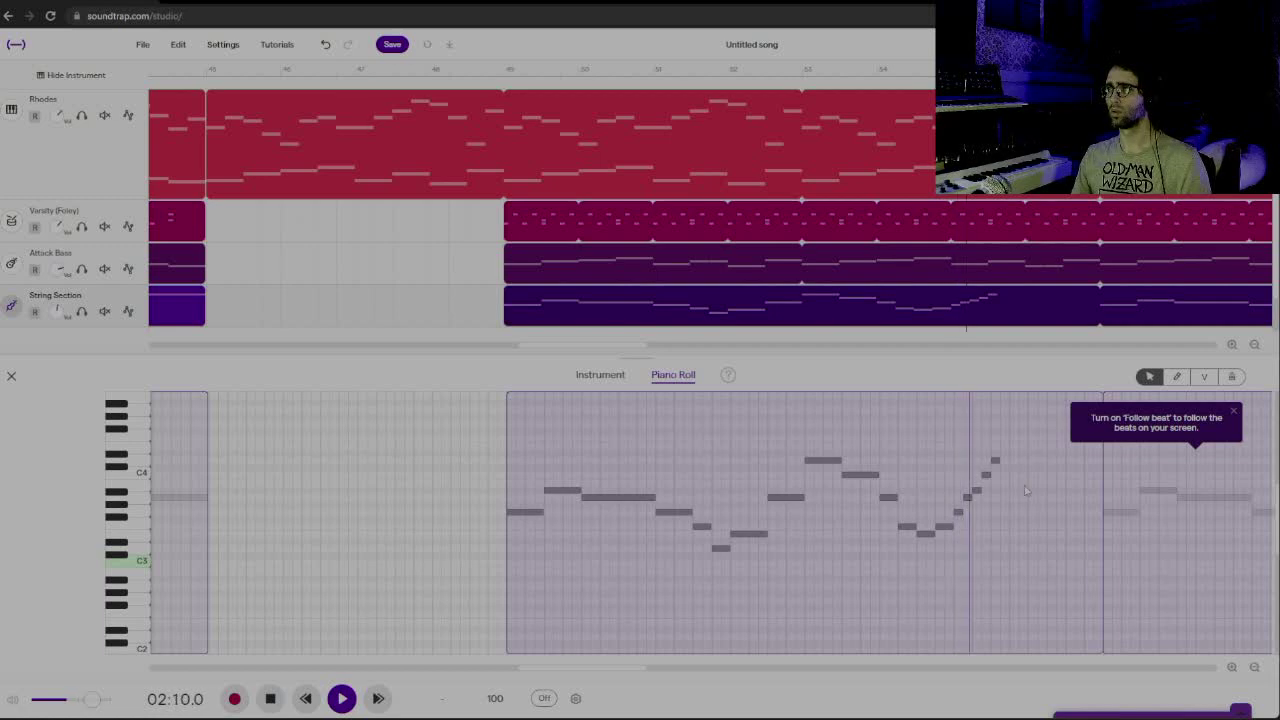
key(space)
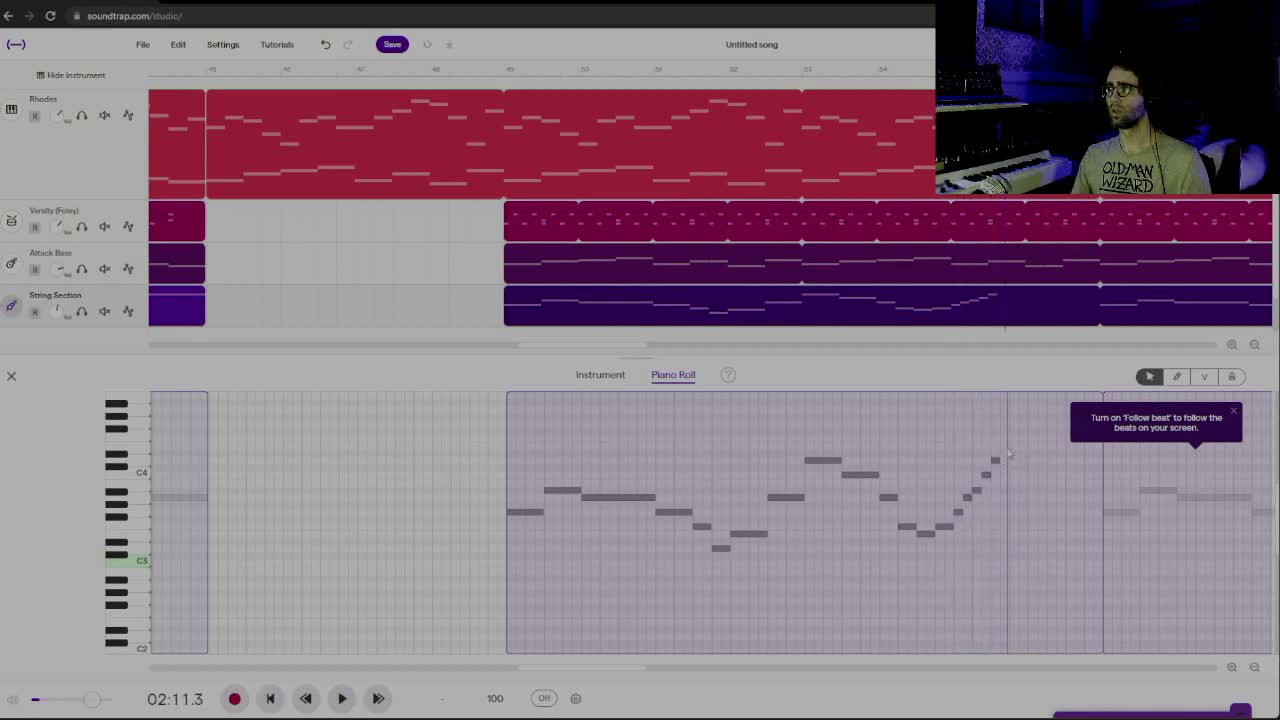
Complete bar 55 of the strings with eighth notes E4, F4 and D4, and fill bar 56 with a one-bar E4
double_click(1006, 449)
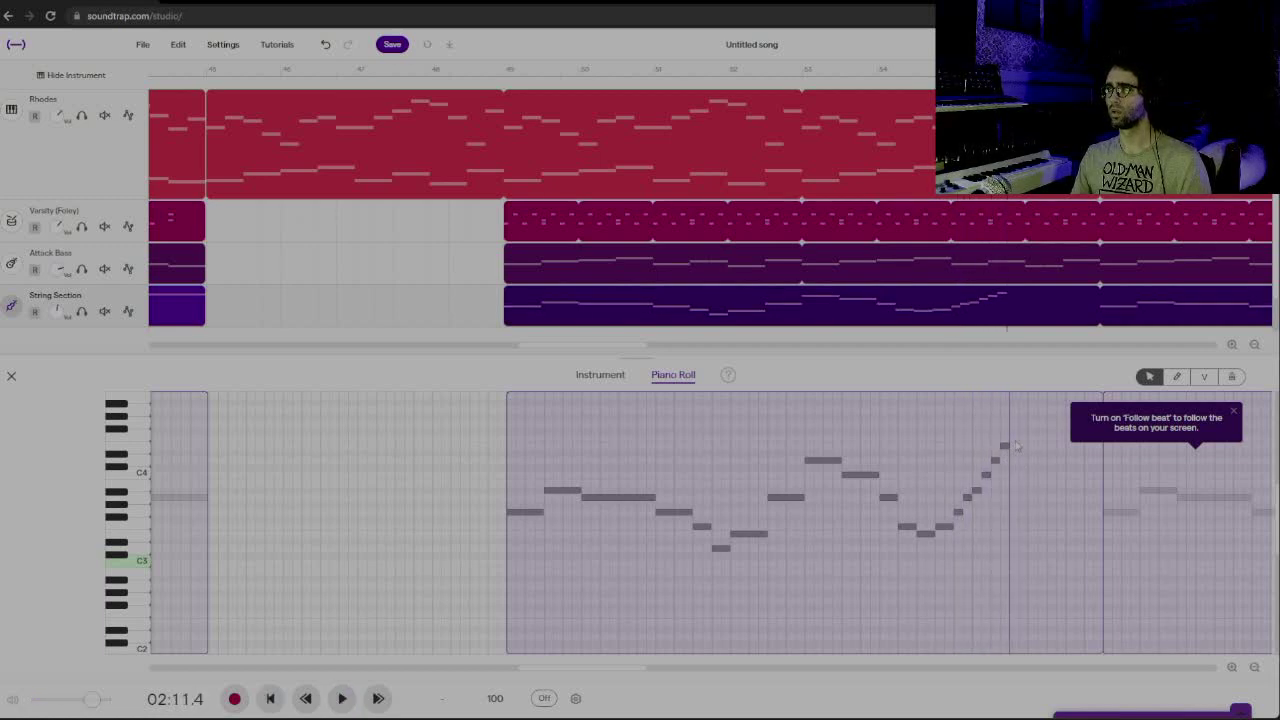
double_click(1014, 440)
double_click(1023, 461)
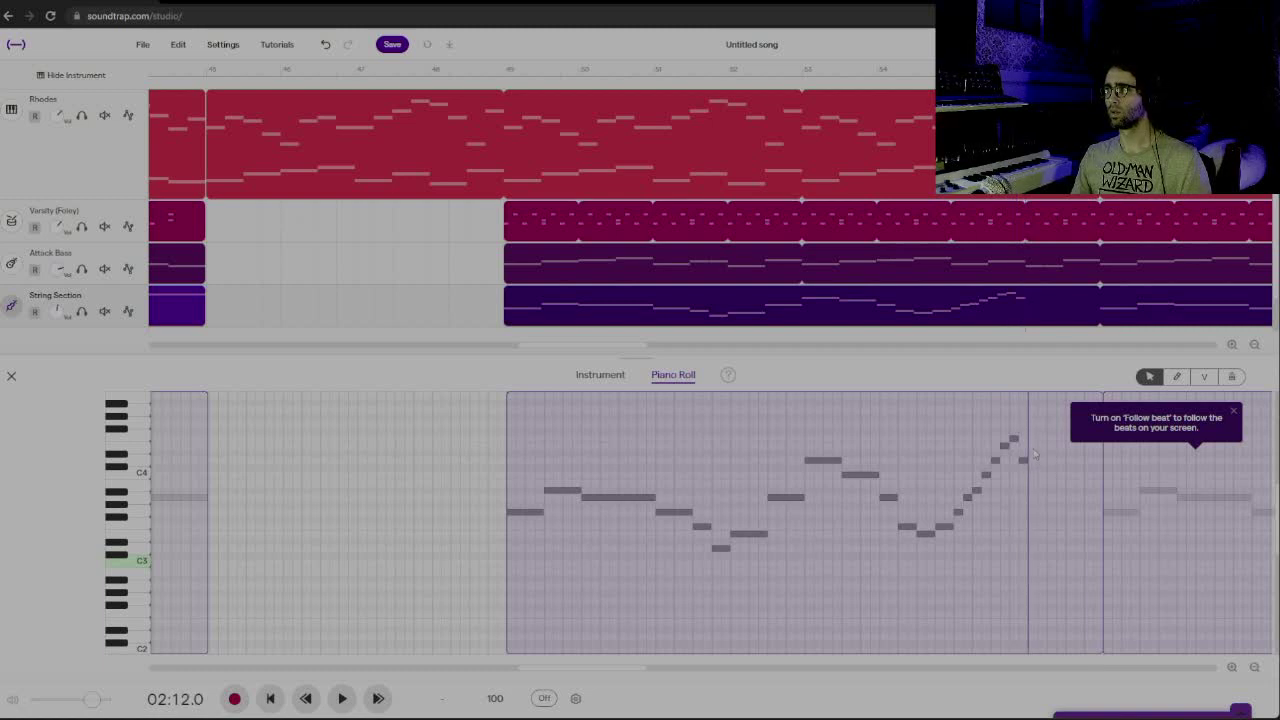
drag(1036, 448, 1100, 454)
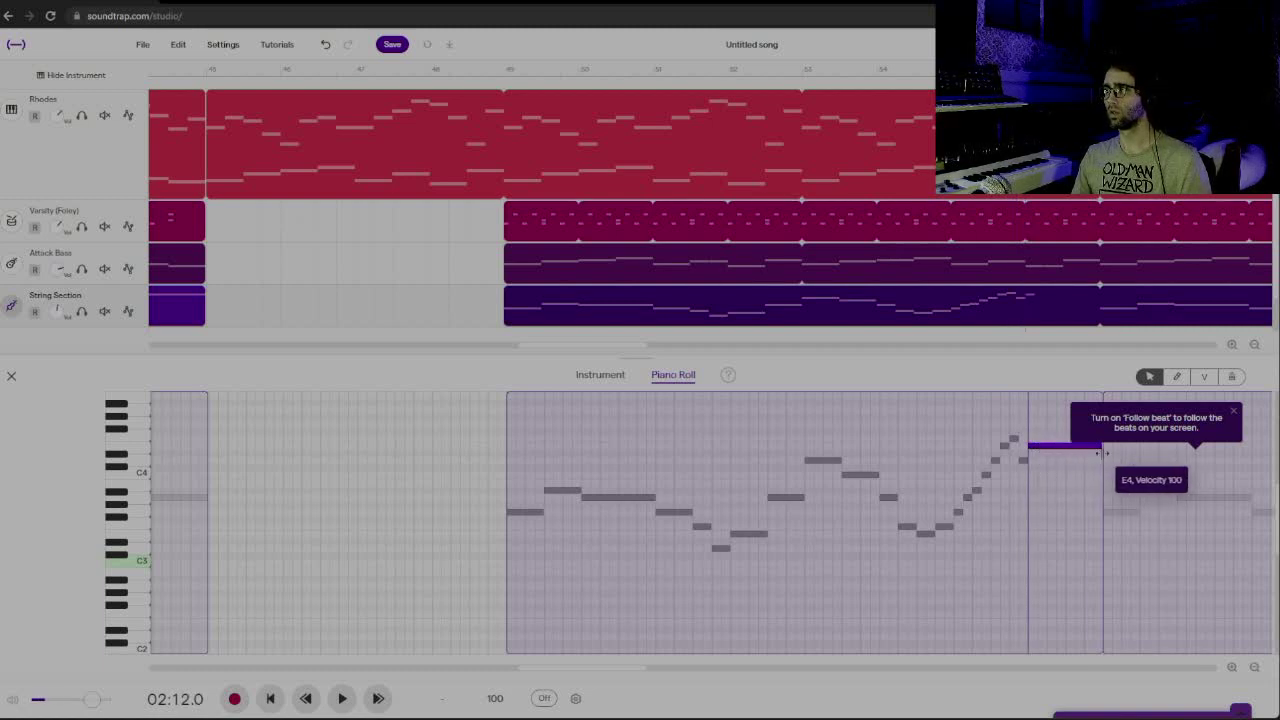
Play the finished string pattern from bar 54 into its repeat and dismiss the follow-beat tip
click(923, 430)
key(space)
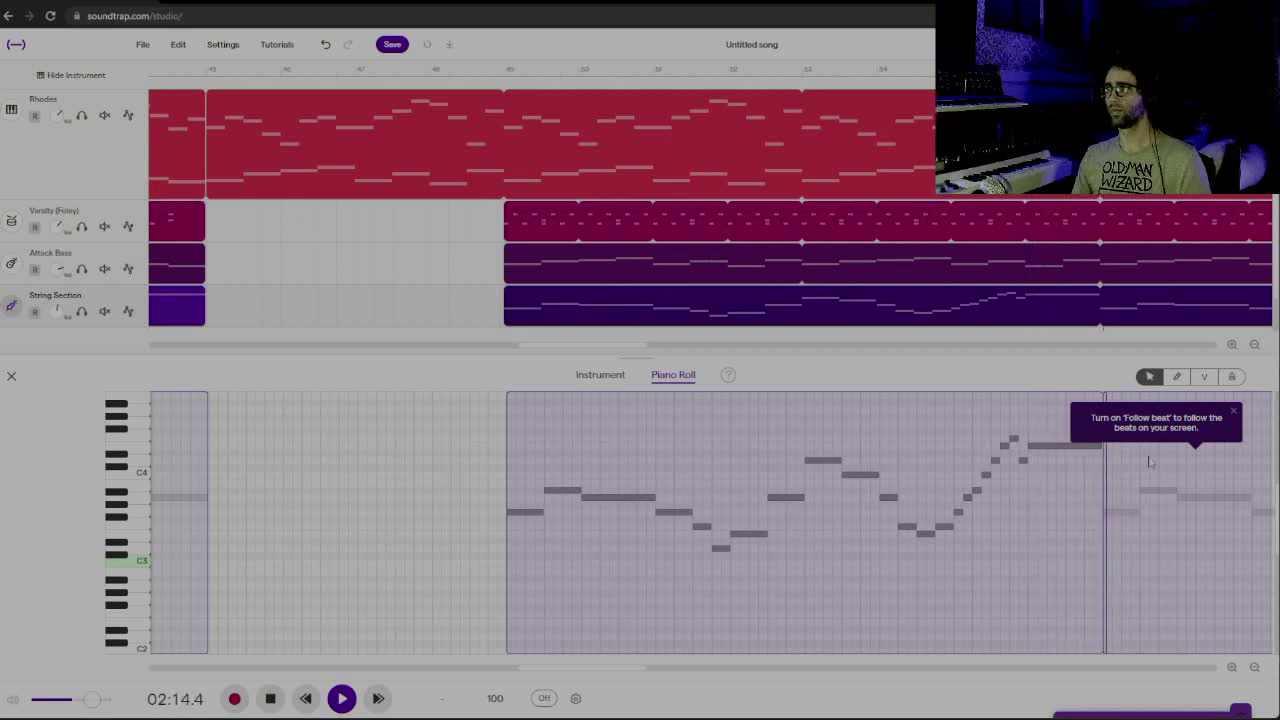
click(1233, 411)
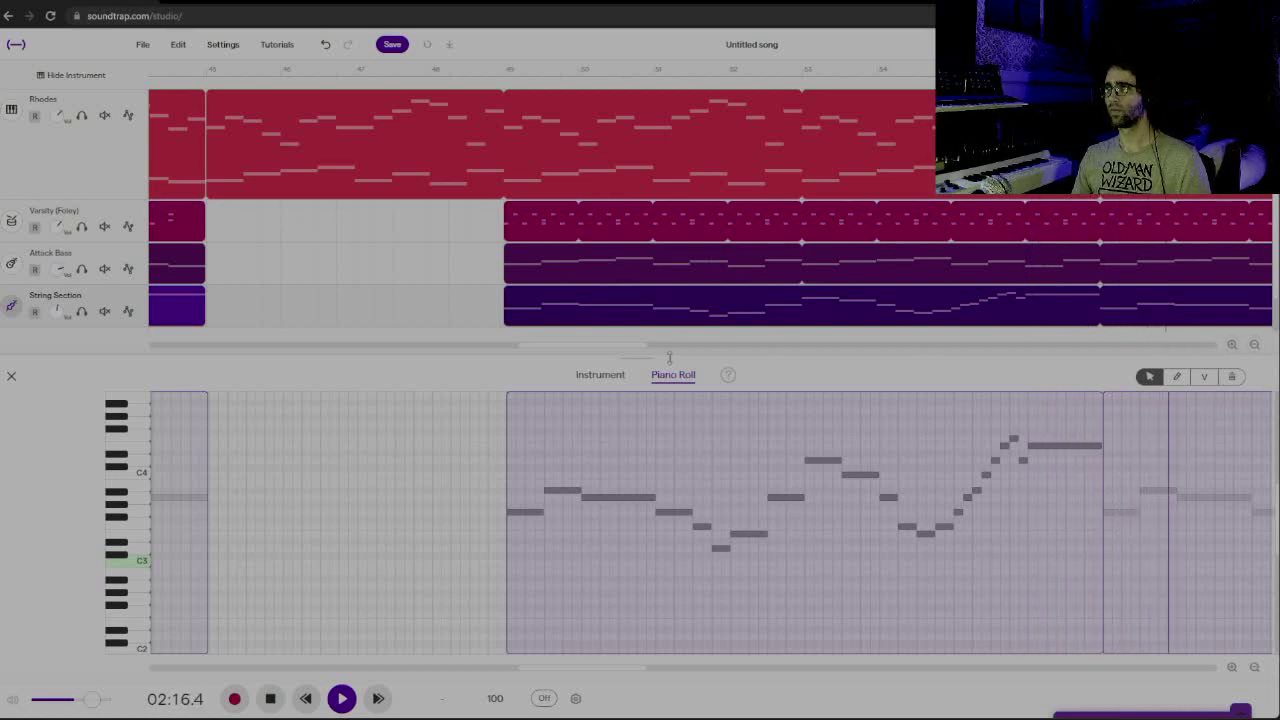
click(622, 346)
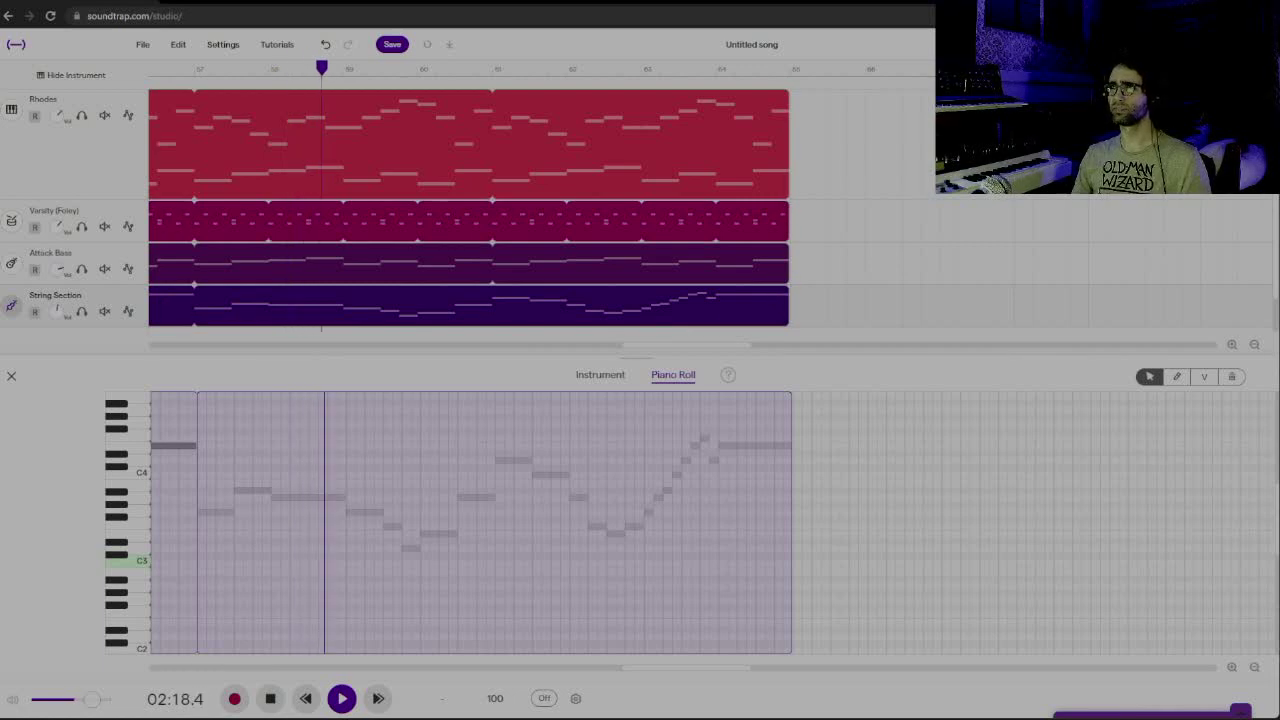
Copy the Rhodes region starting at bar 29 to bar 65 and shorten the copy's loop to end at bar 73
click(1255, 345)
click(1255, 345)
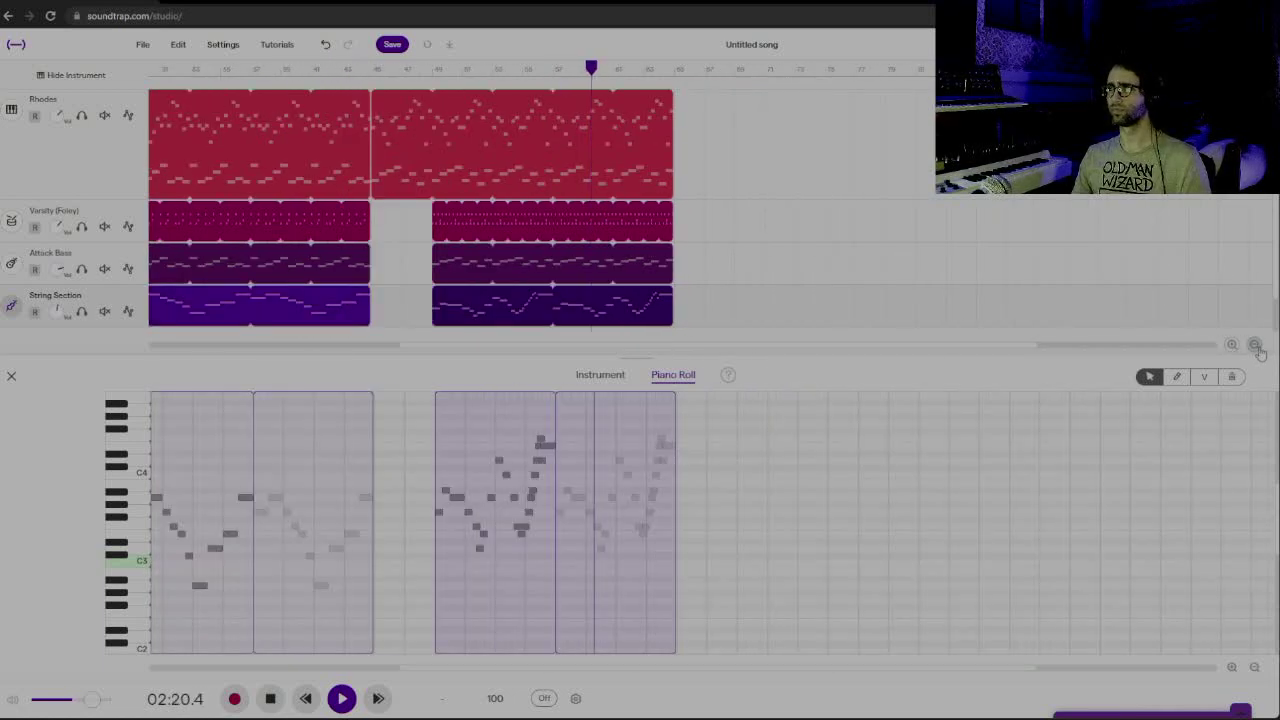
click(1255, 345)
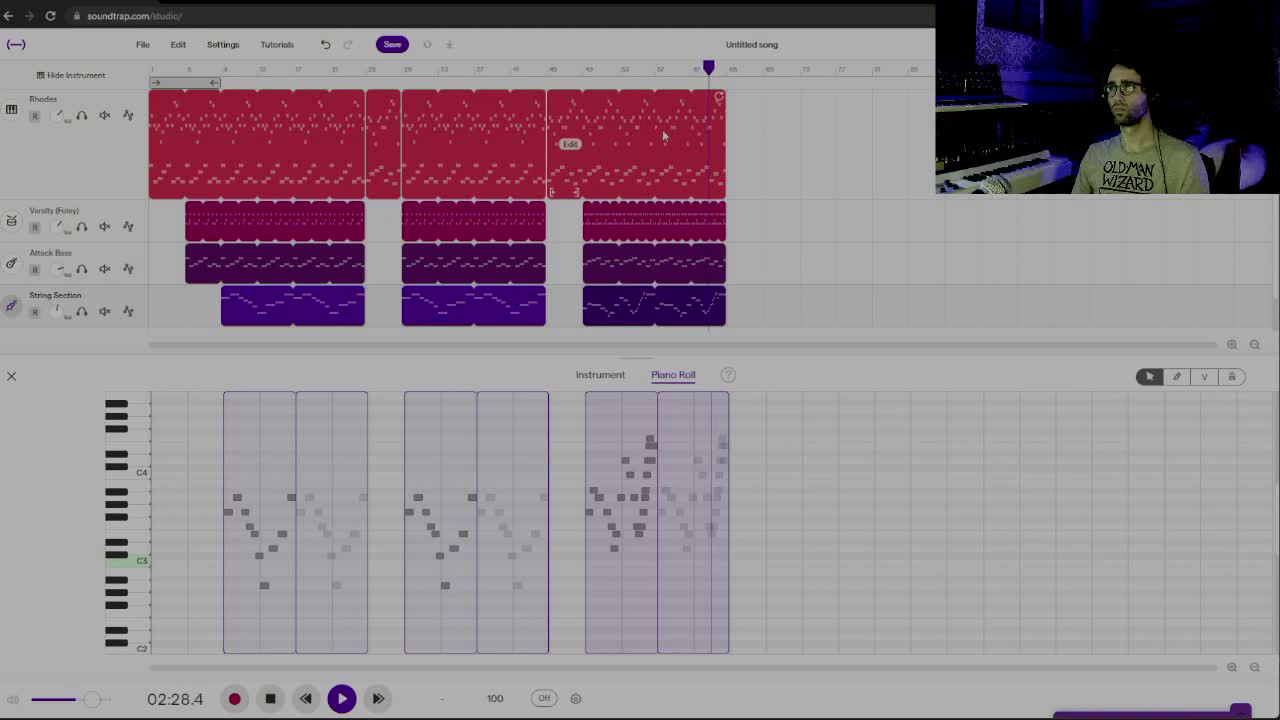
click(452, 125)
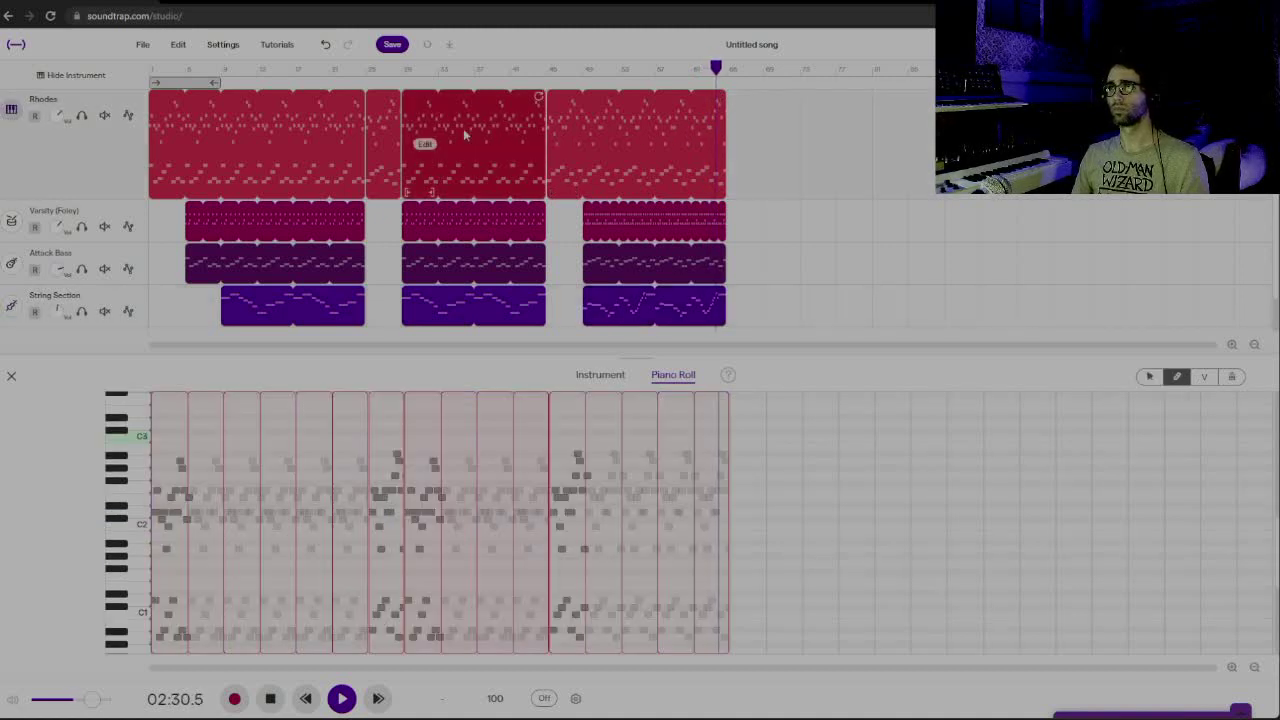
mouse_move(463, 131)
mouse_down()
mouse_move(960, 129)
mouse_move(774, 135)
mouse_up()
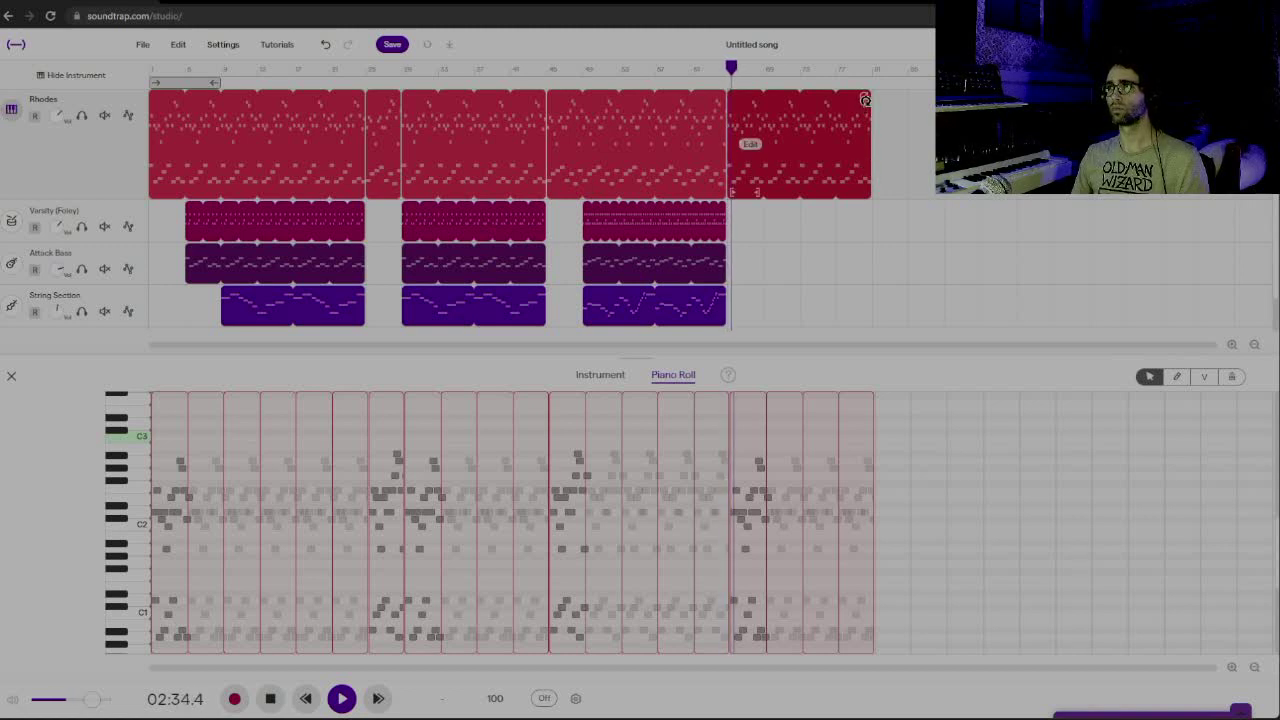
drag(857, 127, 797, 147)
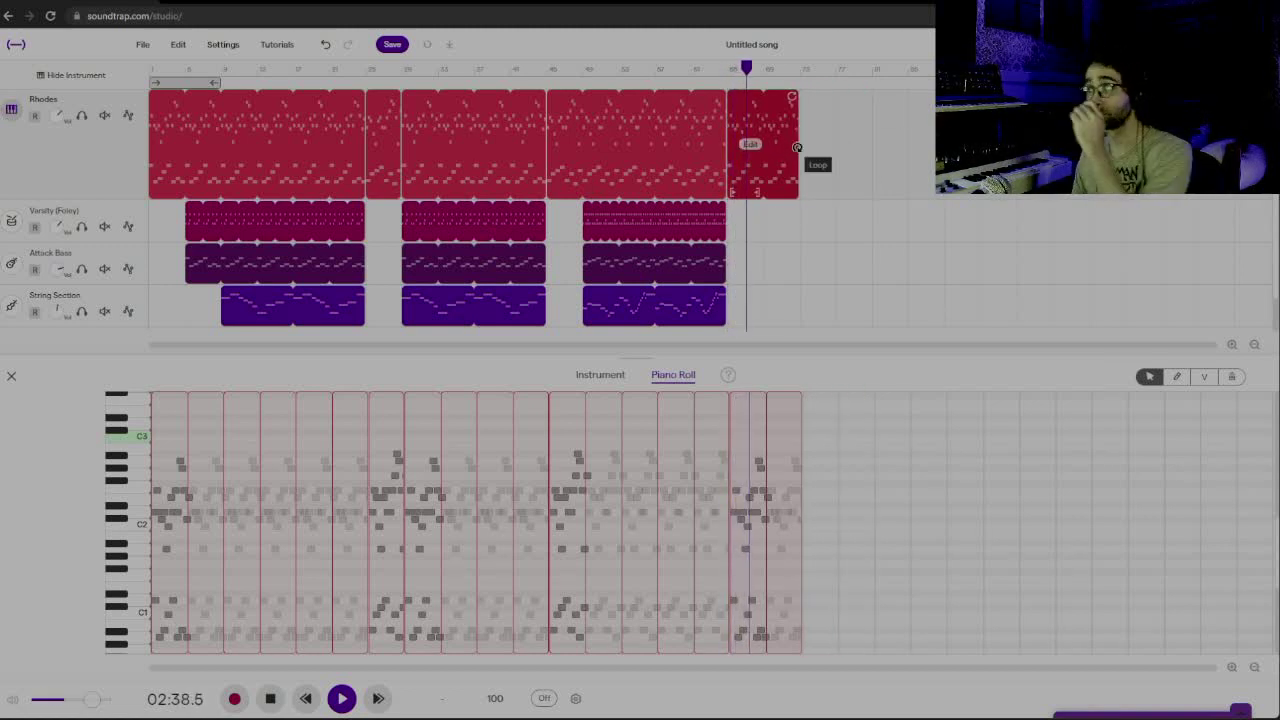
Stop playback, extend the closing Rhodes region's loop to bar 77 and split the region at bar 73
click(11, 376)
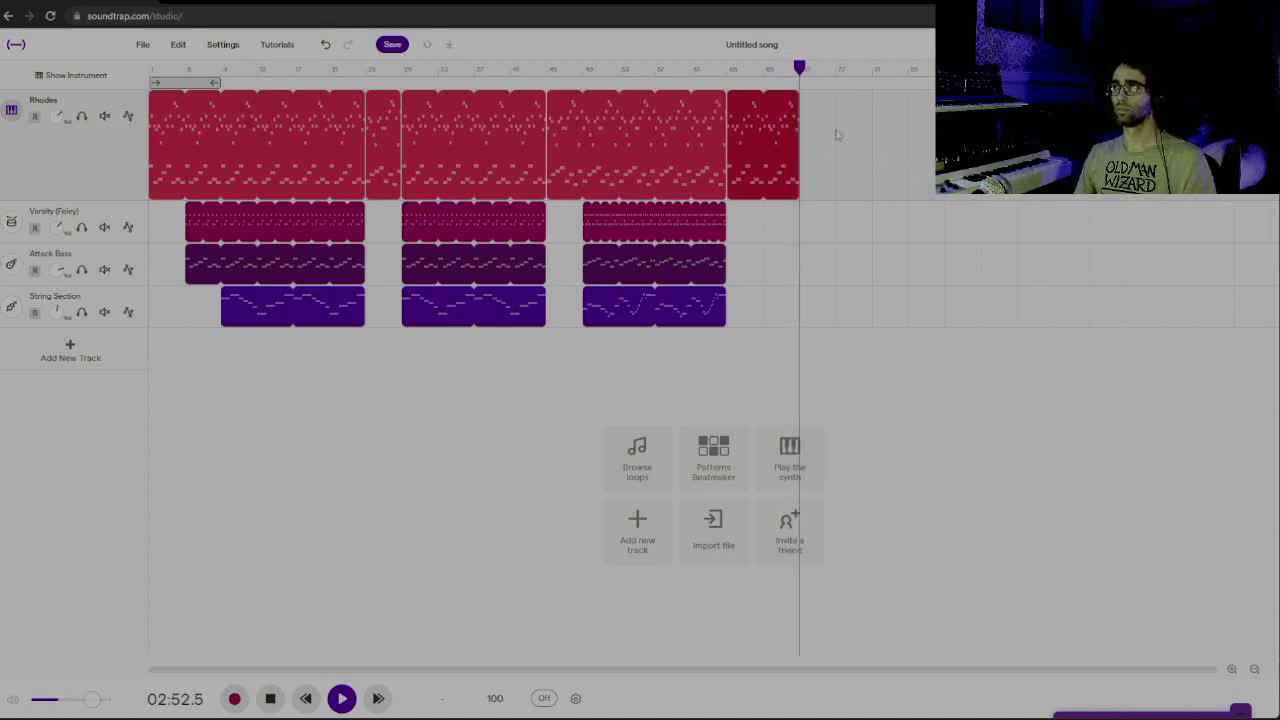
key(space)
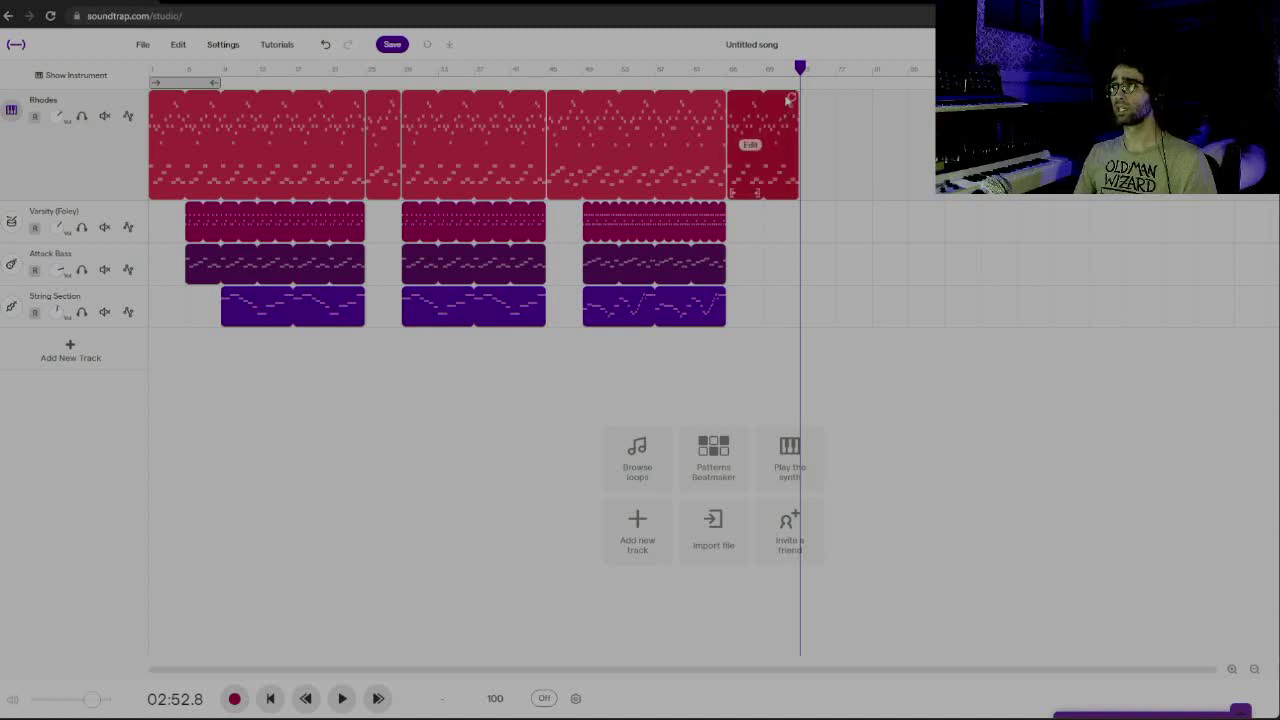
drag(790, 96, 810, 97)
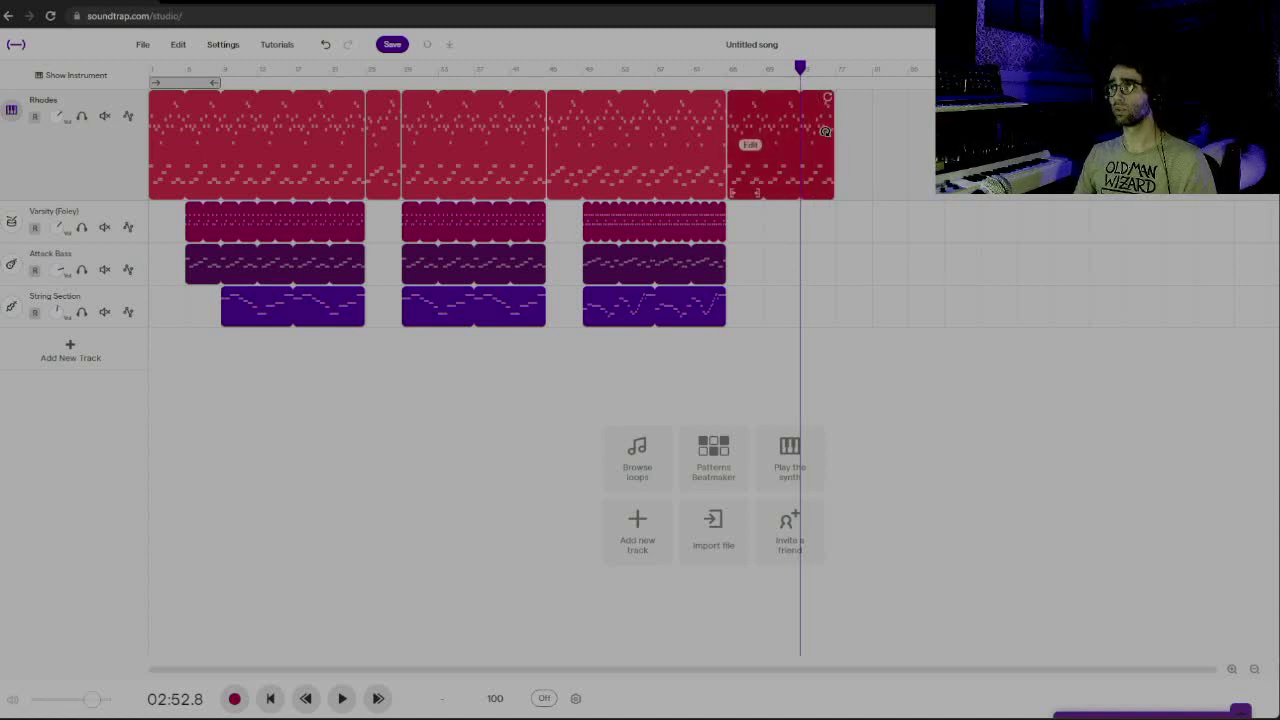
right_click(800, 140)
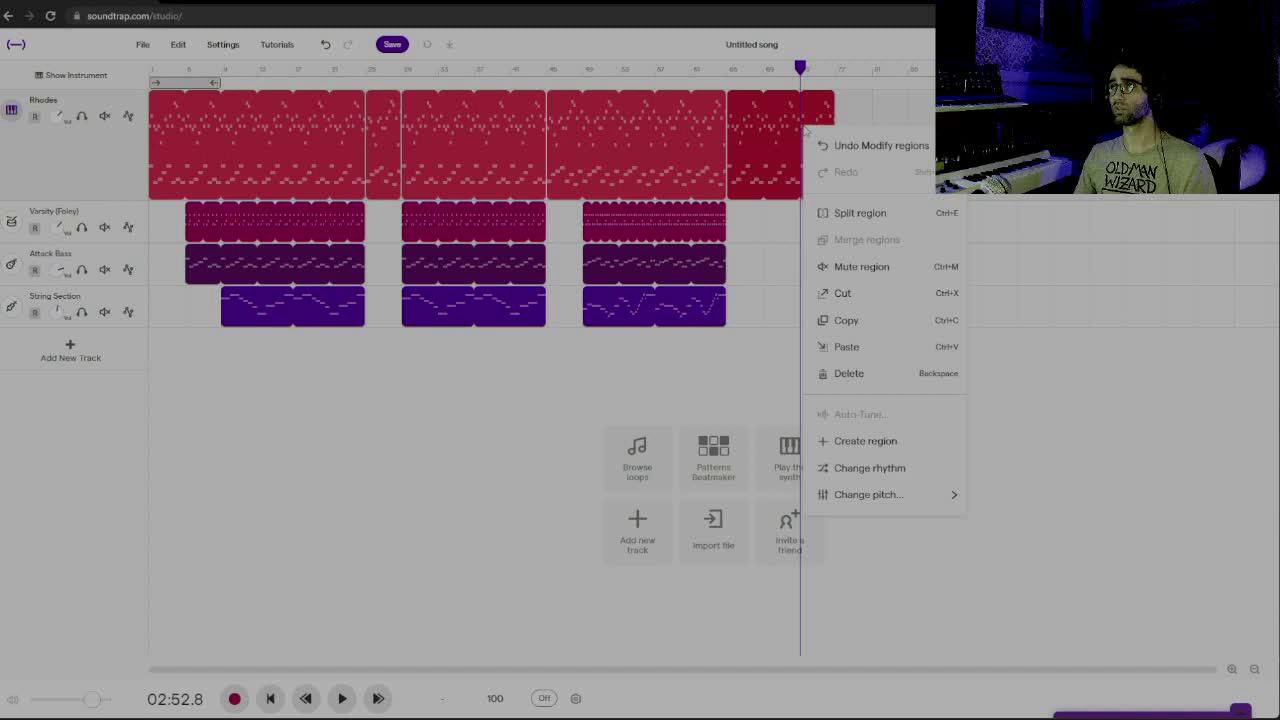
click(850, 211)
Open the notes of the split-off Rhodes region at bar 73 and shorten it to one bar
double_click(813, 133)
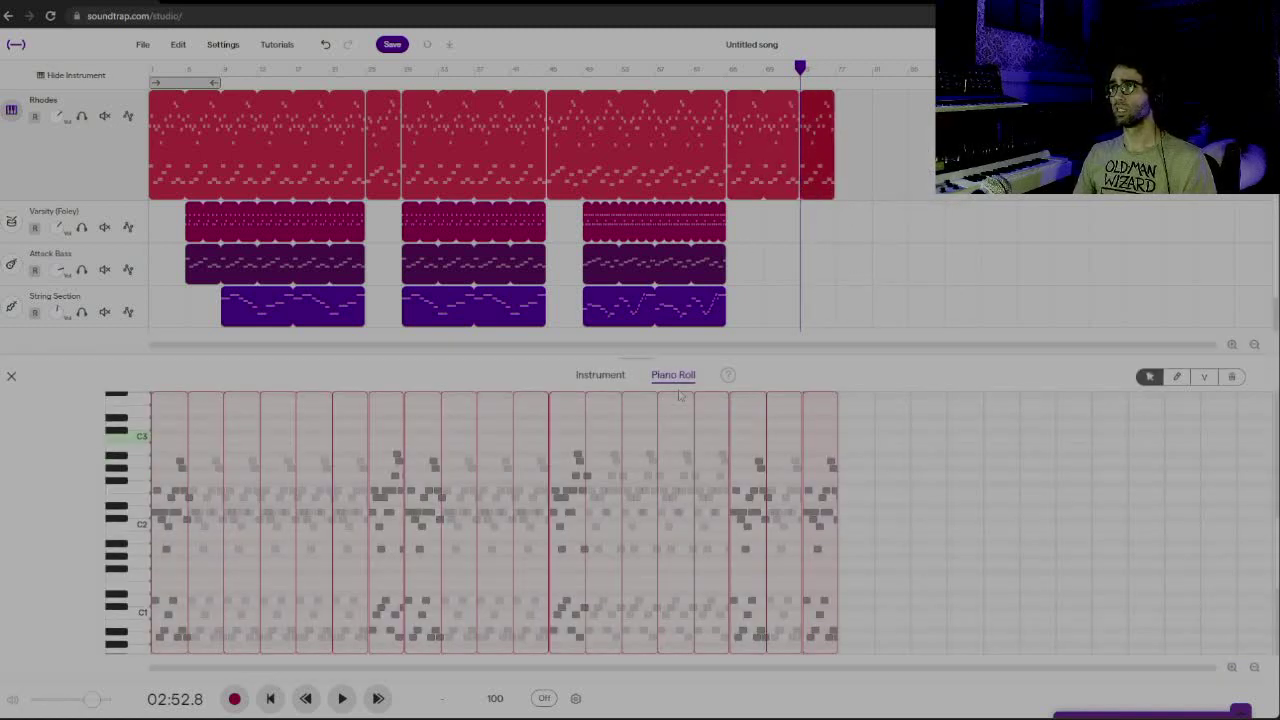
click(1233, 667)
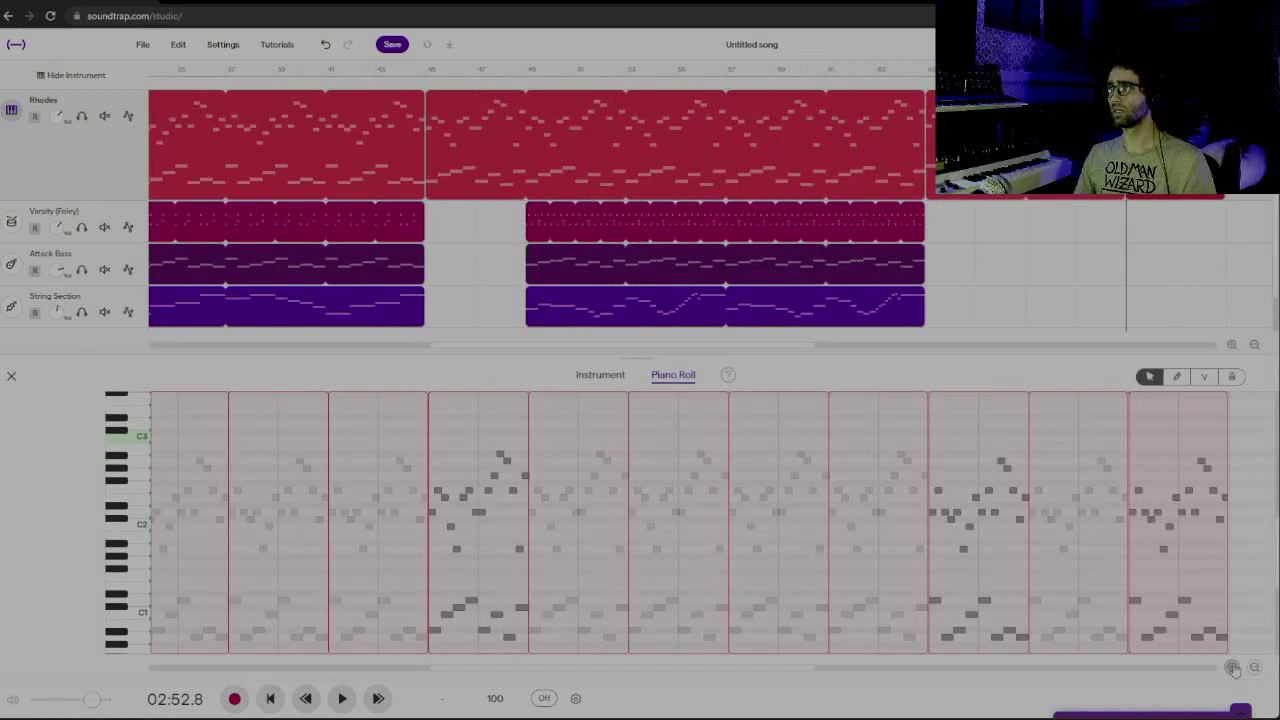
click(1233, 667)
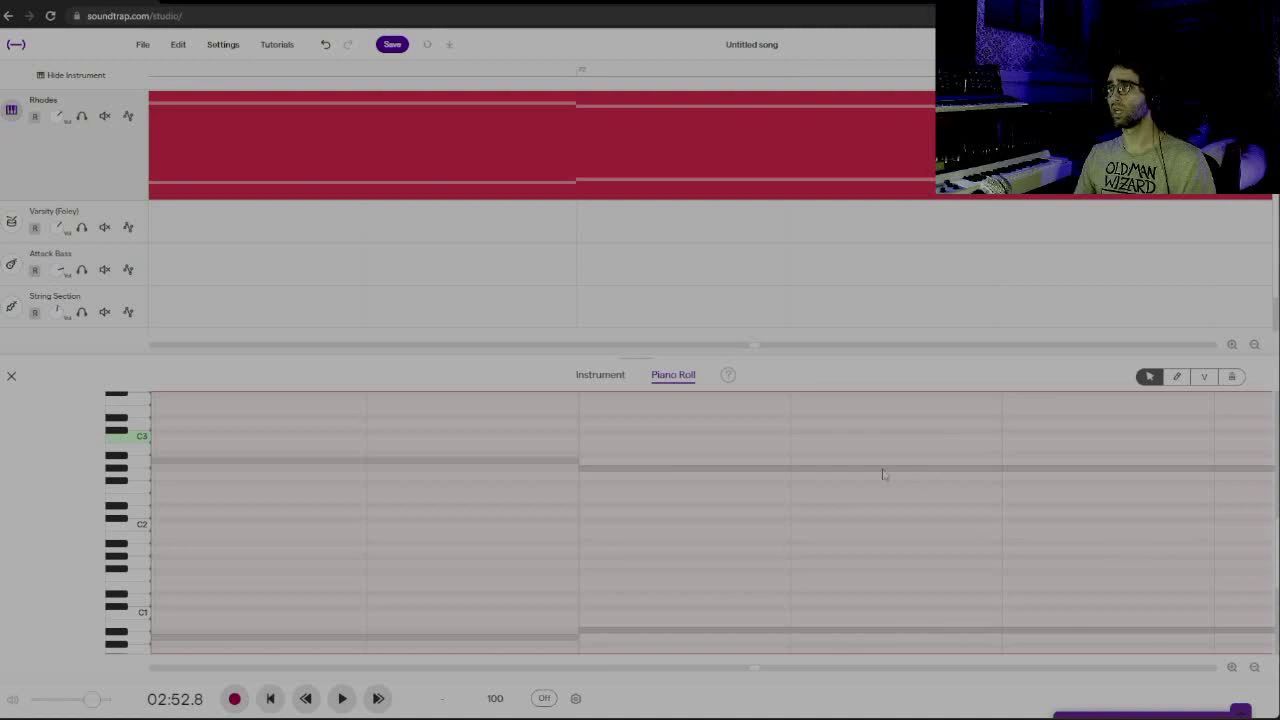
click(1255, 668)
click(1255, 668)
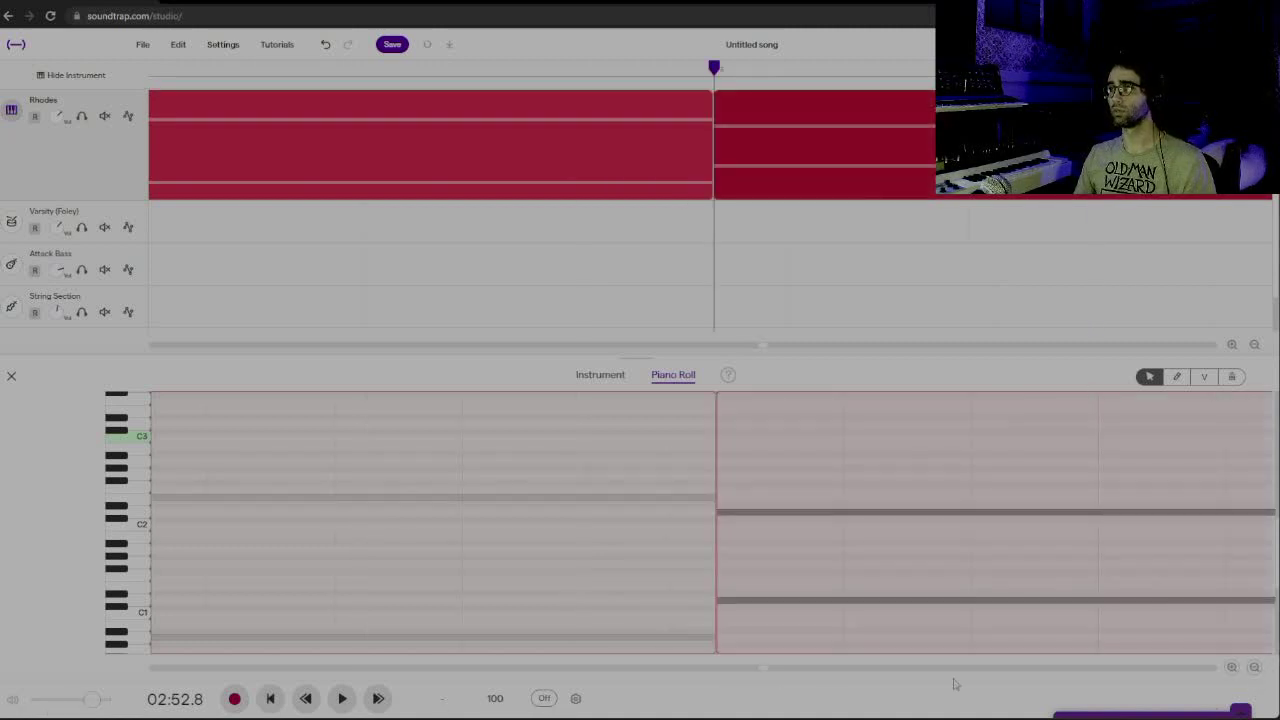
click(1255, 670)
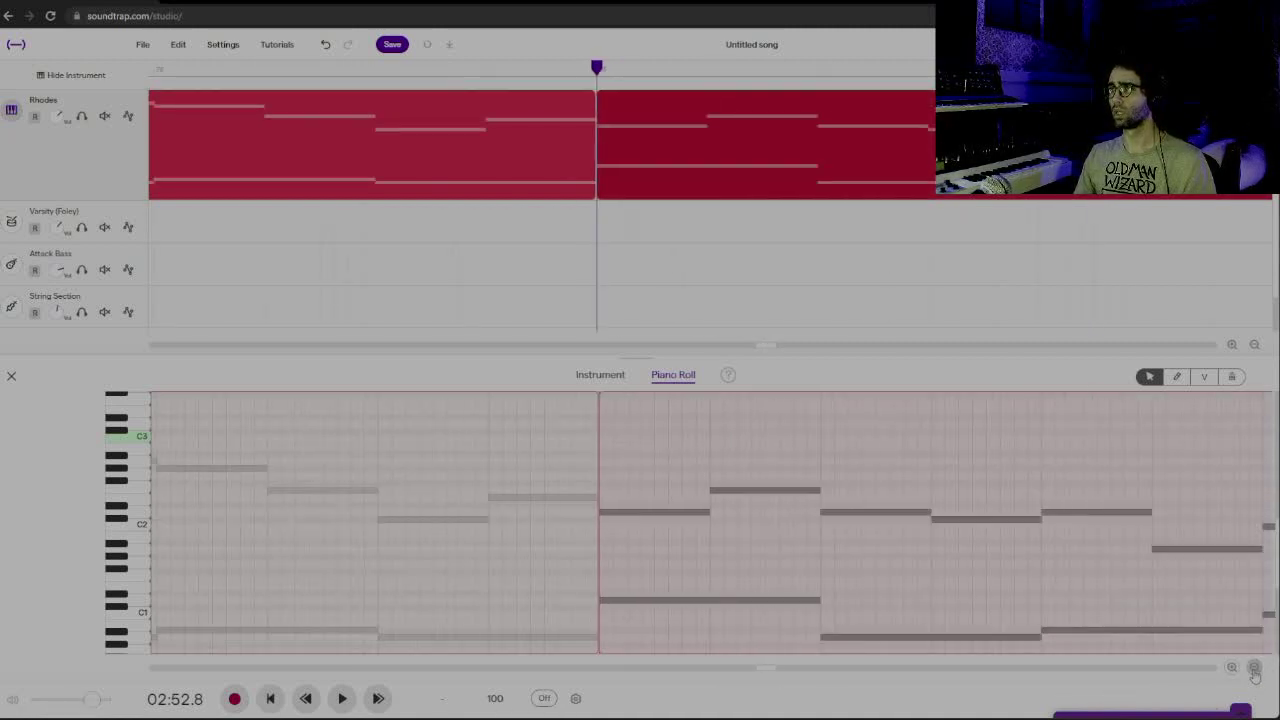
mouse_move(776, 674)
mouse_down()
mouse_move(811, 677)
mouse_move(783, 683)
mouse_up()
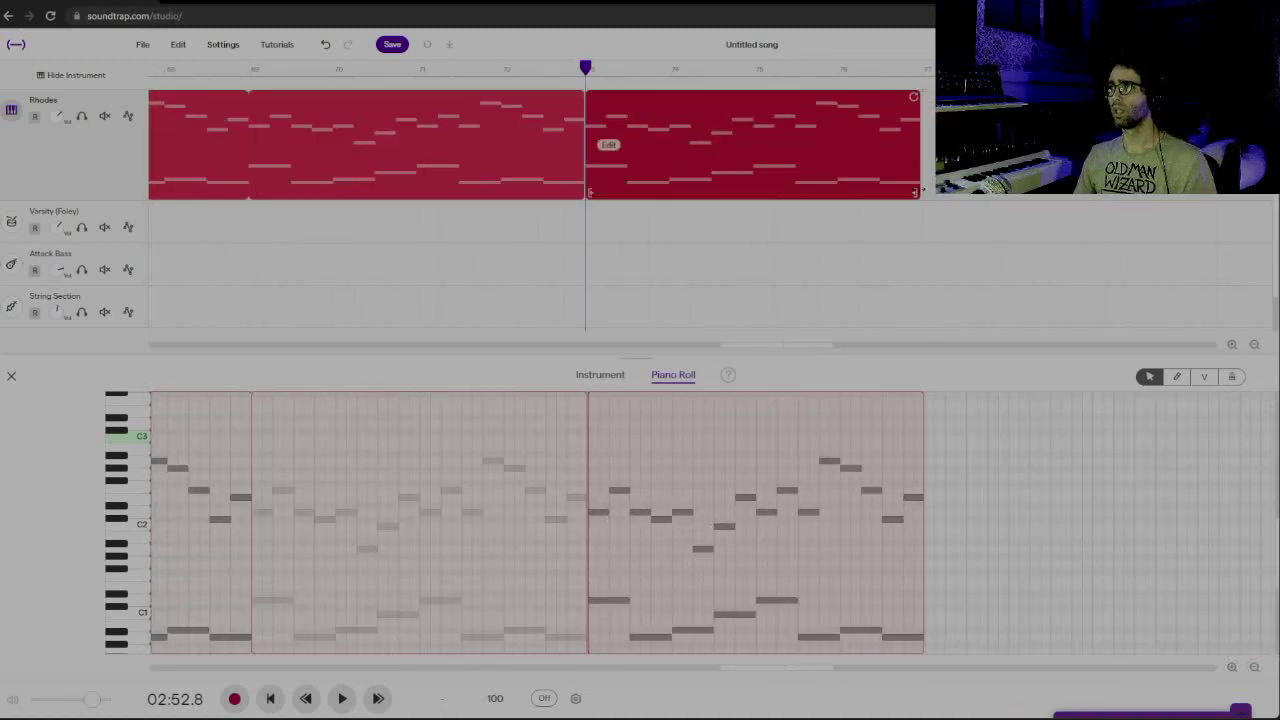
drag(920, 193, 657, 249)
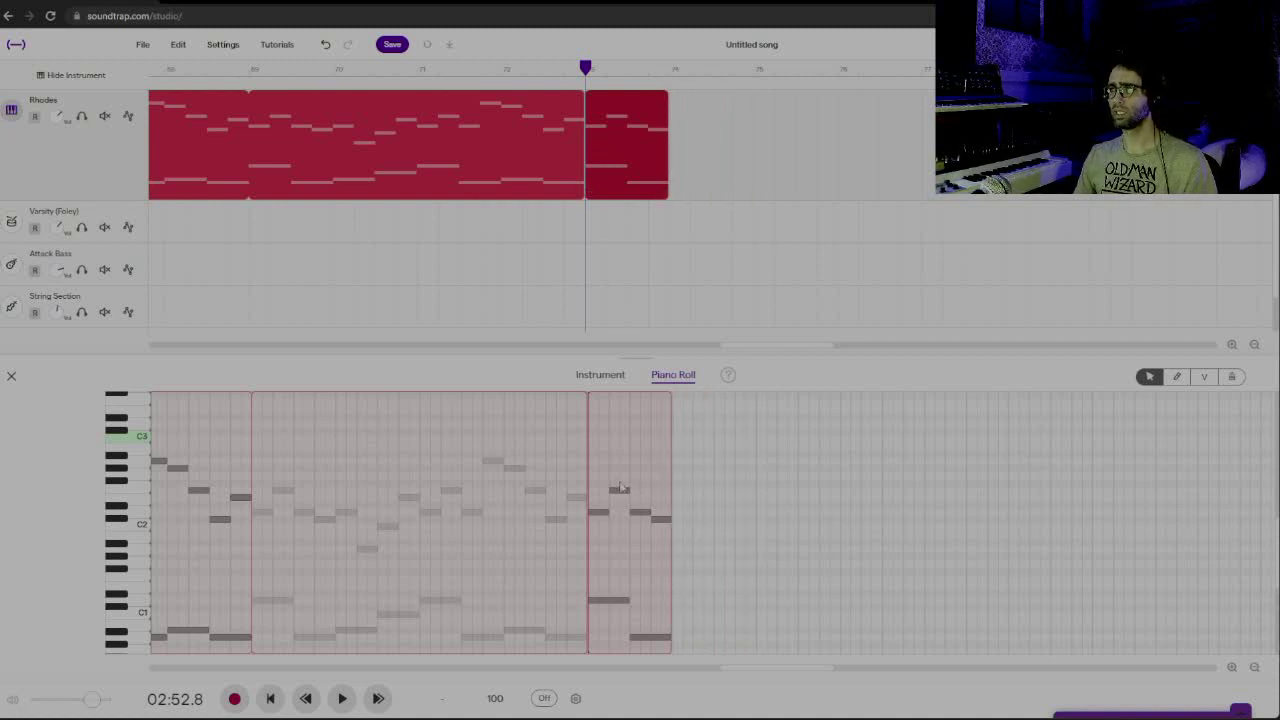
Remove all notes except the opening D1 and D2 from the Rhodes' bar 73 and stretch both across the full bar
drag(618, 482, 658, 530)
key(Delete)
click(650, 638)
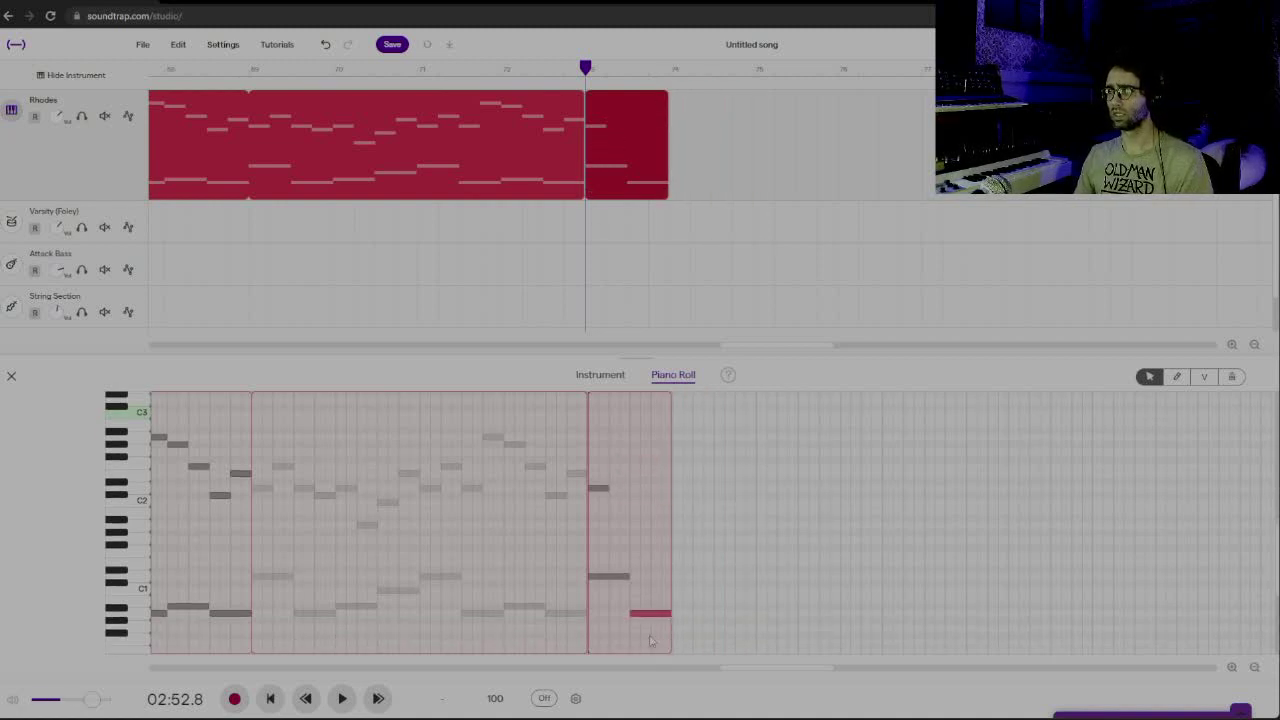
click(626, 578)
drag(628, 577, 670, 578)
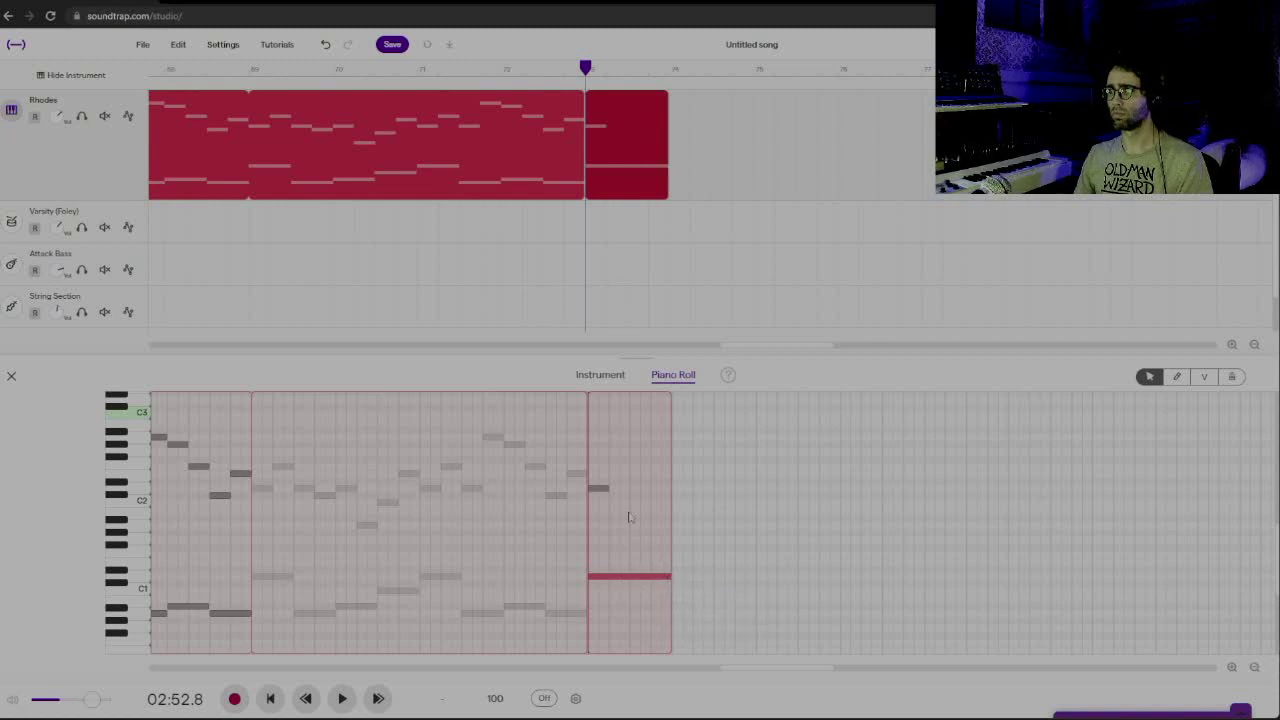
drag(609, 488, 692, 488)
Play the Rhodes outro from the middle of bar 71 through the held final chord
click(472, 71)
key(space)
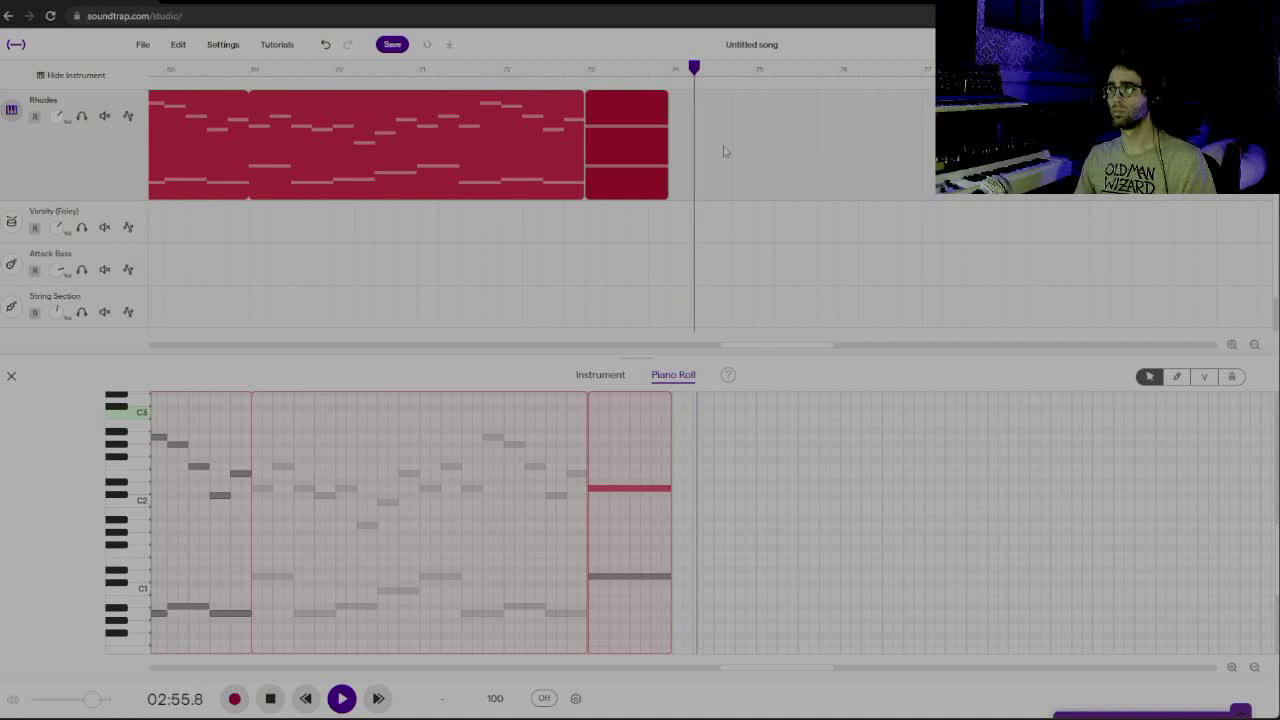
key(space)
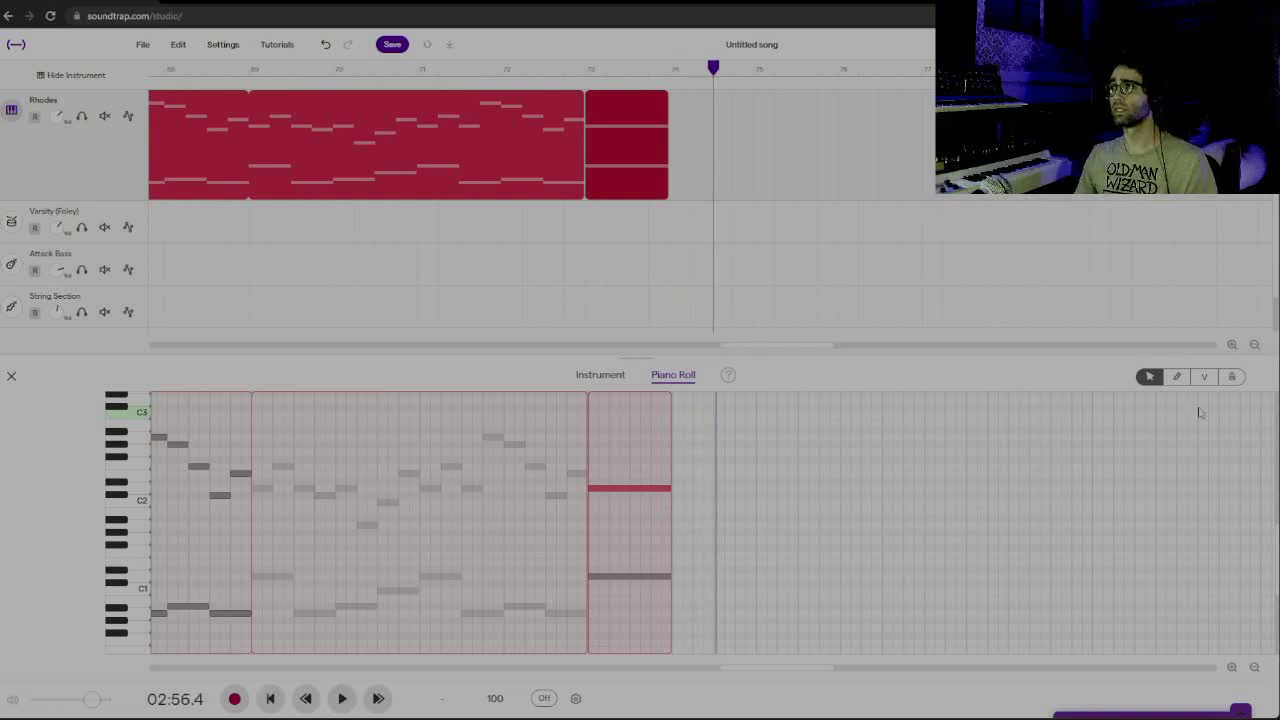
Open the notes of the Varsity (Foley) drum region starting at bar 49 in the piano roll
click(1257, 349)
click(1257, 349)
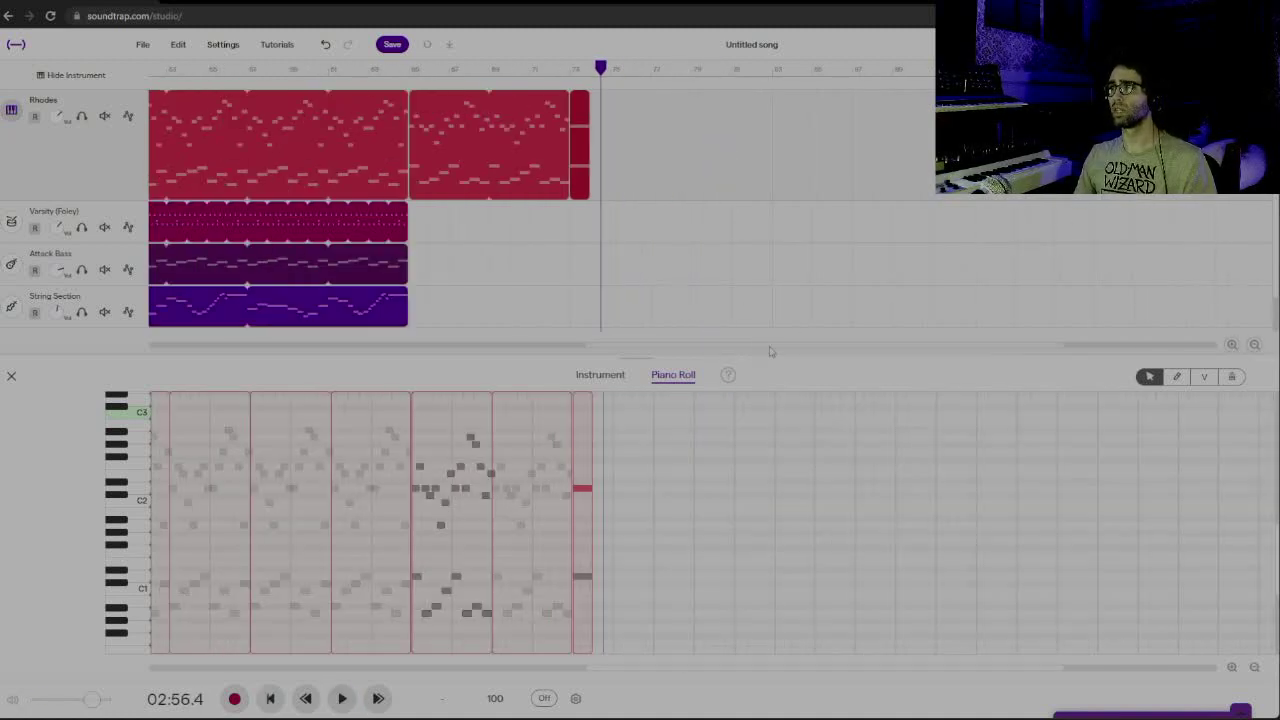
drag(750, 347, 446, 353)
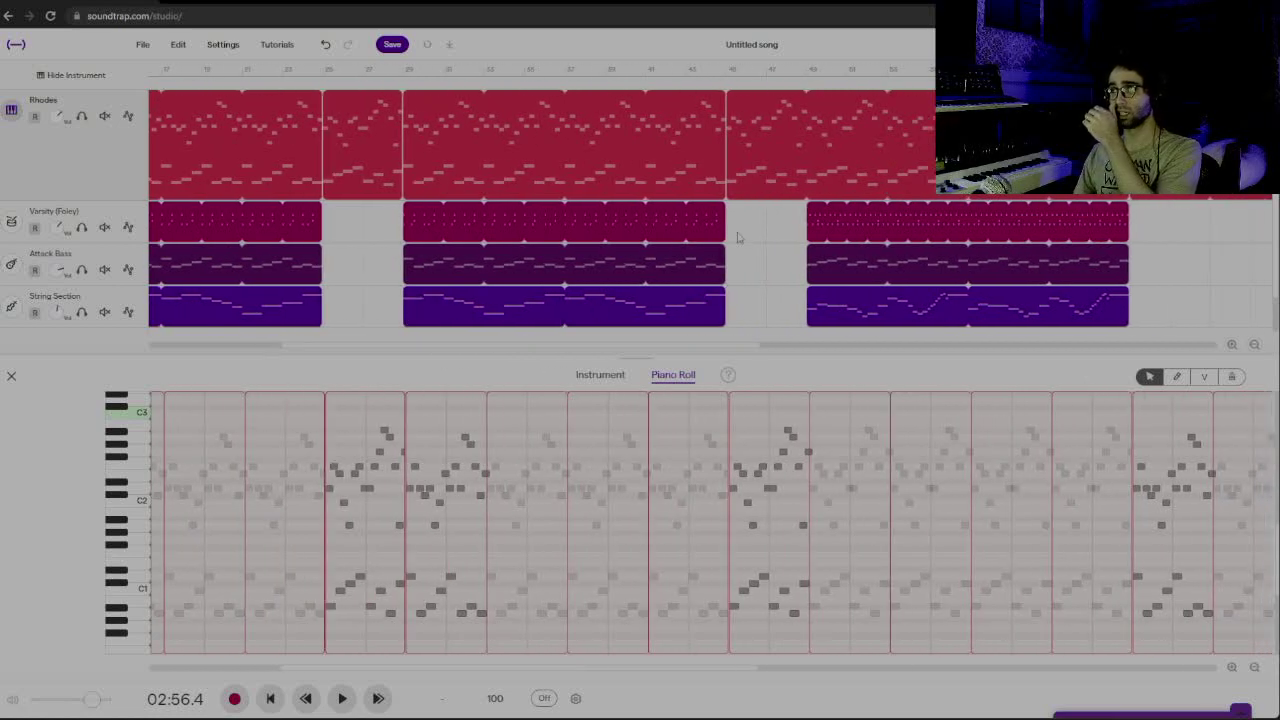
click(899, 231)
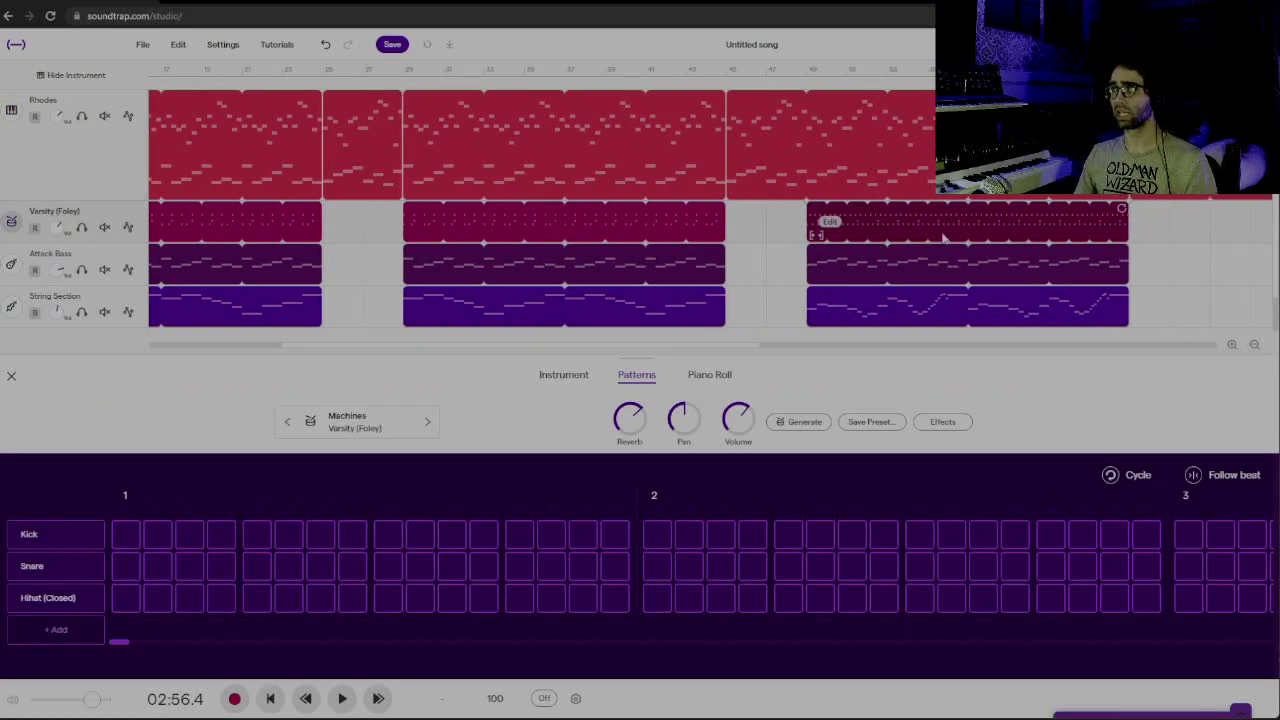
right_click(843, 215)
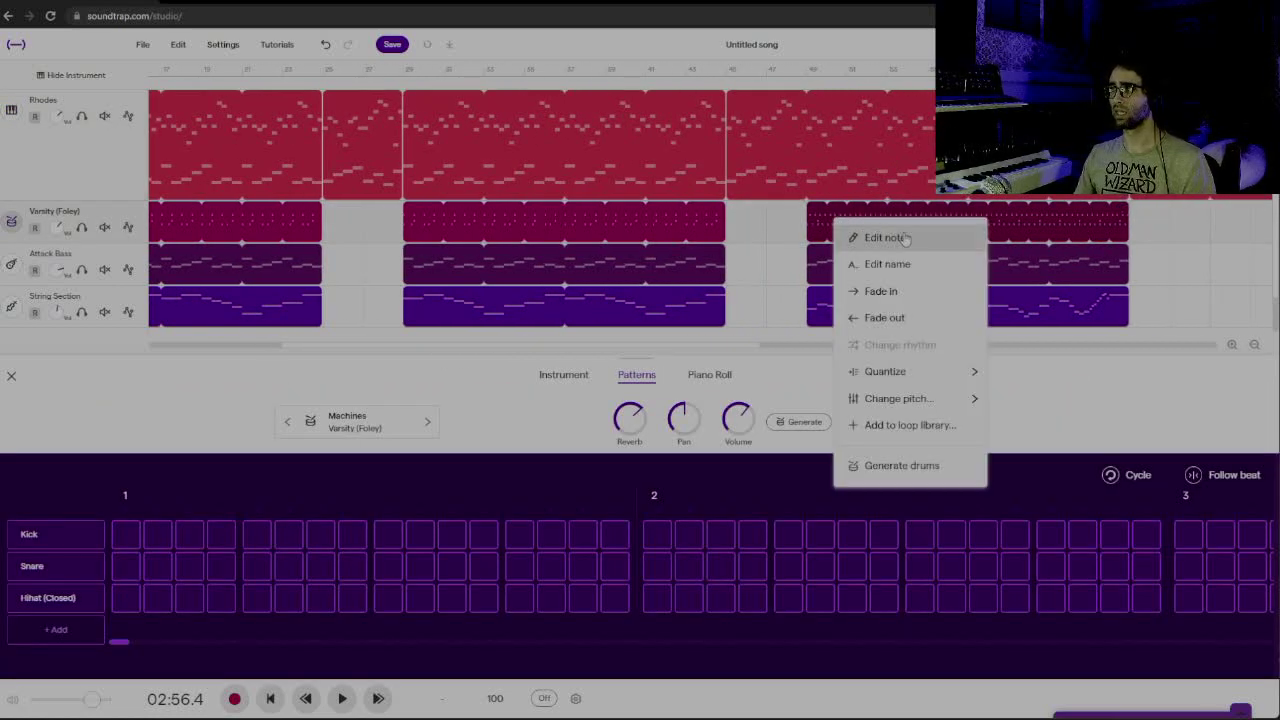
click(884, 237)
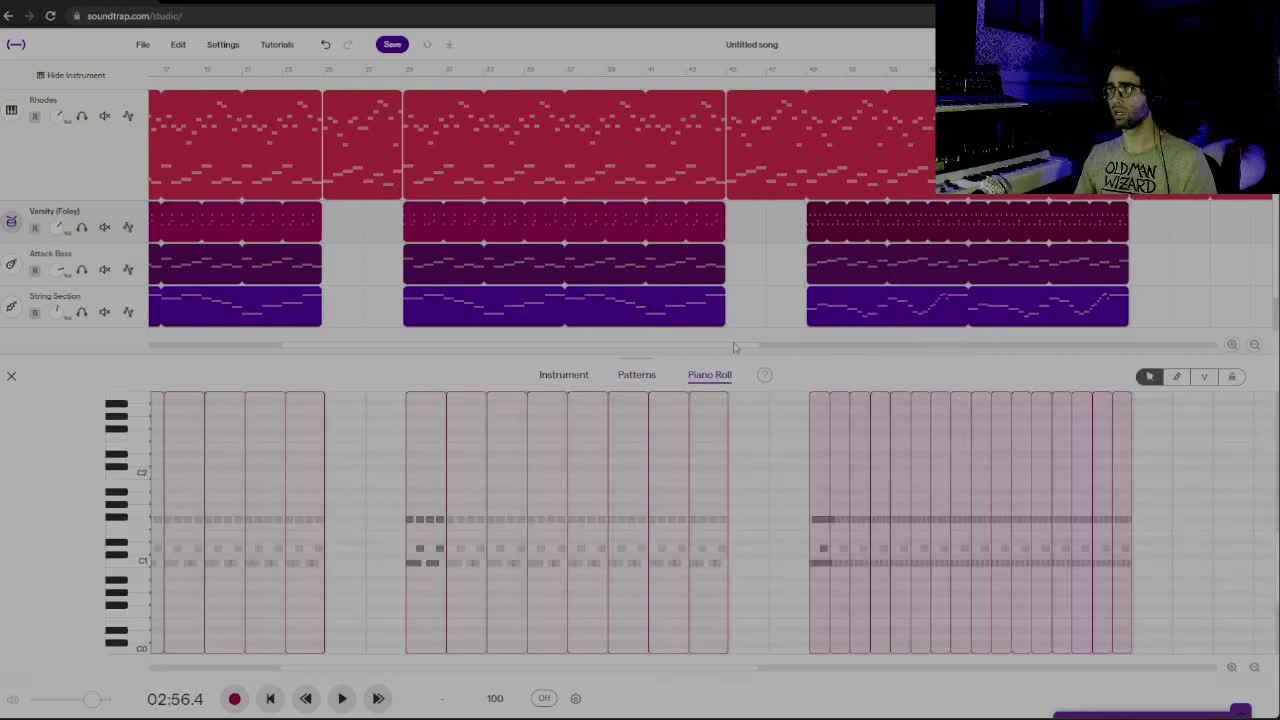
drag(733, 347, 826, 350)
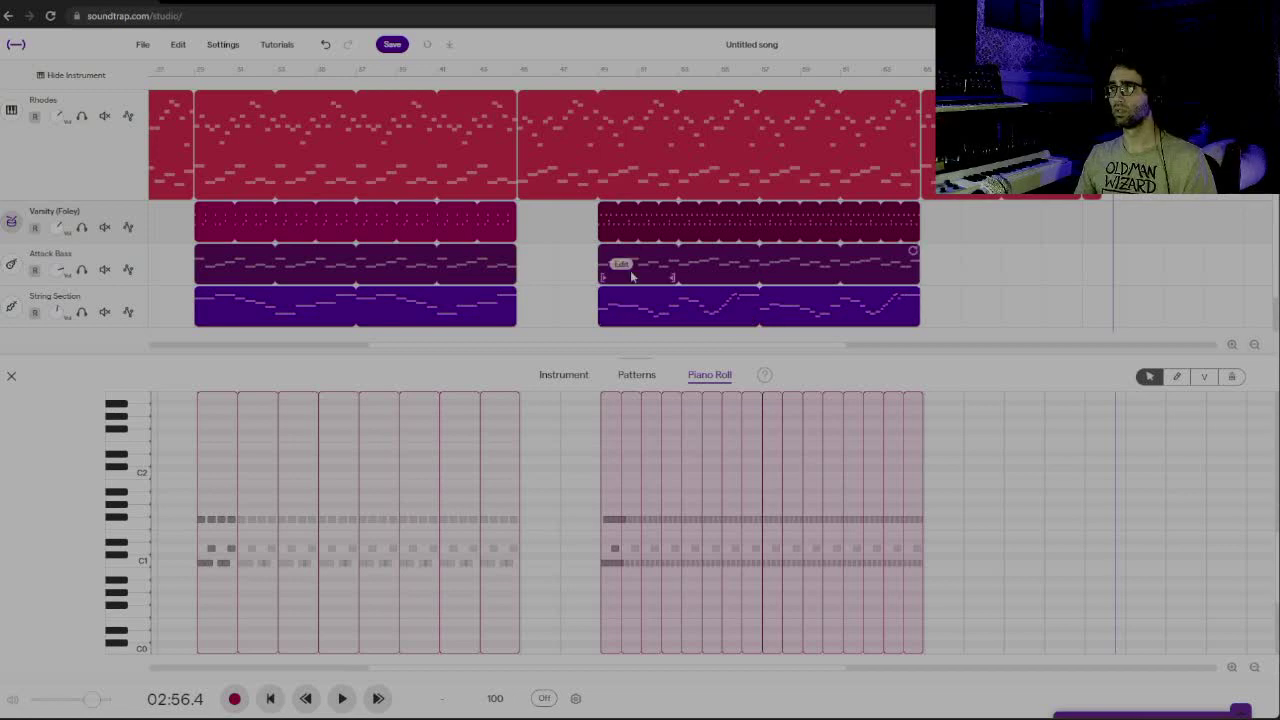
Play the drum pattern from bar 49 and delete its first Gb1 hi-hat note, on the offbeat of beat 1
click(596, 214)
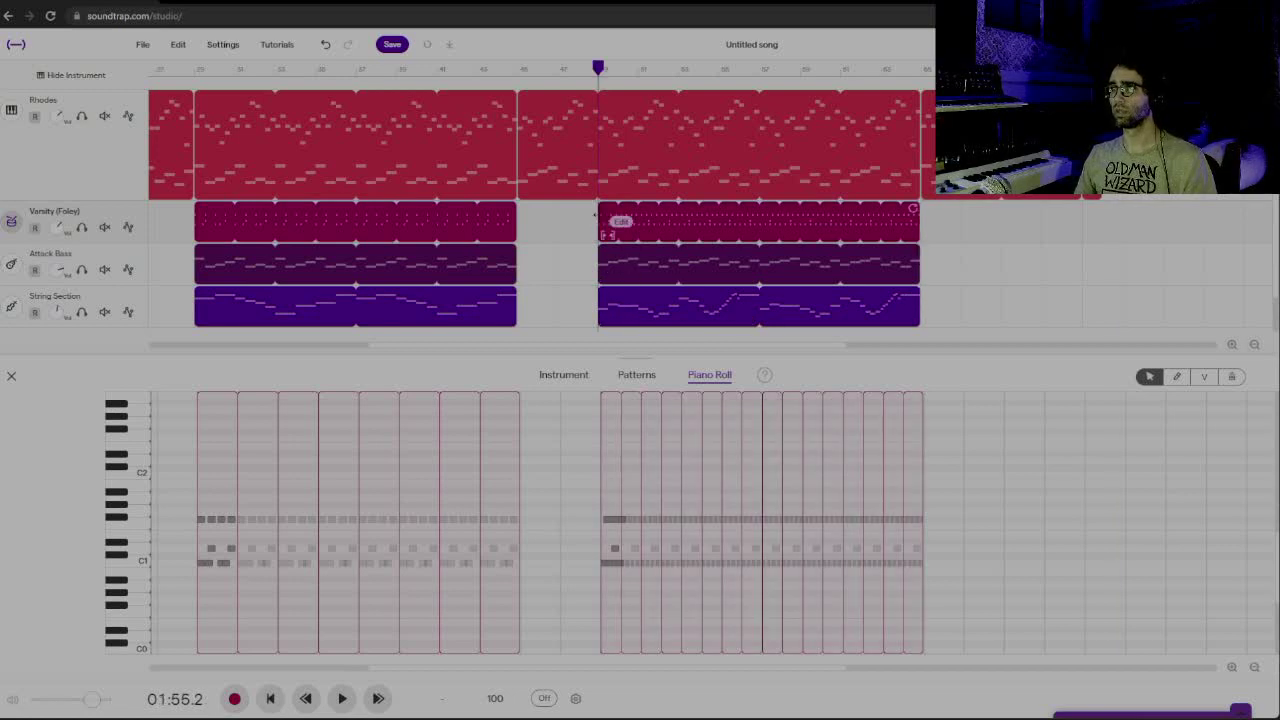
click(1234, 669)
click(1235, 670)
click(1235, 670)
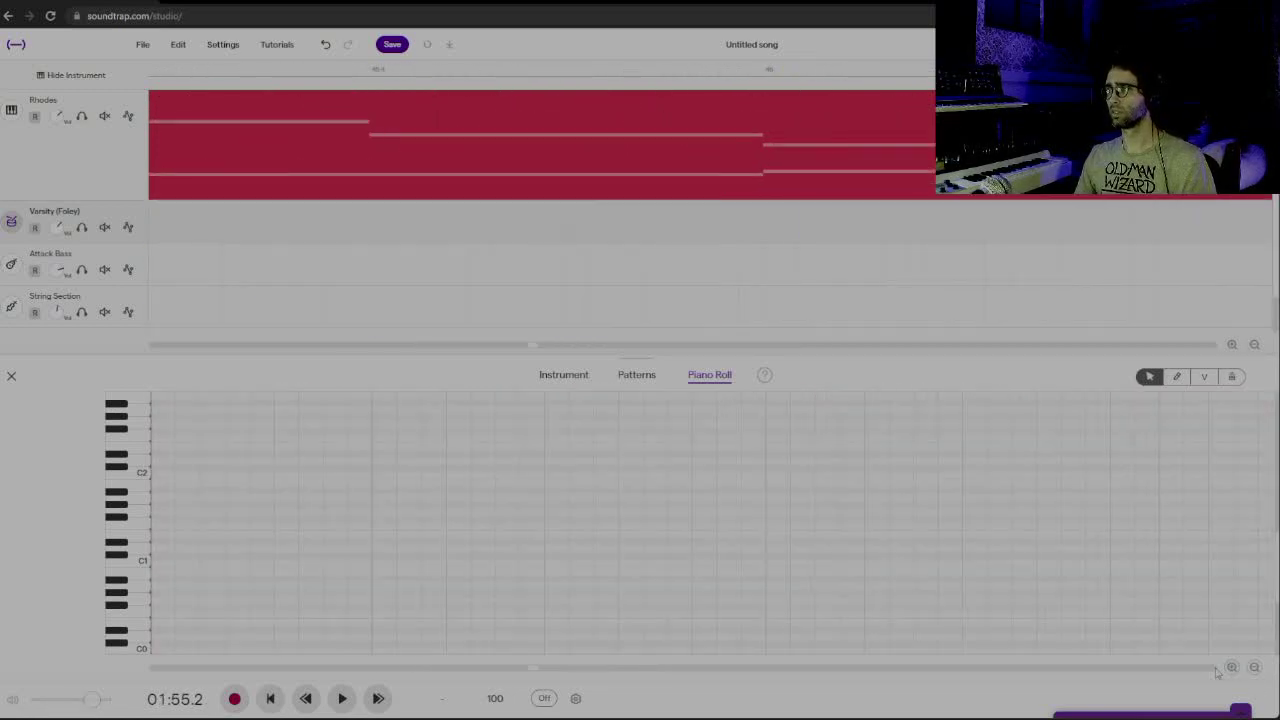
click(1256, 668)
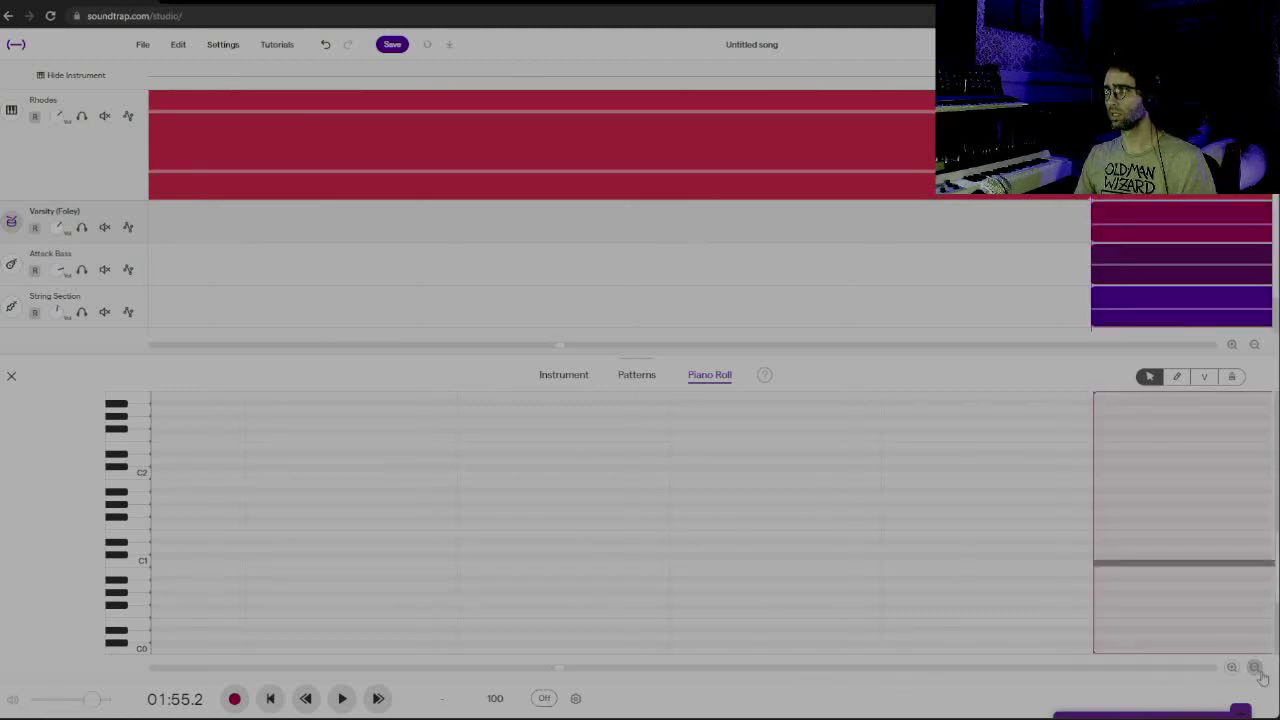
click(1256, 668)
click(1256, 668)
click(1256, 668)
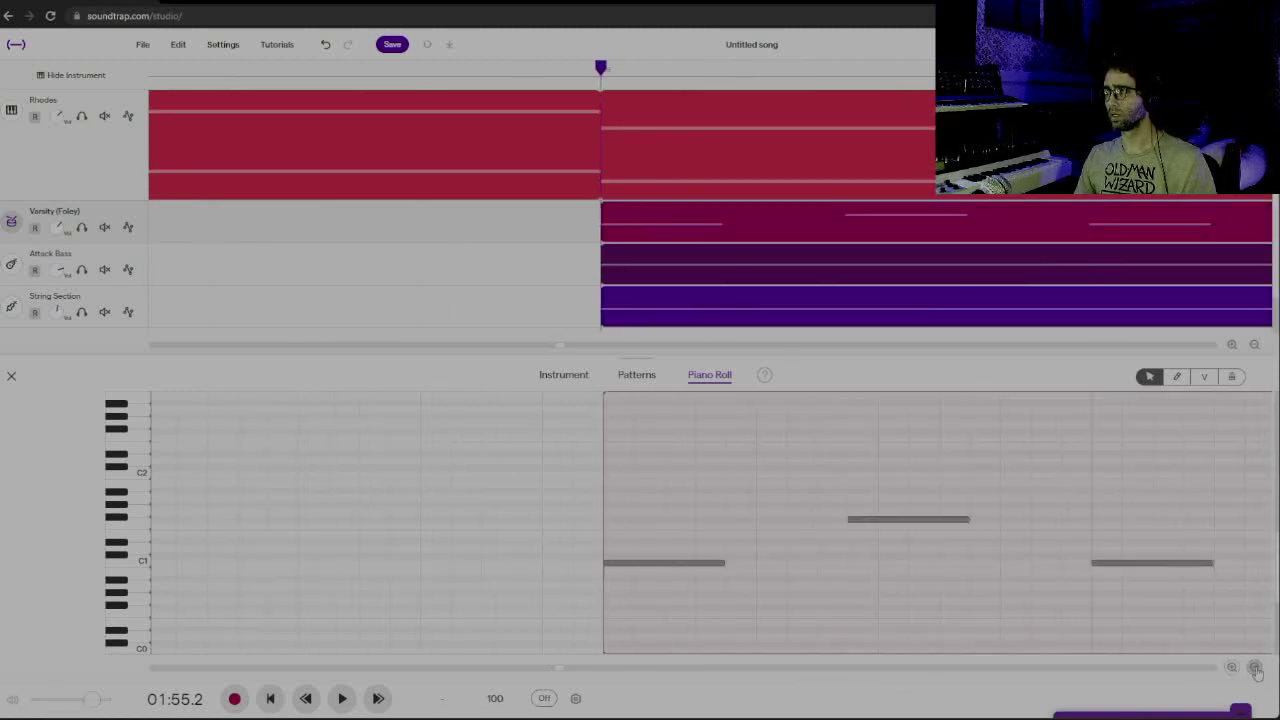
click(1256, 668)
click(1256, 668)
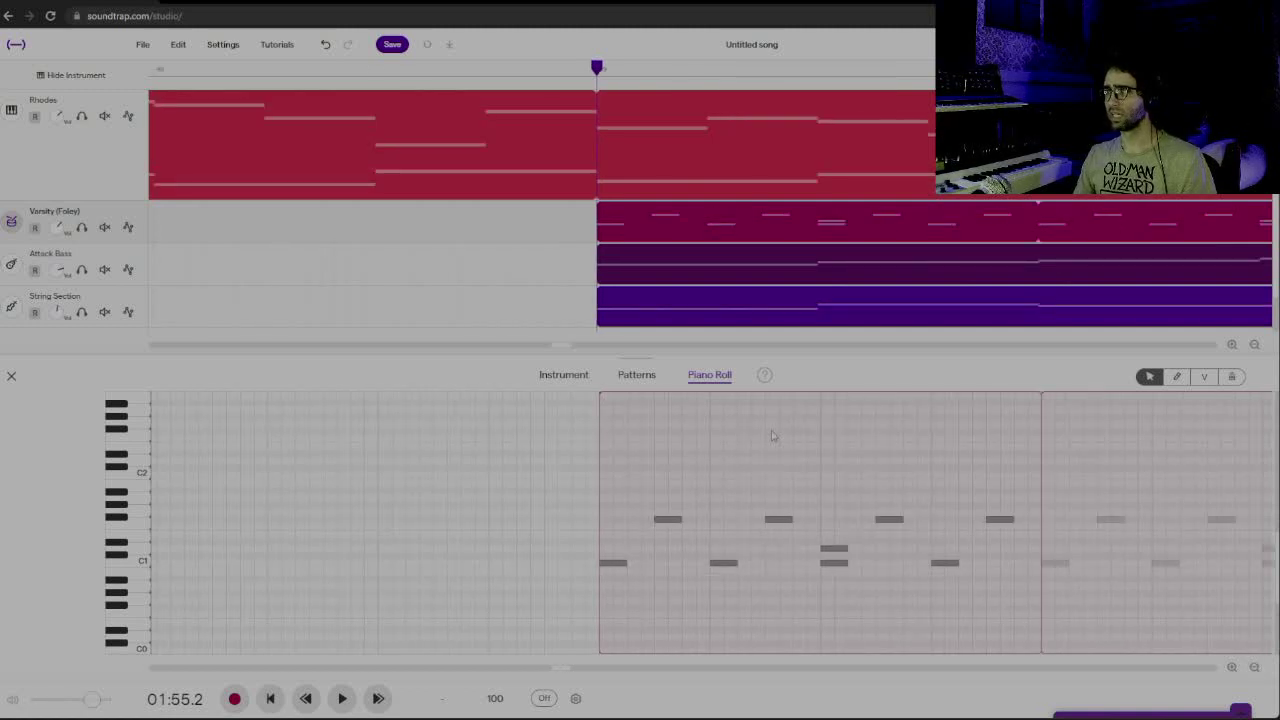
key(space)
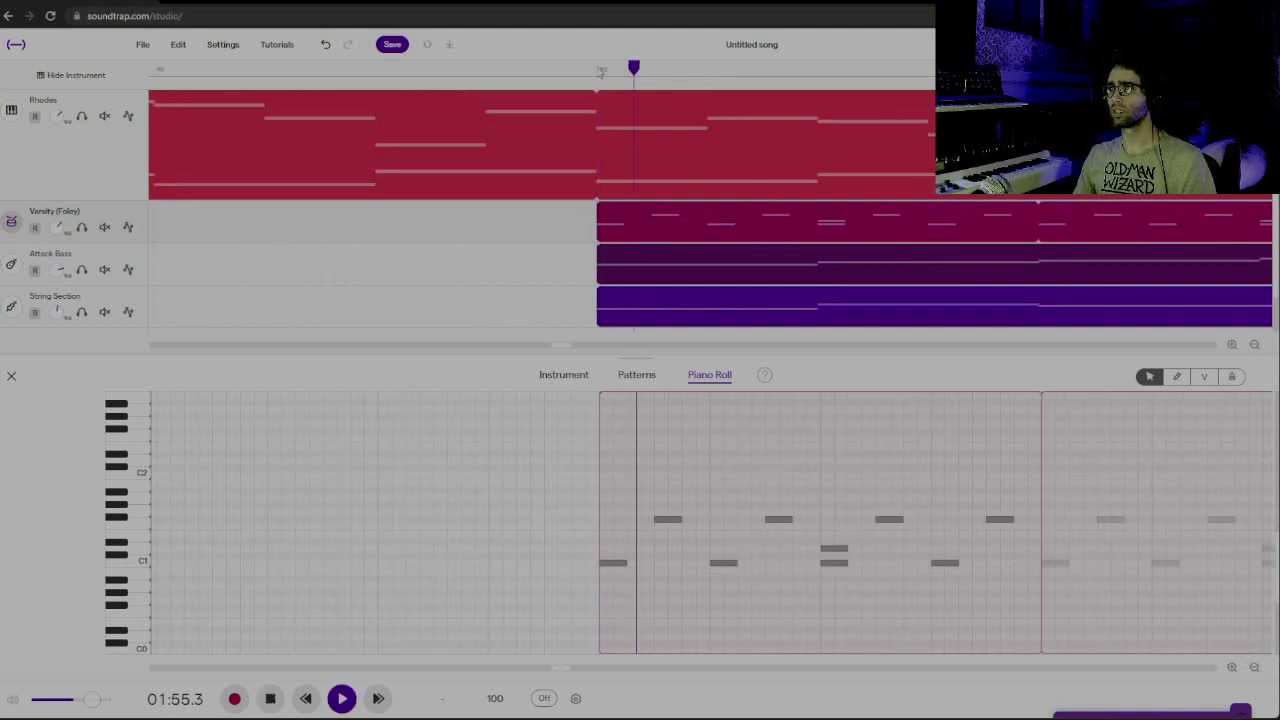
click(669, 519)
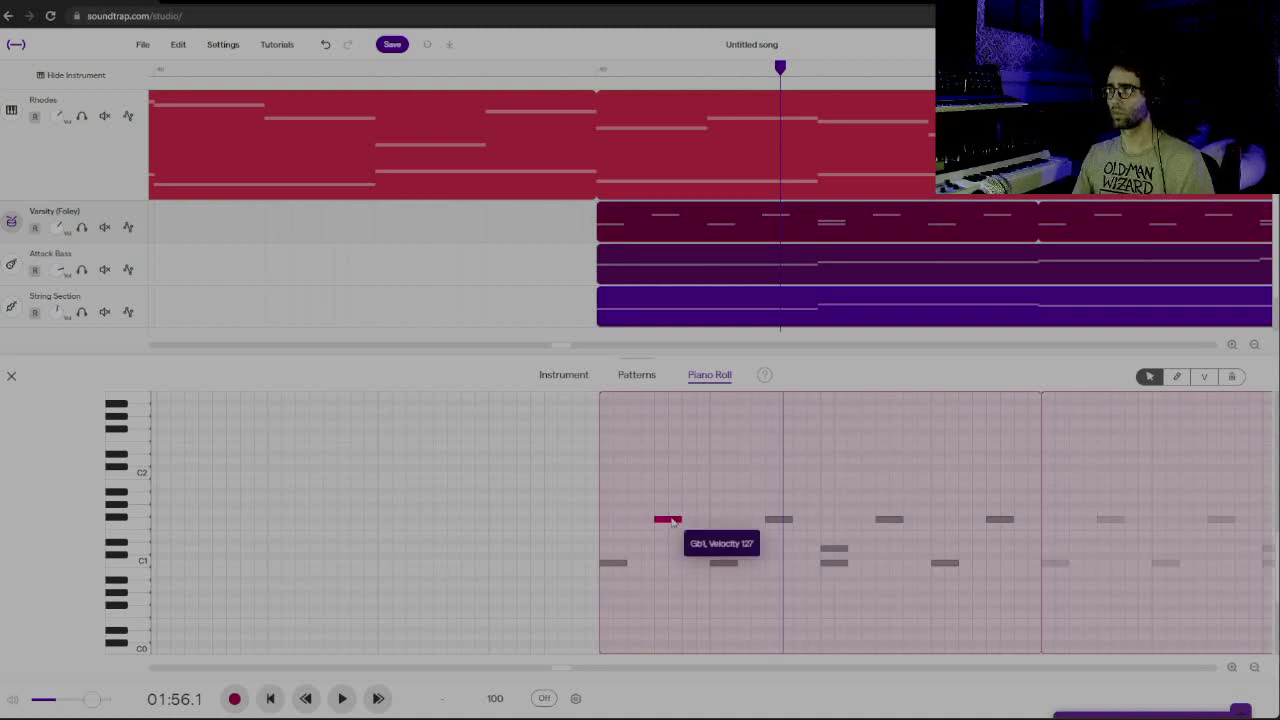
key(Delete)
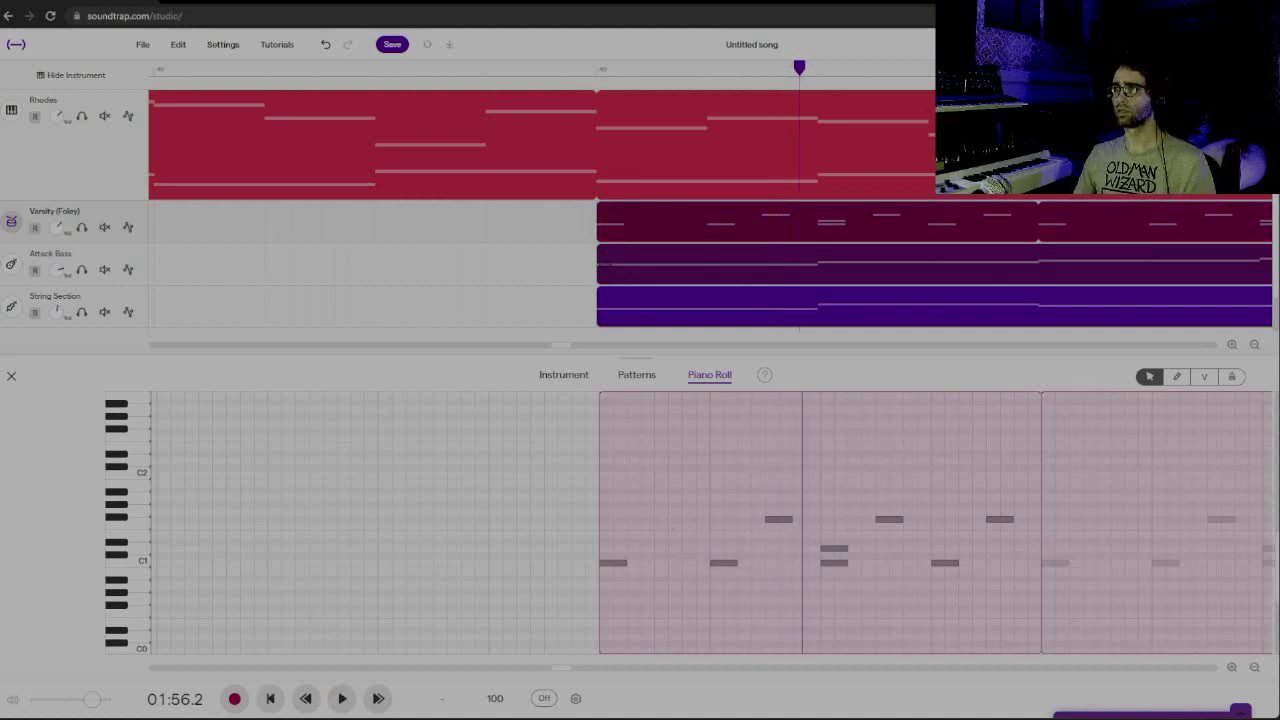
Delete the Gb1 hi-hats on the offbeats of beats 3 and 4, replaying the drum pattern from bar 49 between edits
click(594, 66)
key(space)
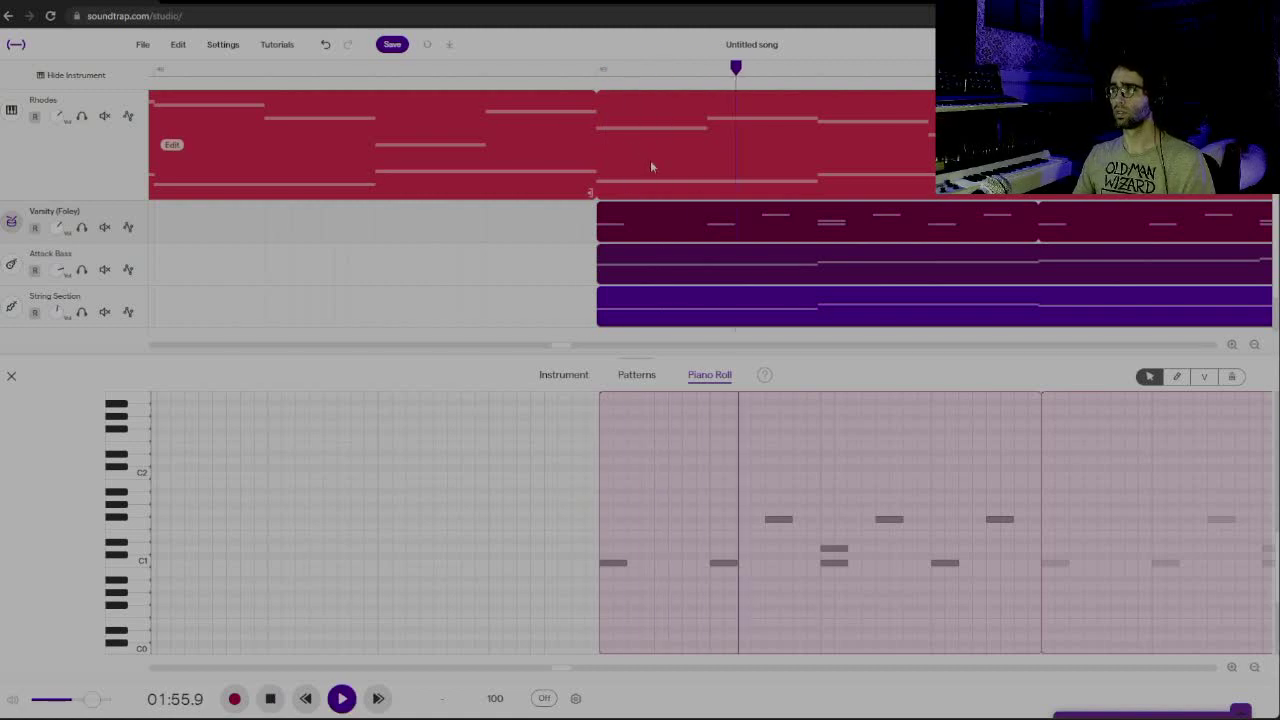
key(space)
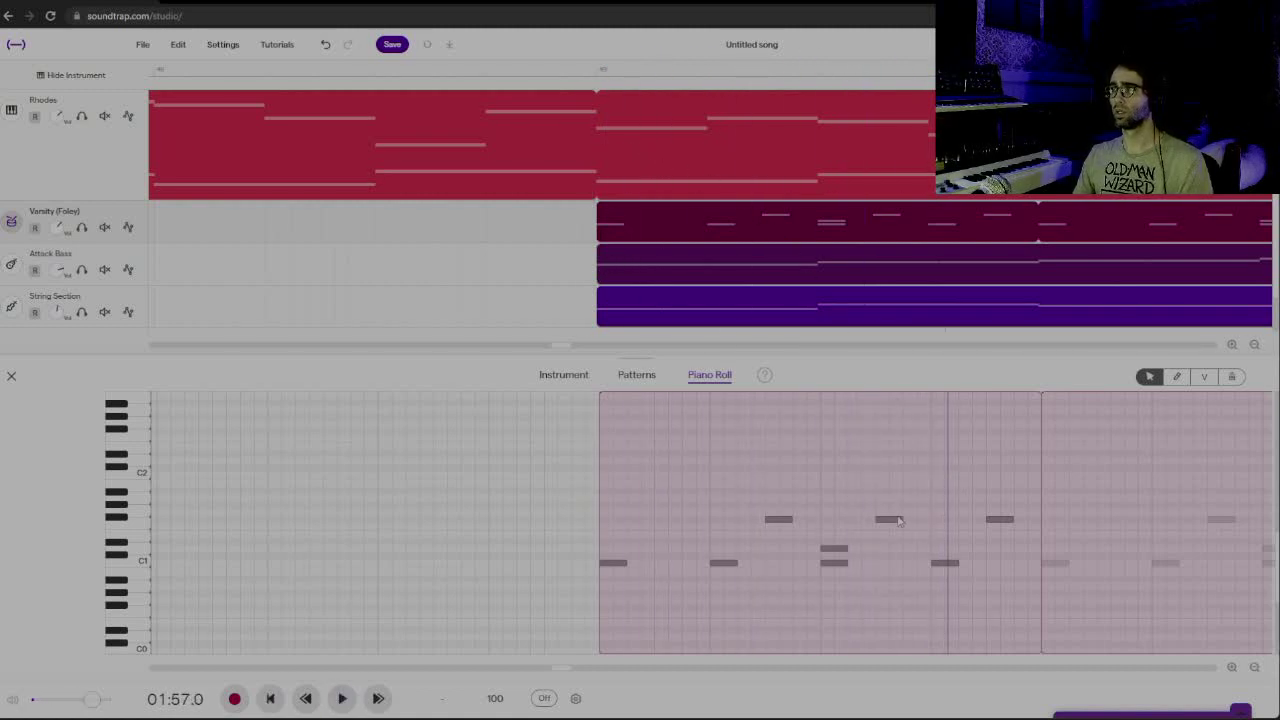
click(898, 520)
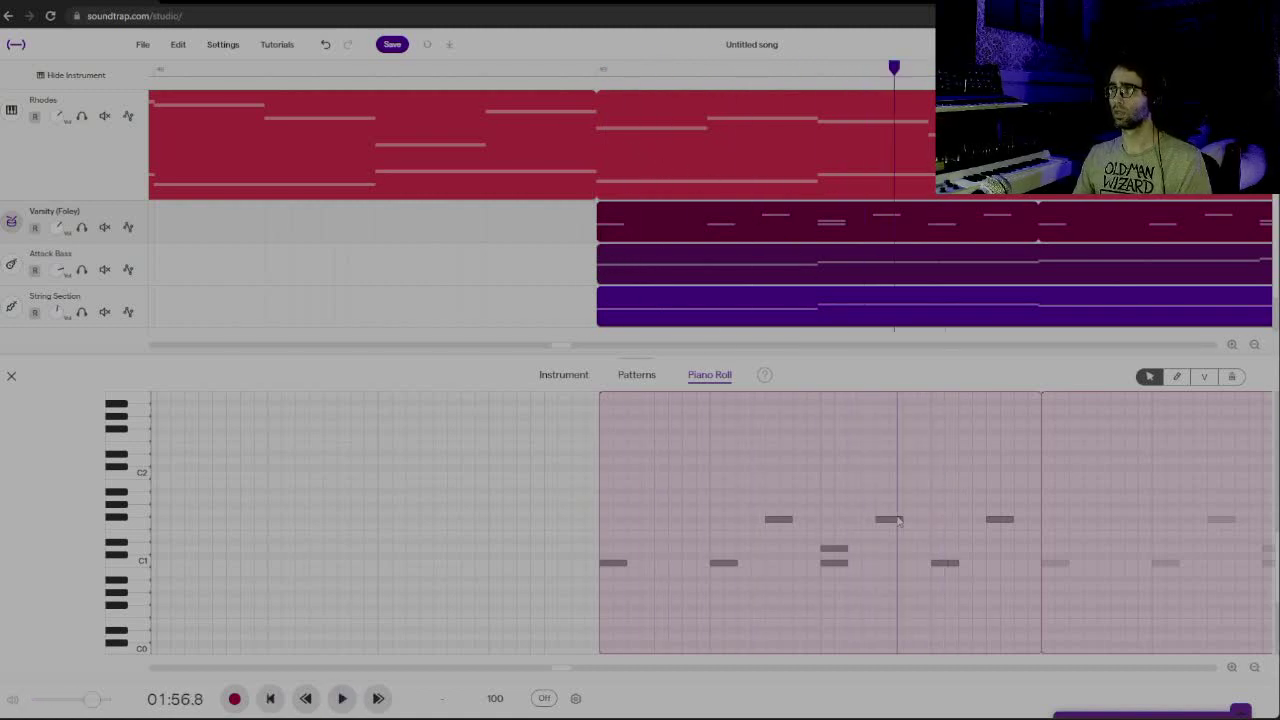
click(598, 67)
key(space)
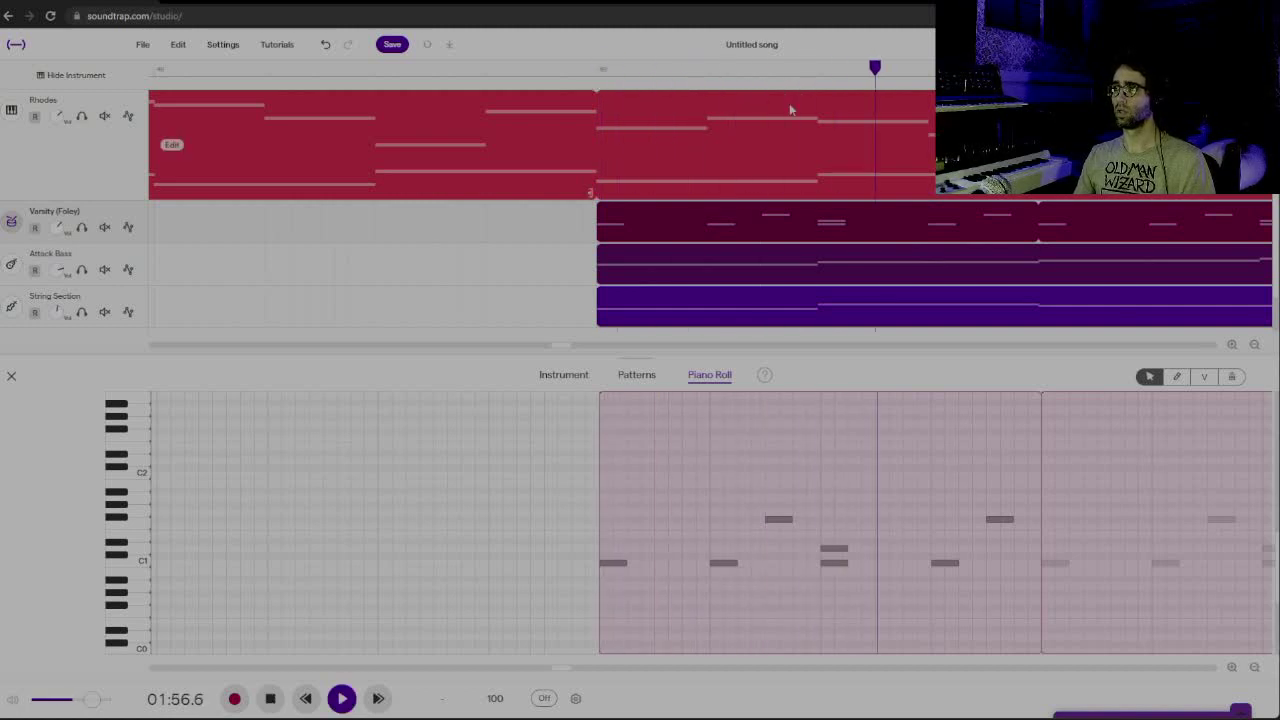
key(space)
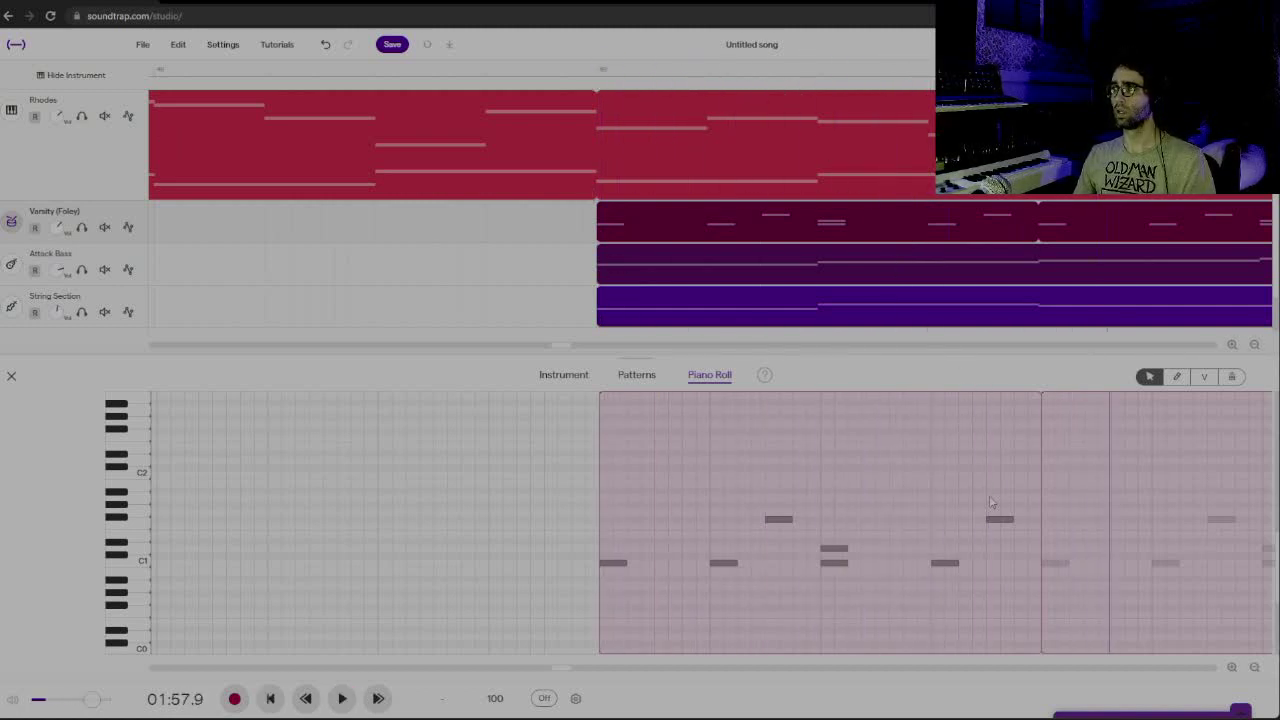
click(596, 69)
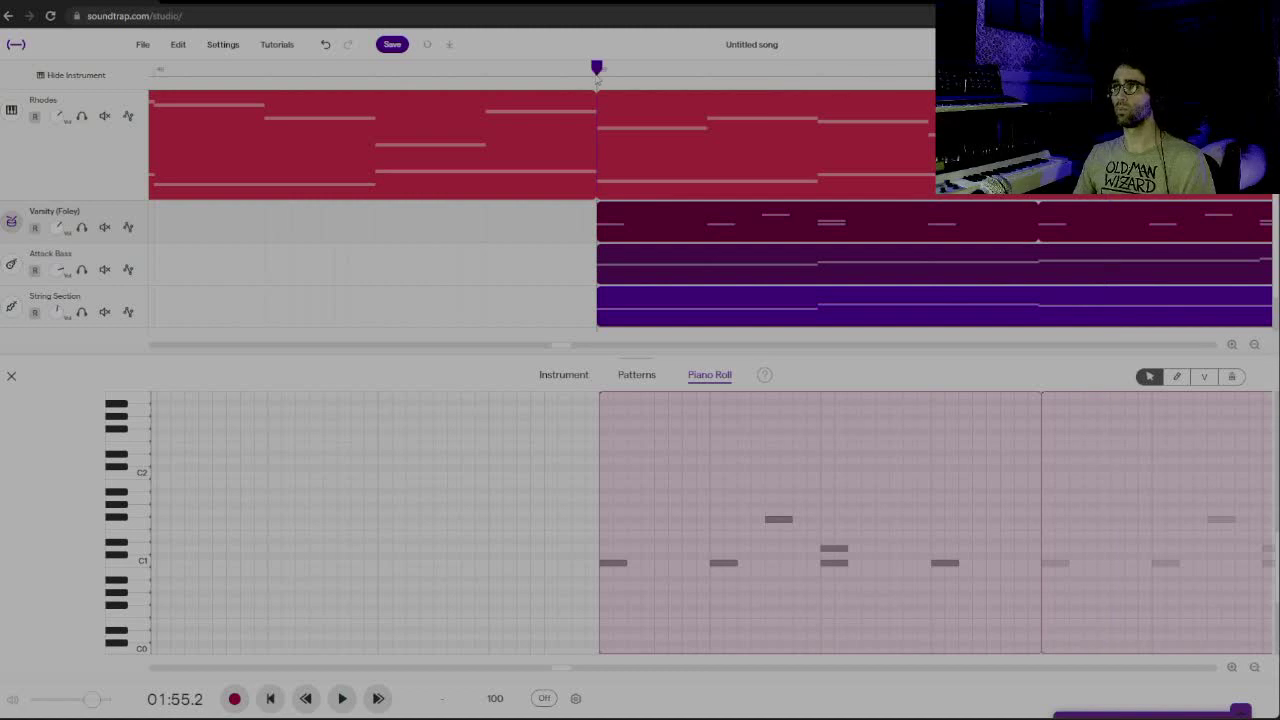
Play the thinned drum pattern from bar 49
key(space)
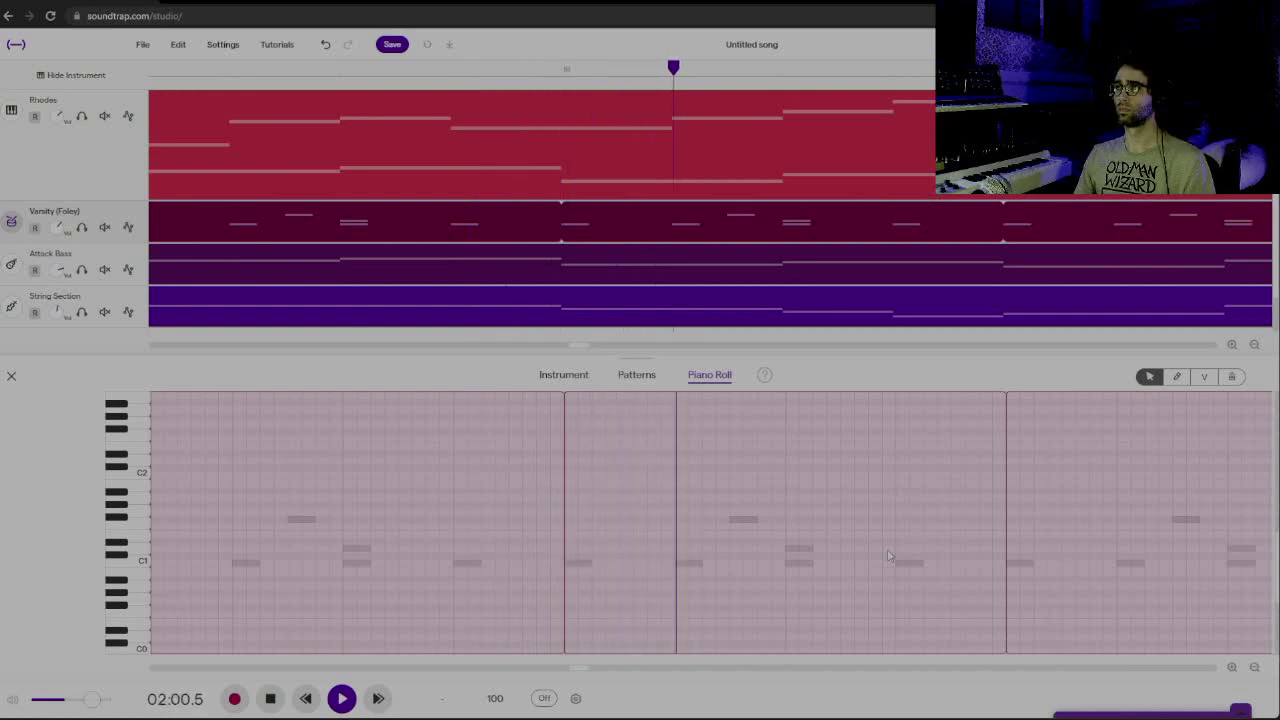
key(space)
Return to the start of the song and set its tempo to 85 BPM
click(1254, 345)
click(1254, 345)
click(1254, 345)
click(1254, 345)
click(1254, 345)
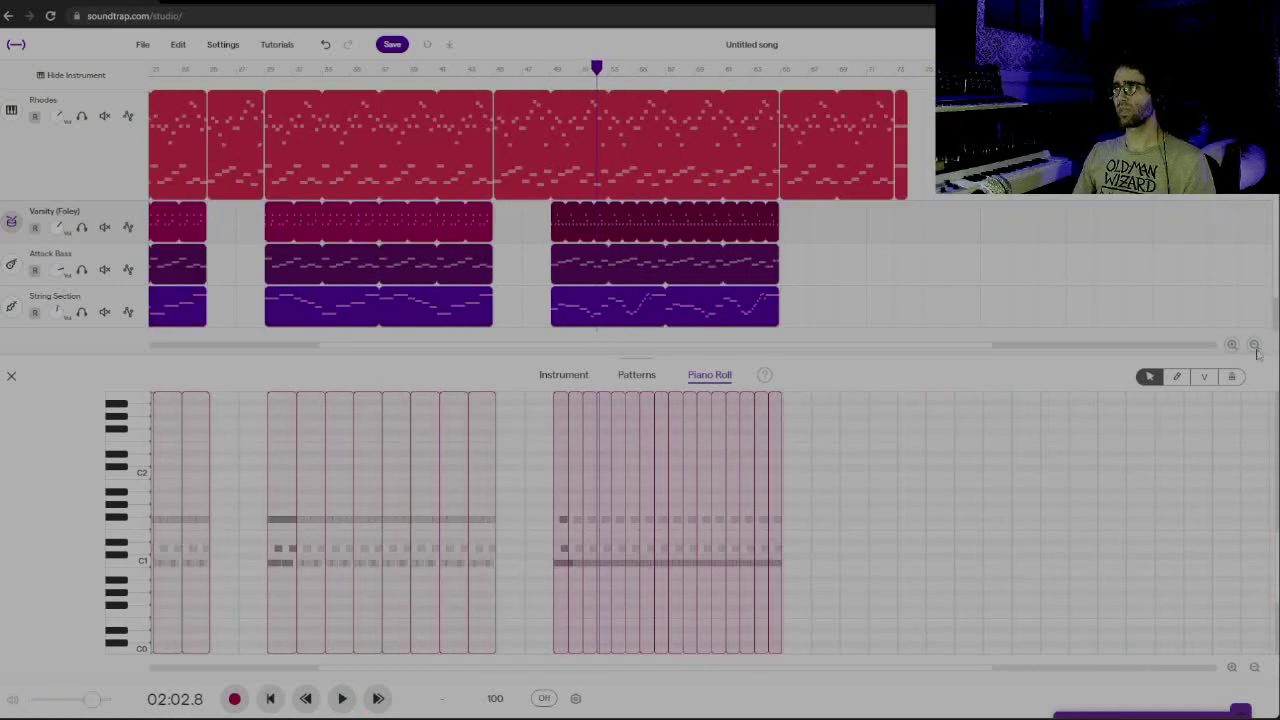
click(437, 68)
key(Return)
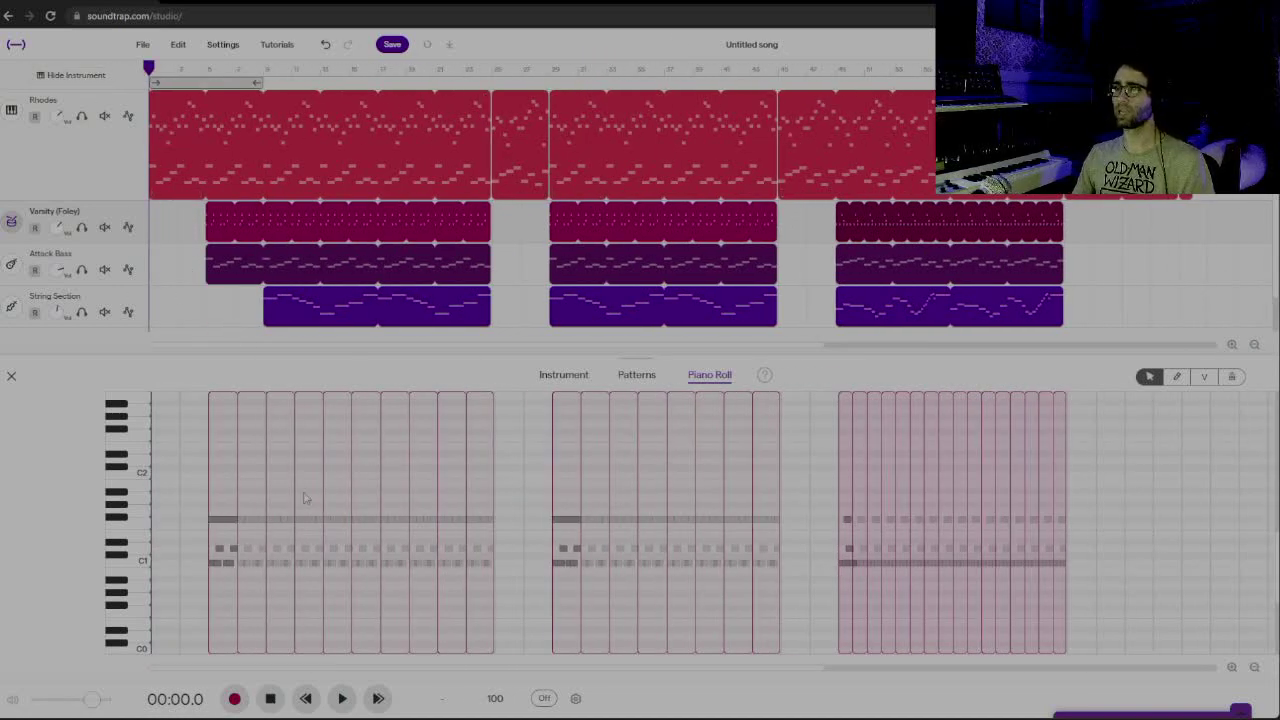
click(496, 698)
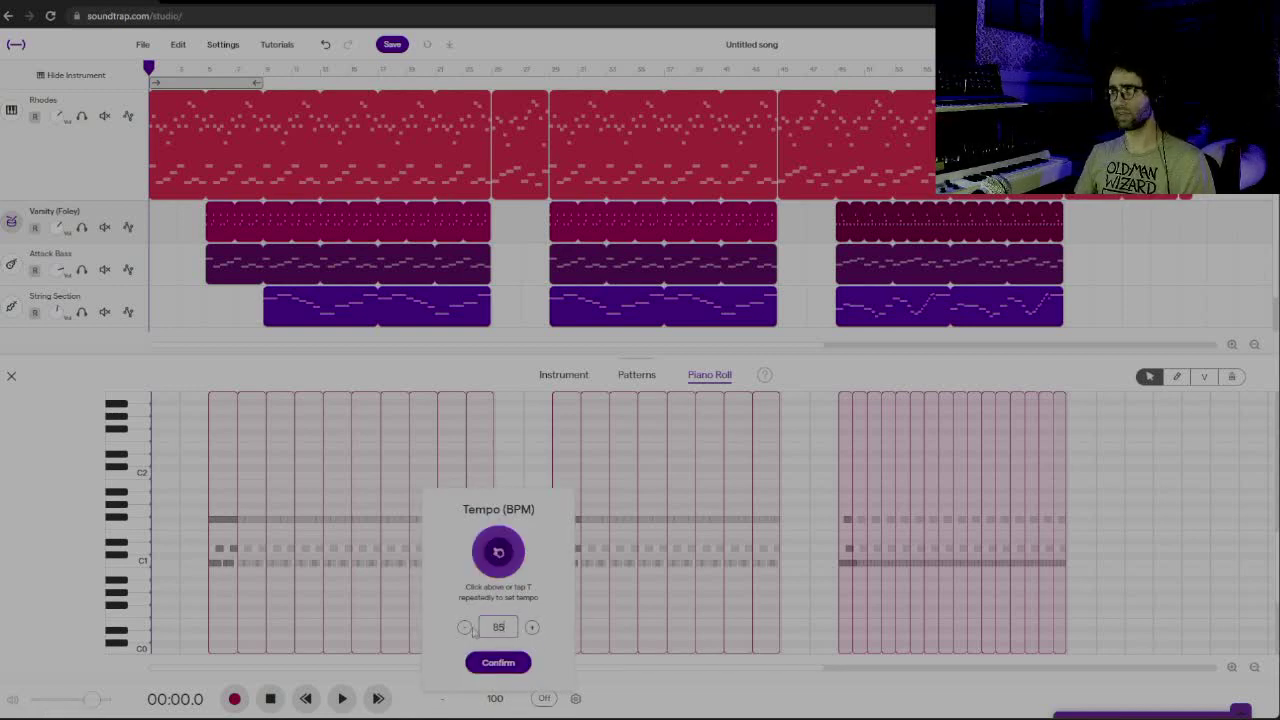
key(Return)
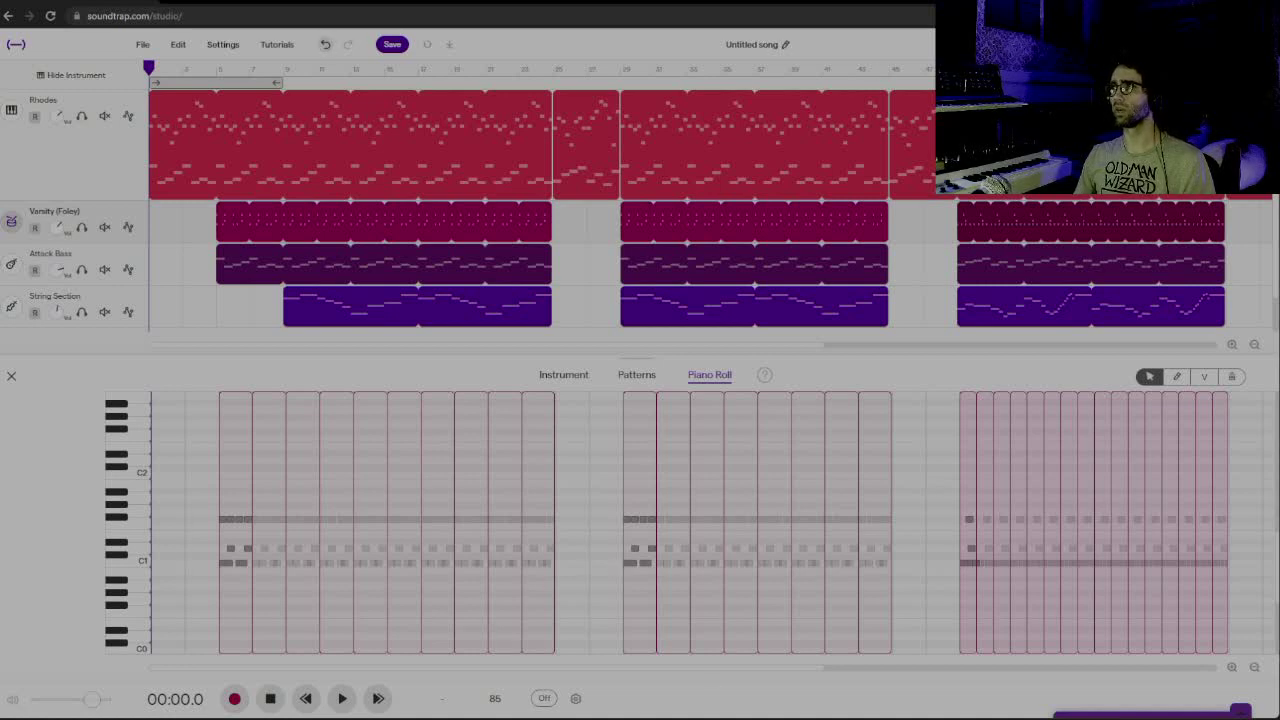
Play the song from the start and open the effects of the Varsity (Foley) drum track
key(space)
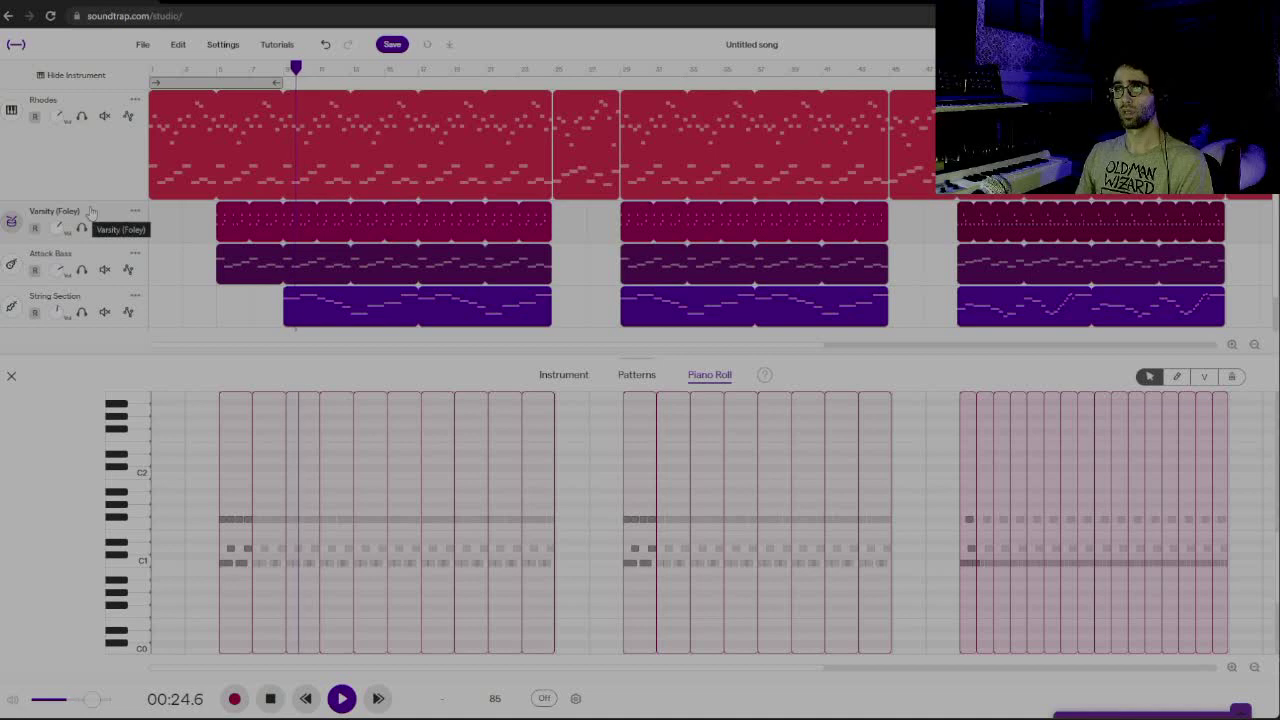
click(570, 374)
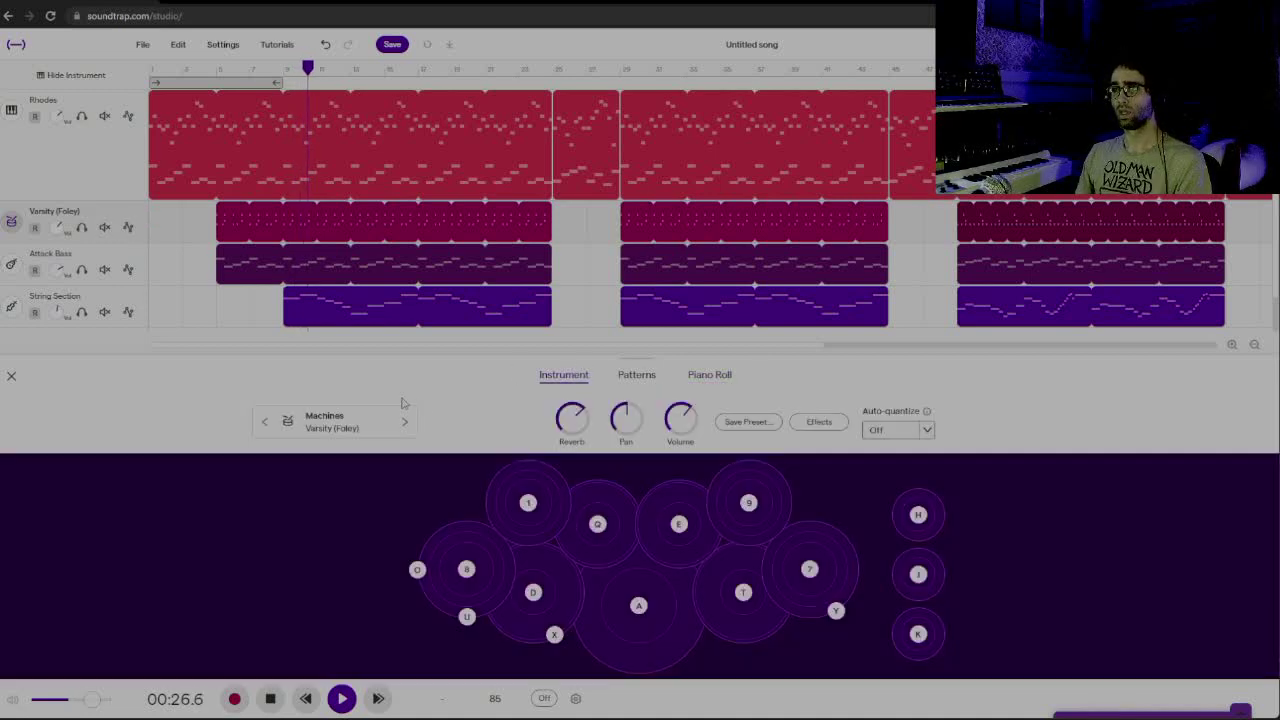
click(822, 428)
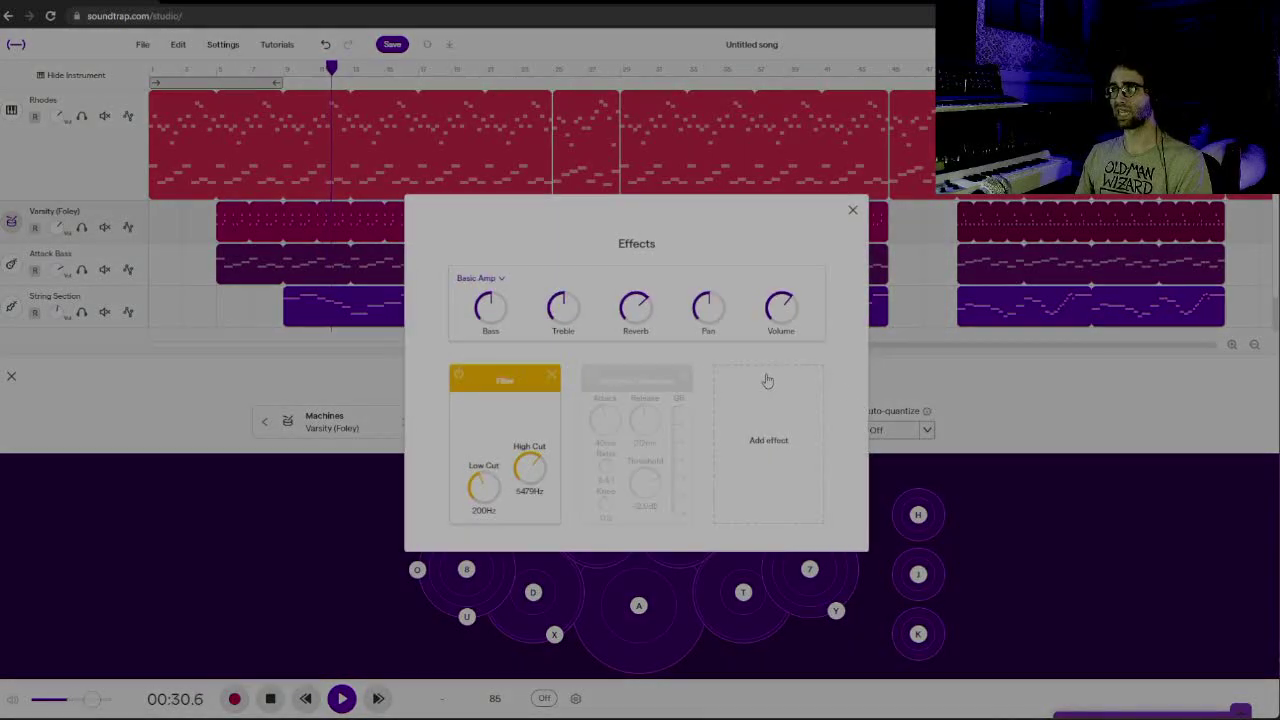
Try a Stereo Delay on the Varsity (Foley) drums with its mix lowered to about half
click(760, 384)
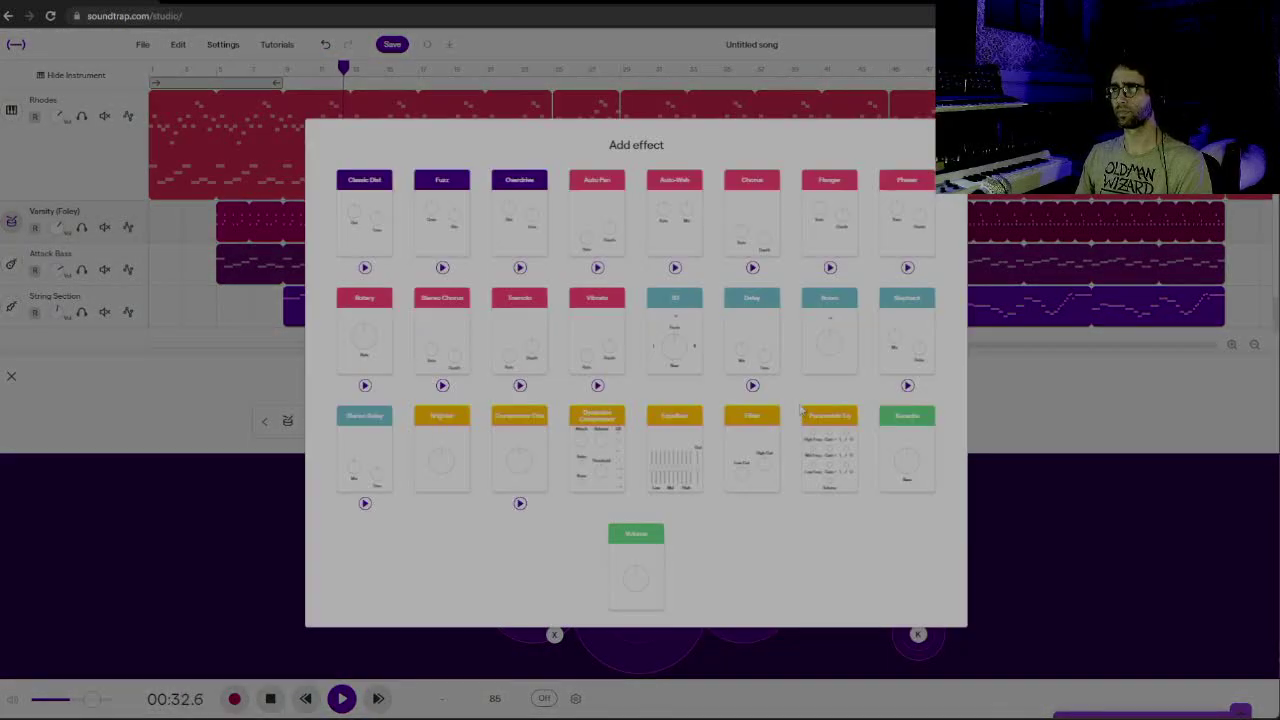
click(385, 443)
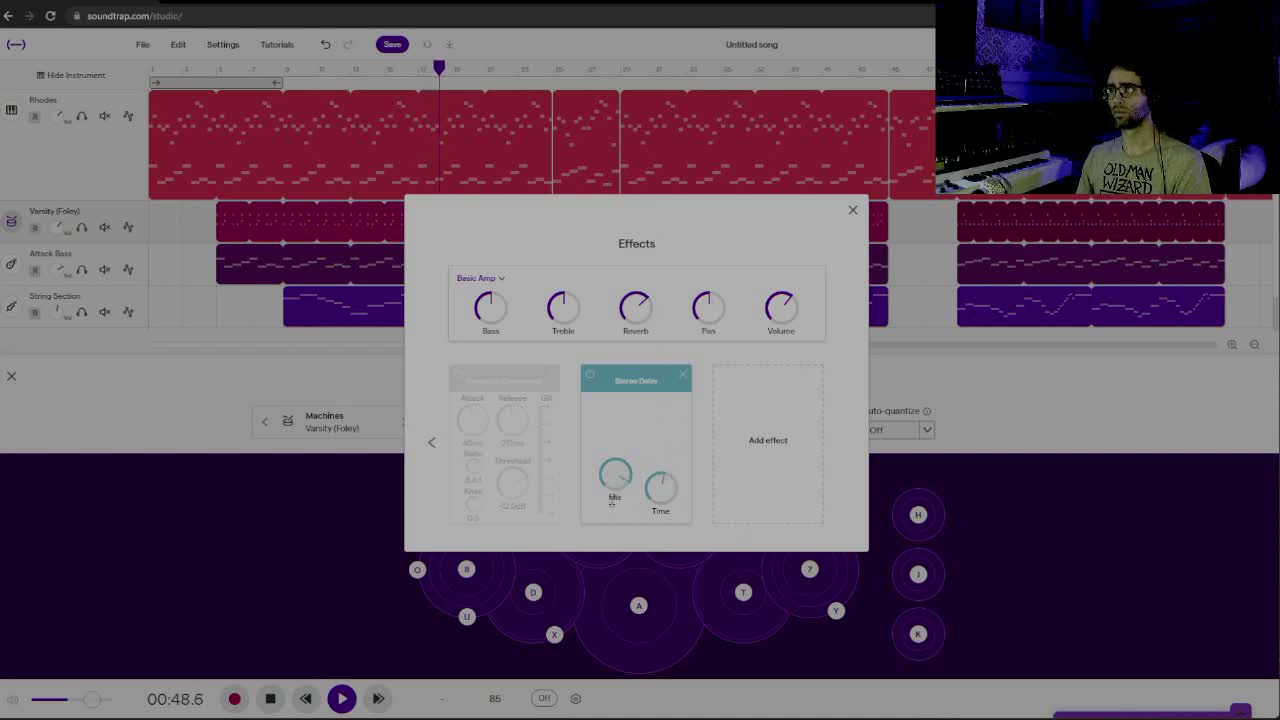
drag(612, 502, 595, 620)
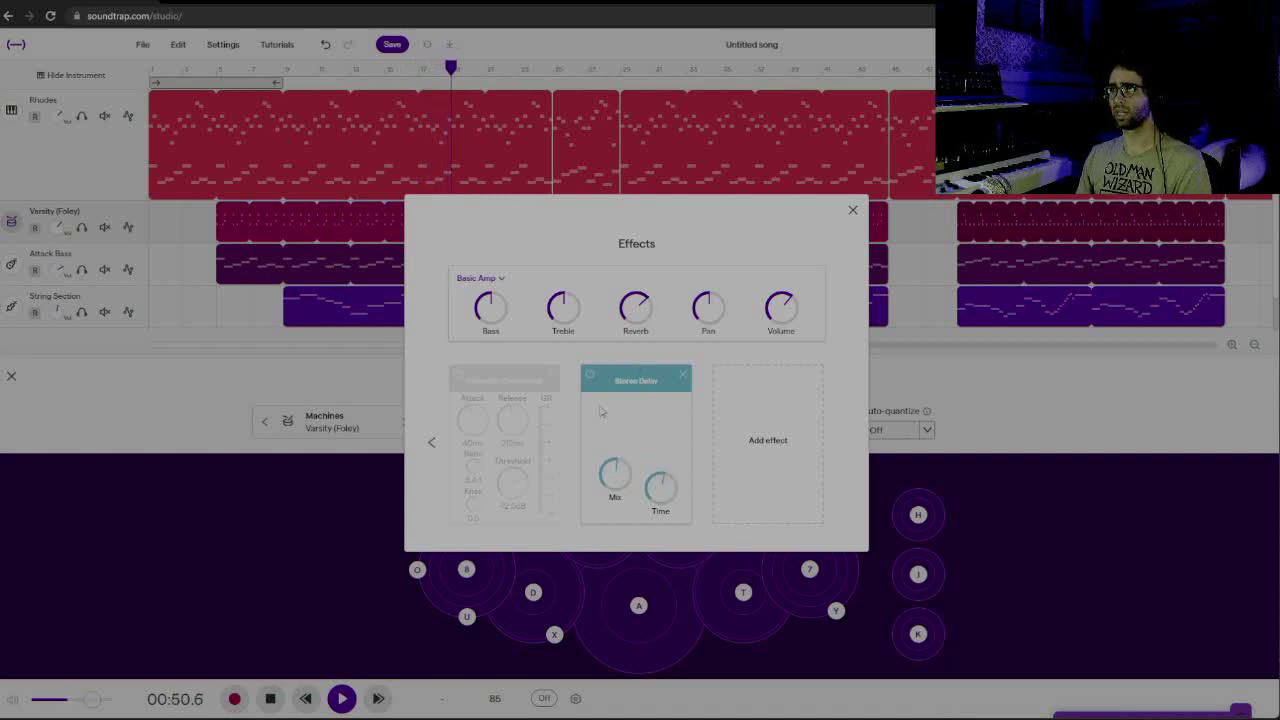
Add a Slapback effect with a lowered mix and longer delay to the drum track, and remove the Stereo Delay
click(731, 439)
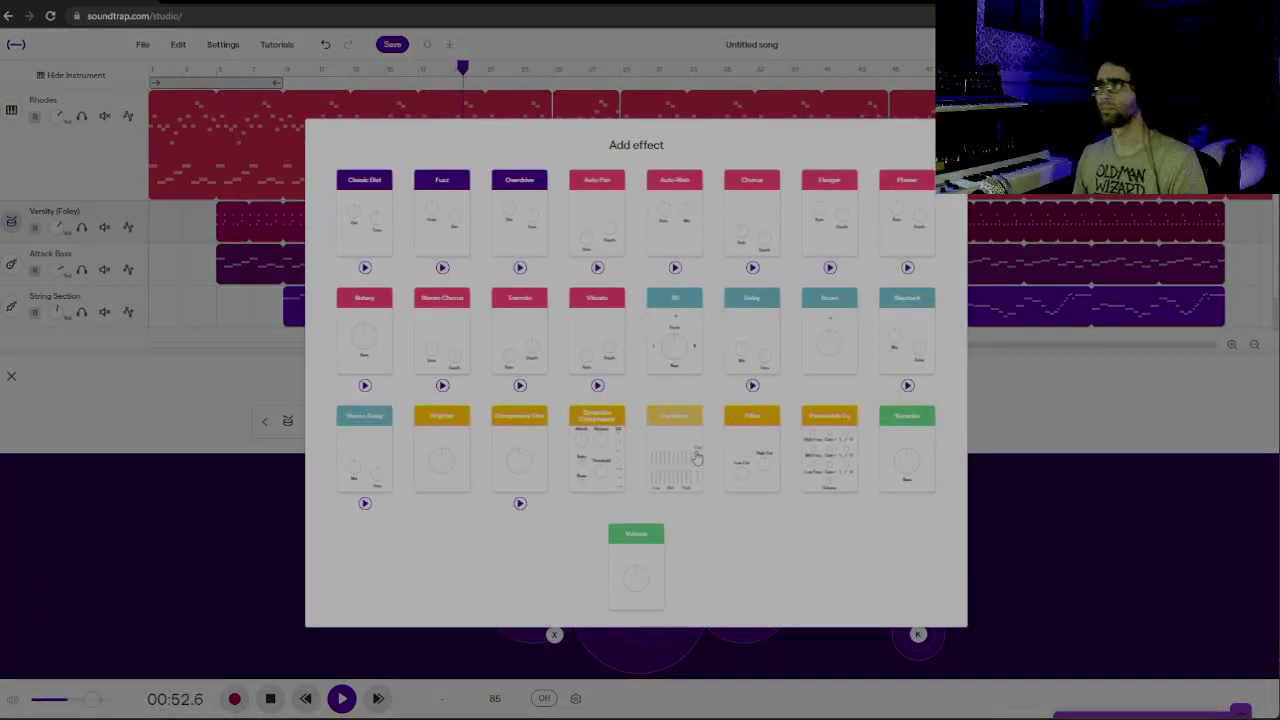
click(897, 320)
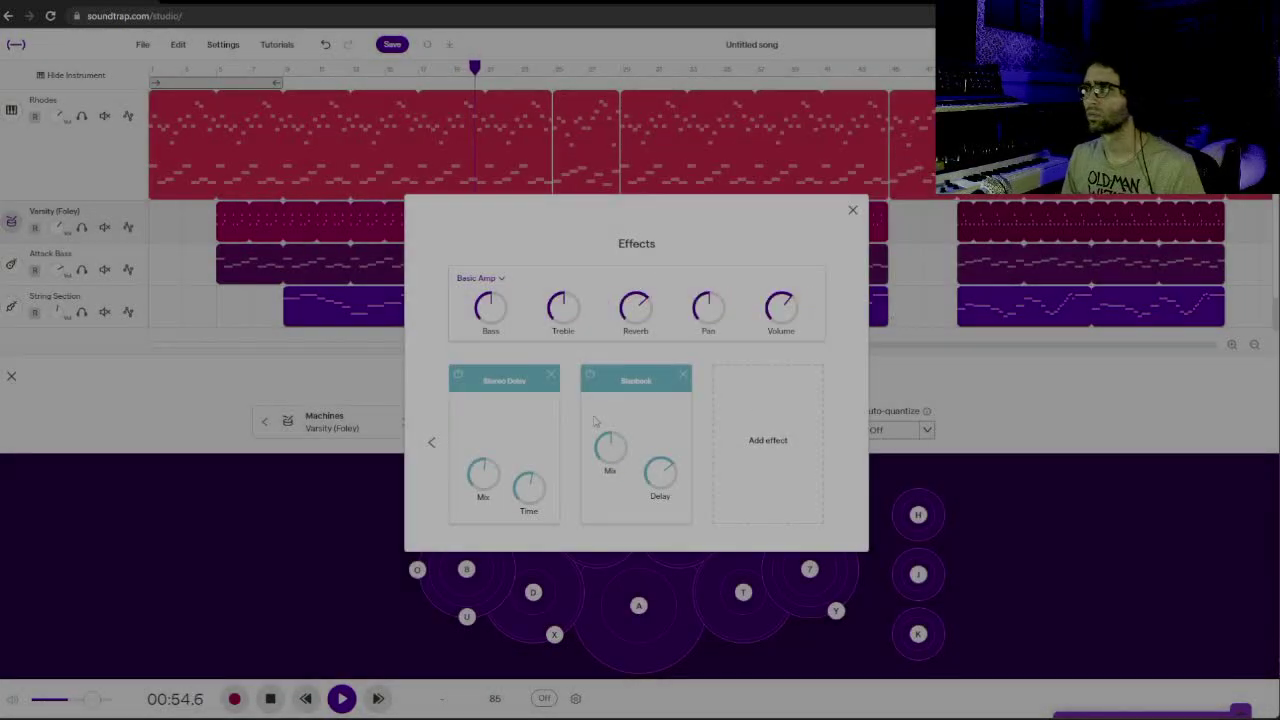
click(549, 381)
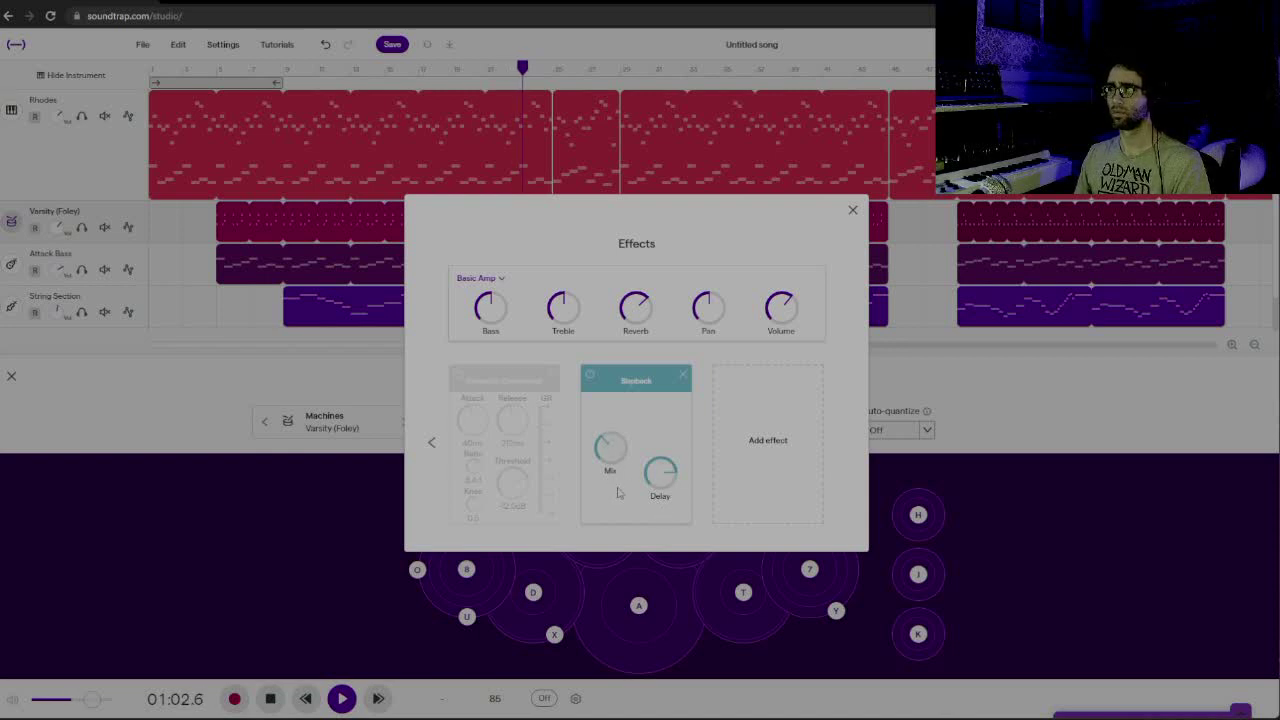
click(853, 211)
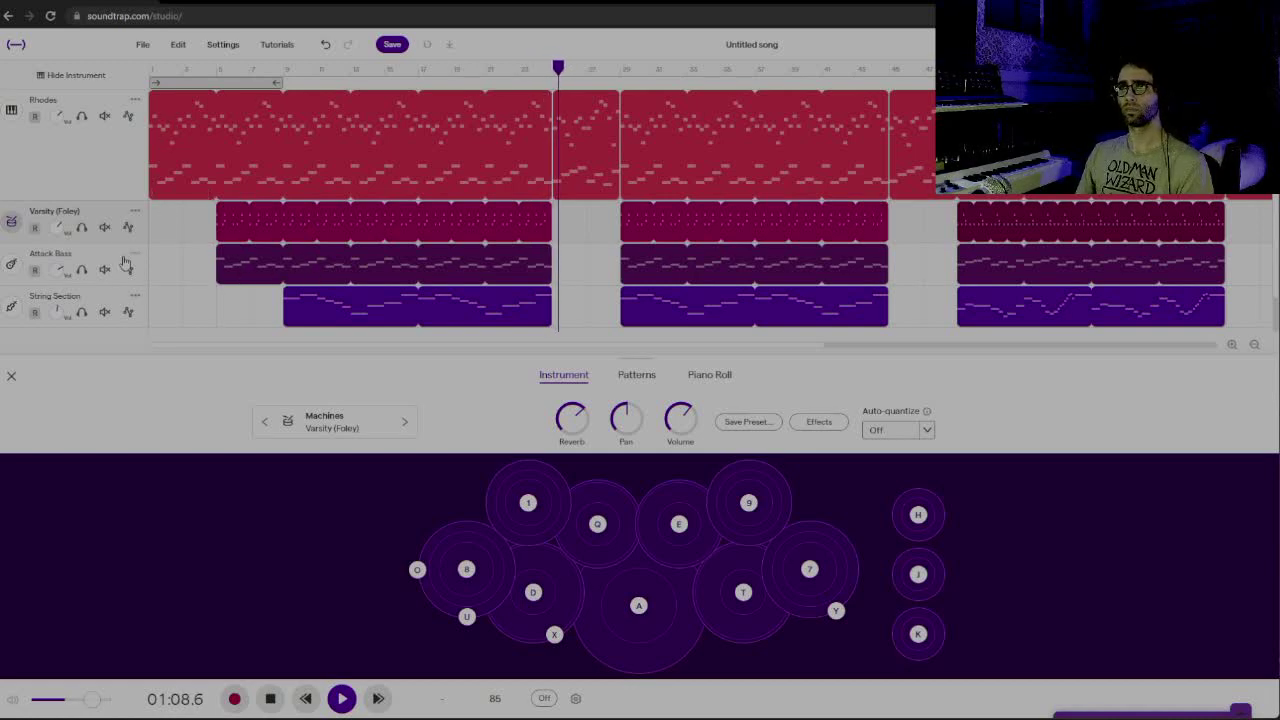
Add a Filter effect to the String Section track
click(98, 299)
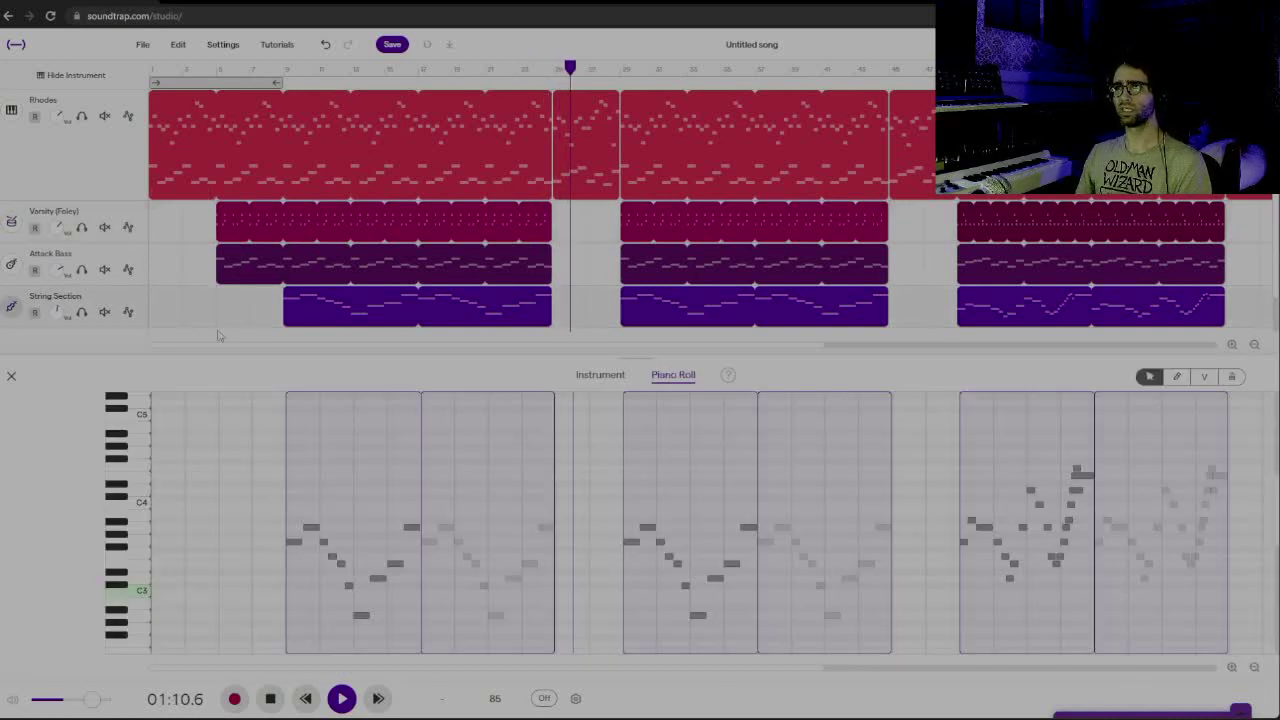
click(599, 375)
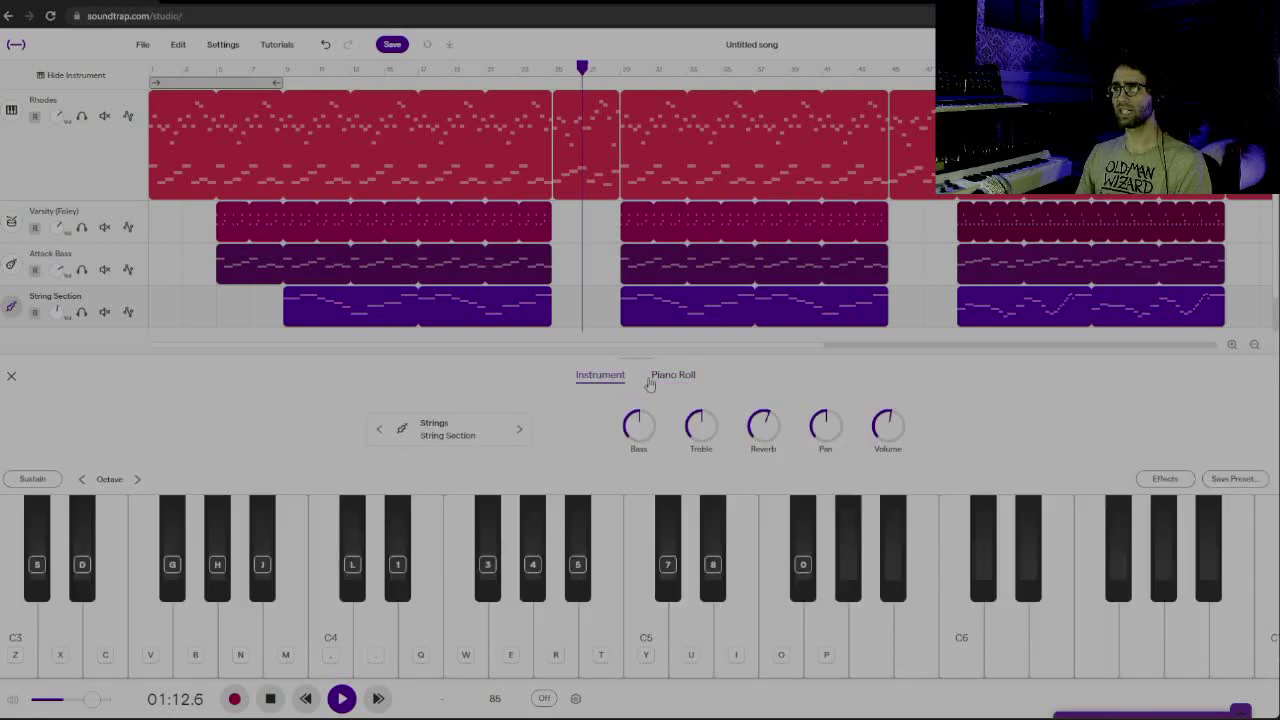
click(1147, 479)
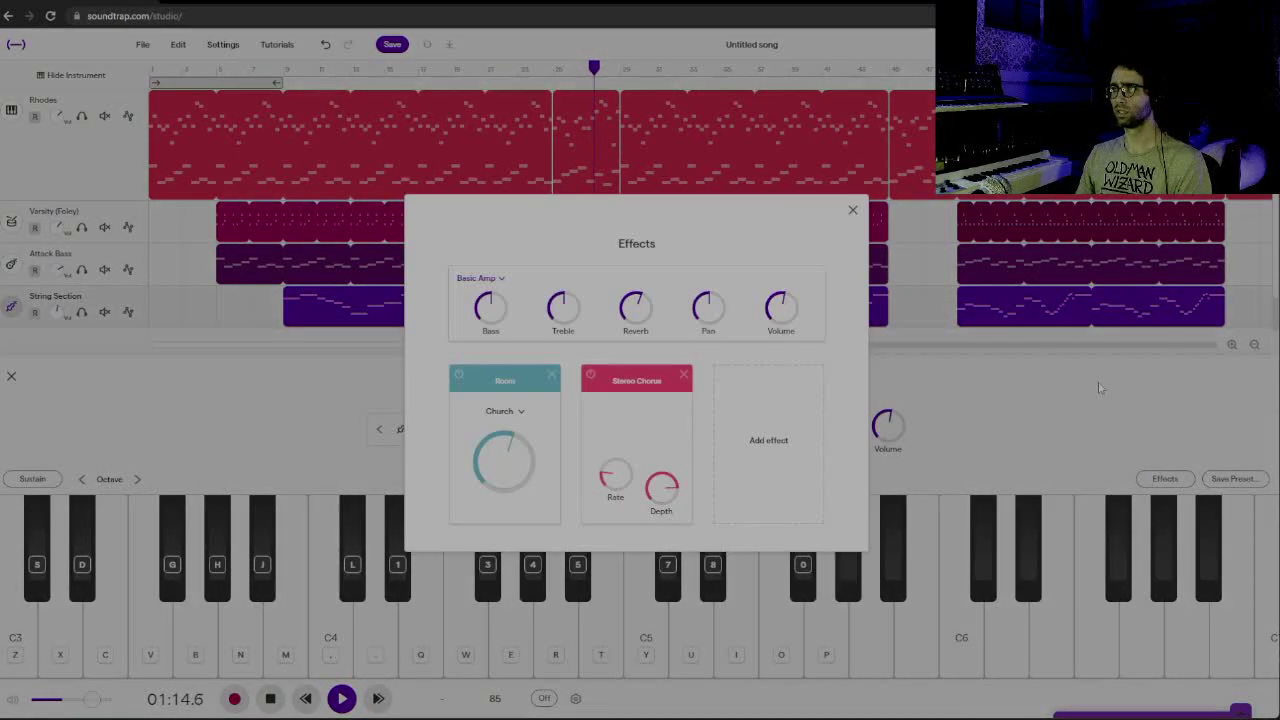
click(757, 422)
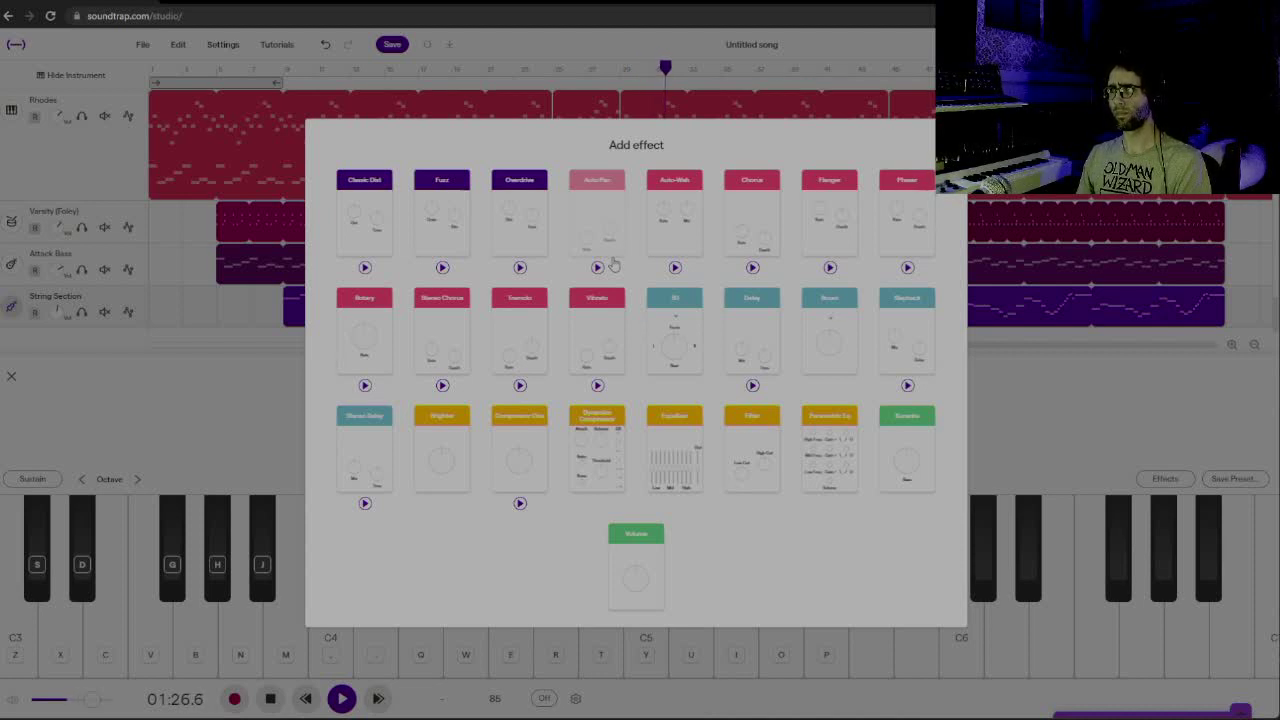
click(734, 441)
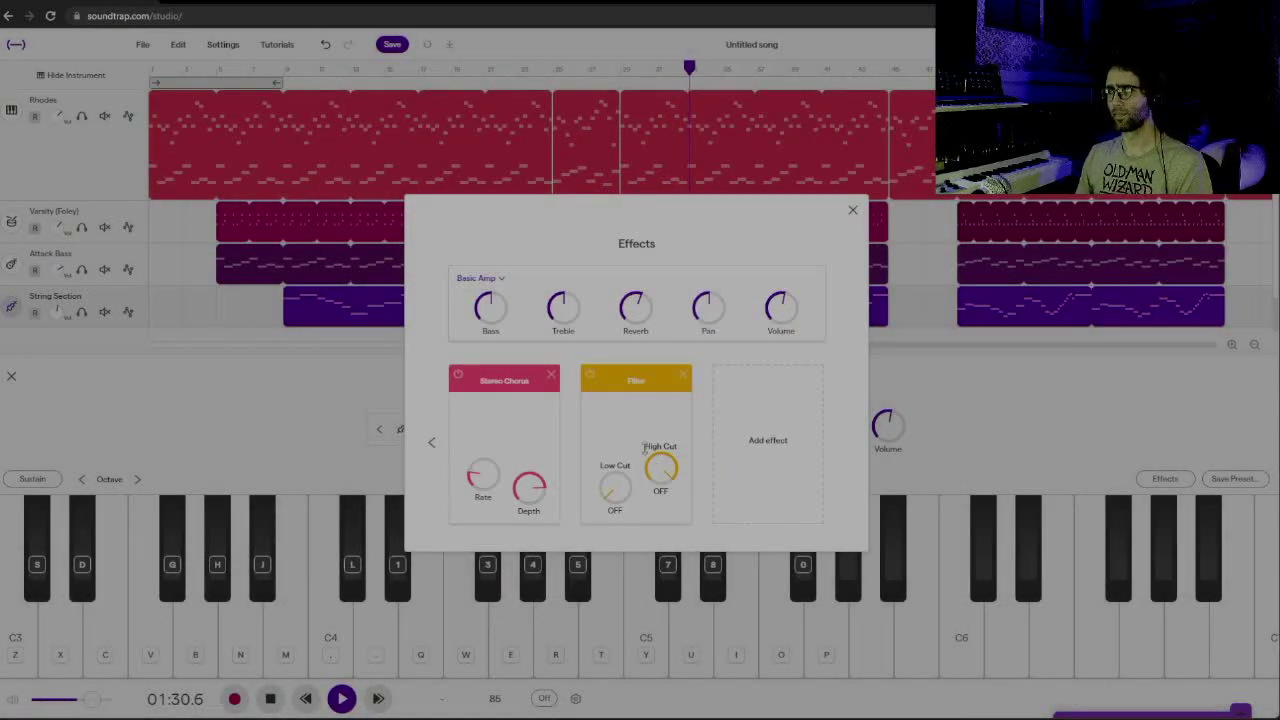
Set the String Section filter's high cut to 7982 Hz and low cut to about 375 Hz, and raise the track's reverb
drag(662, 470, 665, 541)
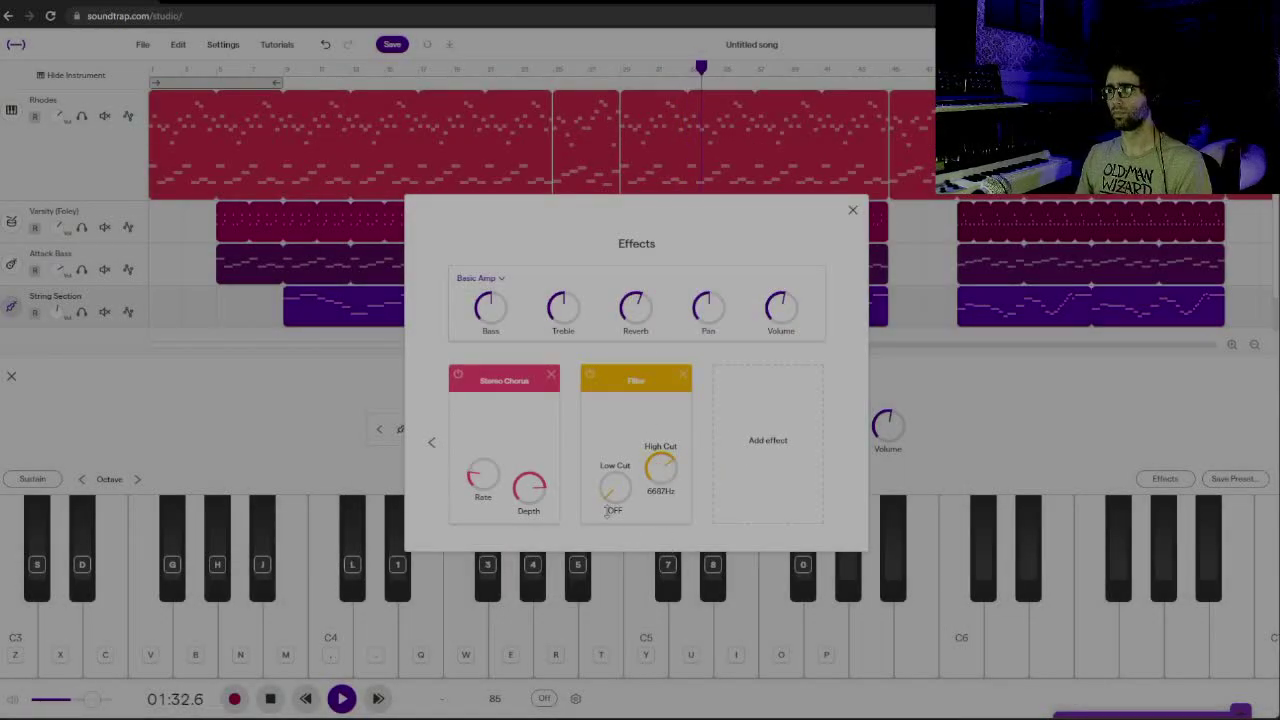
drag(606, 510, 609, 410)
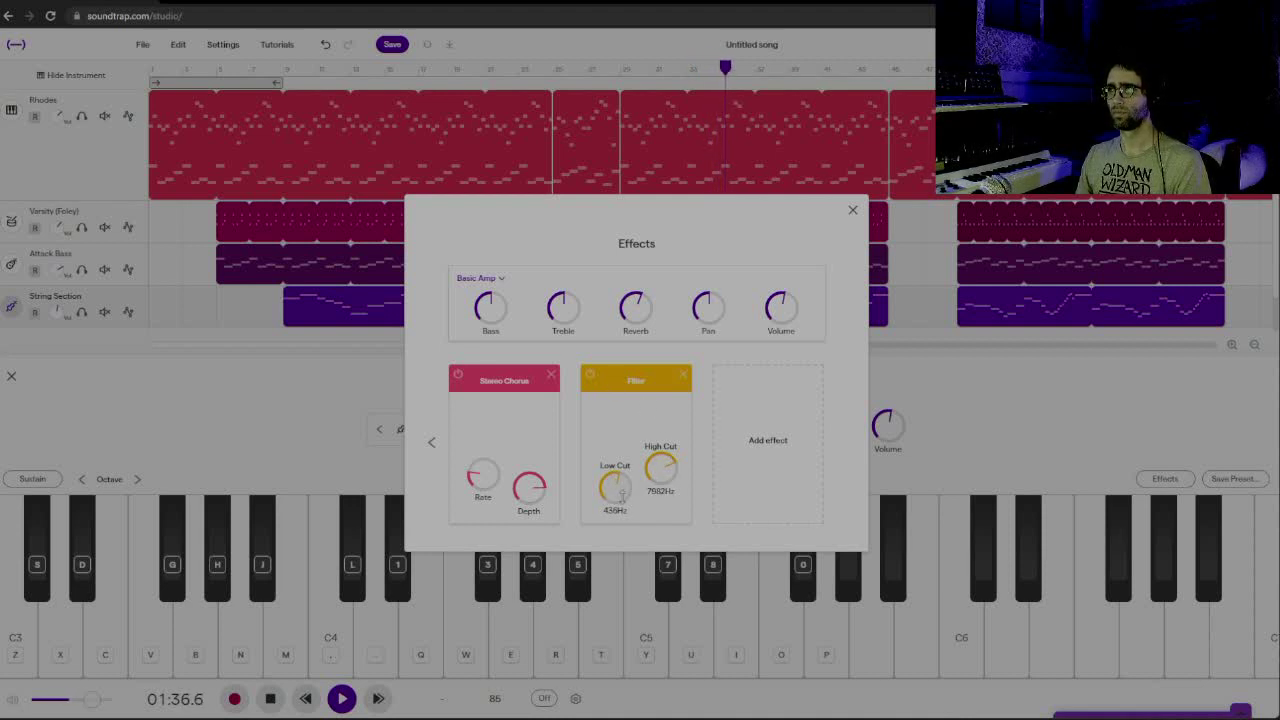
drag(638, 310, 636, 273)
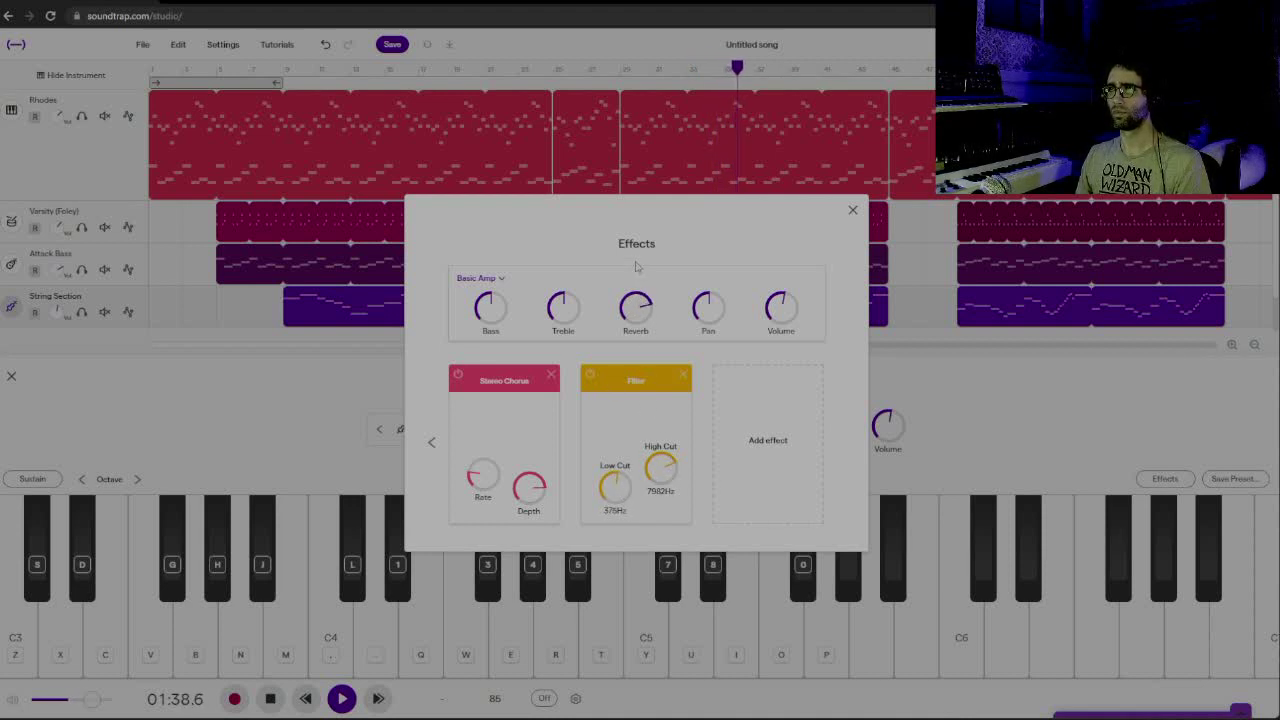
click(853, 210)
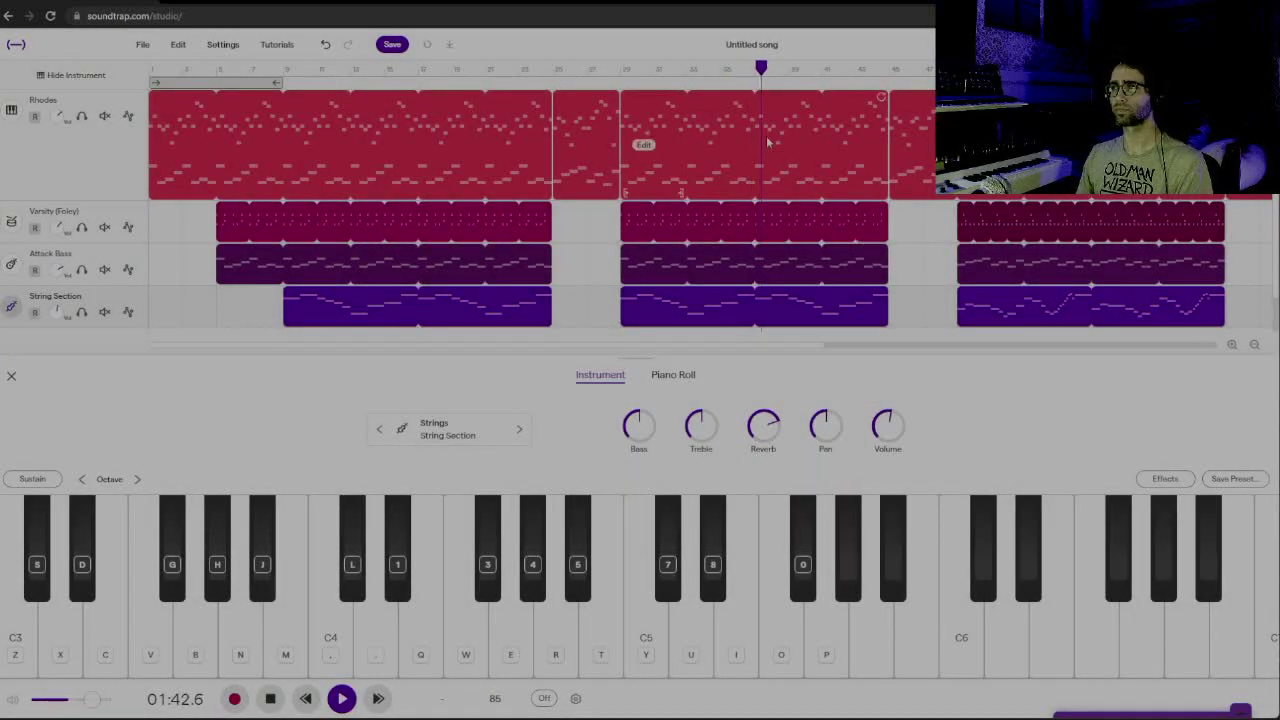
Add a Filter effect to the Attack Bass track and lower its high cut to about 3404 Hz
click(103, 258)
click(665, 375)
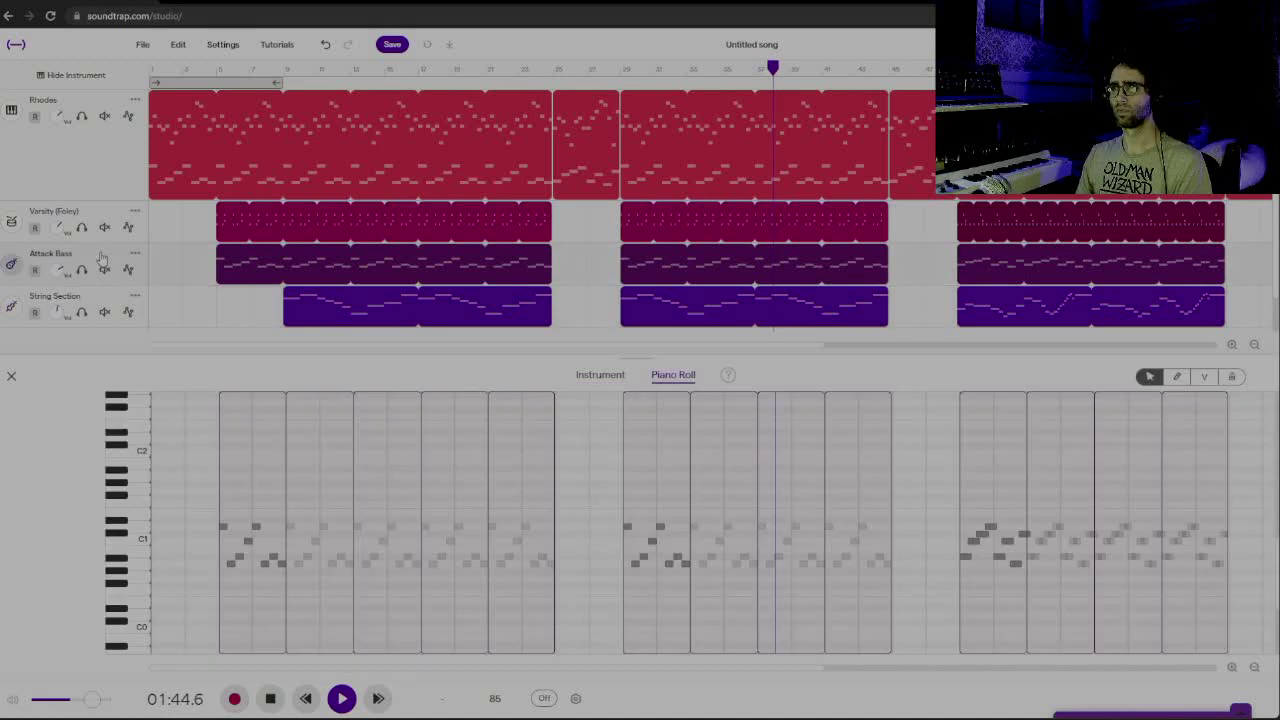
click(600, 375)
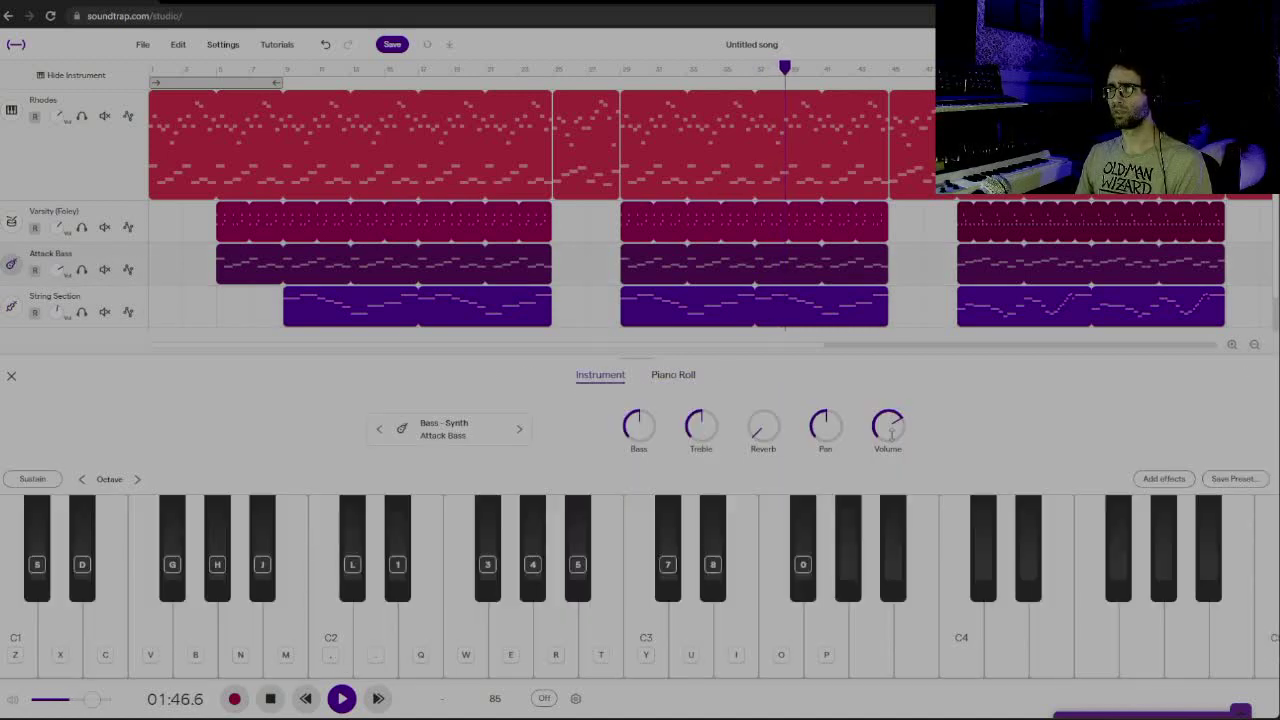
click(1165, 478)
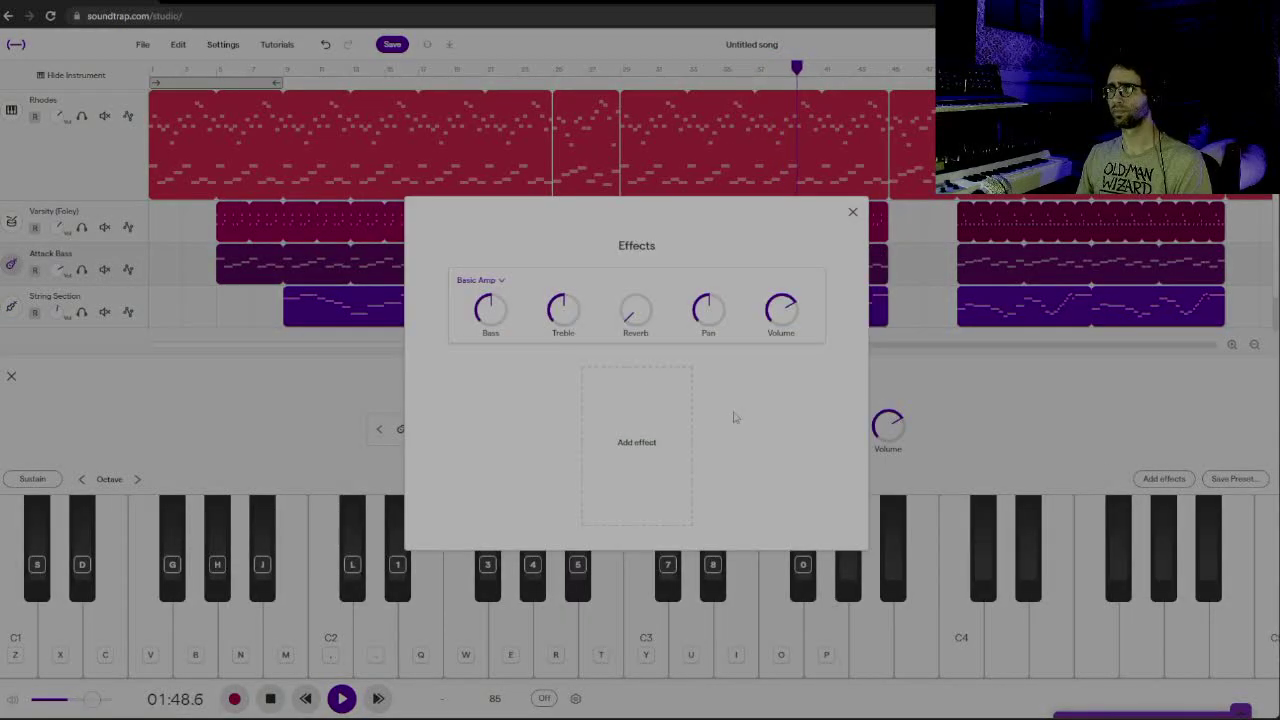
click(640, 420)
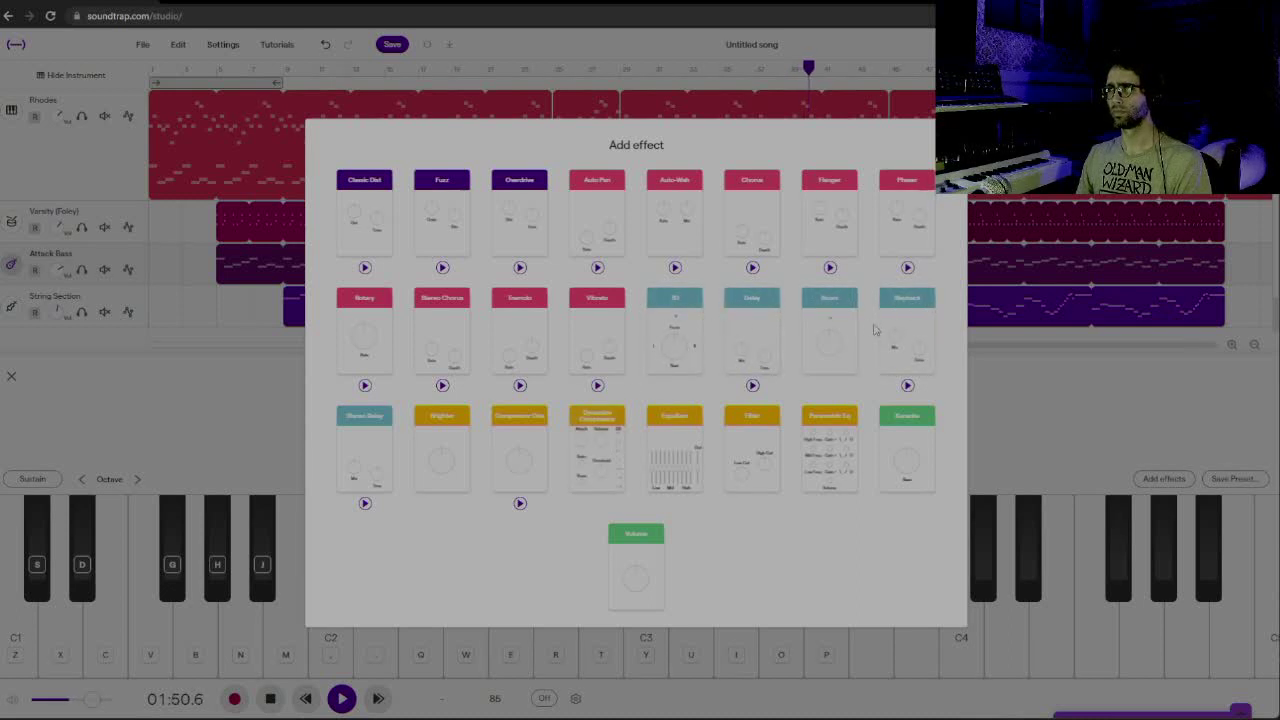
click(752, 440)
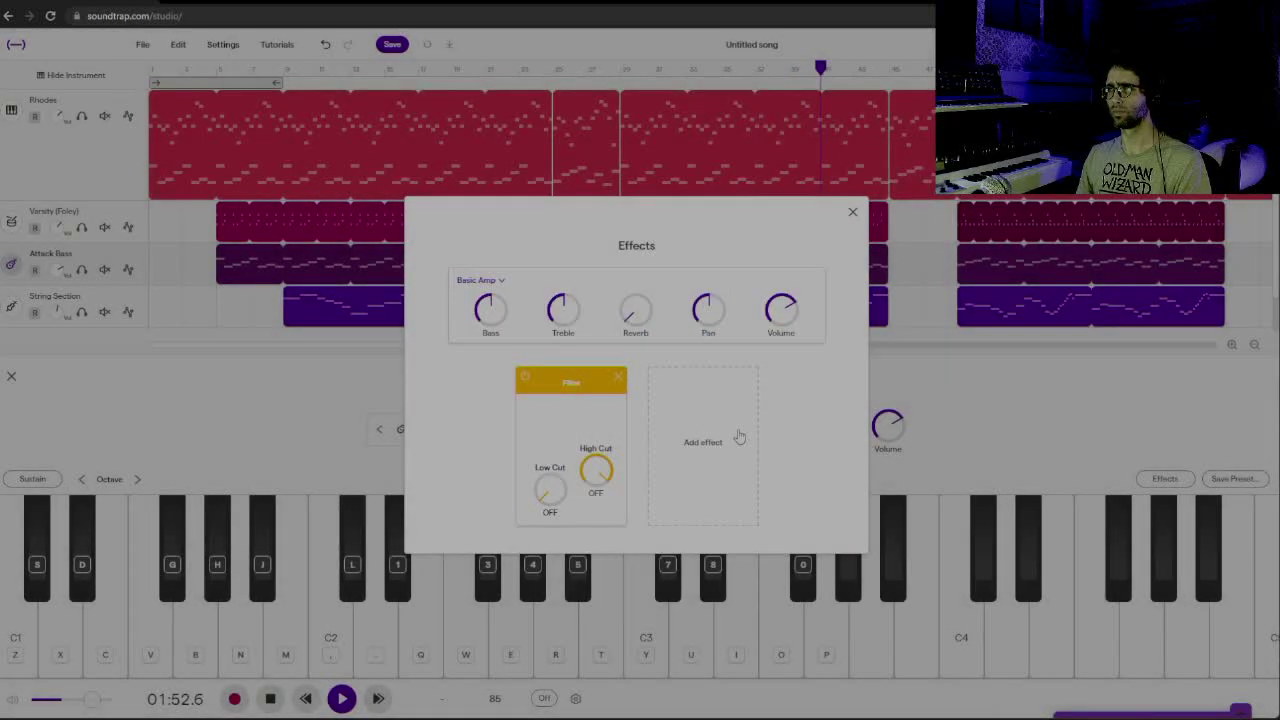
drag(590, 510, 585, 568)
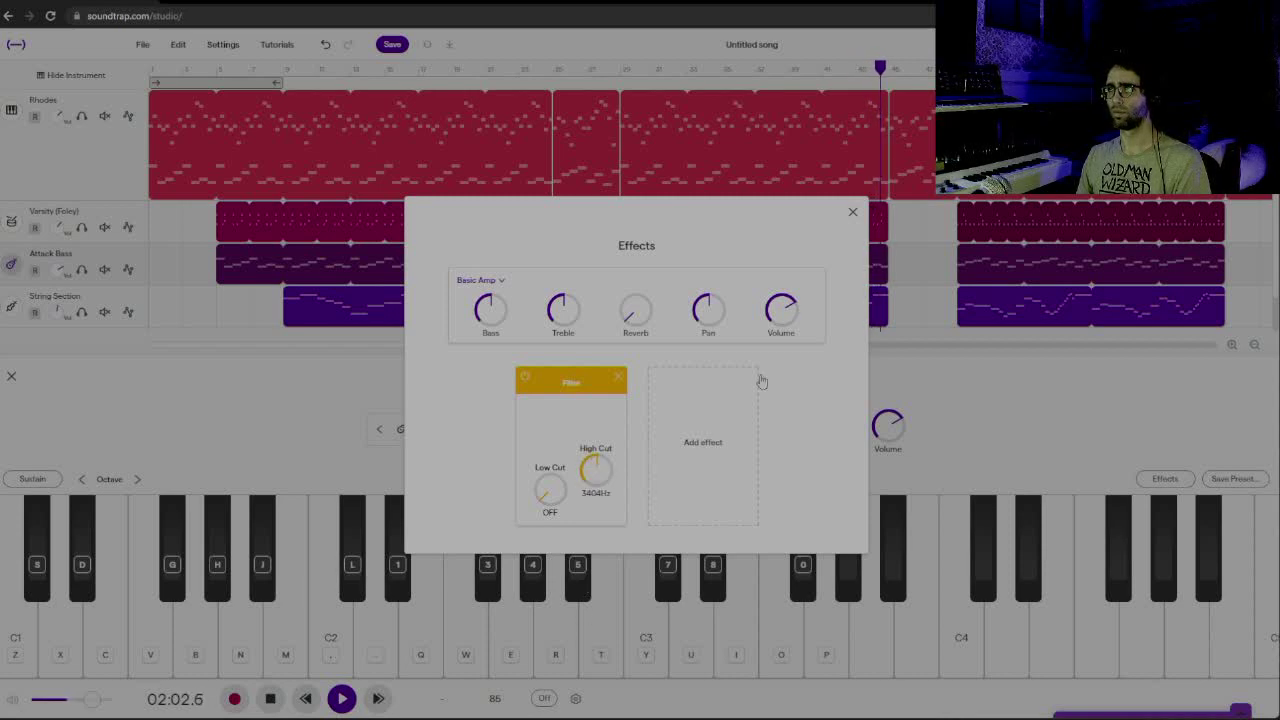
click(853, 213)
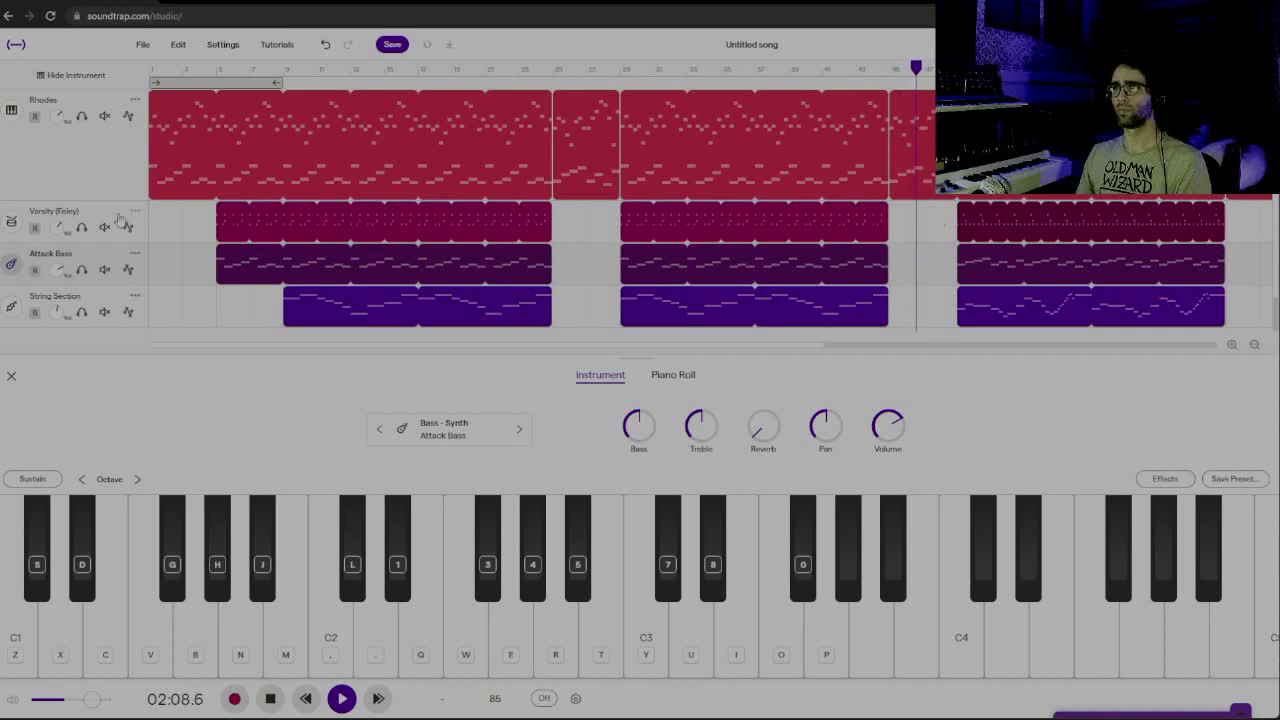
Add an Equalizer effect to the Varsity (Foley) drum track and lower its low-mid and mid bands
click(110, 215)
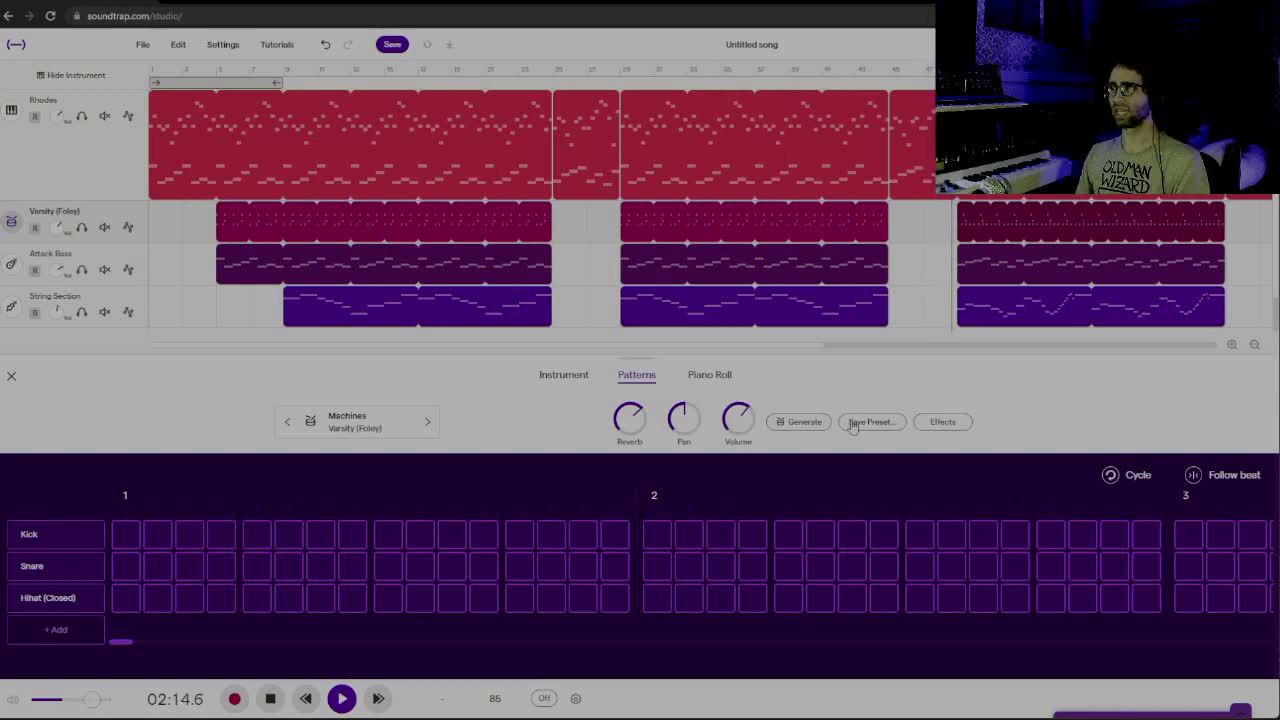
click(943, 421)
click(755, 440)
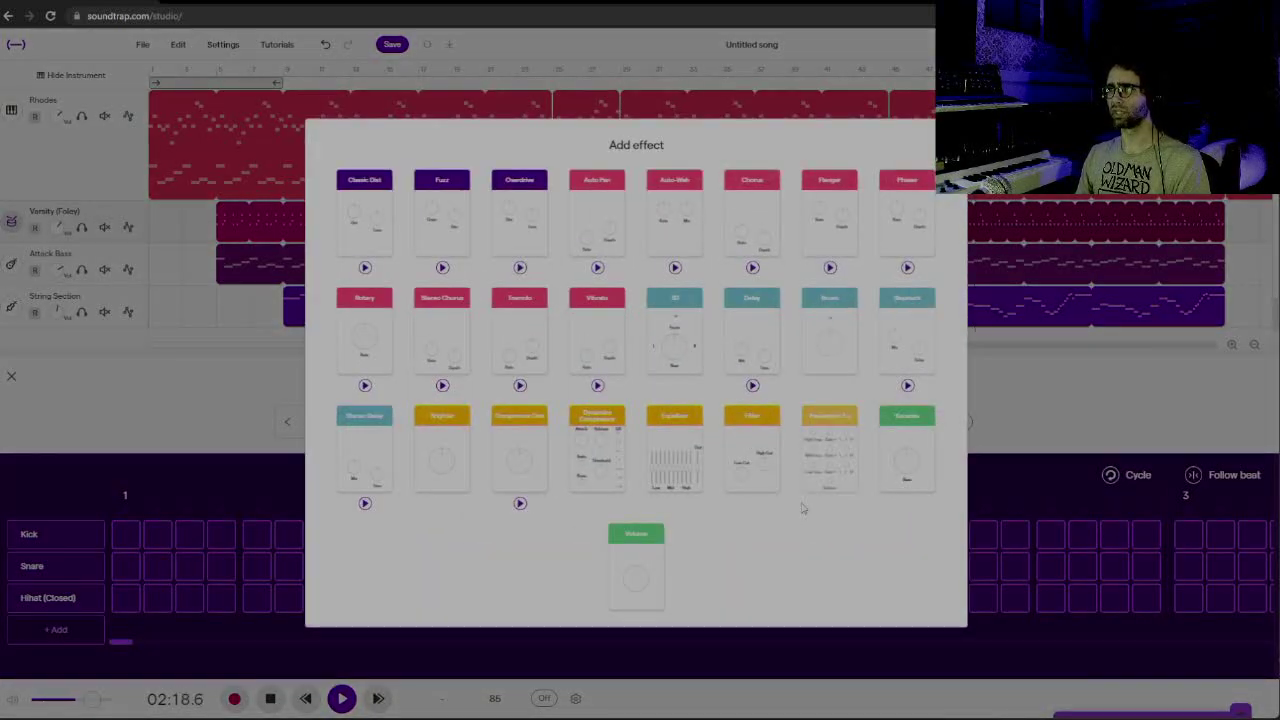
click(680, 446)
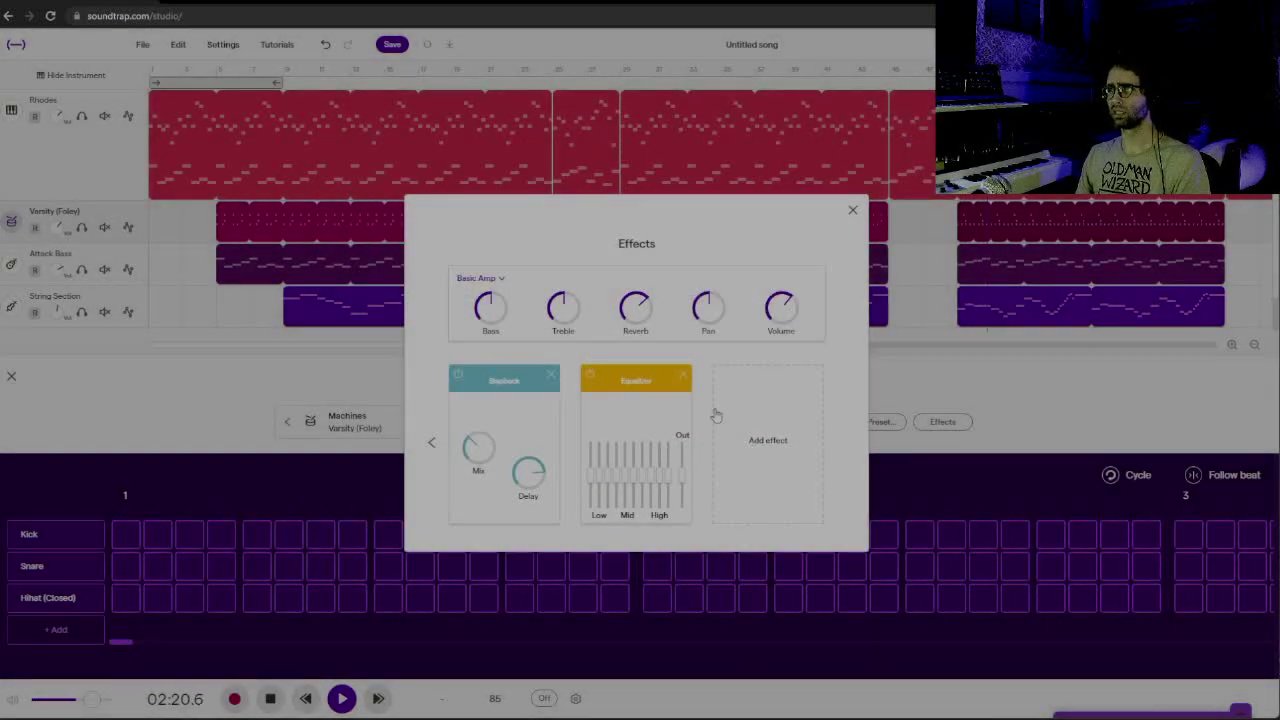
drag(616, 478, 634, 502)
mouse_move(625, 484)
mouse_down()
mouse_move(625, 506)
mouse_move(619, 497)
mouse_move(645, 500)
mouse_move(608, 497)
mouse_up()
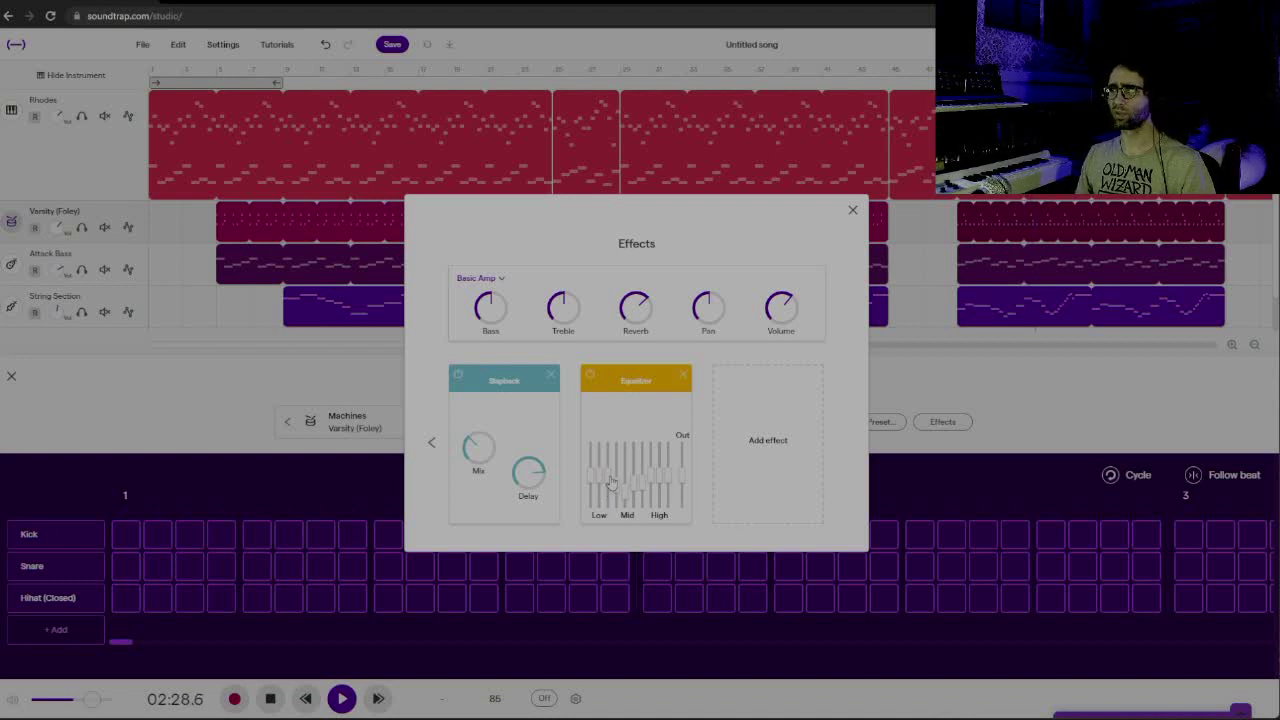
drag(612, 490, 612, 487)
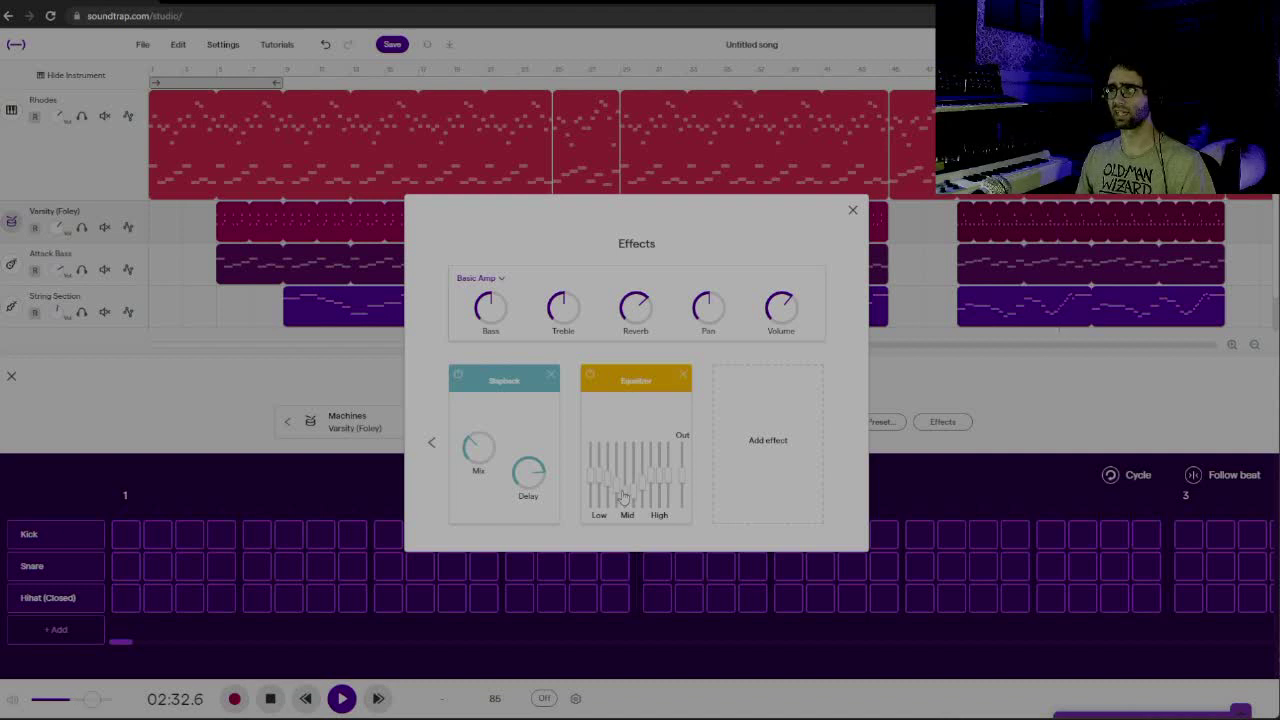
click(852, 210)
Solo the Varsity (Foley) drum track to listen to it alone, and return to the full mix
mouse_move(993, 210)
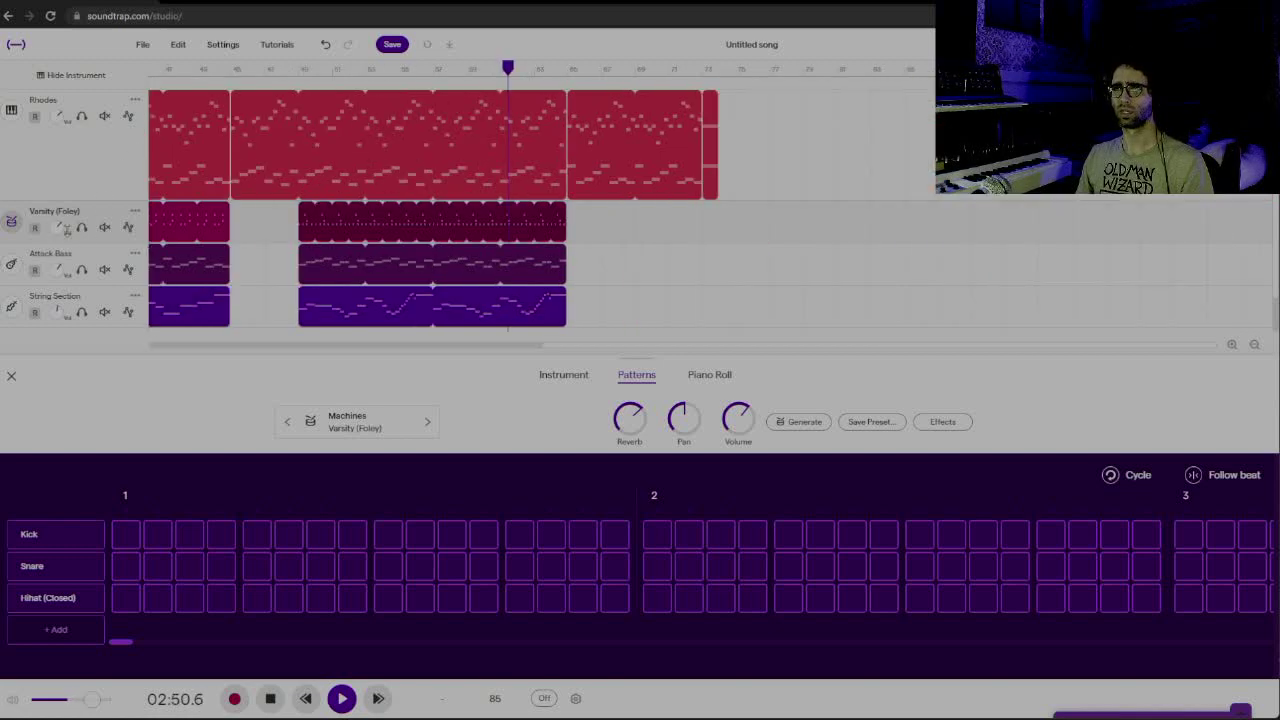
click(84, 228)
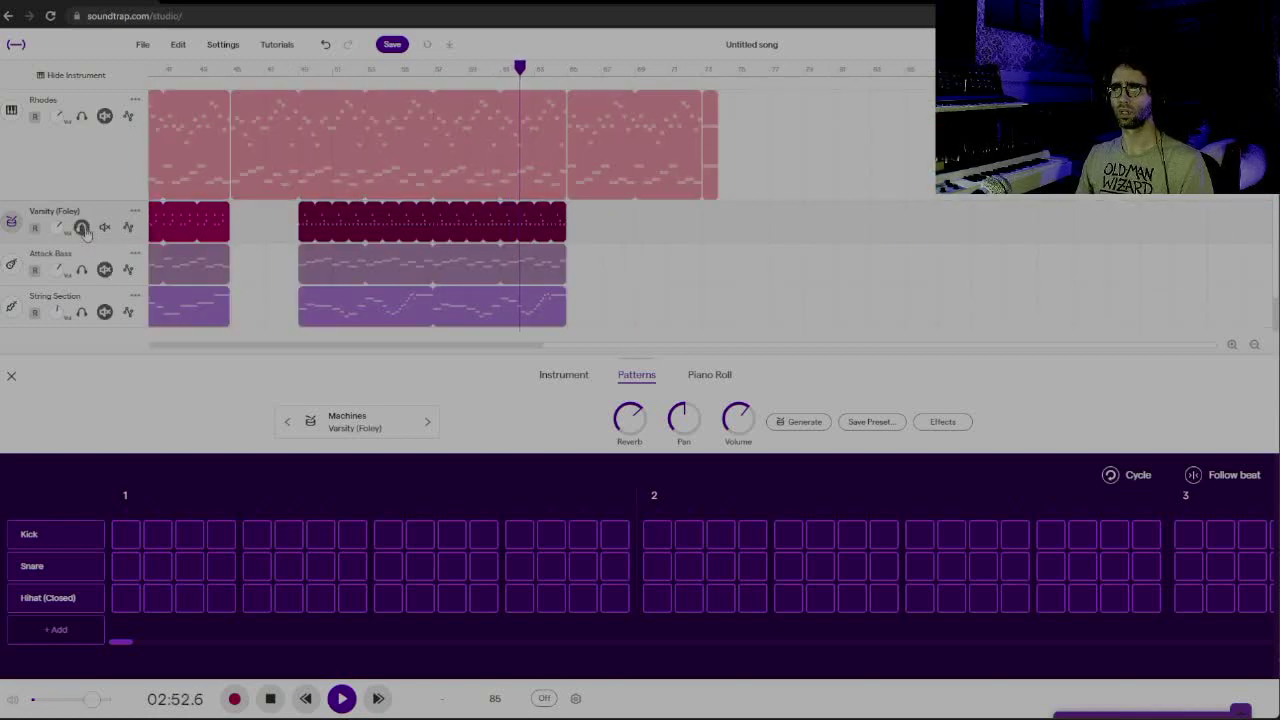
click(84, 228)
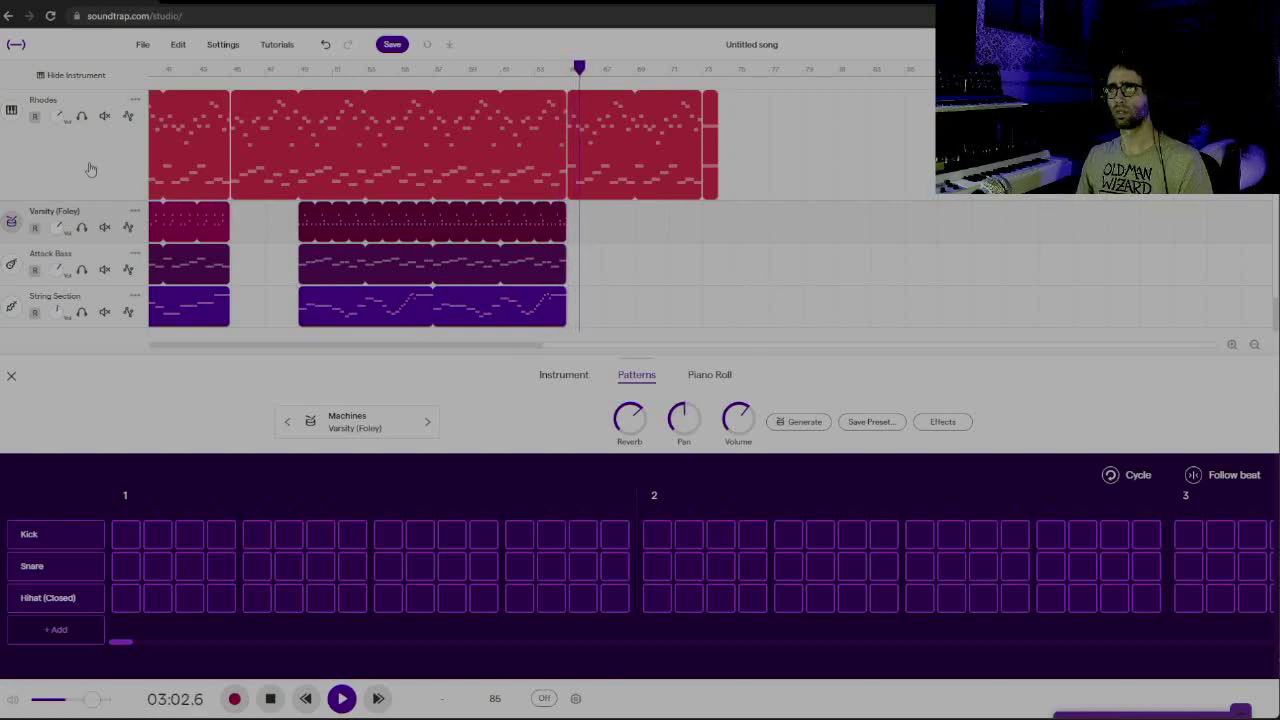
Review the instrument settings of the Rhodes and String Section tracks during playback
click(122, 190)
click(617, 378)
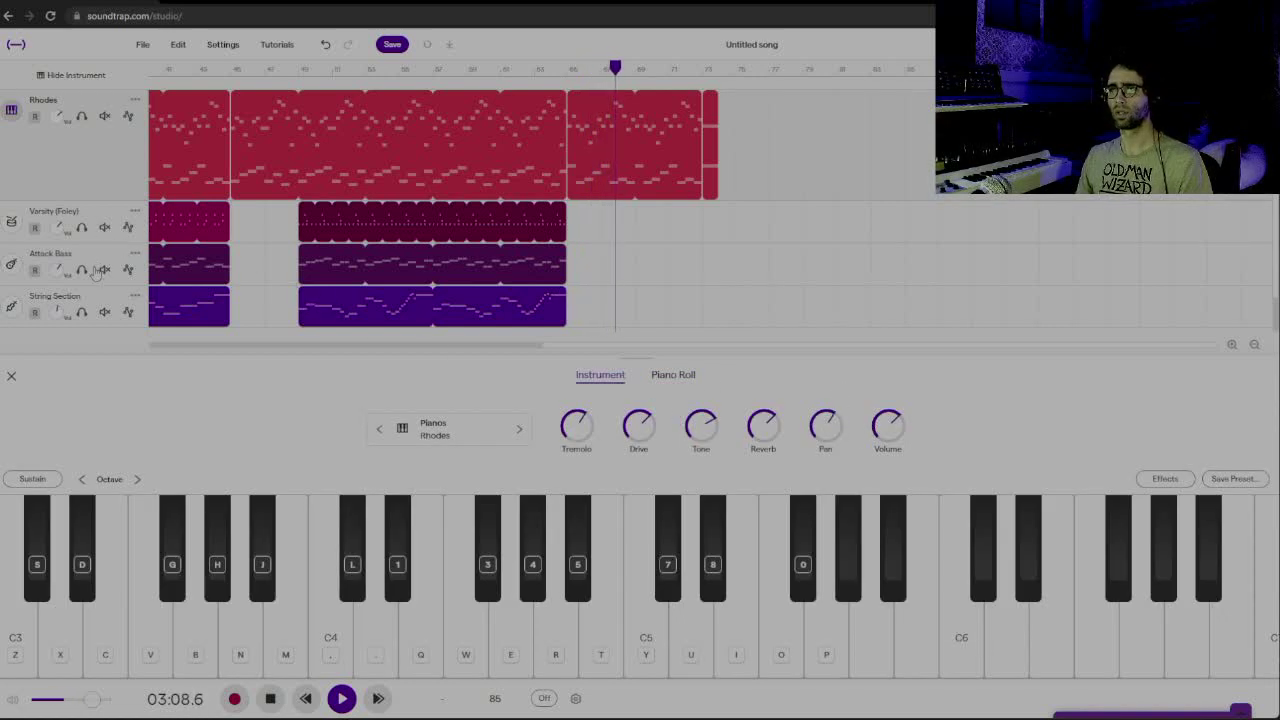
click(95, 300)
click(600, 374)
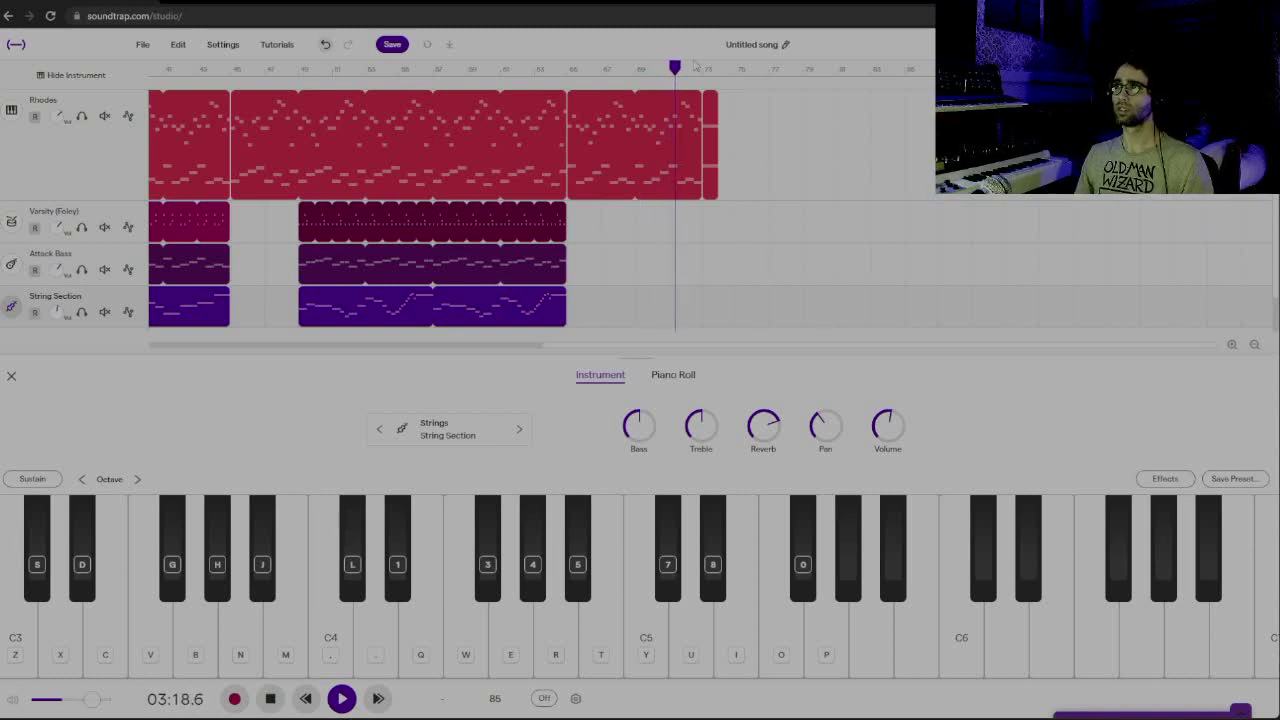
Rename the song "Dark Ambient Song 1" and stop playback
click(742, 45)
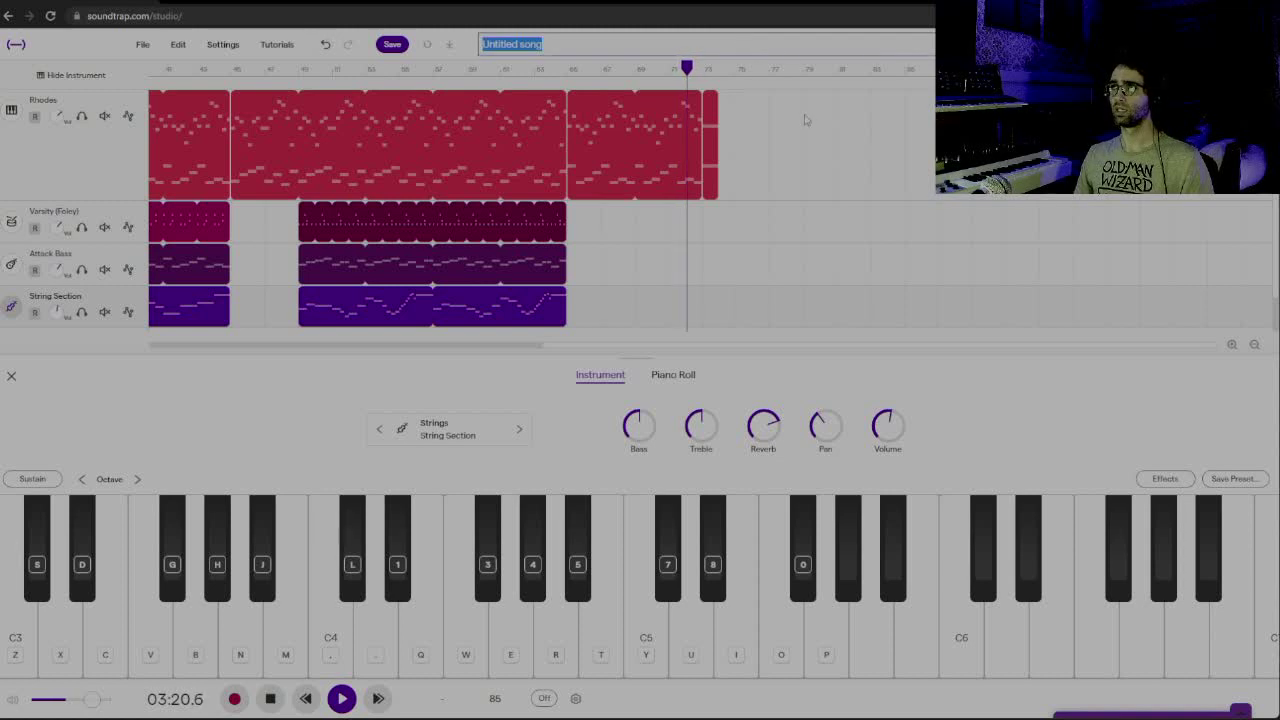
text(Dark arr)
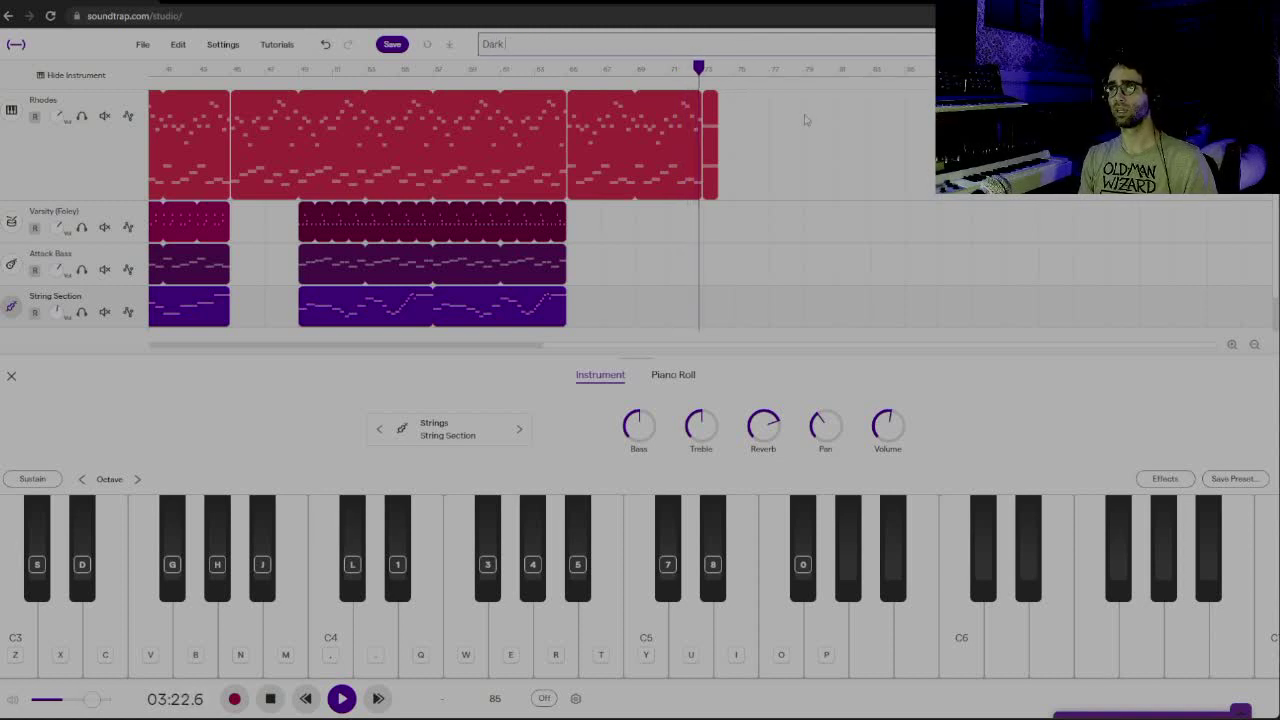
key(BackSpace)
key(BackSpace)
text(Ambient Song )
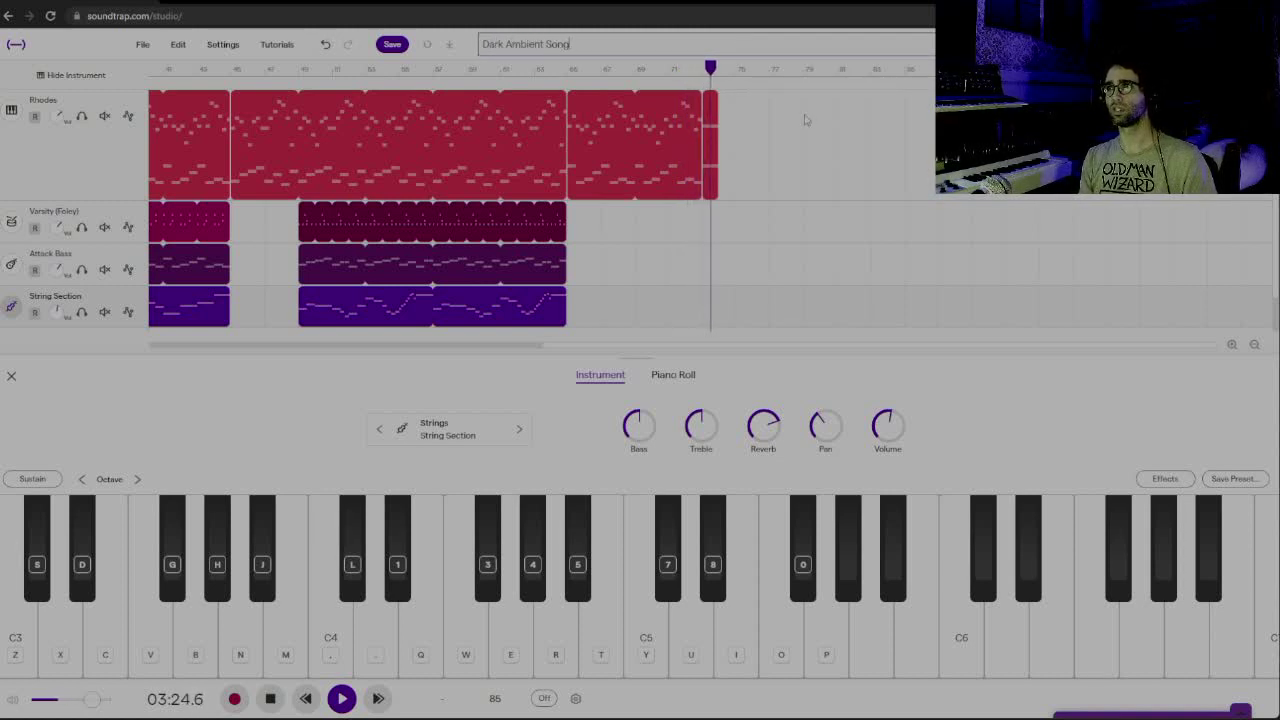
text(1)
key(Return)
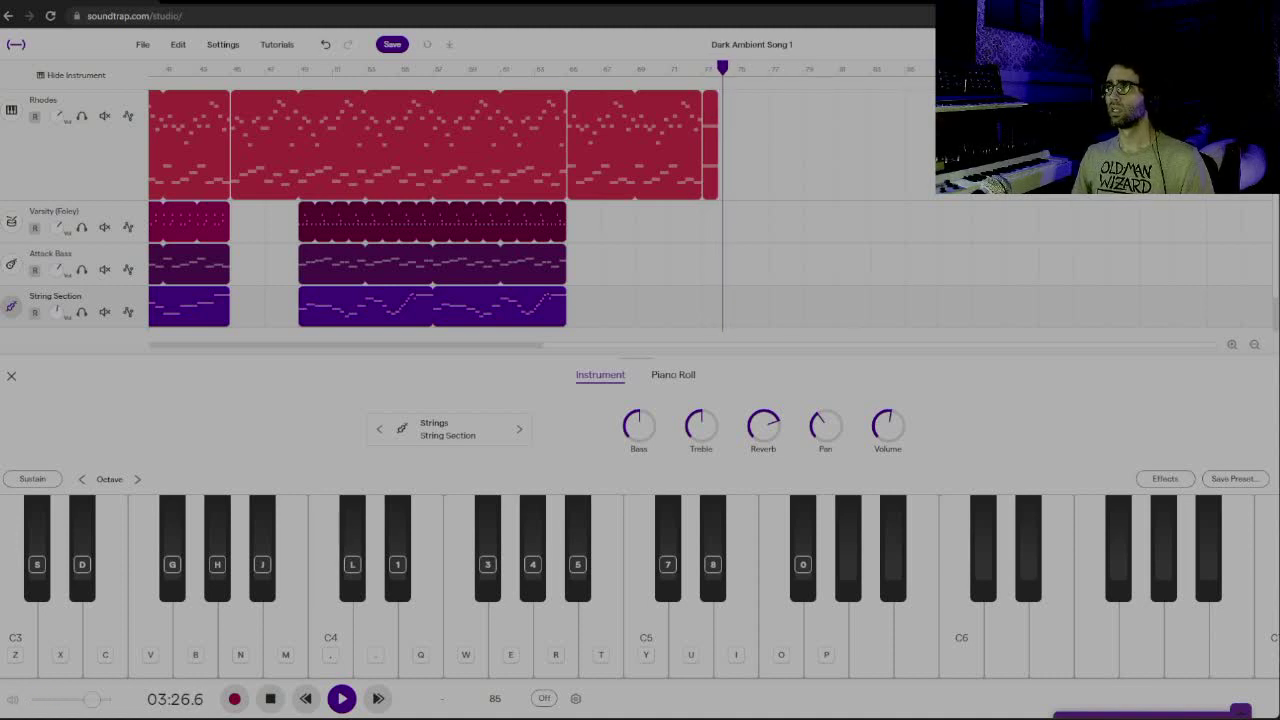
key(space)
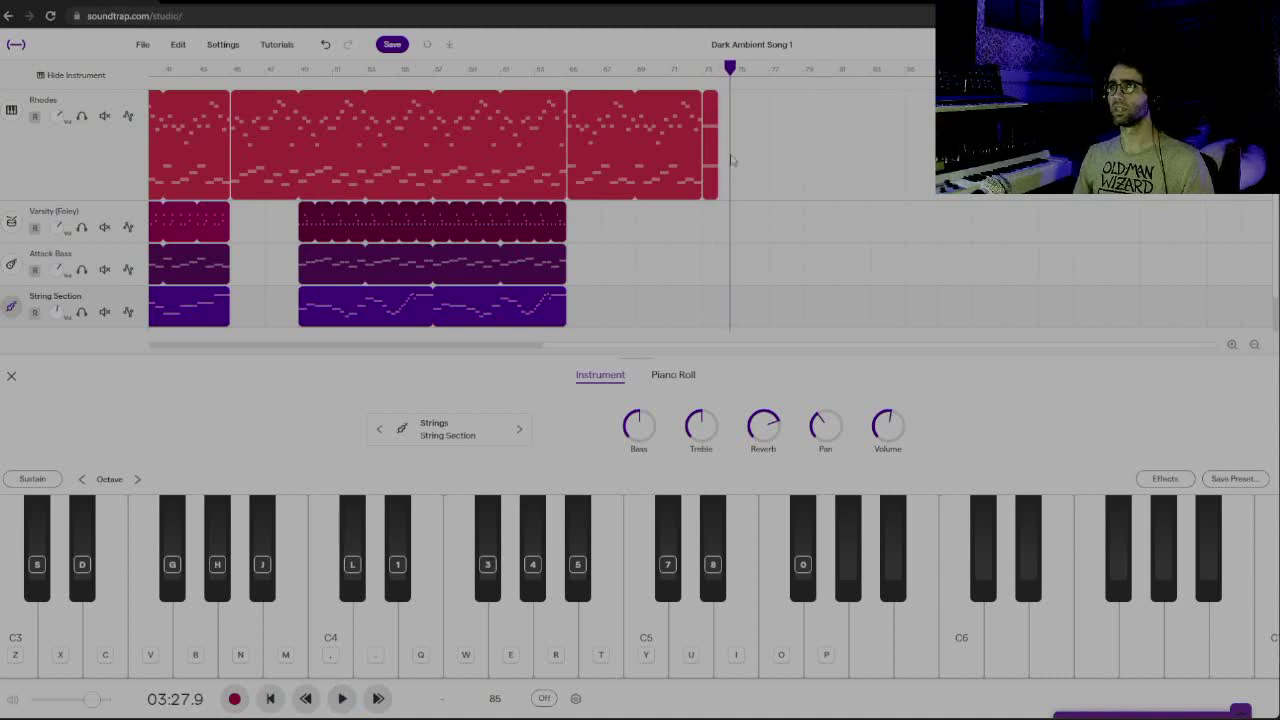
Try to export the project to a WAV file and dismiss the free trial offer
click(146, 46)
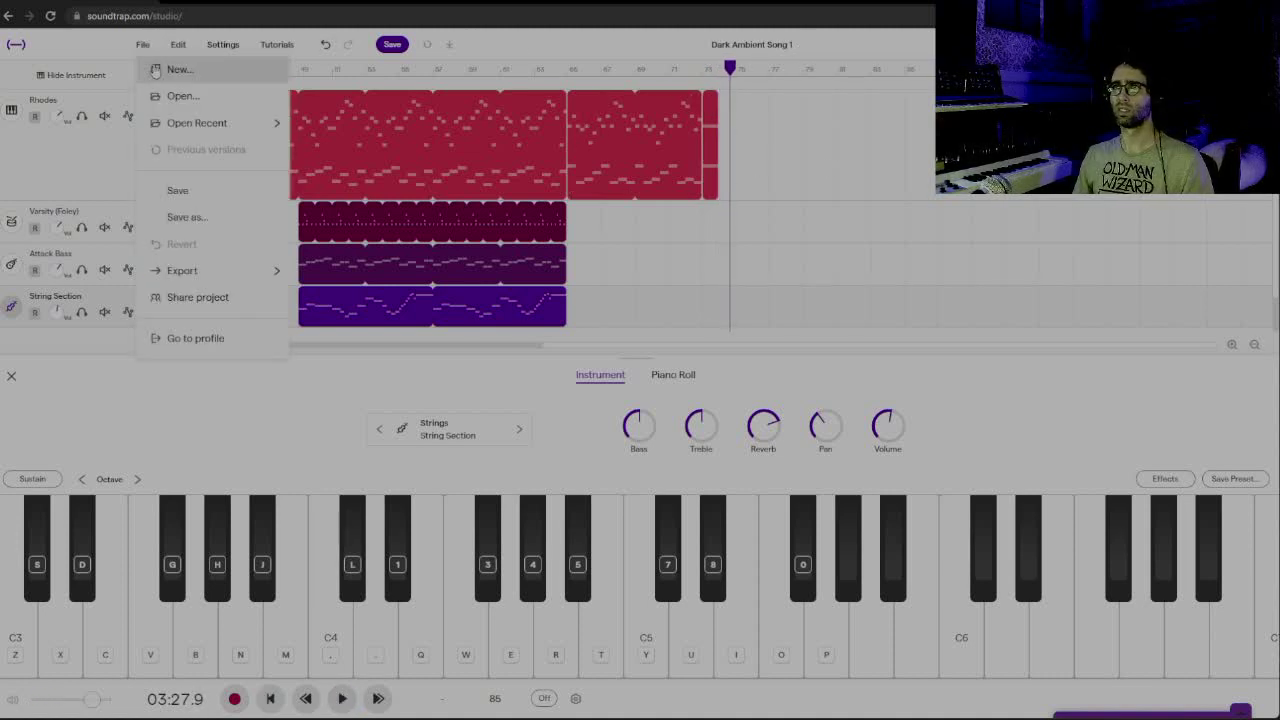
mouse_move(190, 272)
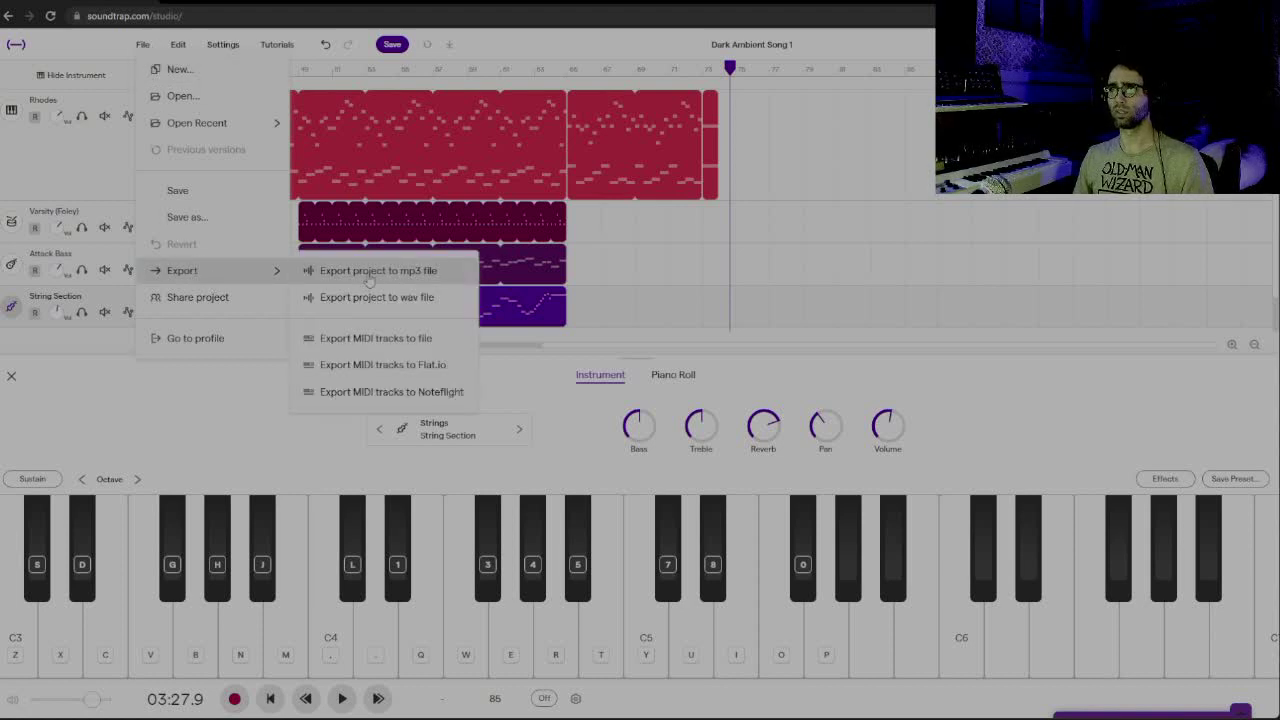
click(433, 307)
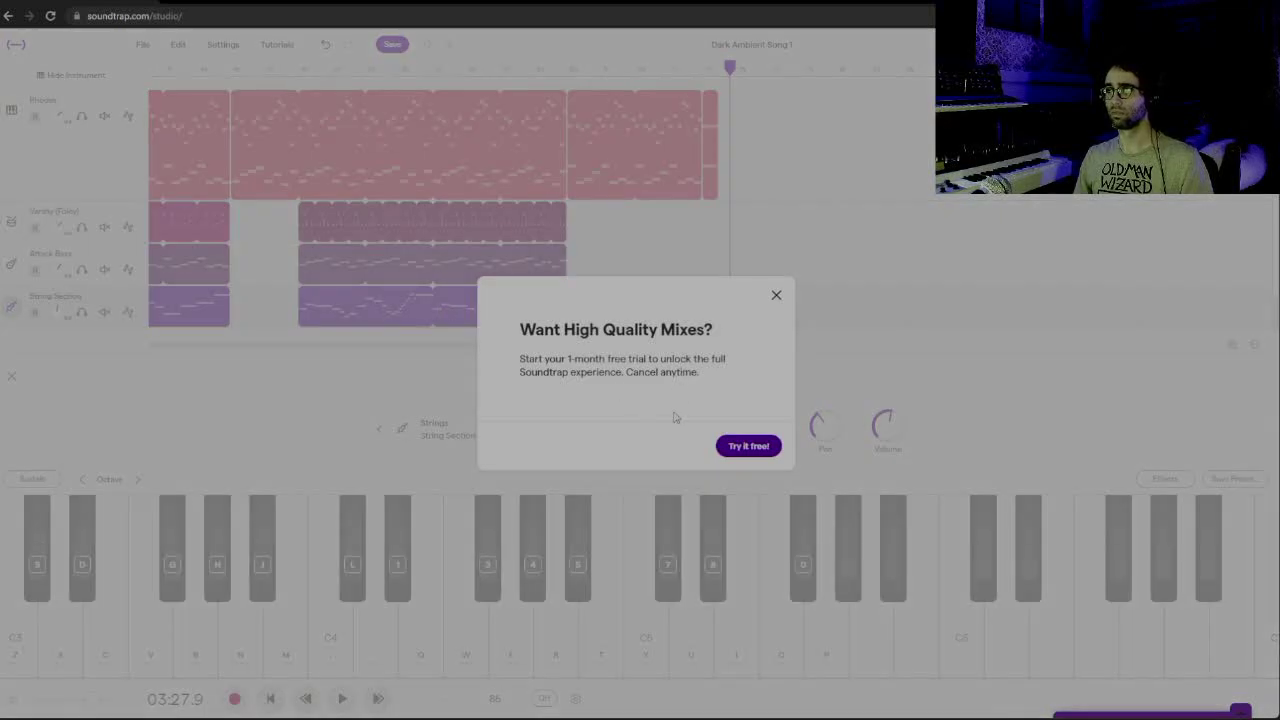
click(776, 295)
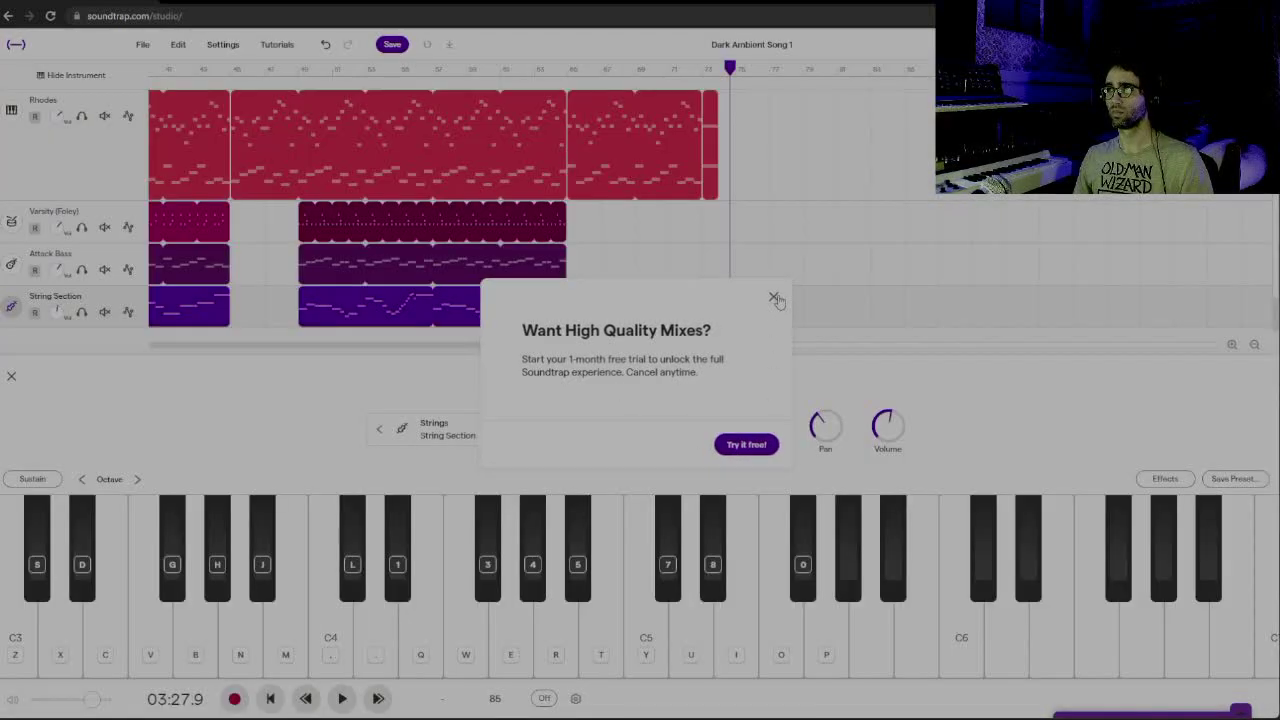
Try to export the unsaved project to an MP3 file
click(143, 44)
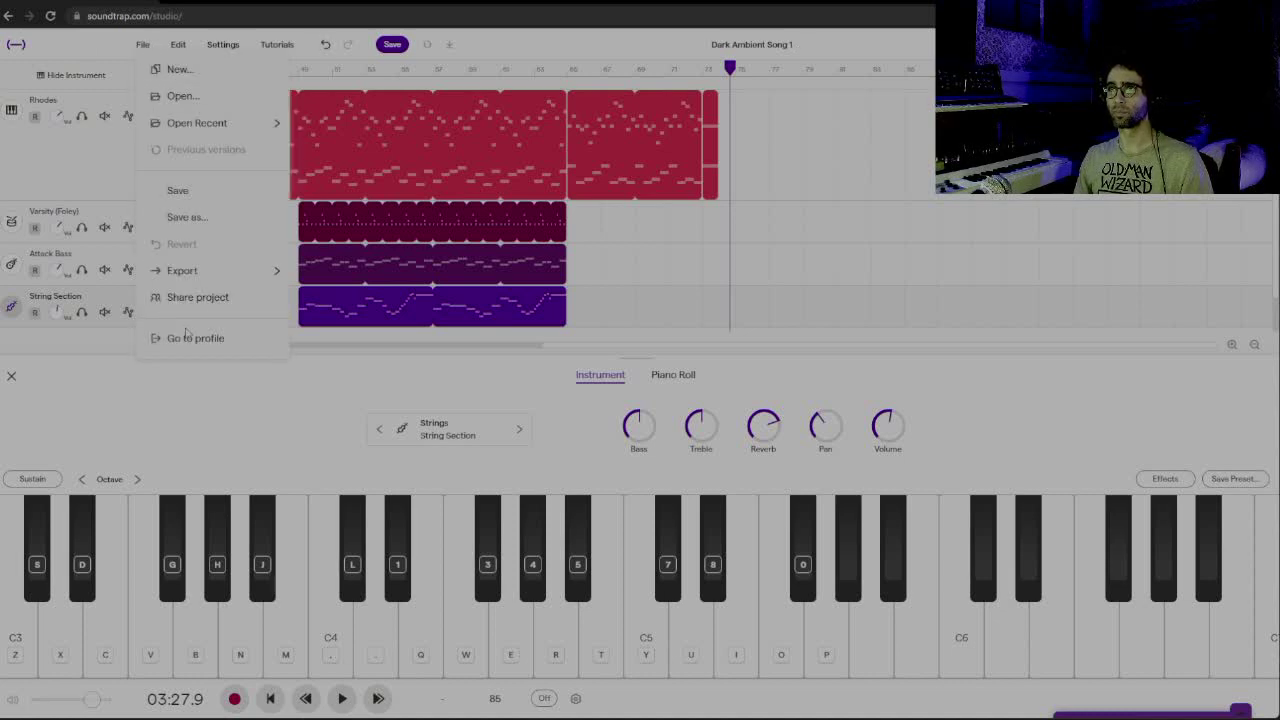
mouse_move(207, 278)
click(410, 272)
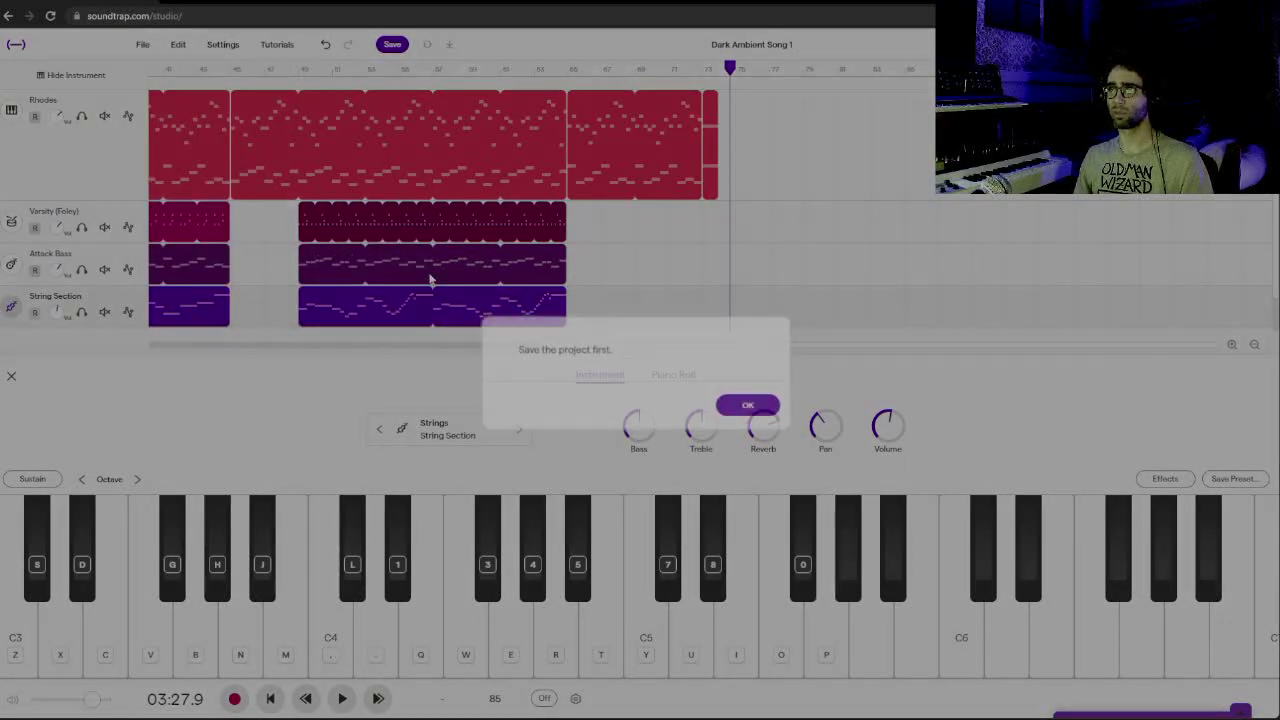
click(750, 408)
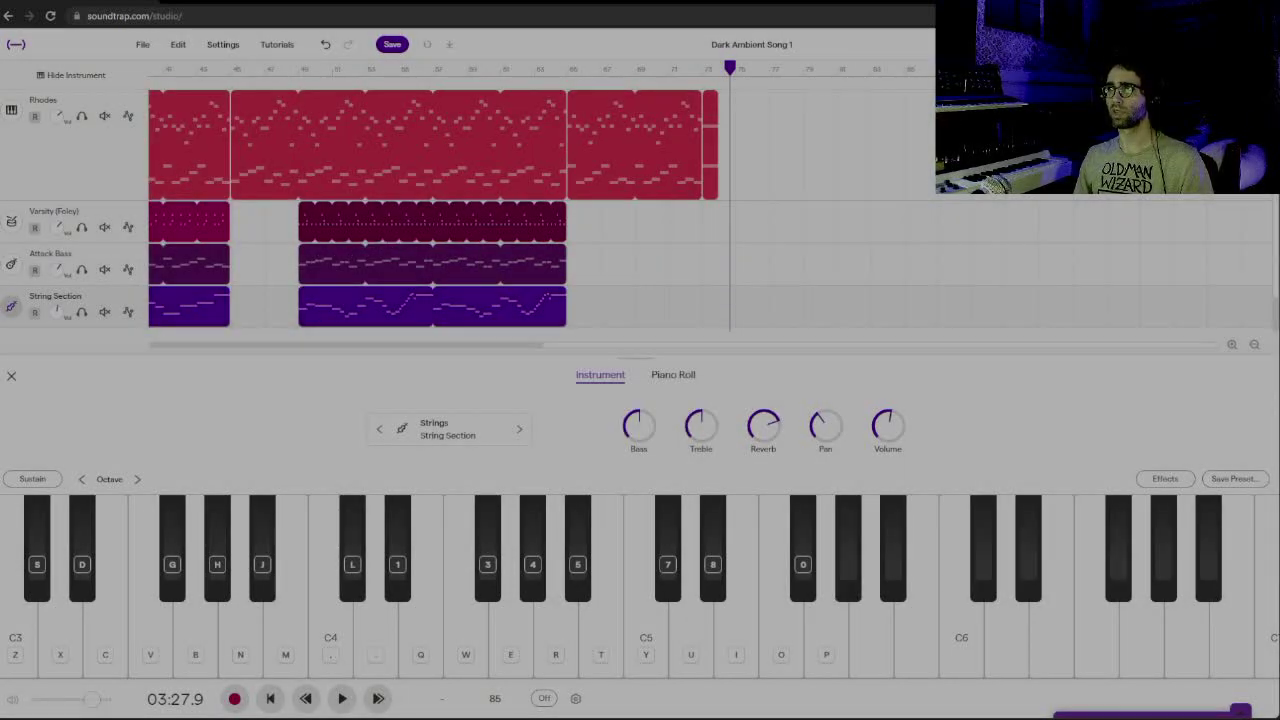
Save the project and try to export it to an MP3 file
click(389, 47)
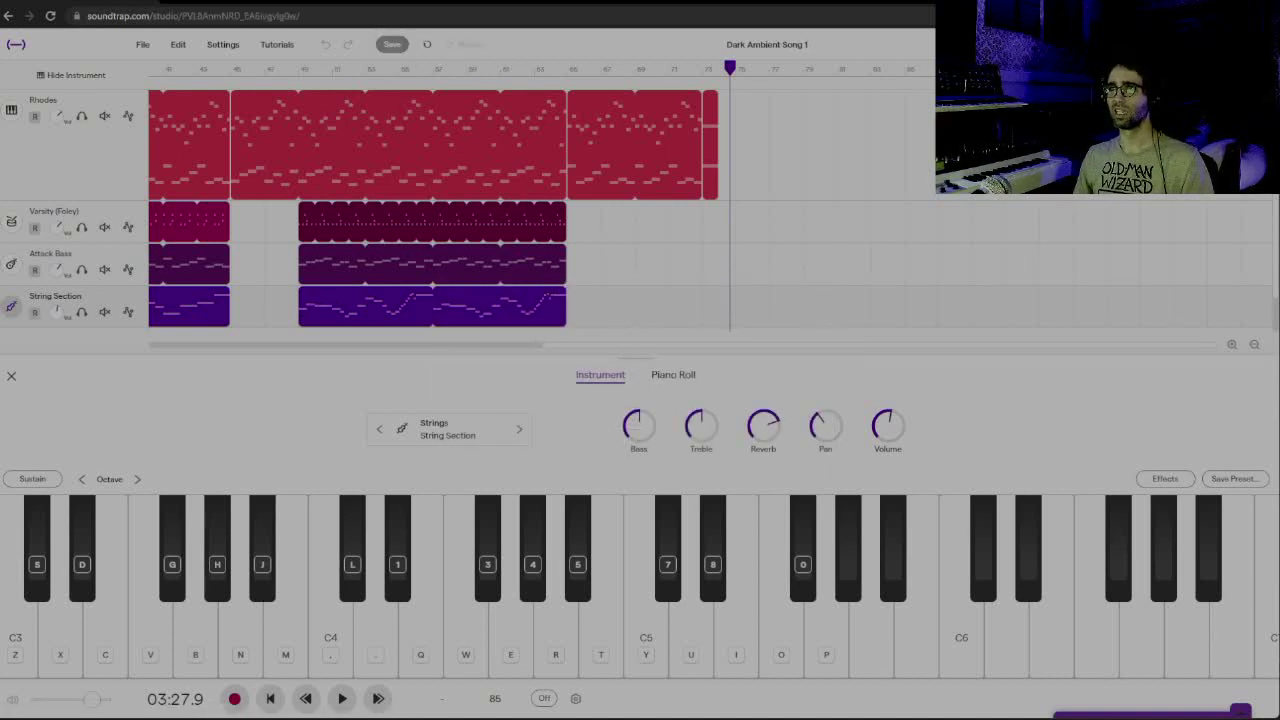
click(143, 45)
mouse_move(196, 269)
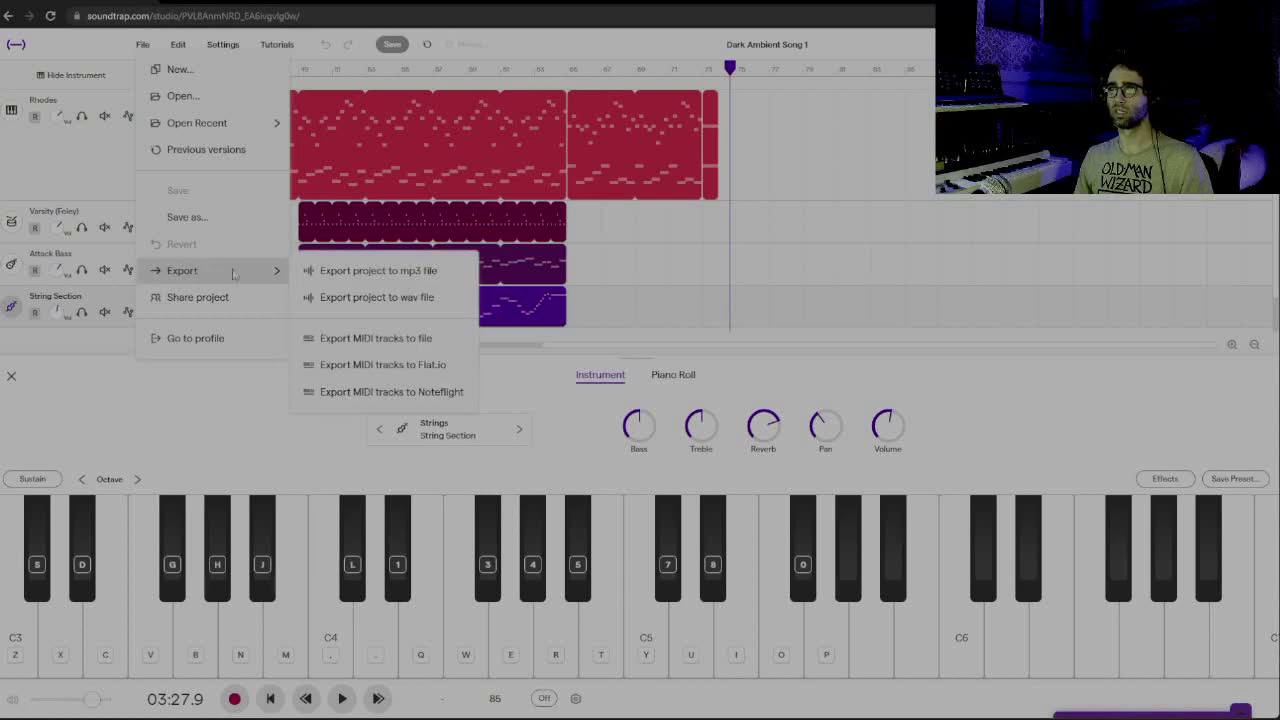
click(410, 277)
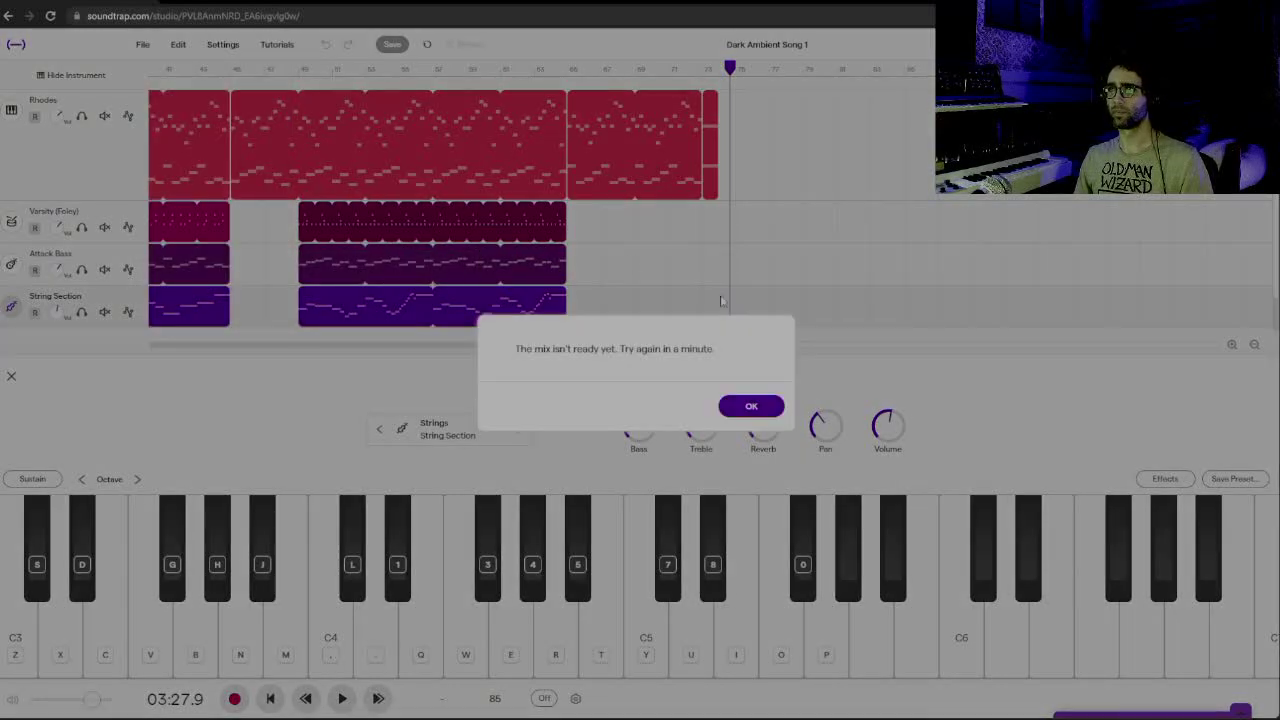
click(750, 407)
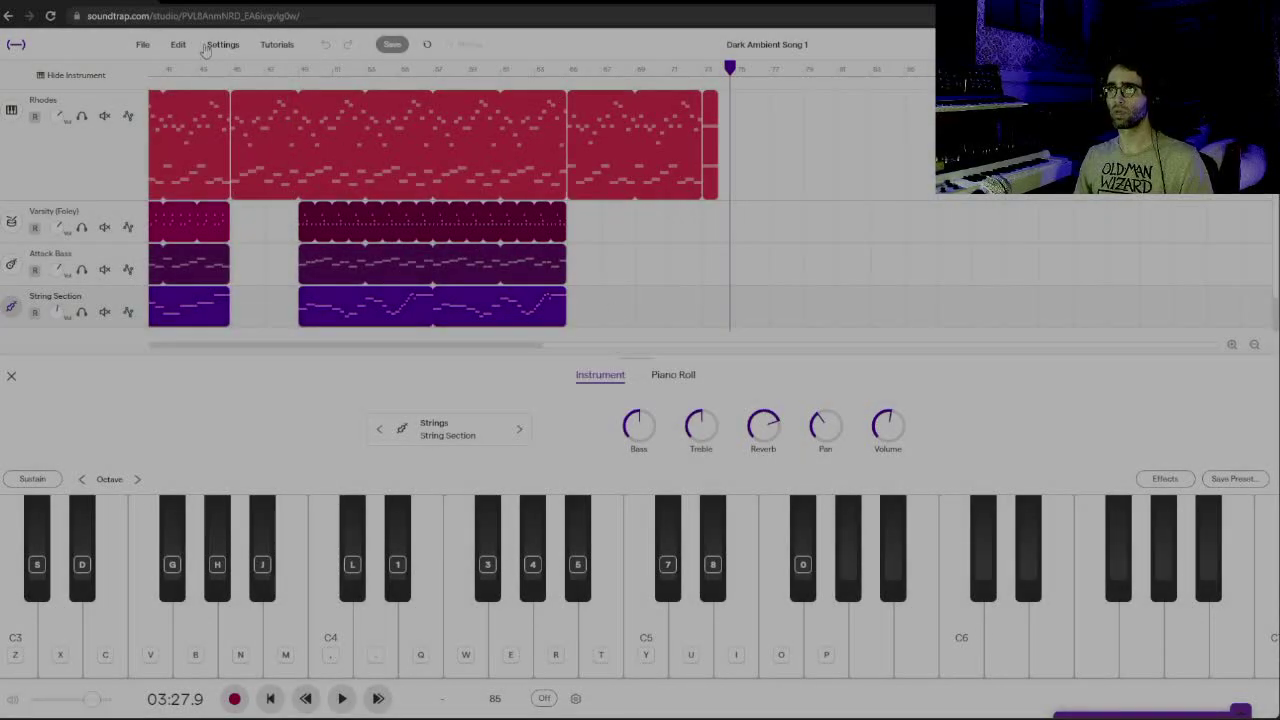
Retry exporting the saved project to an MP3 file
click(143, 45)
mouse_move(207, 274)
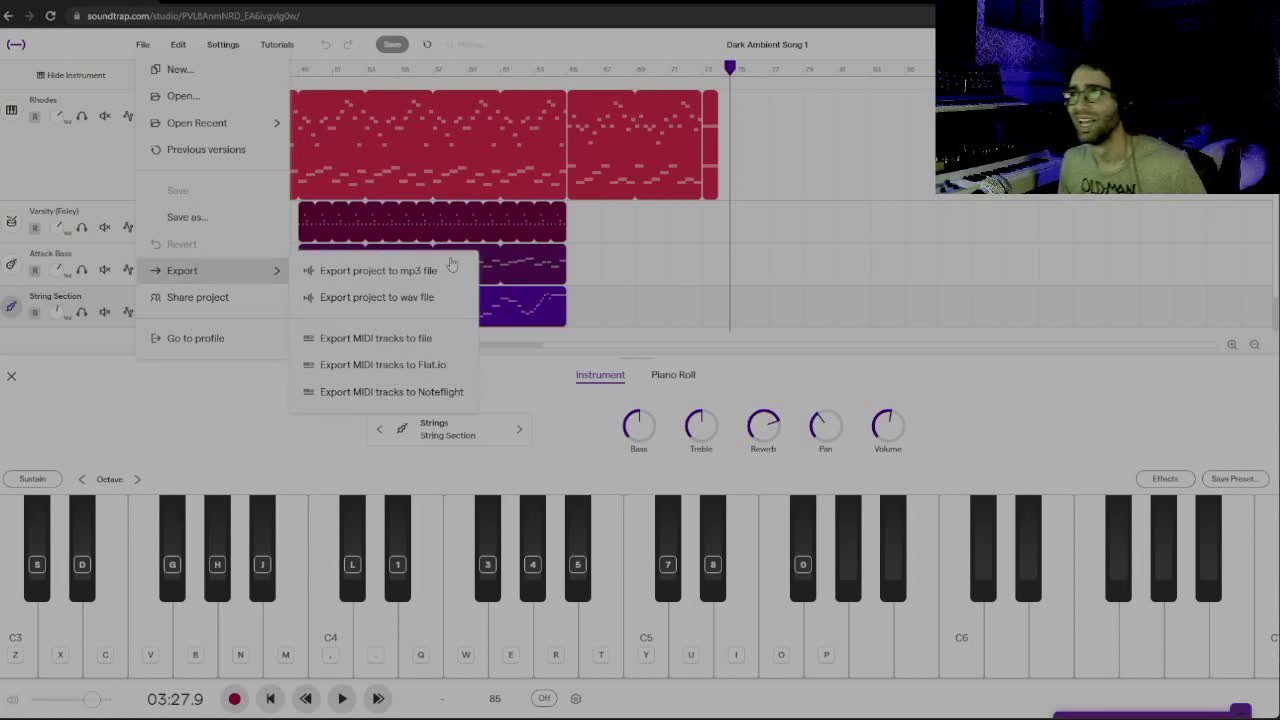
click(451, 268)
click(750, 405)
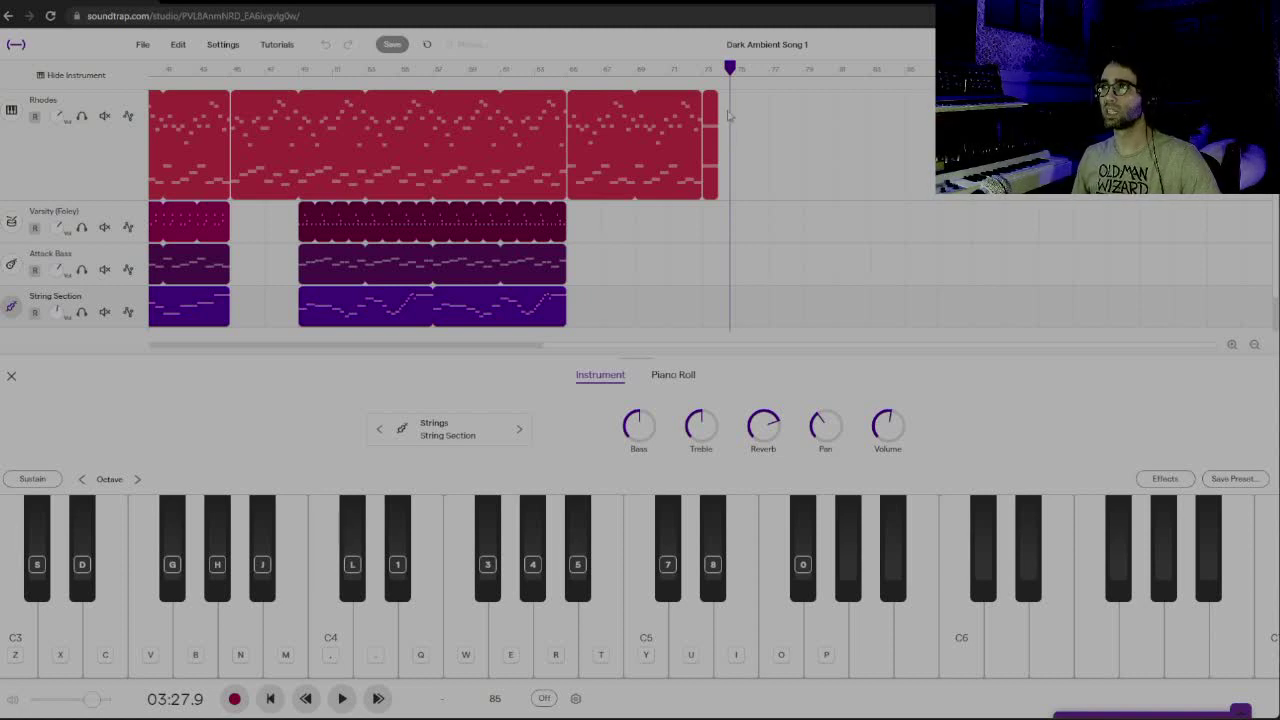
click(150, 44)
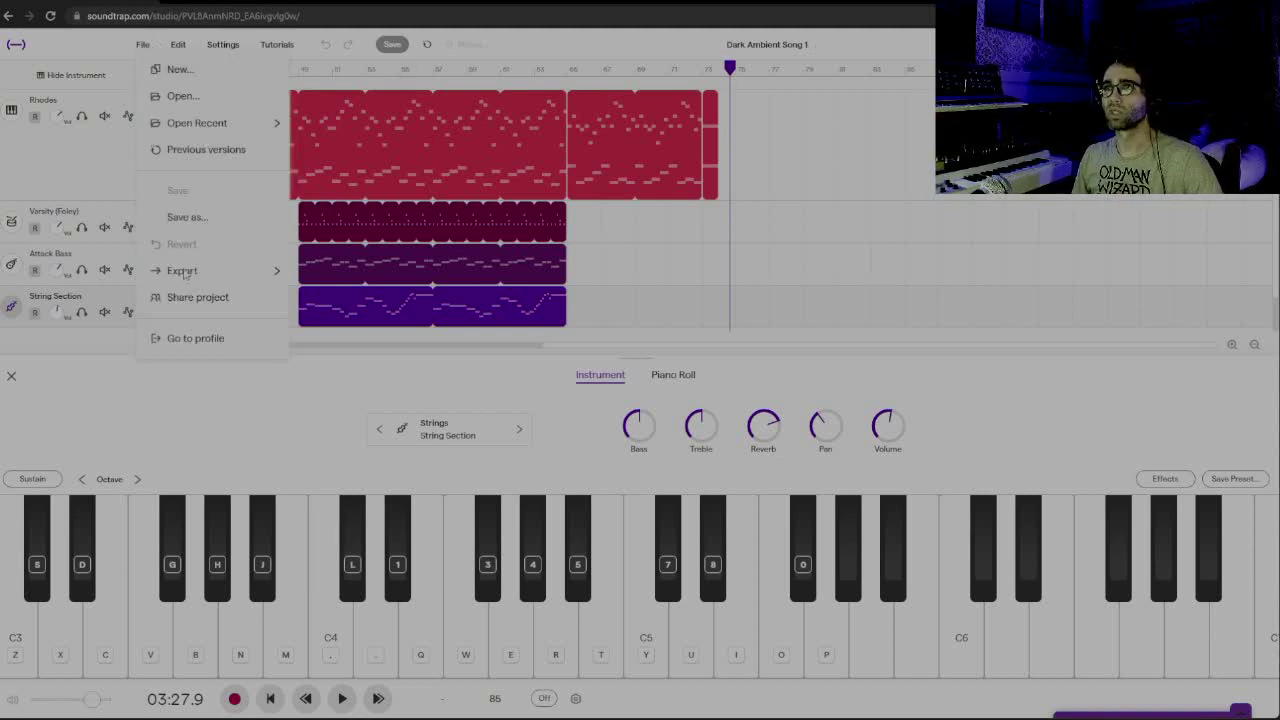
mouse_move(200, 272)
click(322, 276)
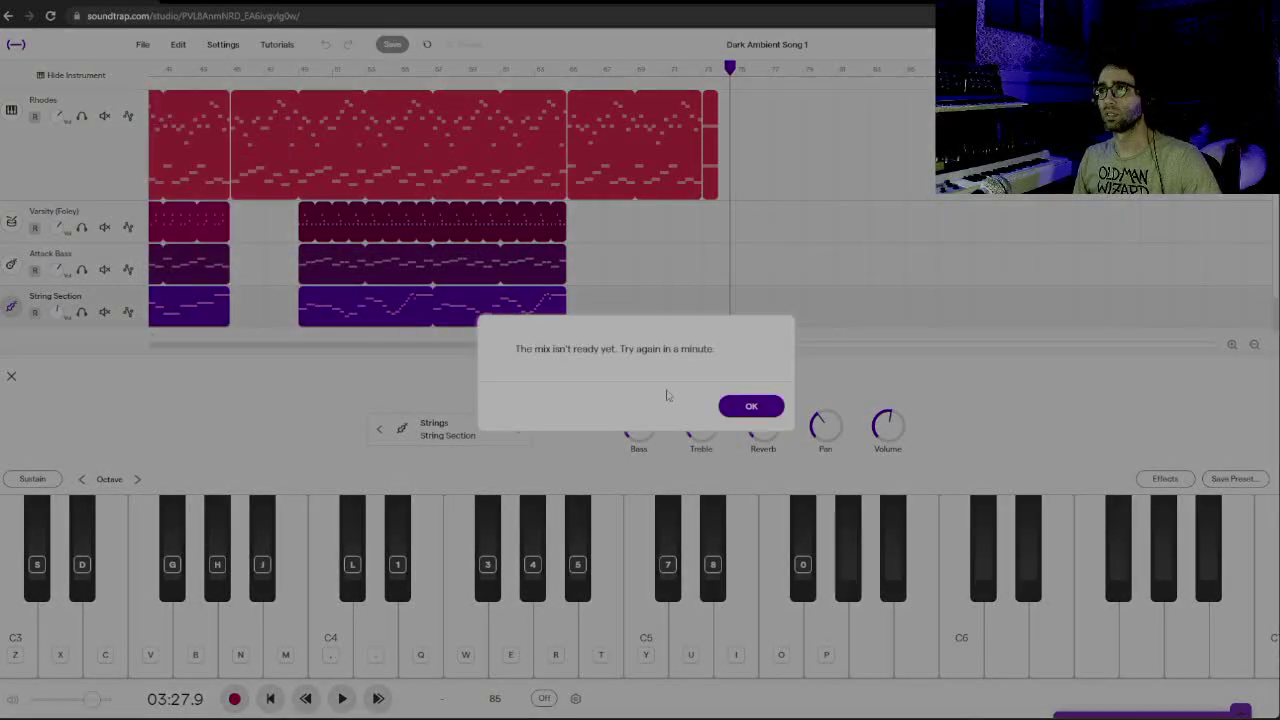
click(763, 410)
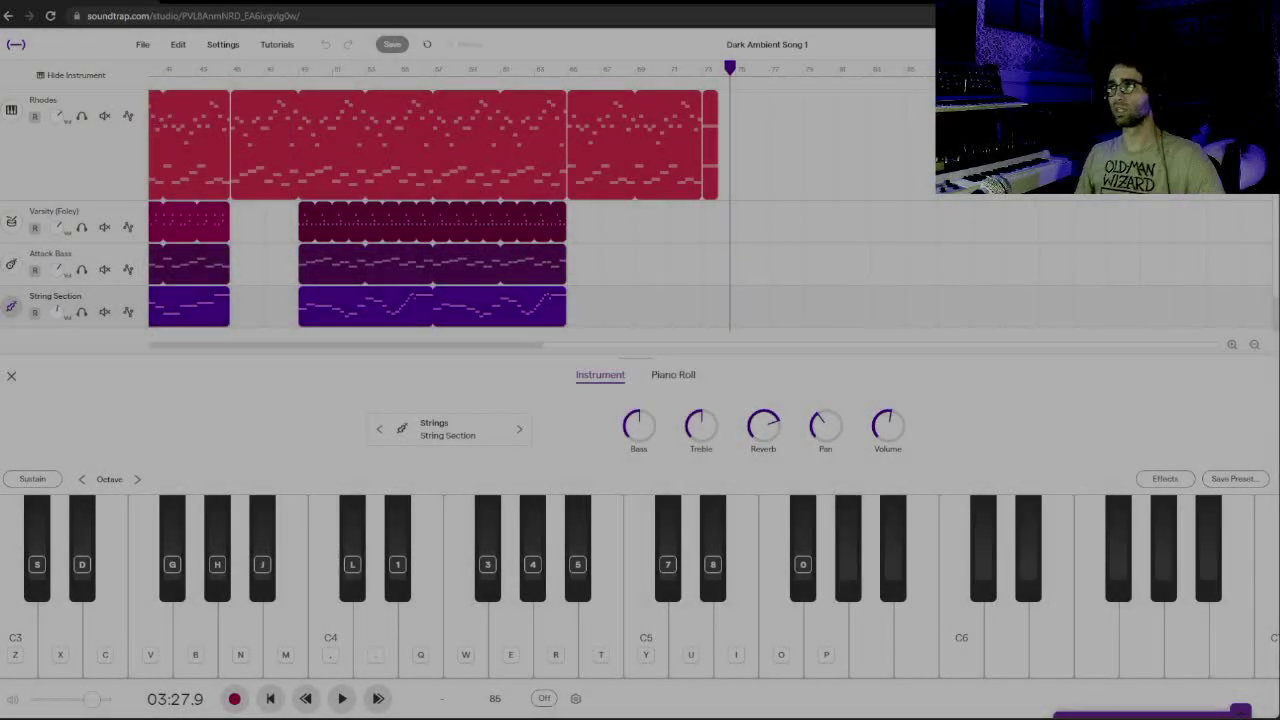